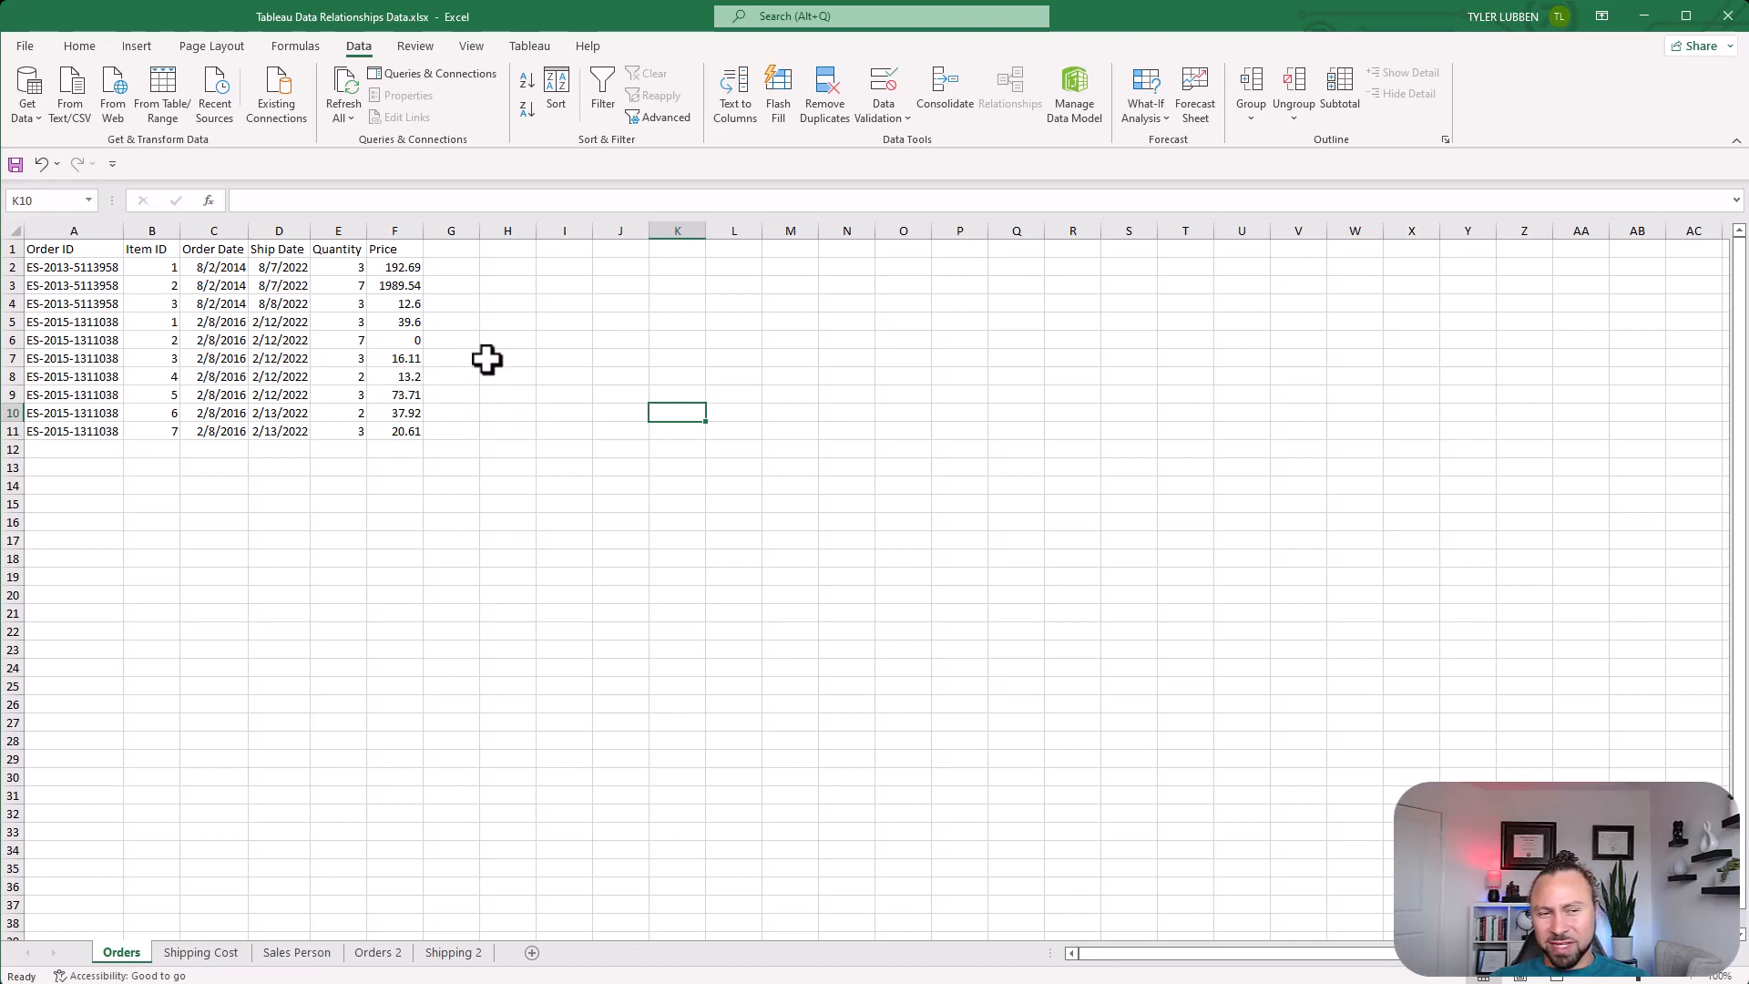
Examine the Order ID and Item ID columns on the Orders sheet to see how items are grouped by order
click(102, 253)
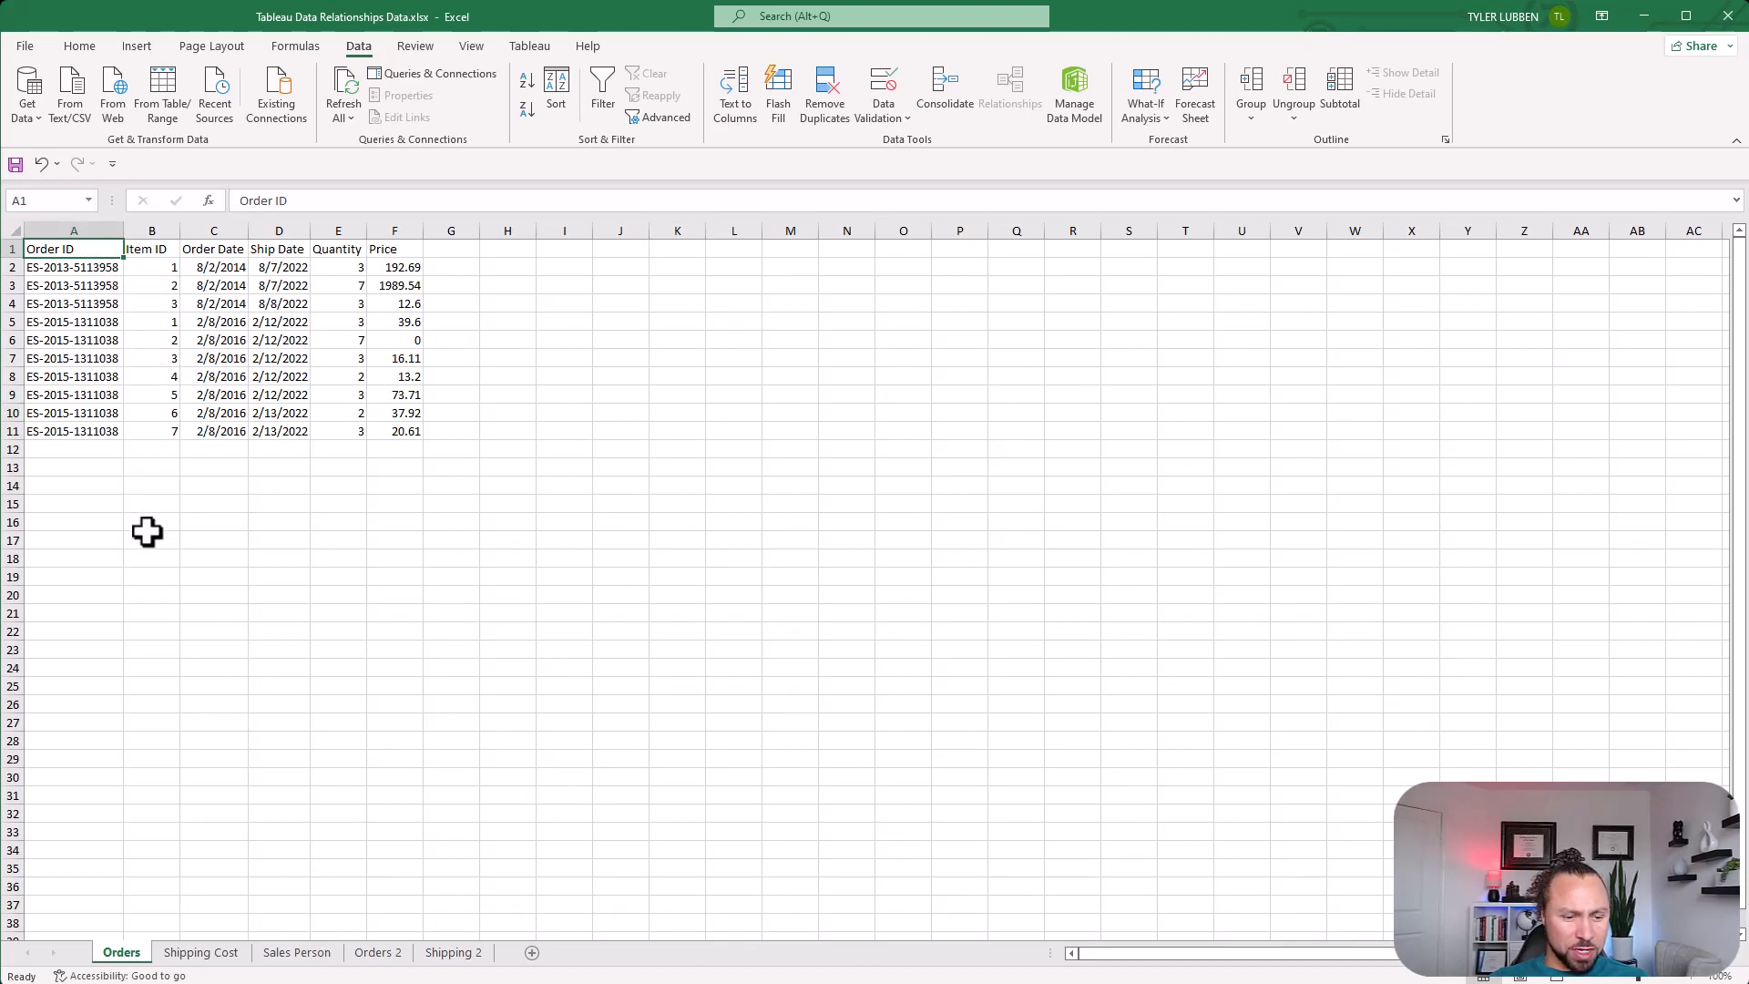
click(136, 594)
click(112, 267)
drag(112, 267, 110, 423)
click(195, 472)
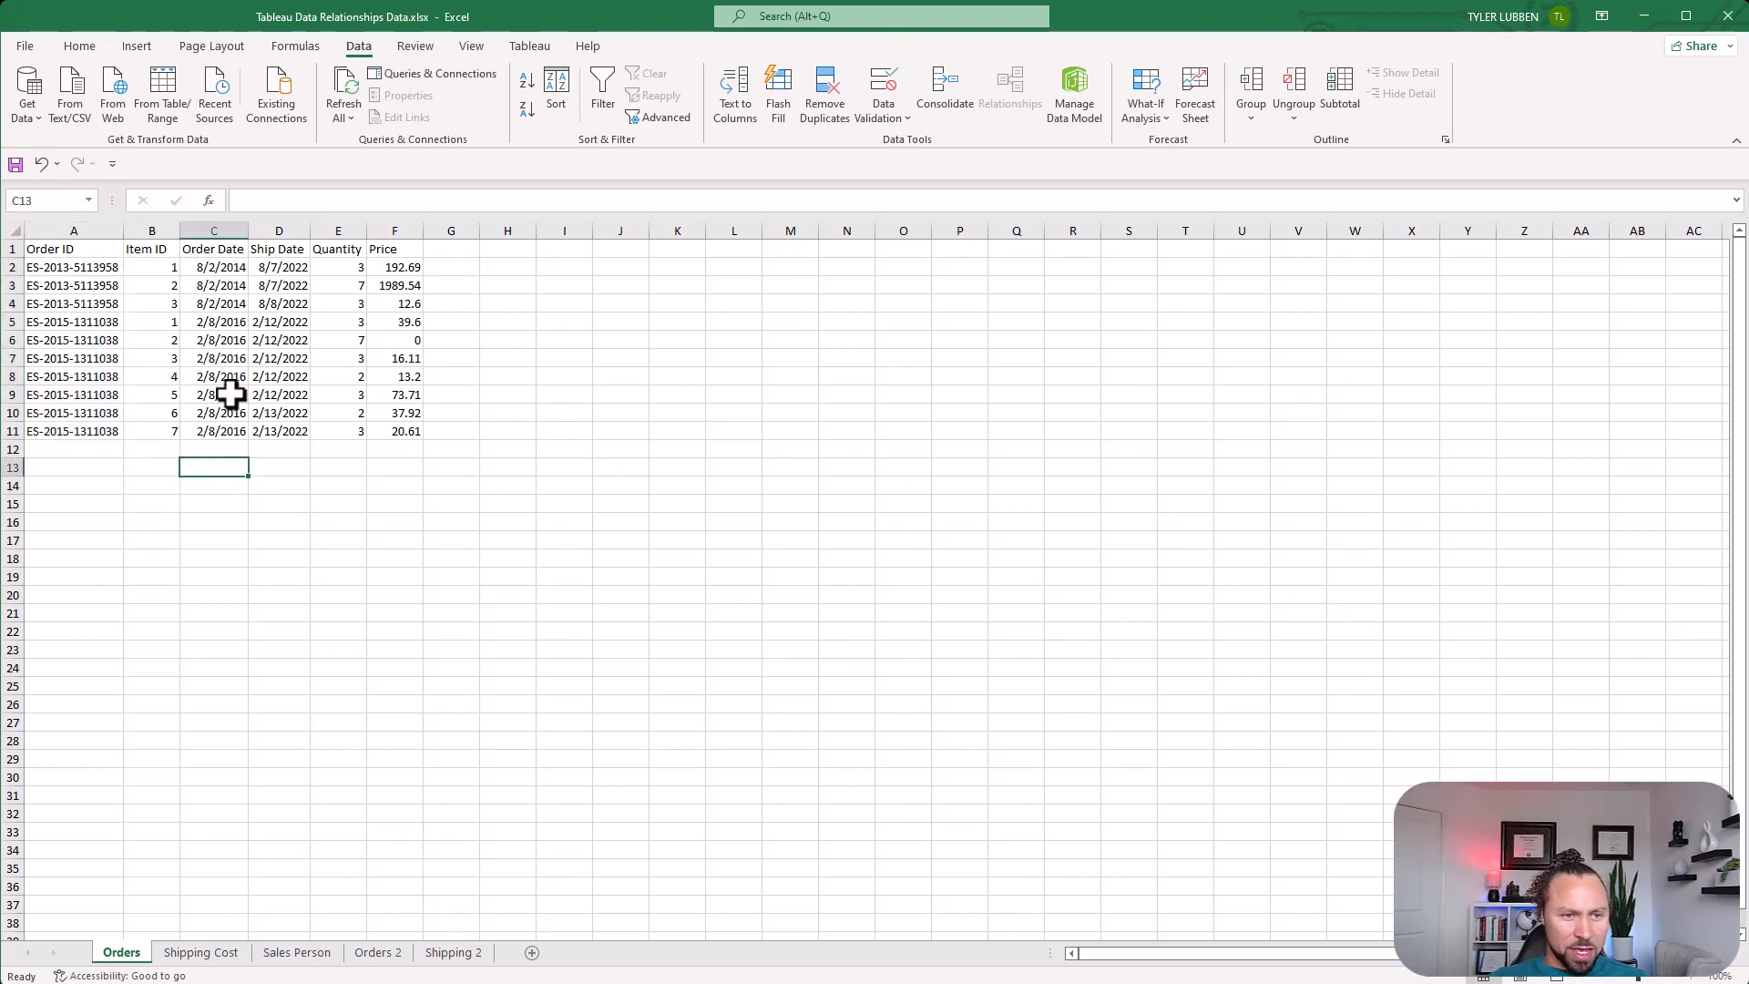
drag(106, 325, 109, 424)
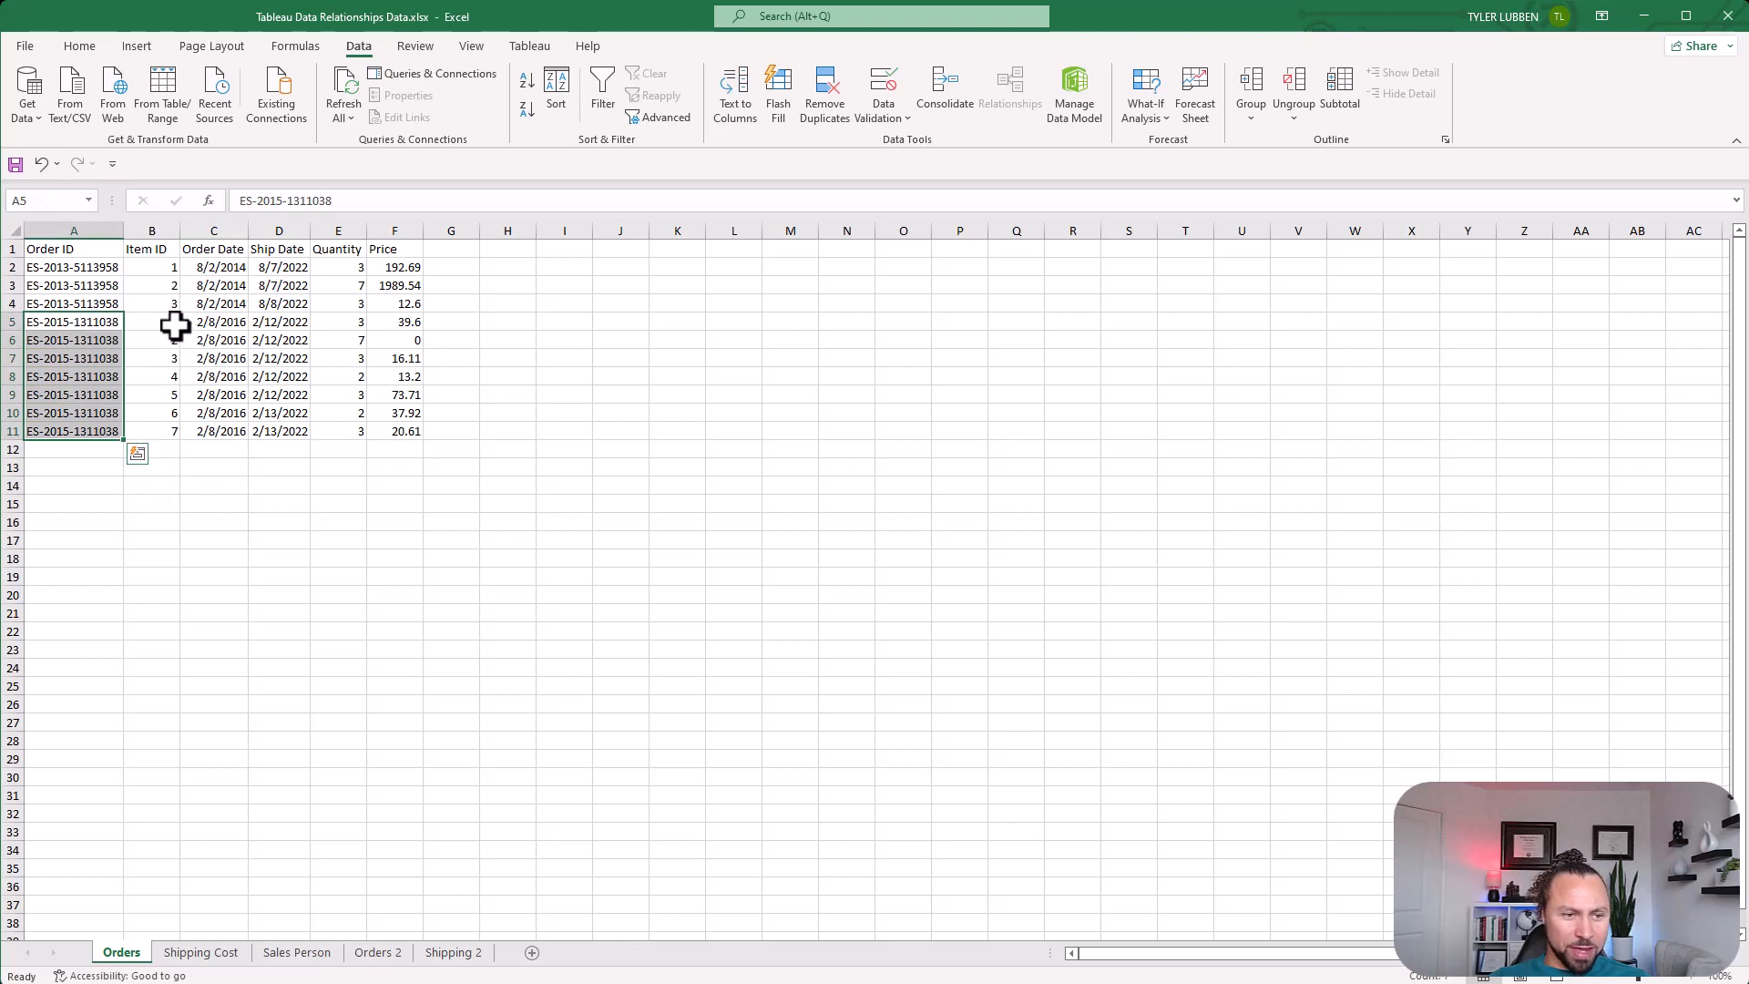
click(164, 281)
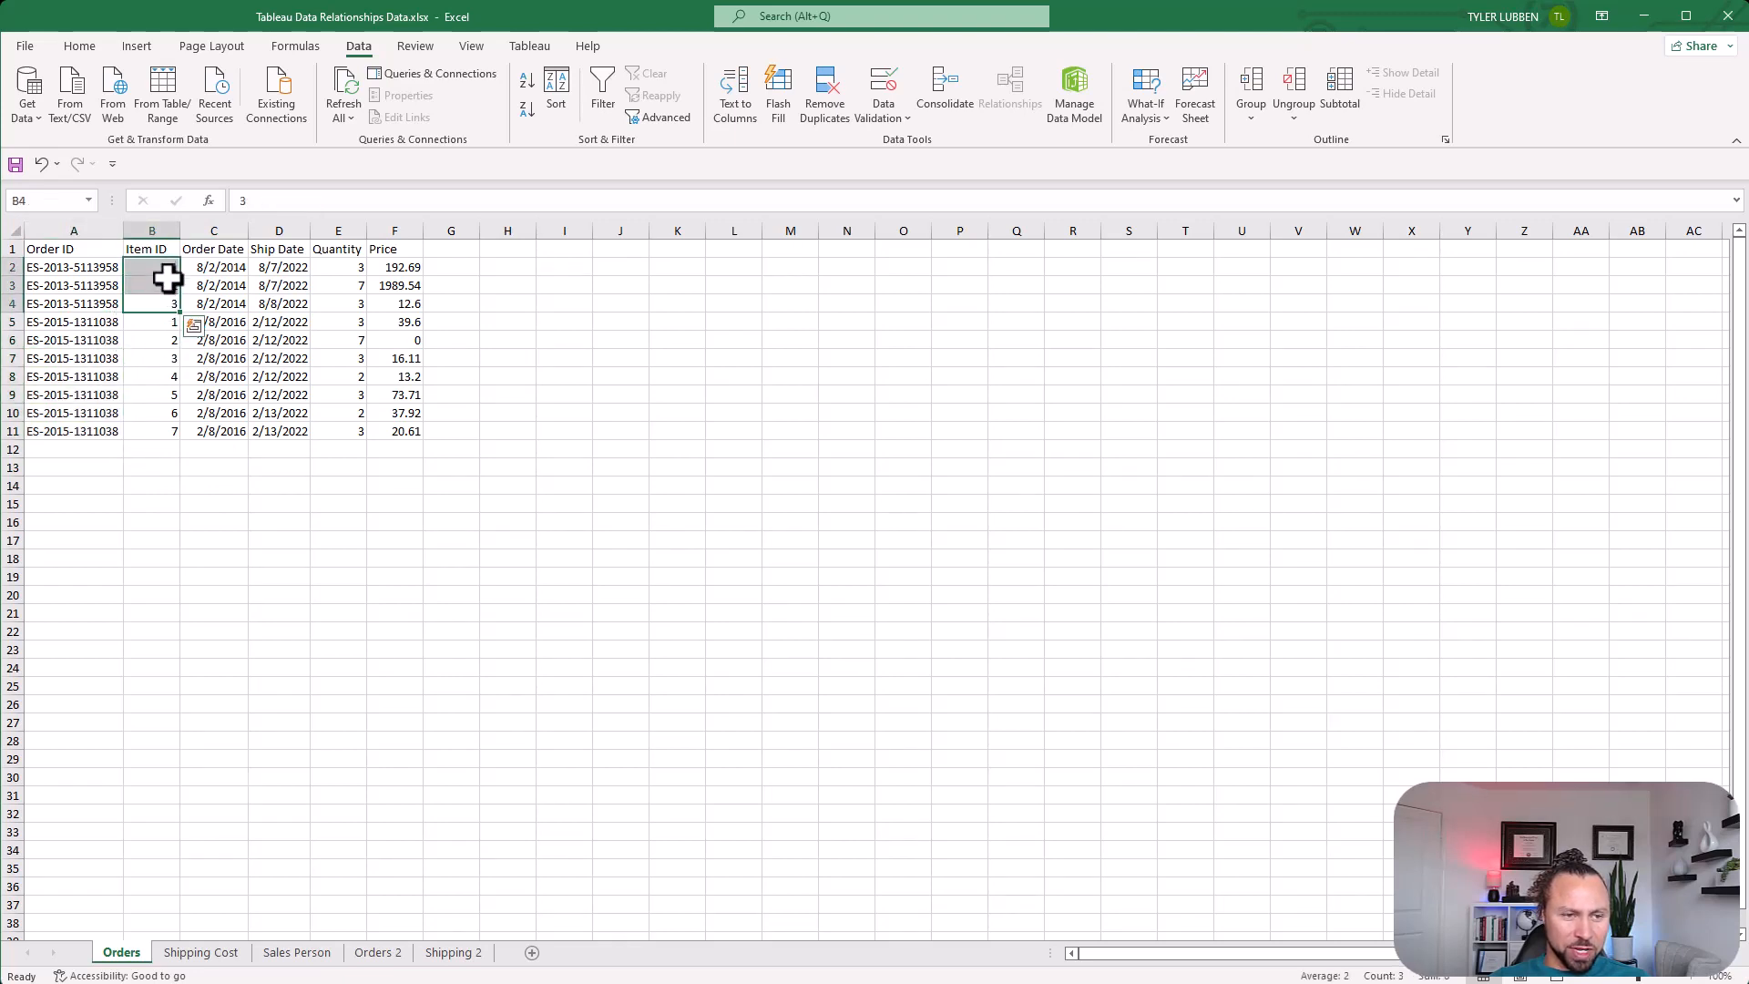
drag(171, 320, 167, 430)
click(253, 469)
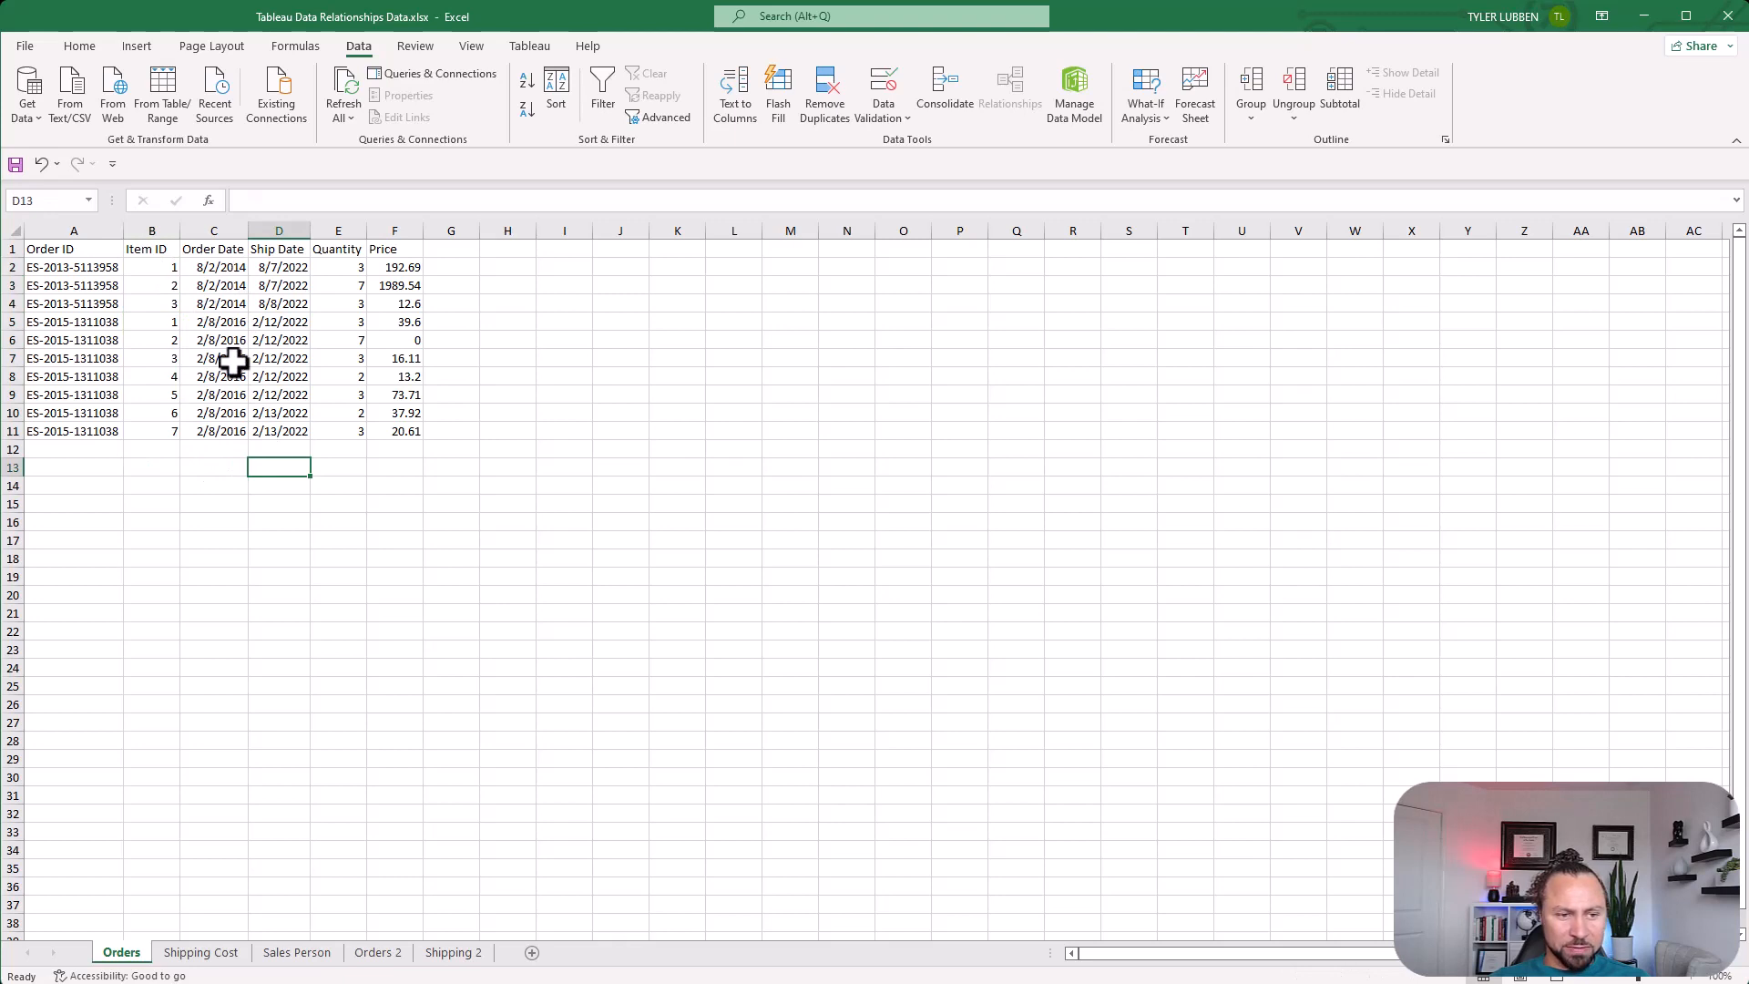
Examine the ship dates of the first order's three items on the Orders sheet
drag(278, 266, 274, 289)
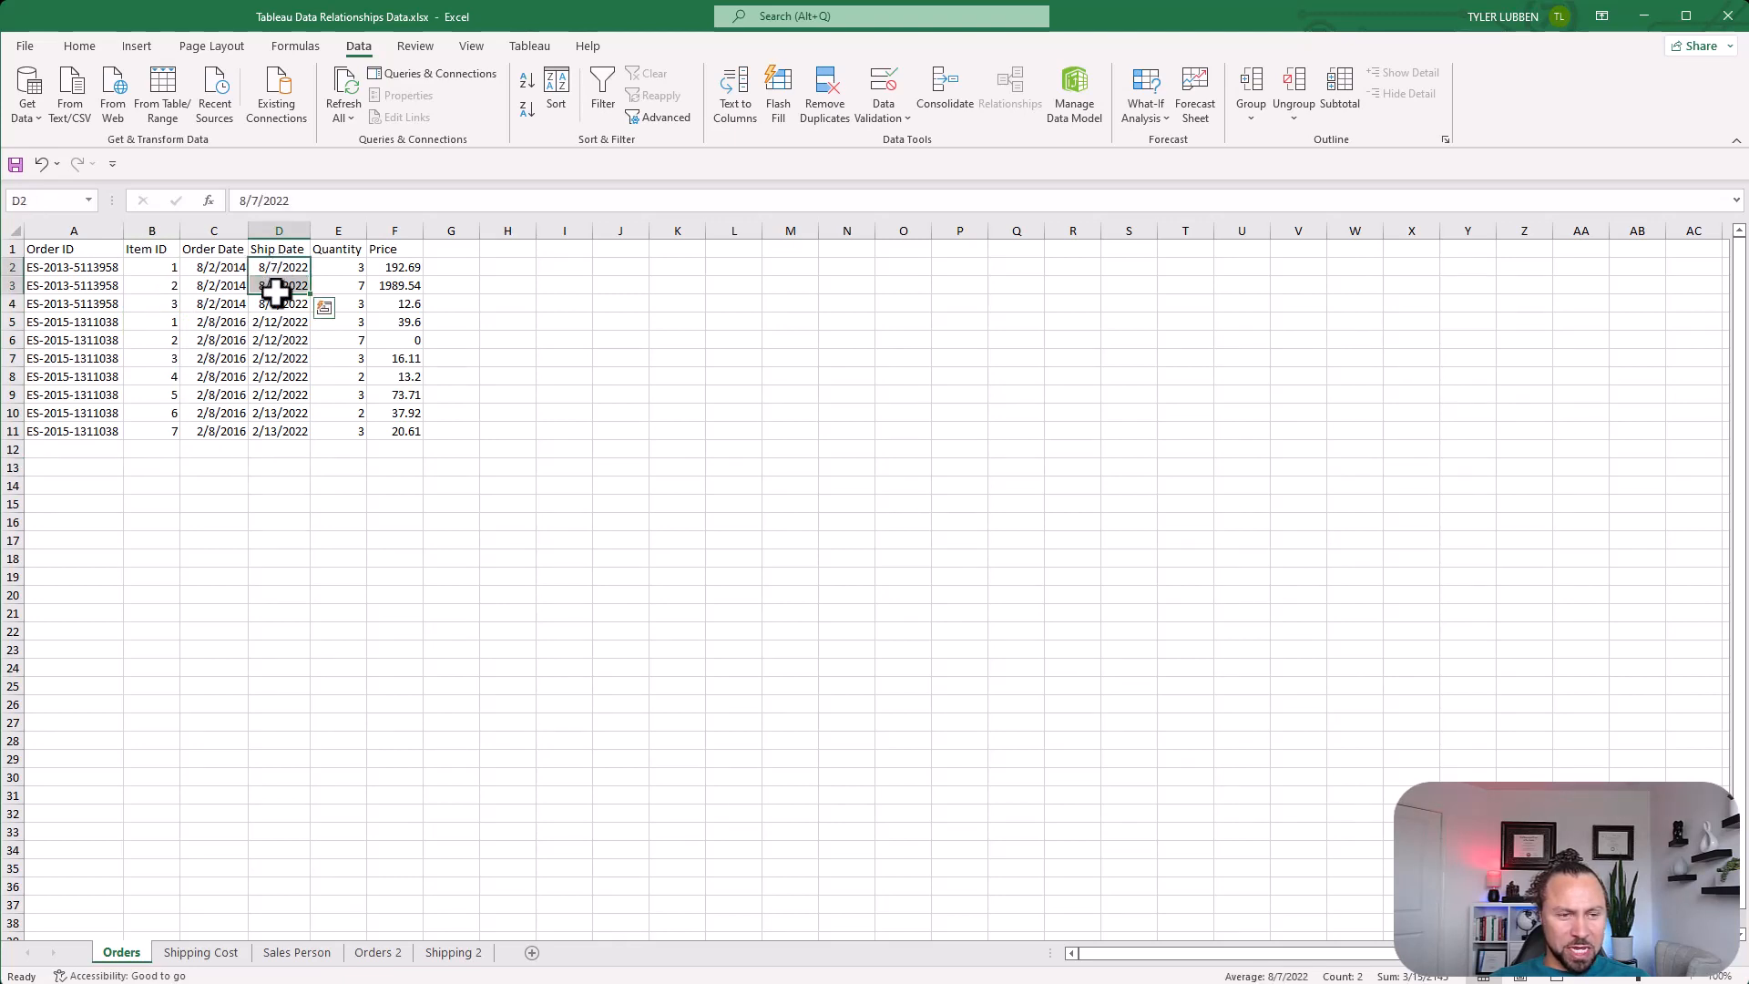
click(272, 300)
click(271, 288)
click(168, 293)
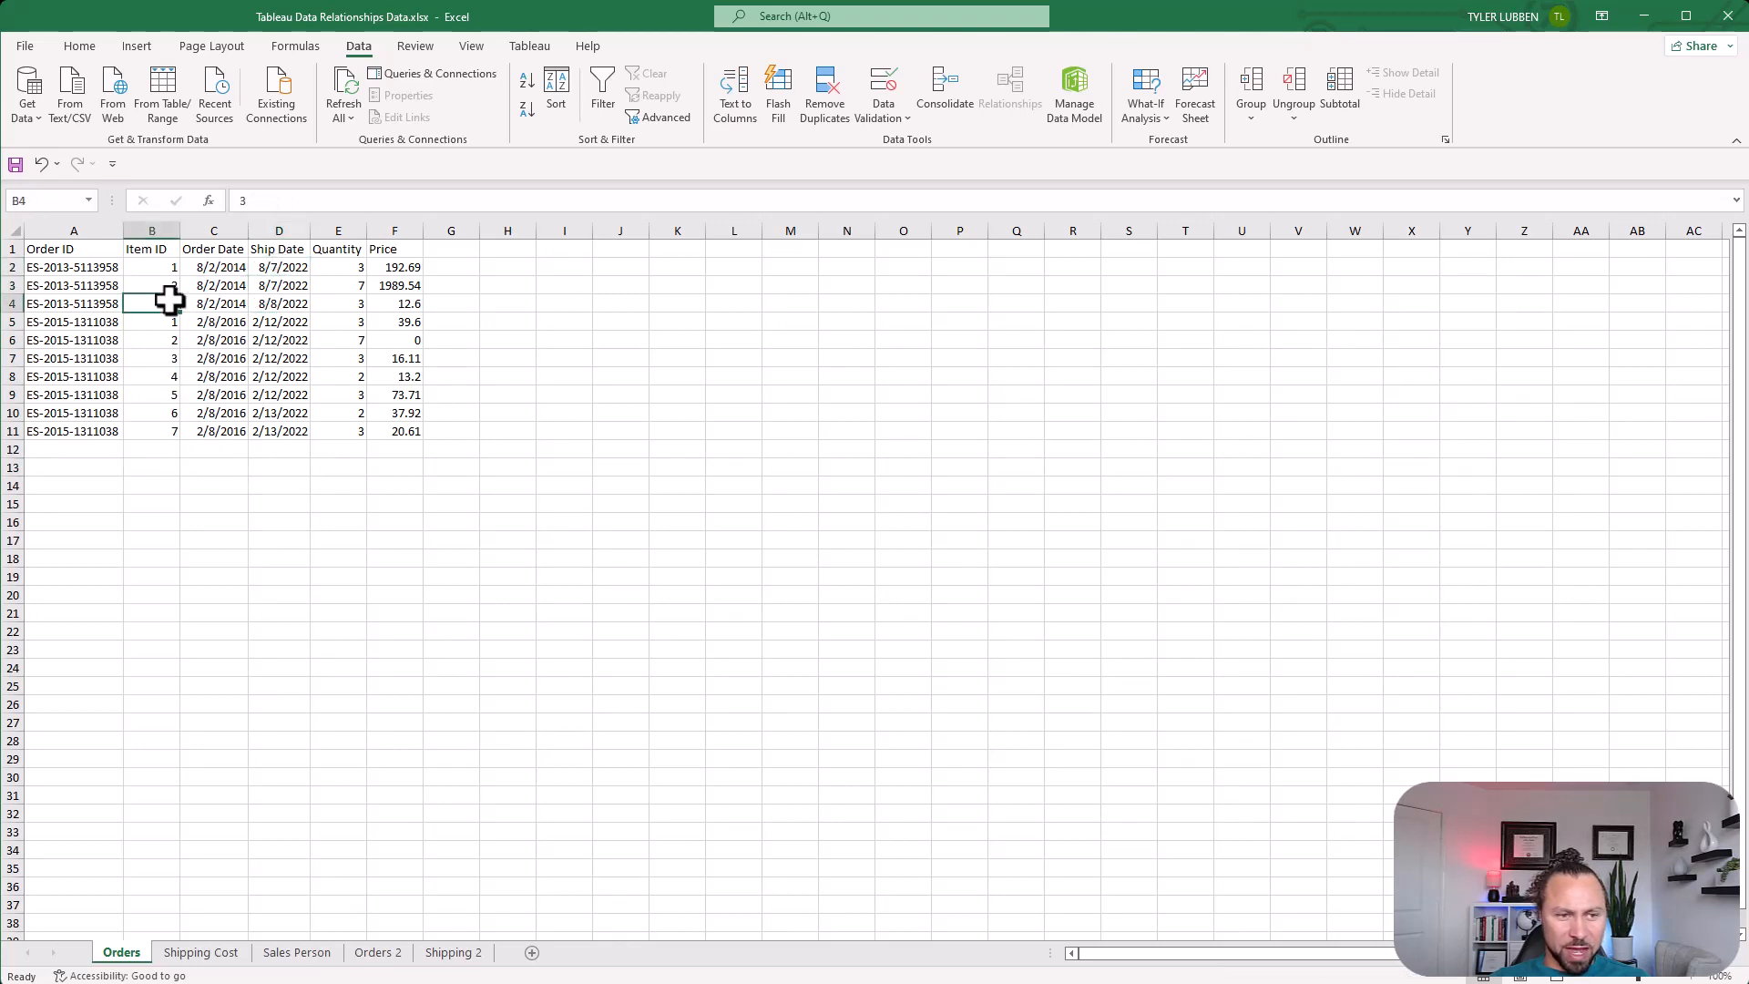
click(273, 289)
click(281, 303)
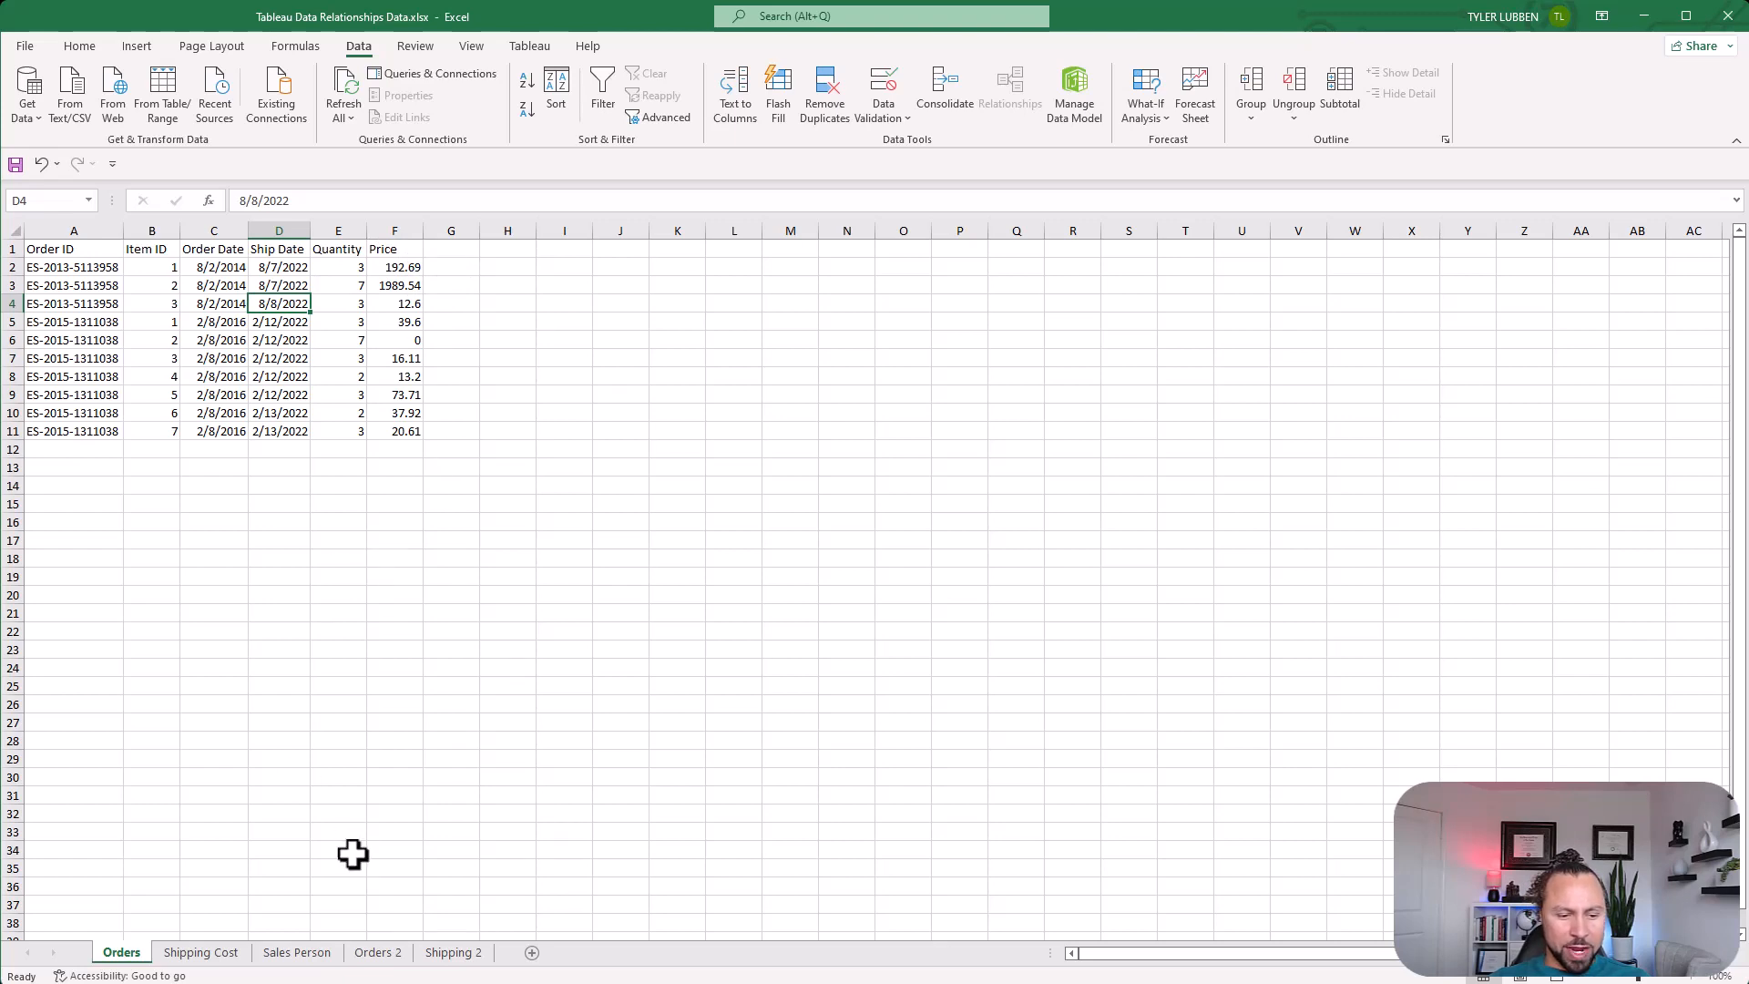
Compare order IDs and ship dates between the Orders and Shipping Cost sheets, and check the Sales Person sheet
click(211, 953)
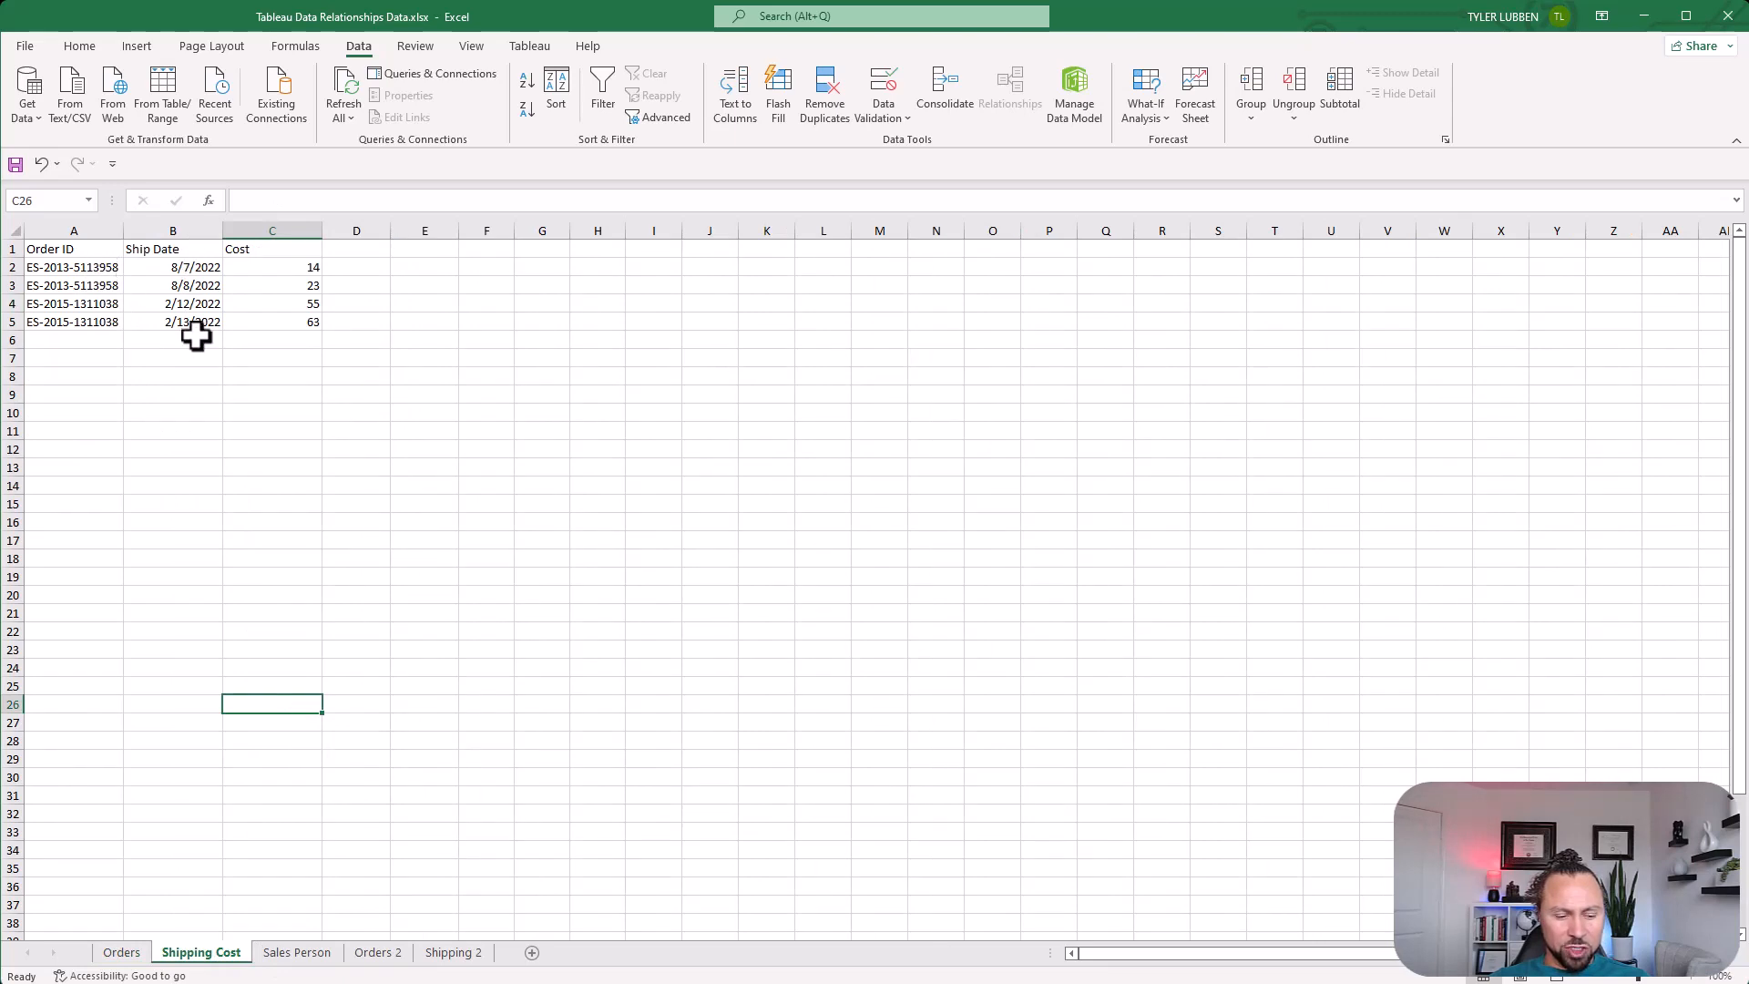
click(121, 953)
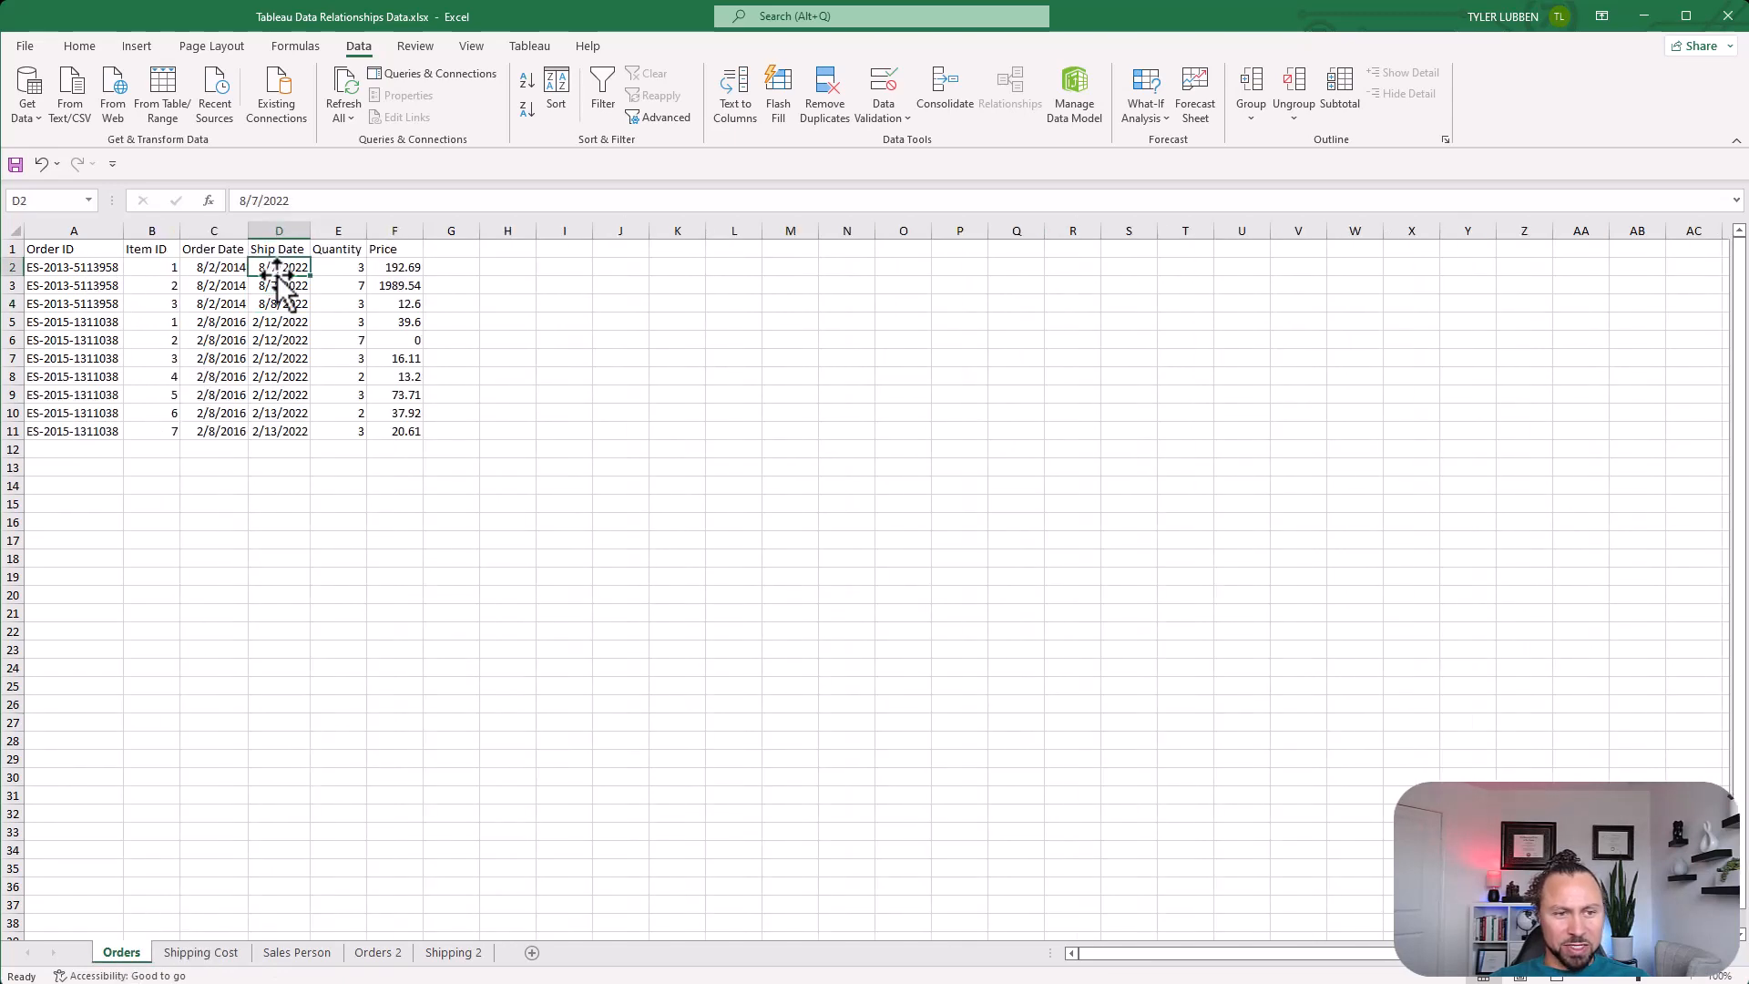
click(98, 283)
click(282, 268)
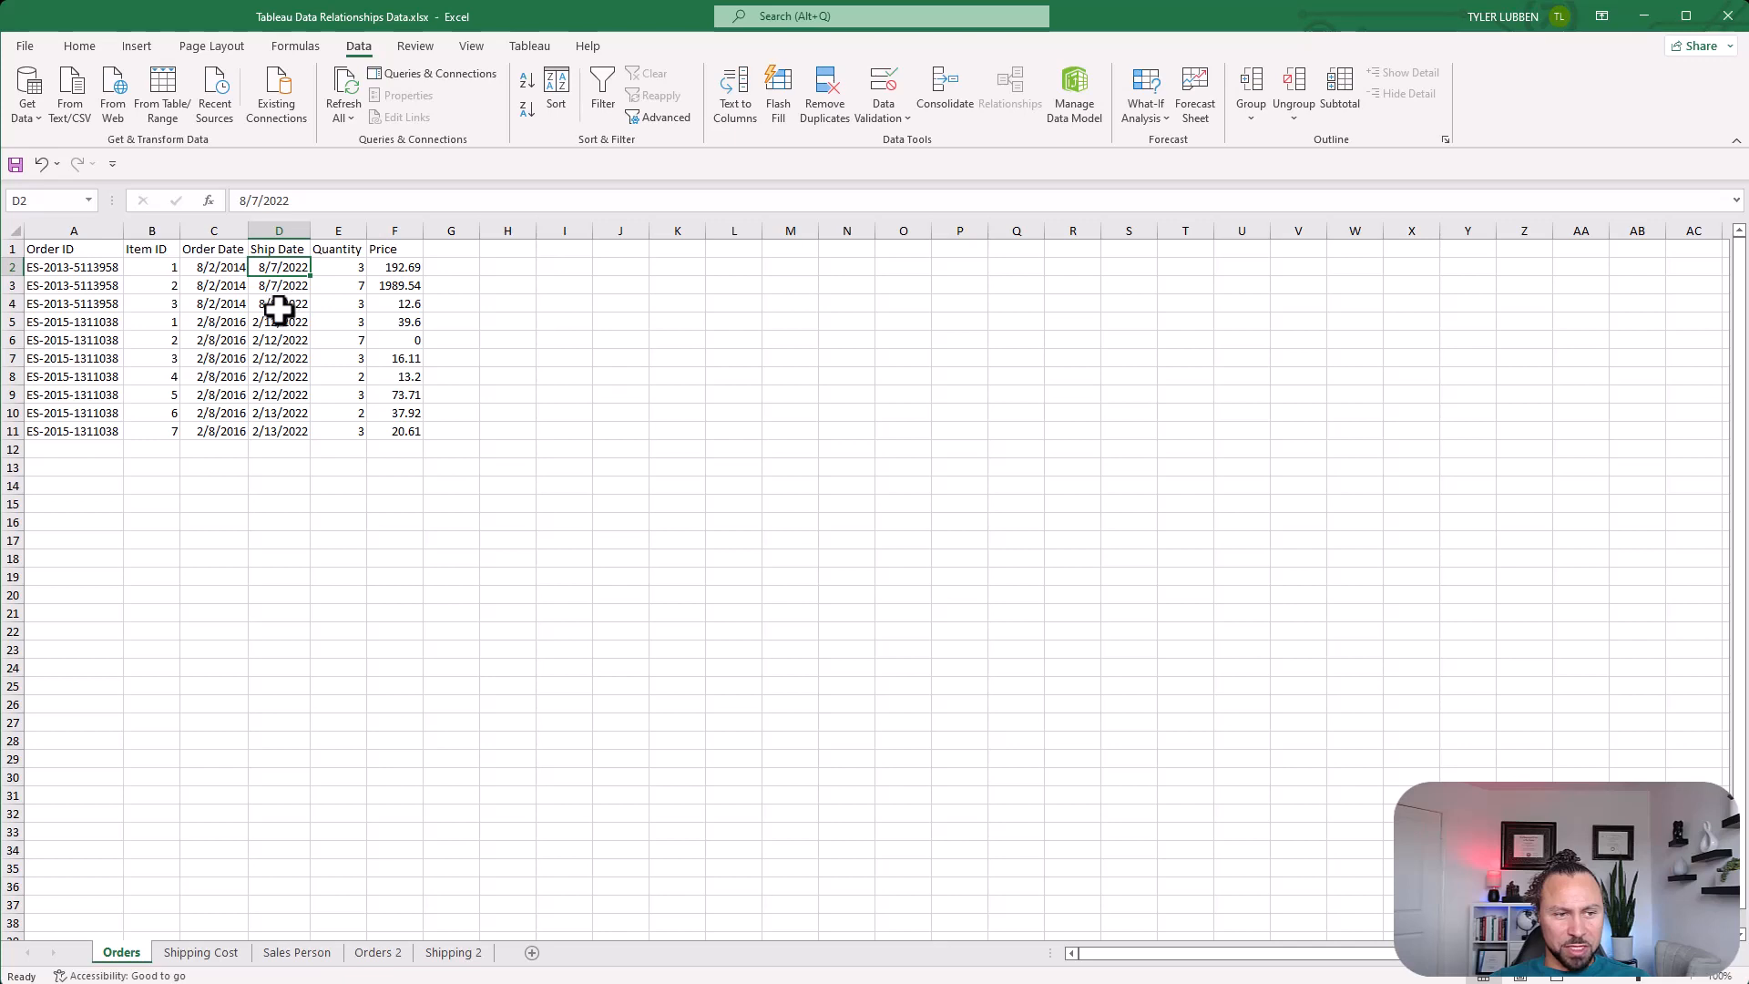
click(280, 305)
click(109, 338)
click(281, 355)
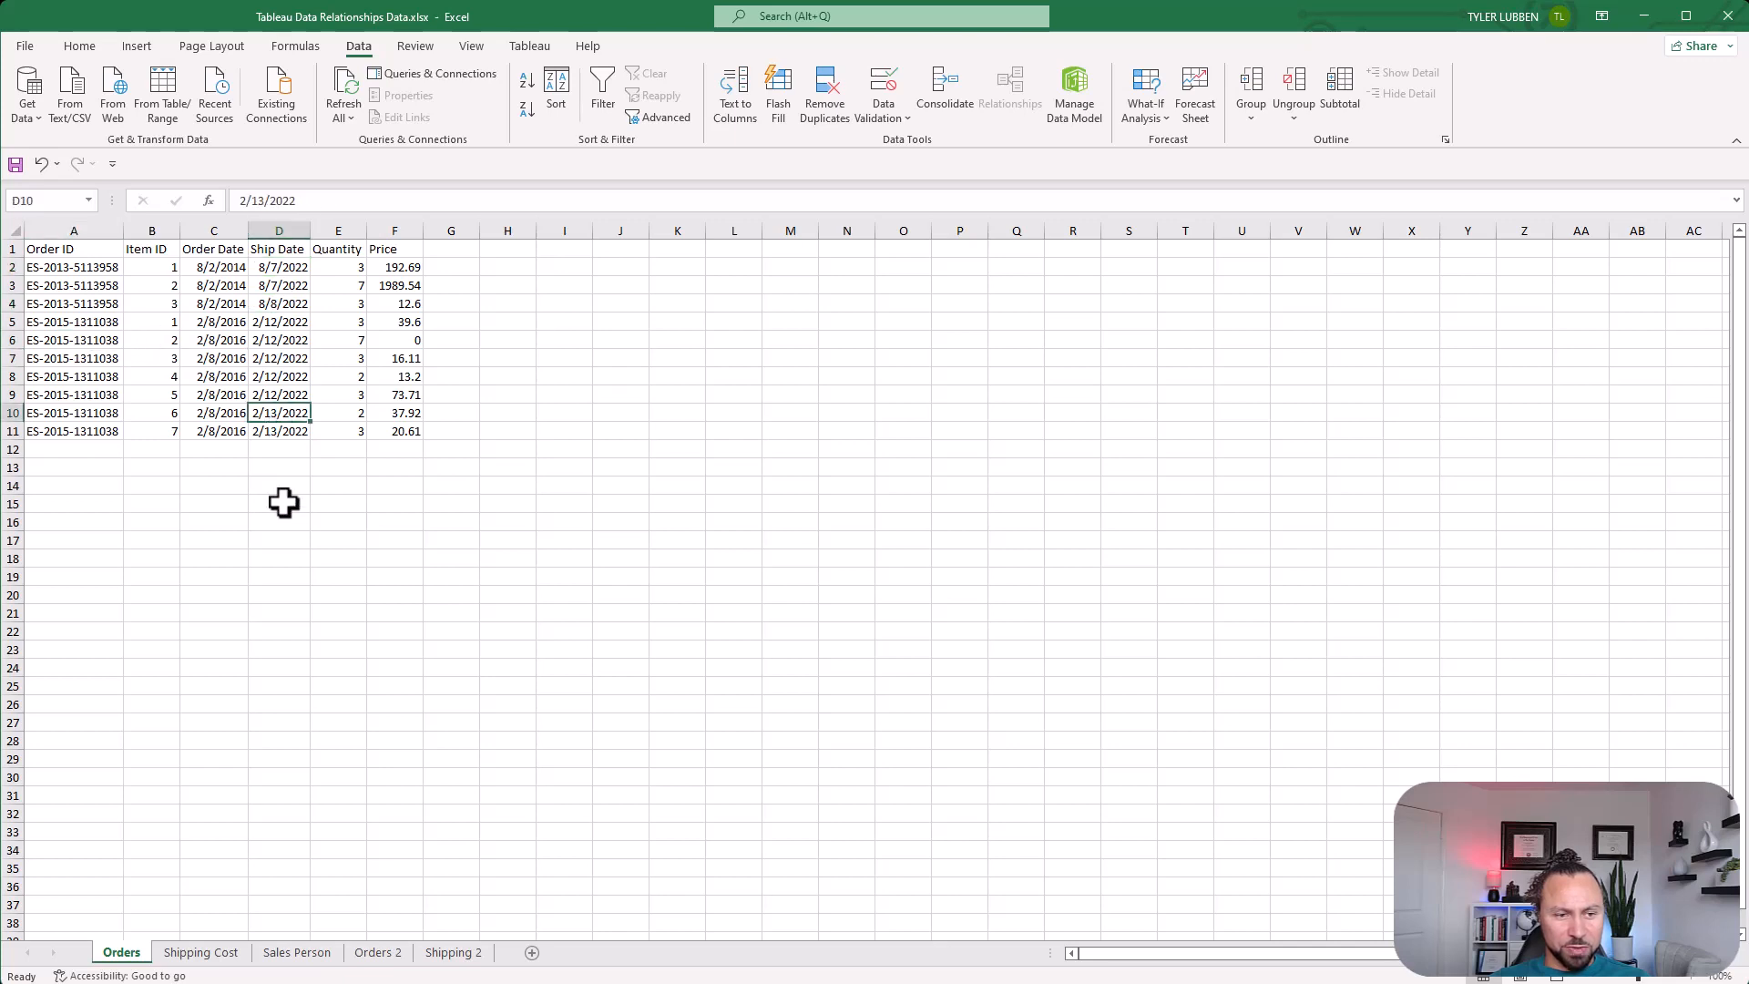
click(205, 955)
click(83, 267)
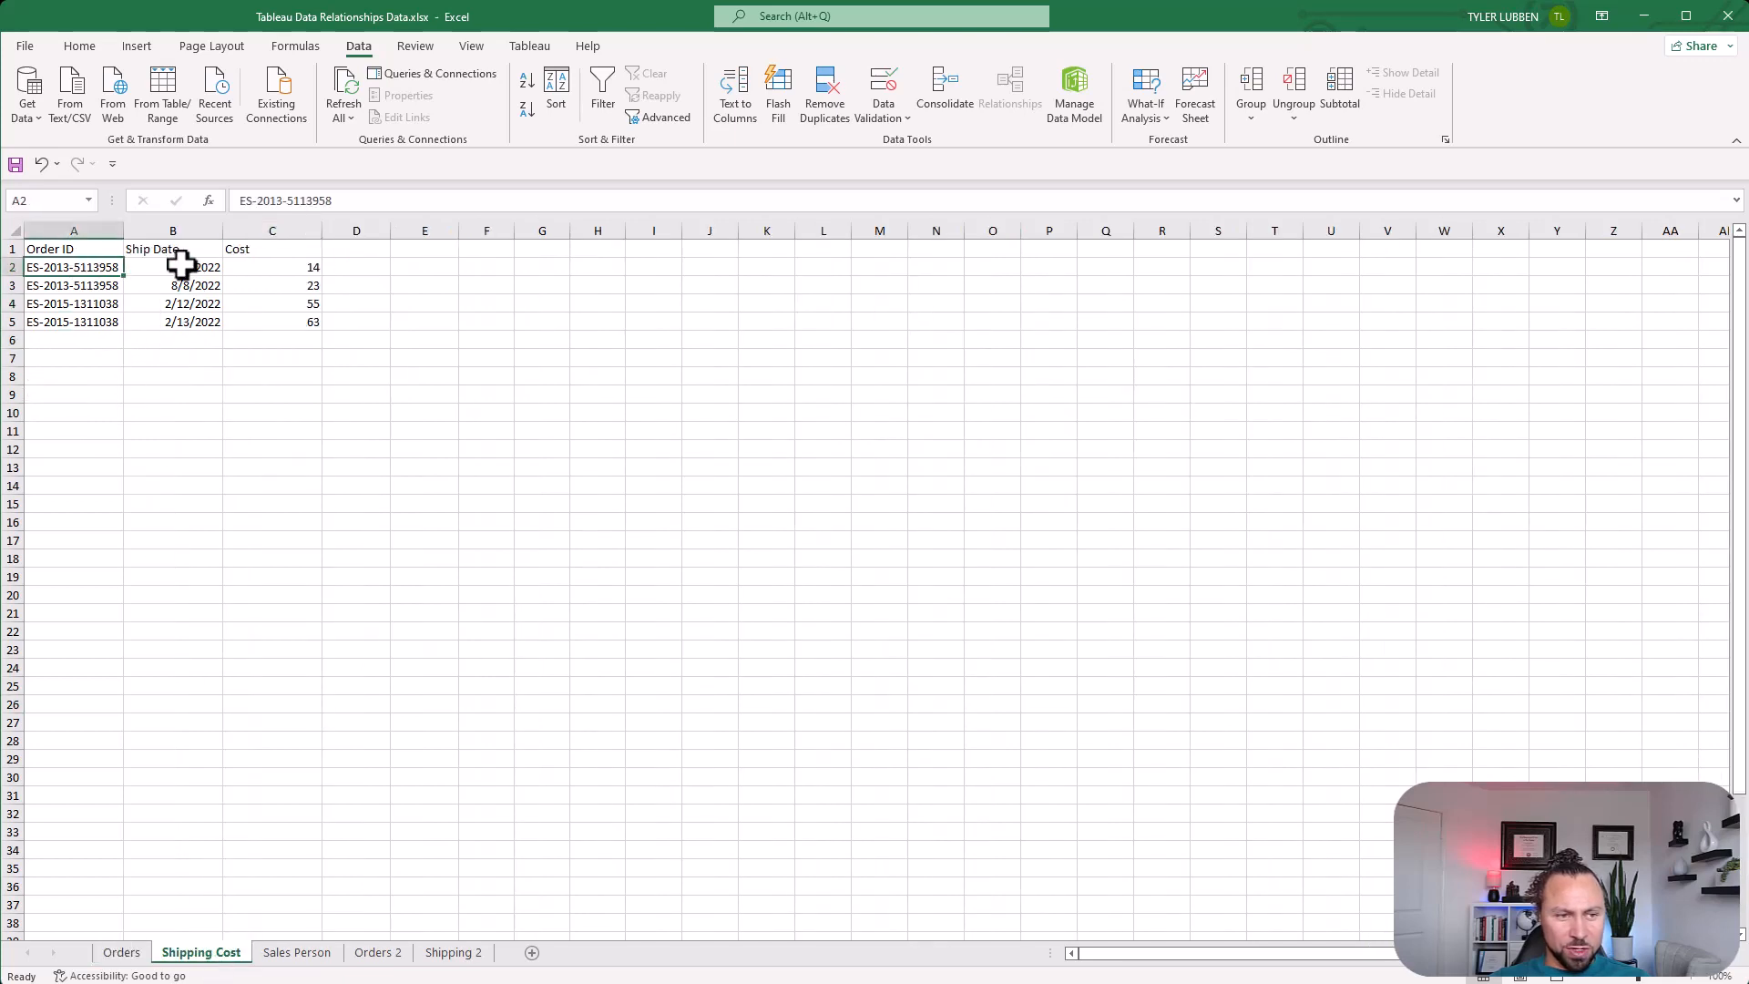
click(179, 265)
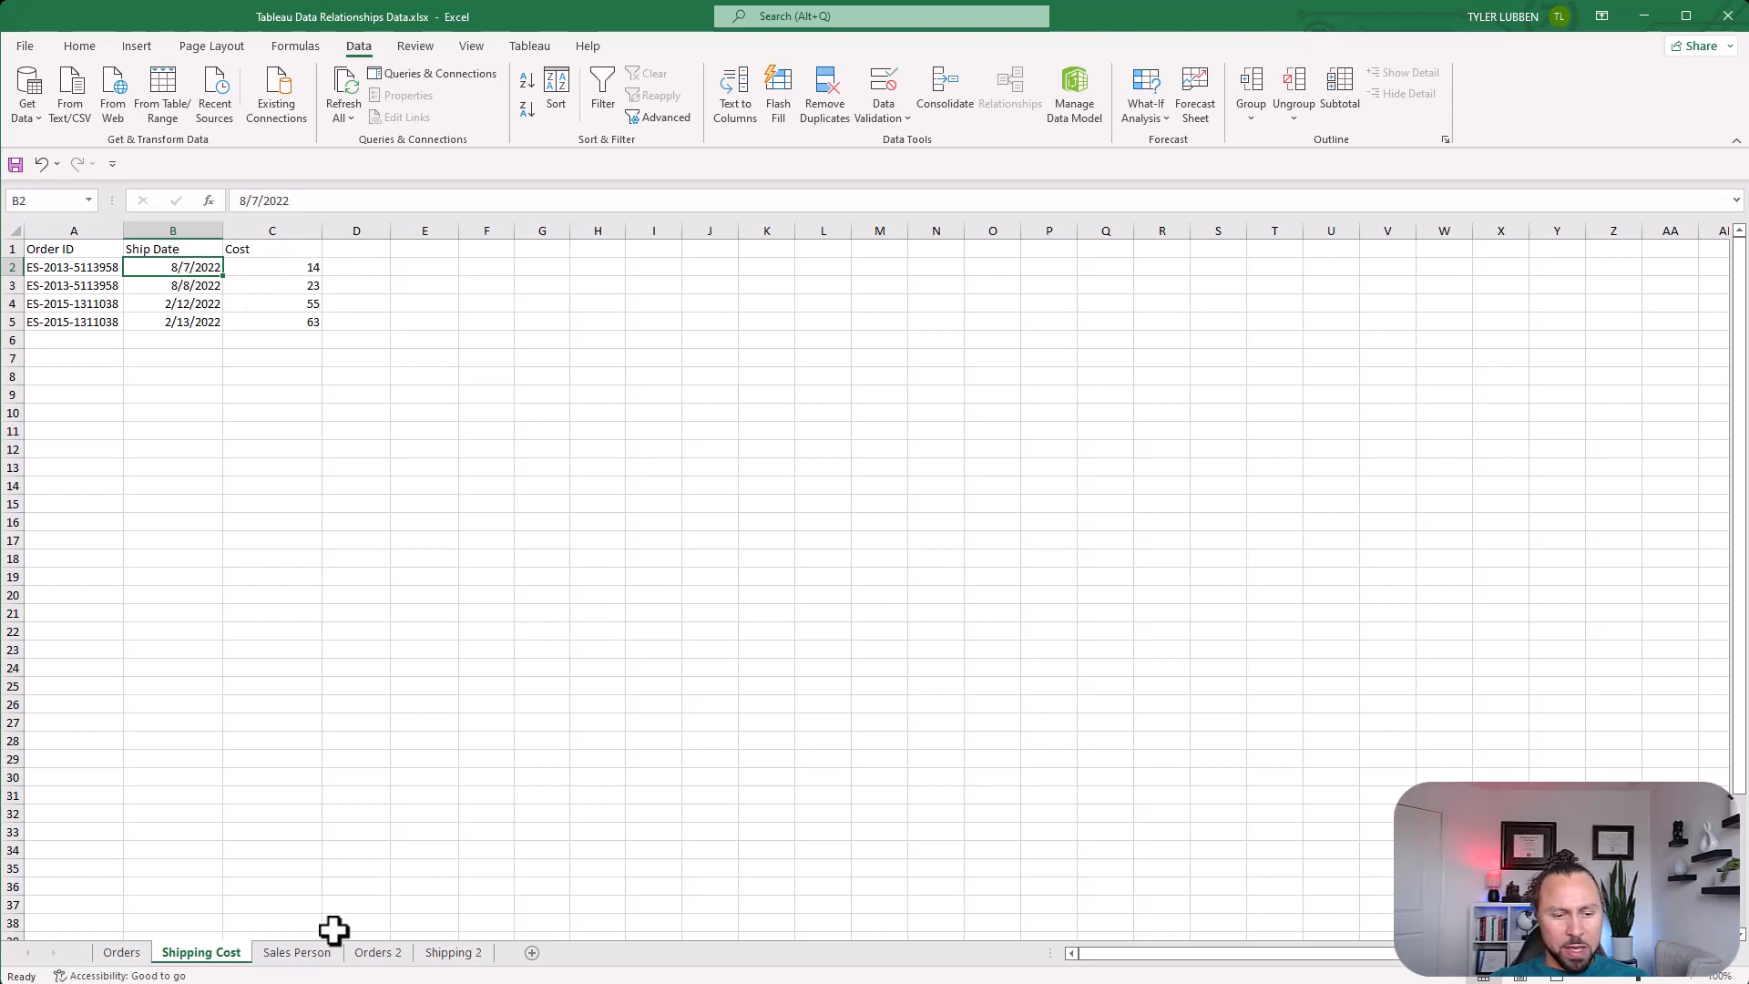
click(308, 954)
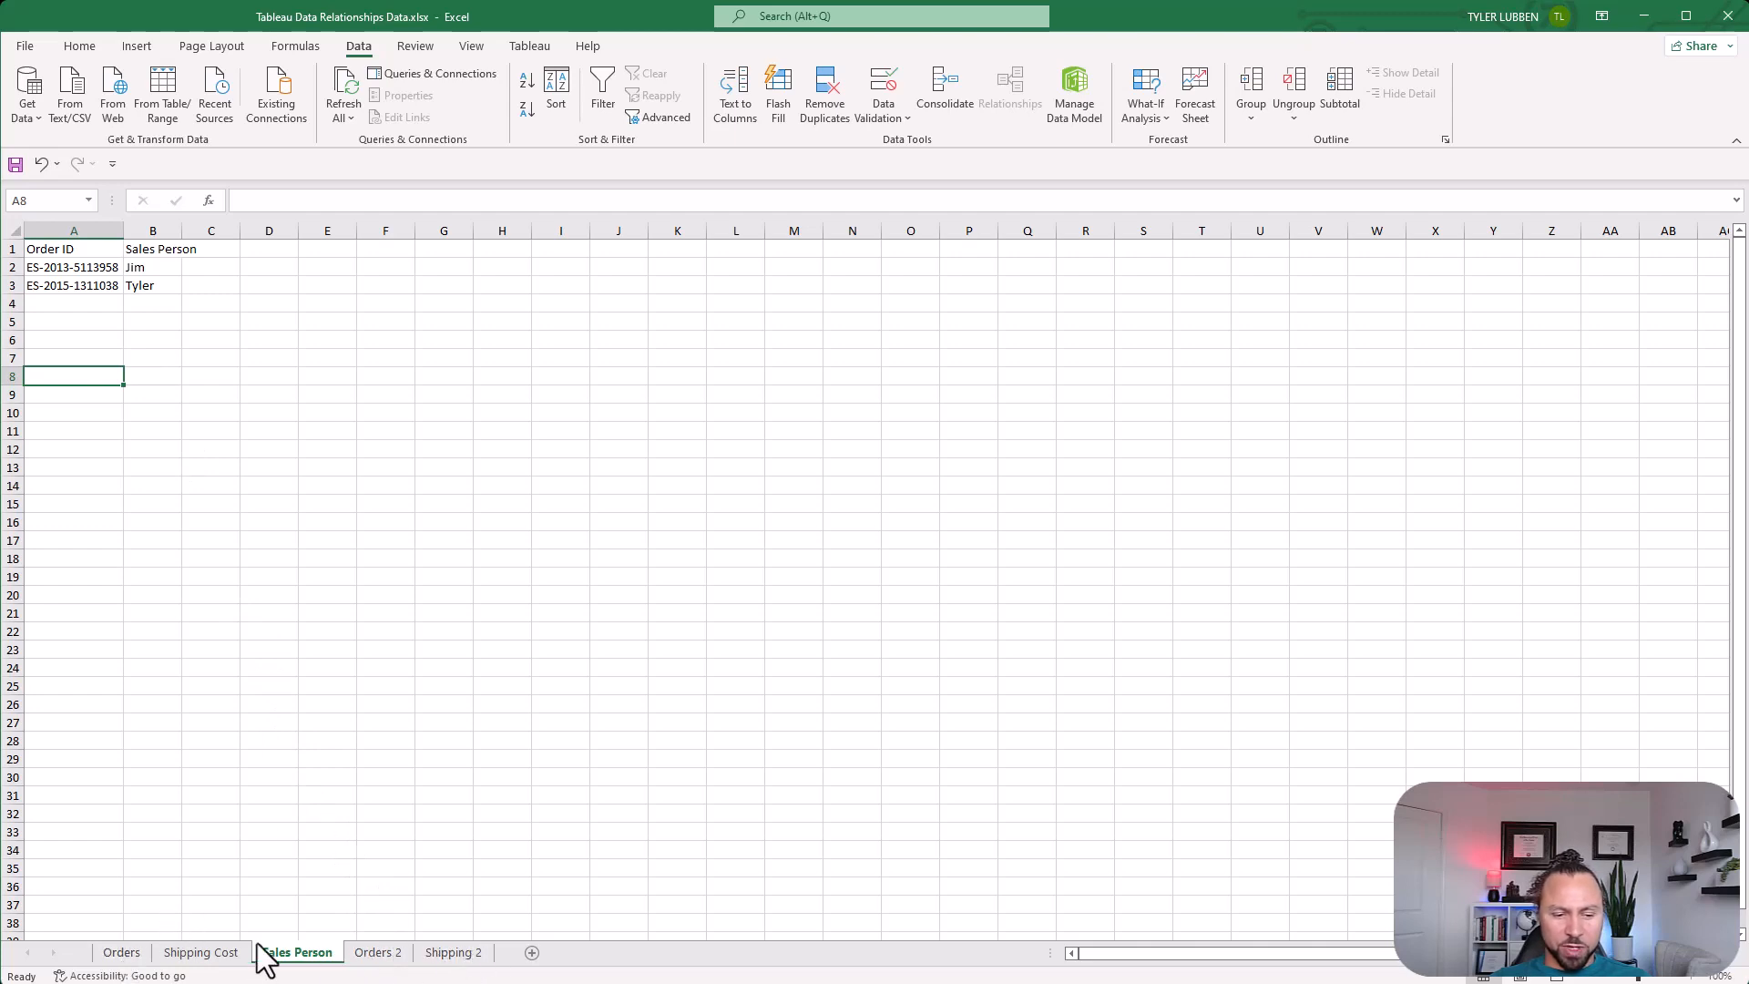
click(126, 958)
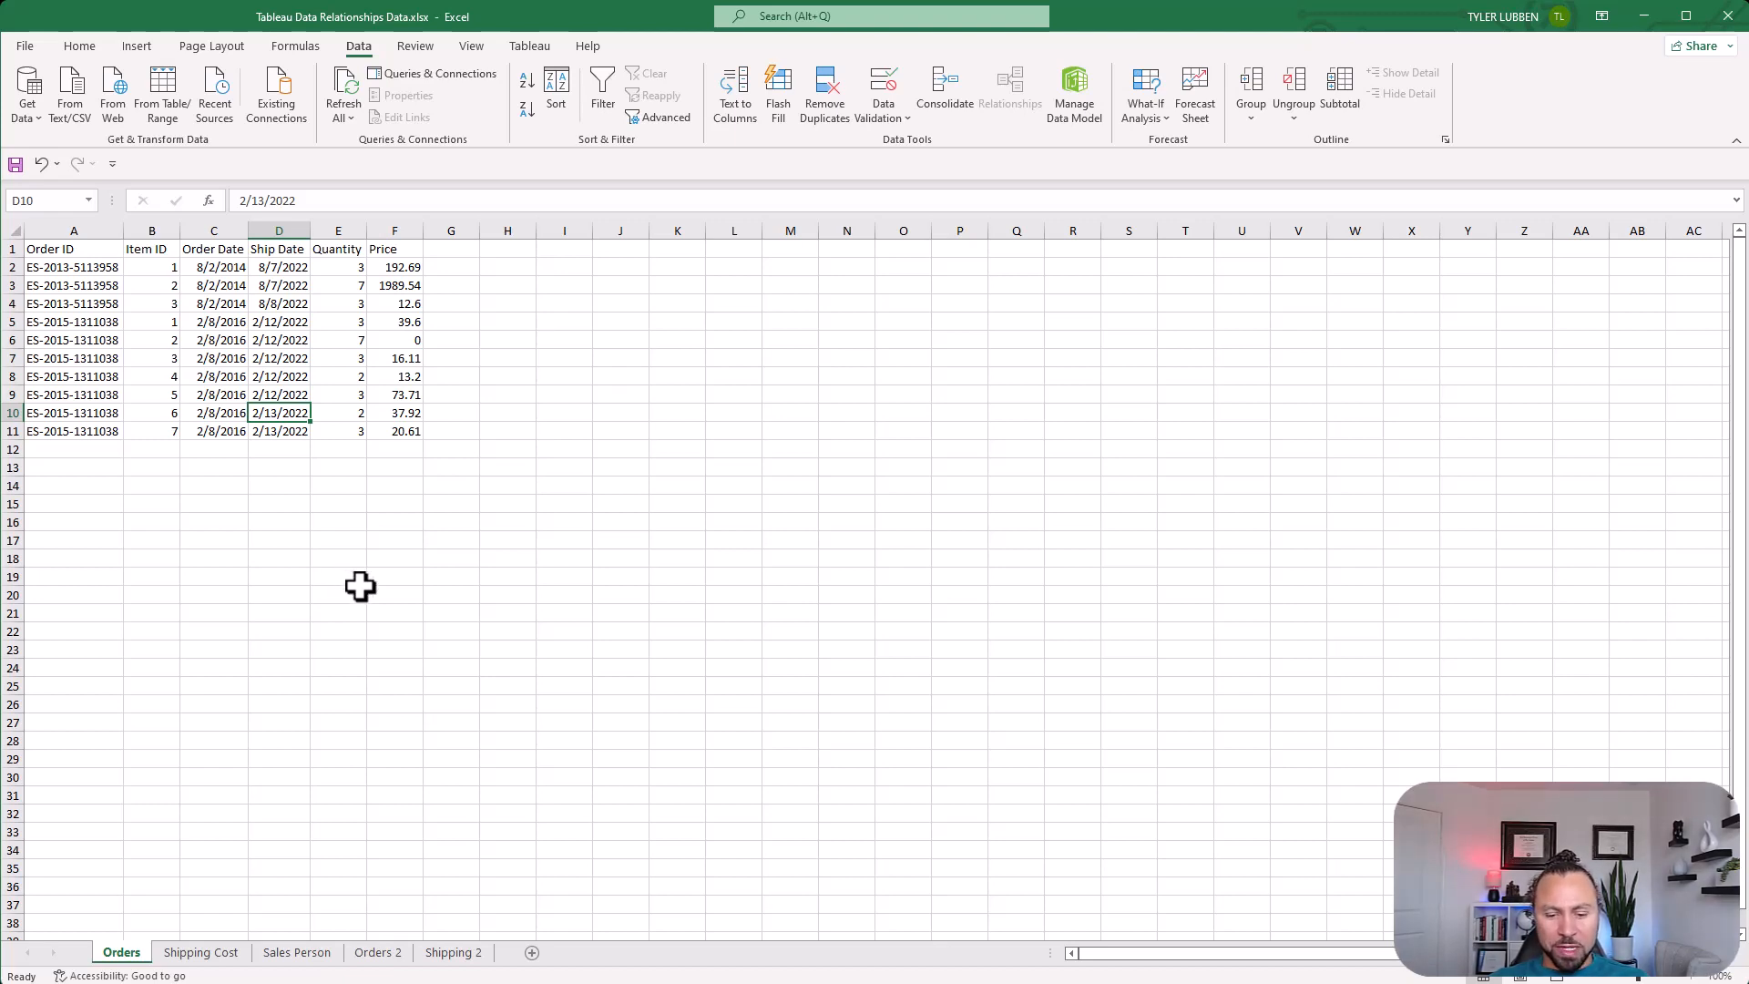
Switch to the empty Tableau workbook and connect it to the Excel file Tableau Data Relationships Data
mouse_move(867, 983)
click(925, 966)
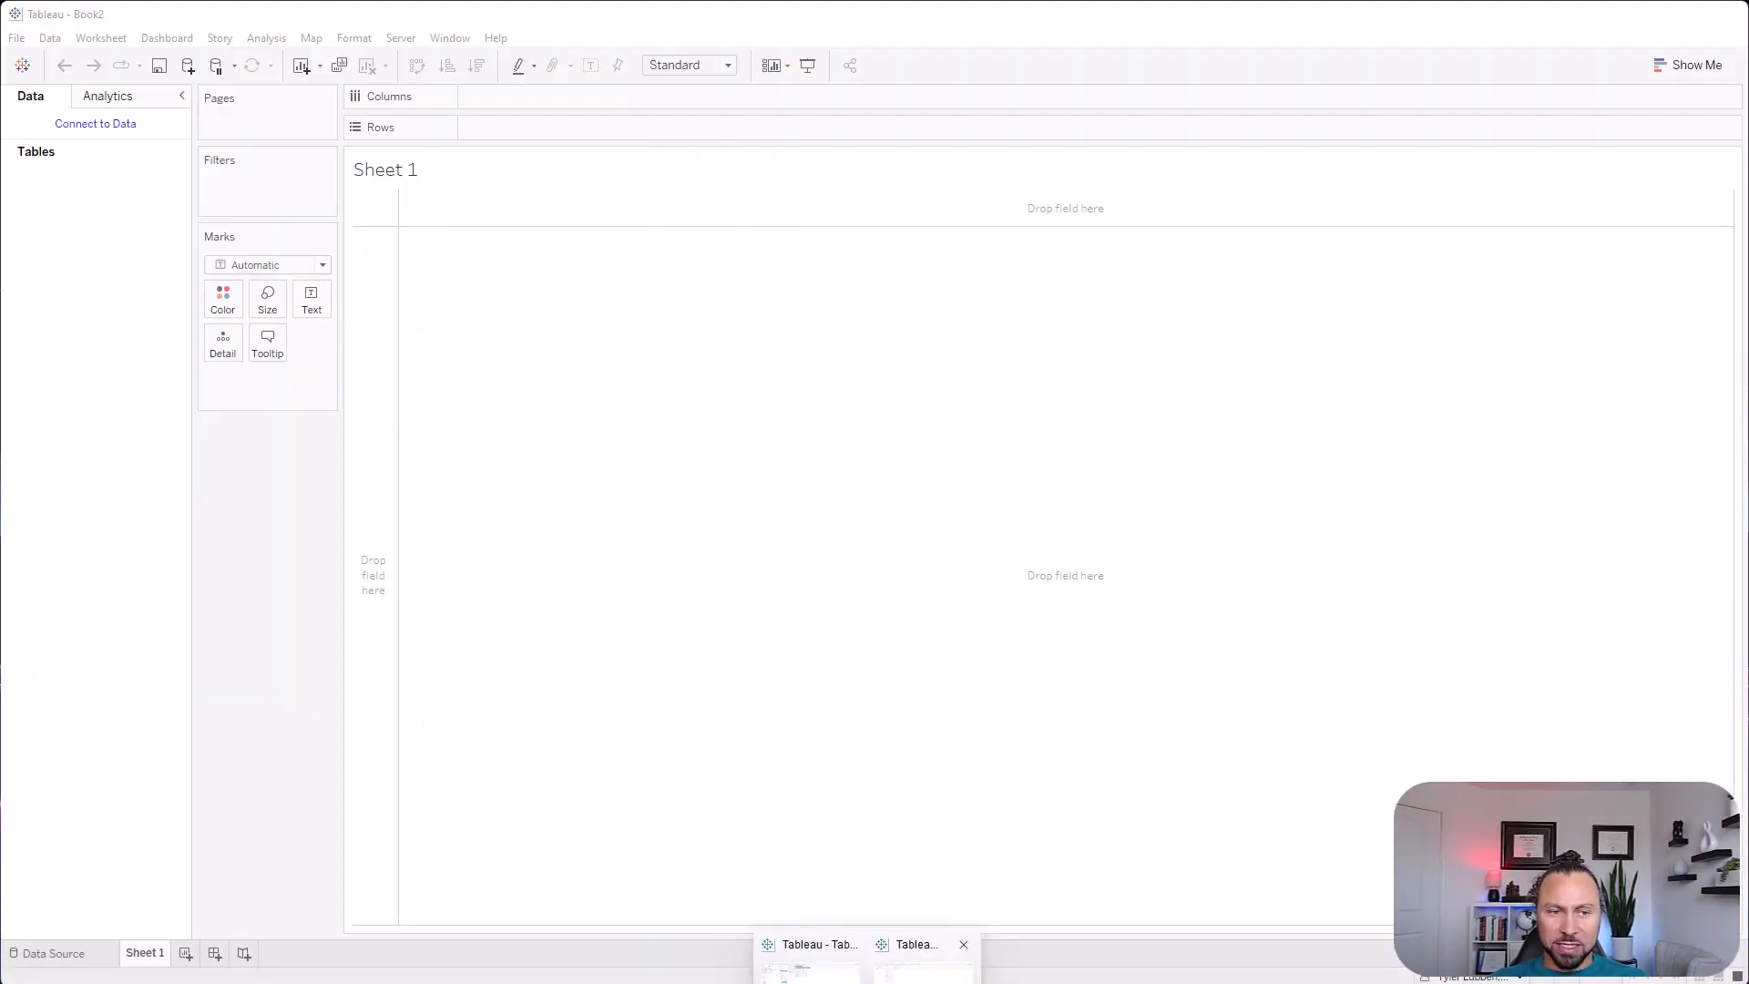
click(115, 126)
click(278, 250)
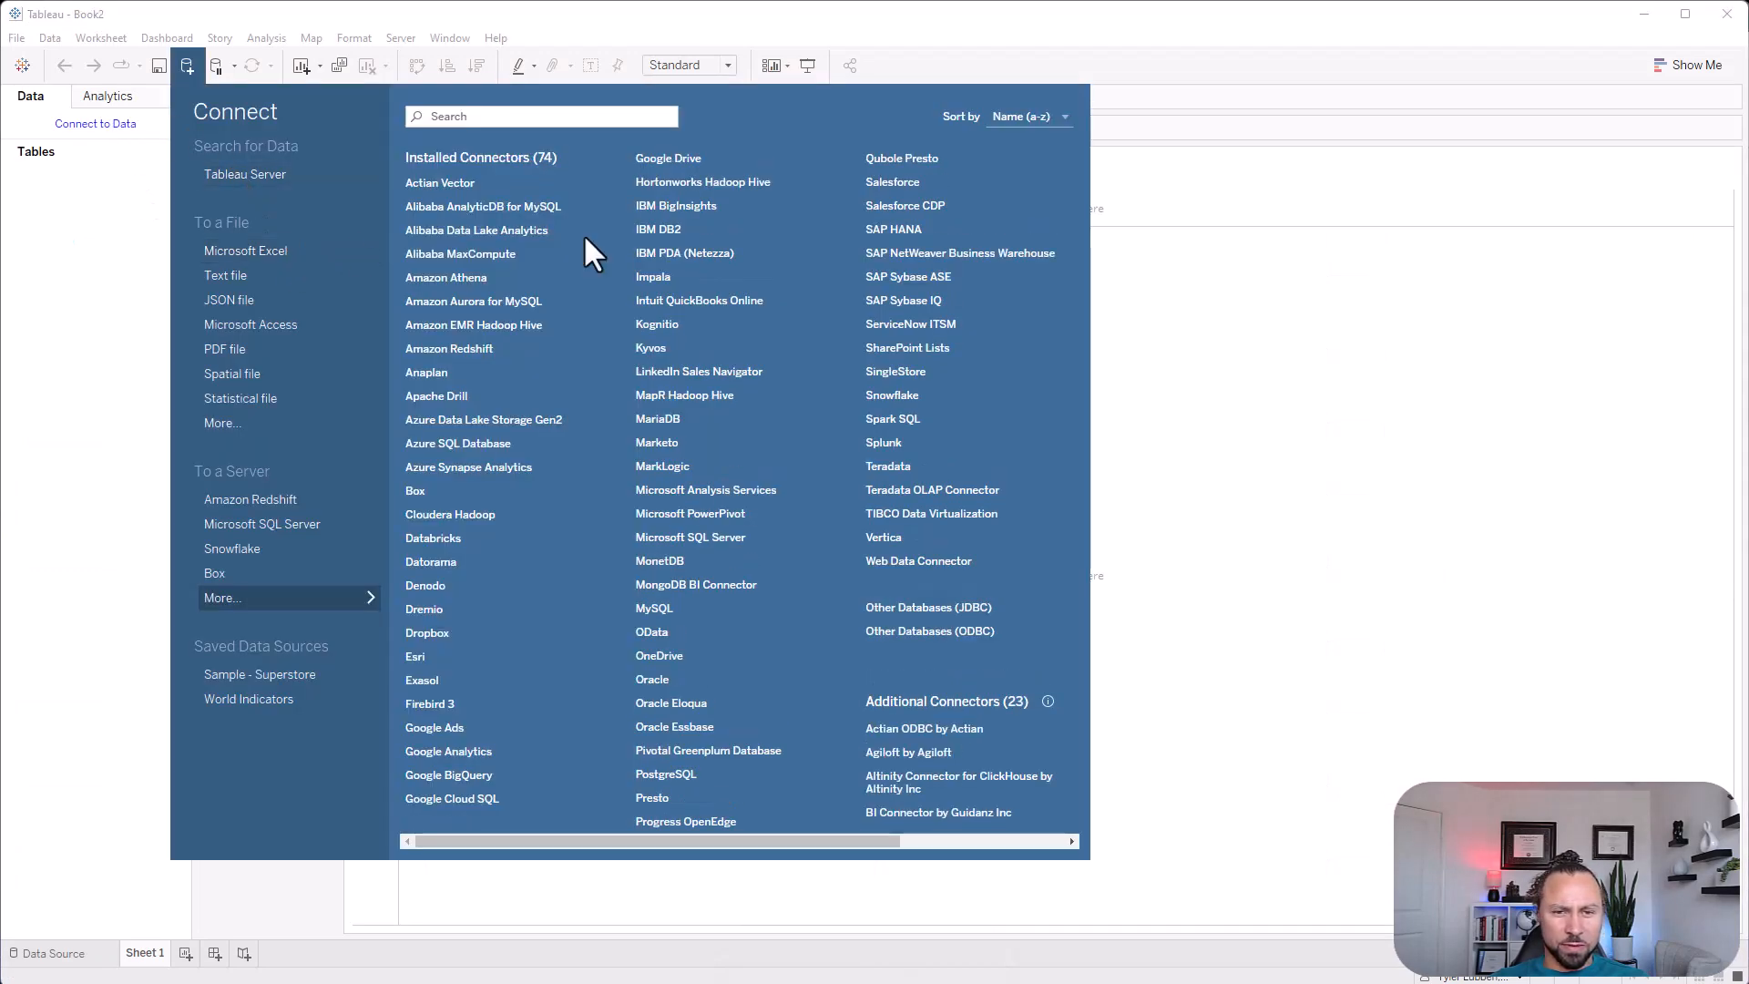
double_click(333, 175)
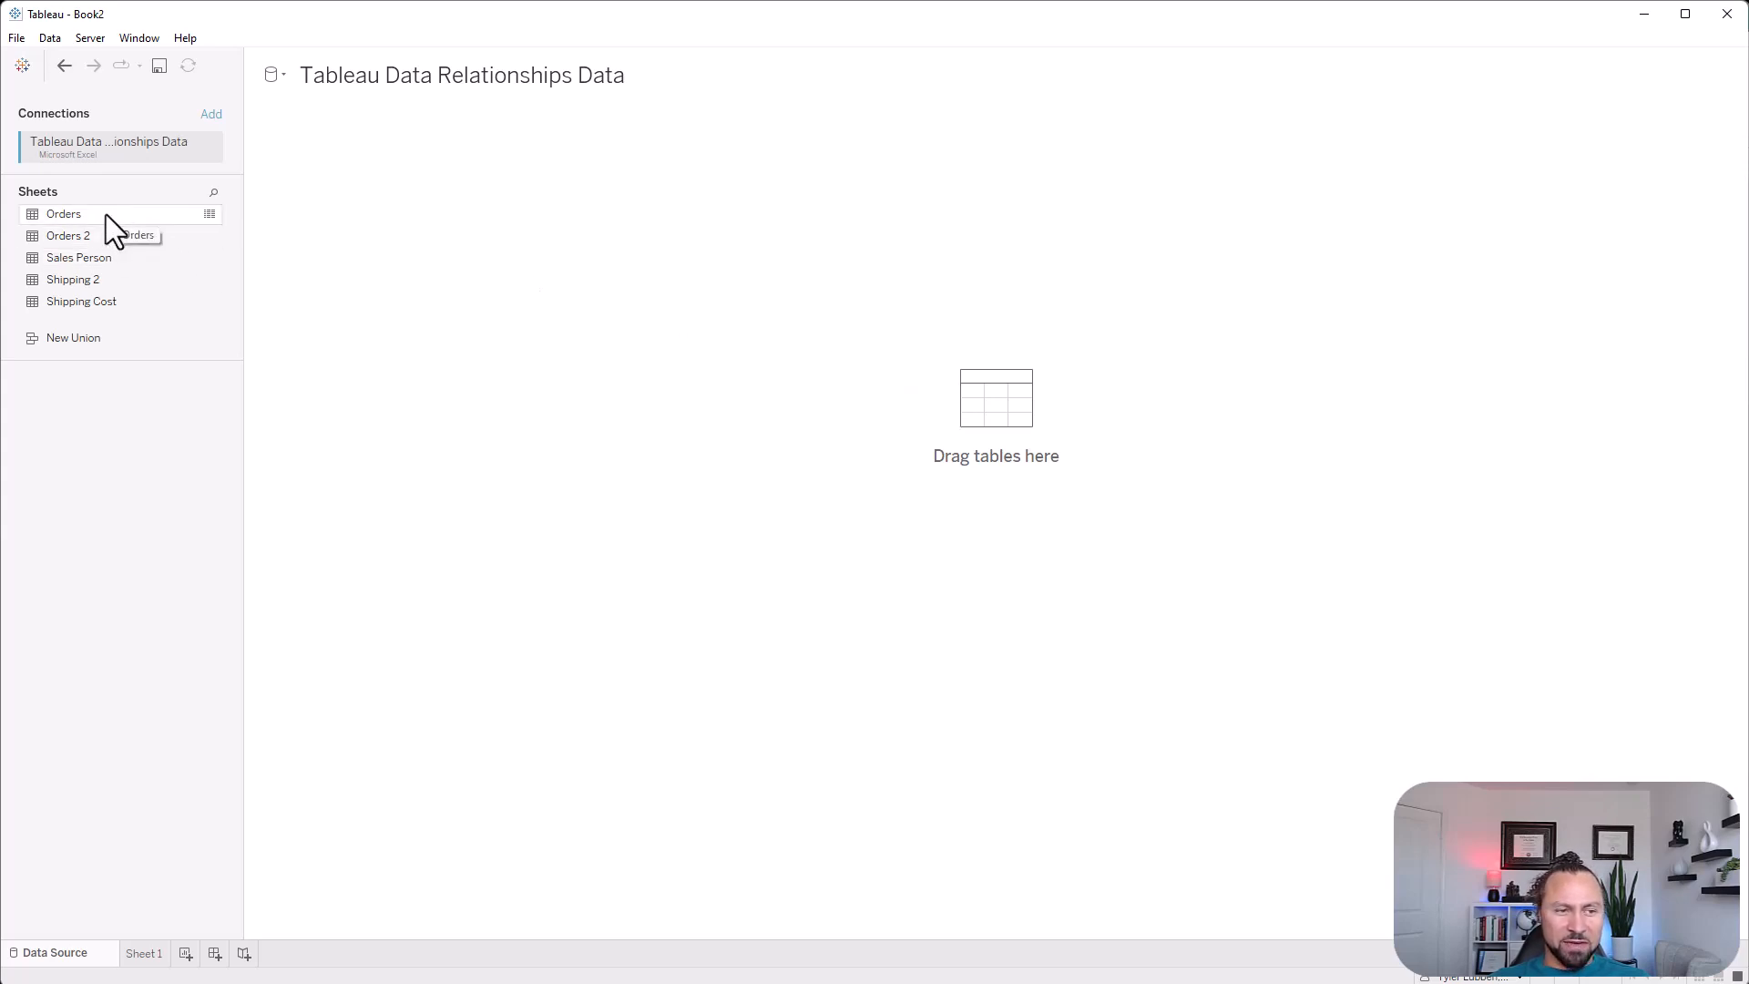
Add the Orders table to the data source and relate Shipping Cost to it on Order ID = Order ID (Shipping Cost)
drag(94, 217, 469, 255)
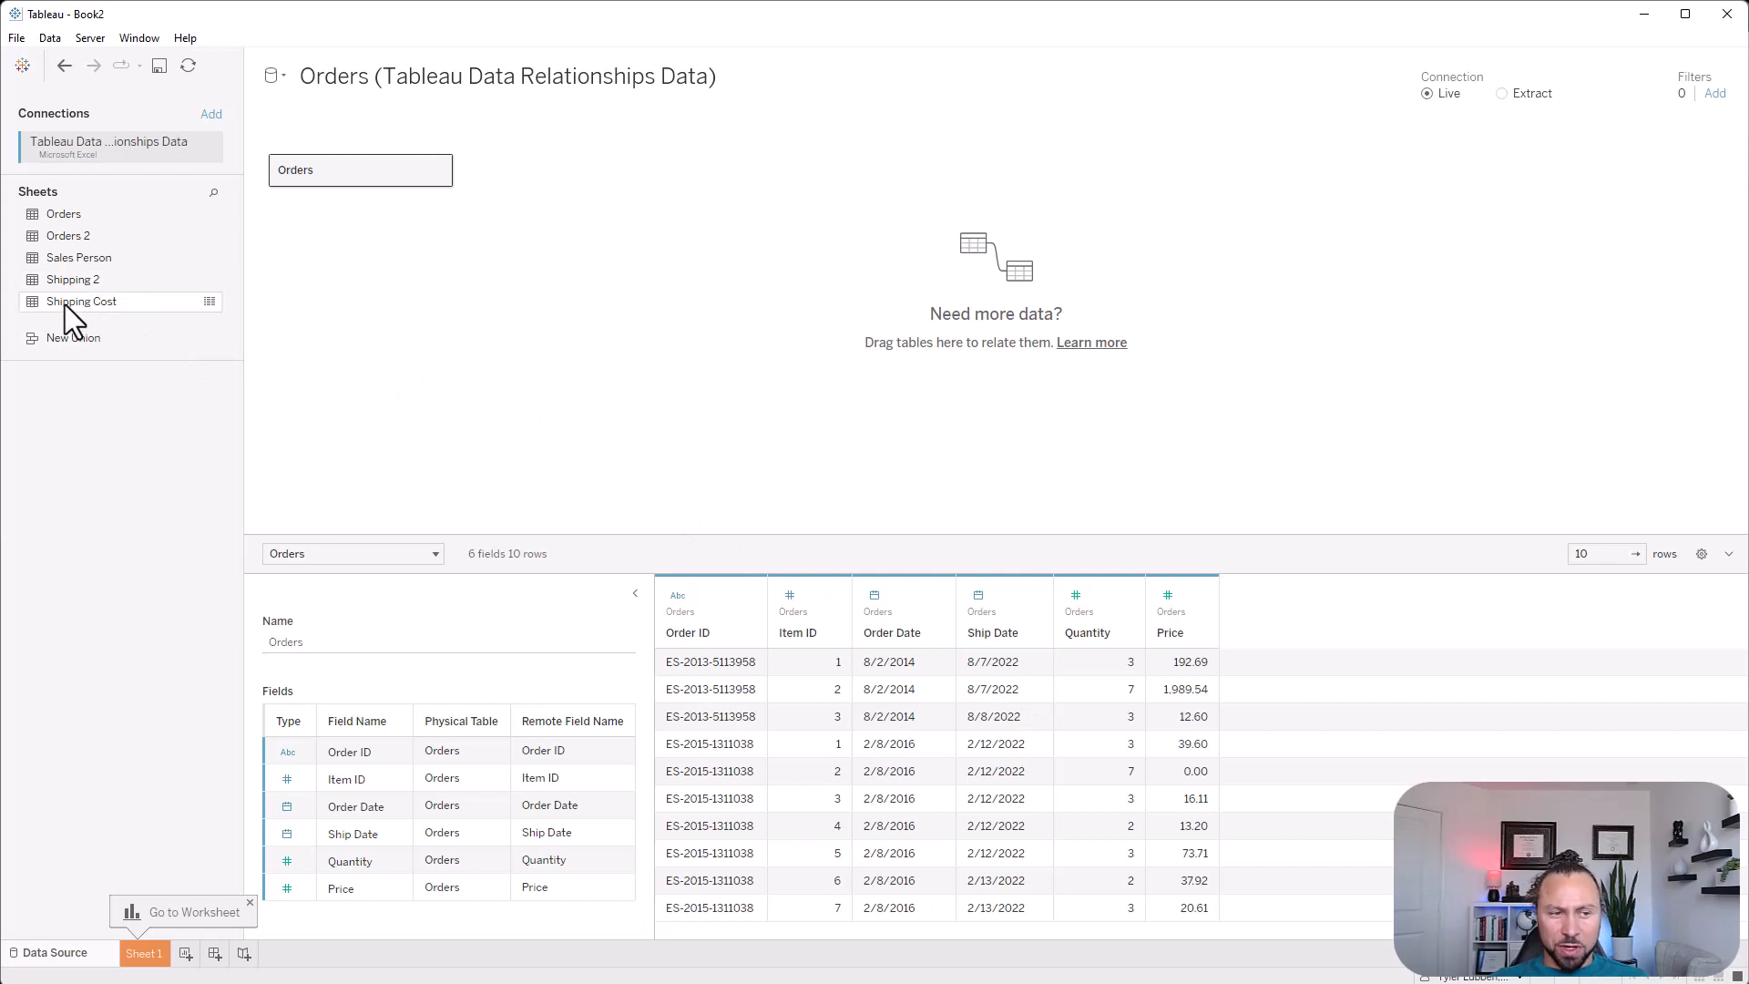
drag(66, 306, 656, 246)
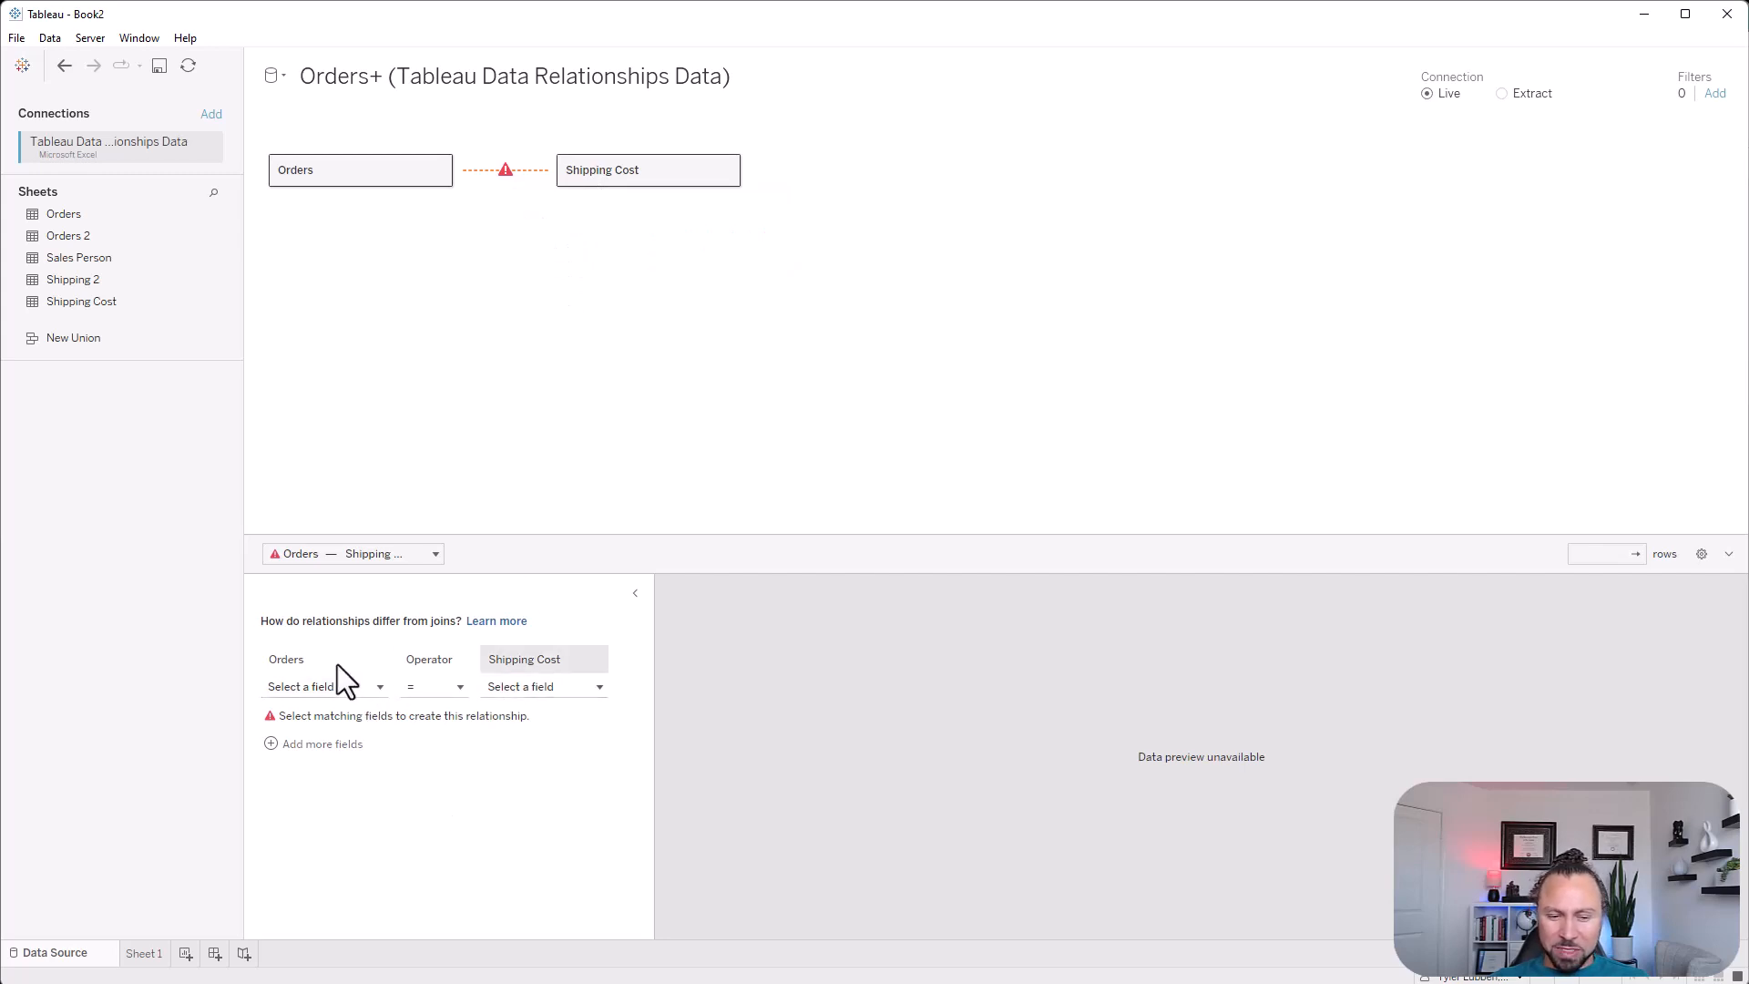
click(361, 691)
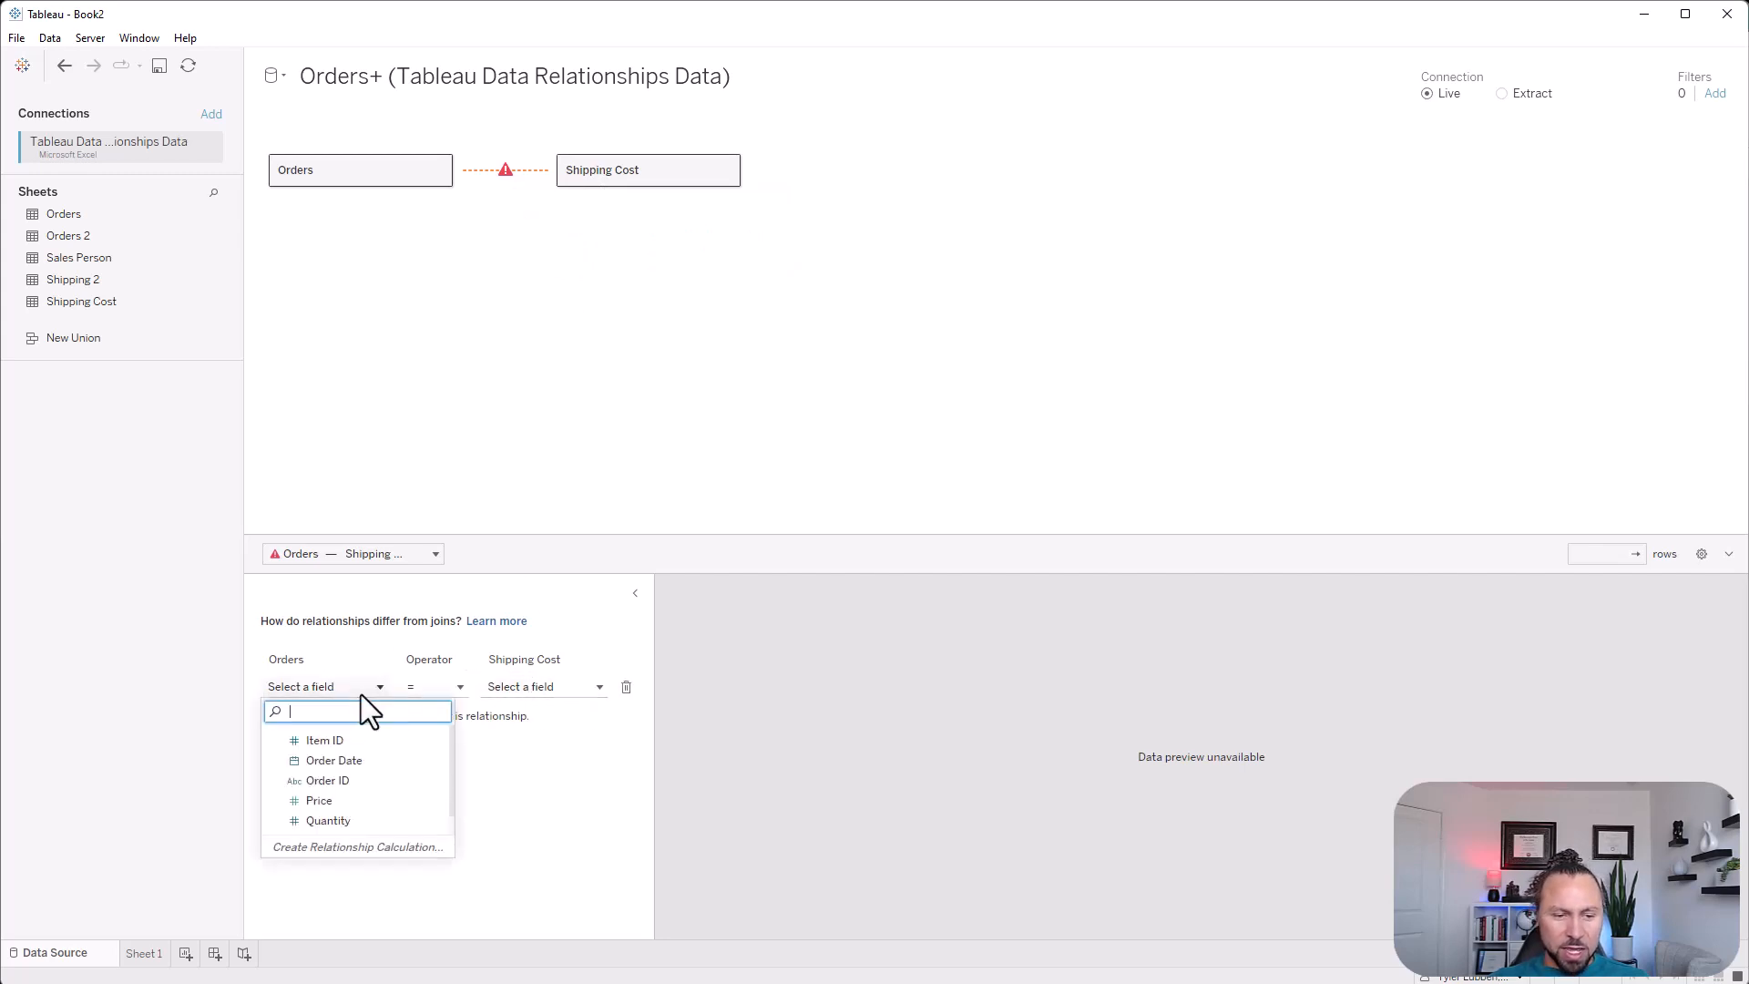
click(330, 781)
click(519, 689)
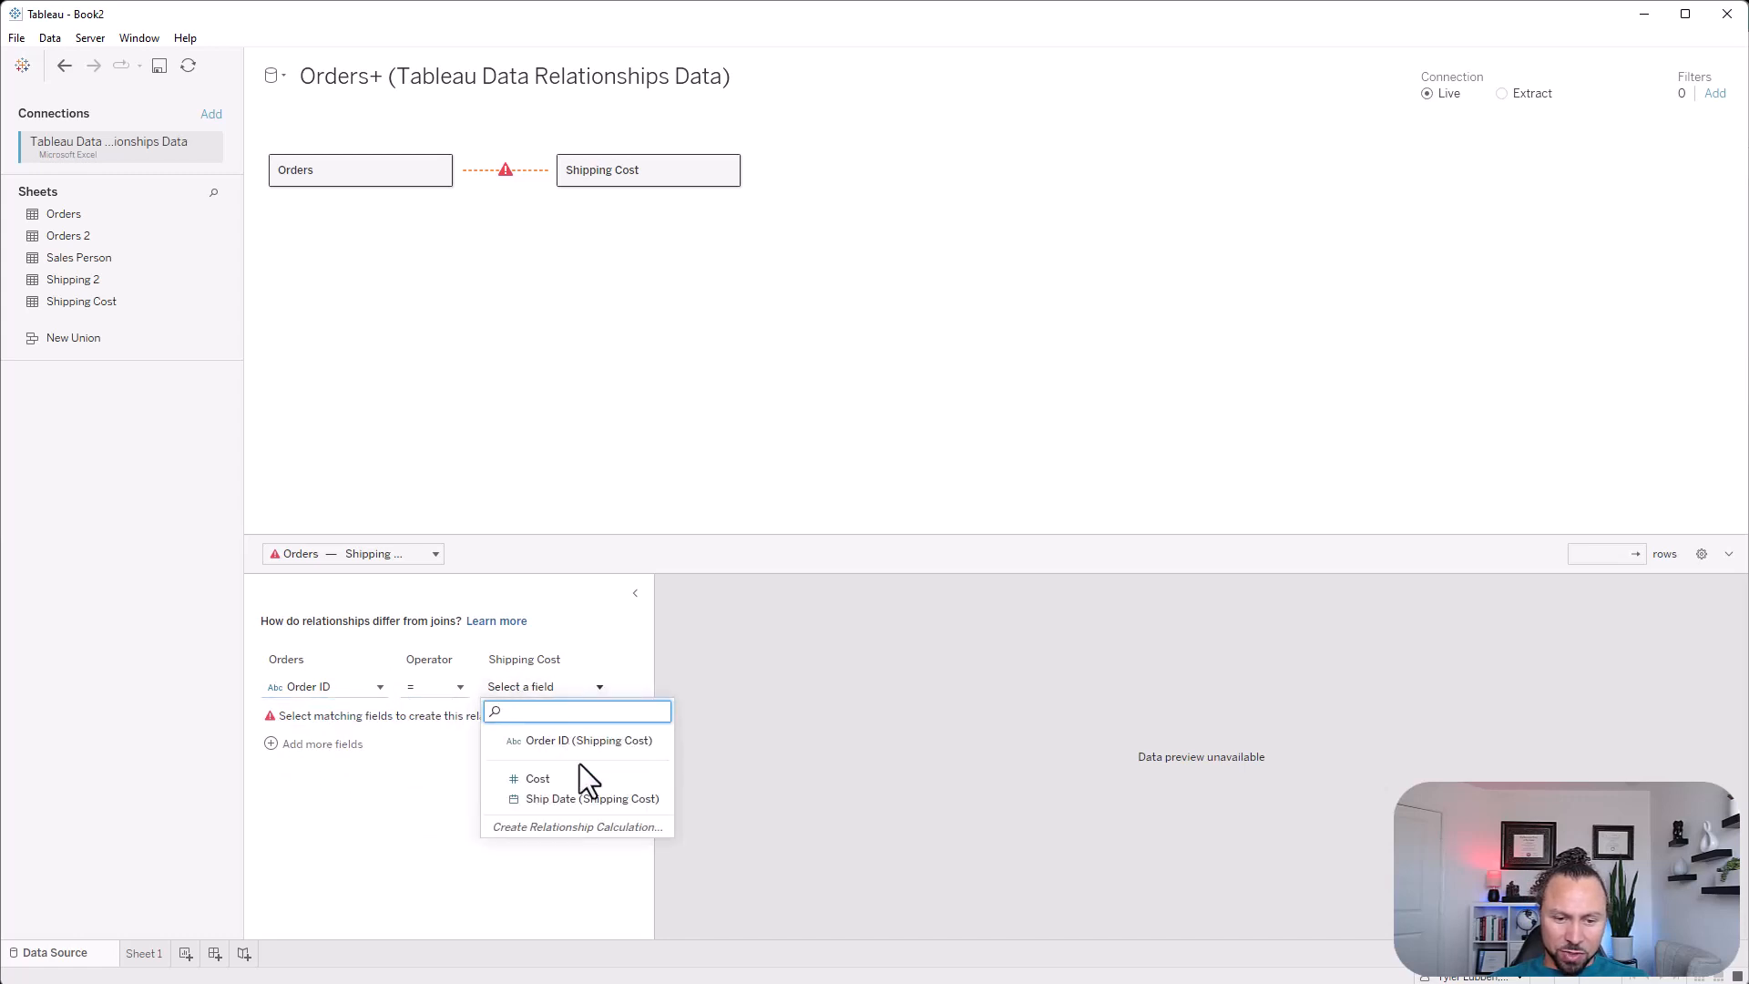
click(576, 740)
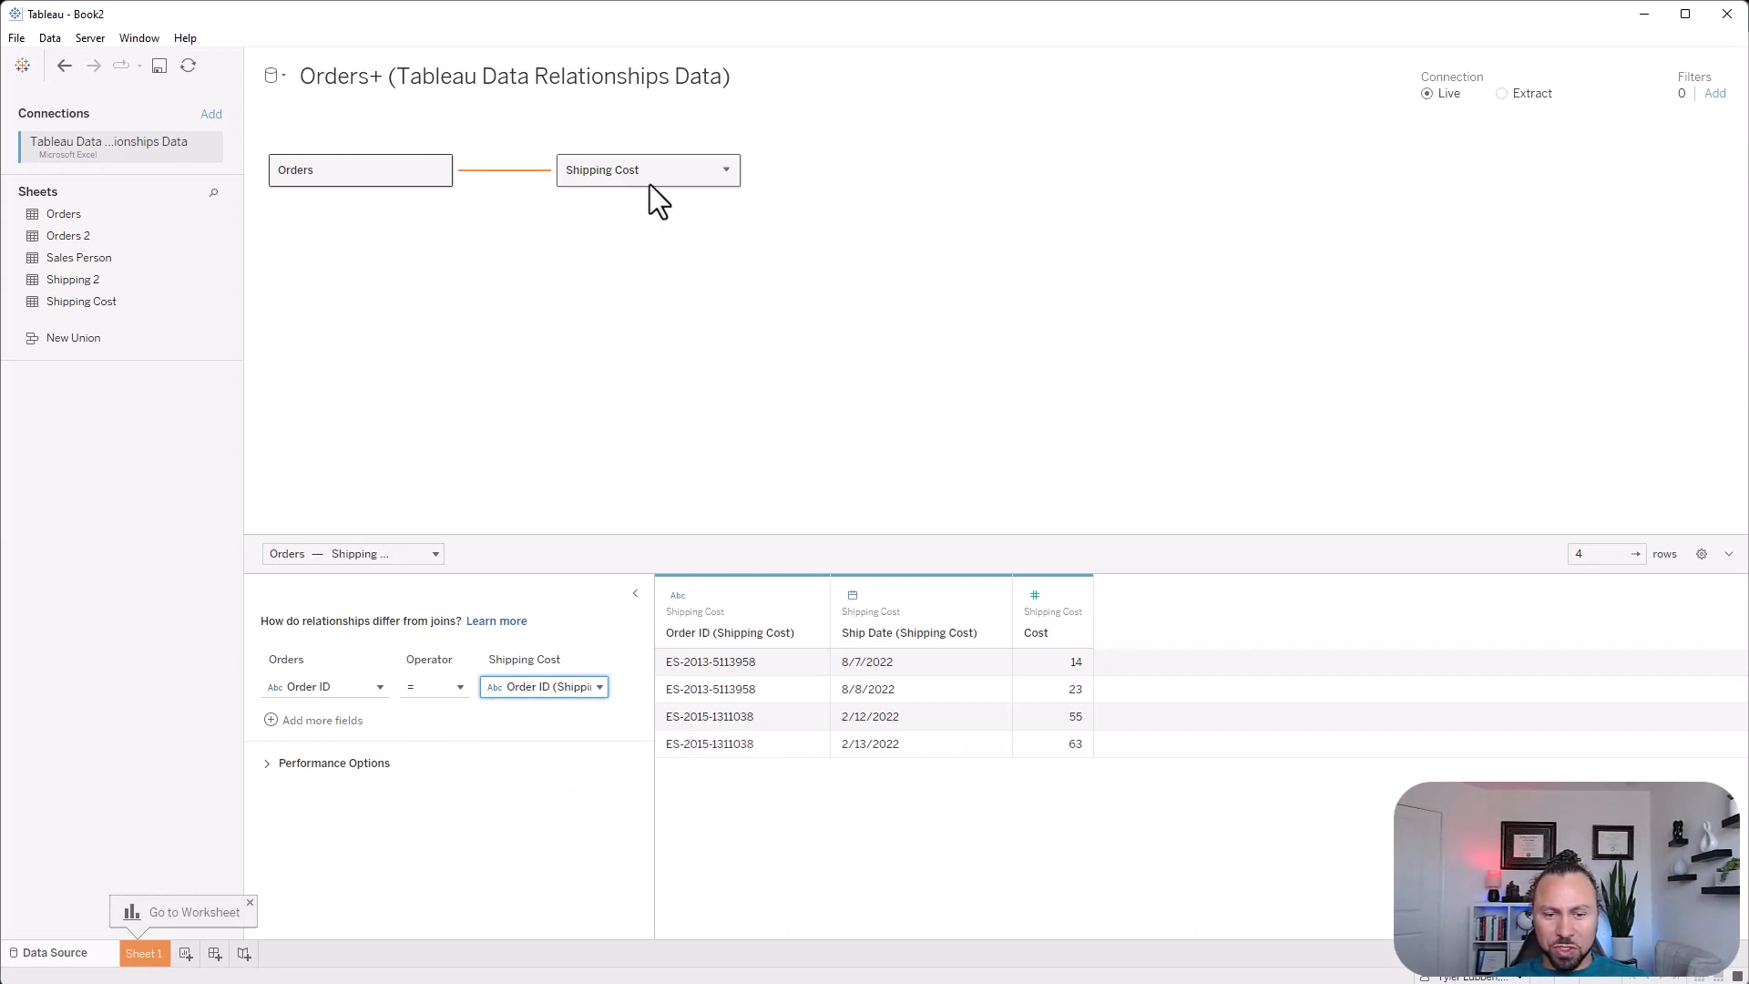
Review the data previews of the Orders and Shipping Cost tables and the relationship between them
click(389, 182)
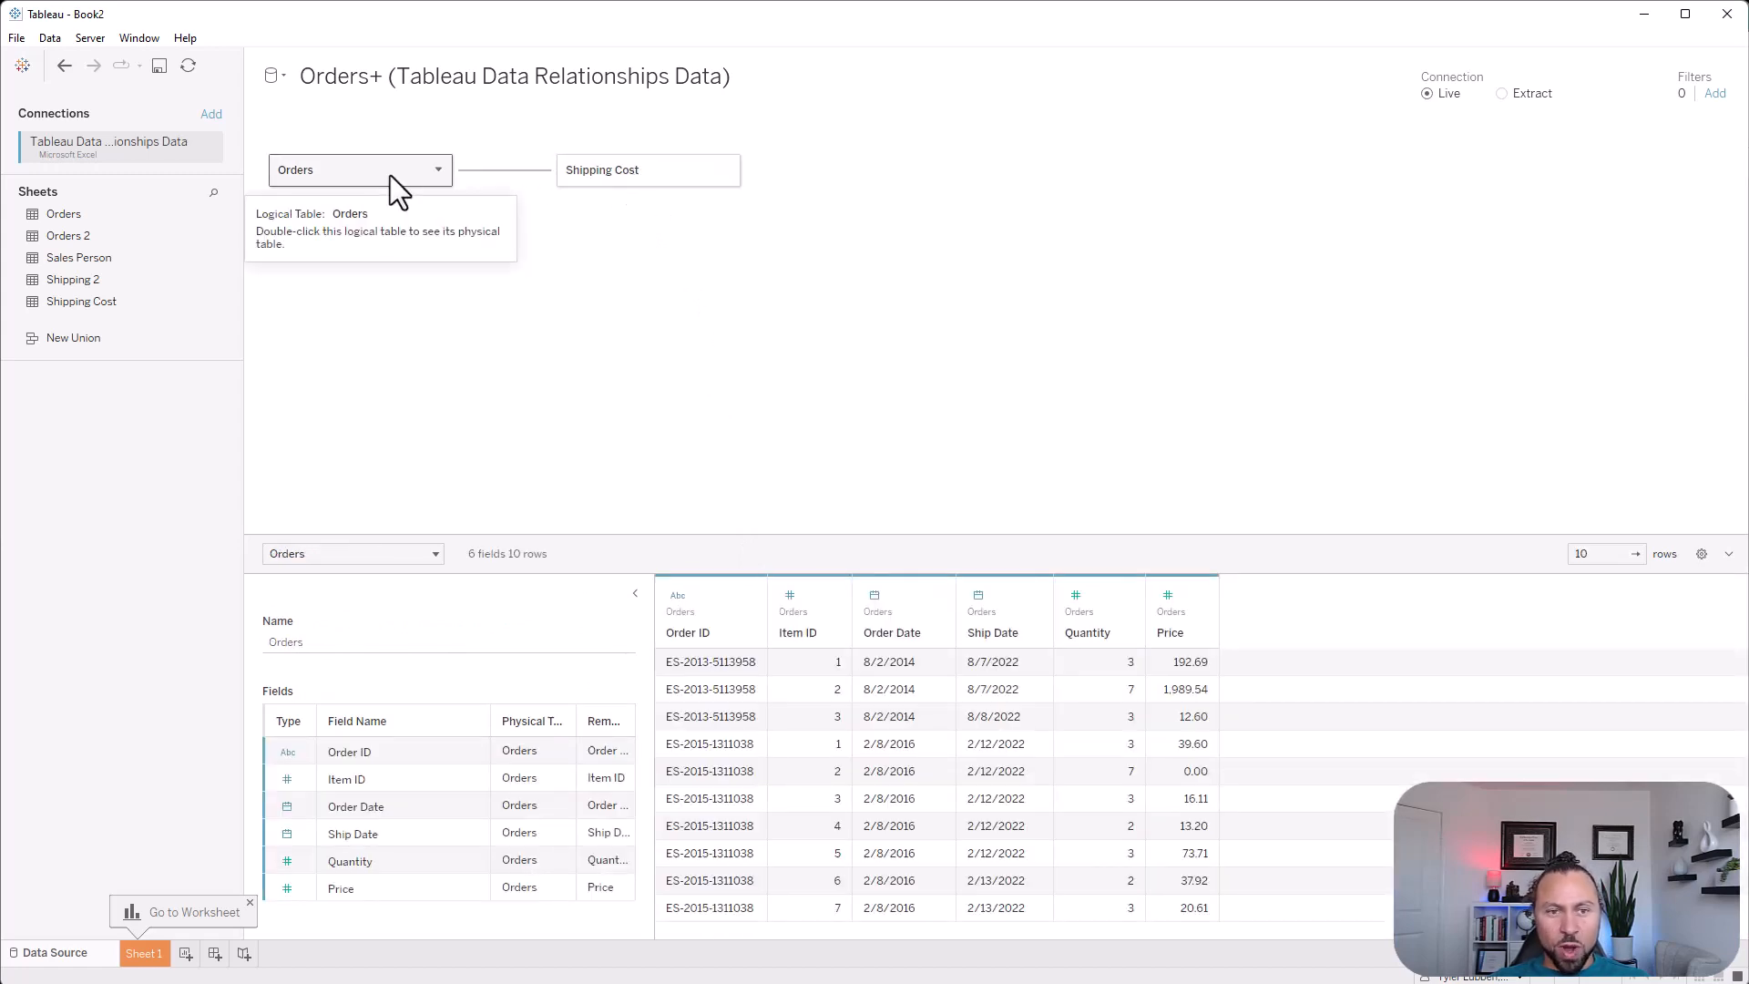
click(647, 170)
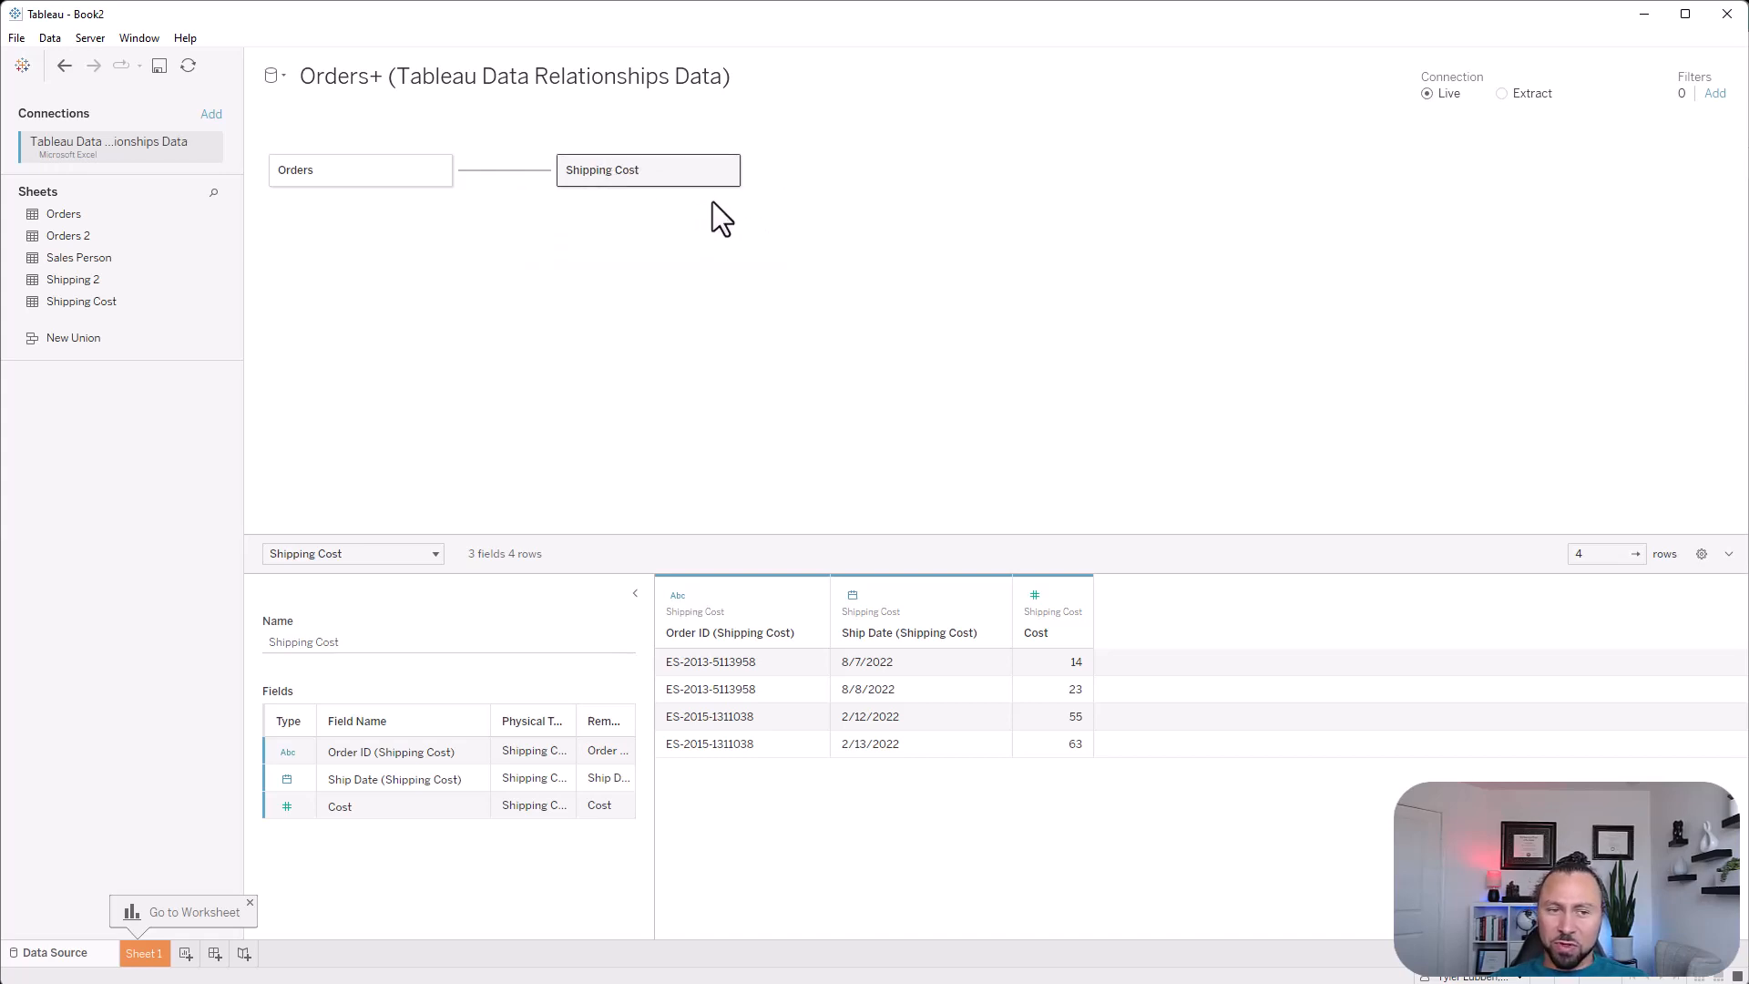
click(411, 171)
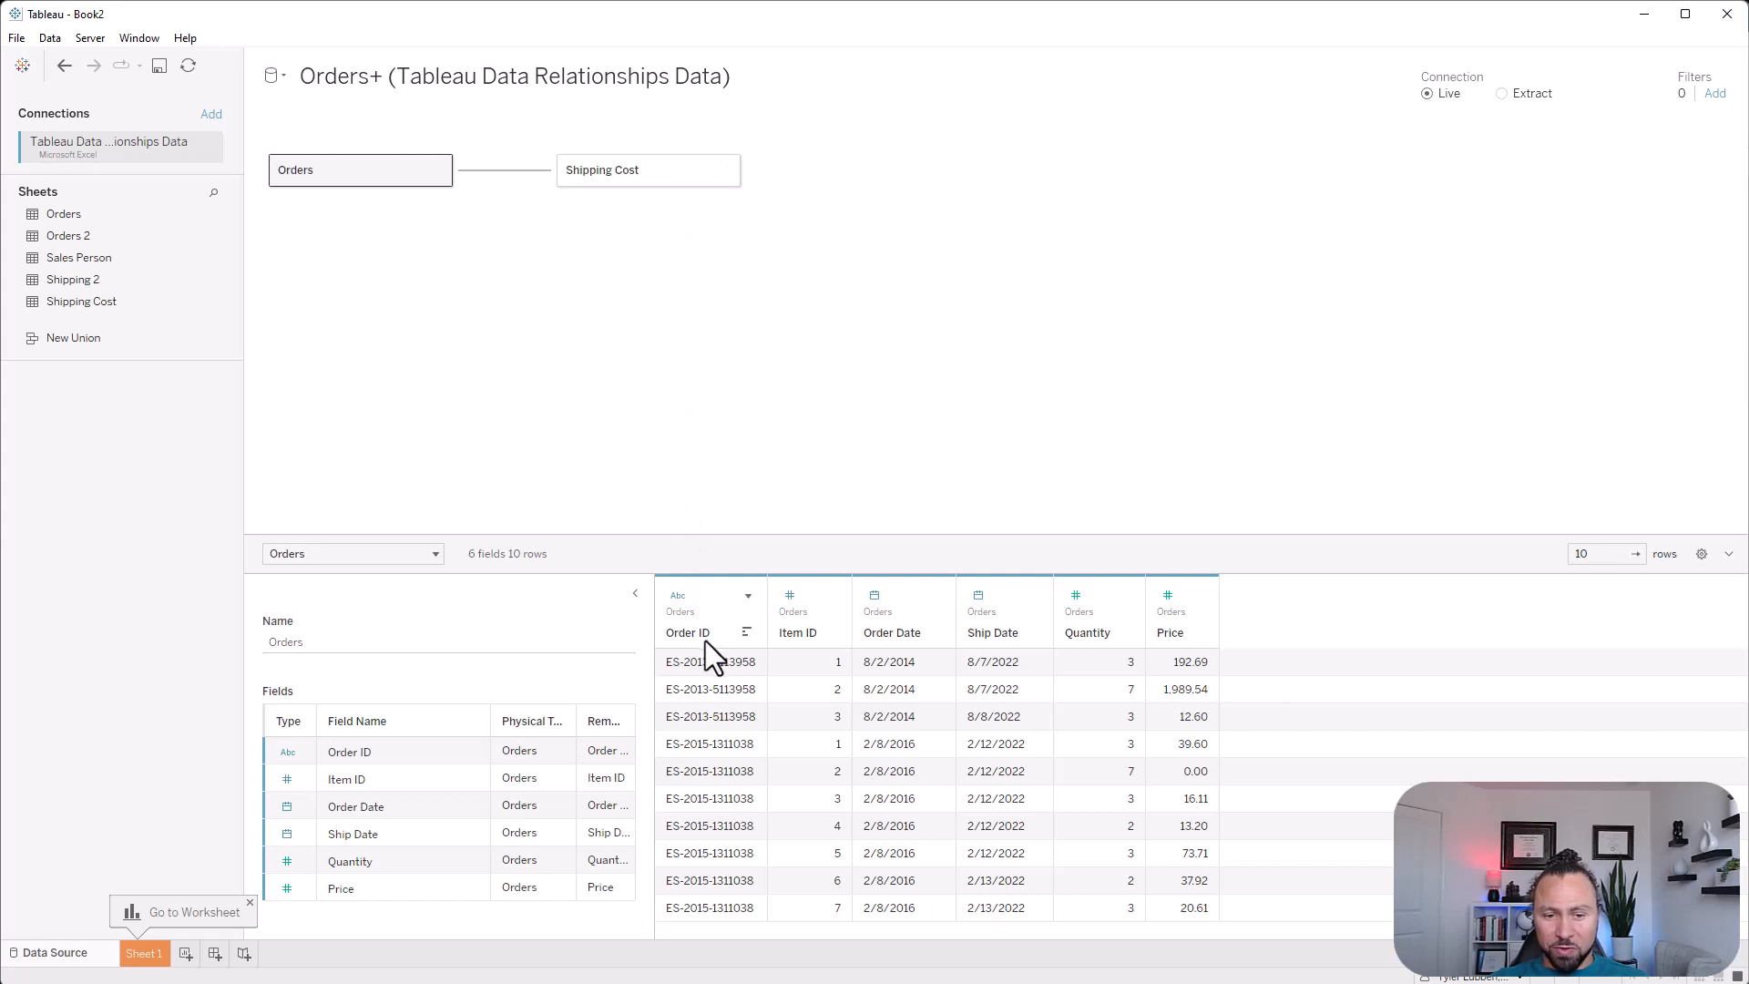
click(621, 183)
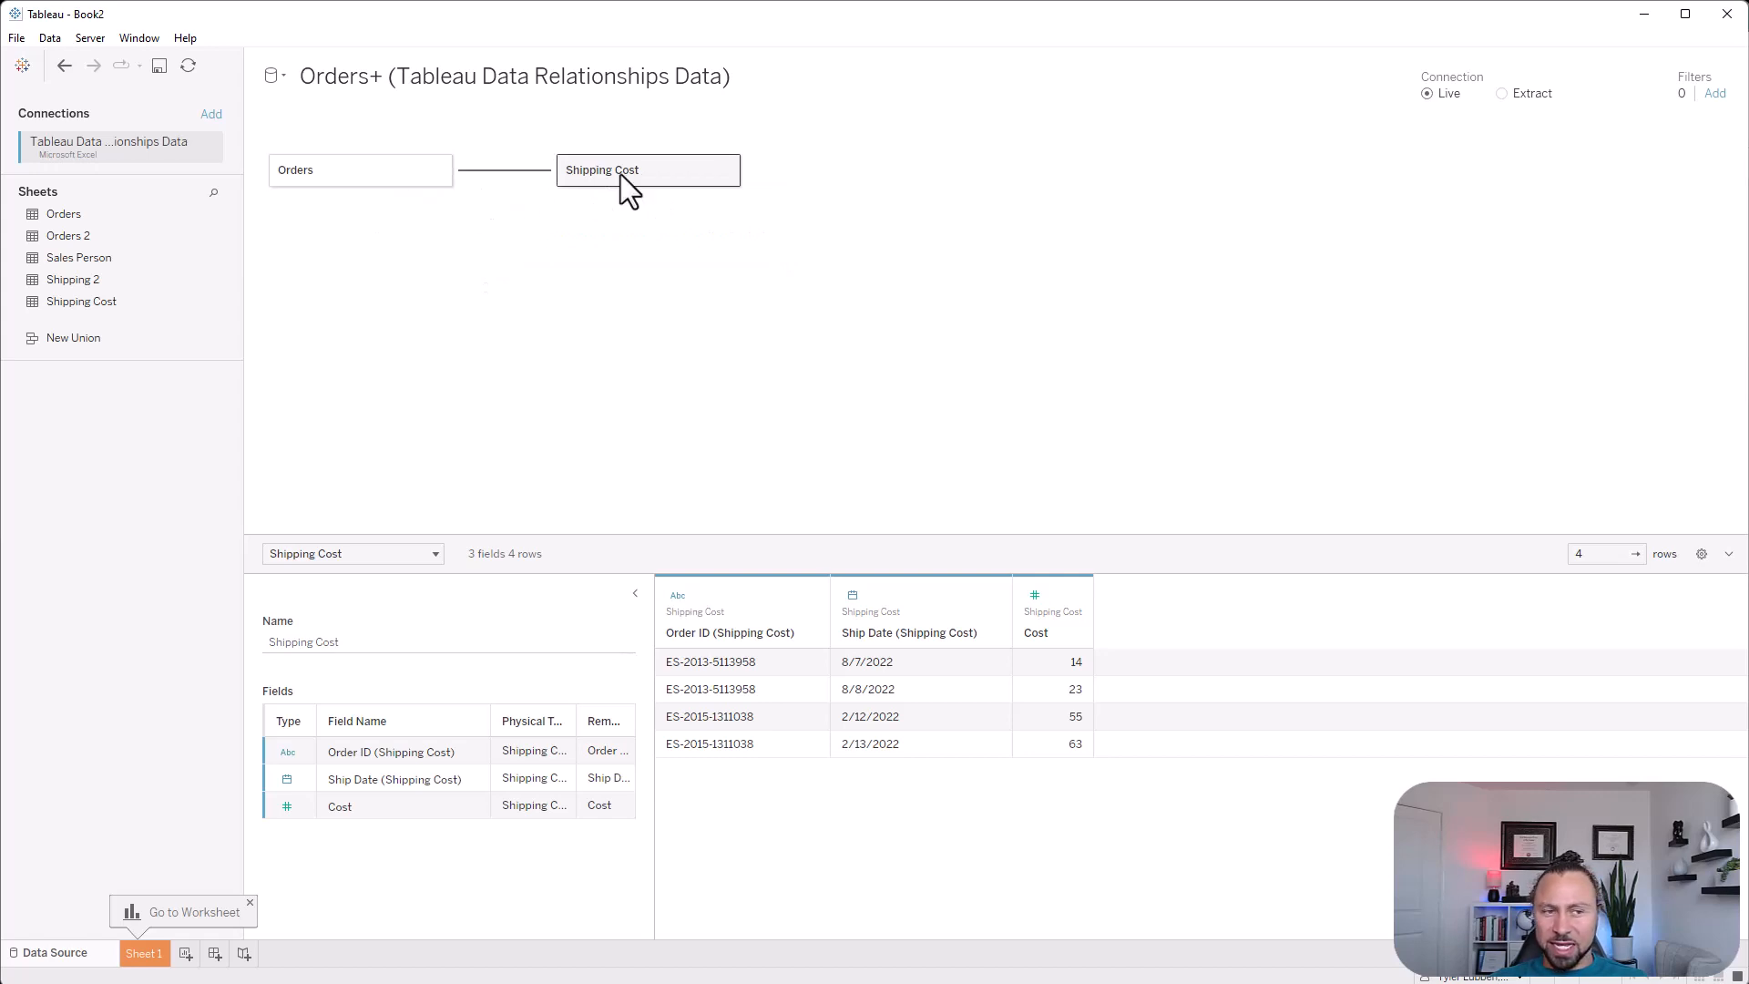
click(535, 171)
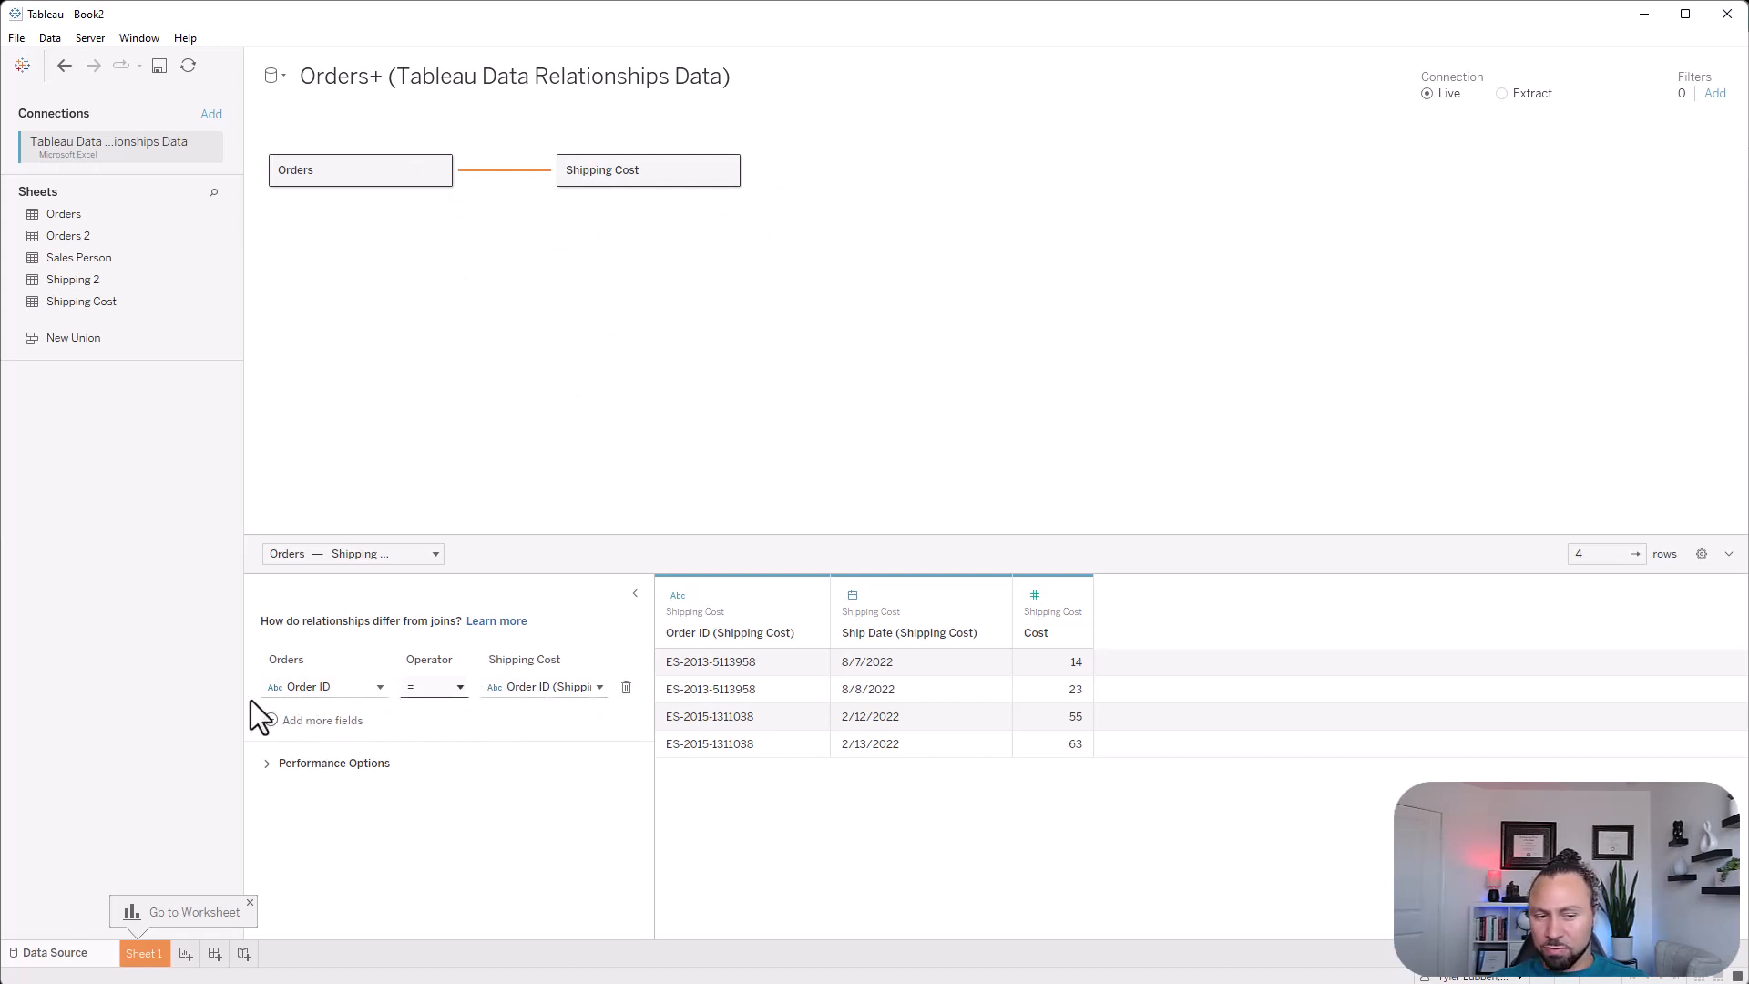
Build a text table on Sheet 1 with Order ID on Rows and the sum of Price as the values
click(141, 953)
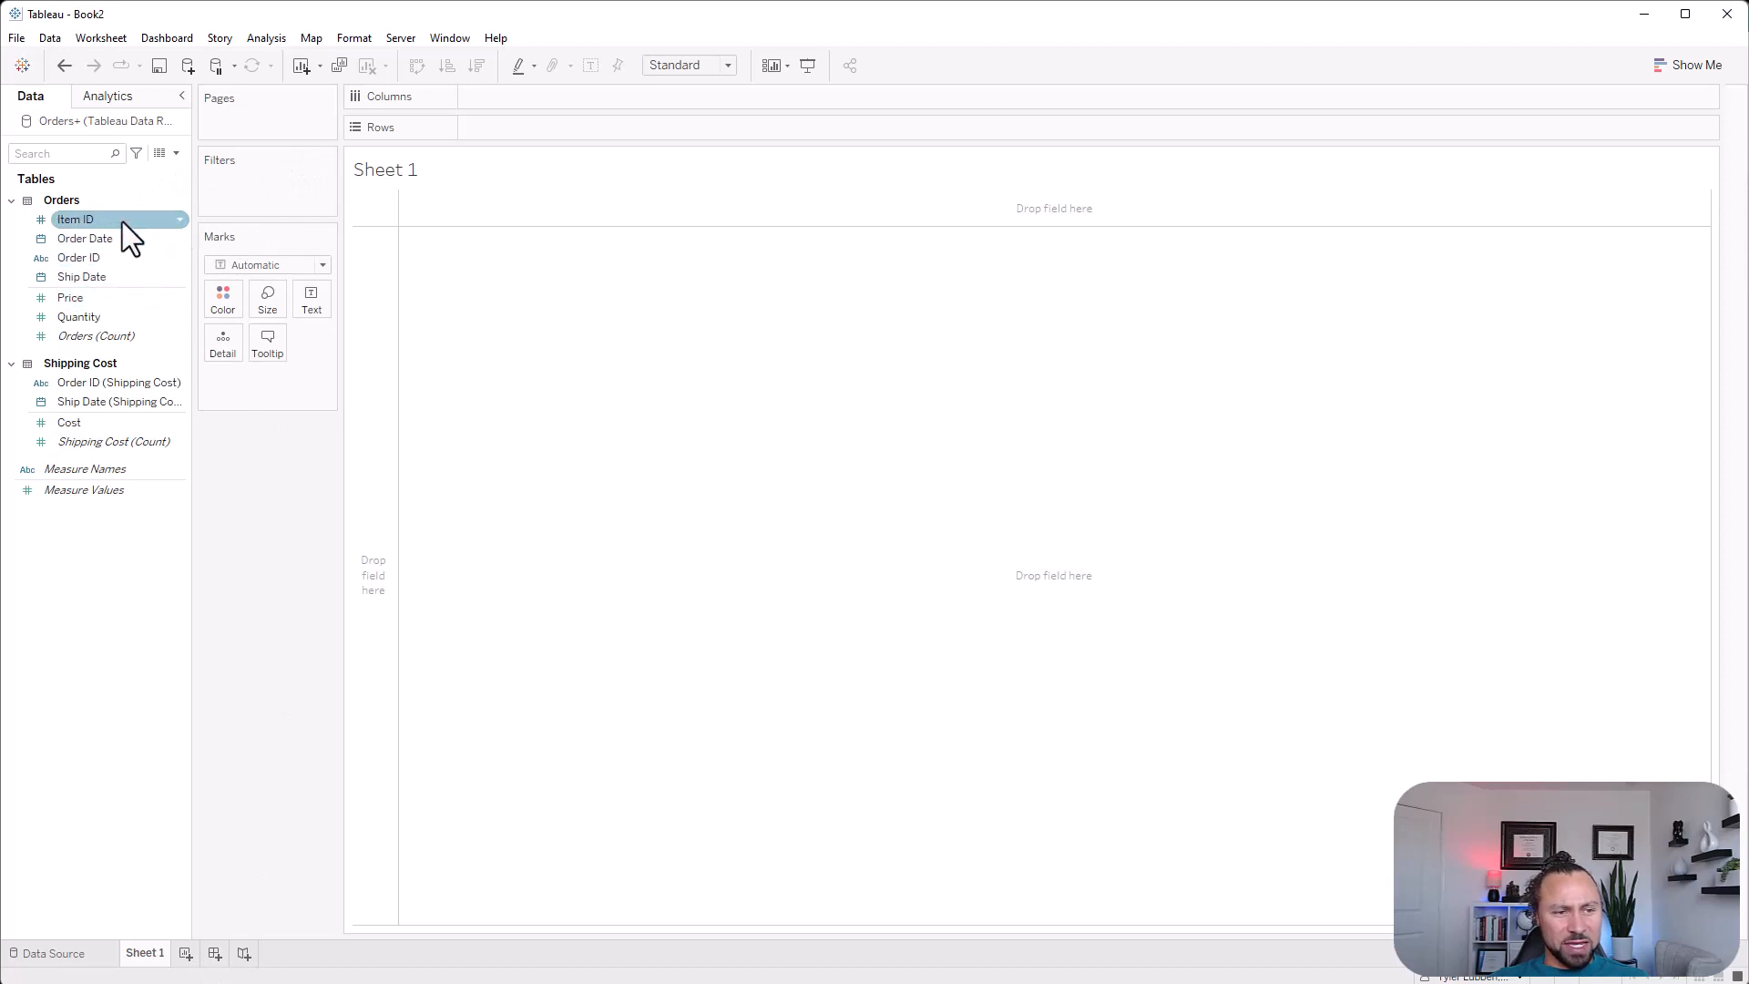
click(91, 239)
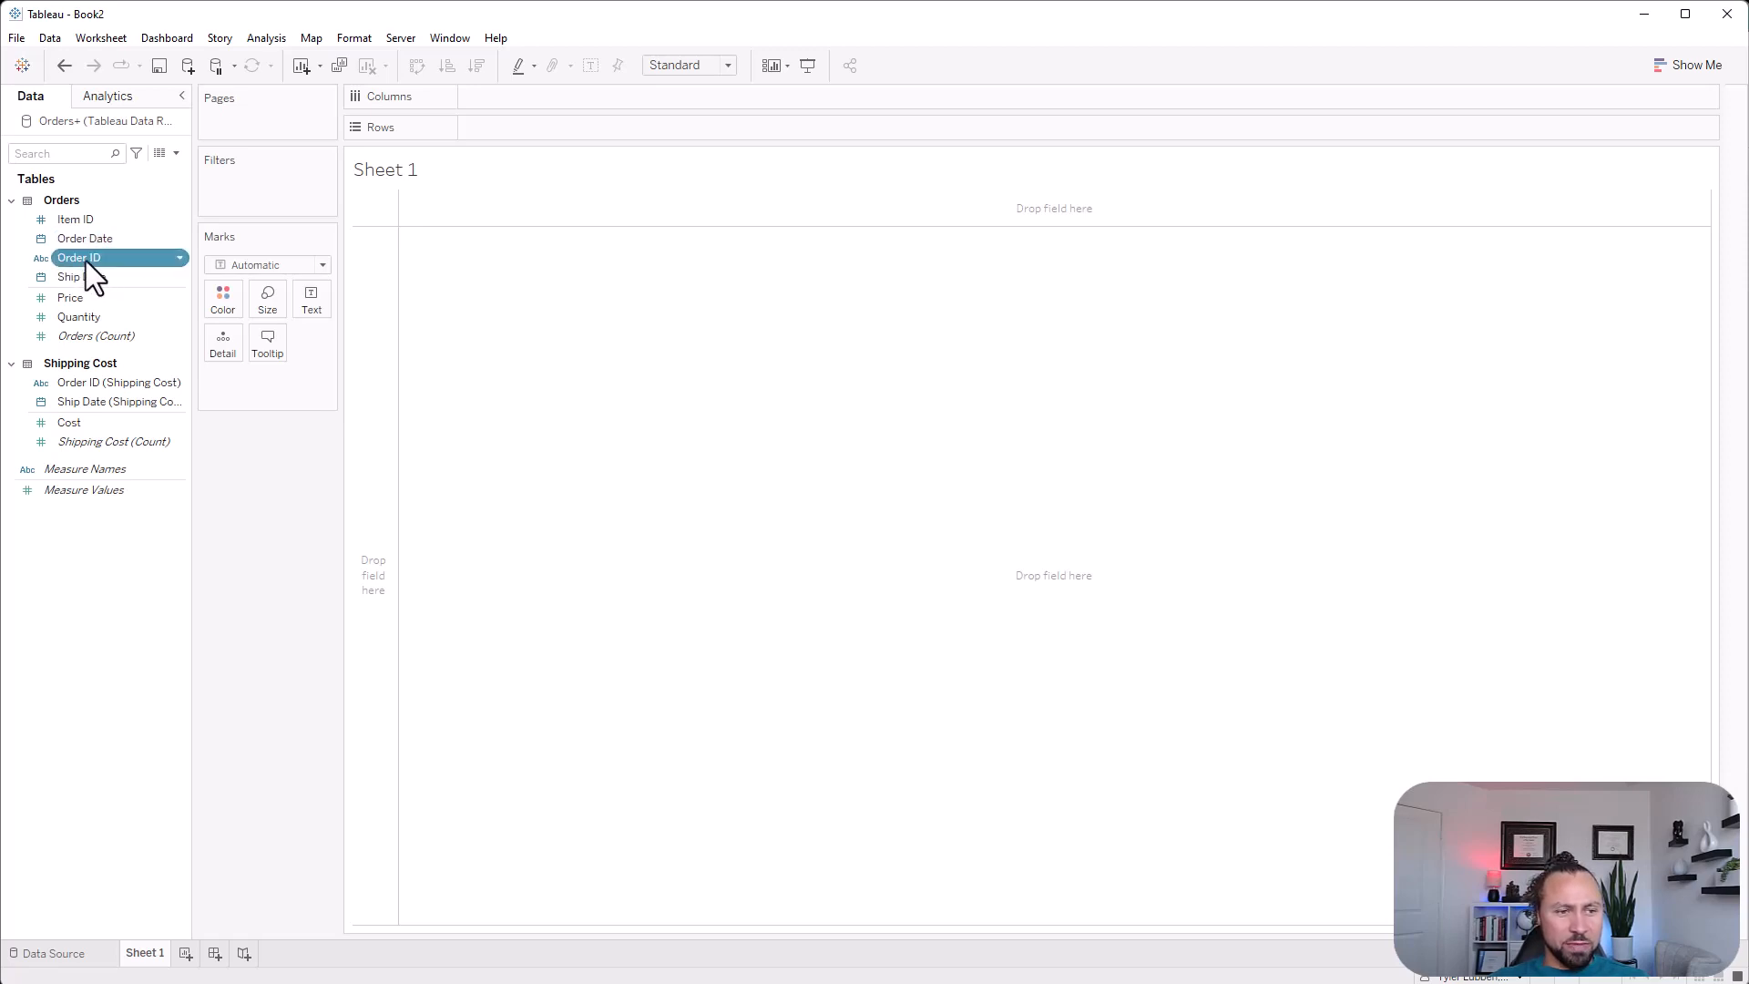
drag(85, 258, 510, 140)
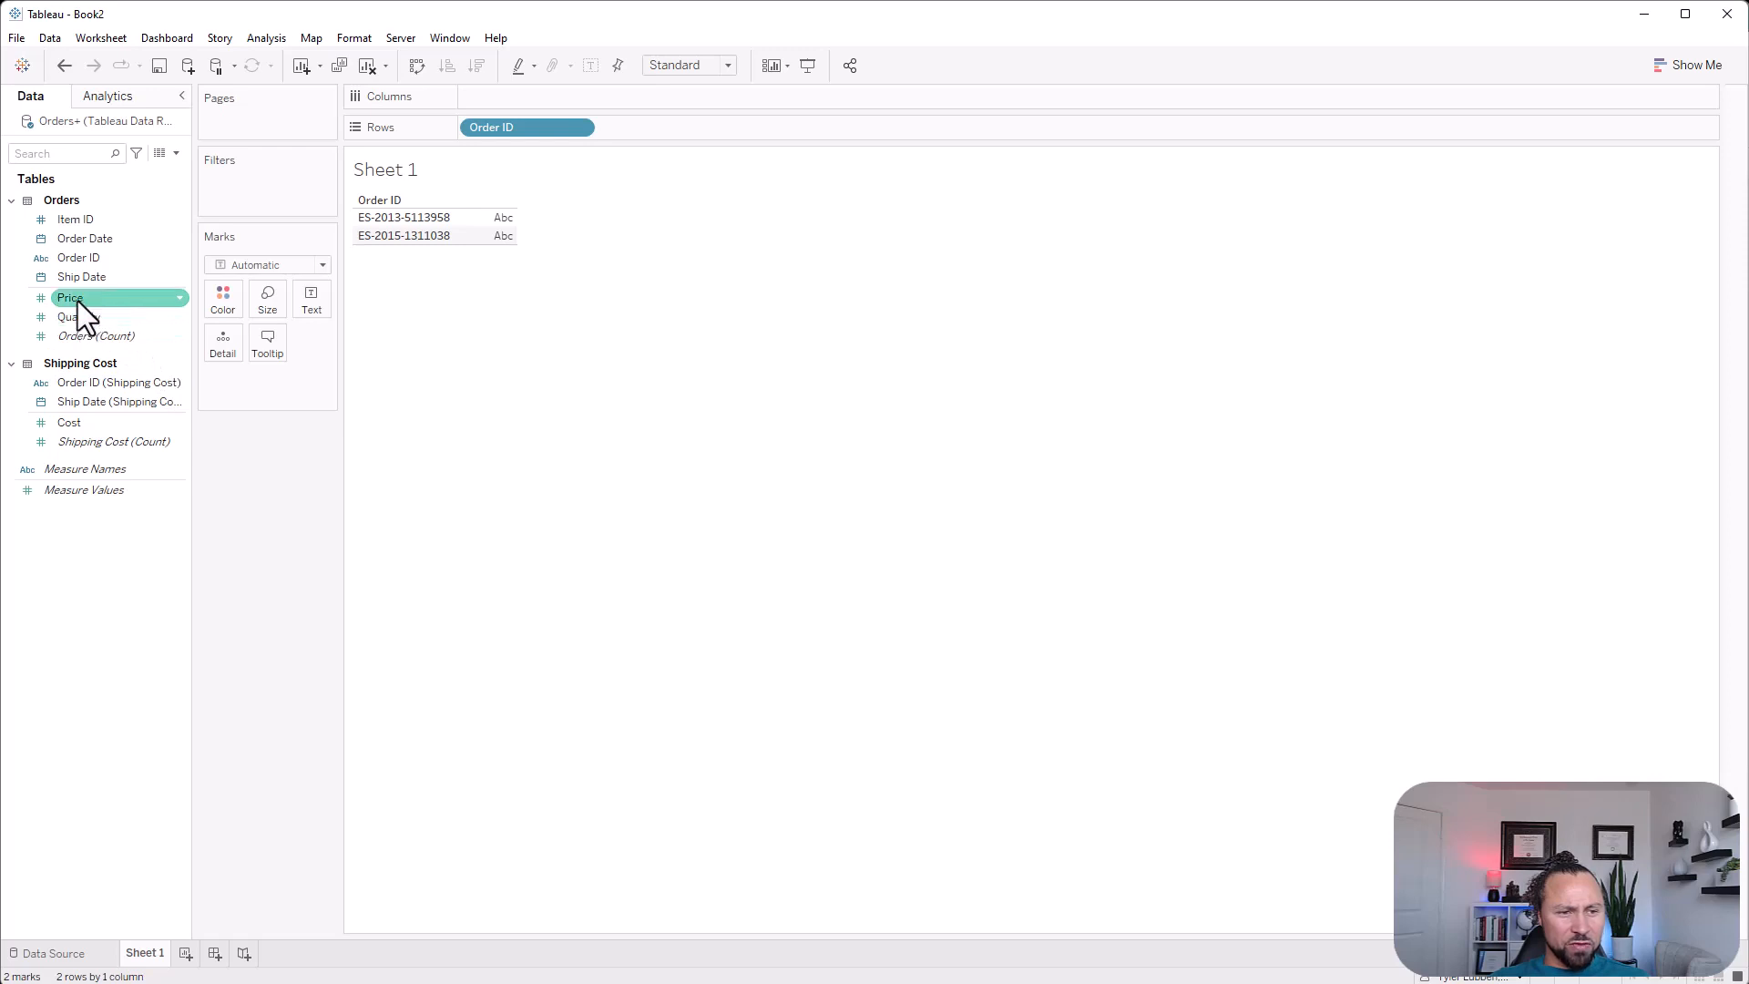
drag(78, 298, 499, 224)
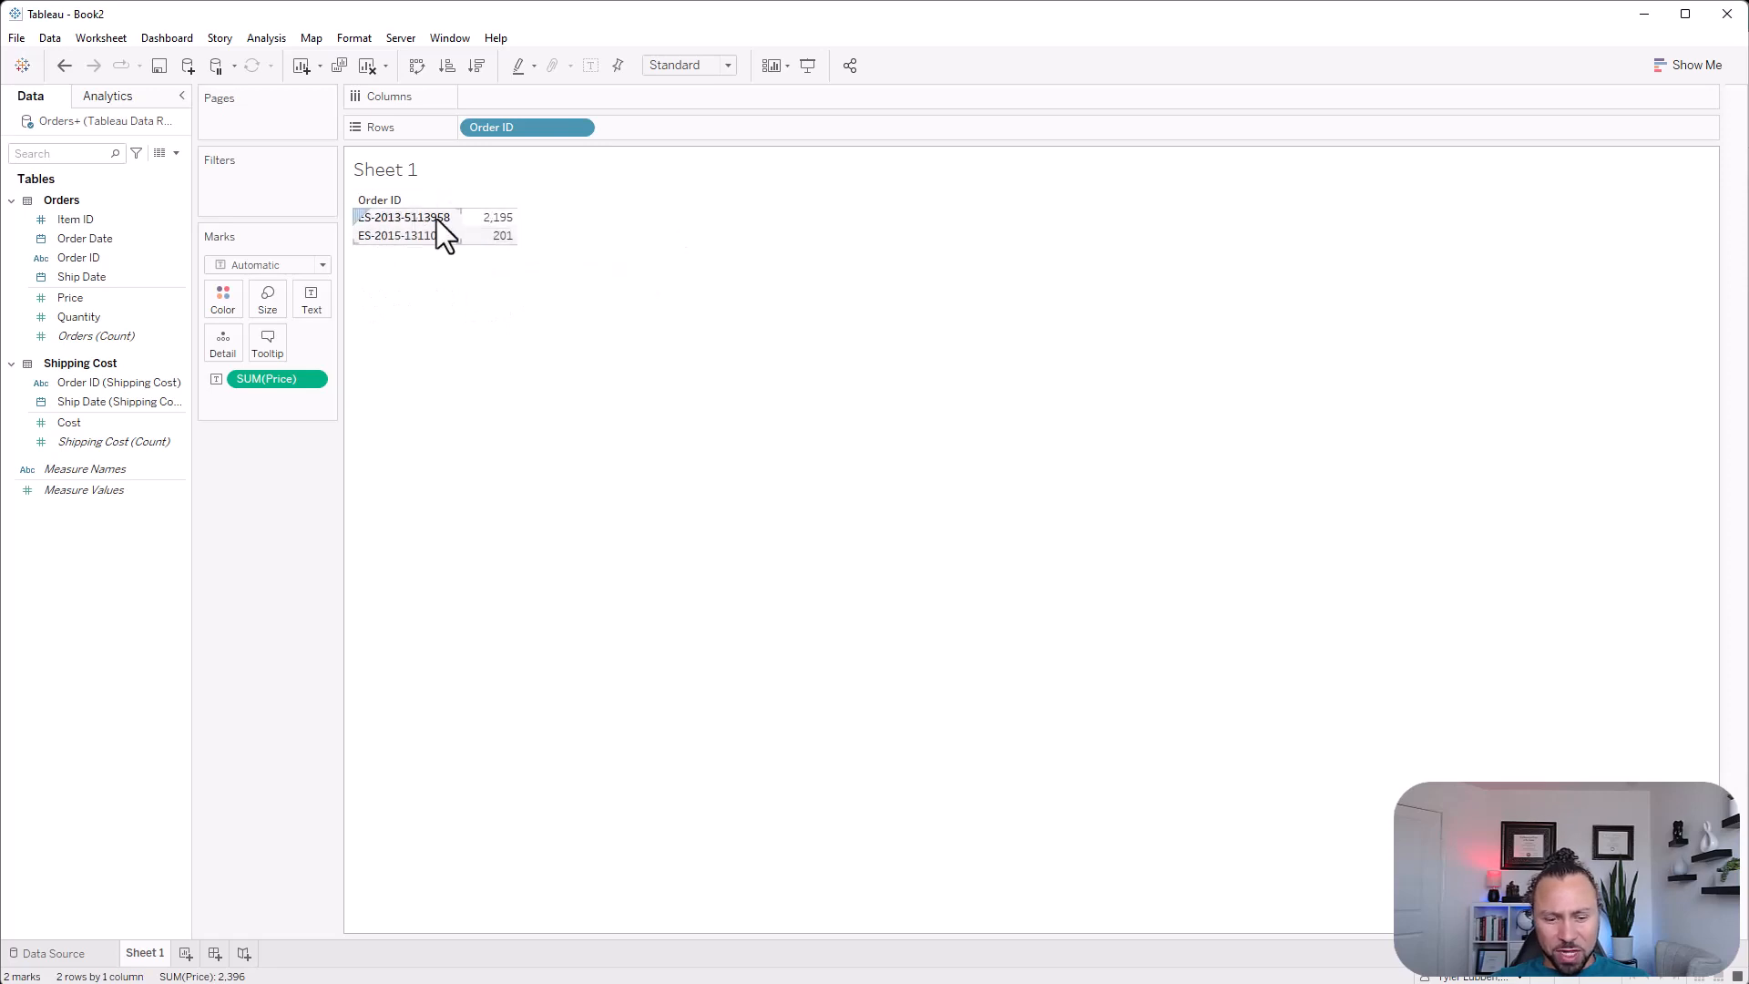
Switch to the Excel workbook and check the sum of the Price values for each order on the Orders sheet
mouse_move(746, 983)
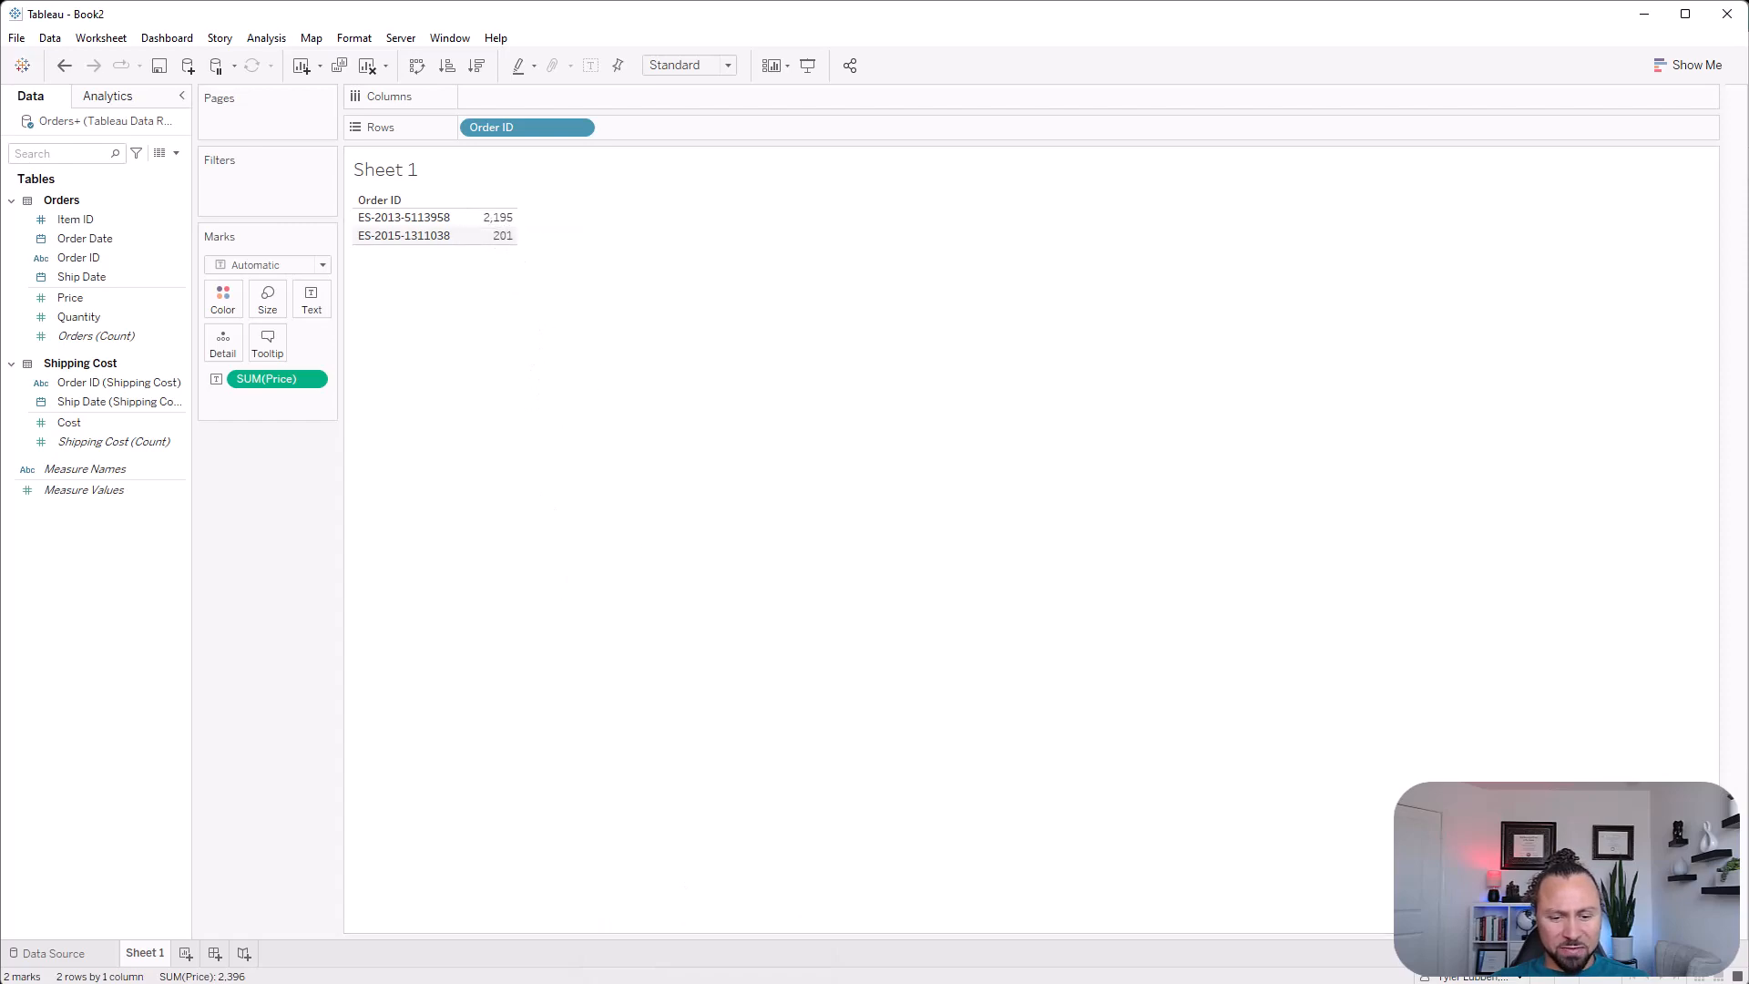
key(alt+Tab)
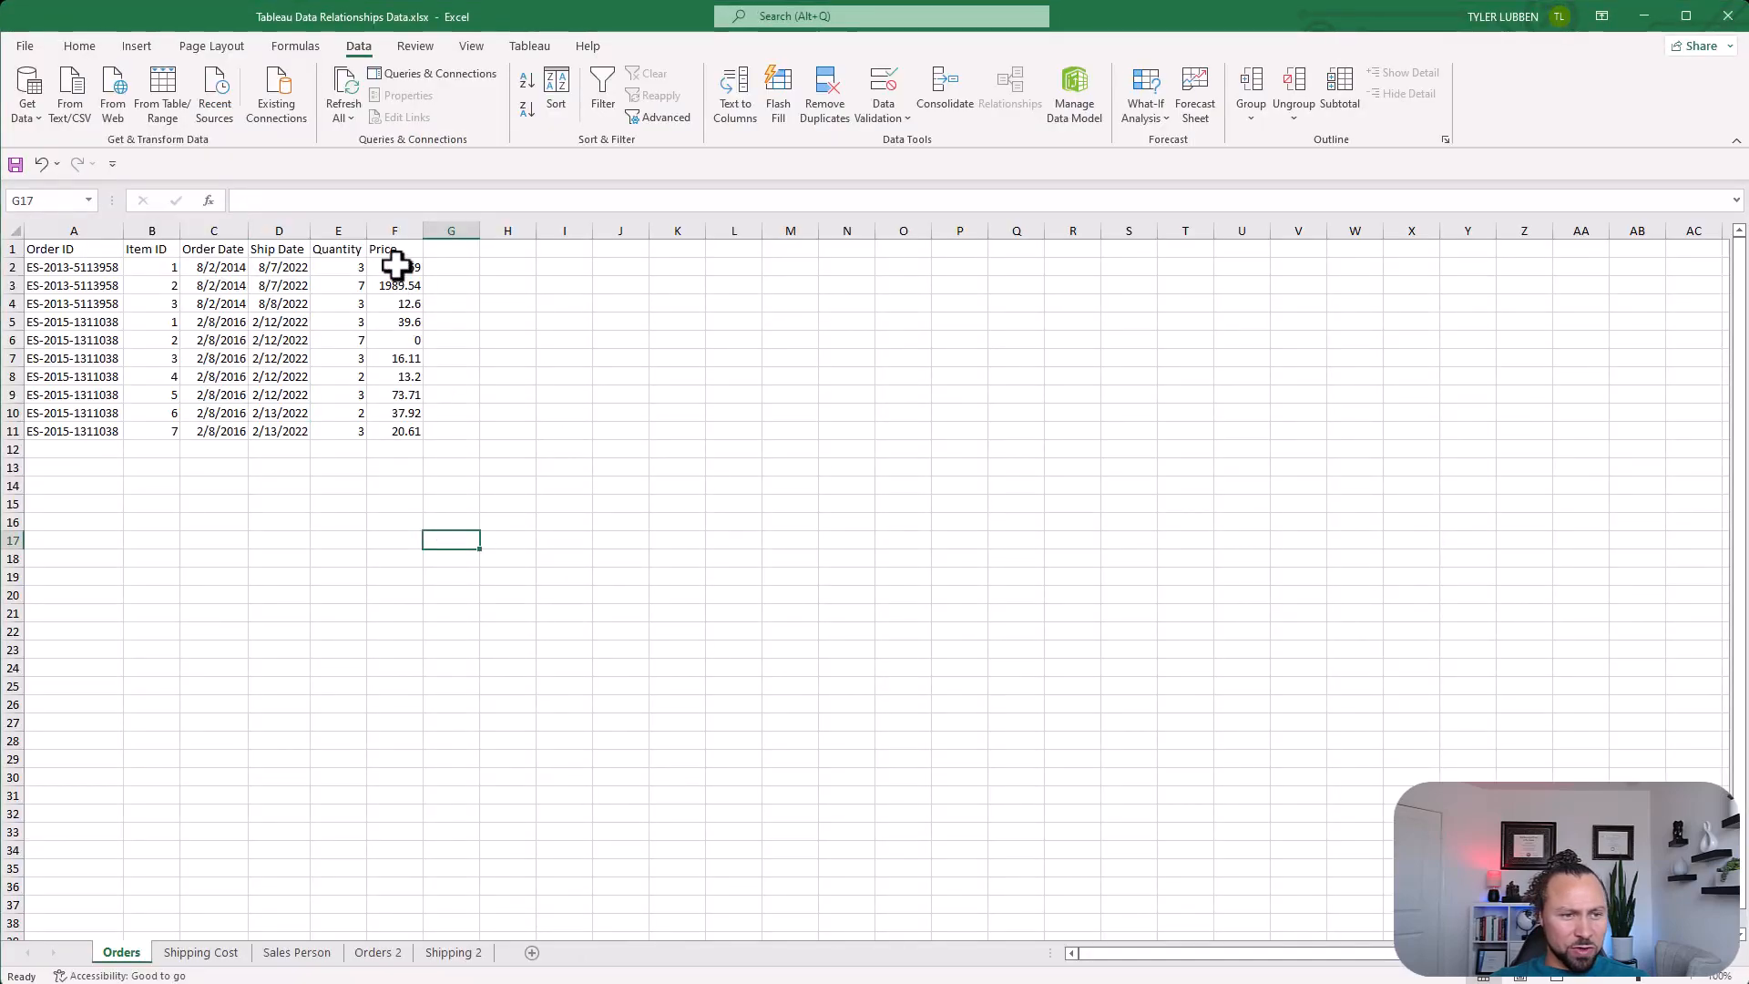
drag(394, 266, 402, 300)
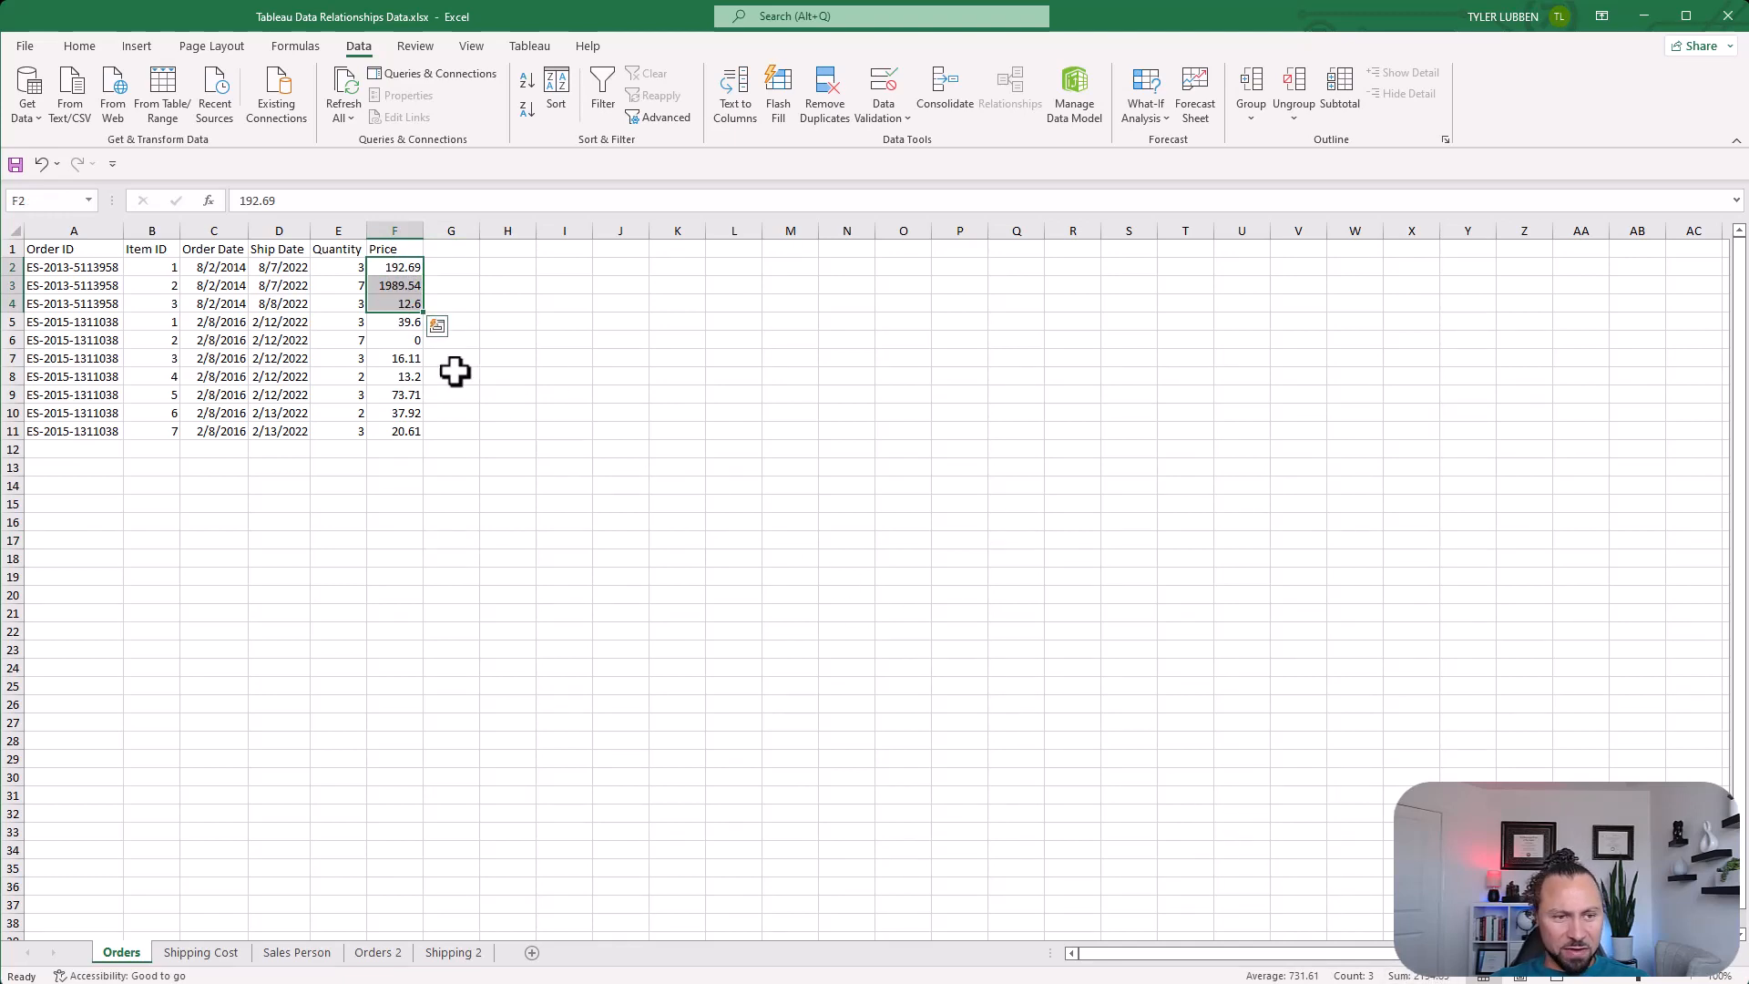
drag(401, 322, 416, 434)
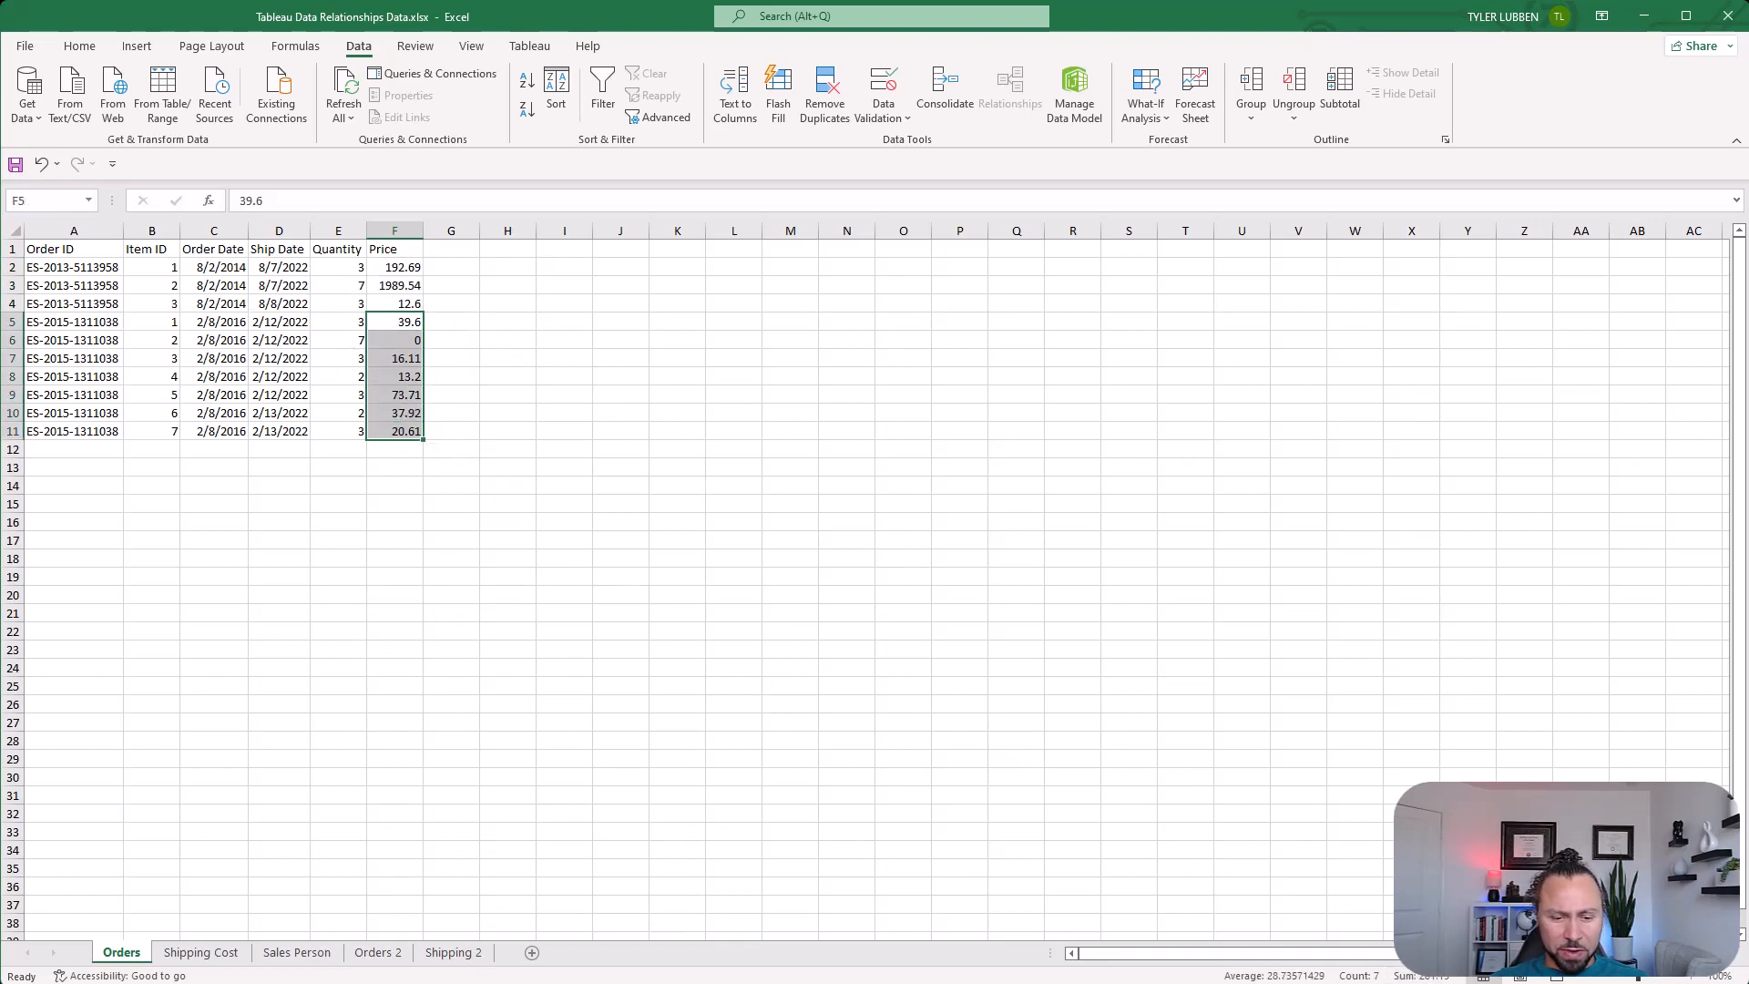
Switch back to the Tableau workbook and add the sum of Cost beside Price in the Order ID text table
mouse_move(867, 983)
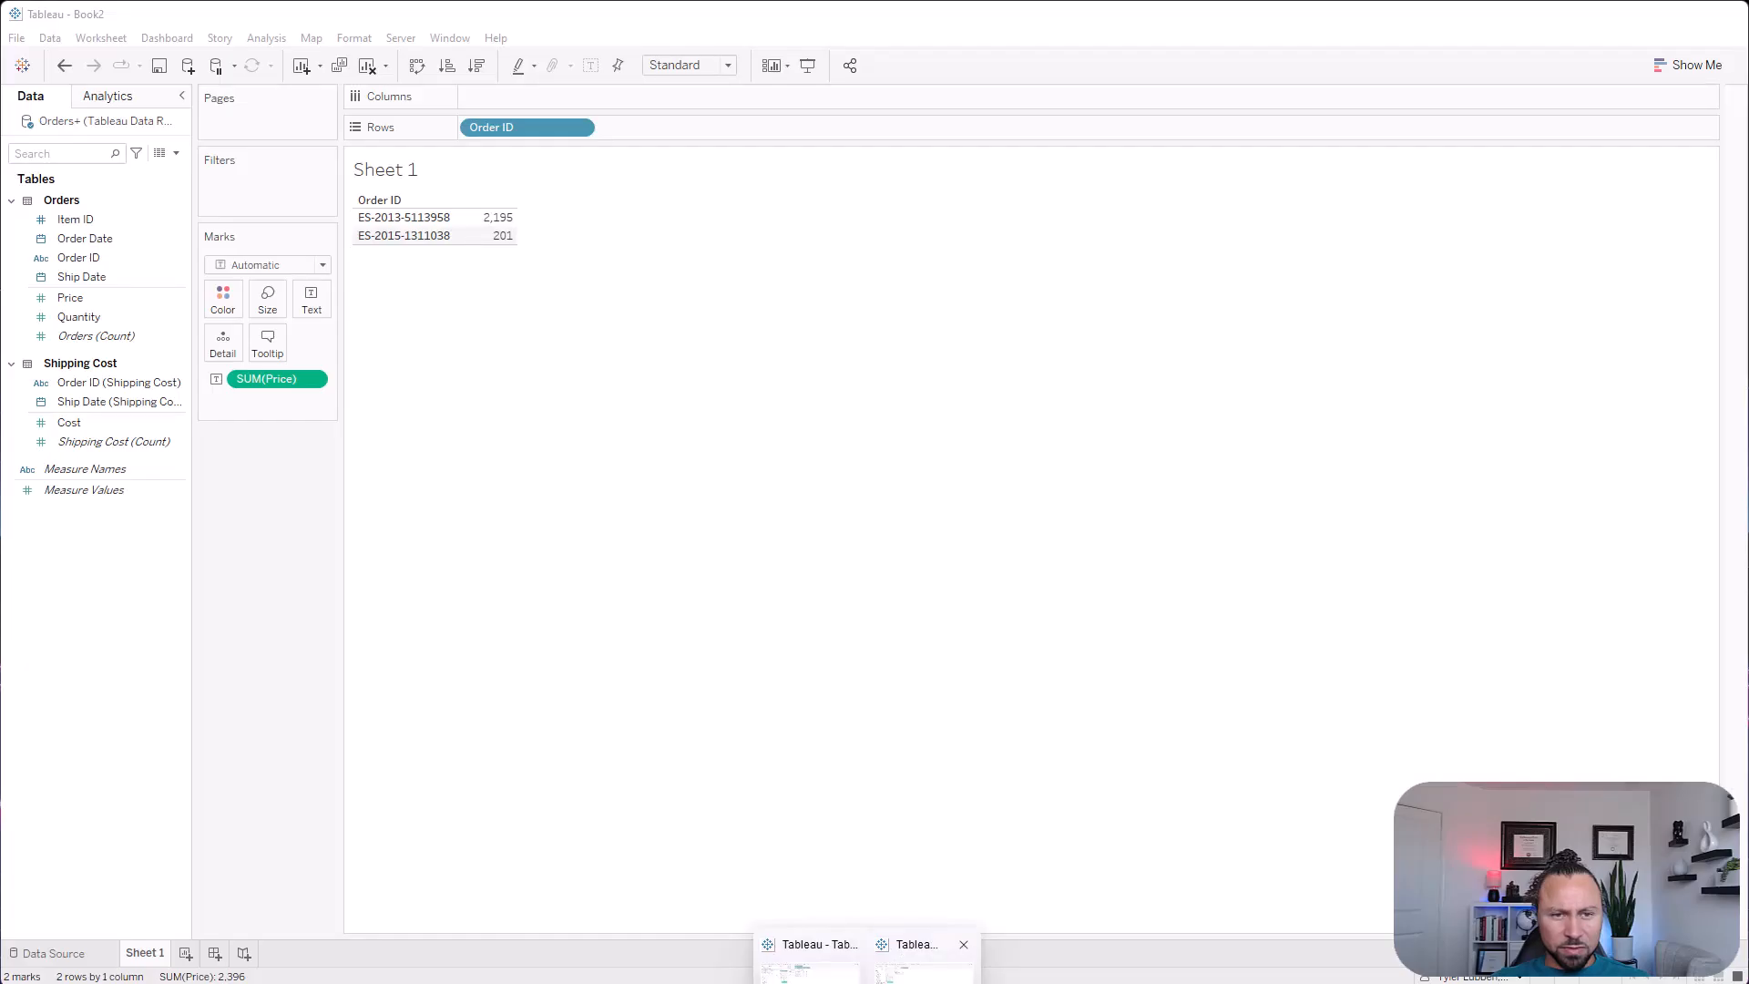
click(920, 973)
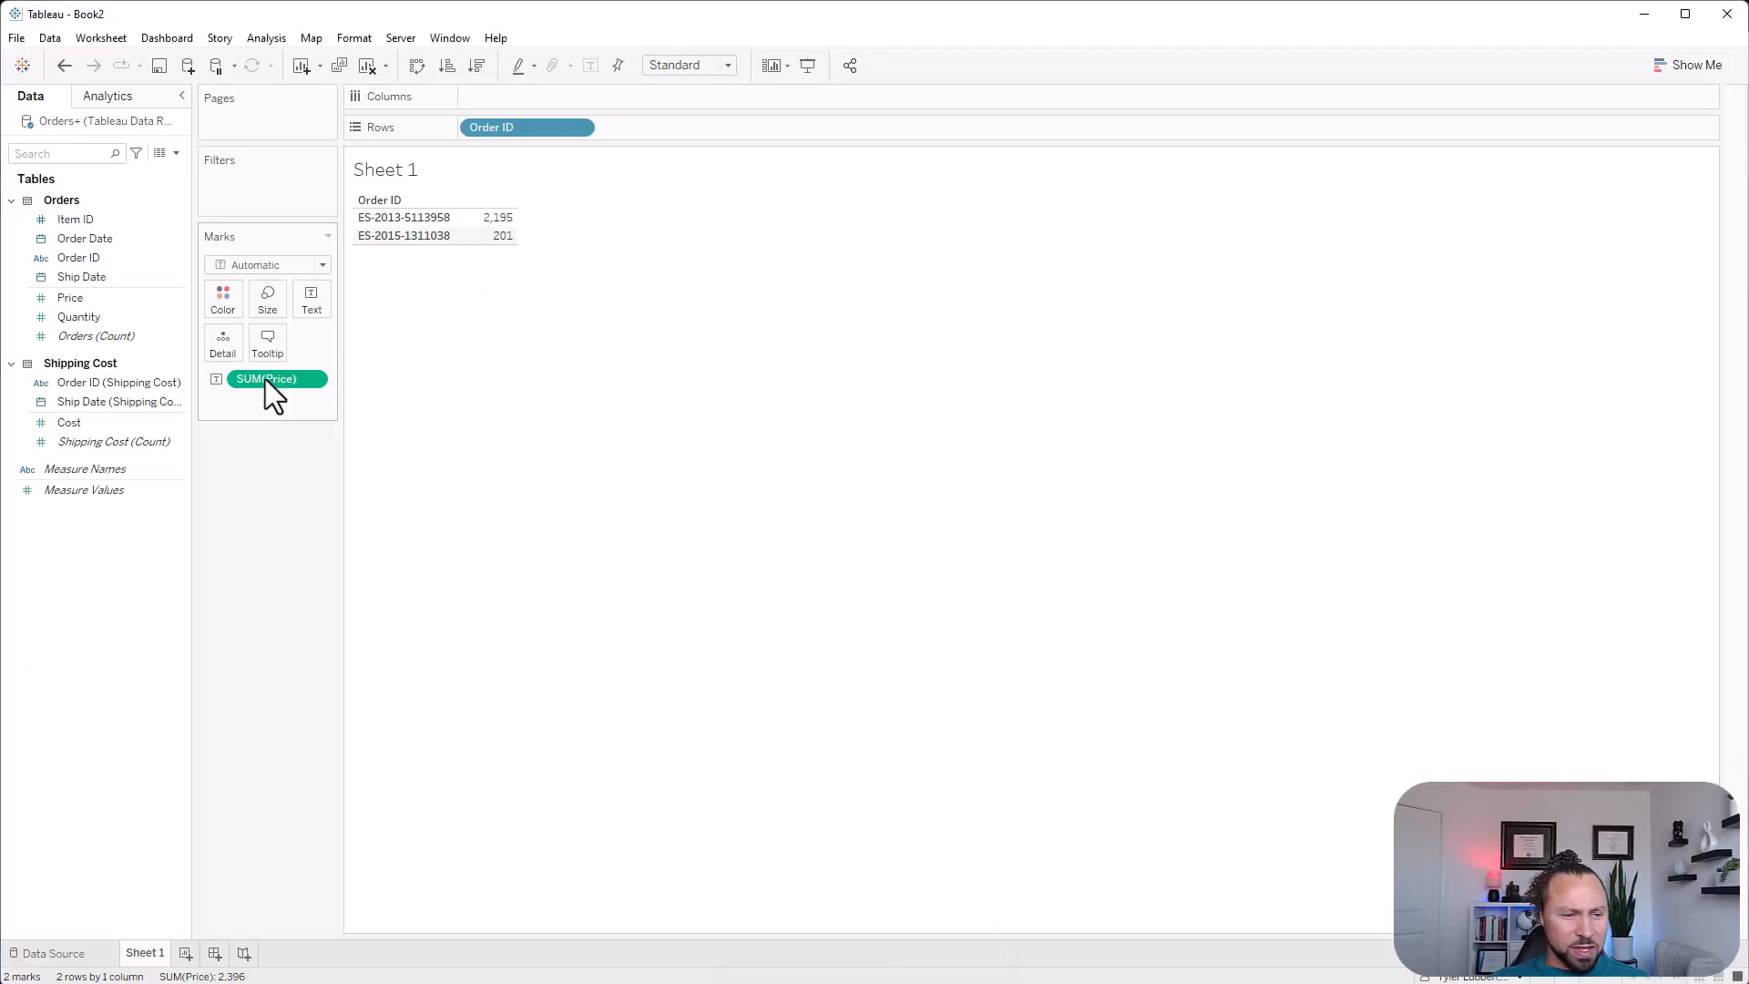
click(79, 422)
drag(80, 428, 516, 260)
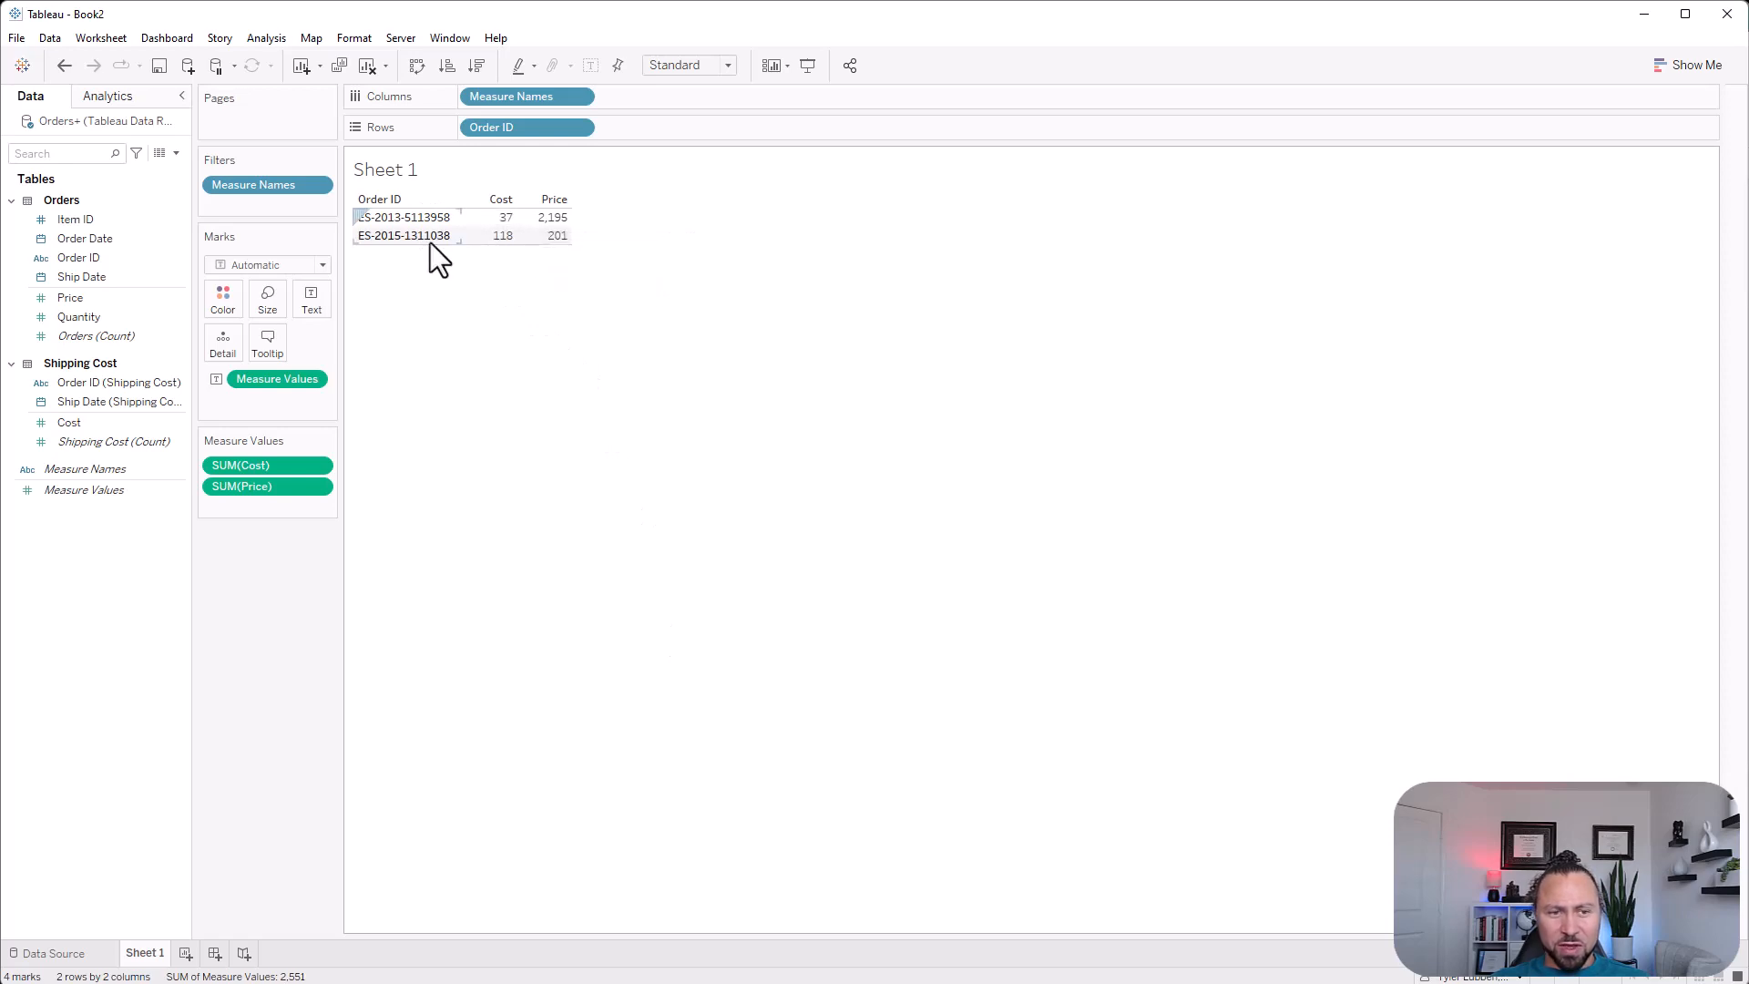
Switch to the Excel workbook and check the sum of the Cost values for each order on the Shipping Cost sheet
mouse_move(492, 244)
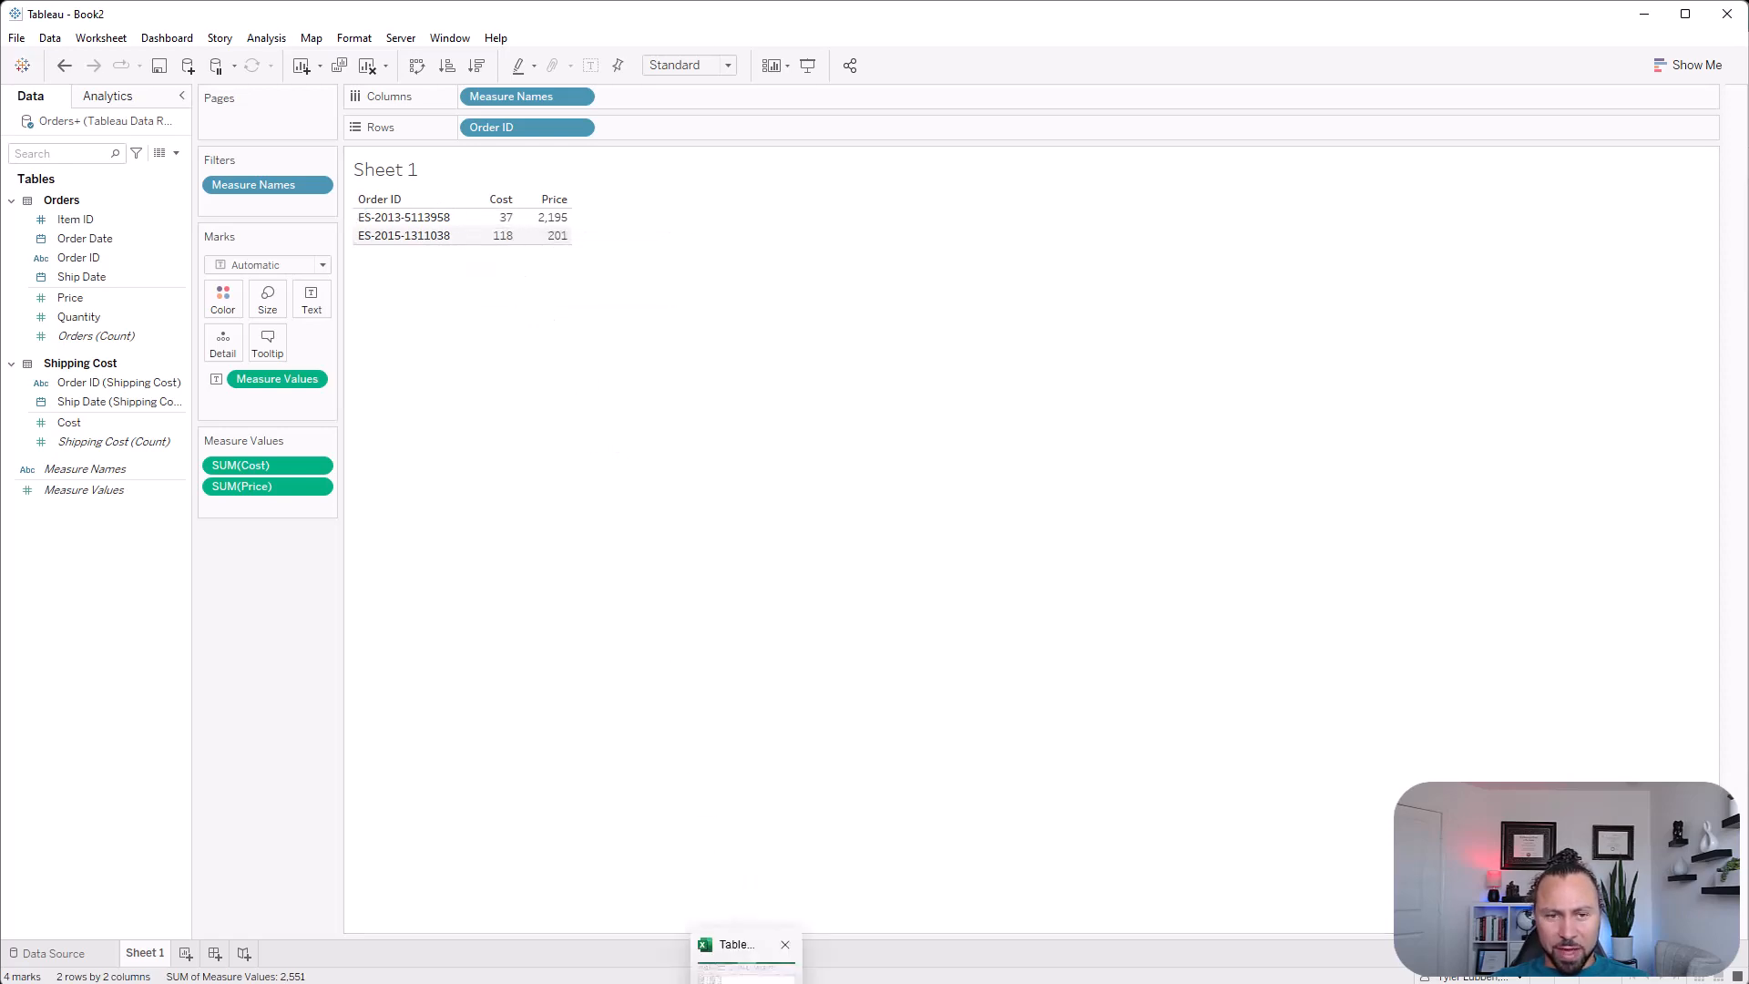
click(745, 964)
click(241, 957)
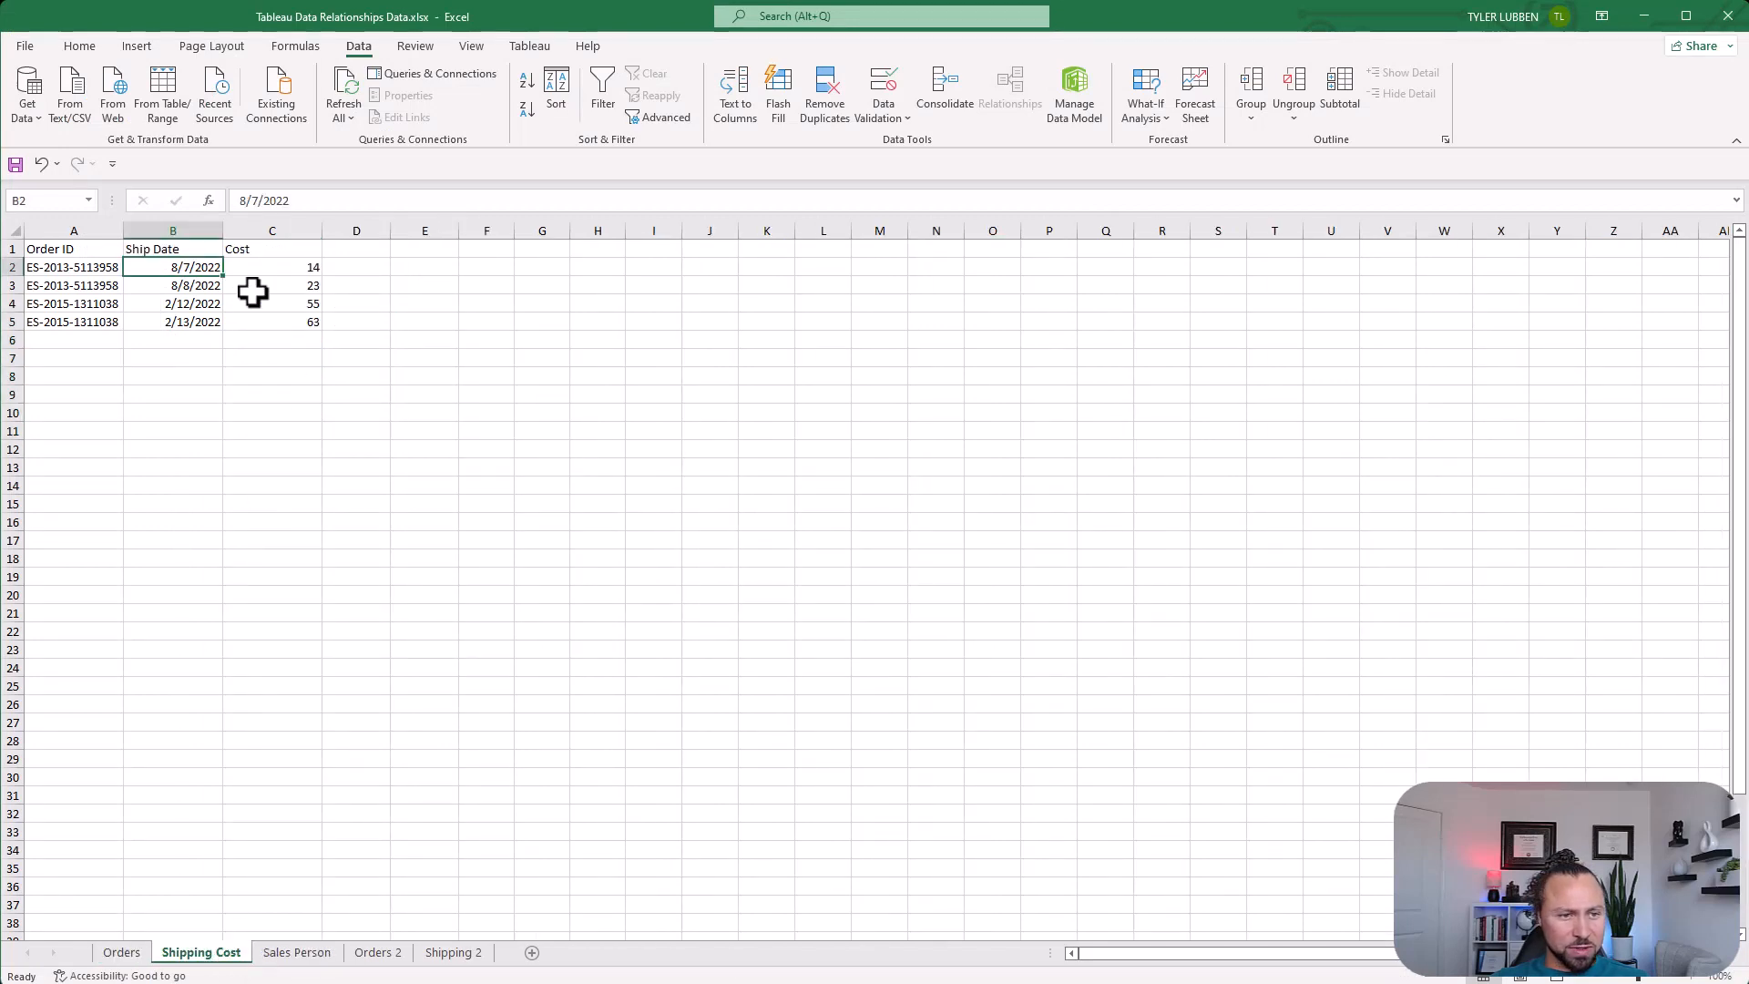
drag(109, 264, 109, 281)
drag(288, 266, 285, 281)
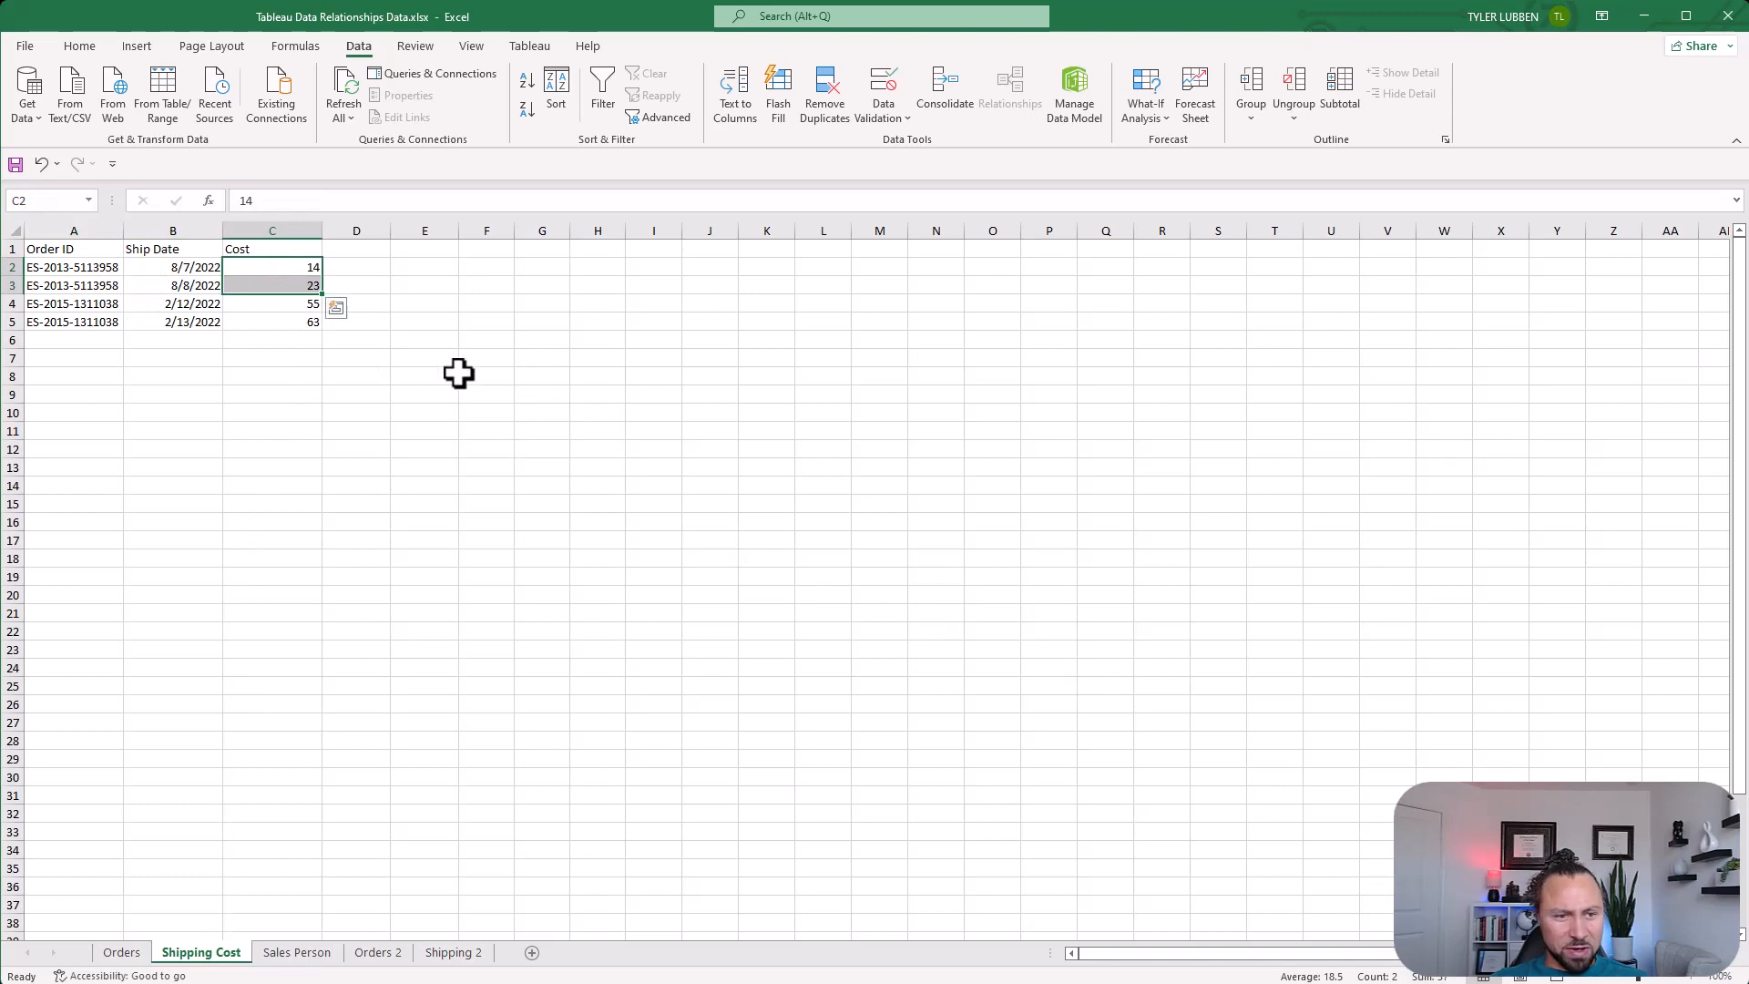
drag(292, 303, 293, 316)
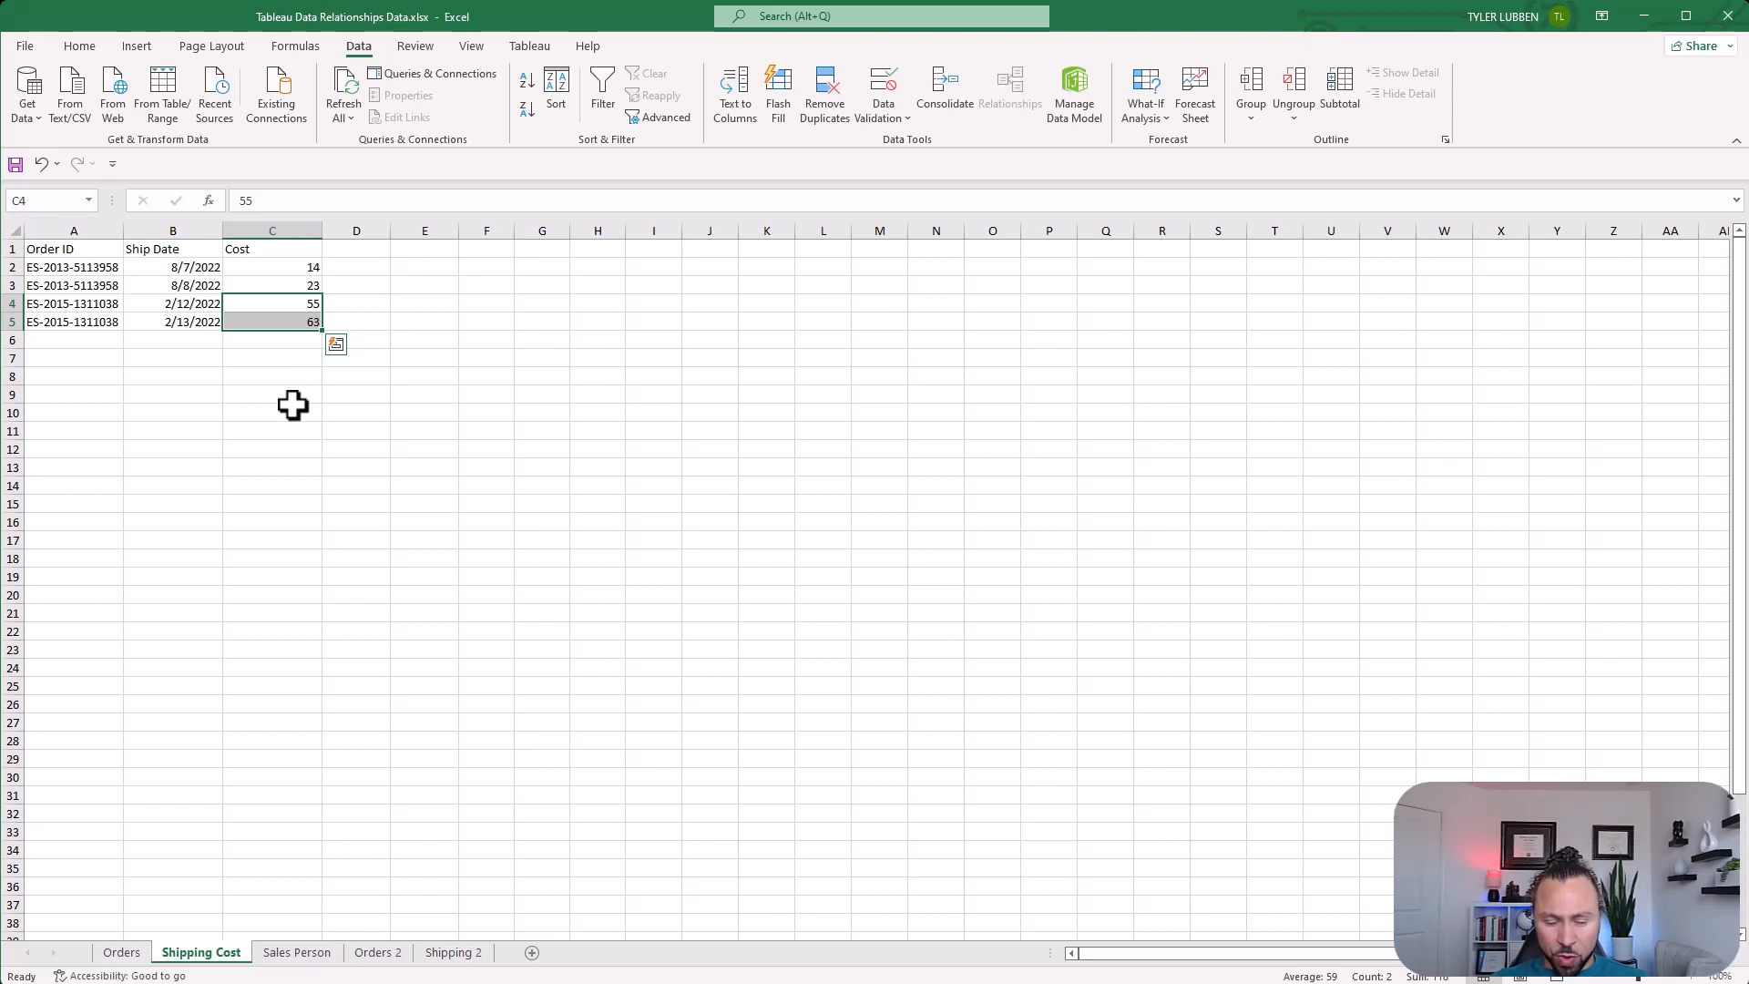
click(93, 269)
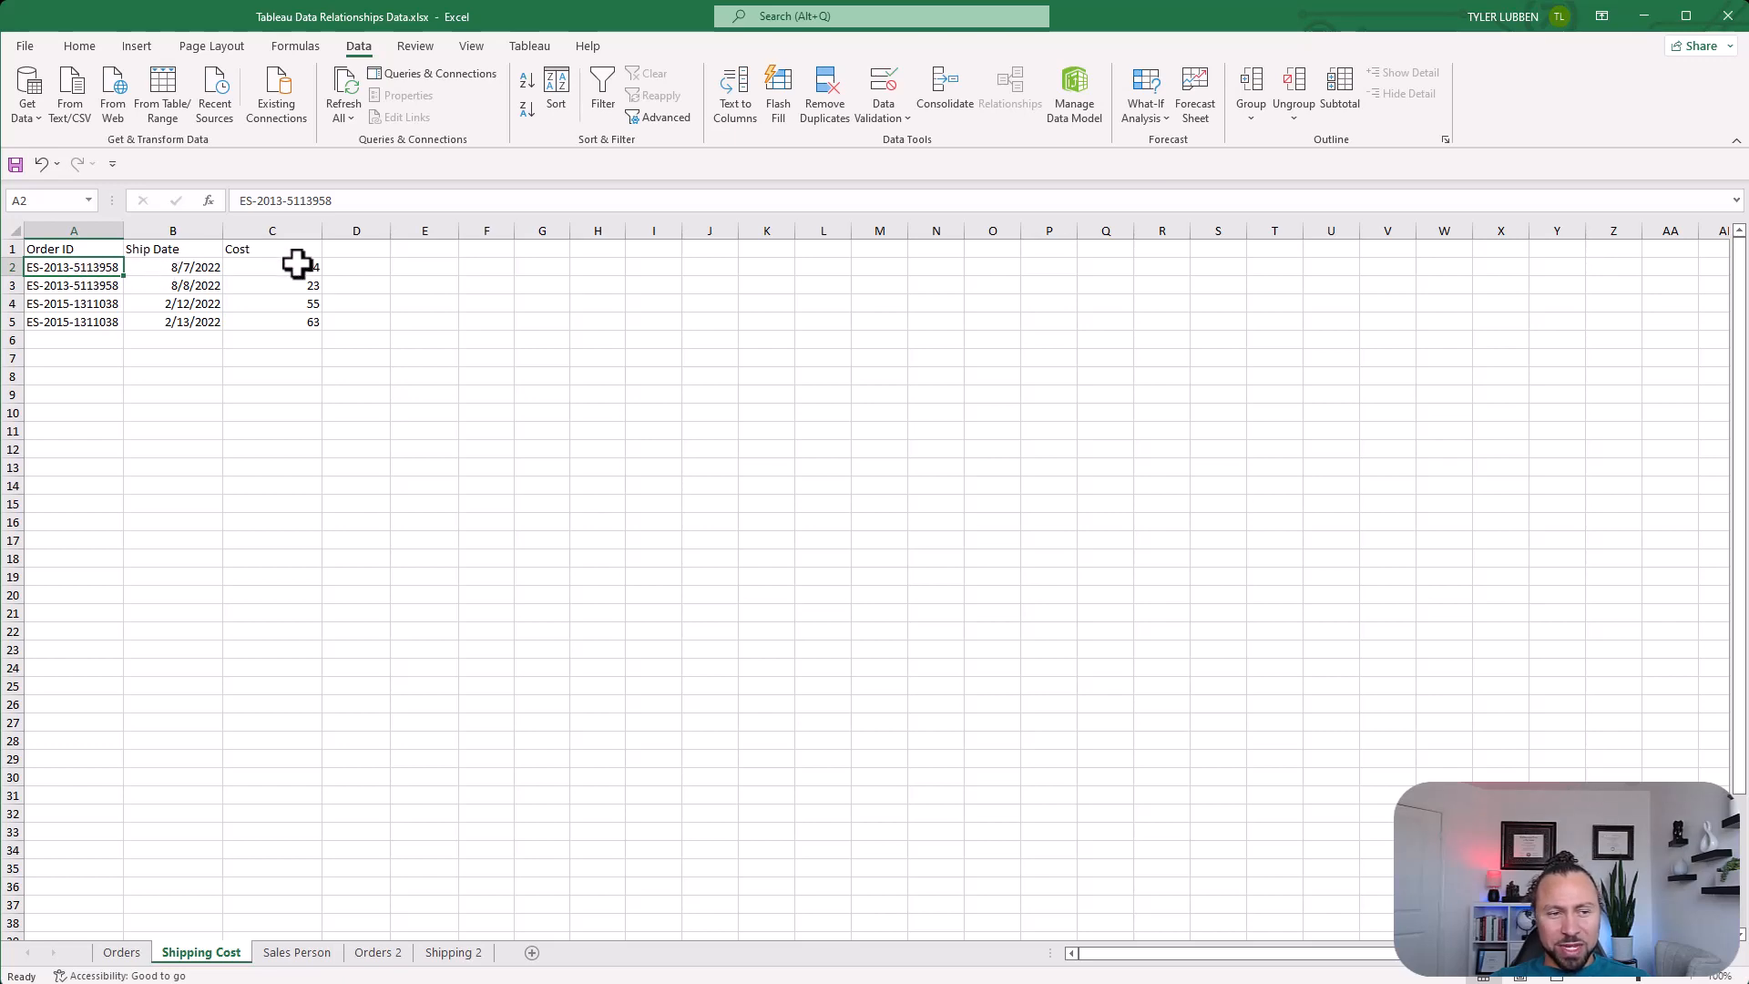
click(110, 279)
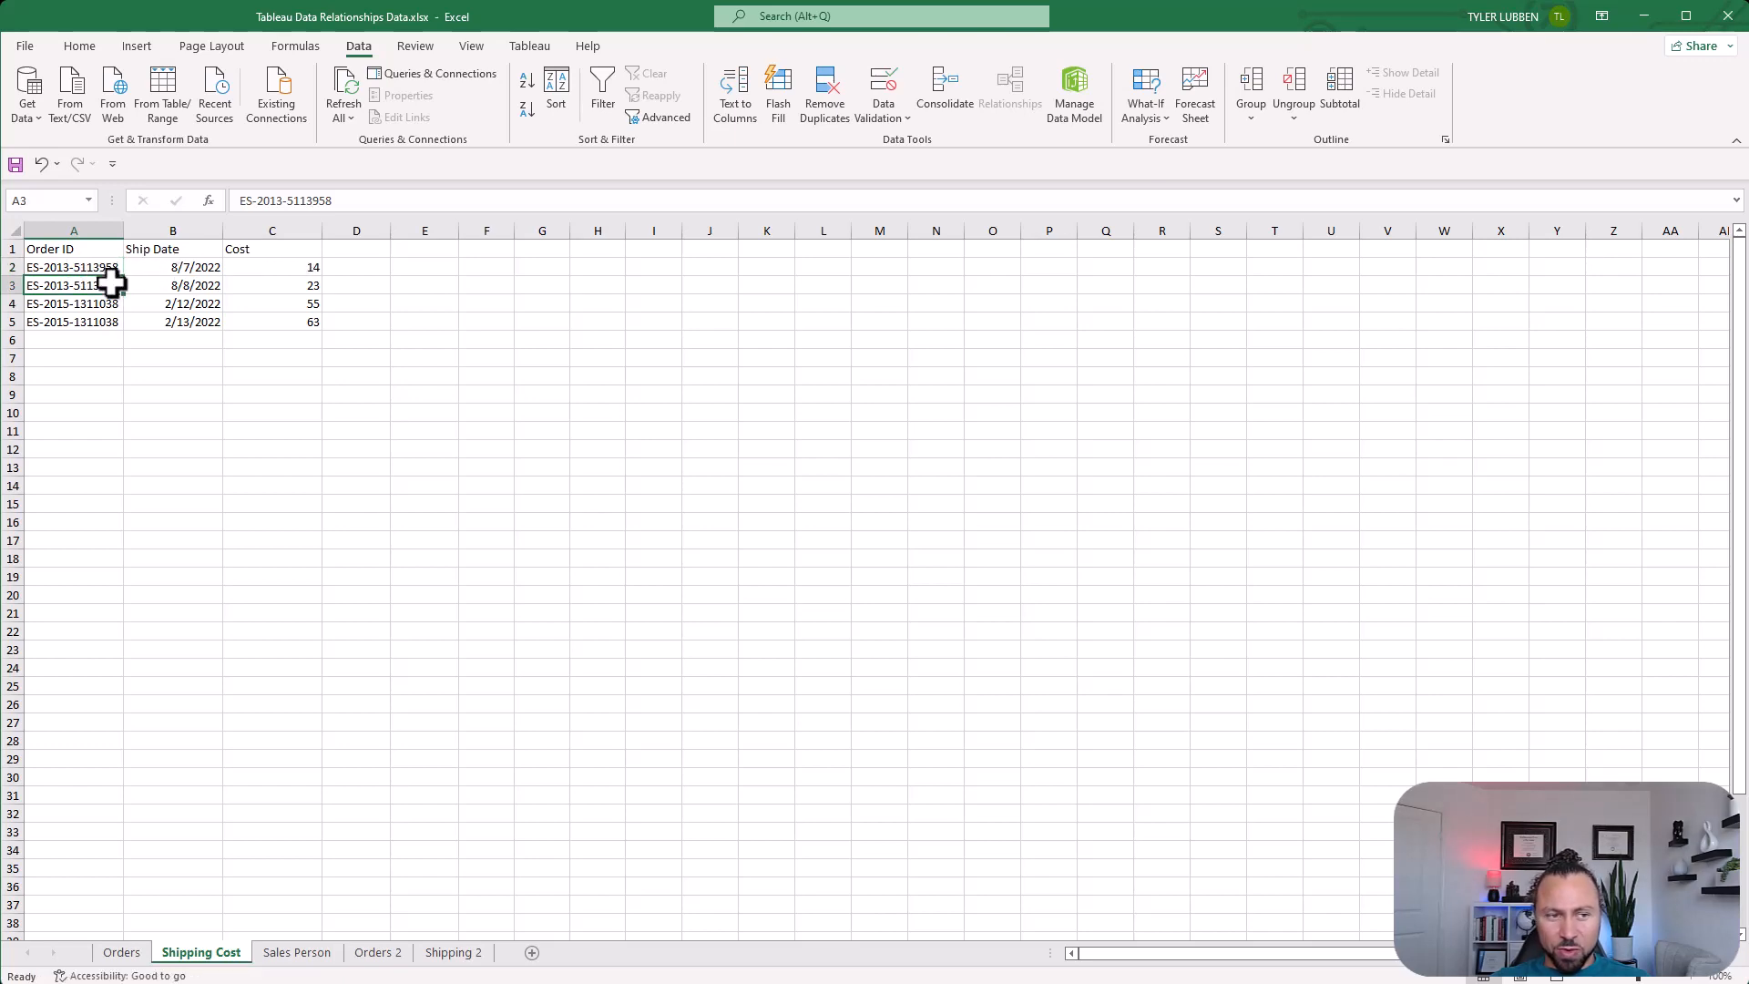
click(294, 267)
drag(293, 267, 305, 281)
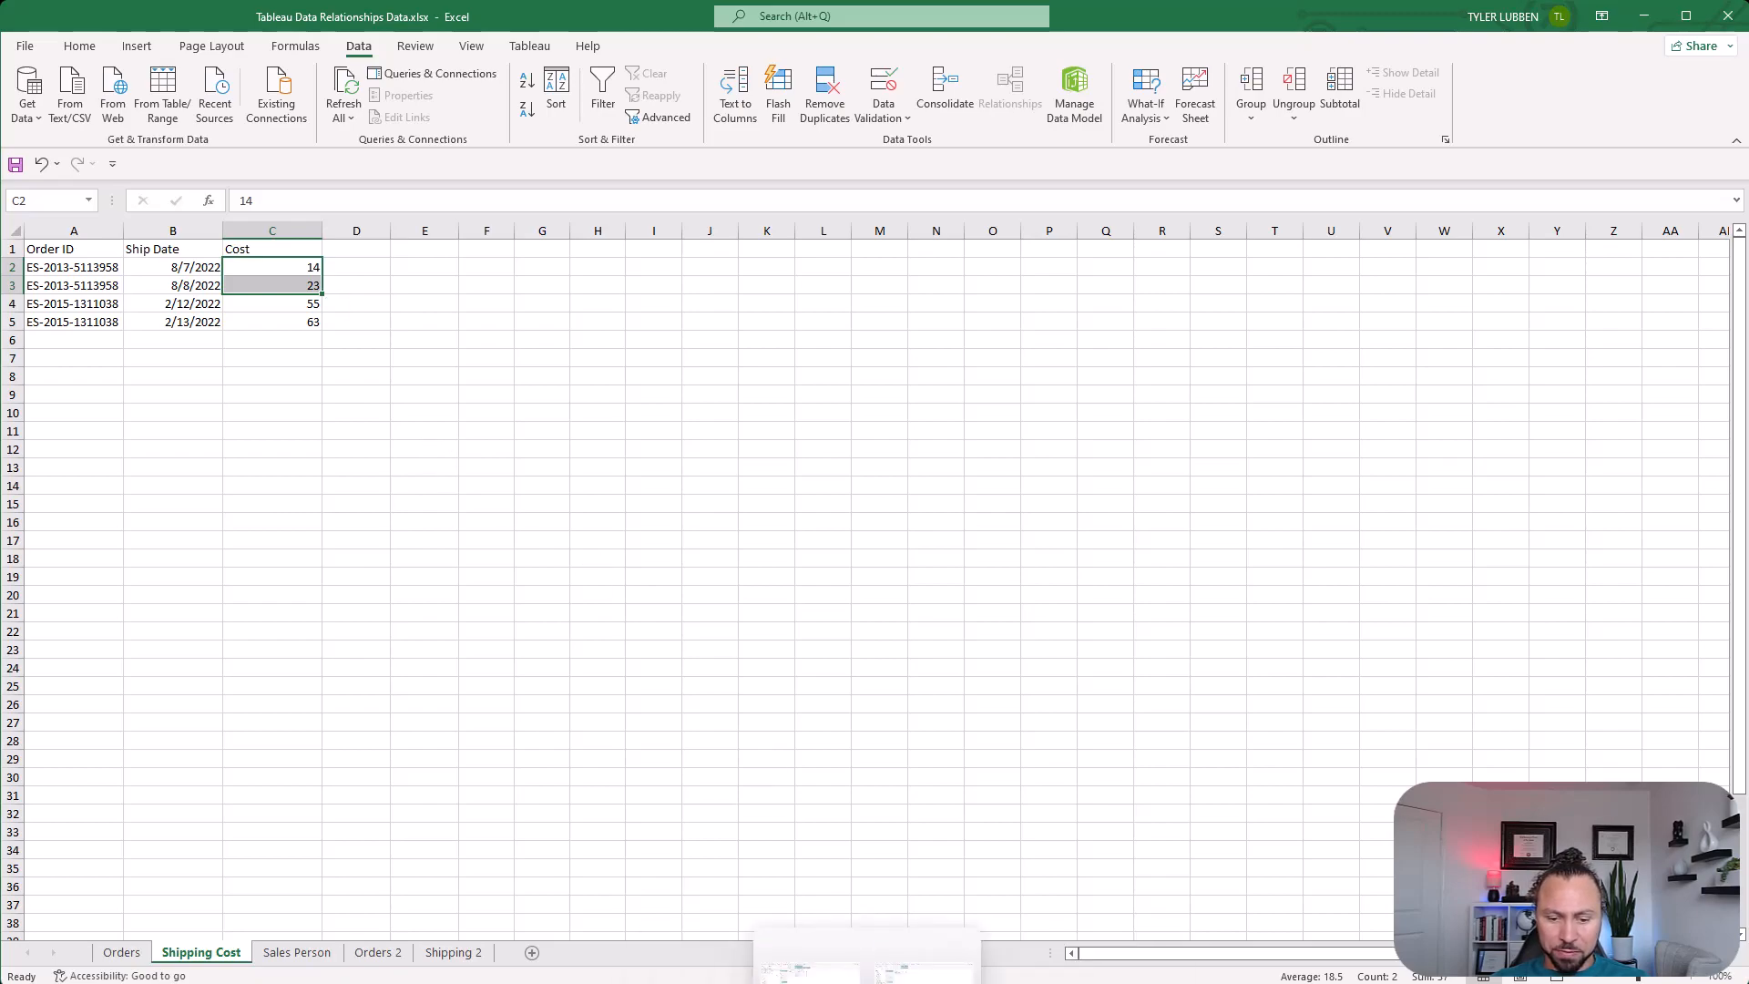
Switch back to the Tableau workbook and duplicate the Orders+ data source
click(868, 982)
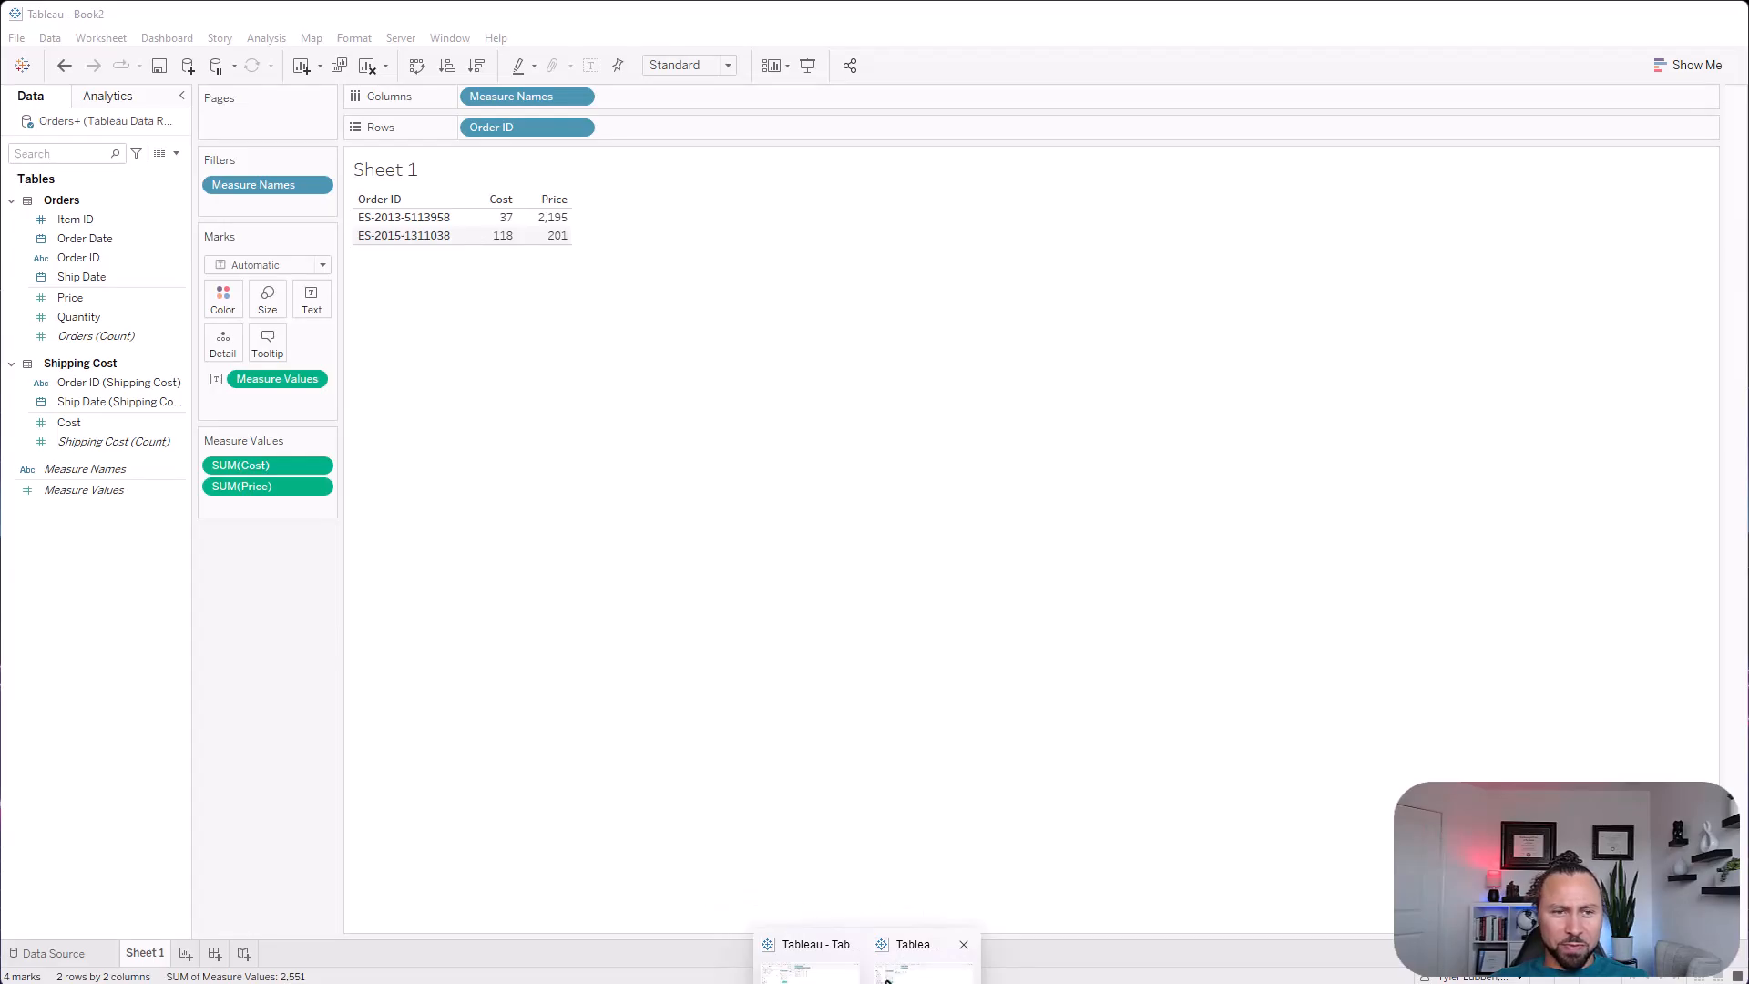
click(888, 974)
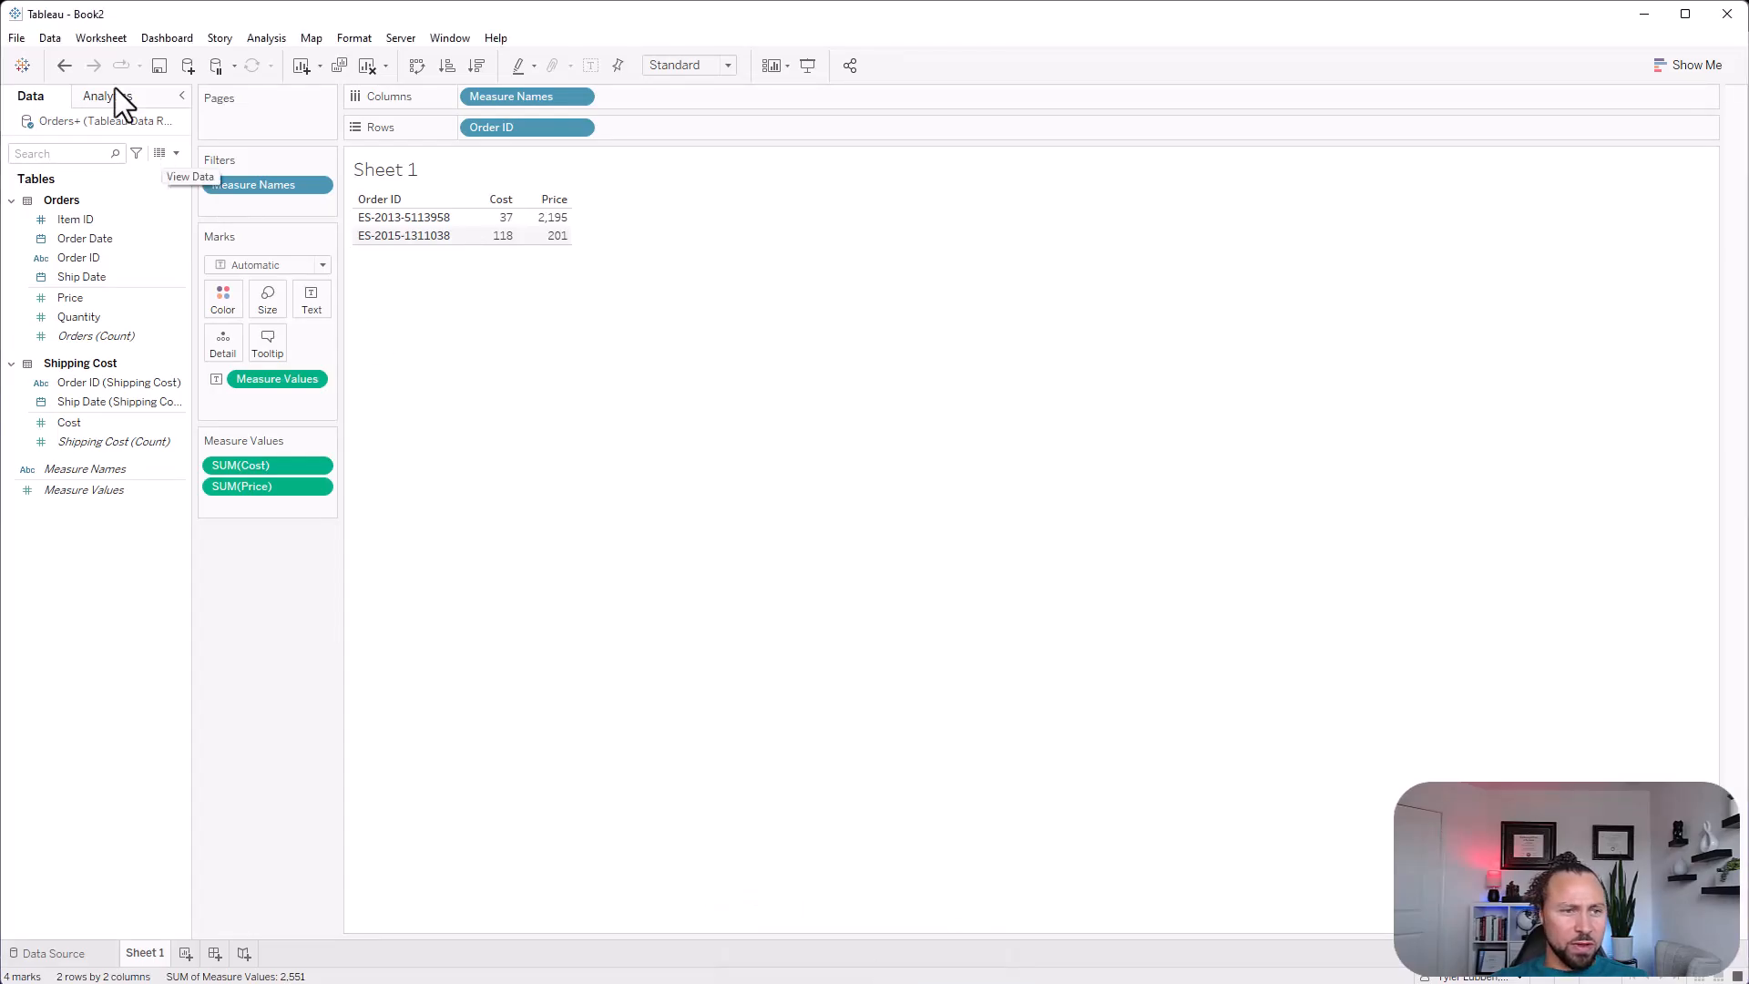
click(188, 66)
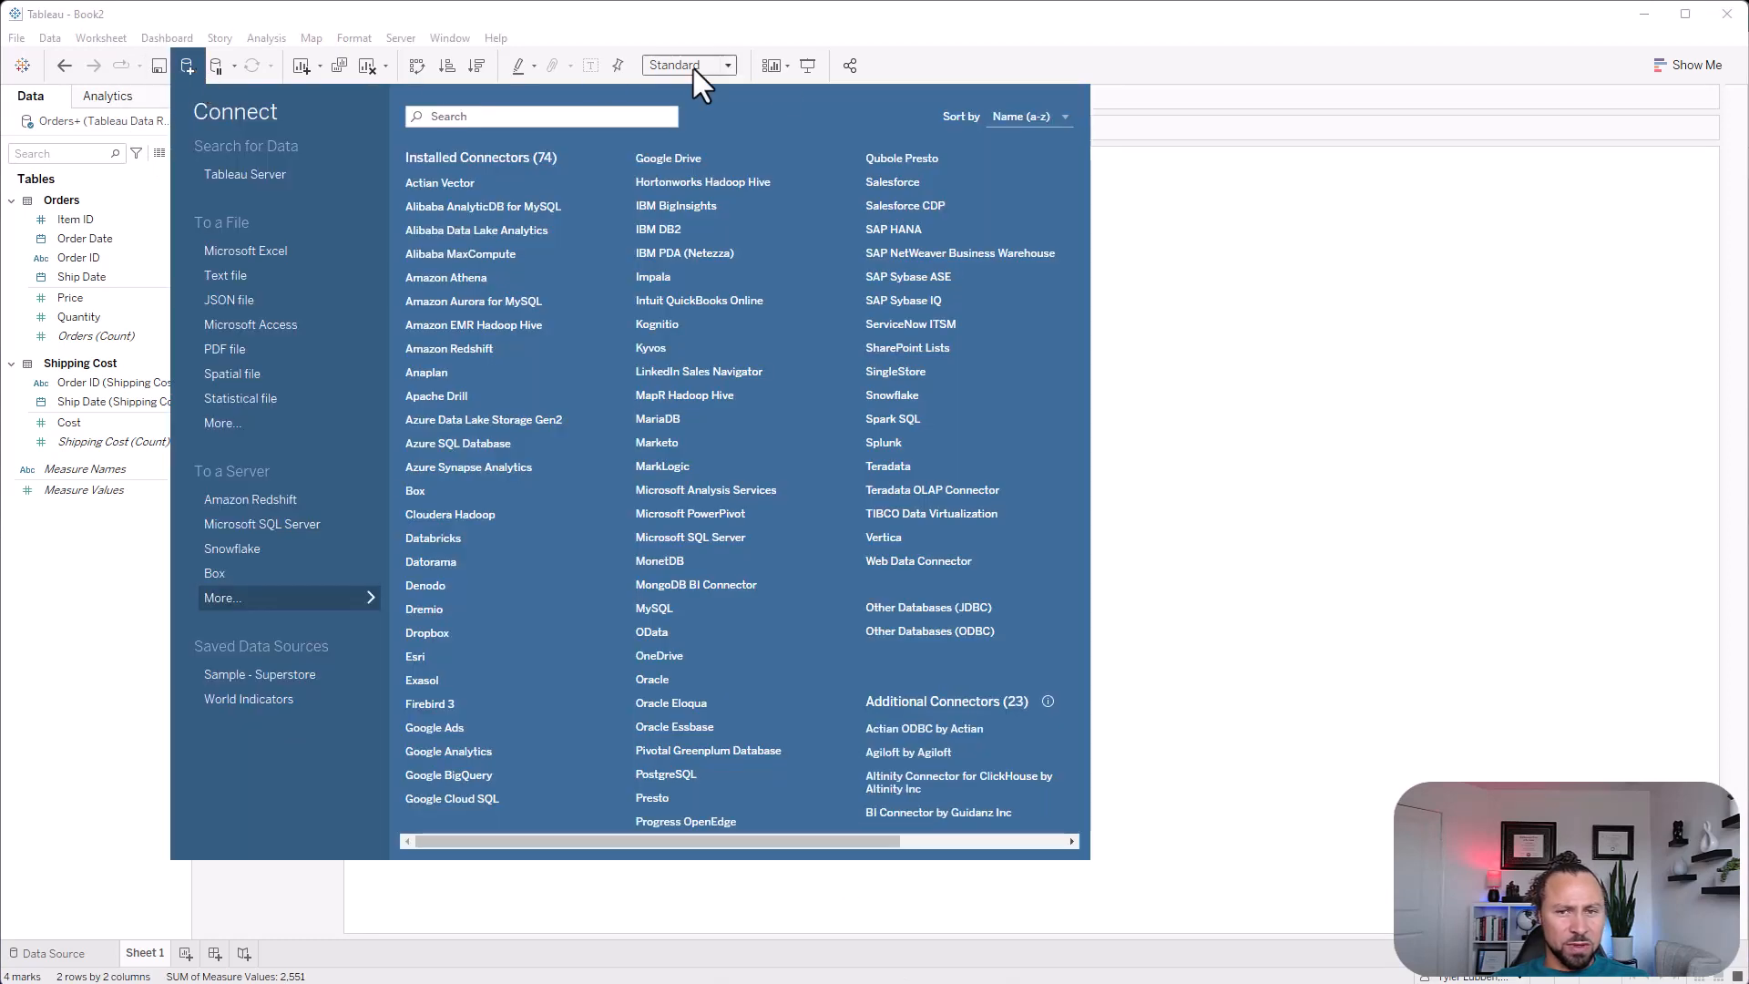
right_click(95, 124)
click(162, 232)
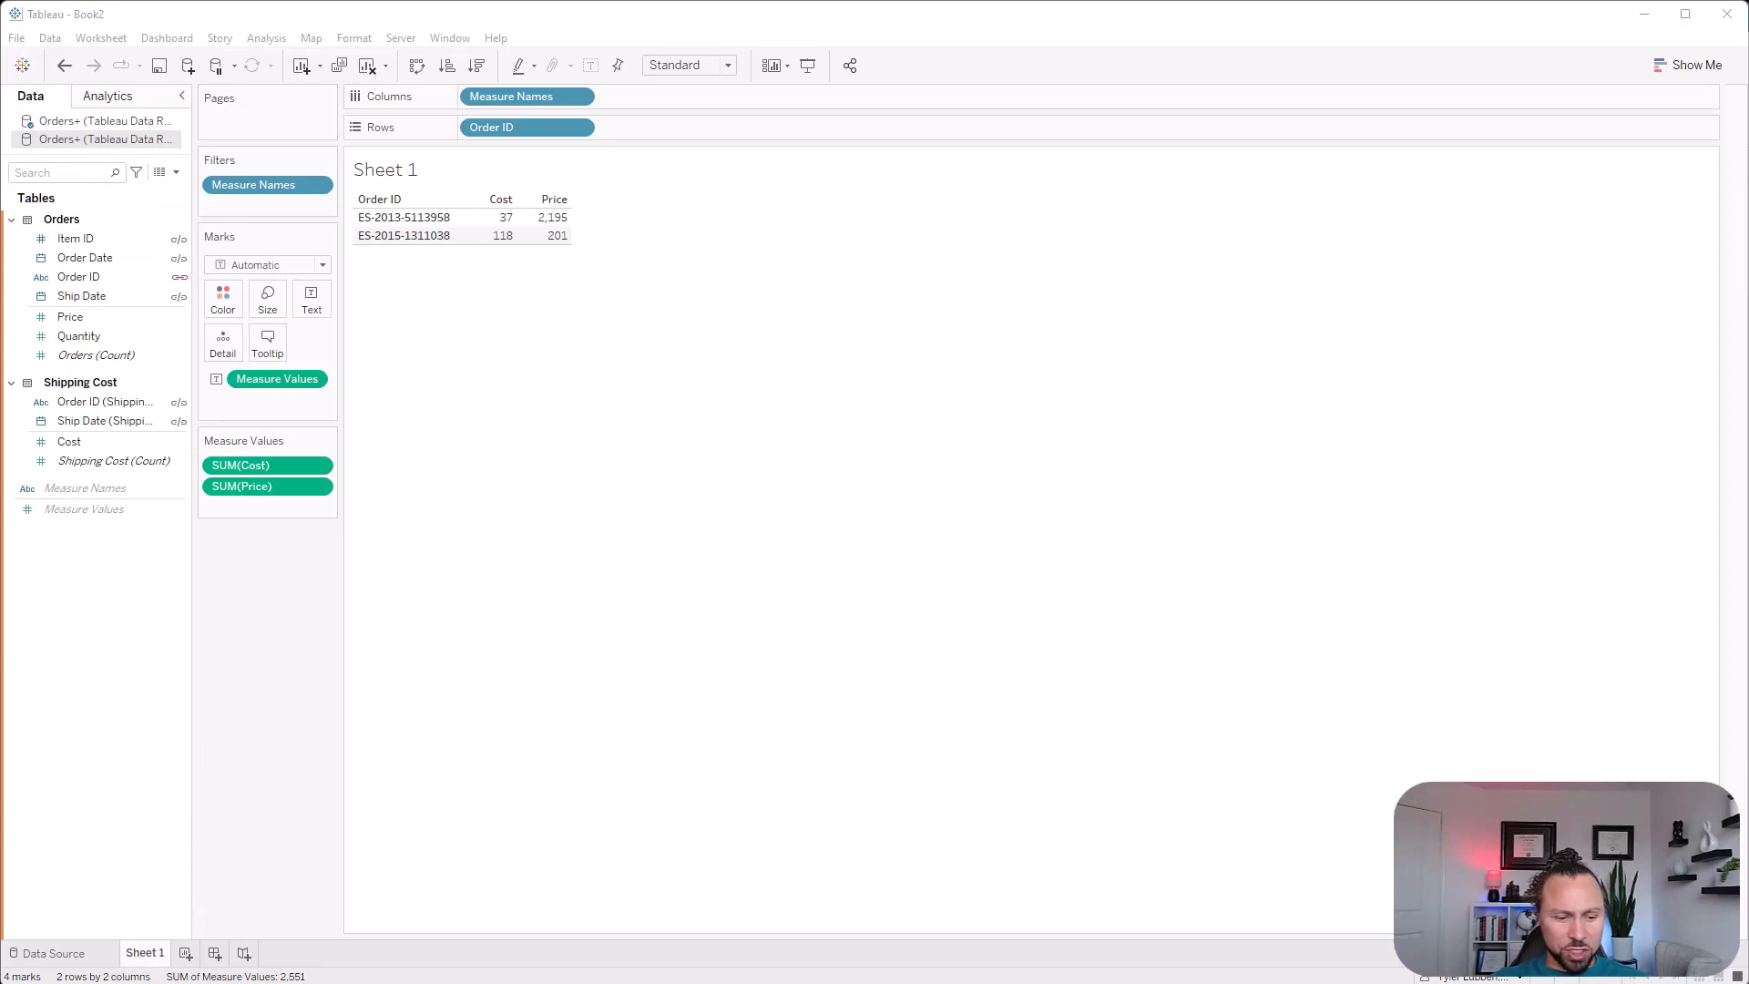
Rename Sheet 1 as "Relationship - Order ID = Order ID" and add a new blank worksheet
double_click(144, 953)
text(Relationship - Order ID = Order ID)
key(Return)
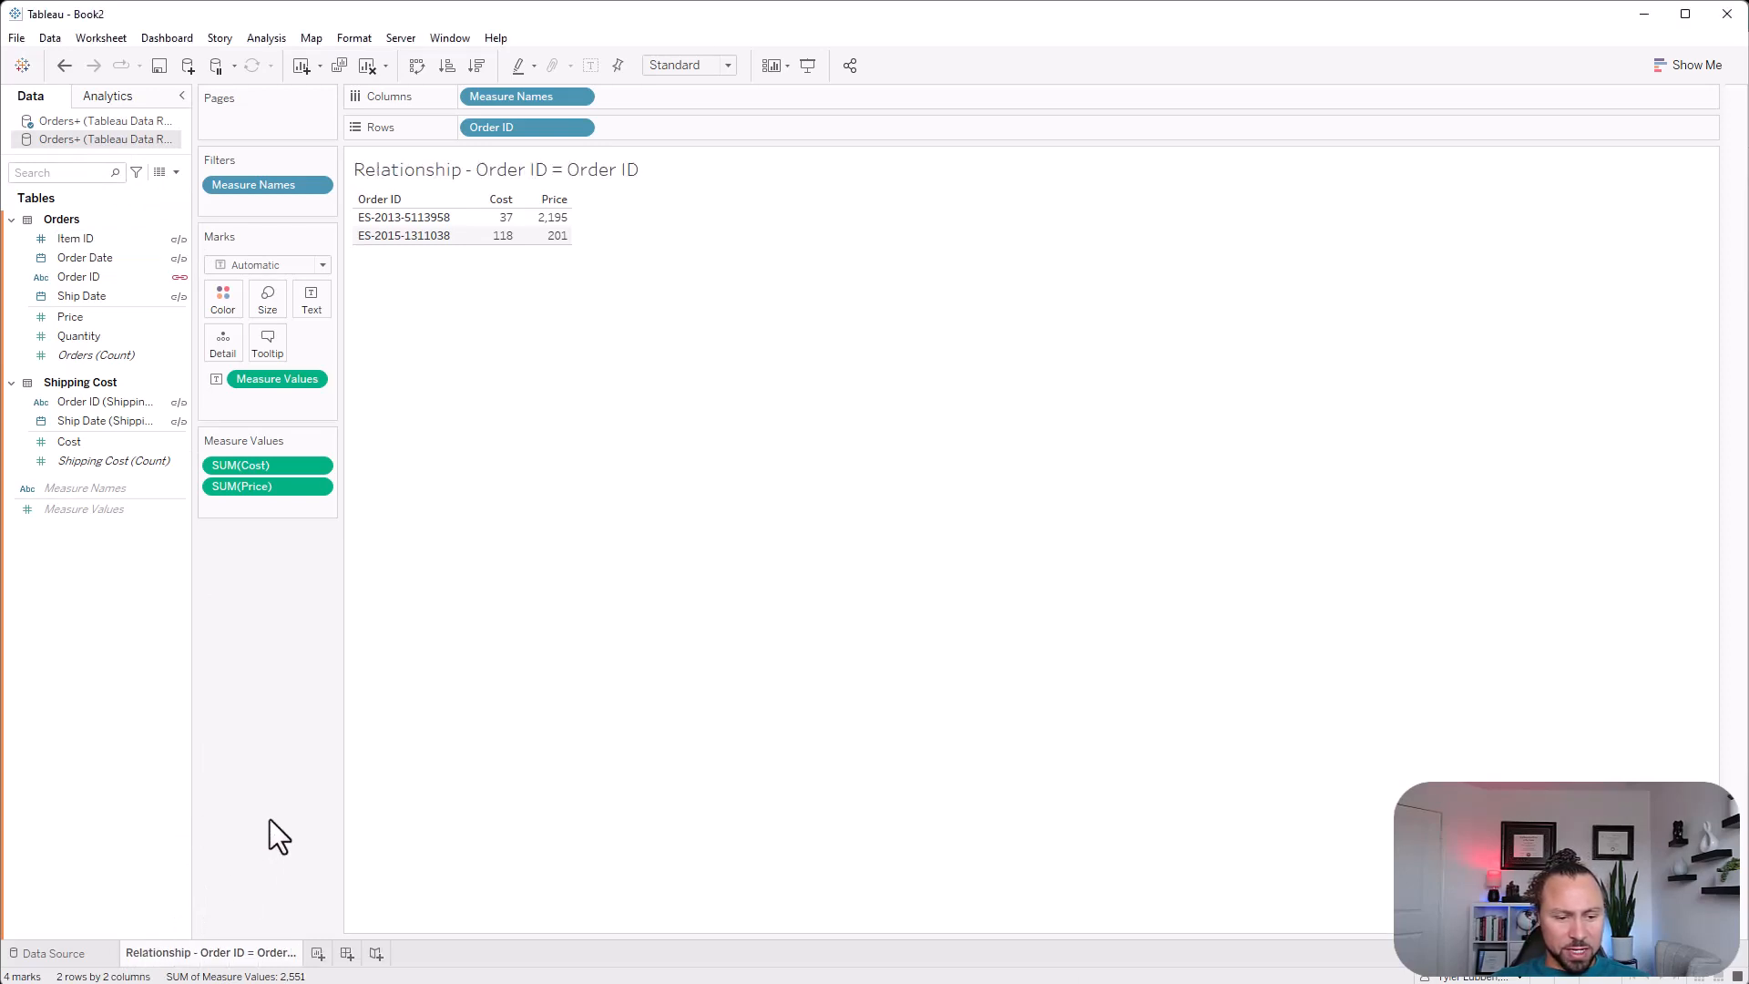
click(317, 954)
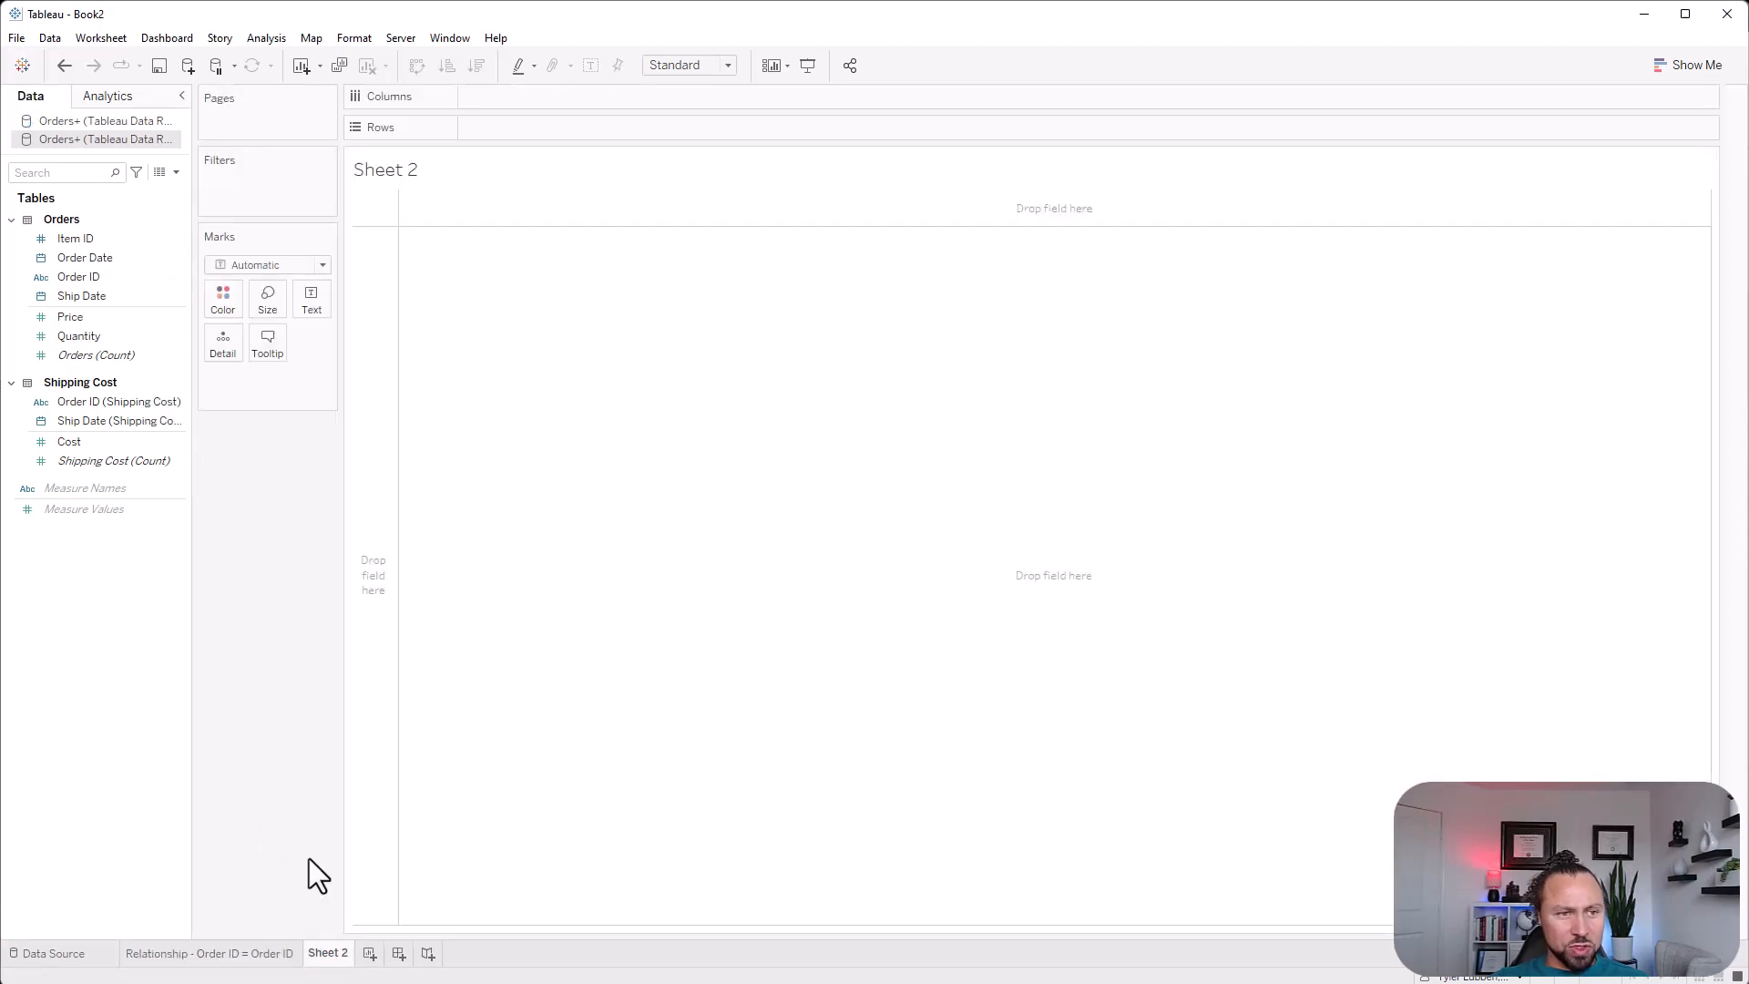
Rename the original Orders+ data source as "Relationship - Order ID = Order ID"
right_click(106, 141)
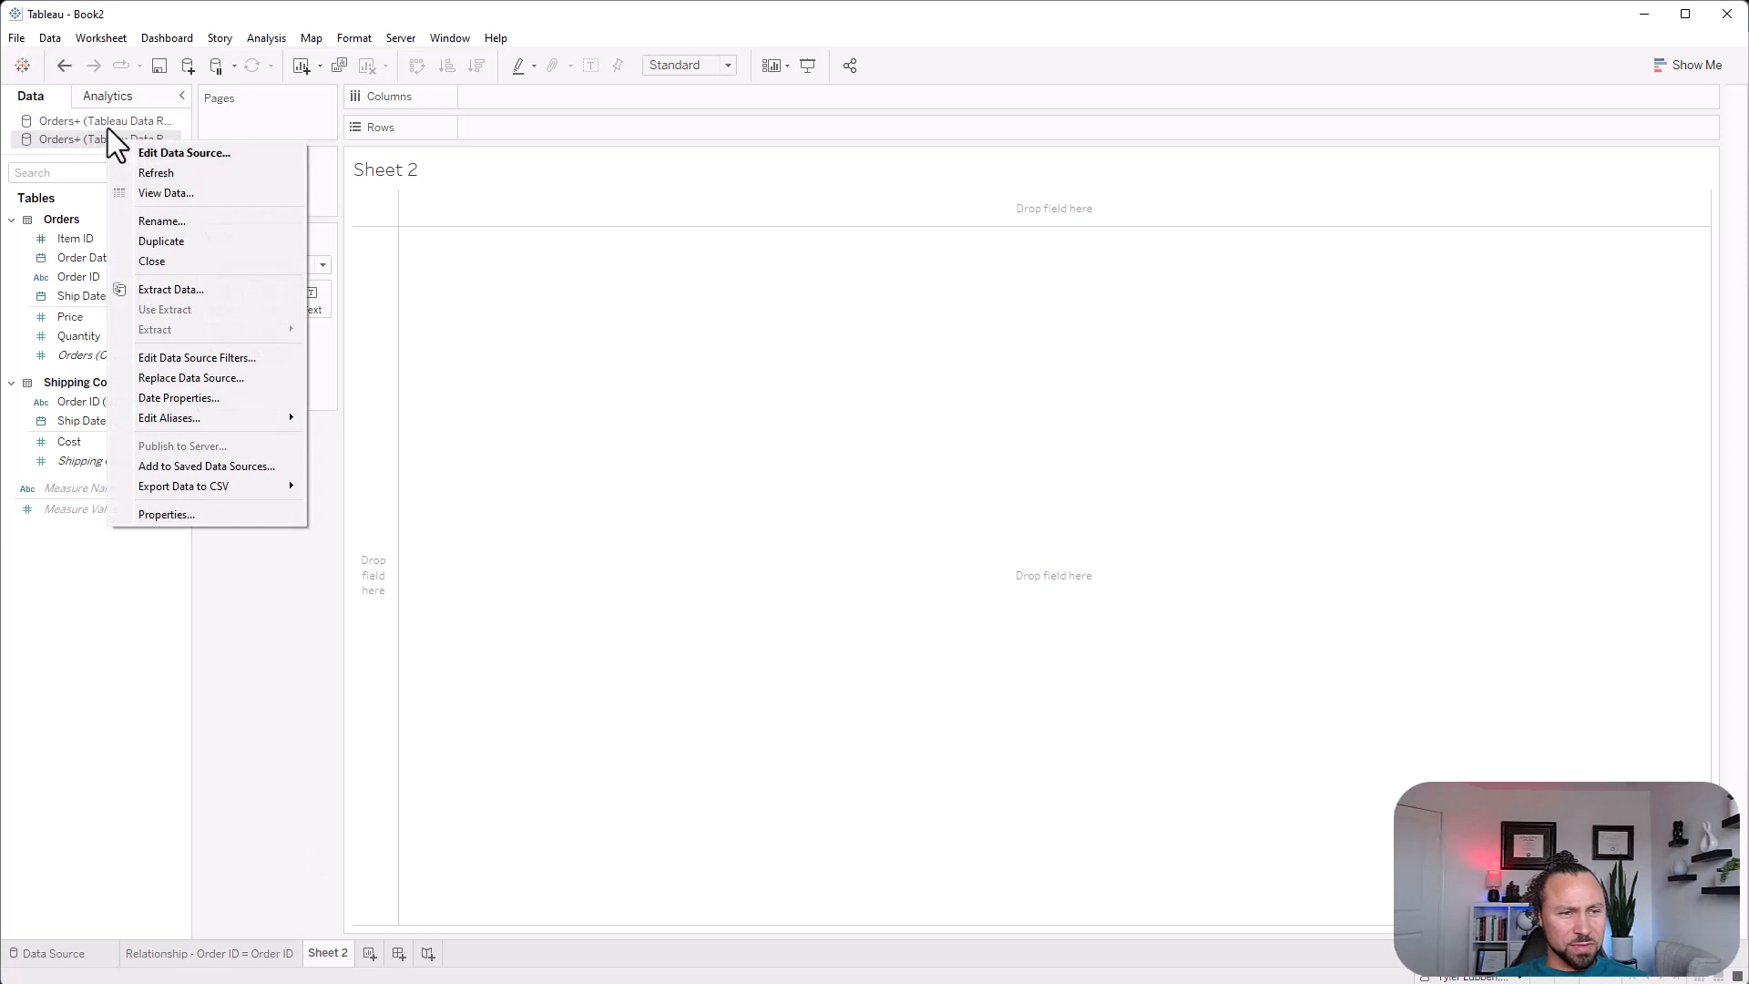
right_click(108, 127)
click(199, 207)
text(Relationship - Order ID = Order ID)
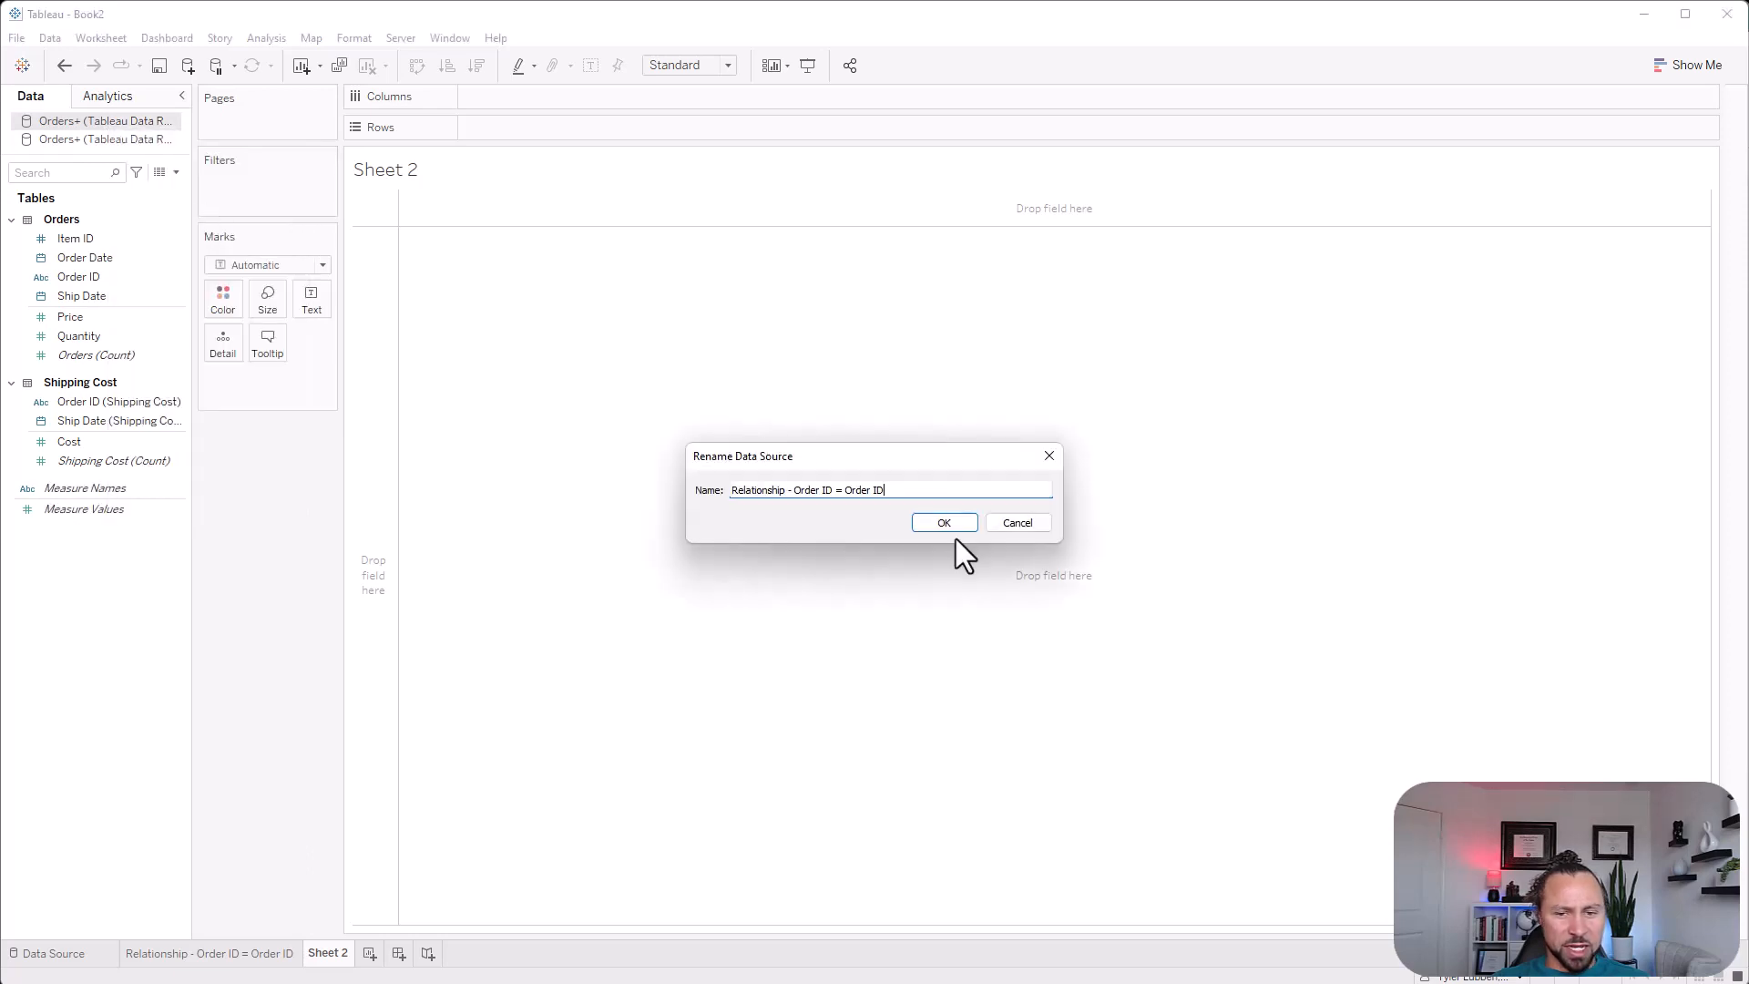
click(946, 525)
Open the copied Orders+ data source for editing and rename it "Join - Order ID = Order ID"
right_click(97, 123)
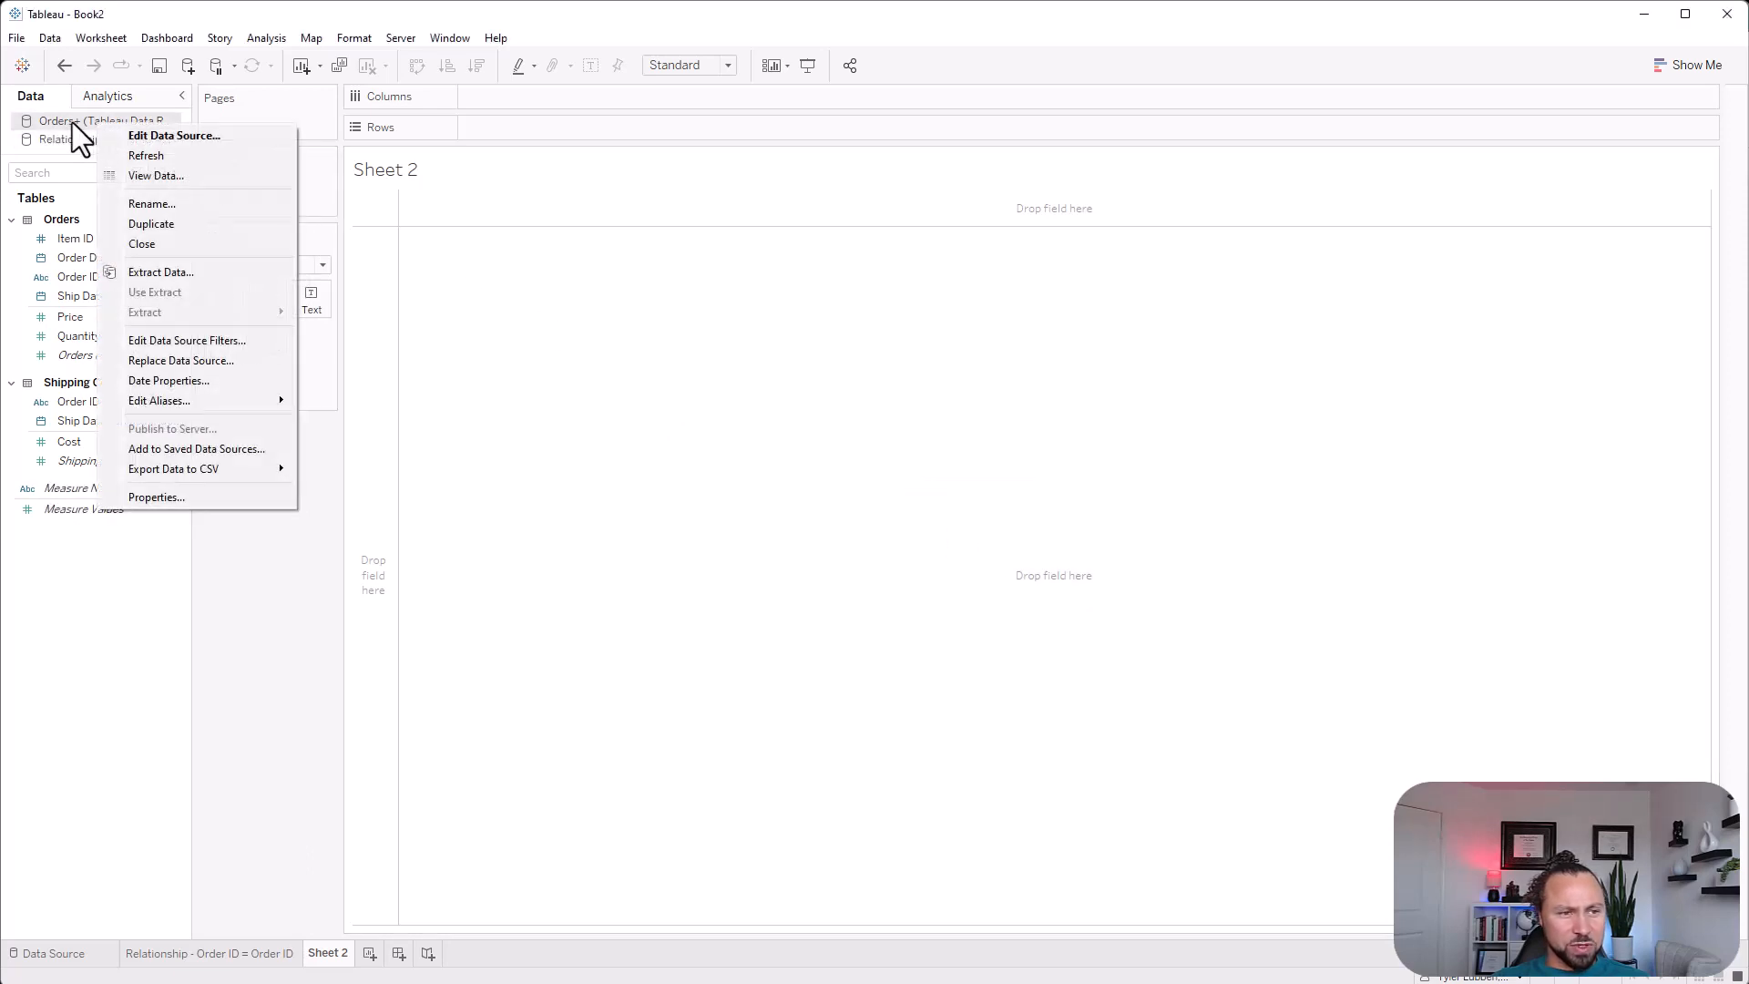
click(92, 119)
right_click(106, 122)
click(173, 137)
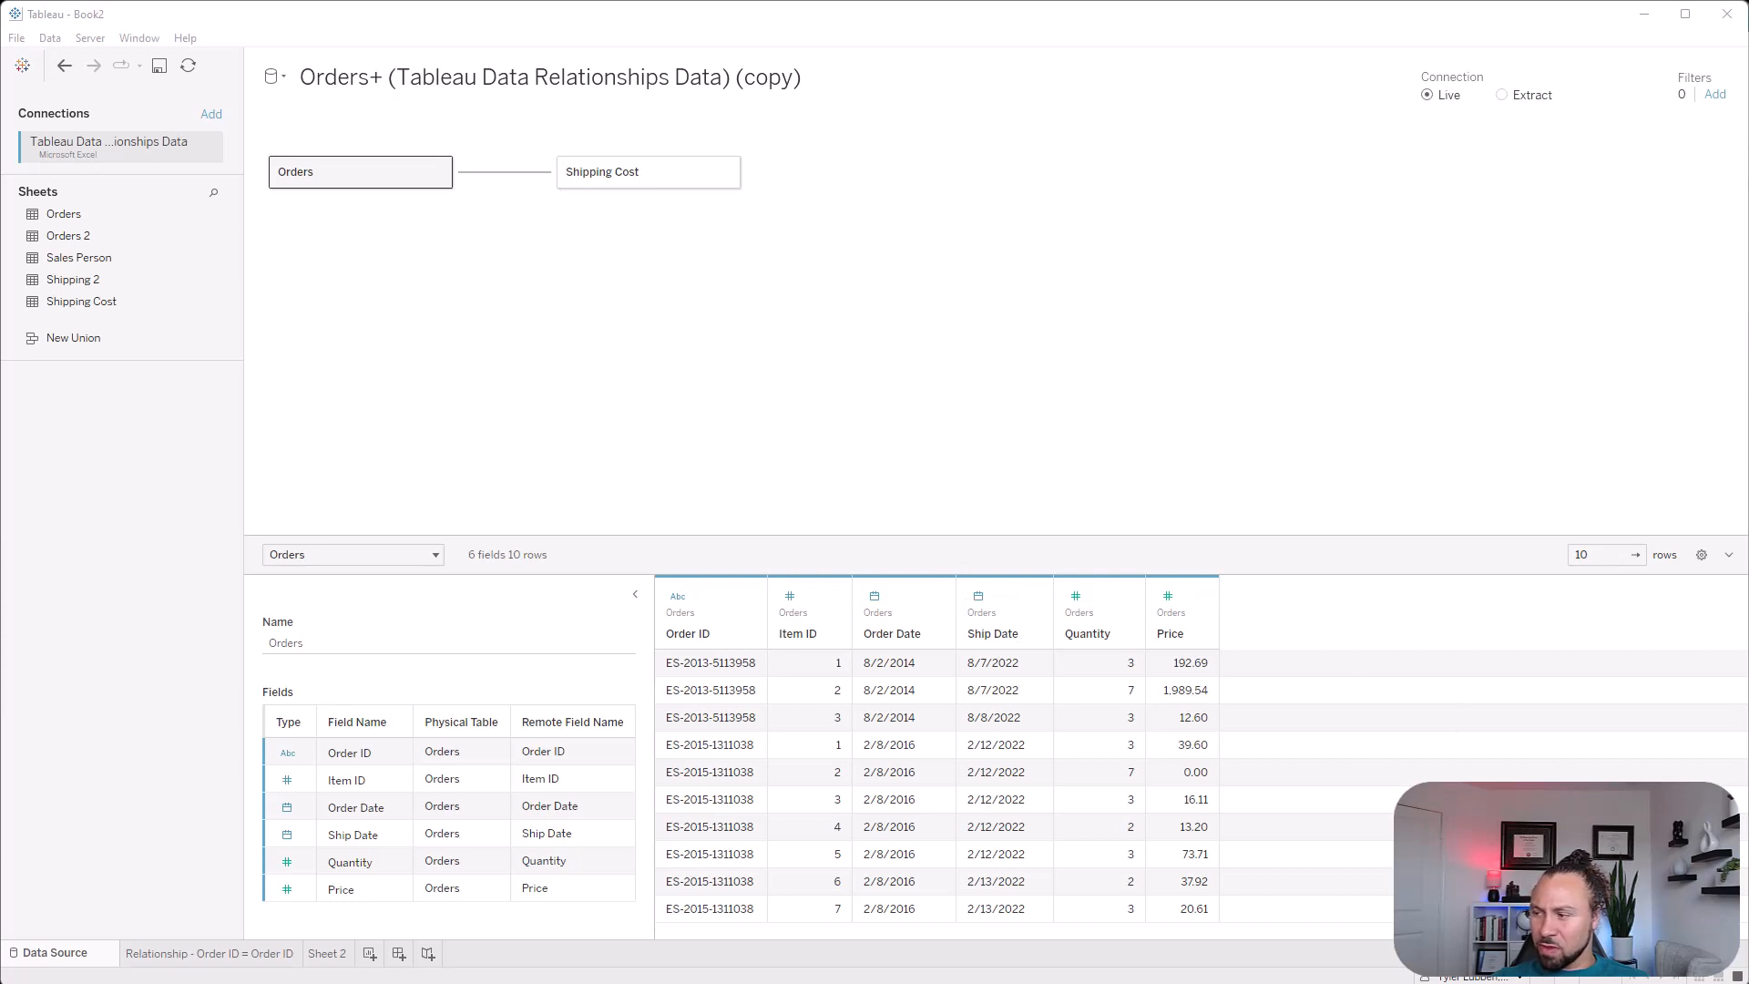
right_click(136, 147)
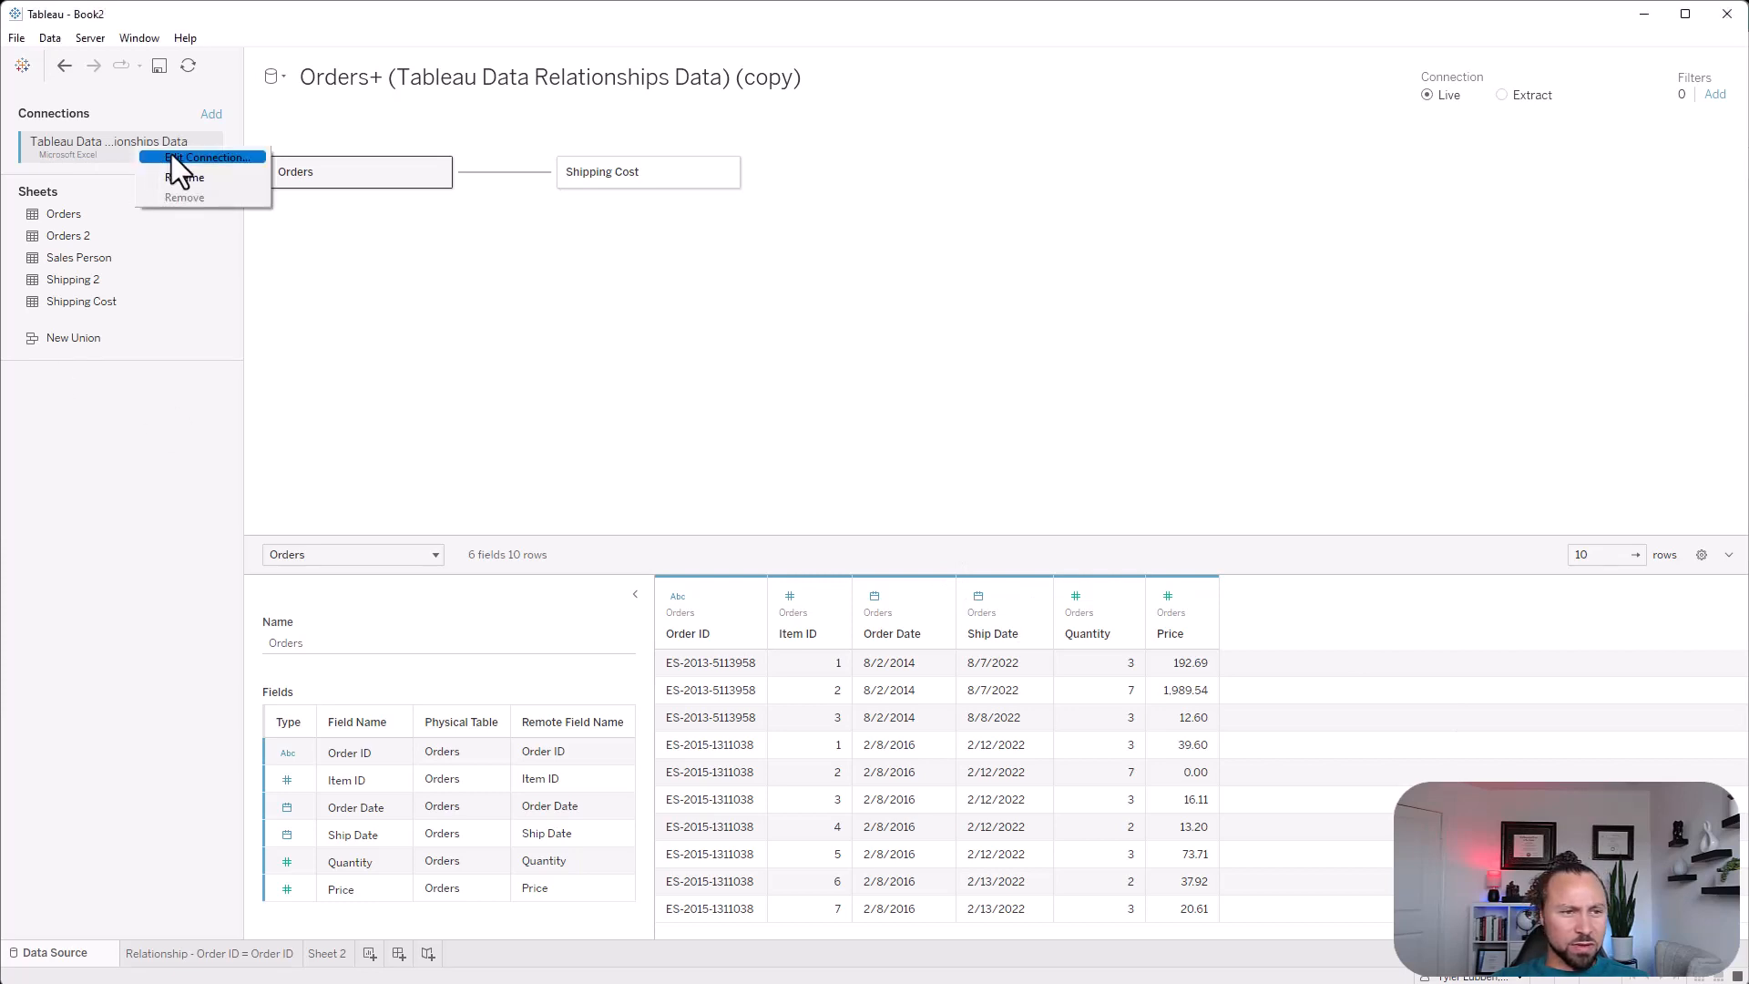
triple_click(487, 78)
text(Join - Order ID = Order ID)
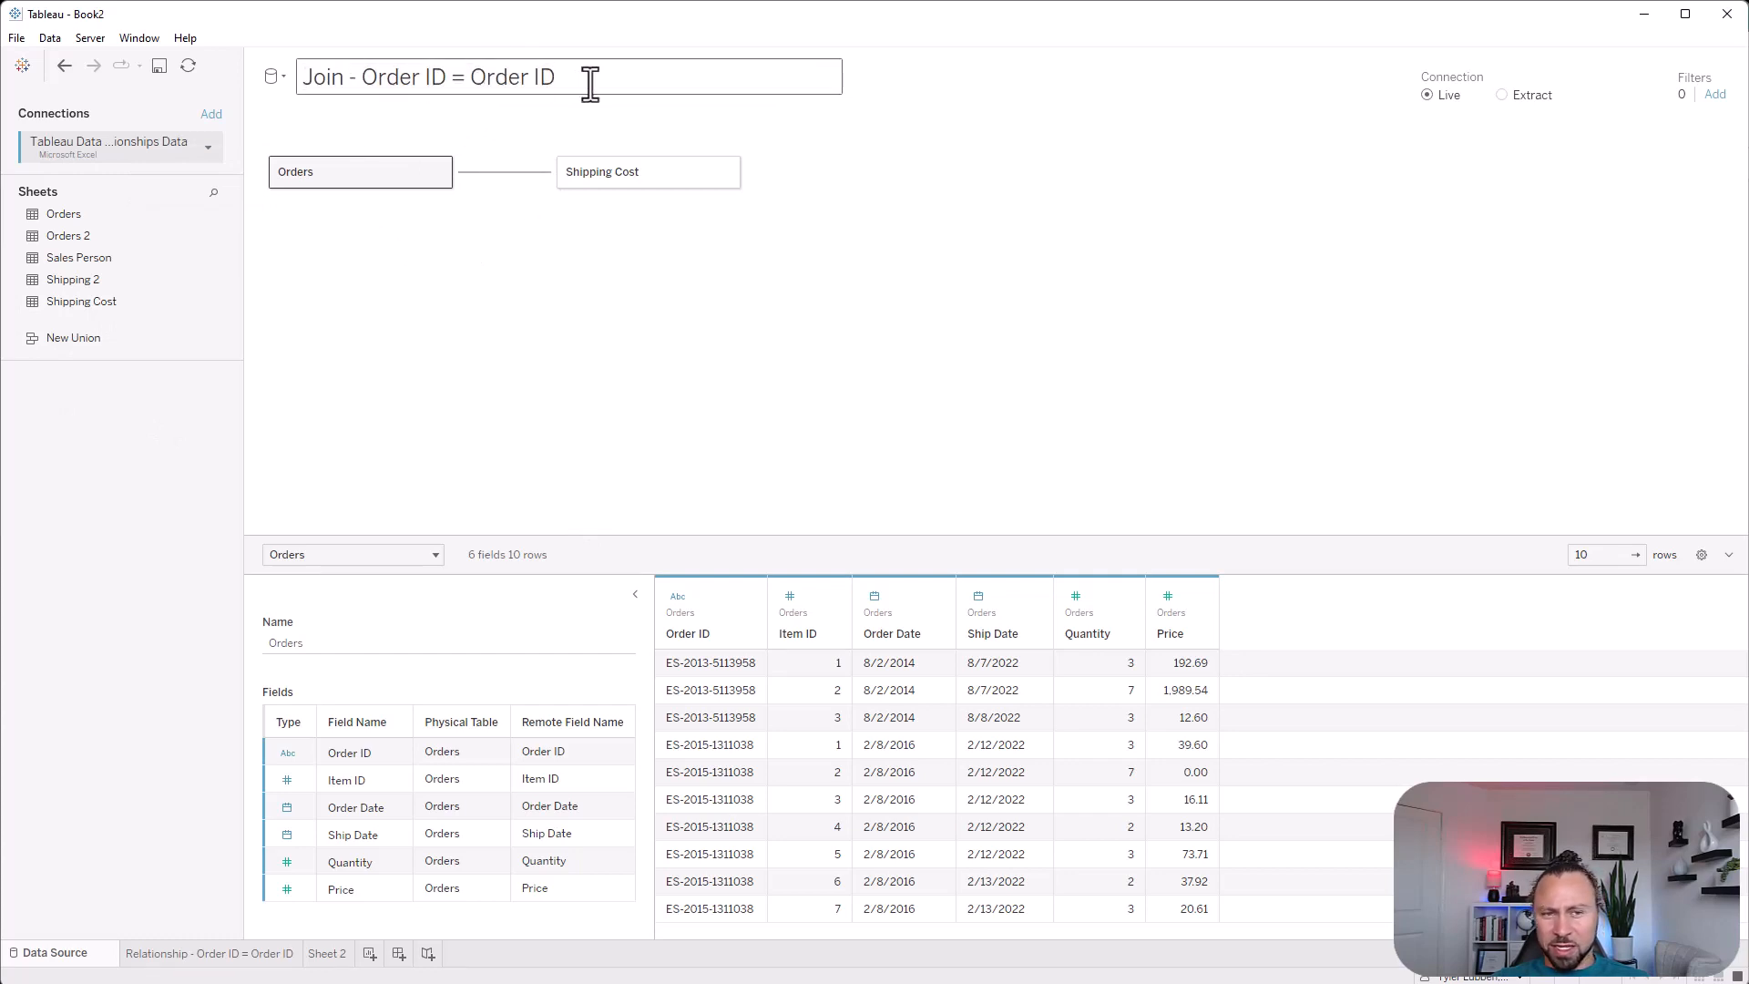
click(488, 293)
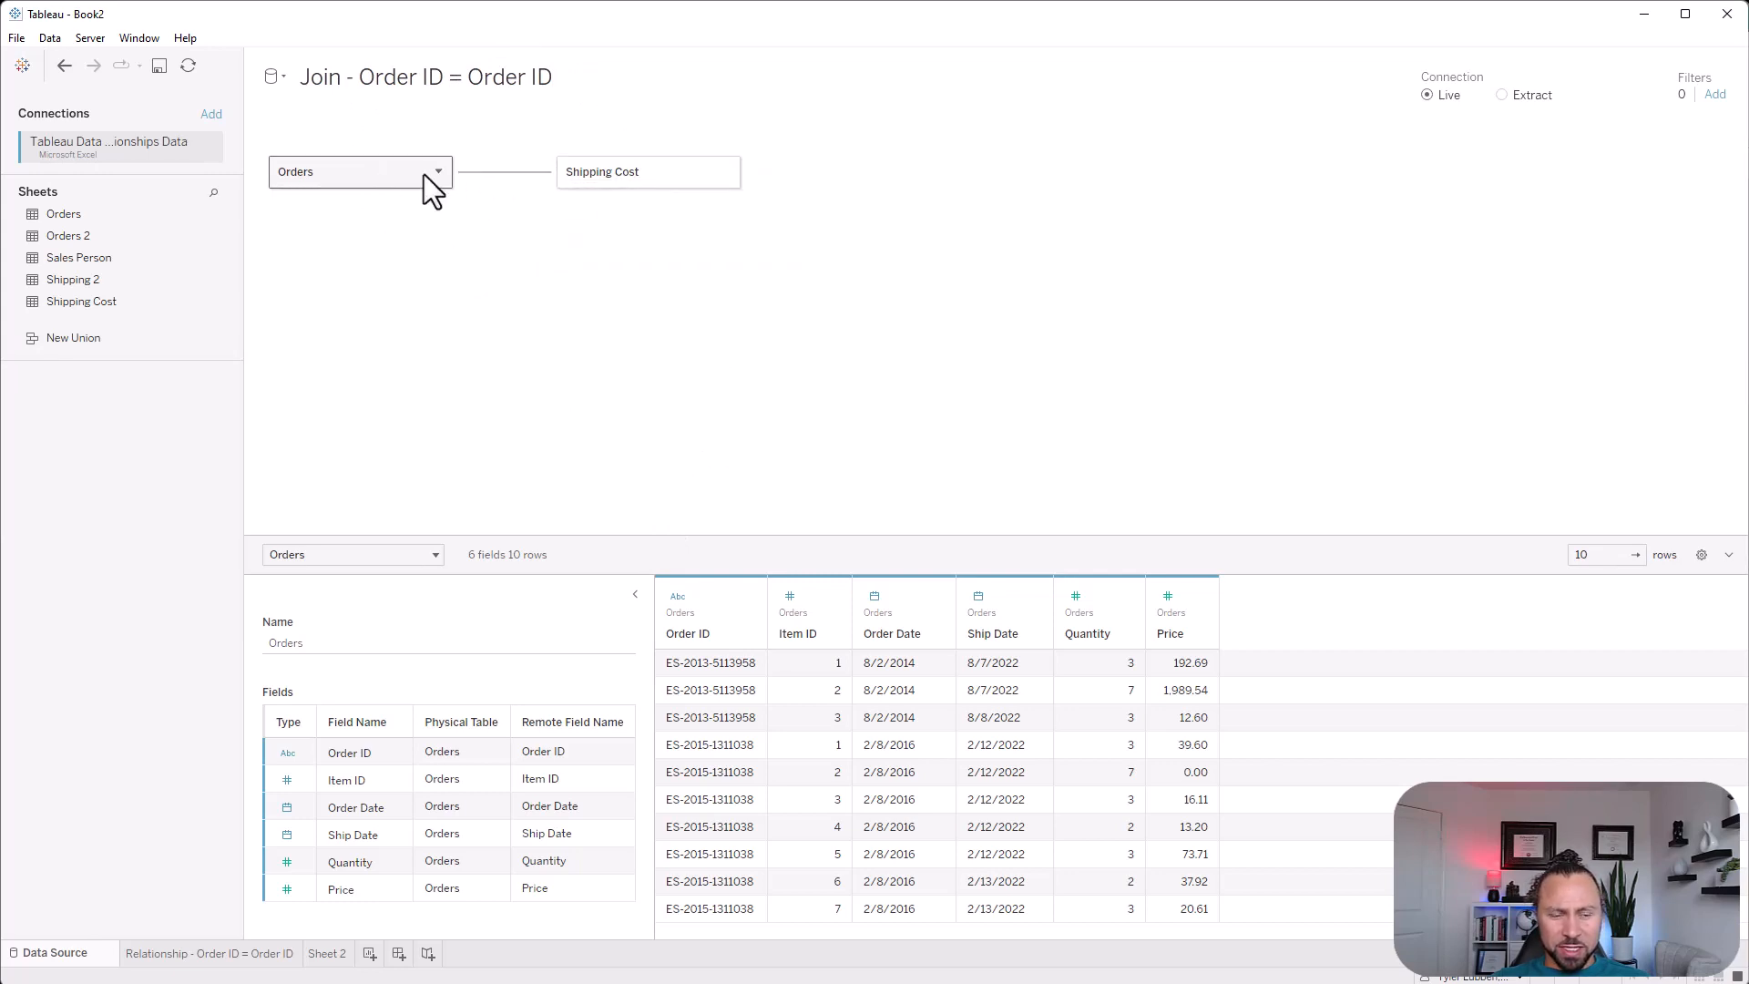
Remove the related Shipping Cost and Orders tables from the "Join - Order ID = Order ID" data source
click(726, 172)
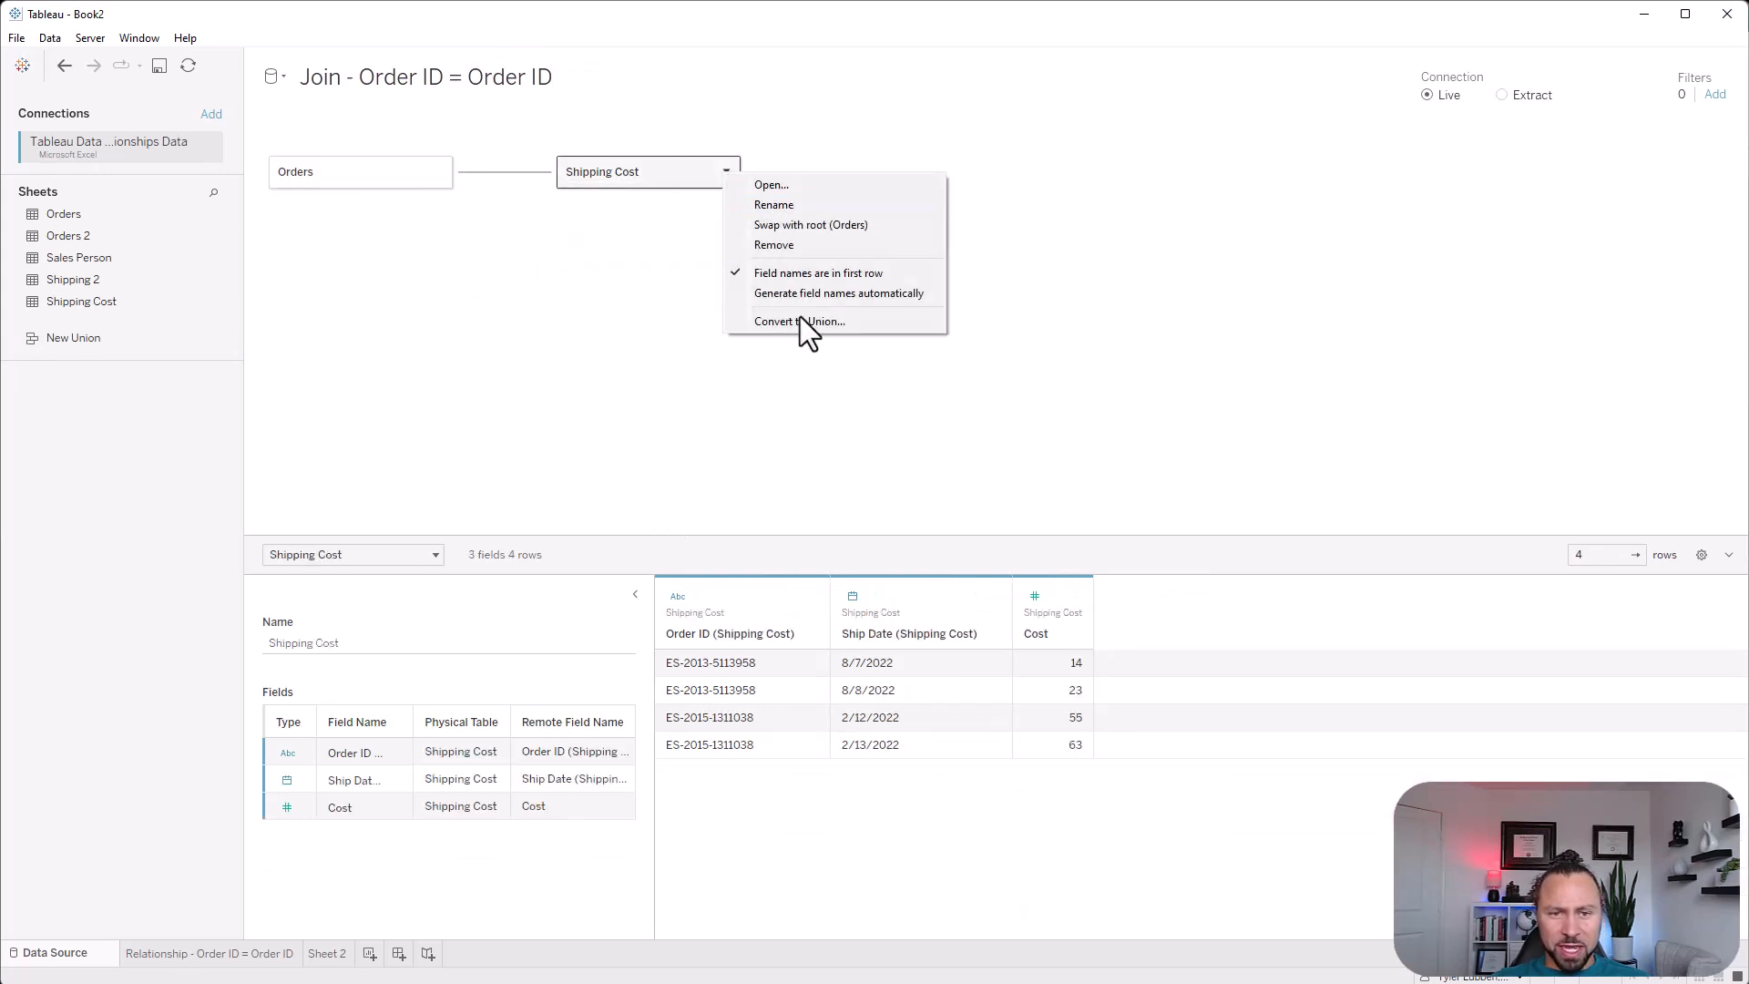
click(782, 244)
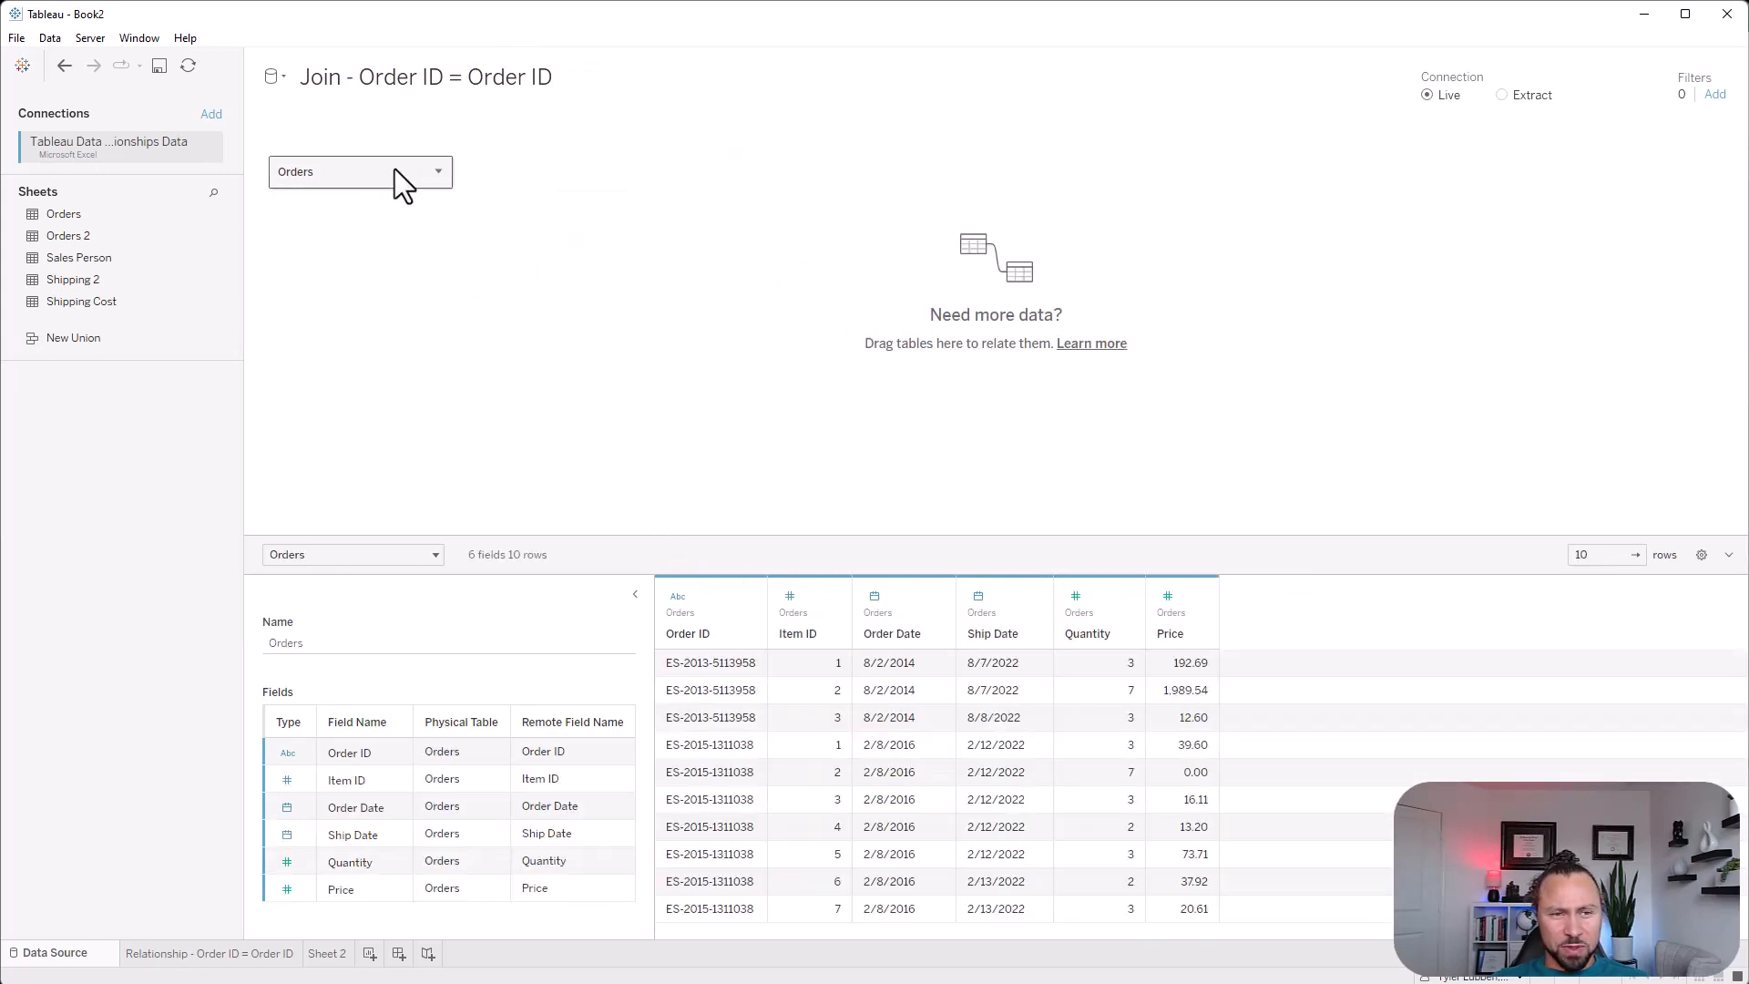
click(441, 173)
click(507, 226)
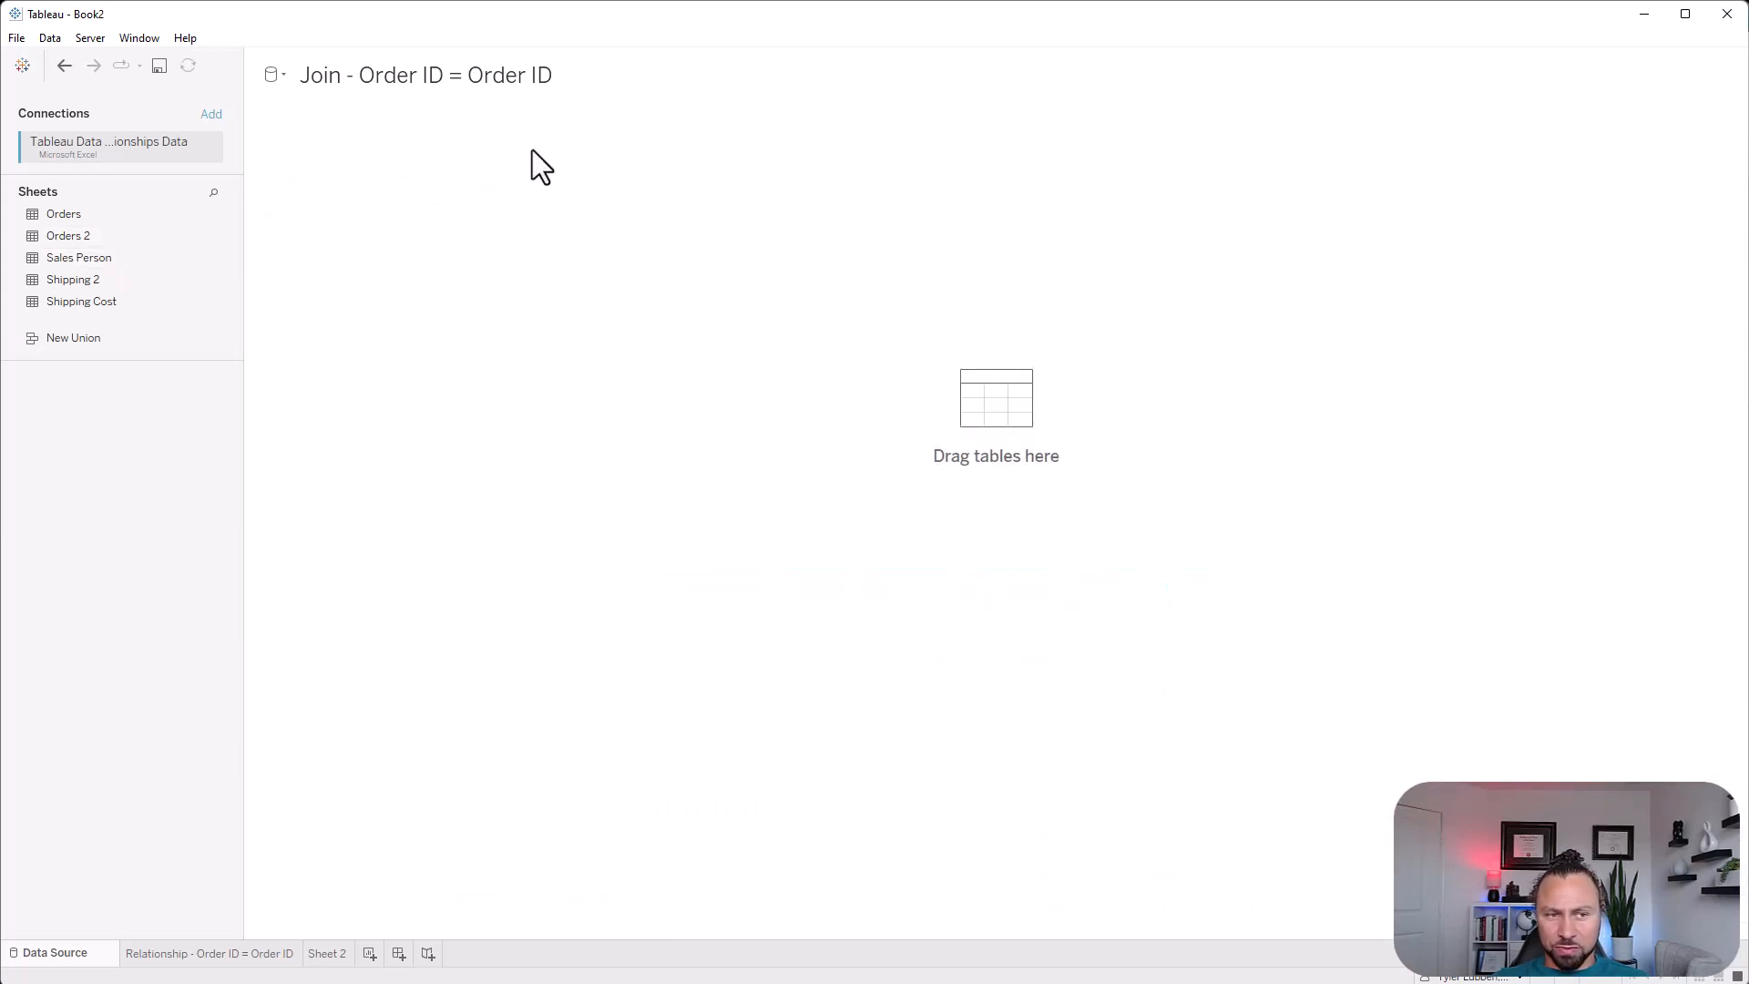
Add the Orders table again and left join Shipping Cost inside it on Order ID = Order ID (Shipping Cost)
drag(123, 217, 477, 264)
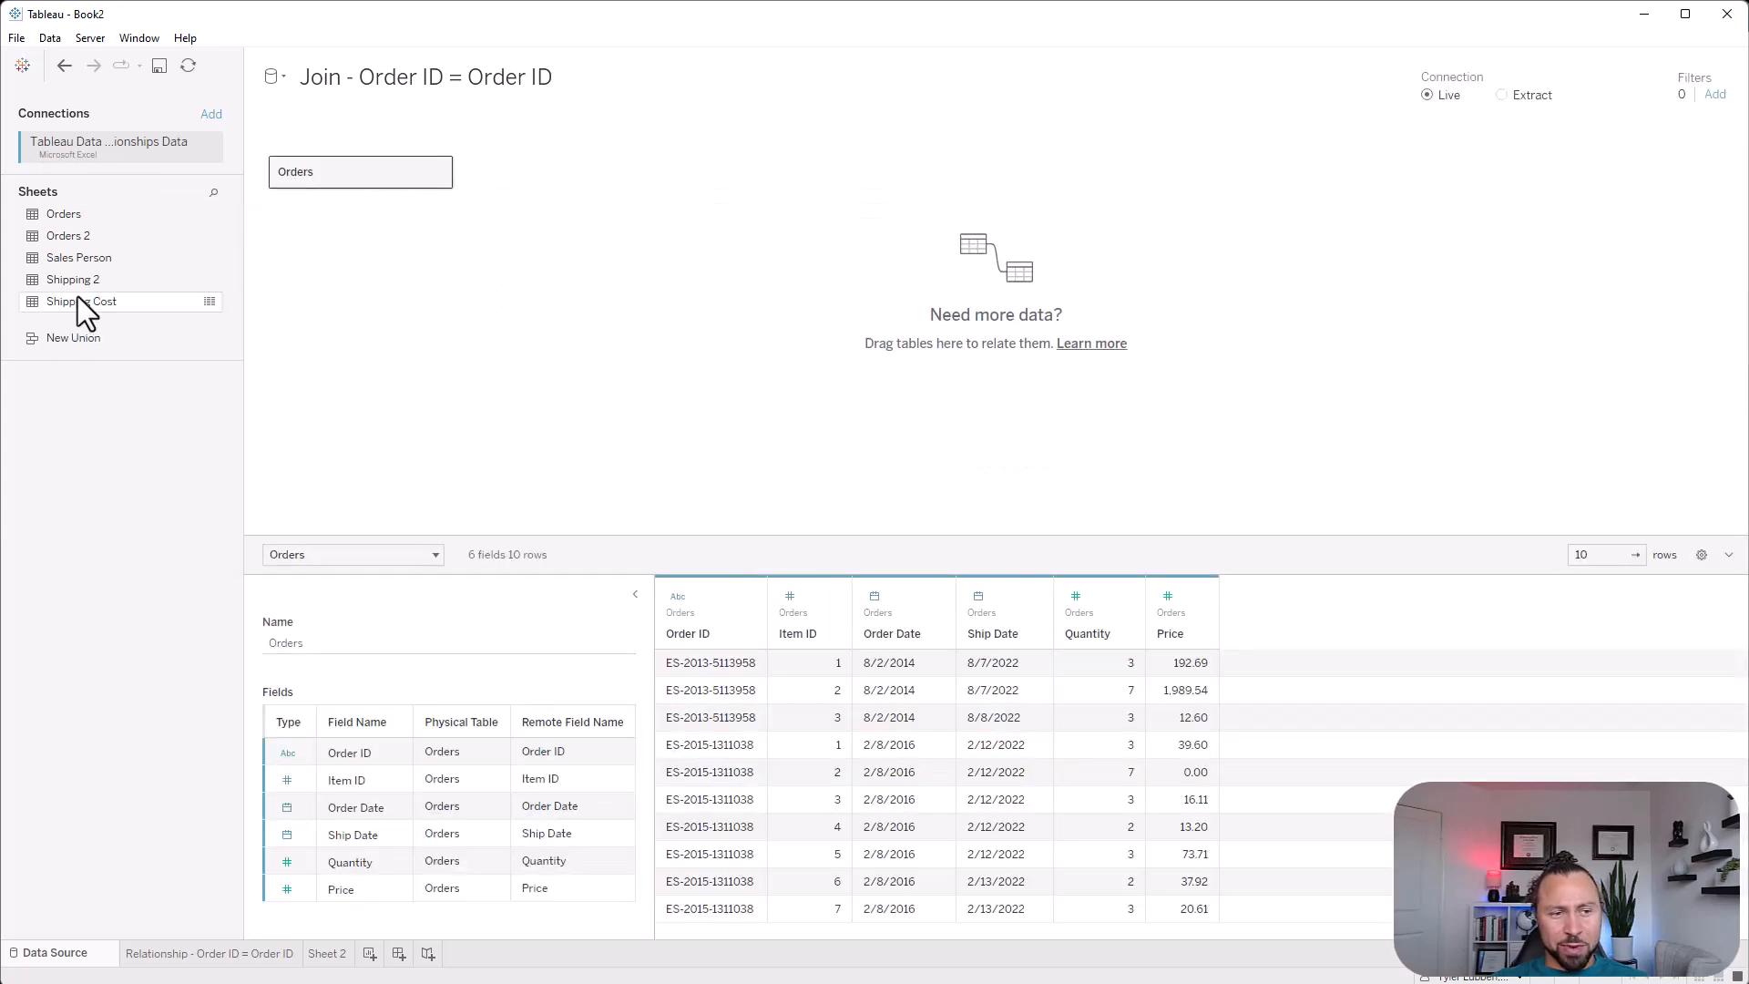
double_click(352, 171)
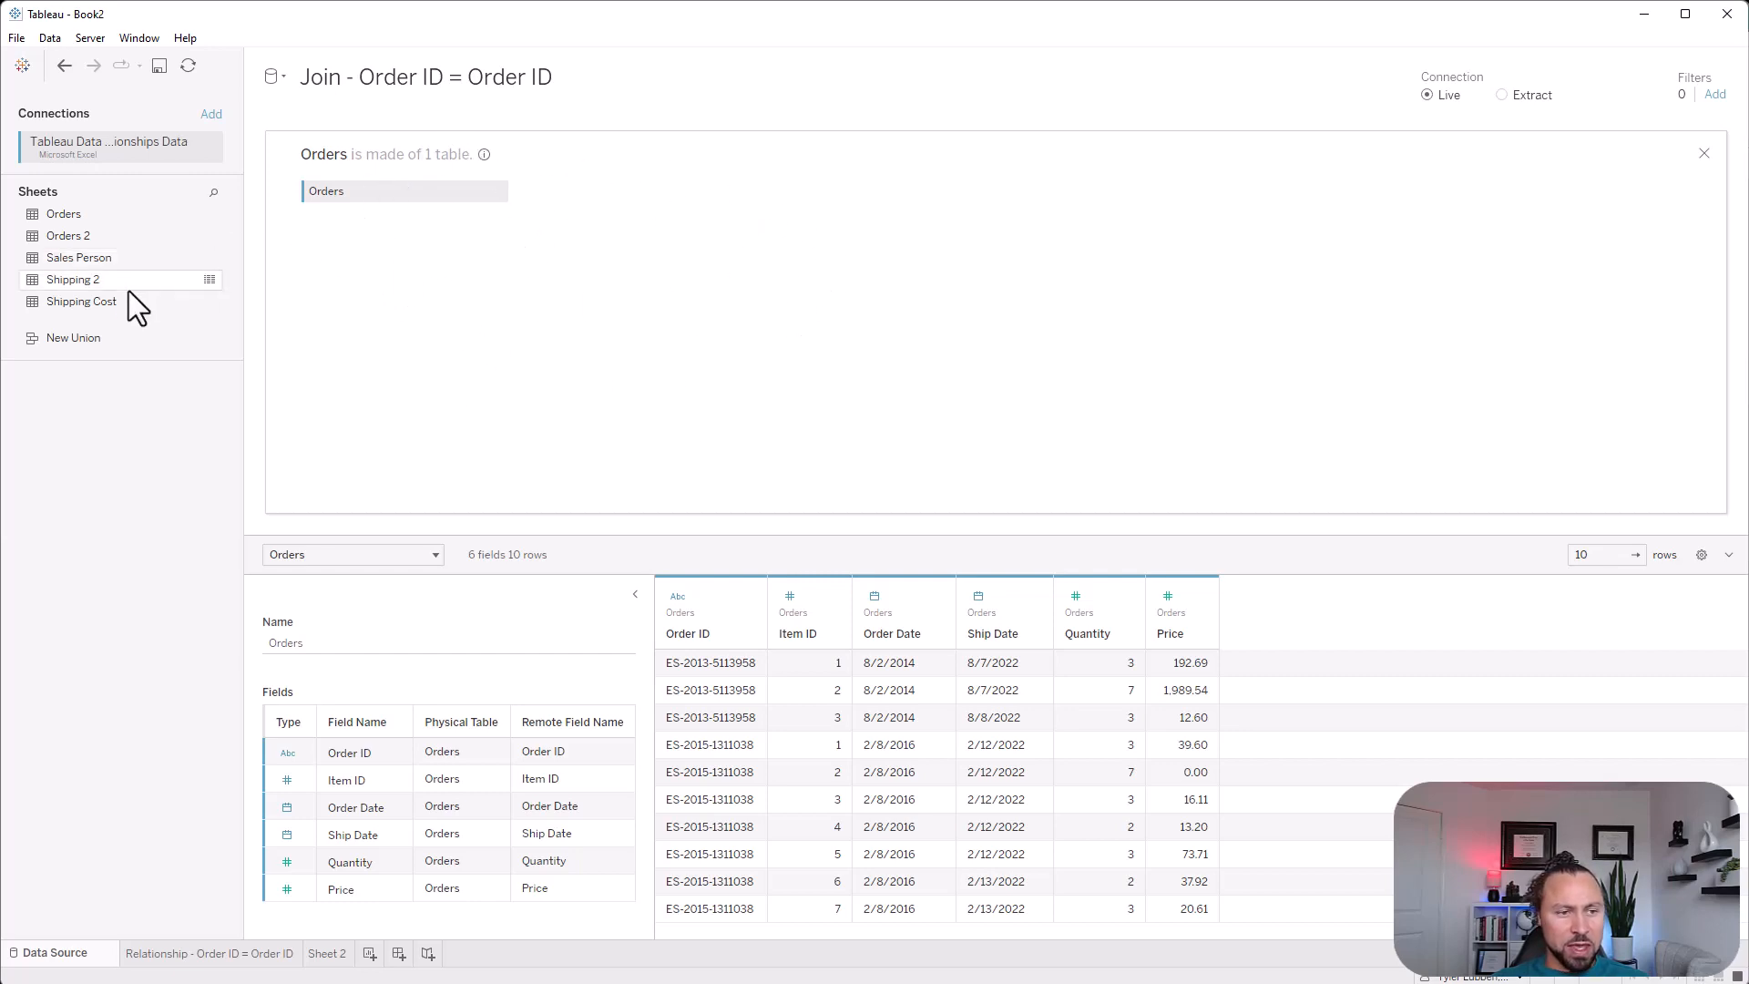
drag(90, 302, 631, 211)
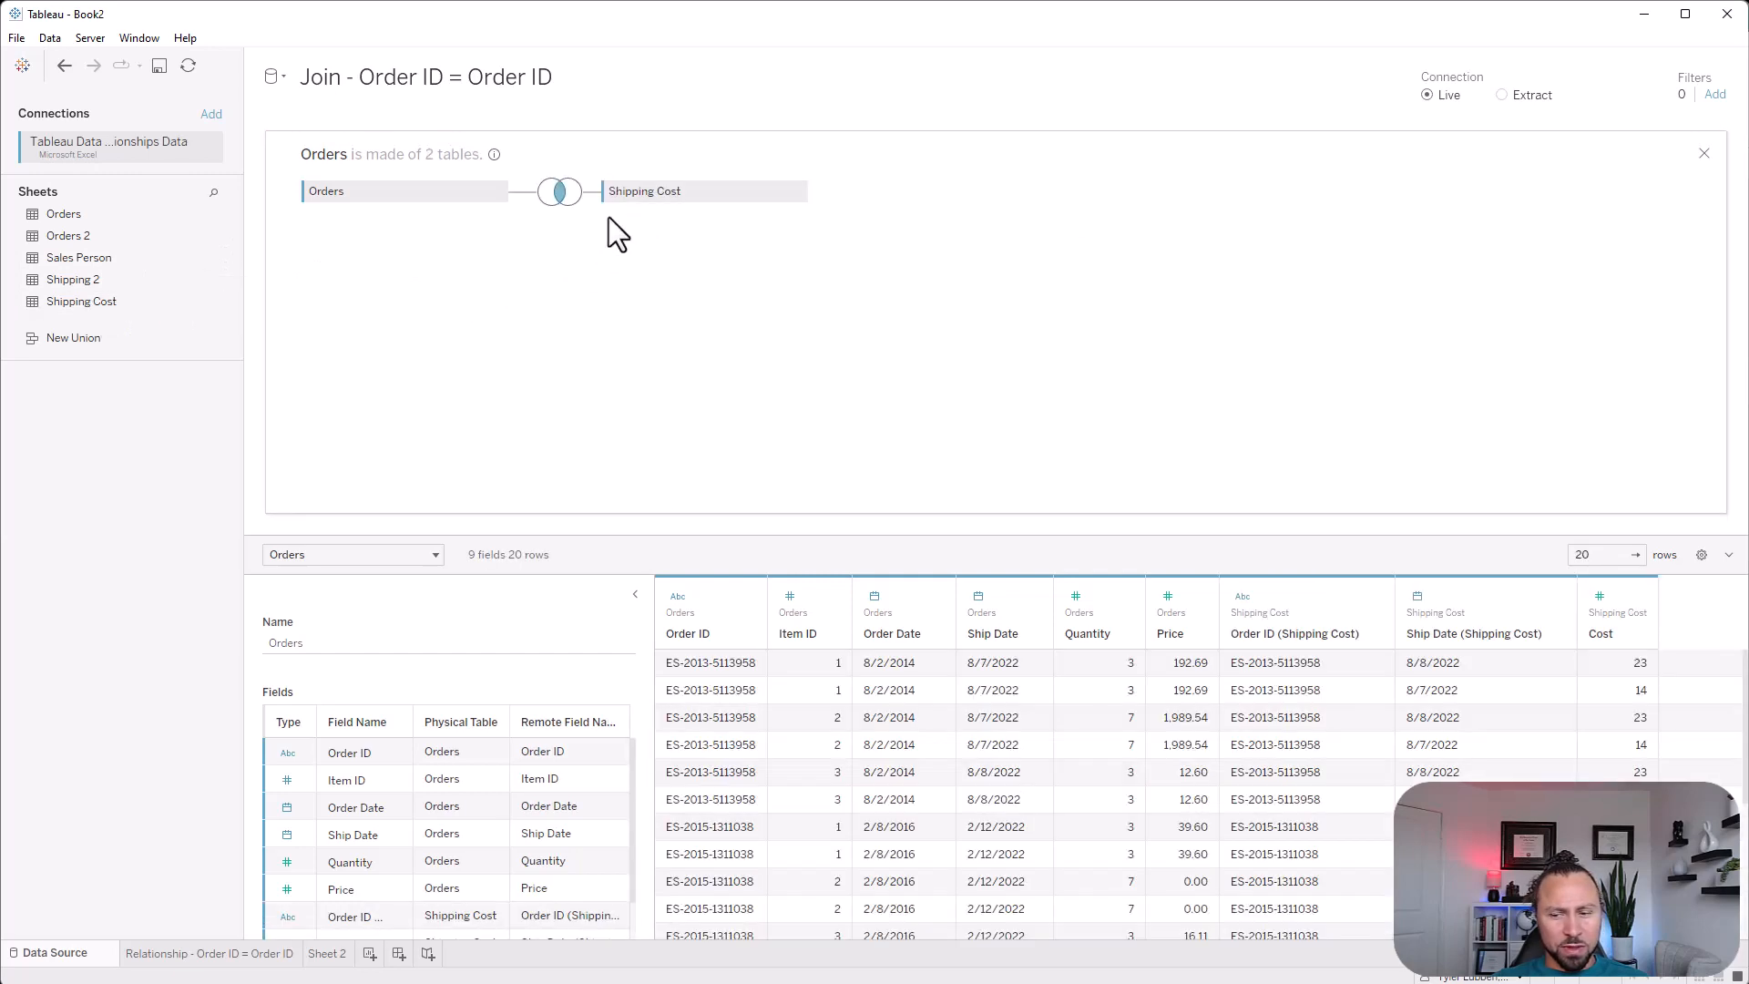
click(561, 193)
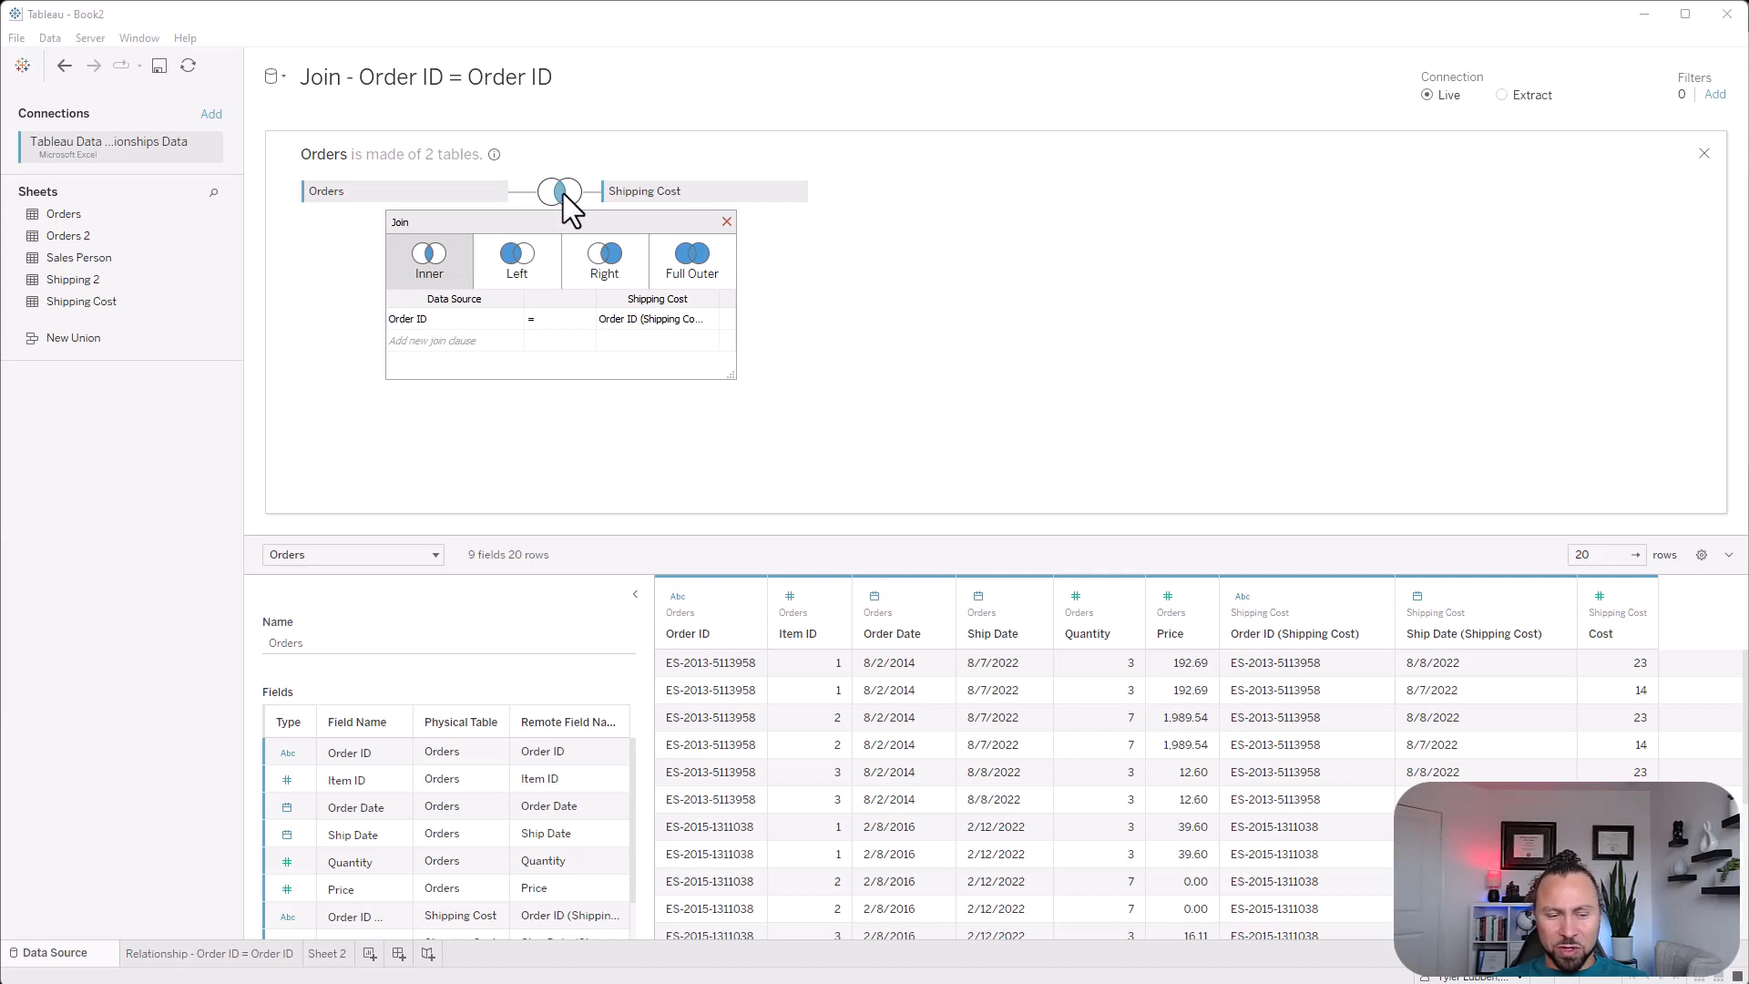
click(514, 259)
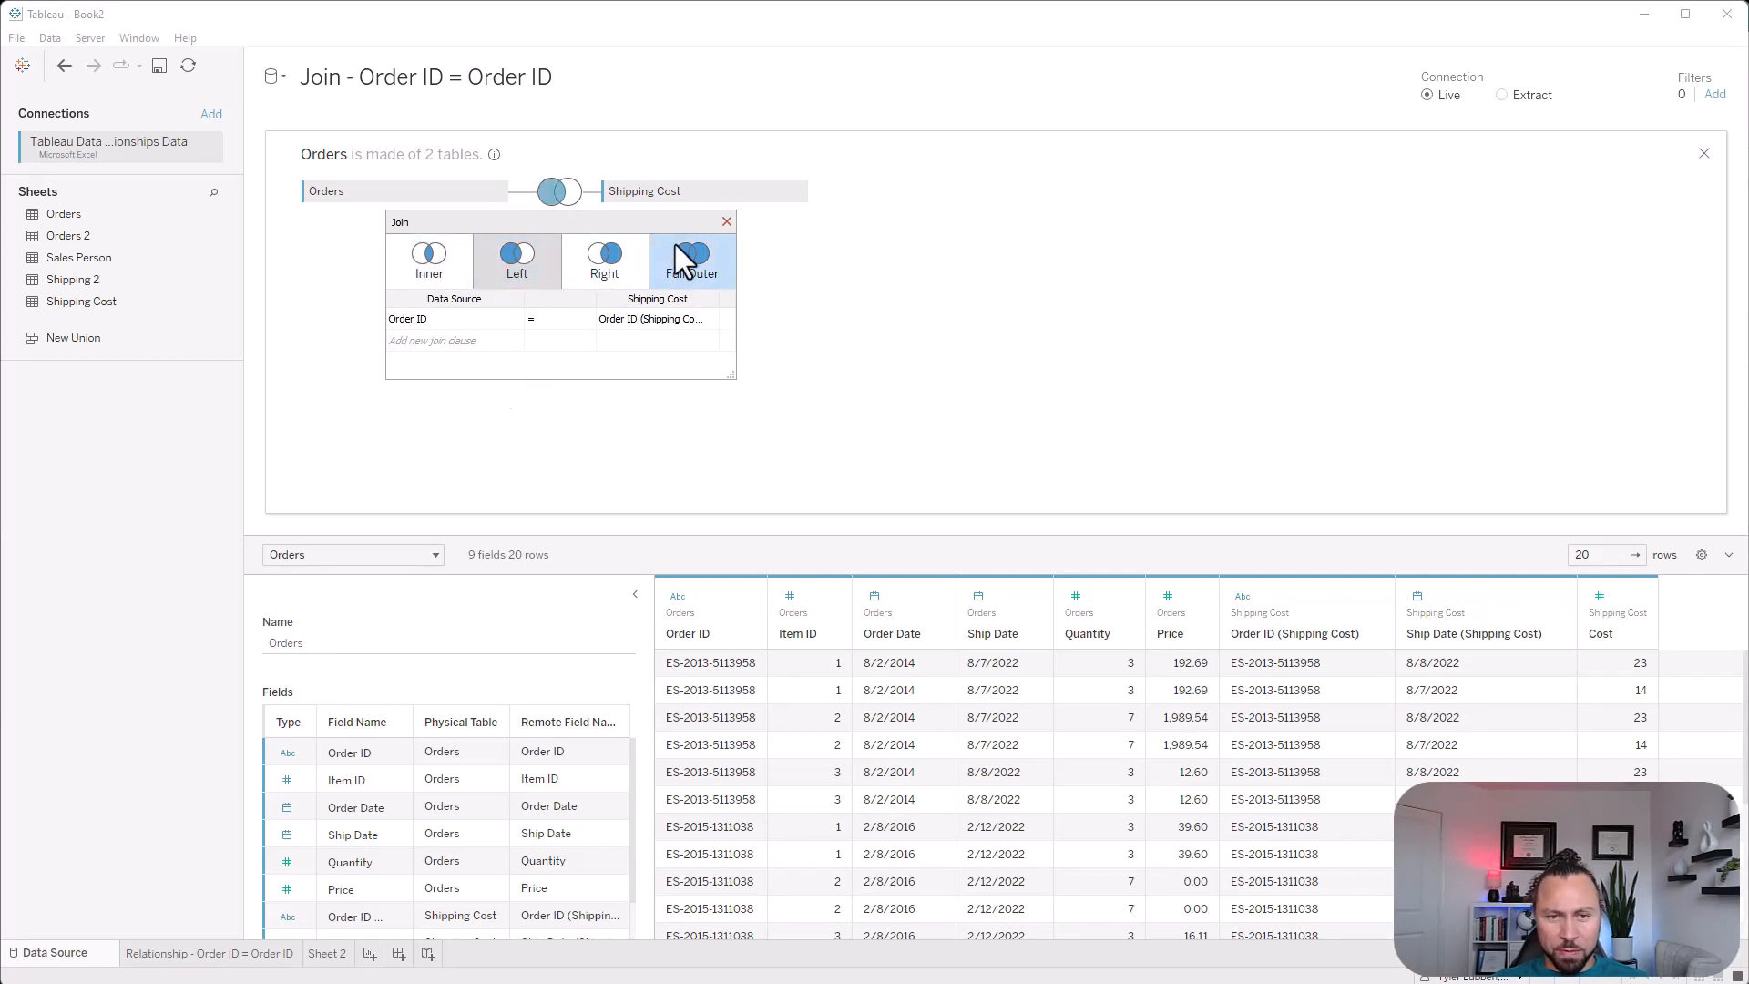
Close the join settings and sort the joined data preview by Order ID
click(726, 223)
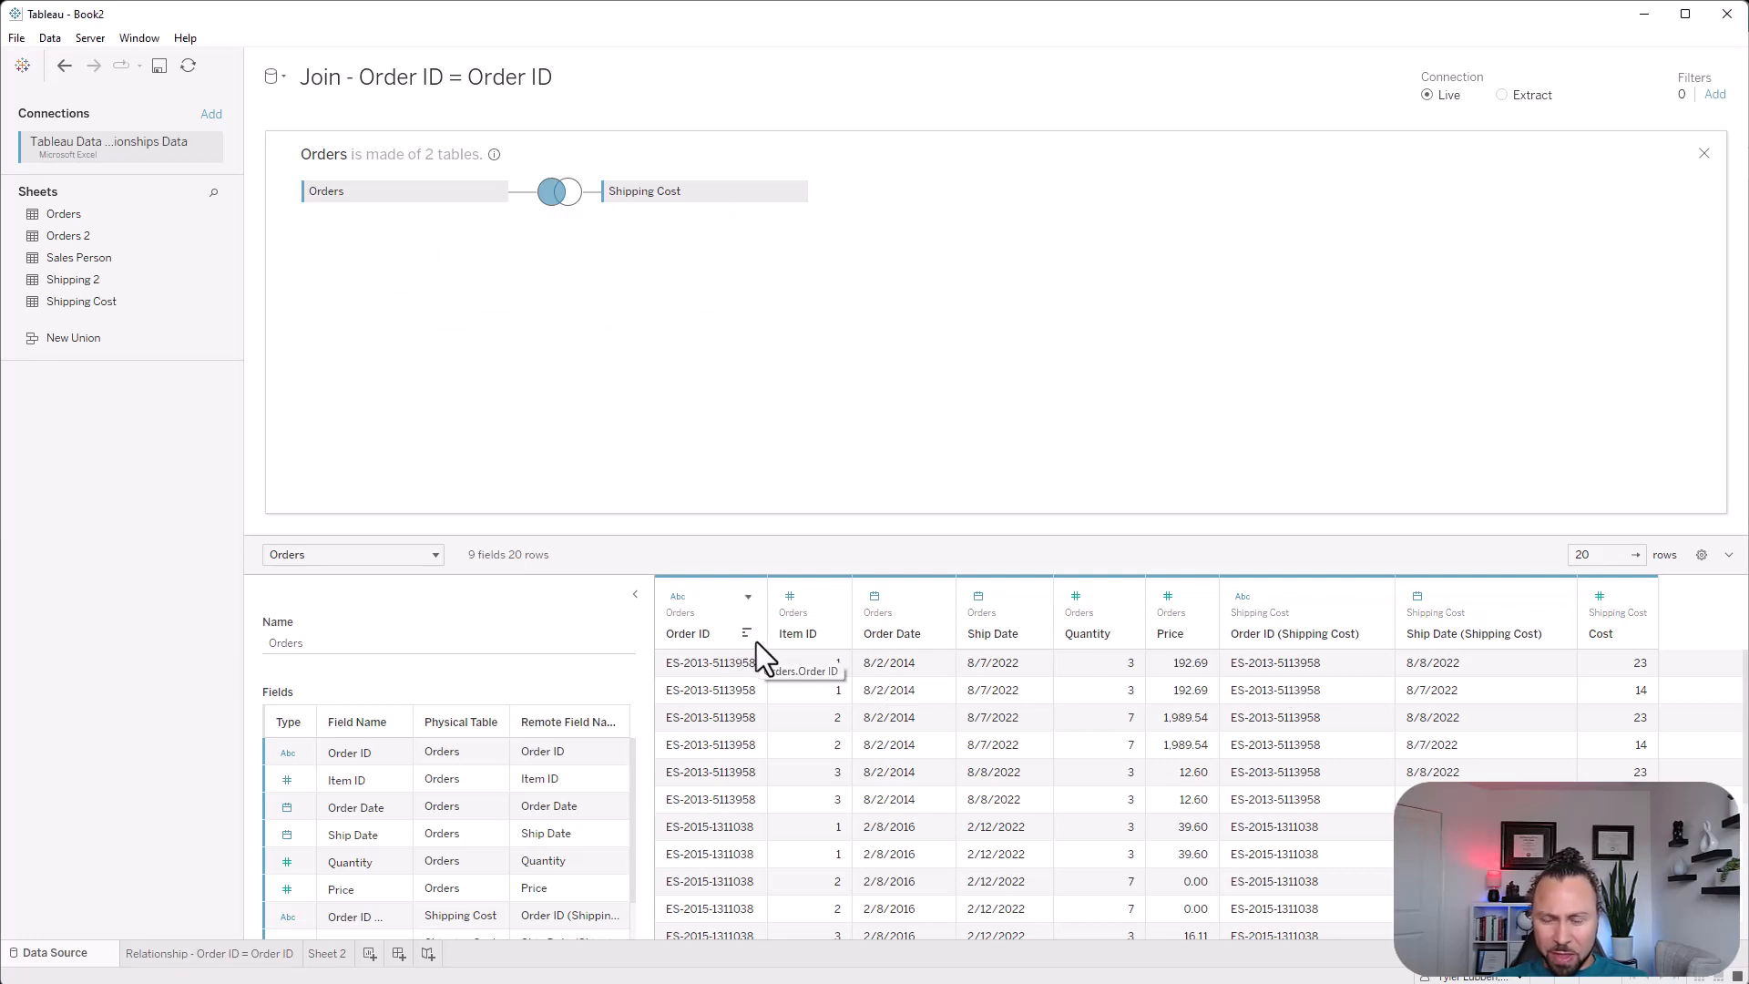
click(745, 633)
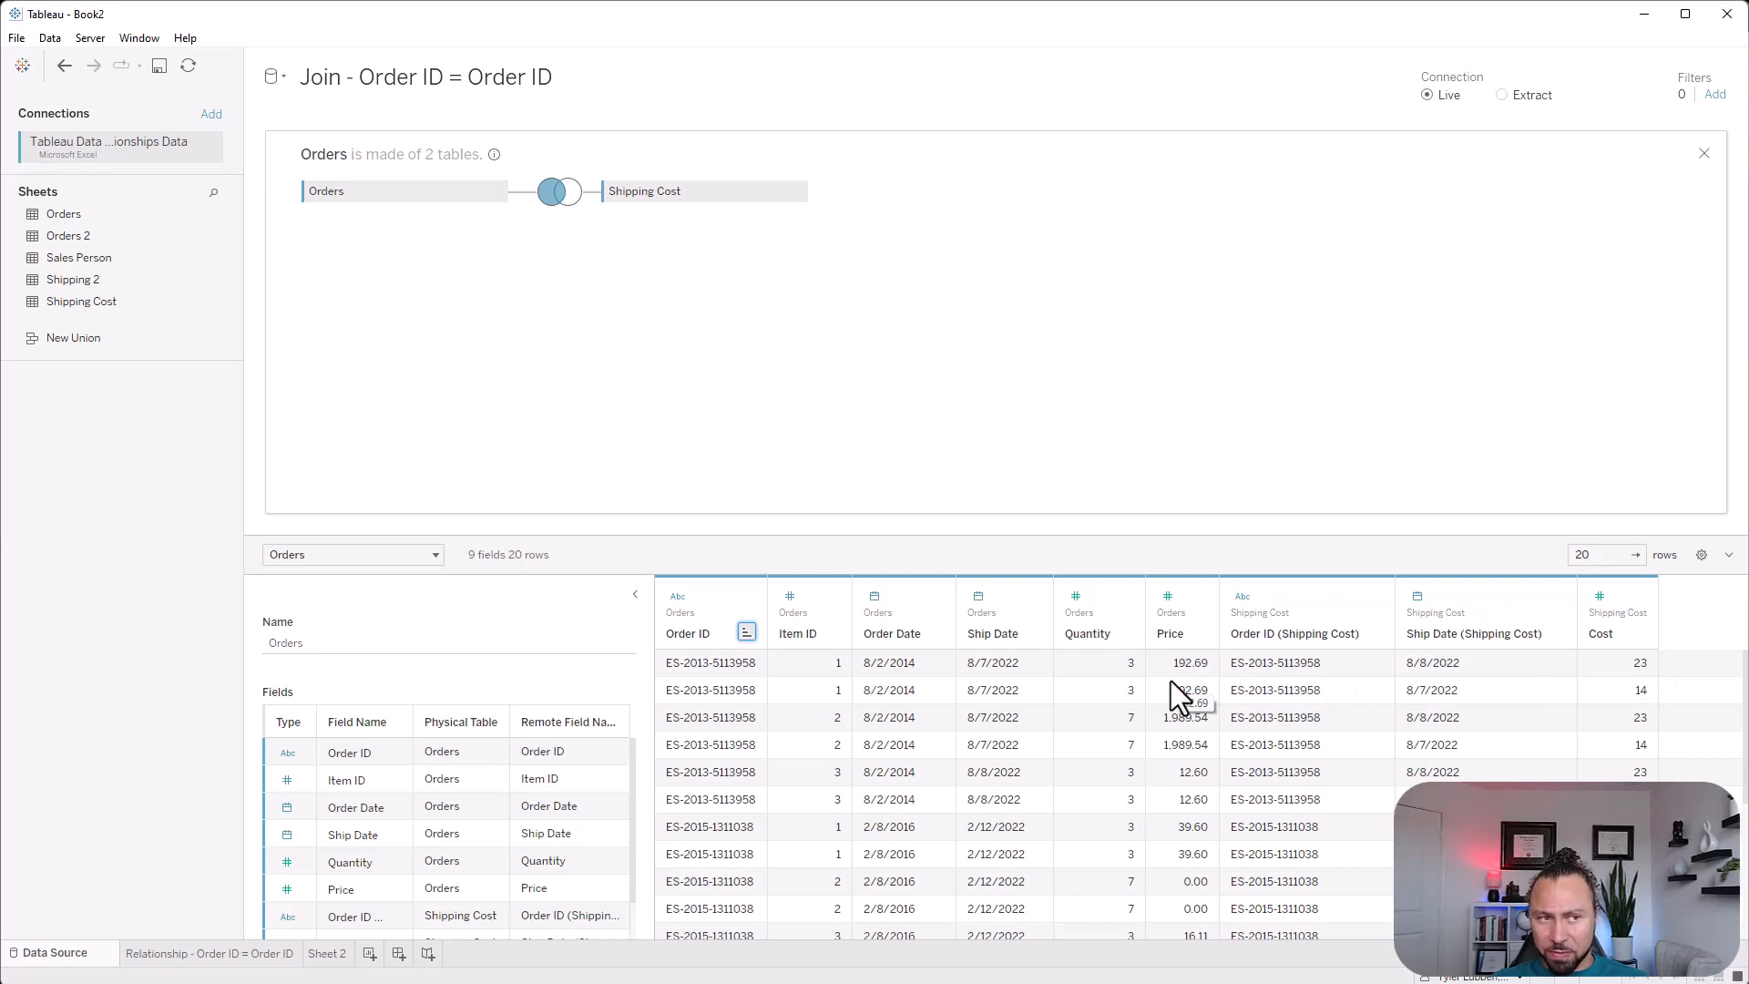
Rename Sheet 2 as "Join - Order ID = Order ID"
double_click(326, 953)
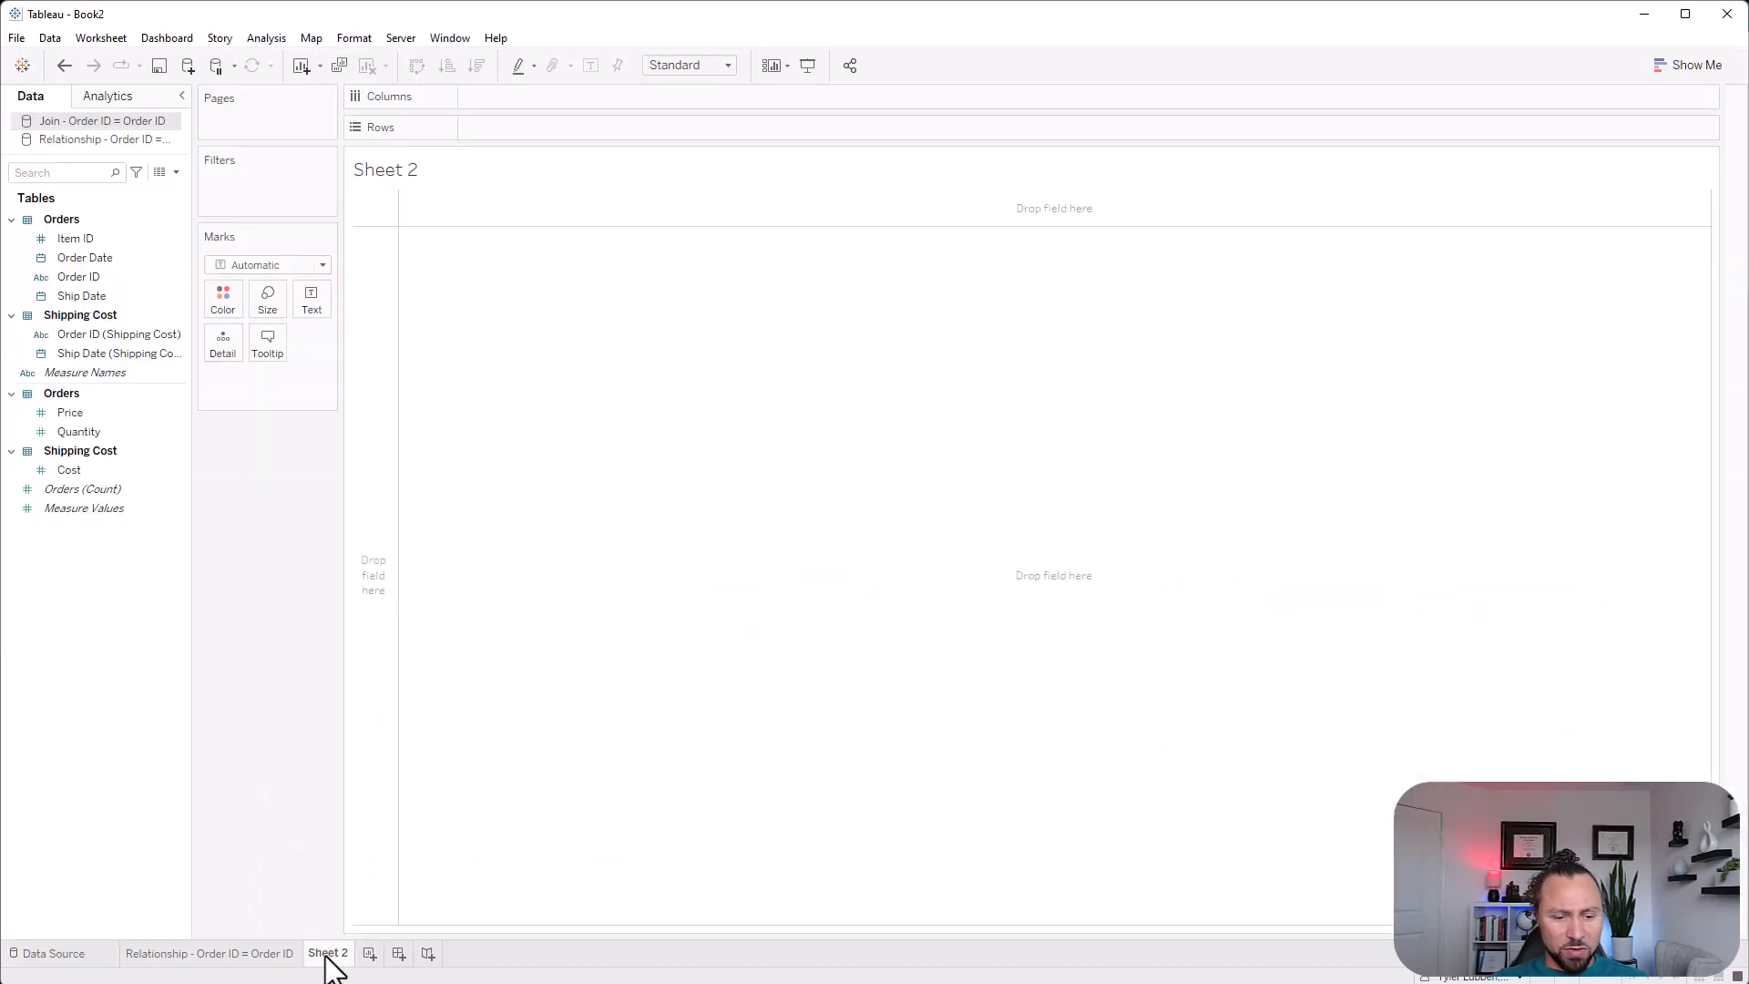
text(Join - Order ID = Order ID)
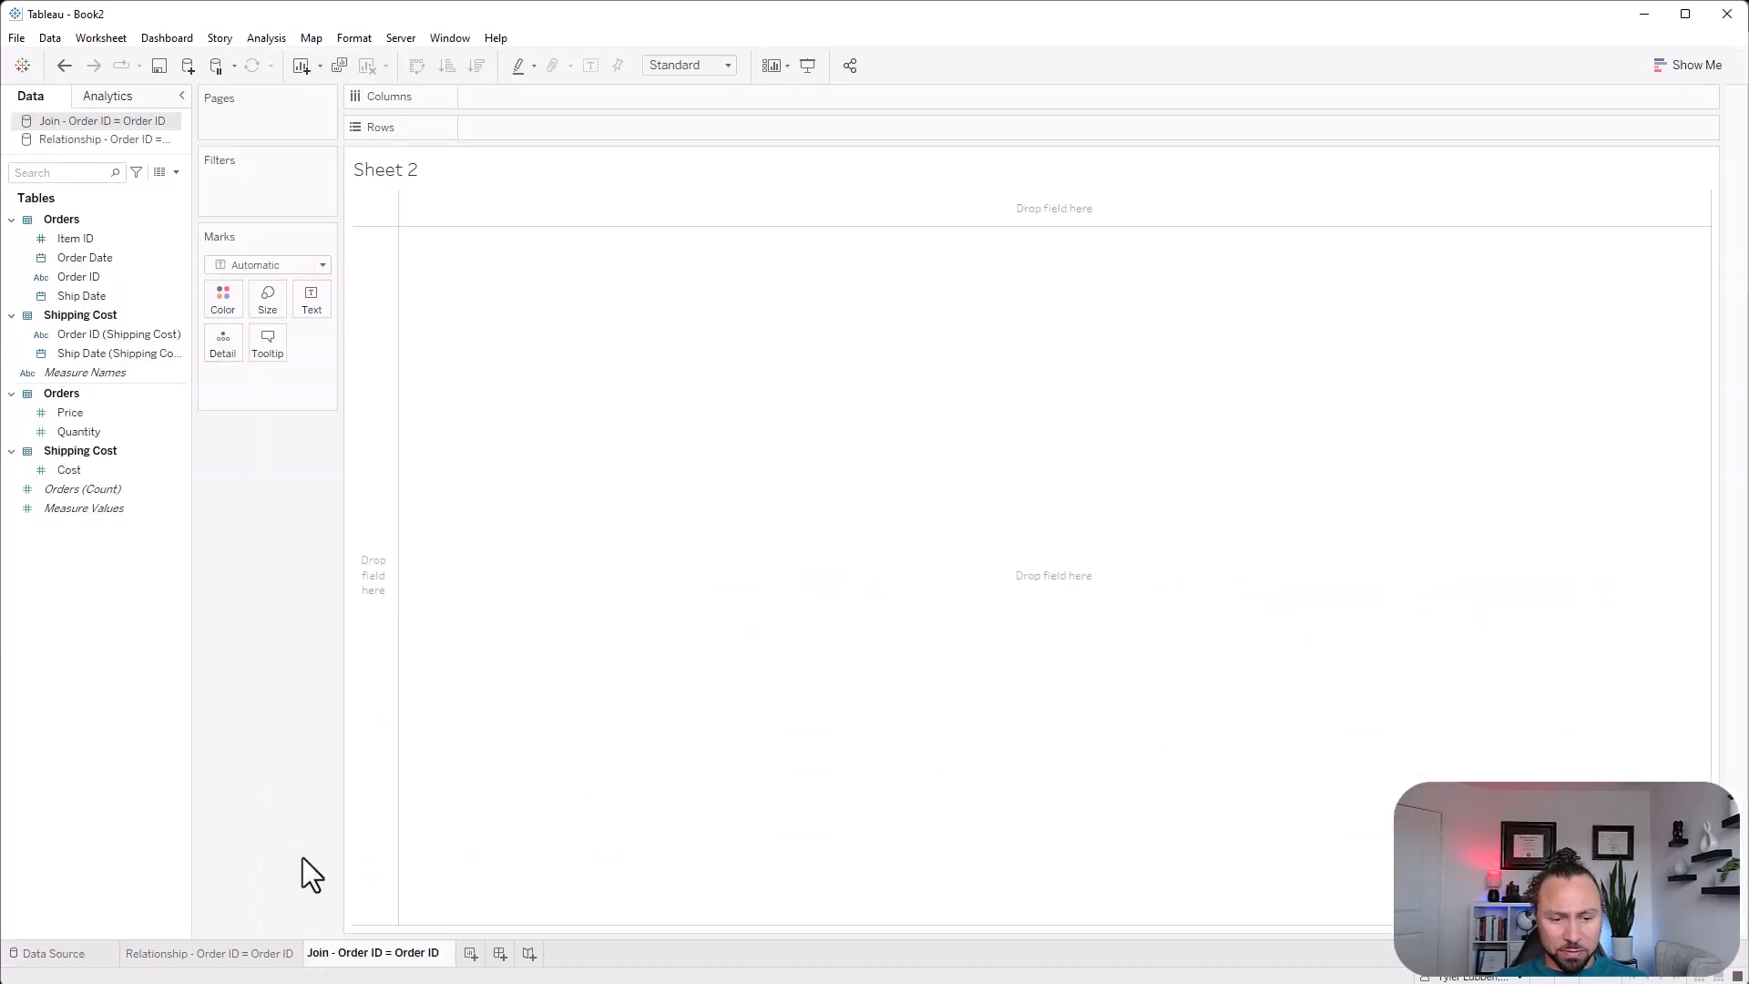
key(Return)
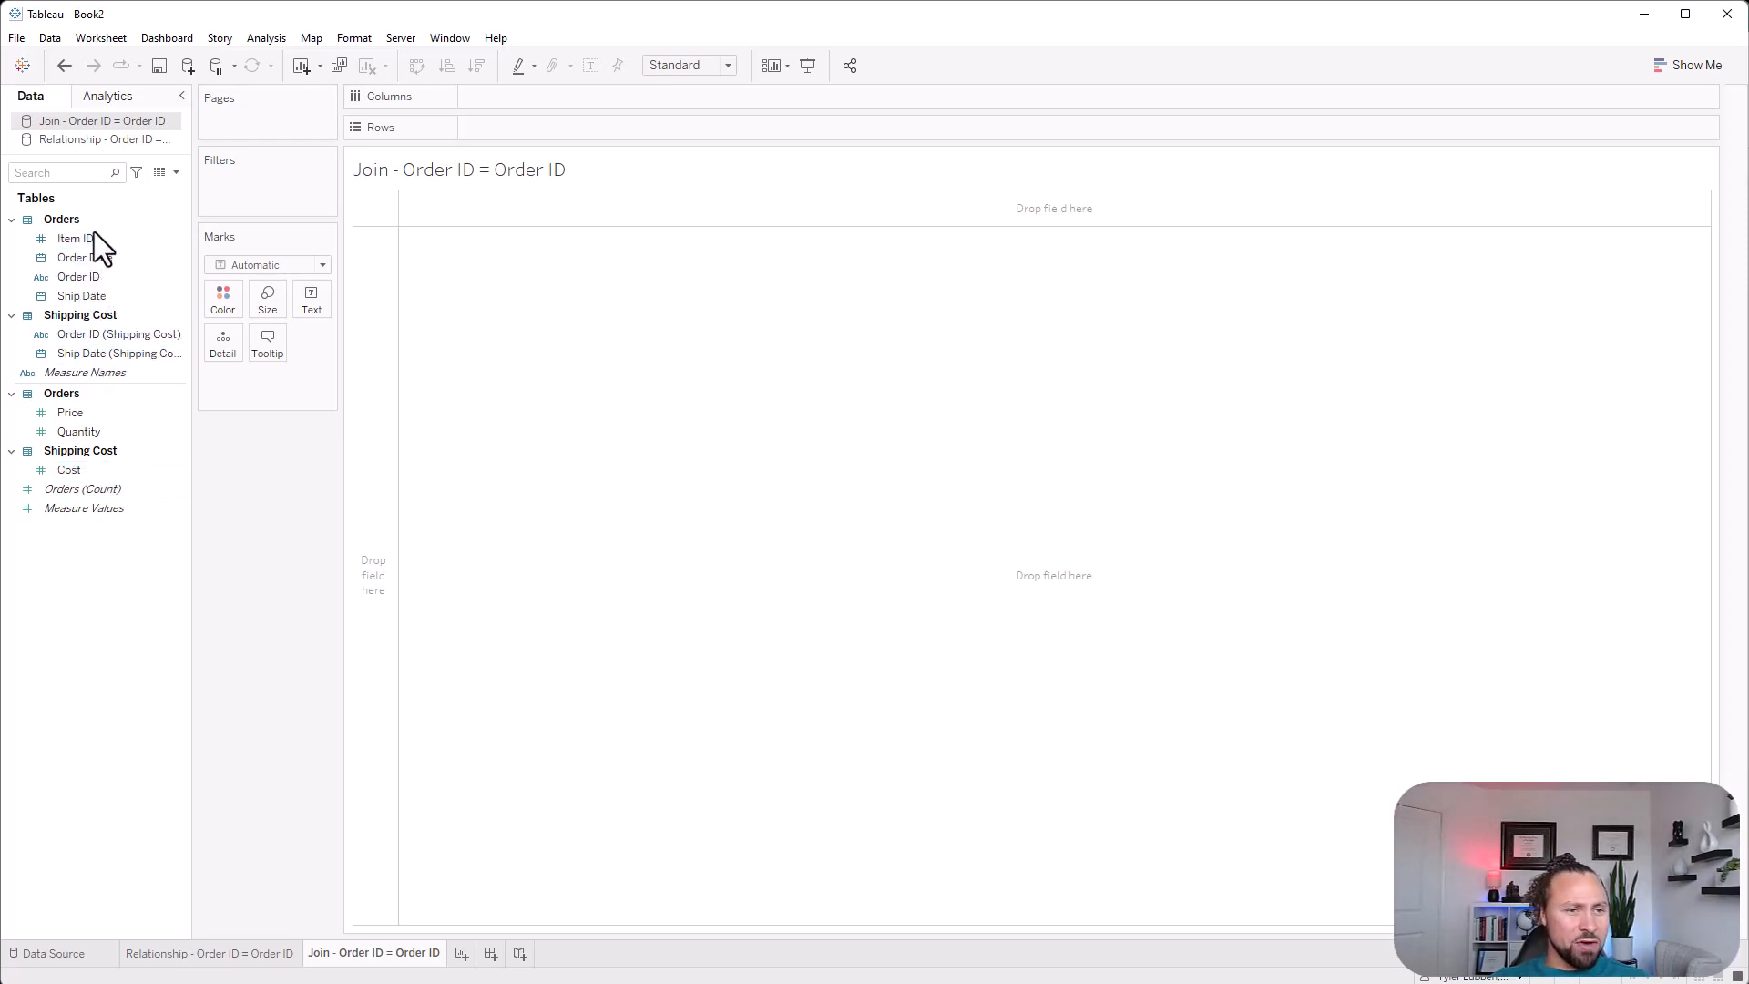
Build a text table from the join data source with Order ID as rows and the sums of Price and Cost as values
drag(91, 276, 496, 150)
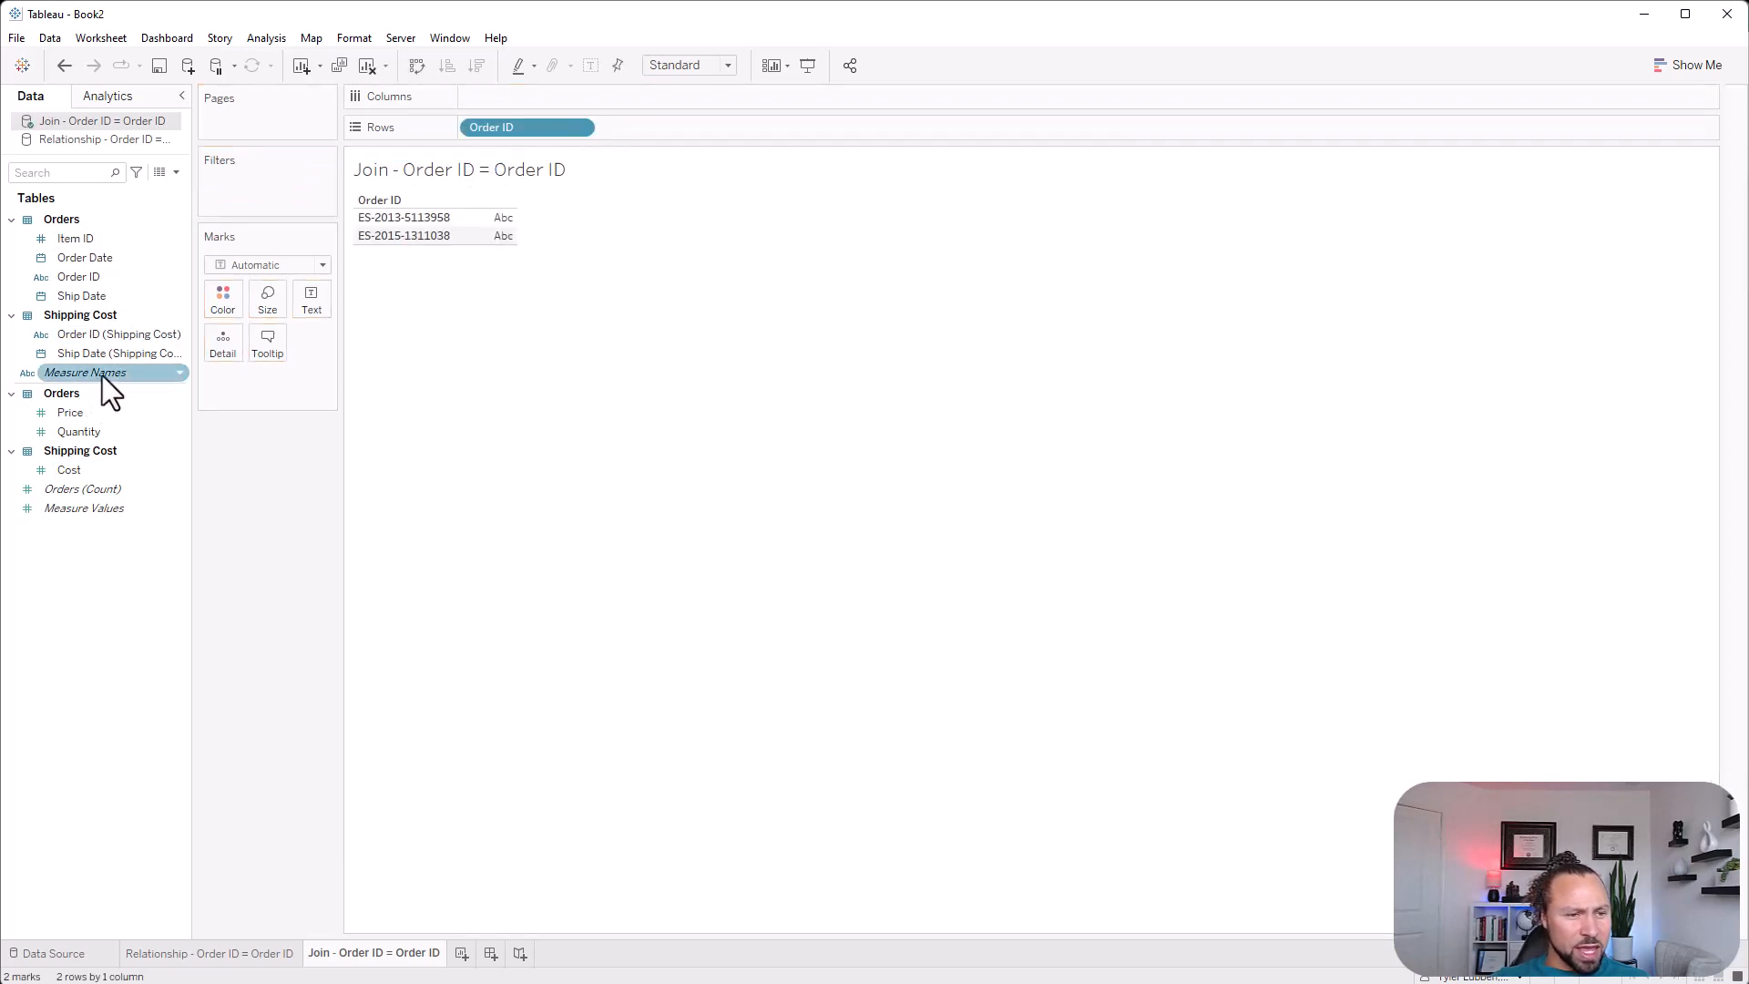
click(84, 428)
drag(84, 419, 495, 228)
drag(70, 469, 492, 226)
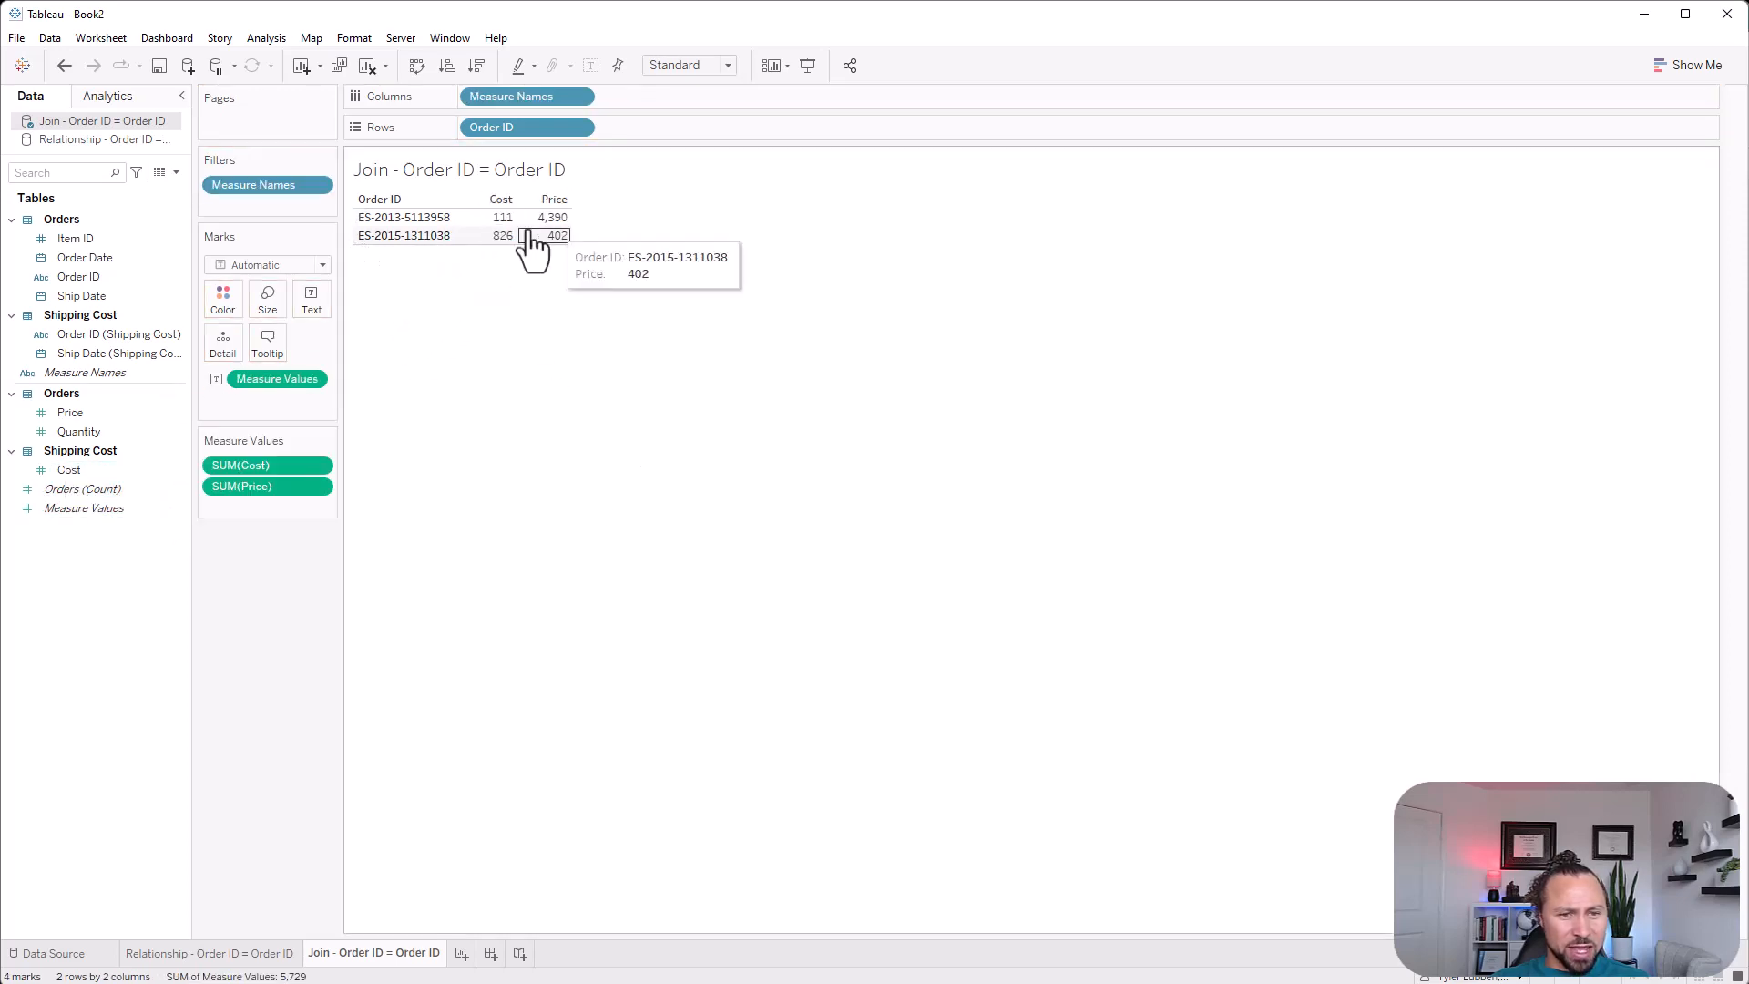
Compare Cost and Price per order between the relationship worksheet and the join worksheet
click(273, 953)
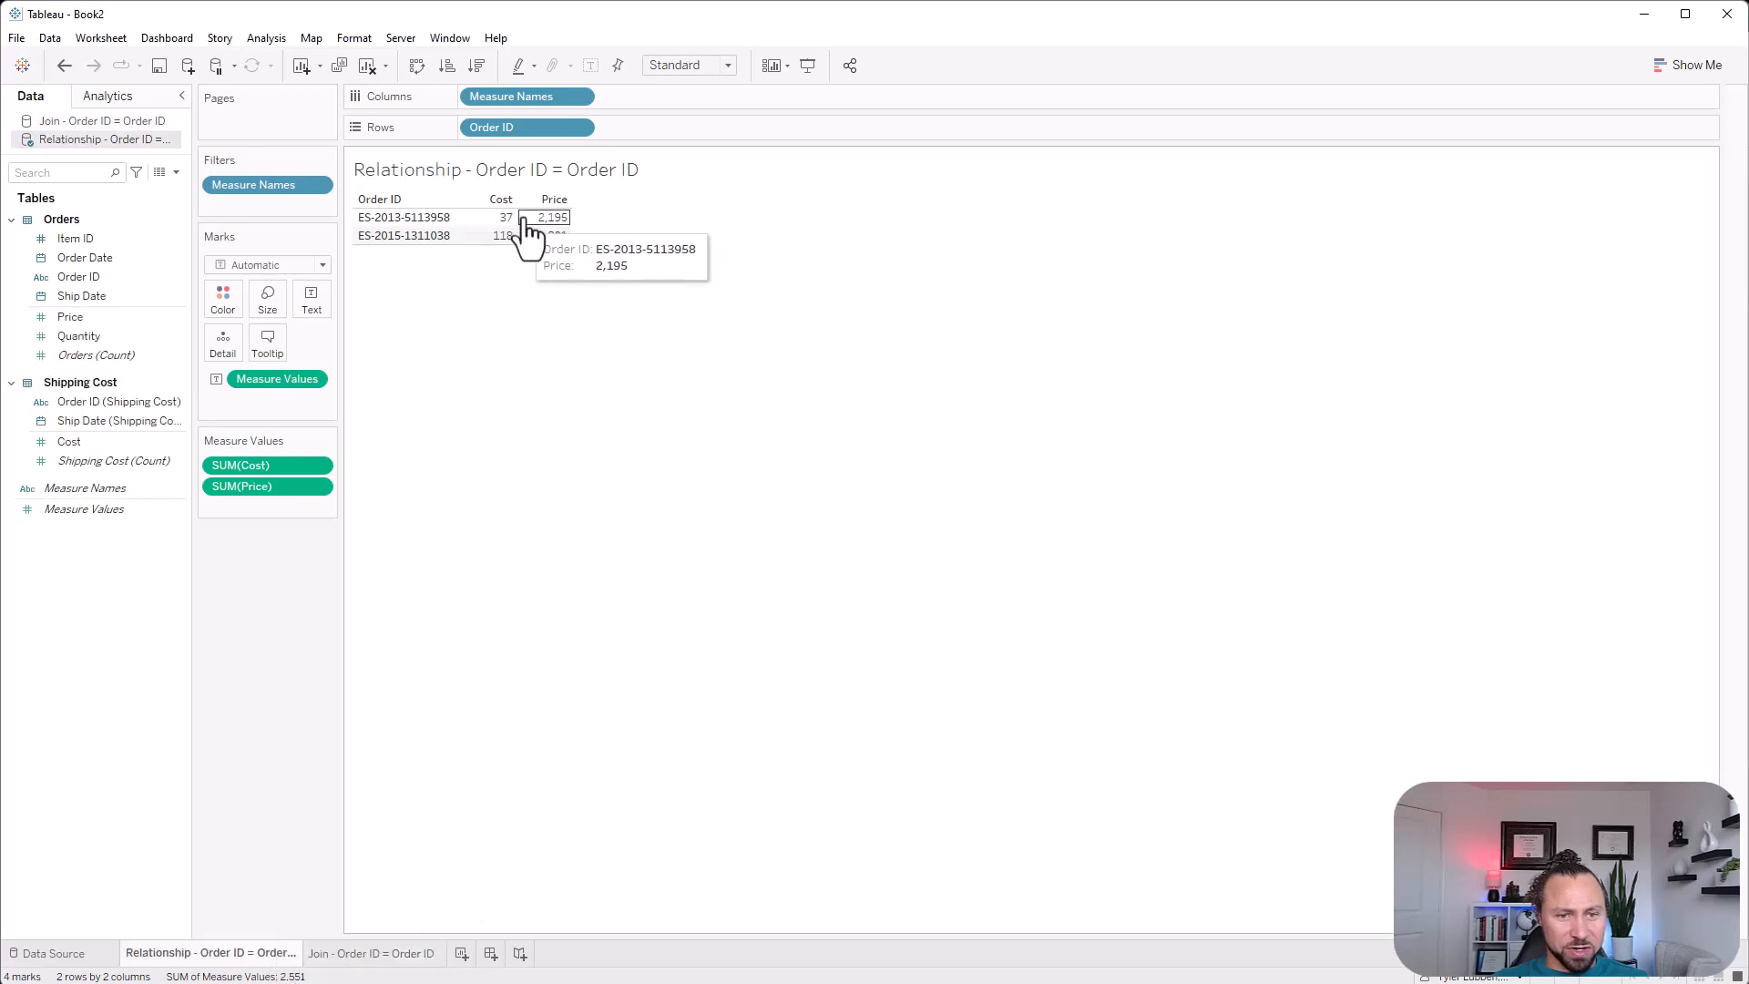
click(403, 952)
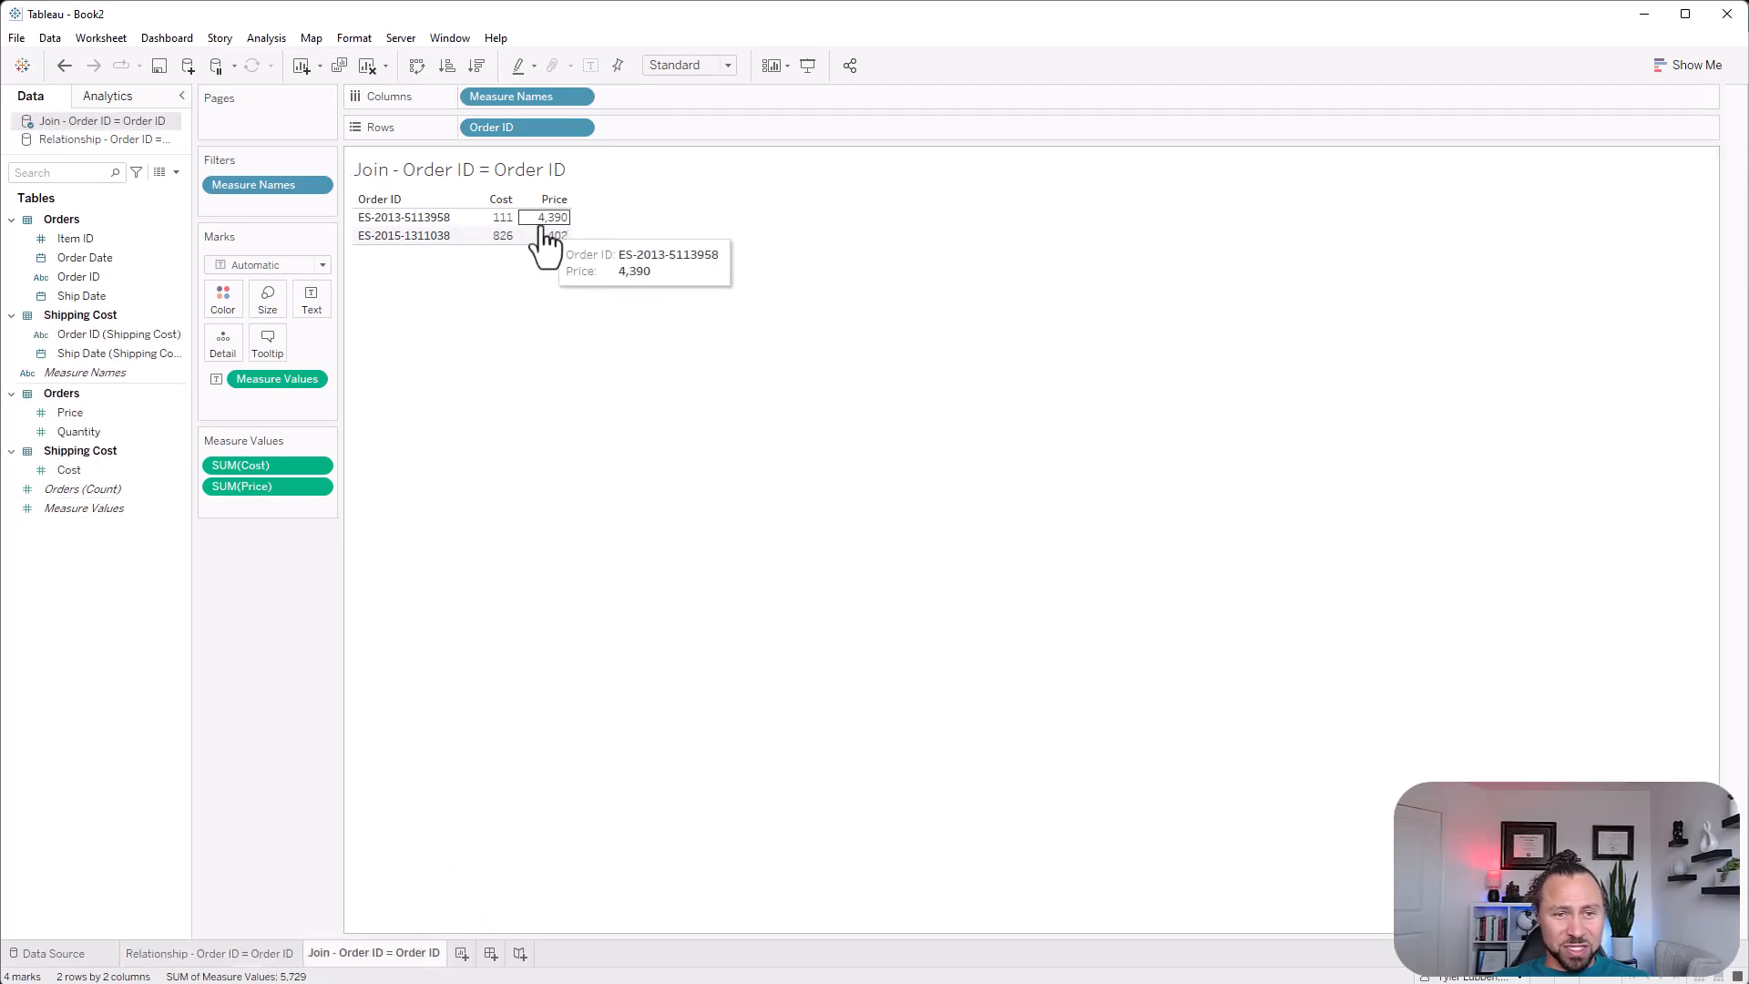
mouse_move(526, 238)
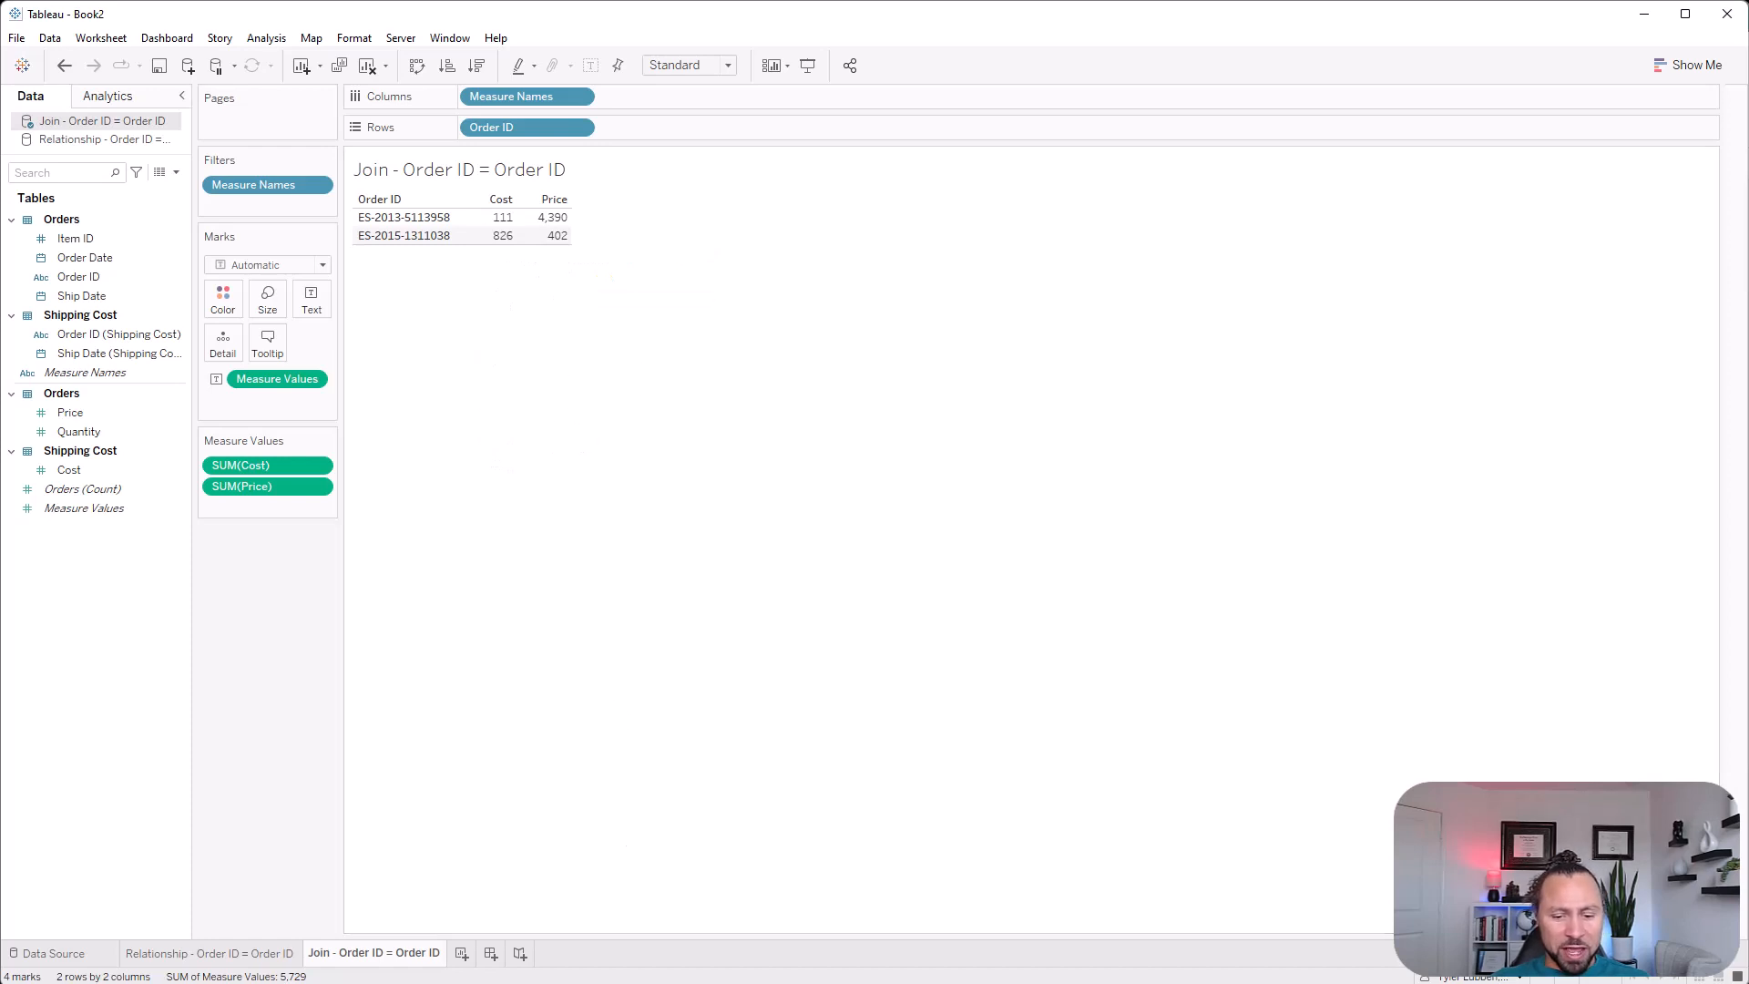
Switch to the Excel source workbook and compare the first order's rows in the Shipping Cost and Orders sheets
key(alt+Tab)
click(195, 415)
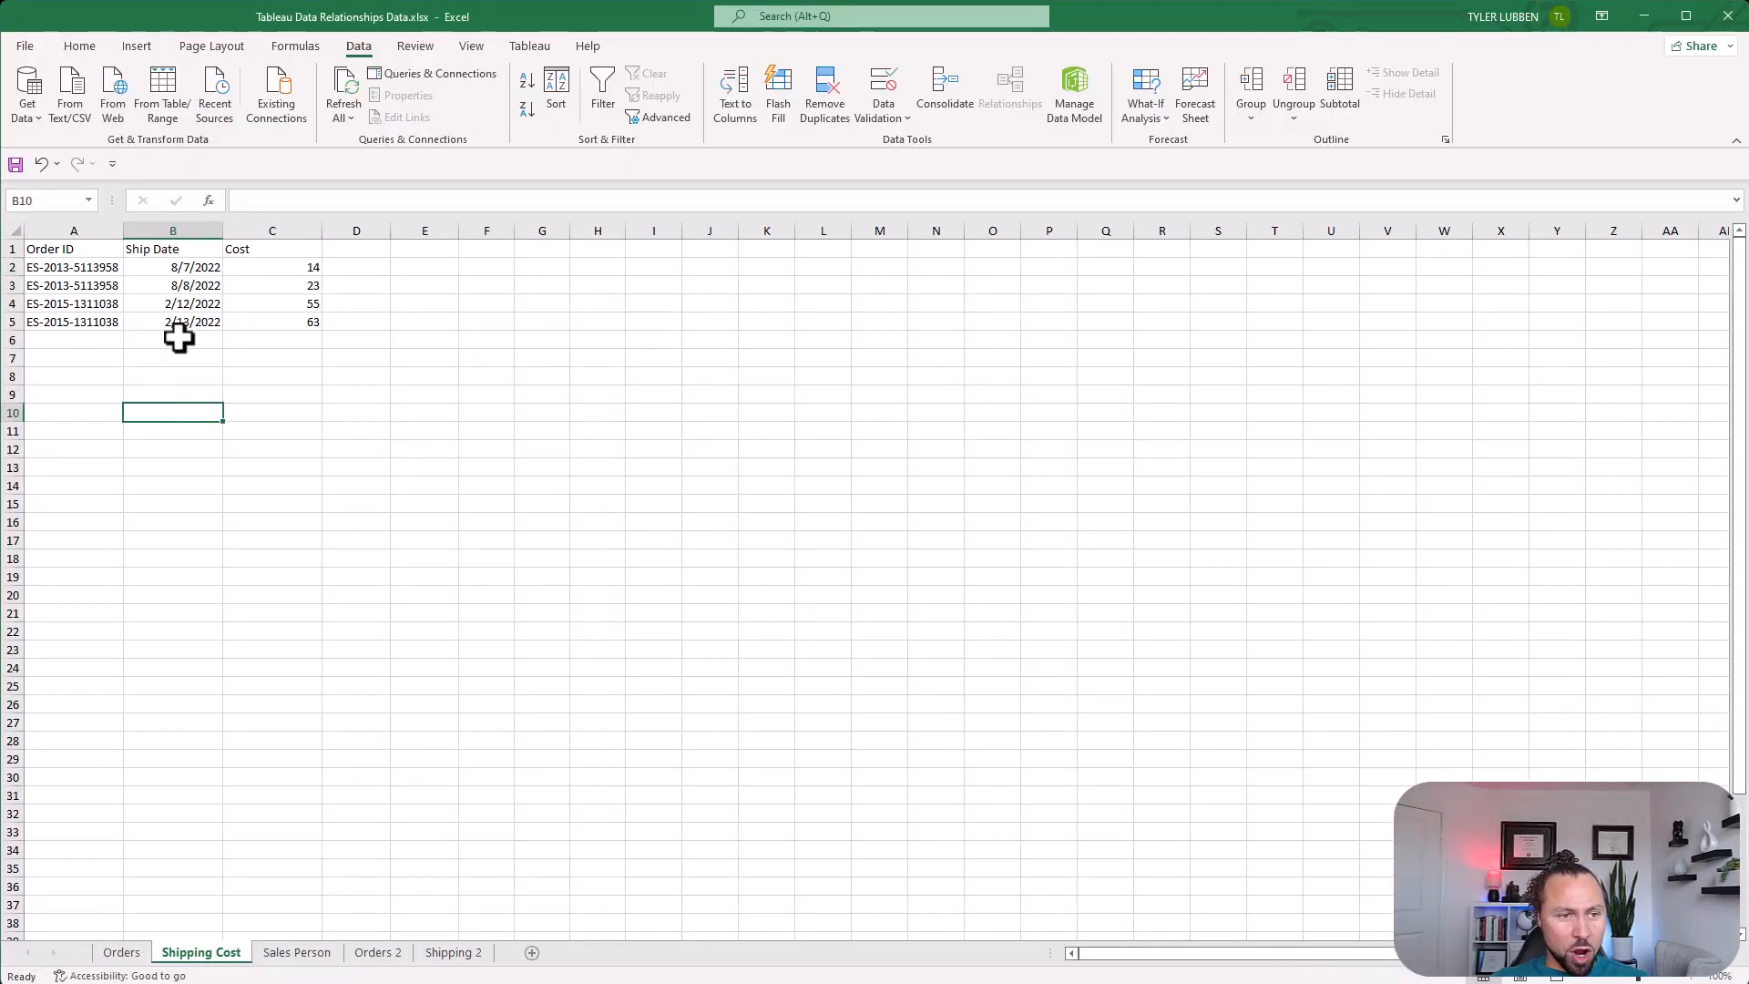
click(84, 268)
drag(98, 267, 105, 283)
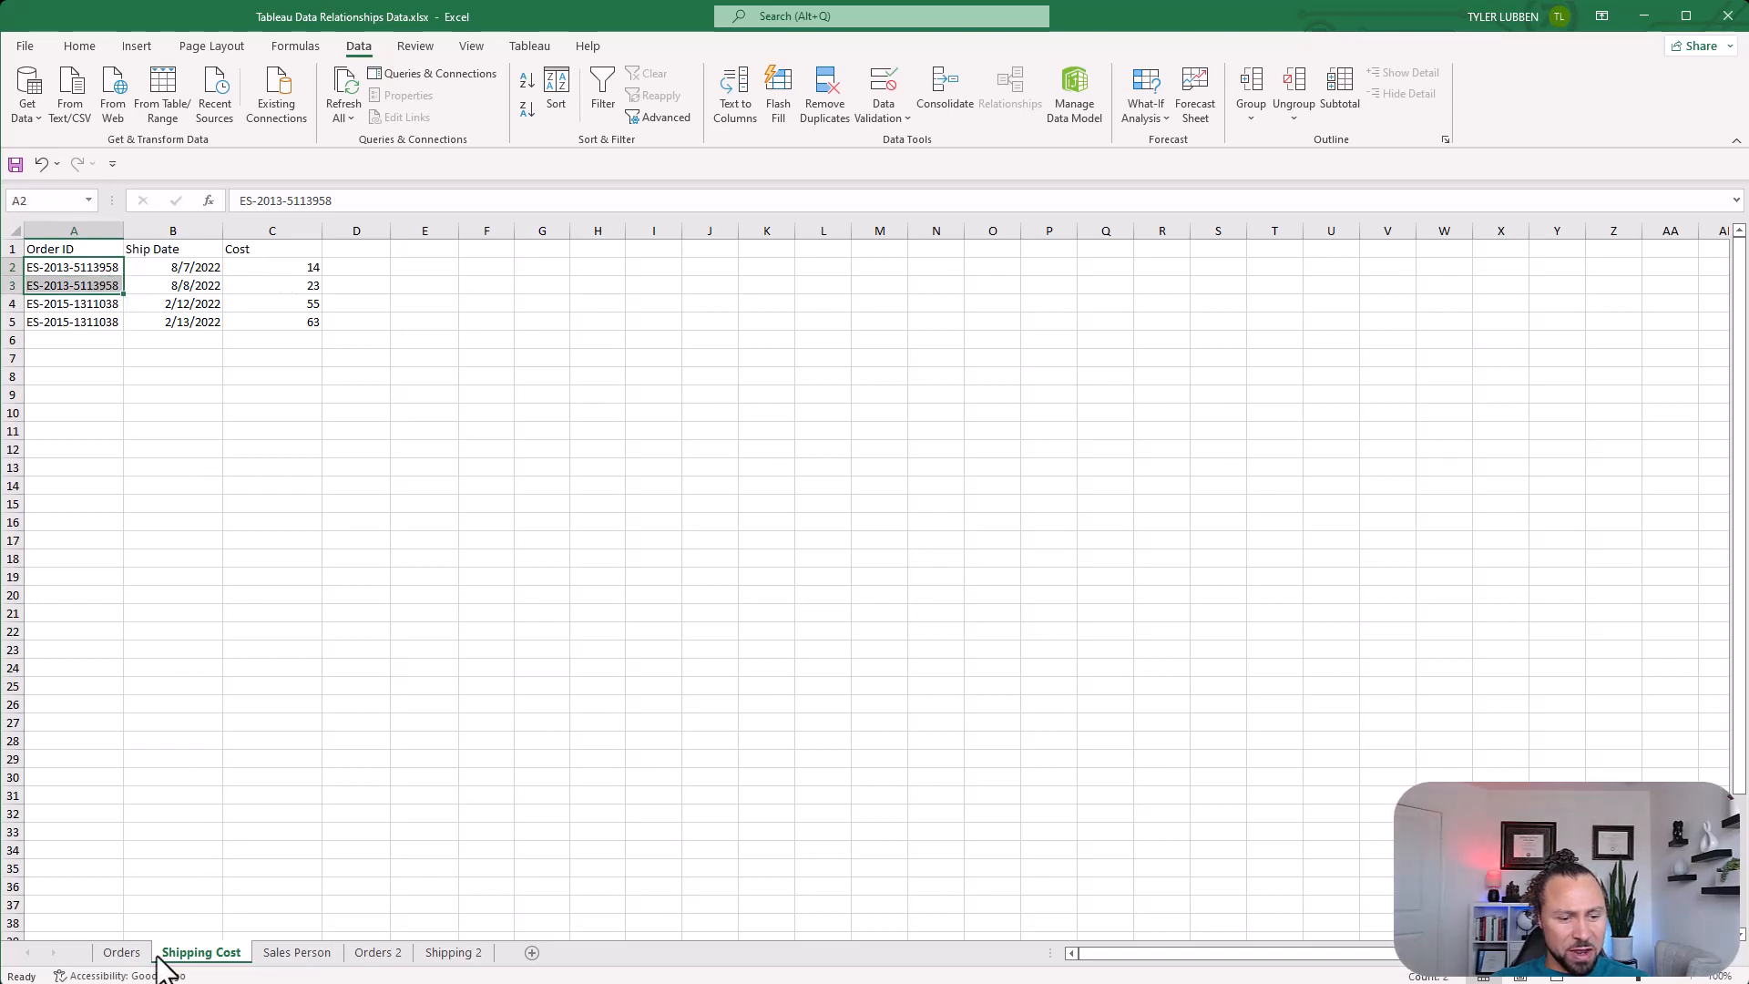
click(121, 952)
click(107, 267)
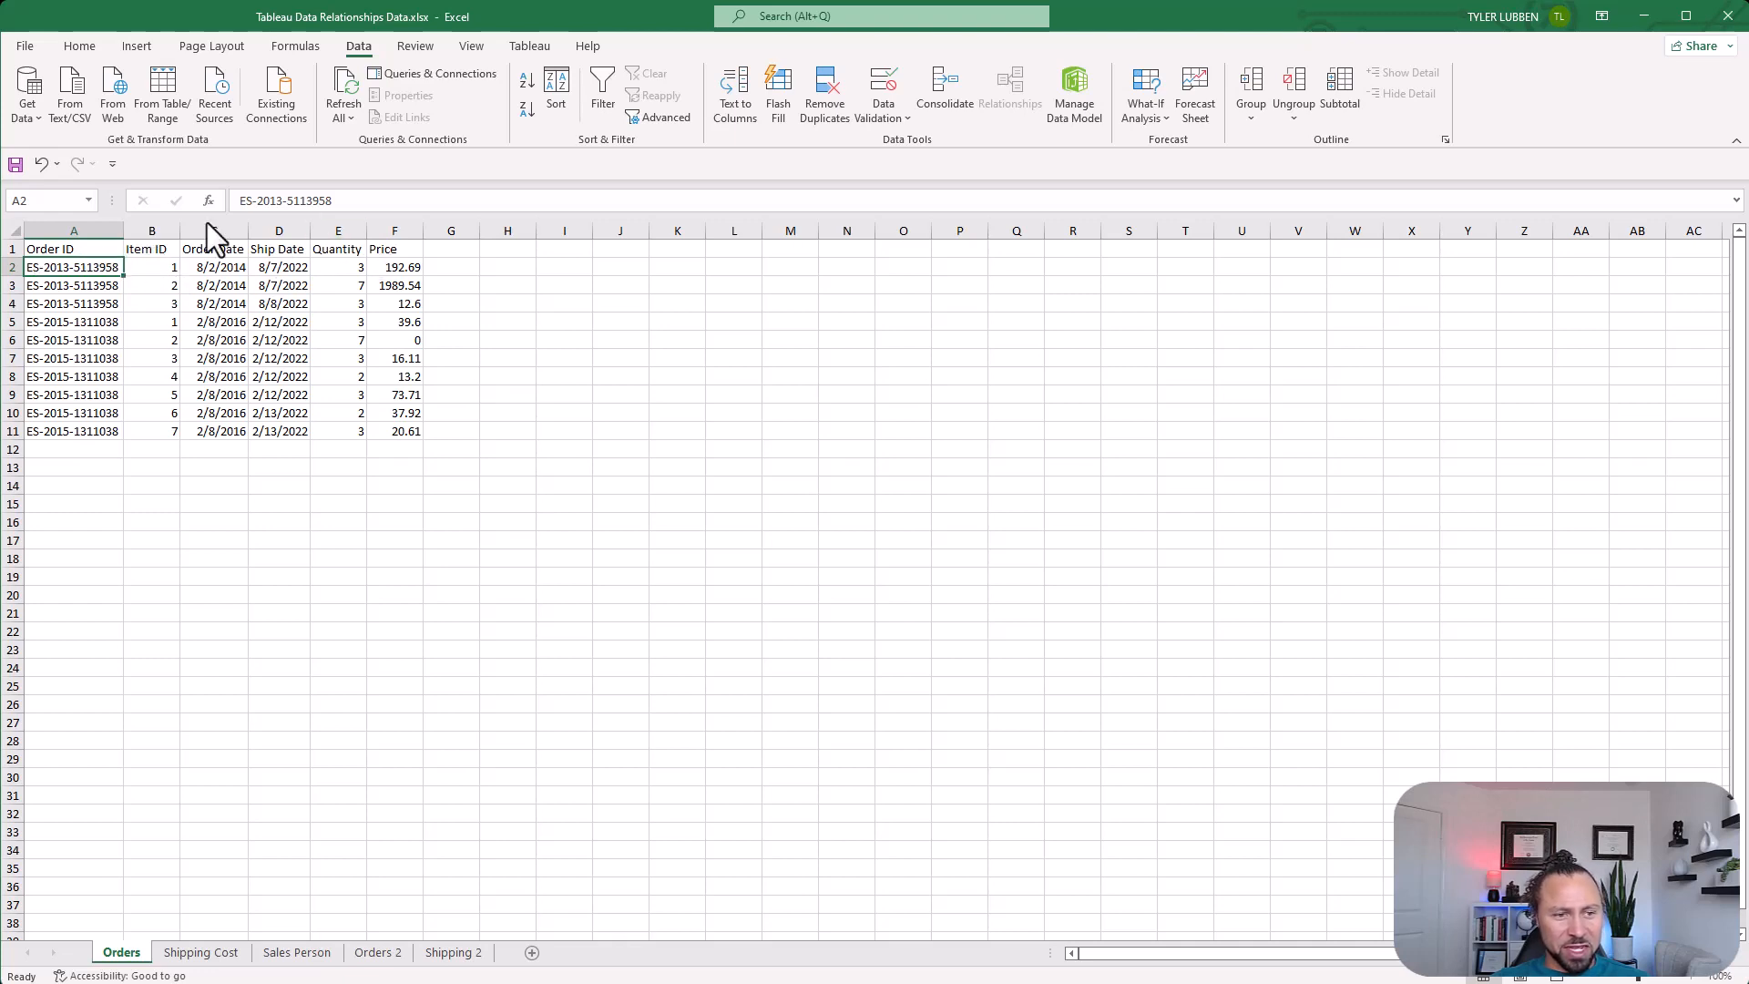
click(120, 288)
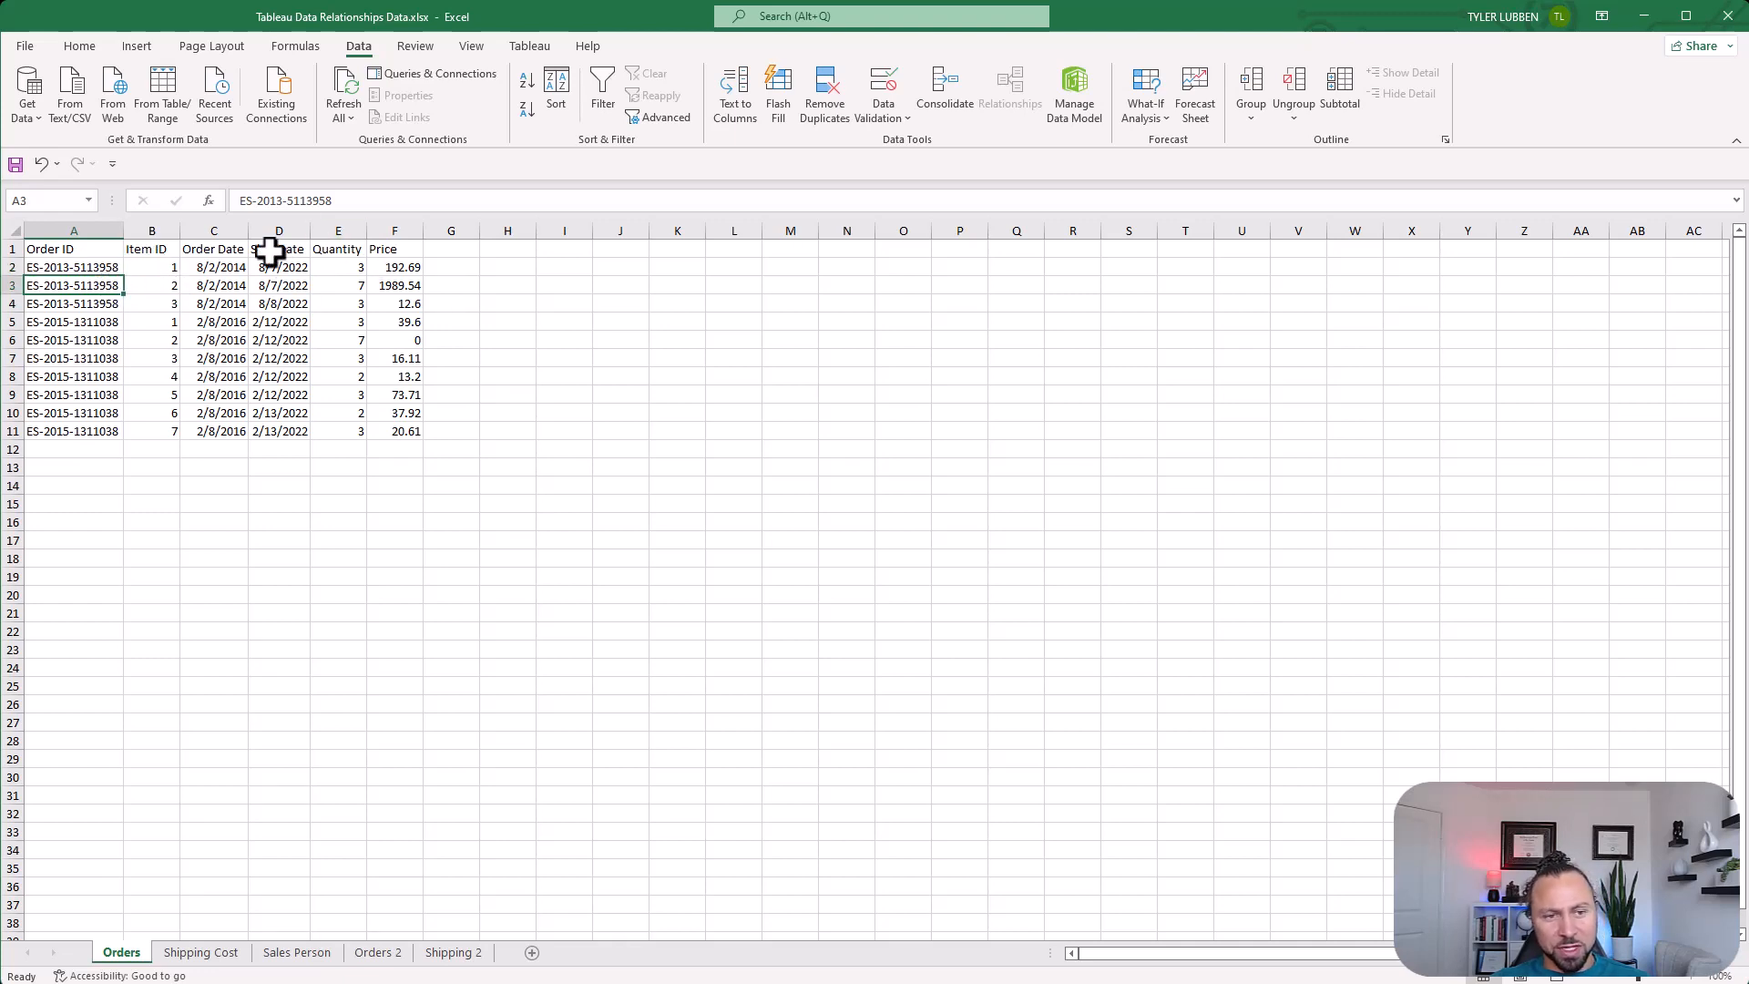
click(239, 955)
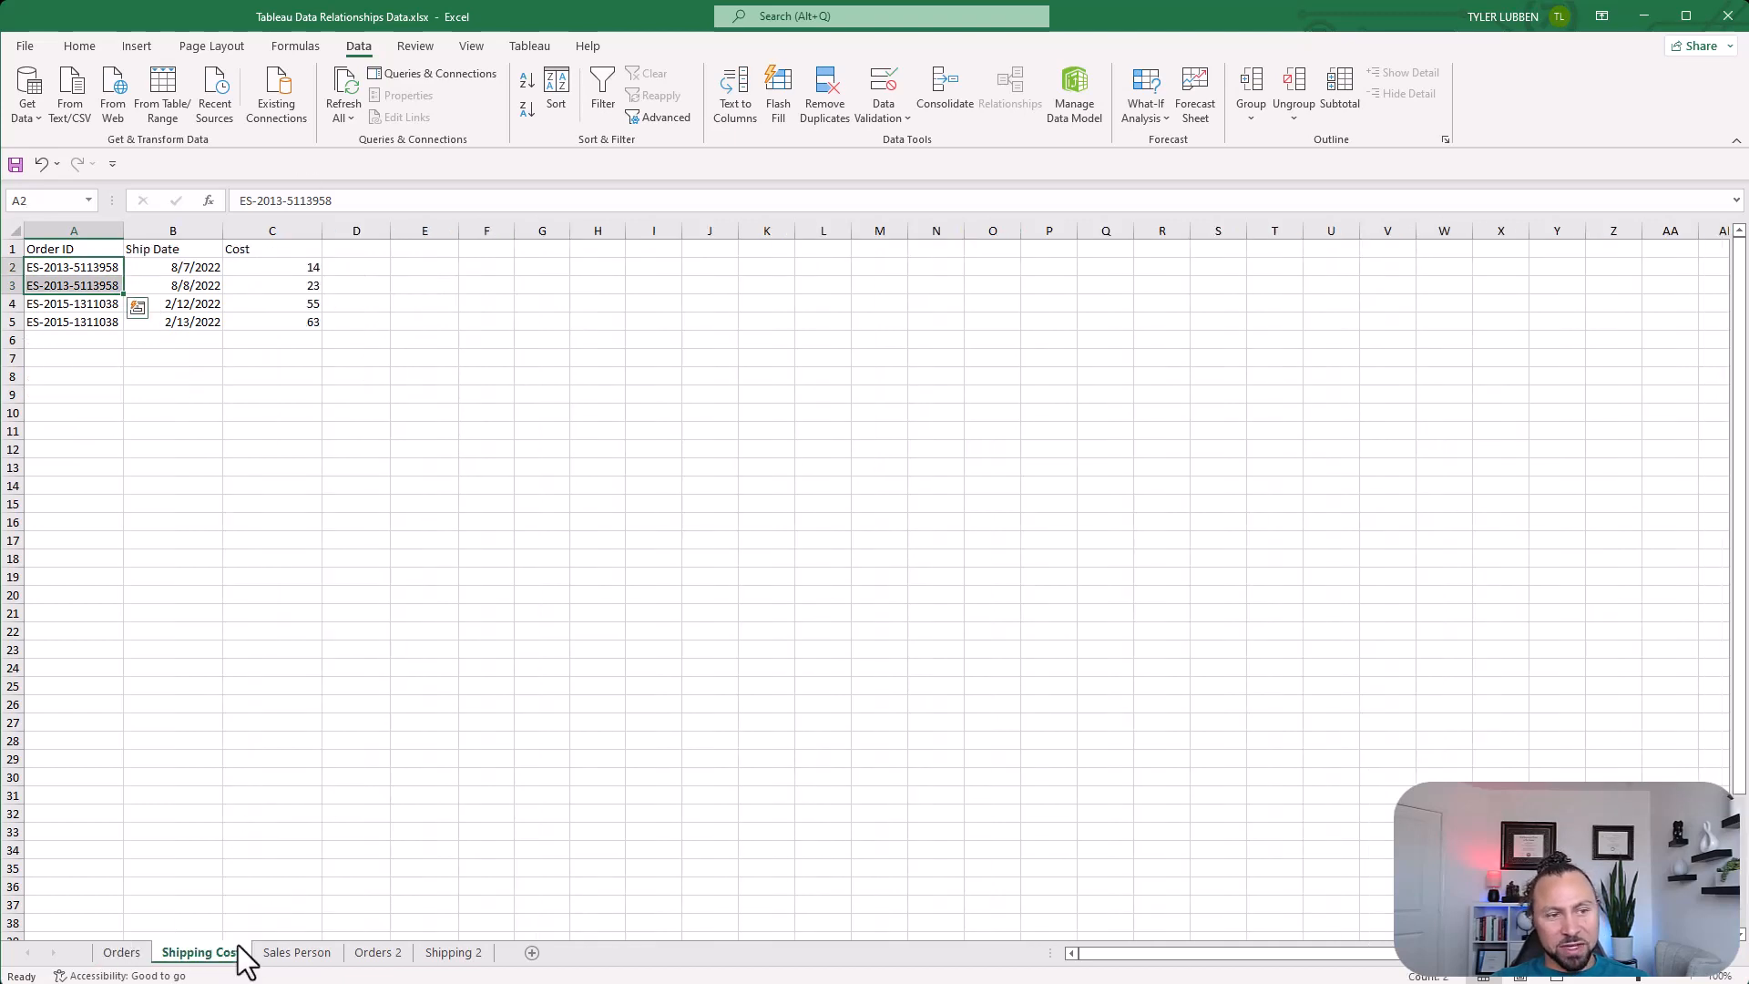
click(341, 375)
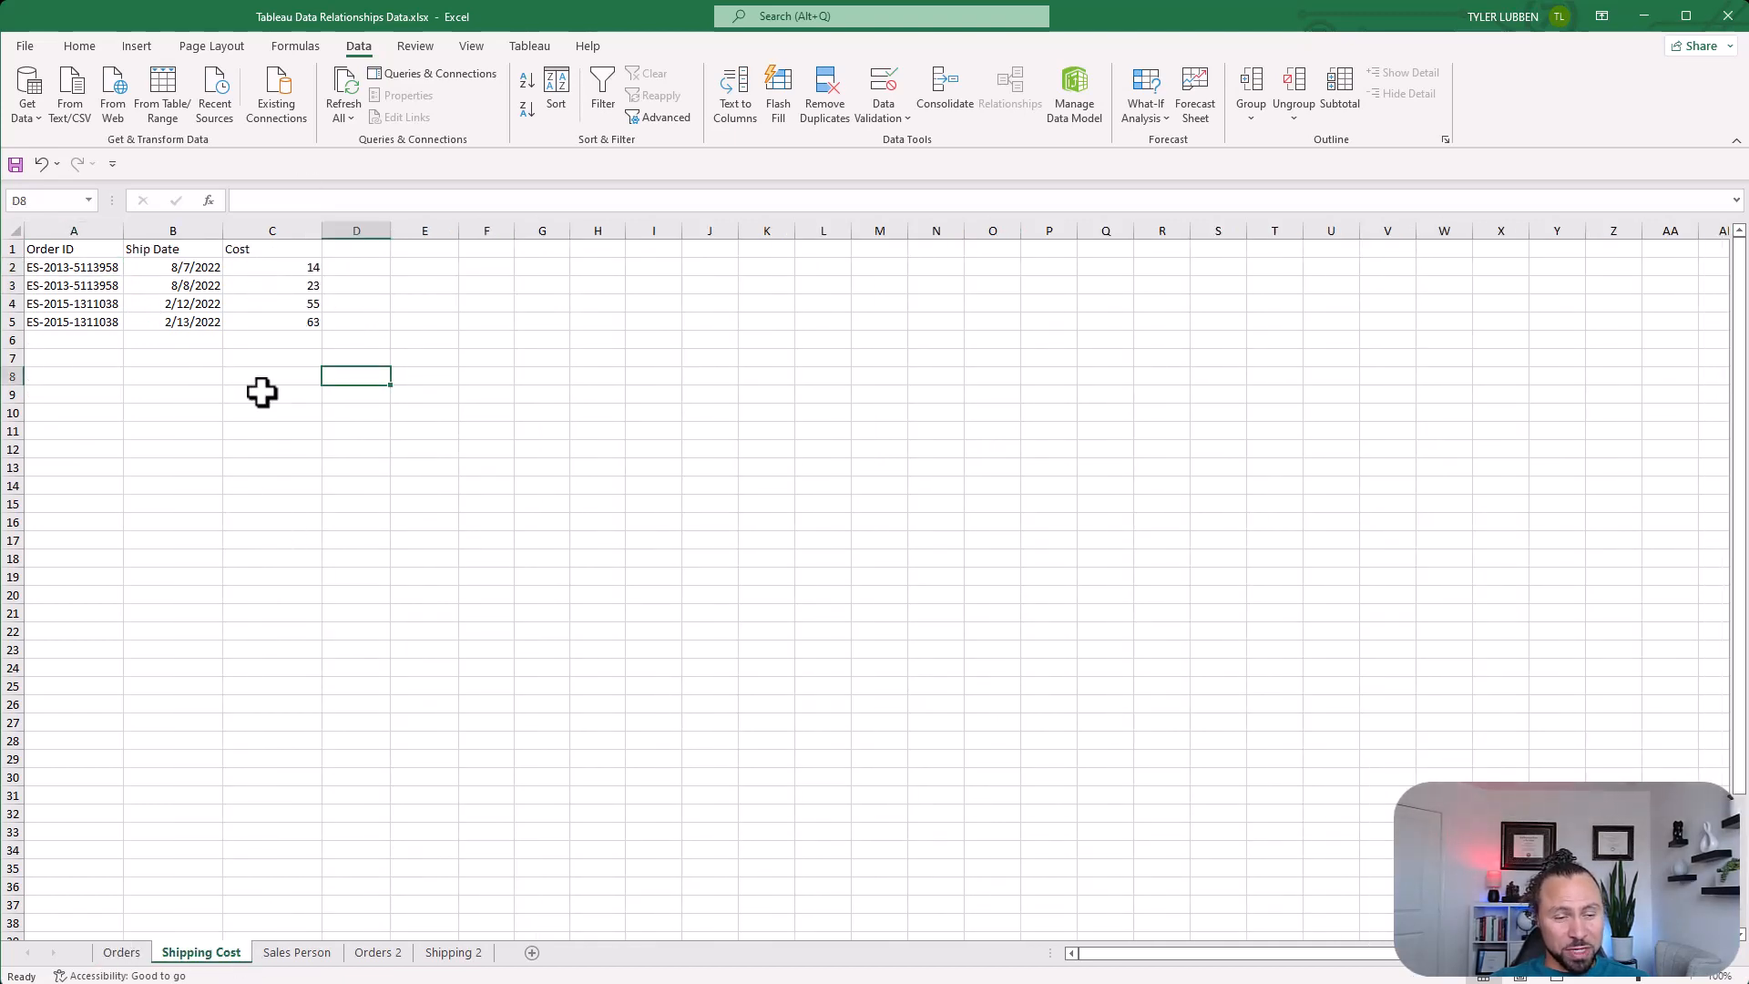
click(280, 288)
click(127, 954)
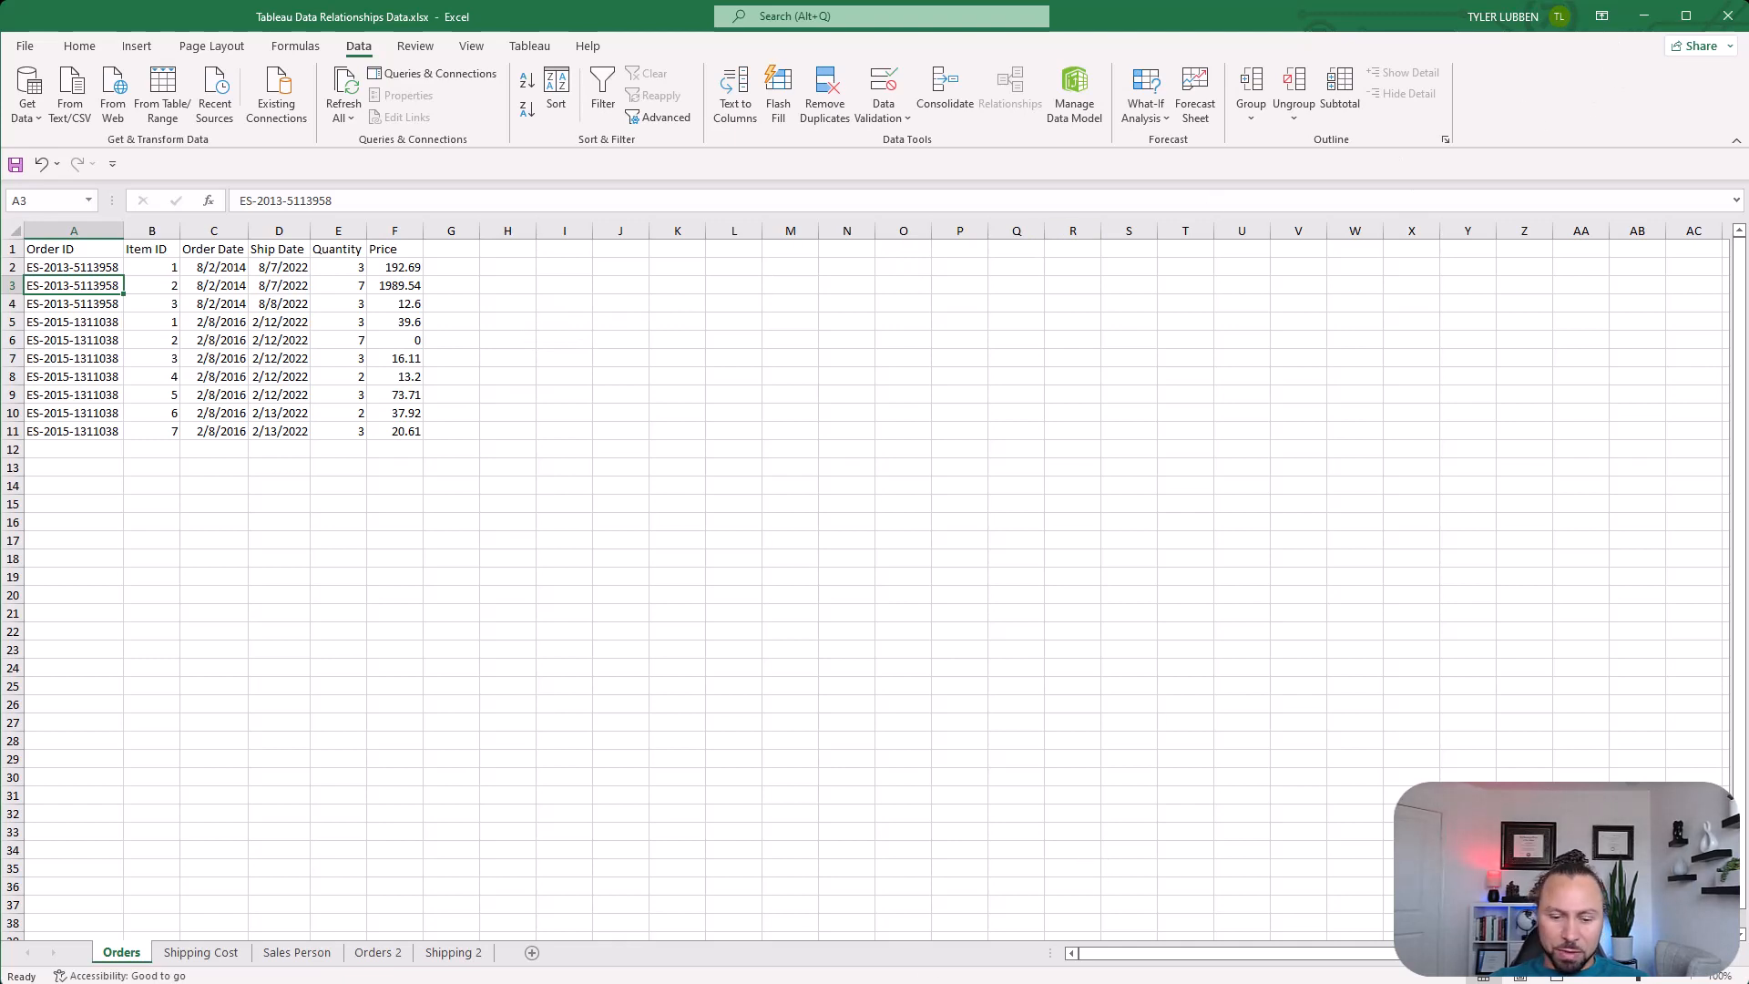
Switch to Tableau and, on a new worksheet, show Price and then Cost per Order ID from the "Relationship - Order ID = Order ID" data source
mouse_move(868, 983)
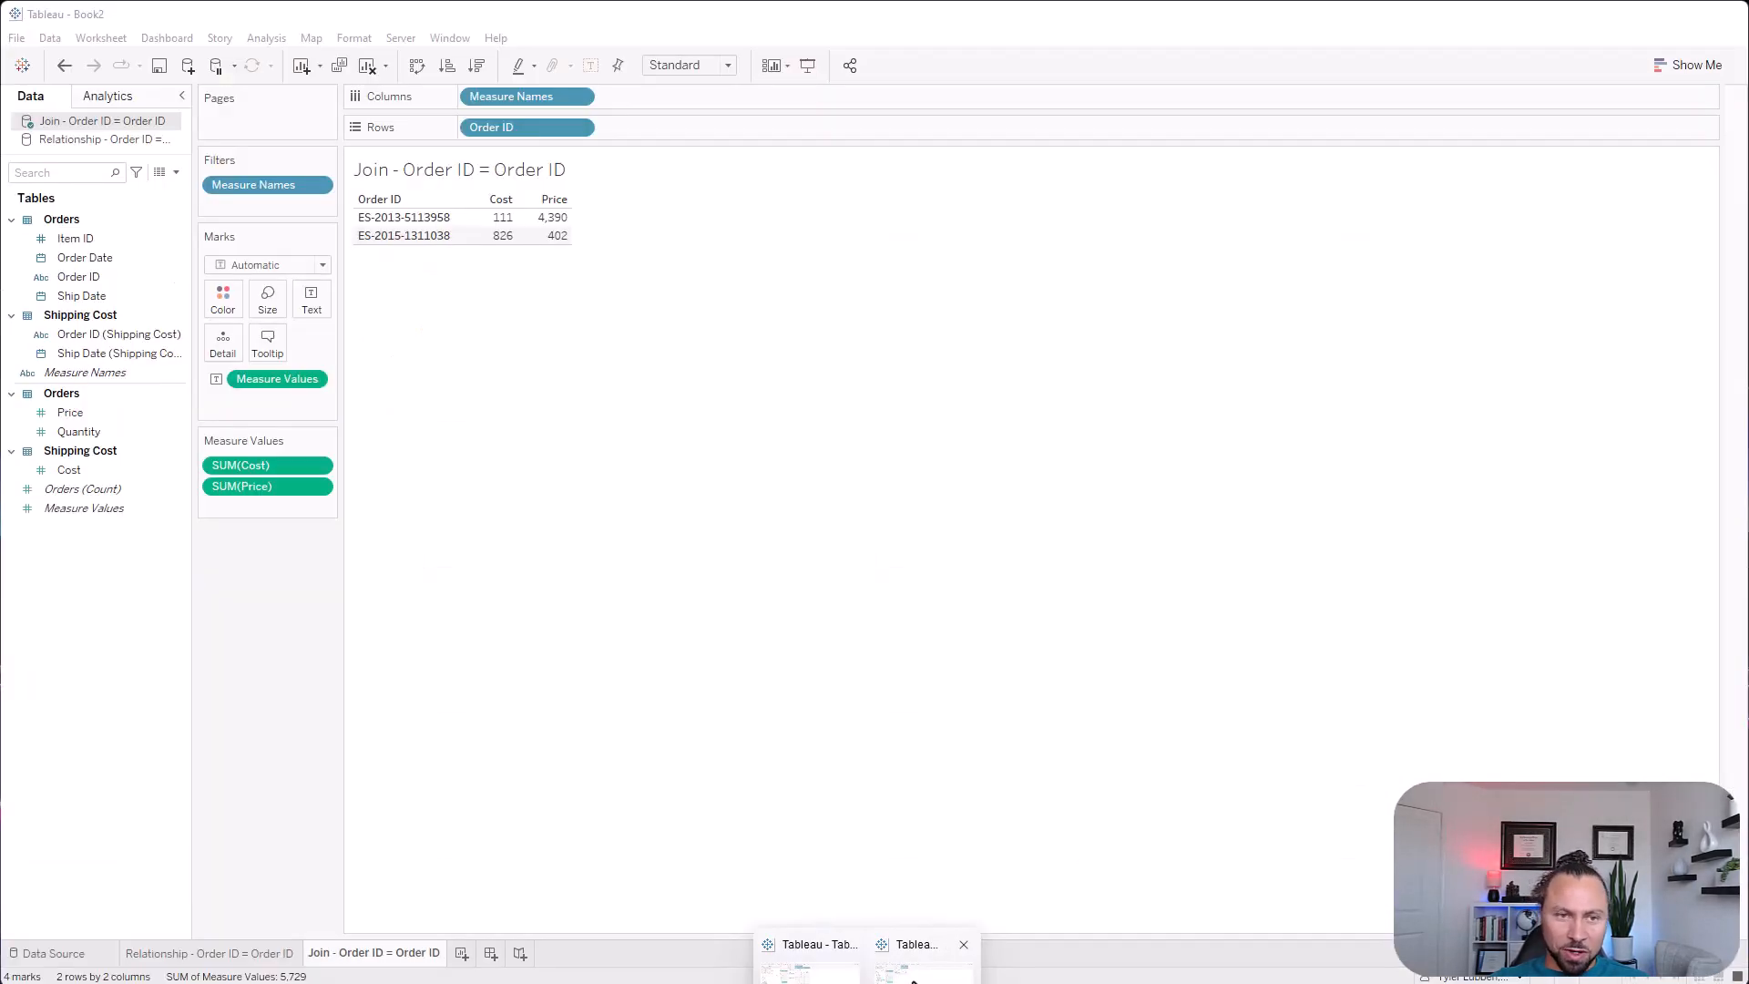
click(914, 979)
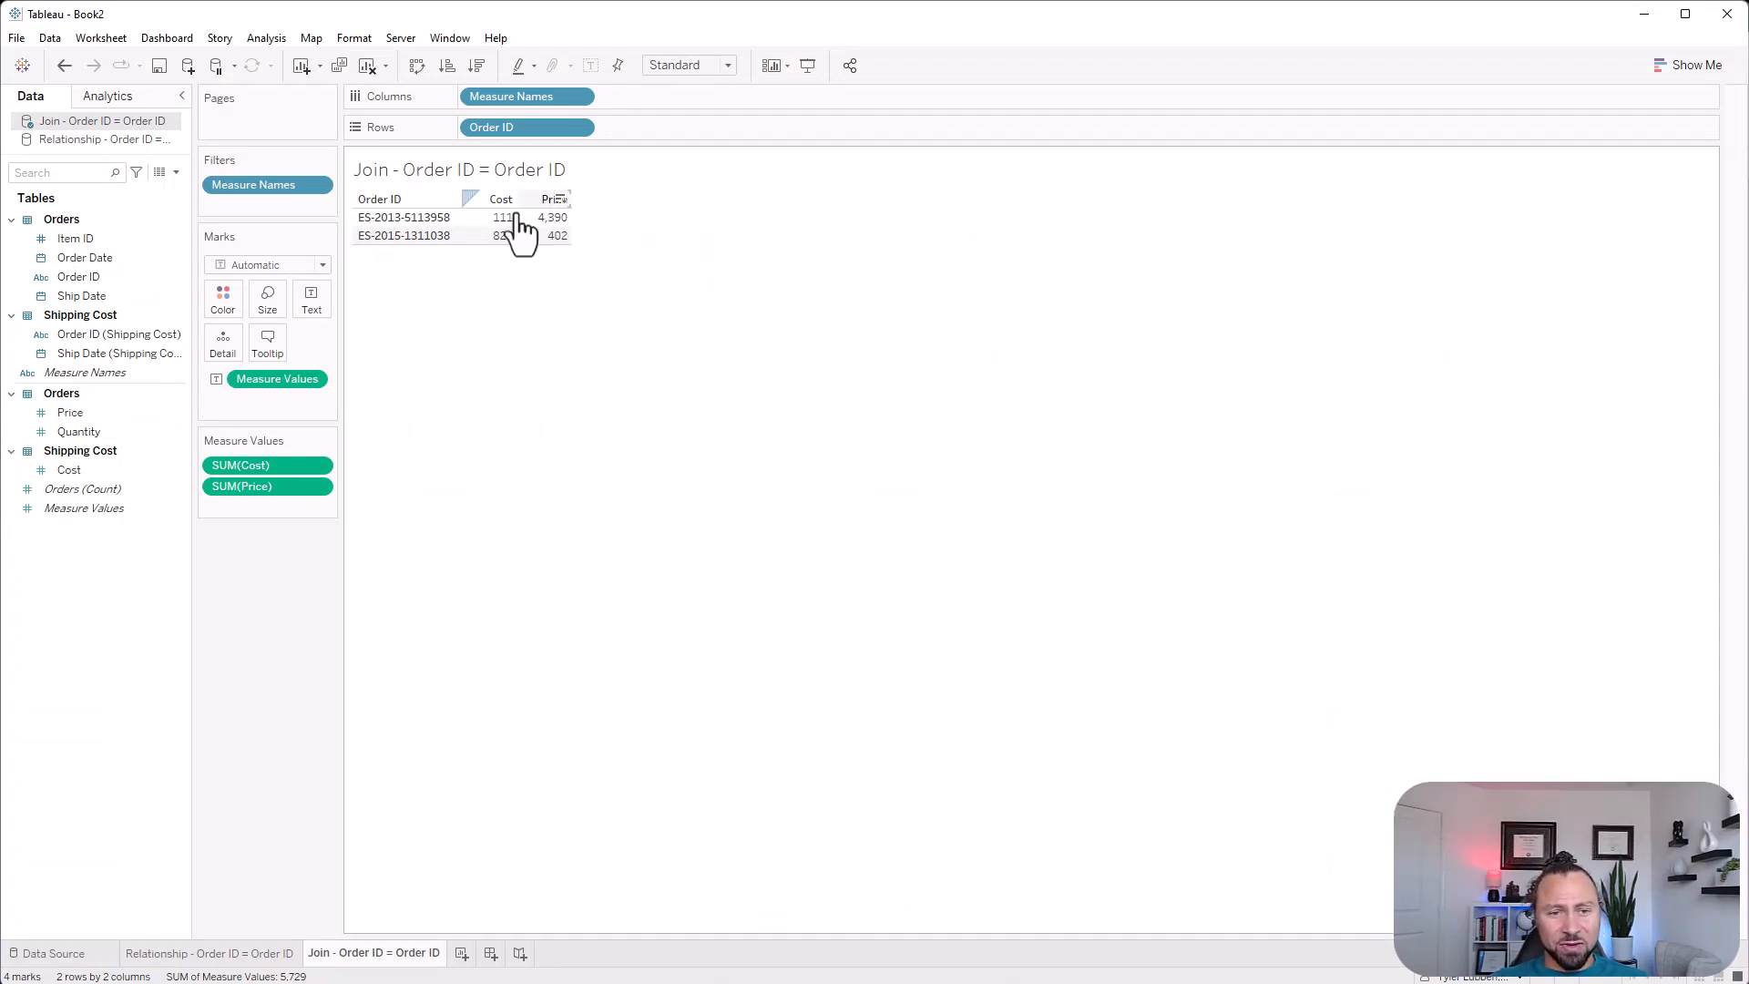
mouse_move(522, 236)
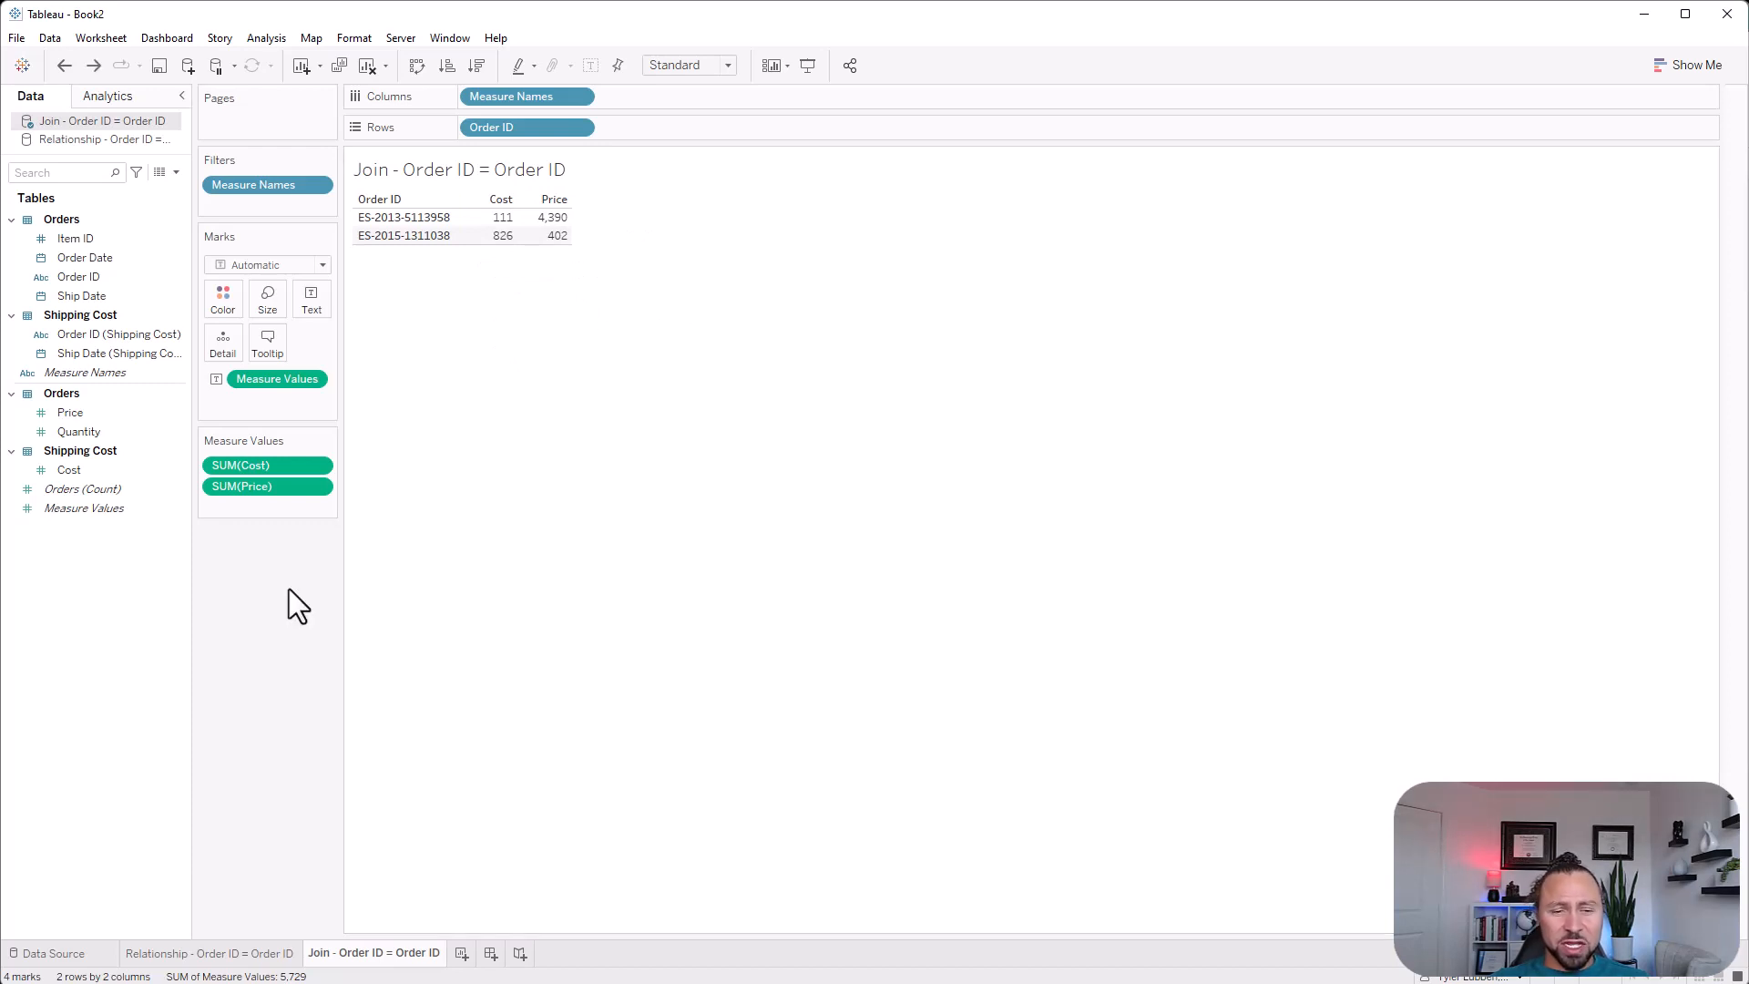
click(463, 954)
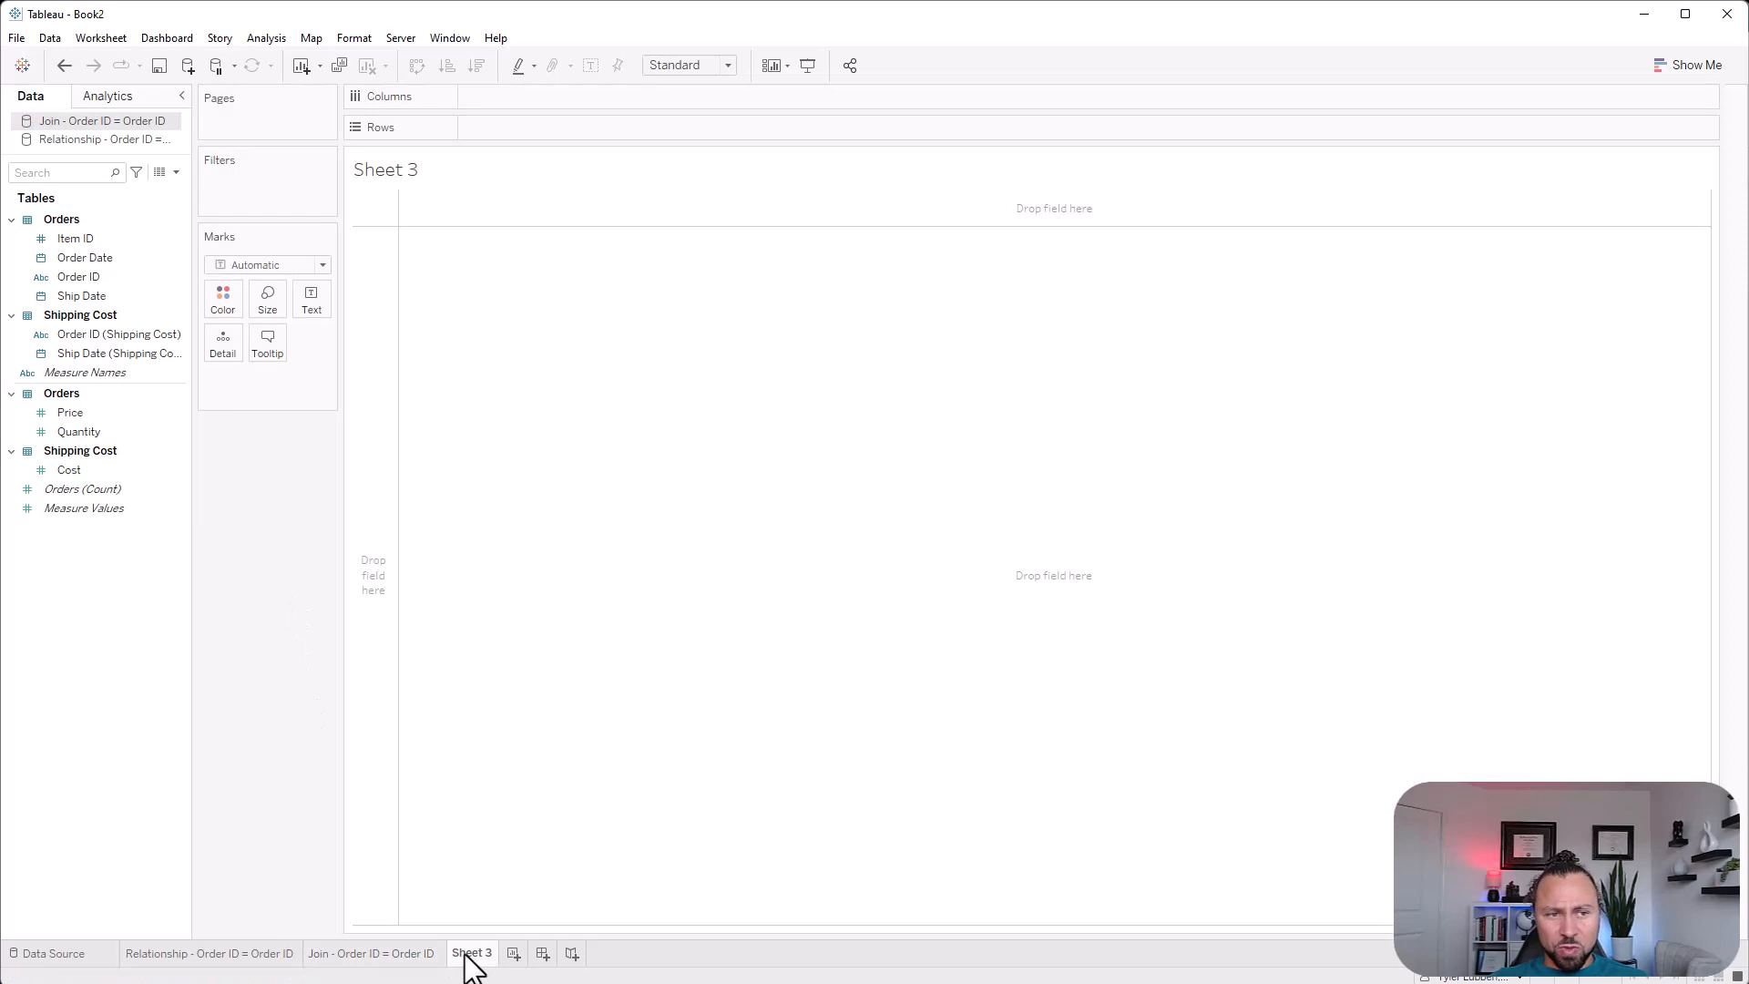
click(109, 140)
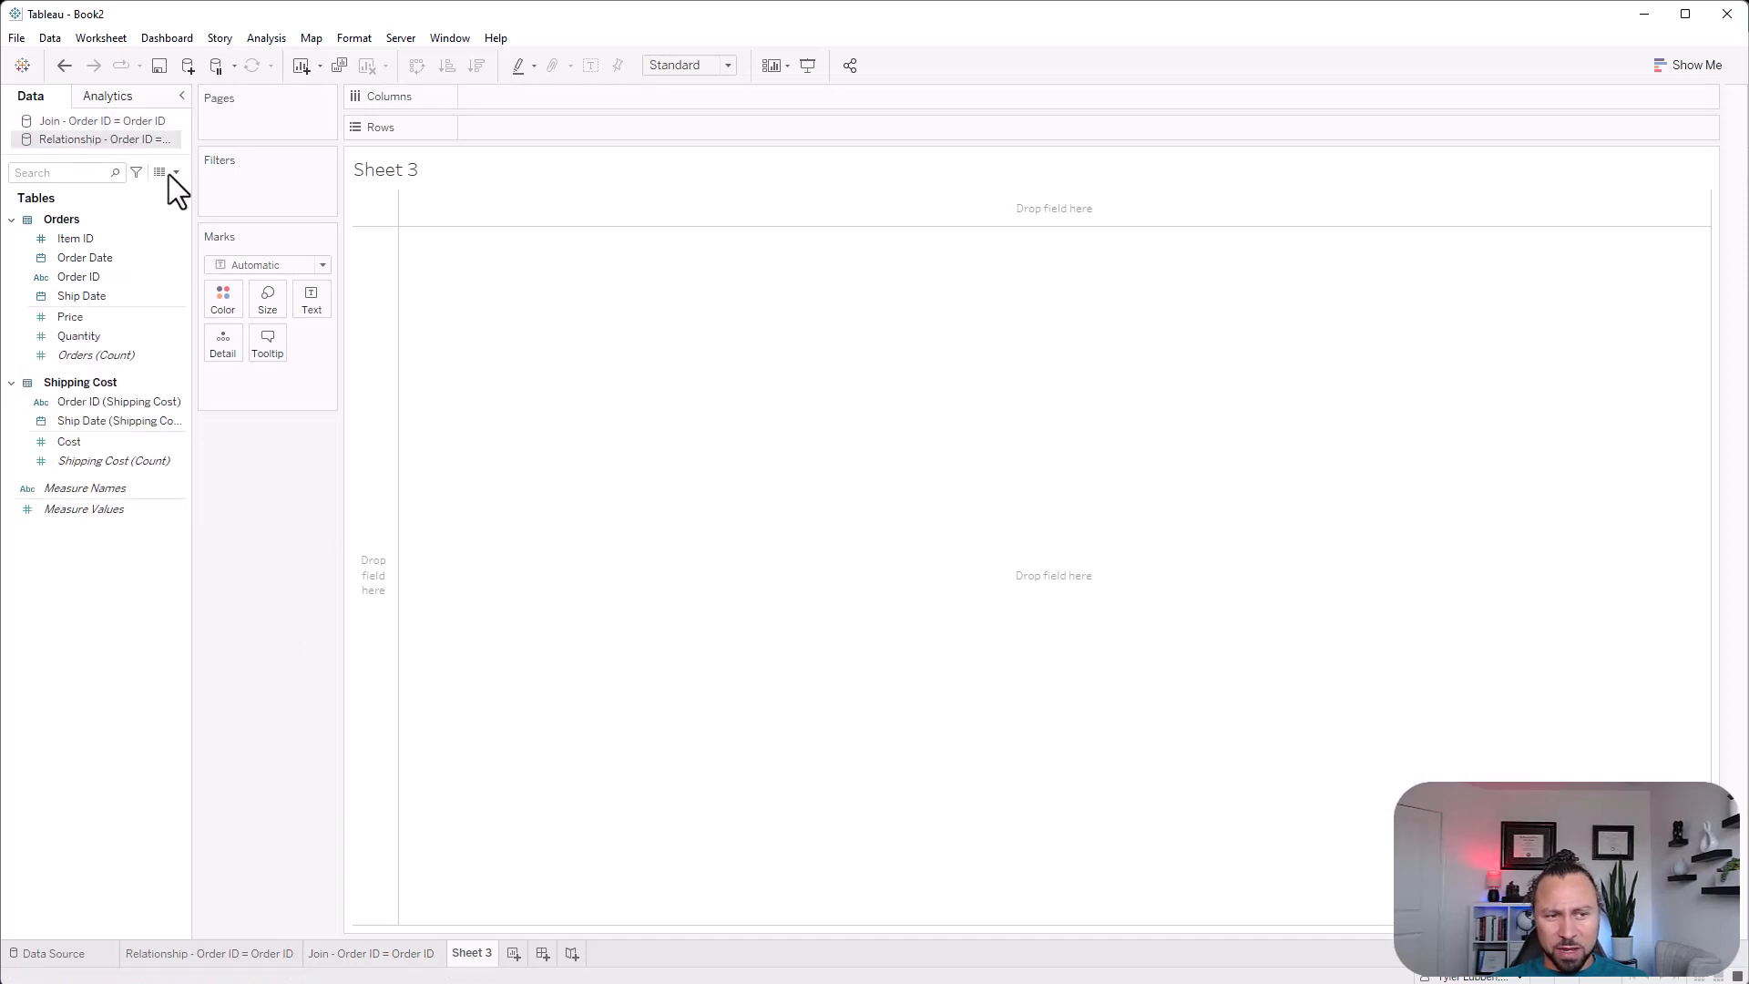
drag(100, 284, 526, 134)
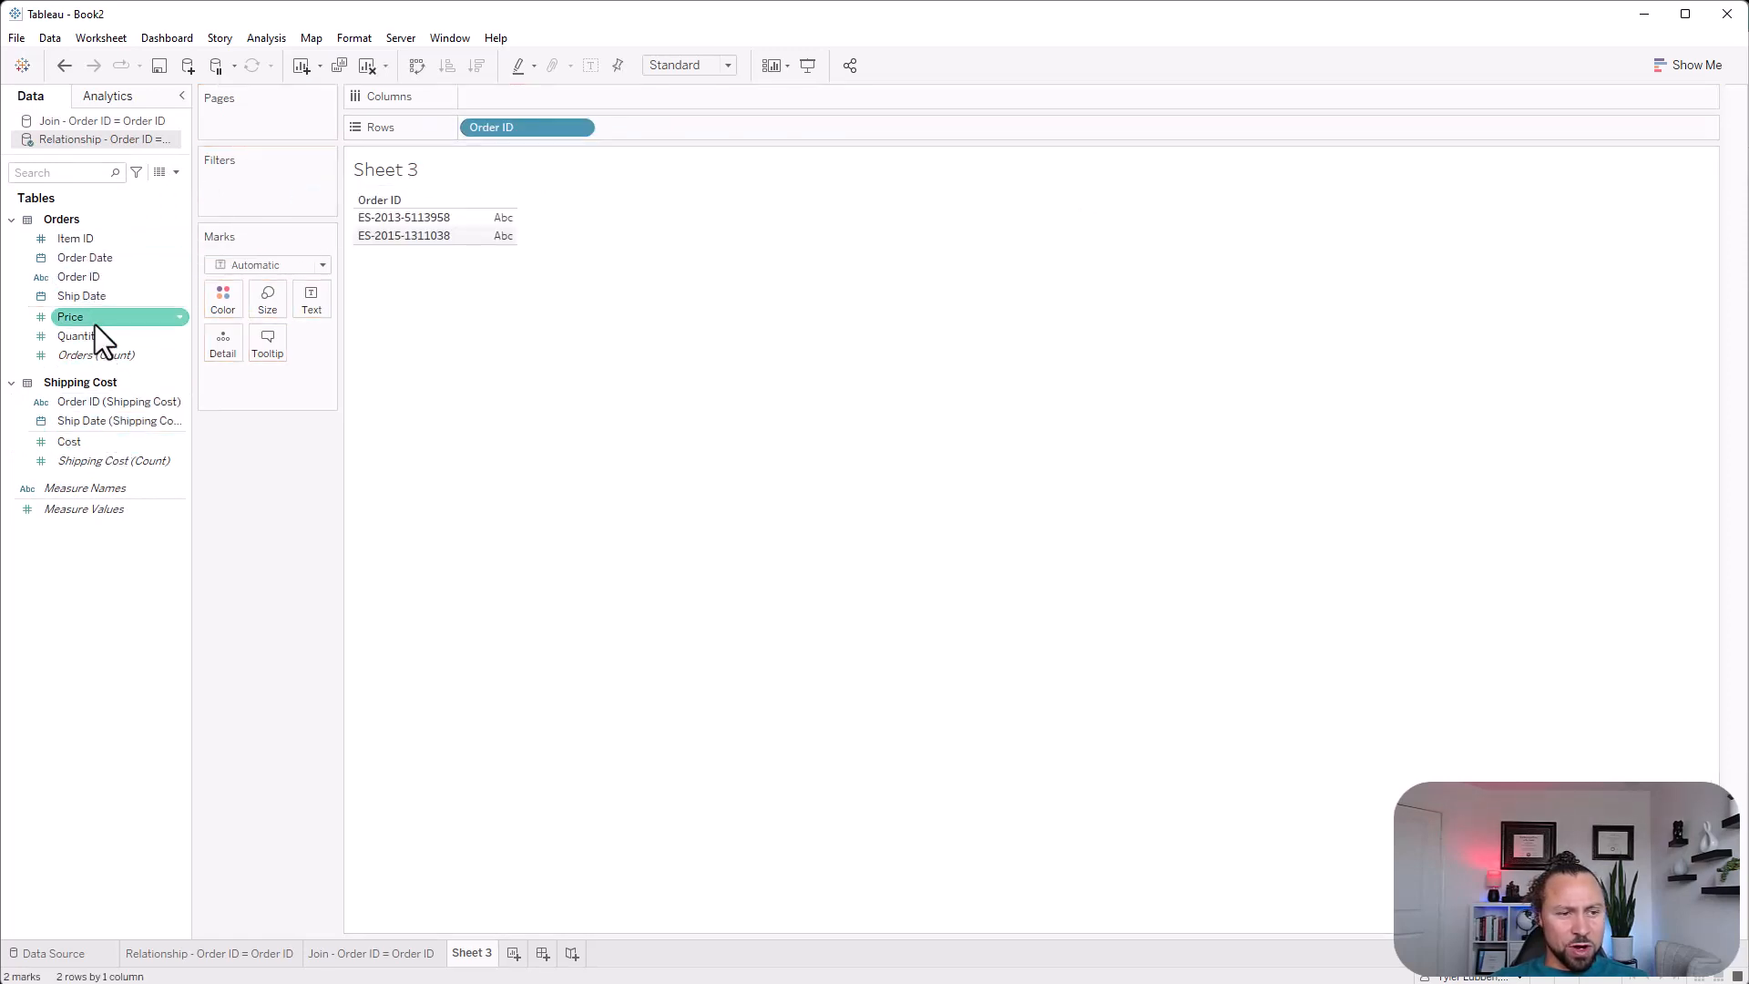
drag(95, 325, 501, 228)
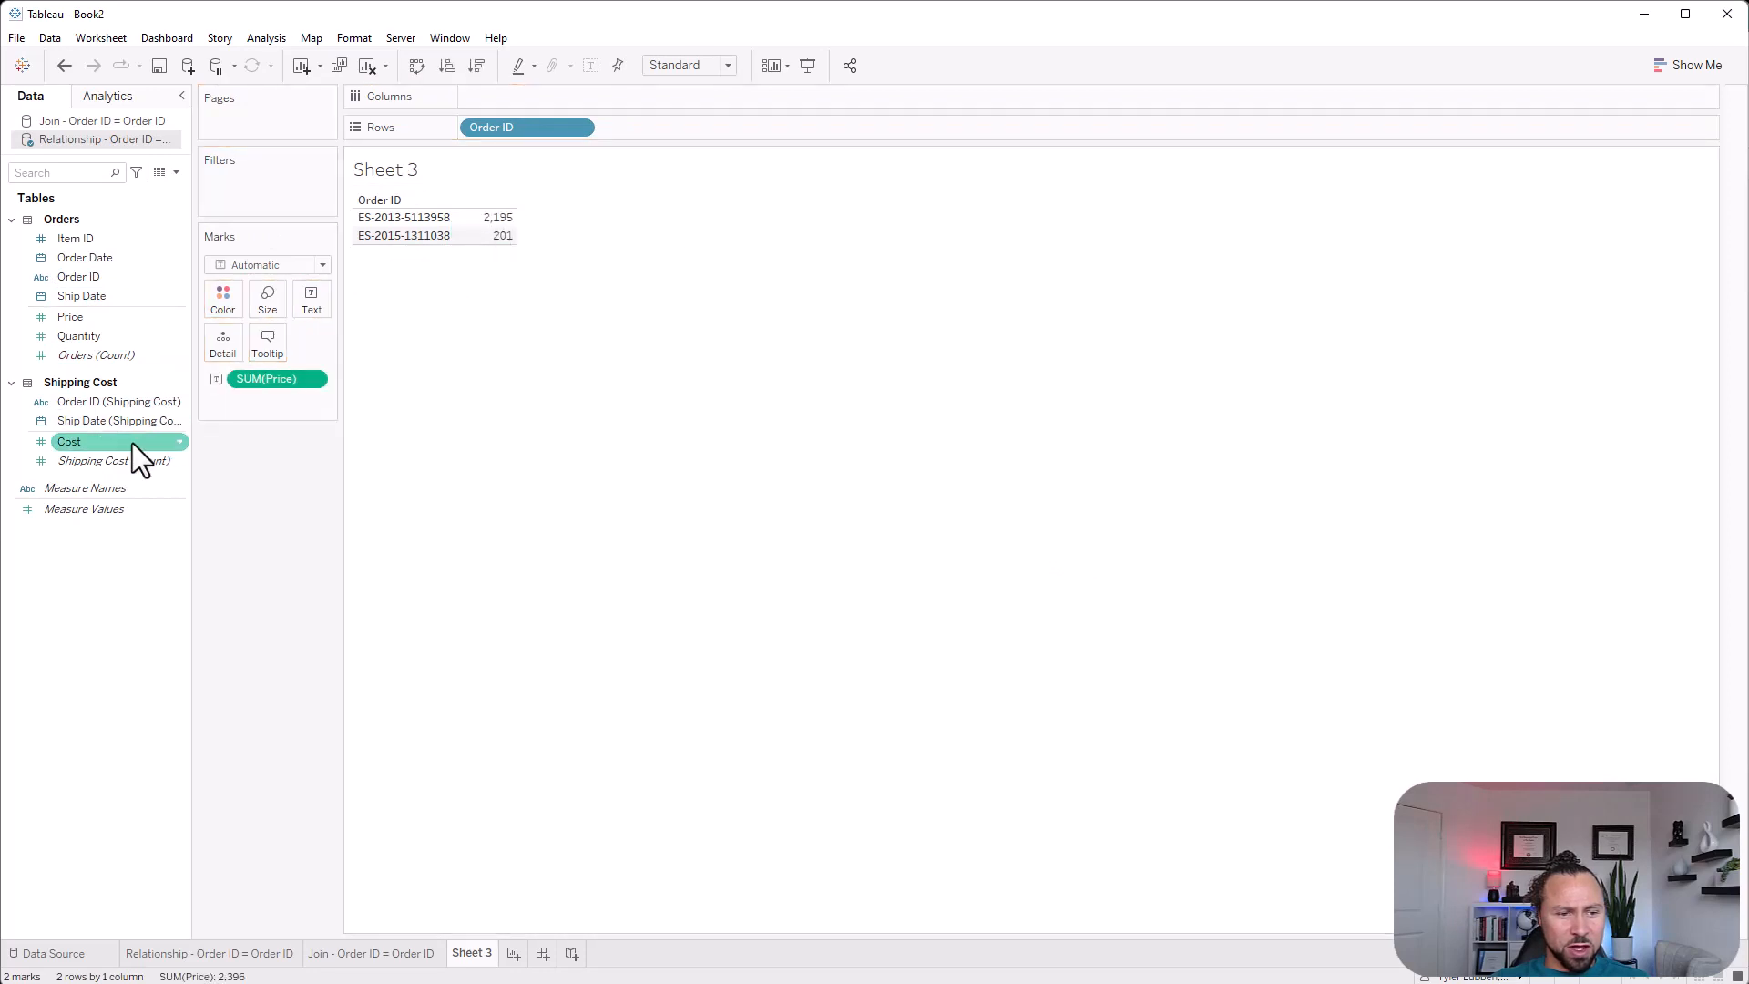
drag(102, 442, 484, 232)
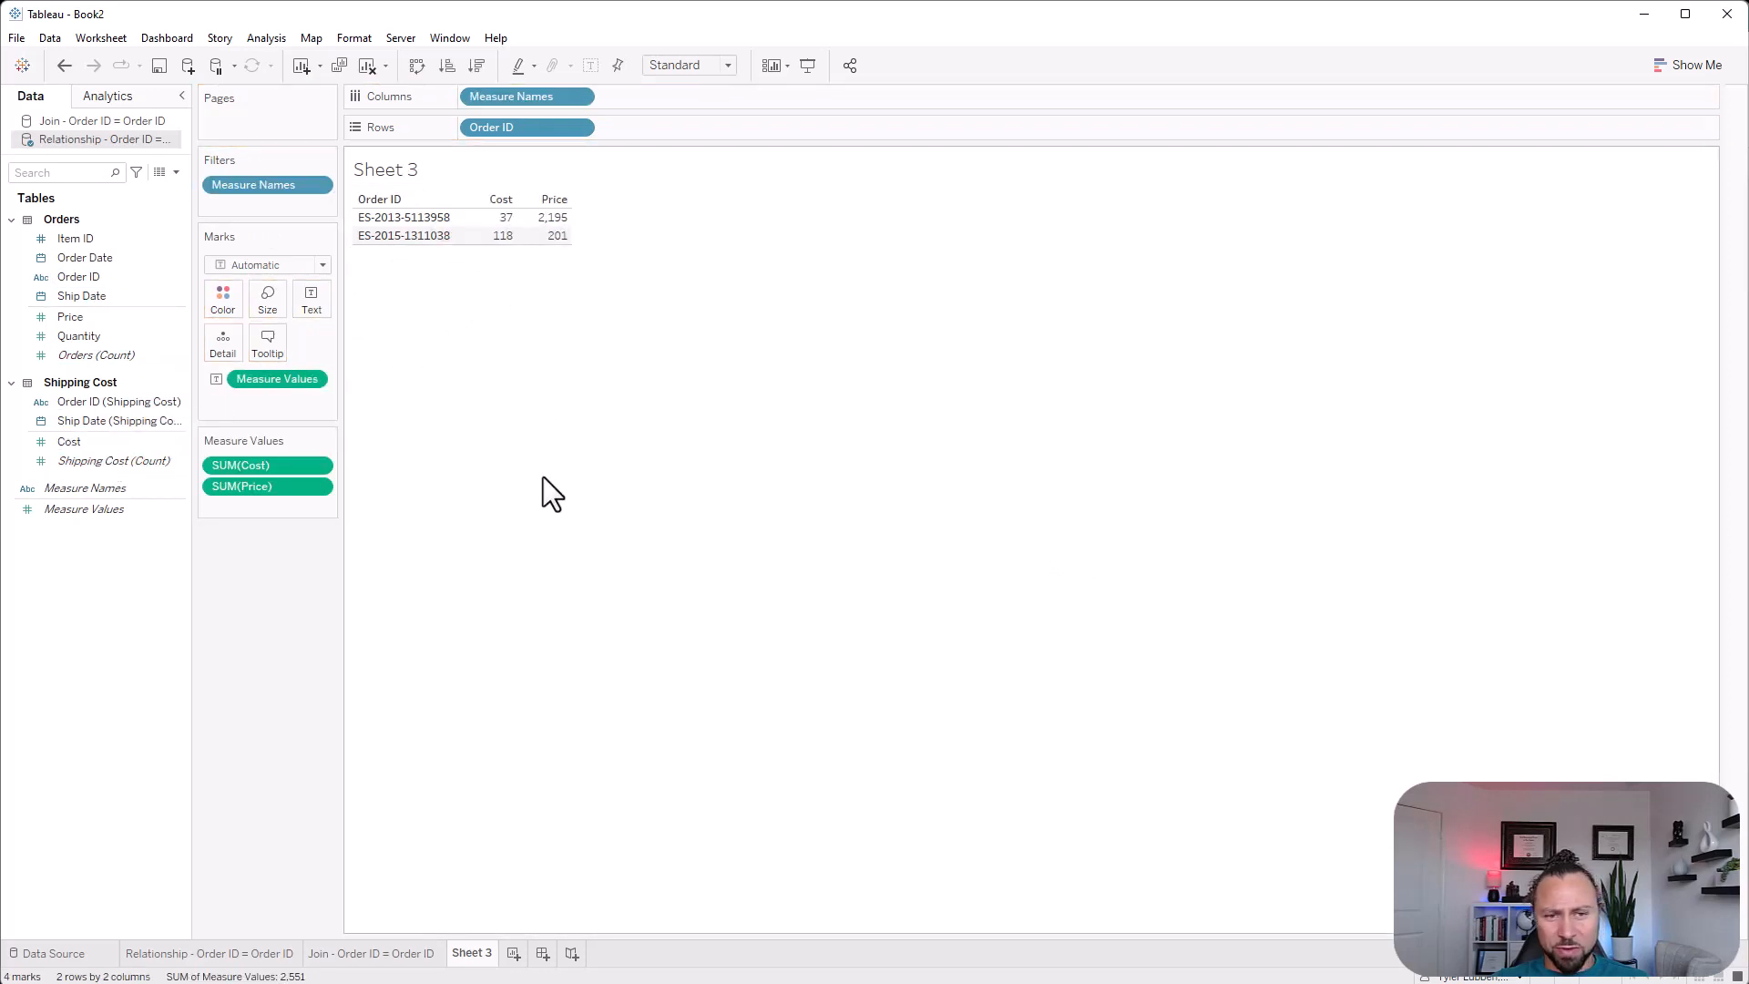
drag(277, 470, 277, 507)
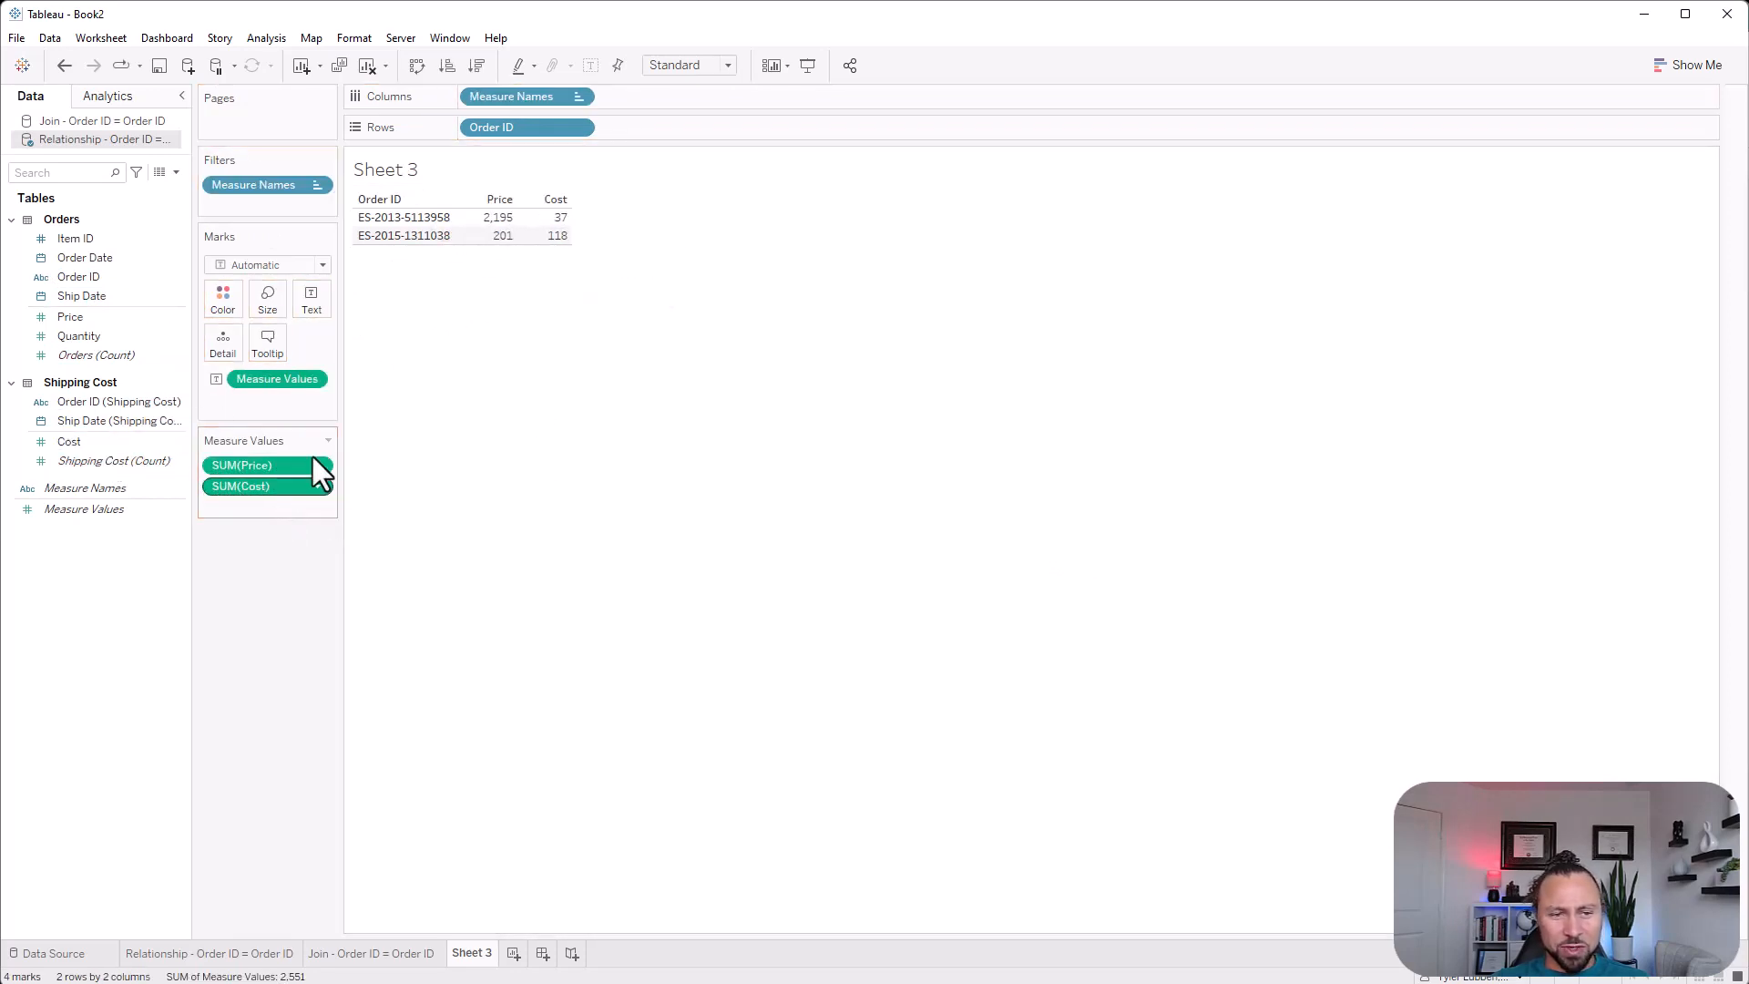
Switch to the Excel workbook and examine the ship dates and repeated order IDs of the first order in the Shipping Cost sheet
mouse_move(566, 236)
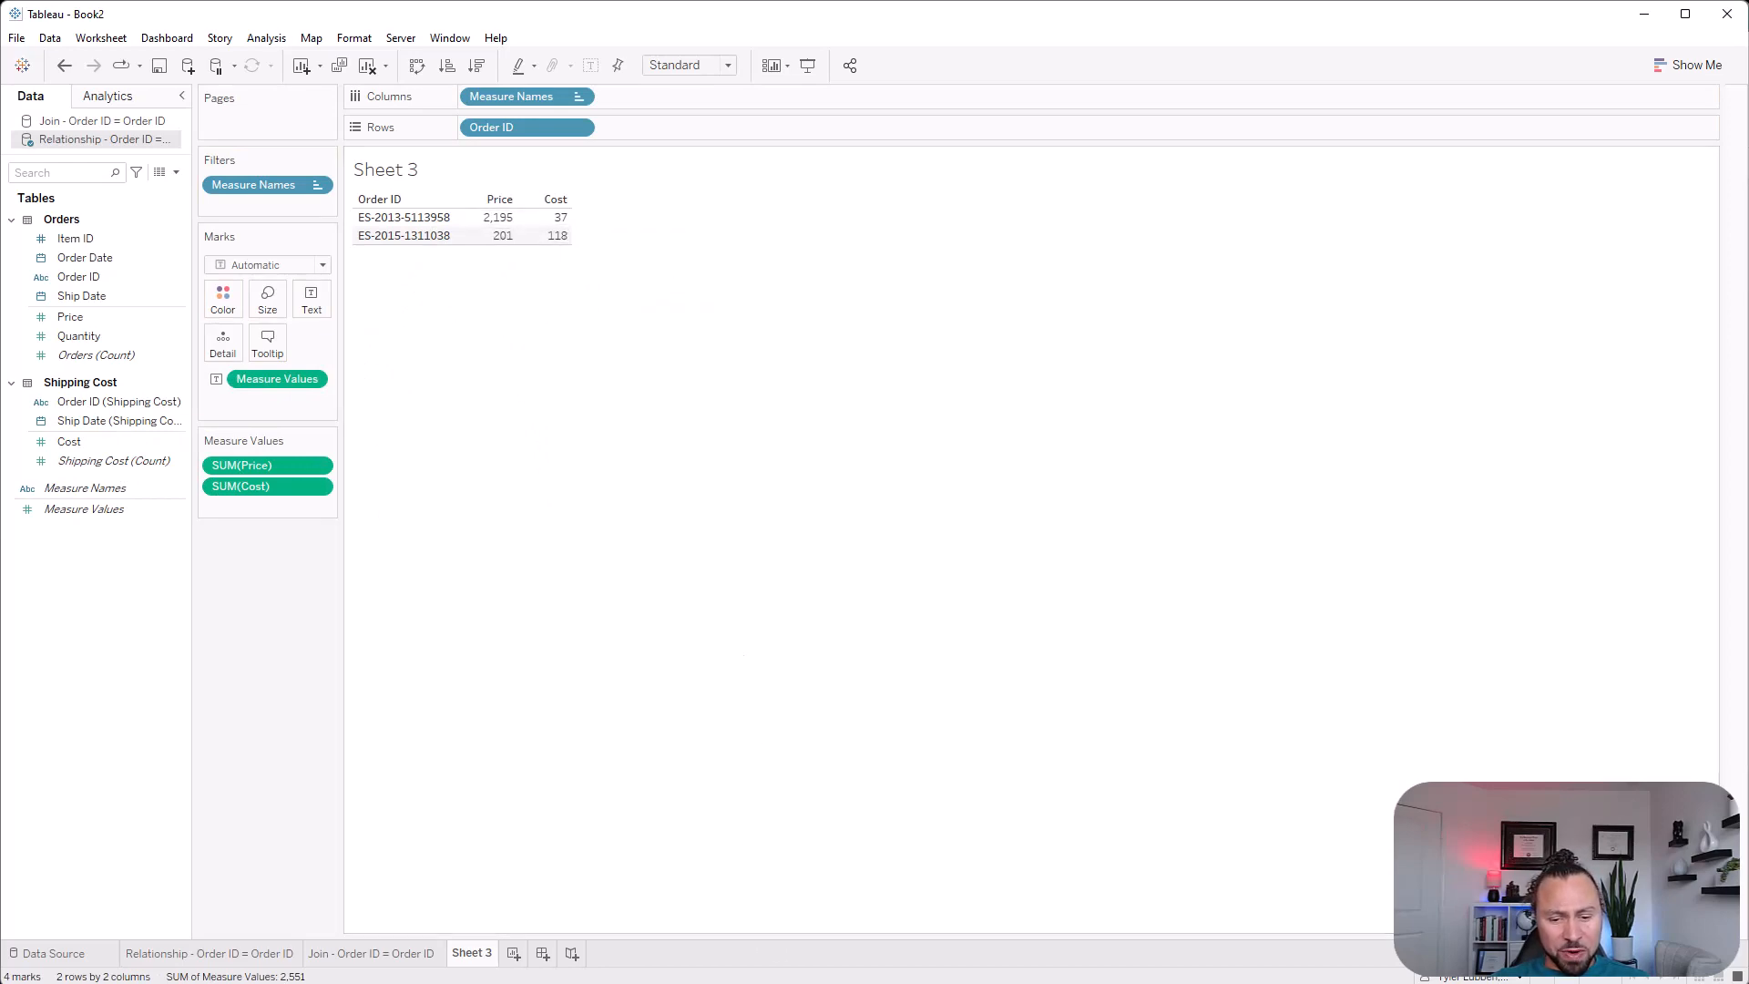
click(749, 980)
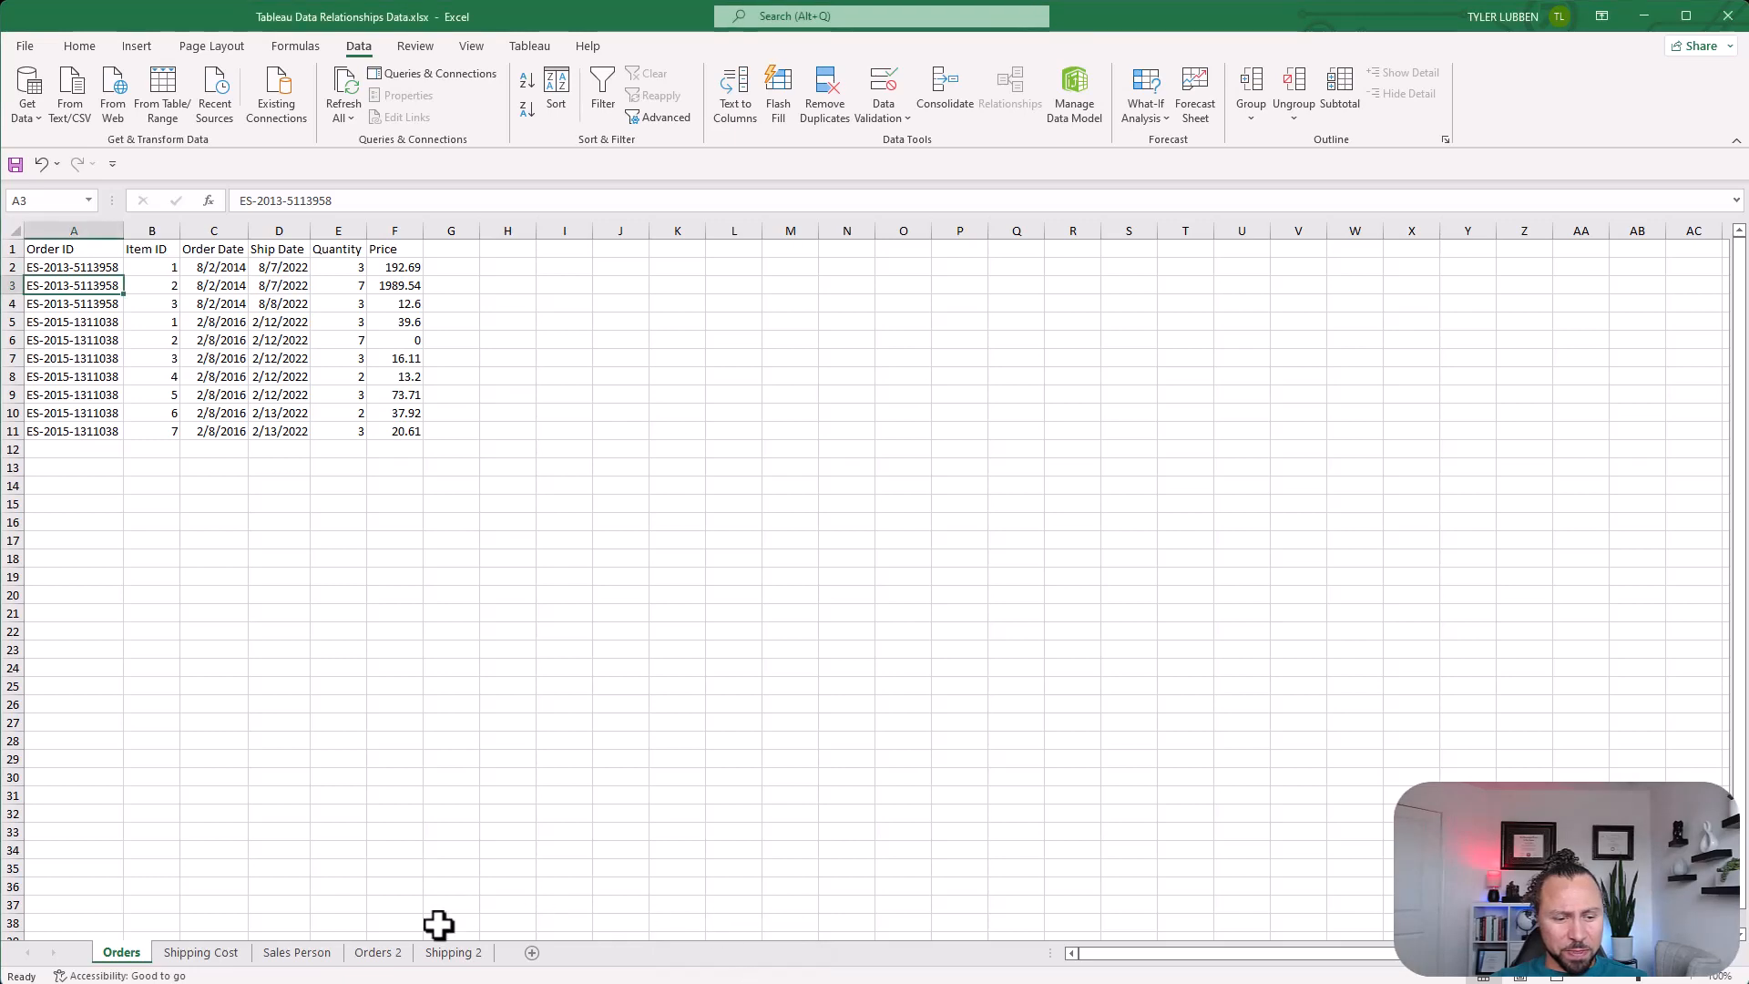
click(227, 952)
click(210, 357)
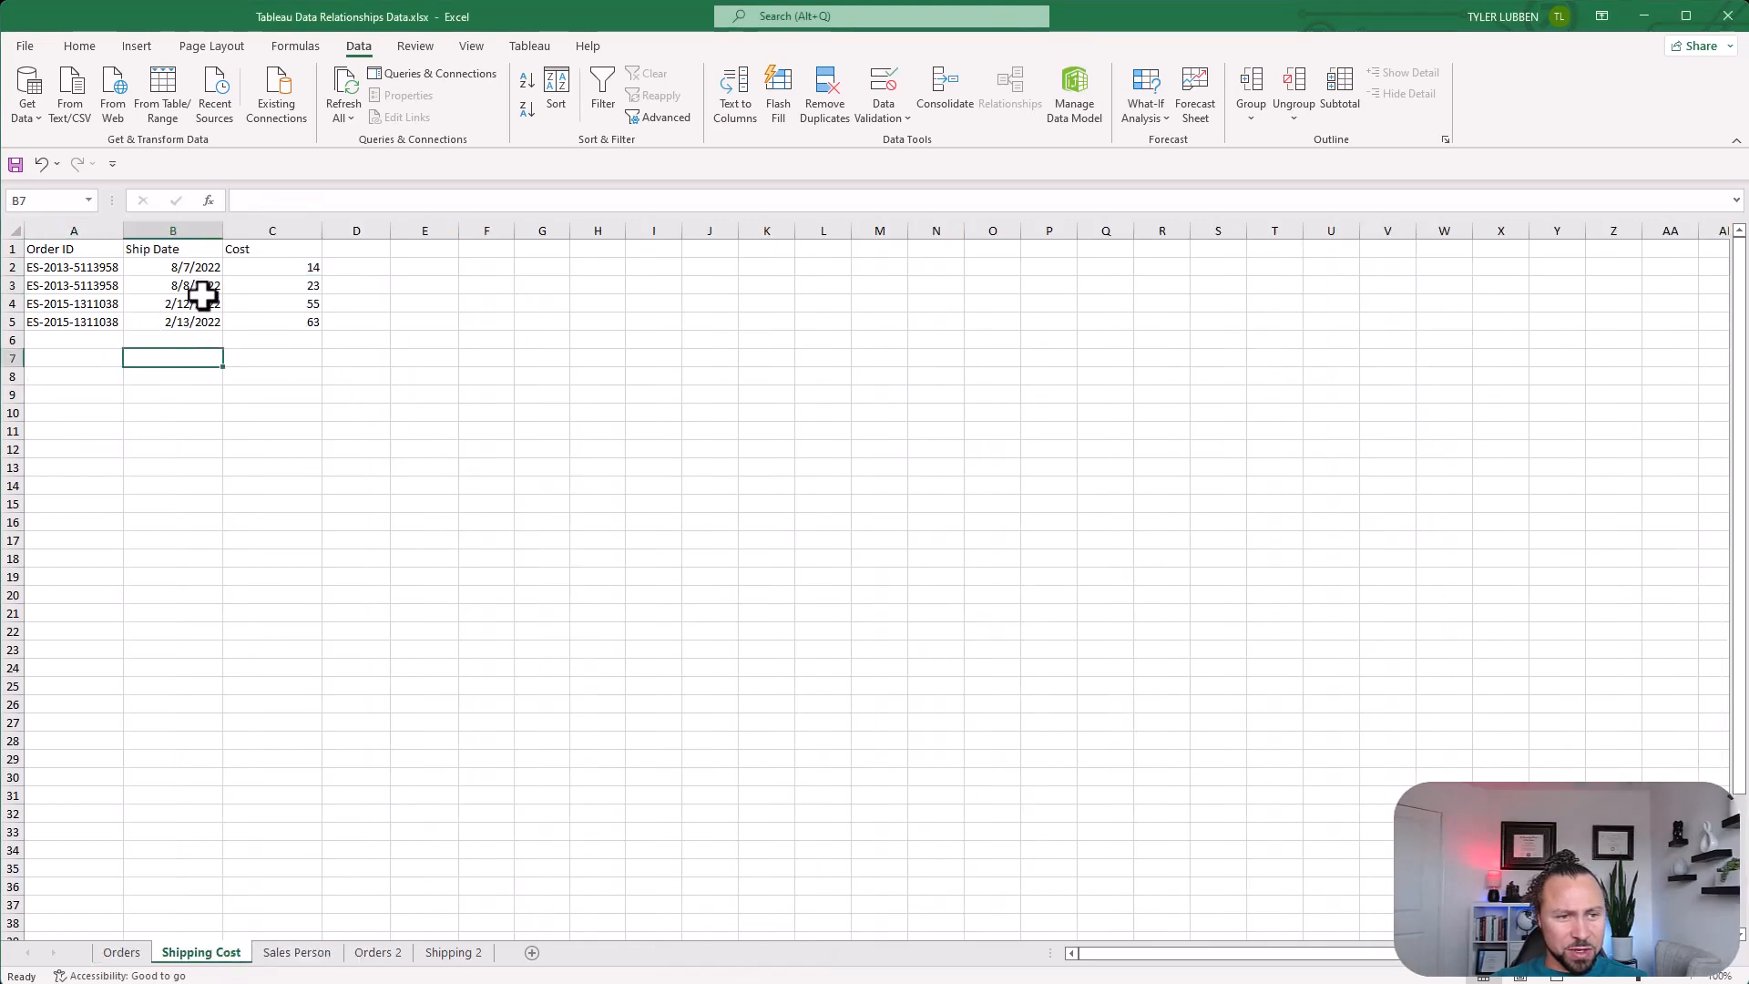
click(191, 266)
click(184, 285)
click(186, 267)
click(187, 284)
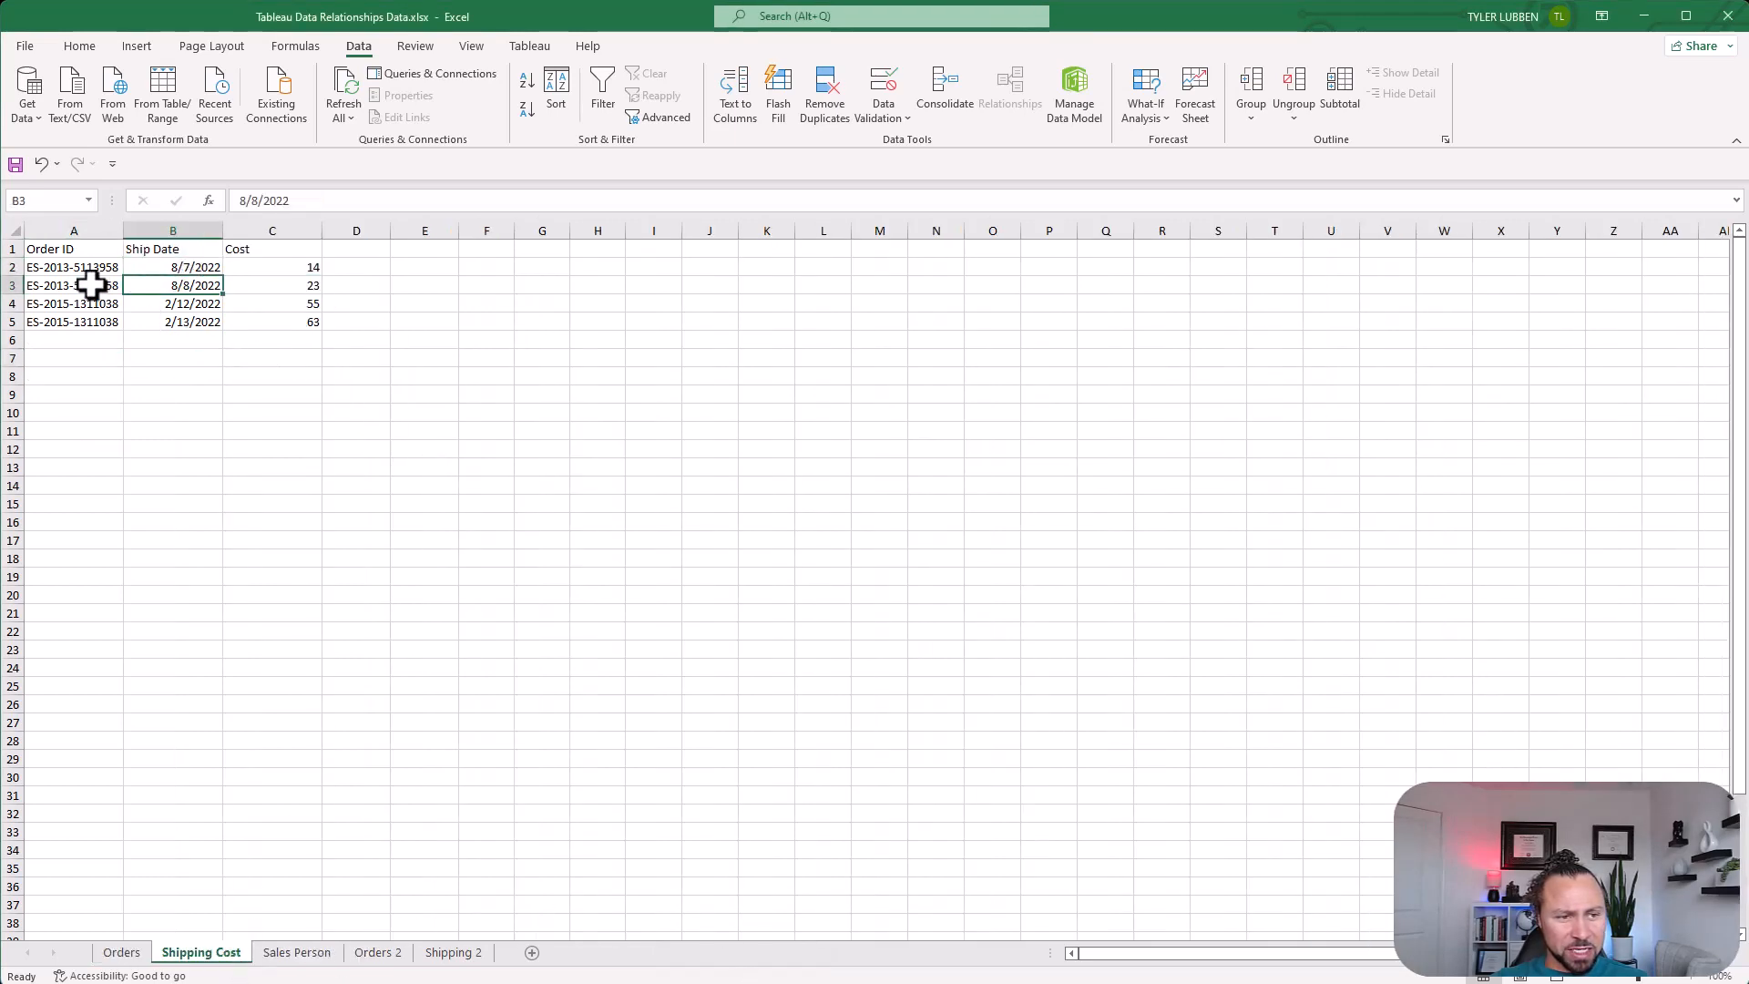
click(92, 267)
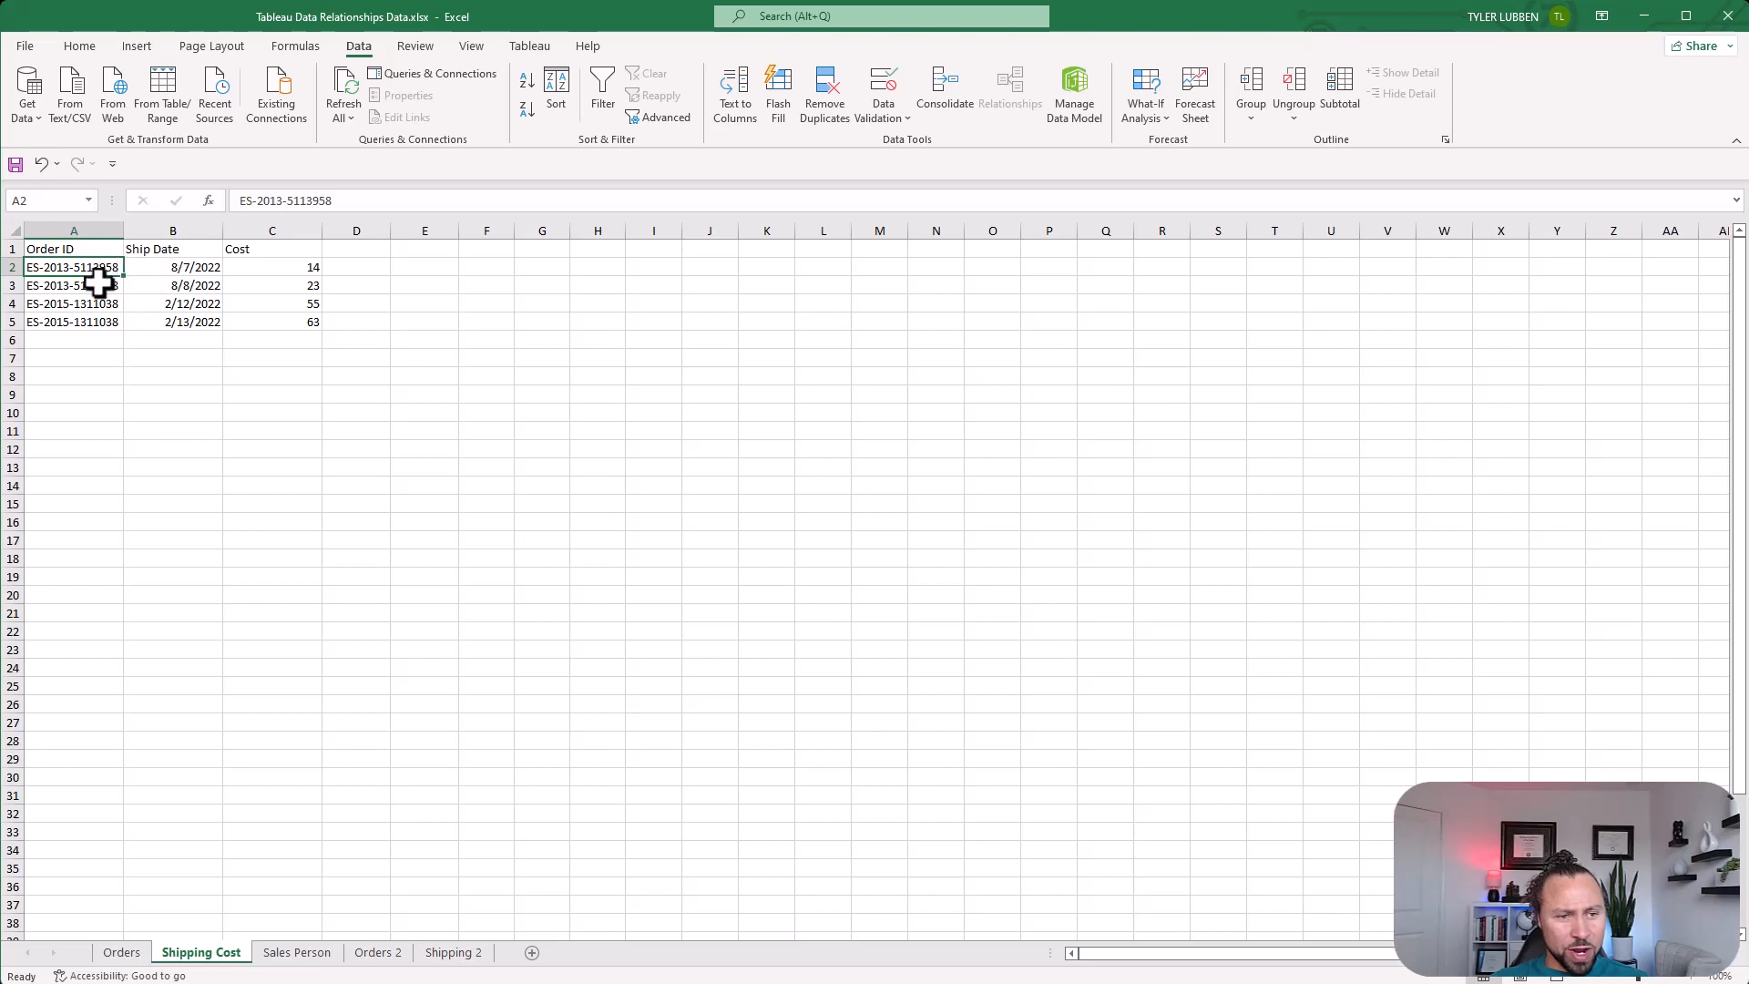
click(98, 285)
click(98, 269)
click(99, 284)
click(110, 270)
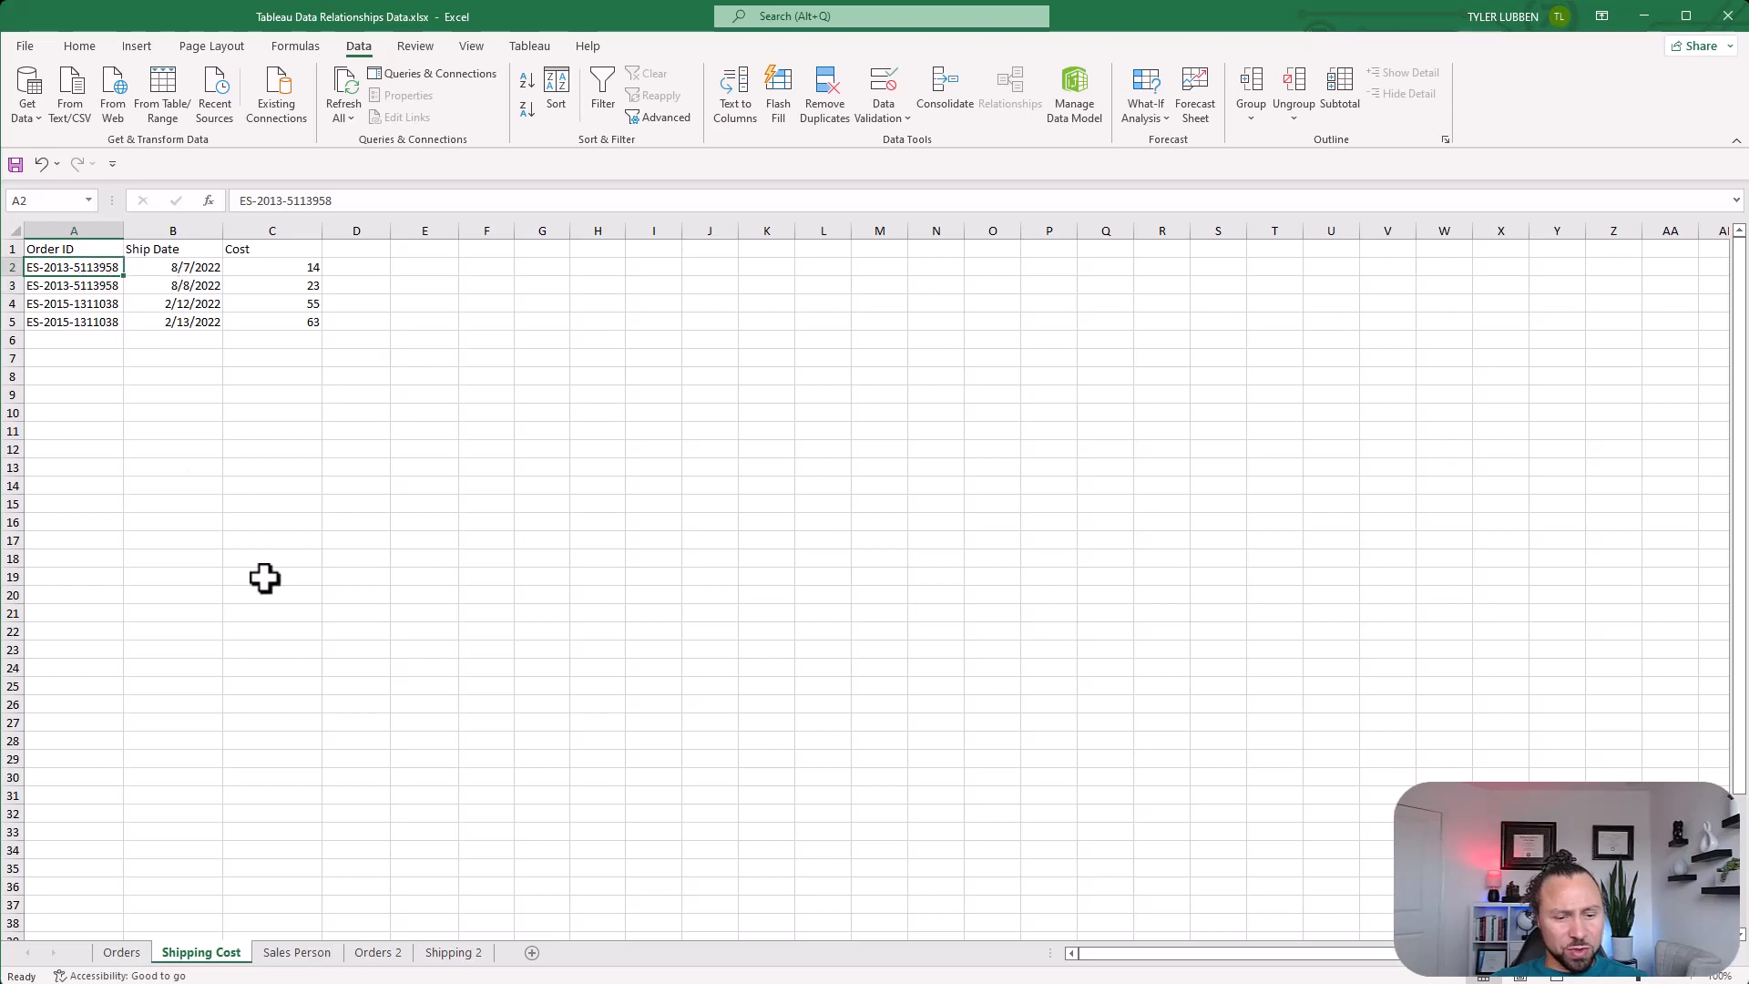
Examine the ship dates of the first order's items in the Orders sheet
click(122, 952)
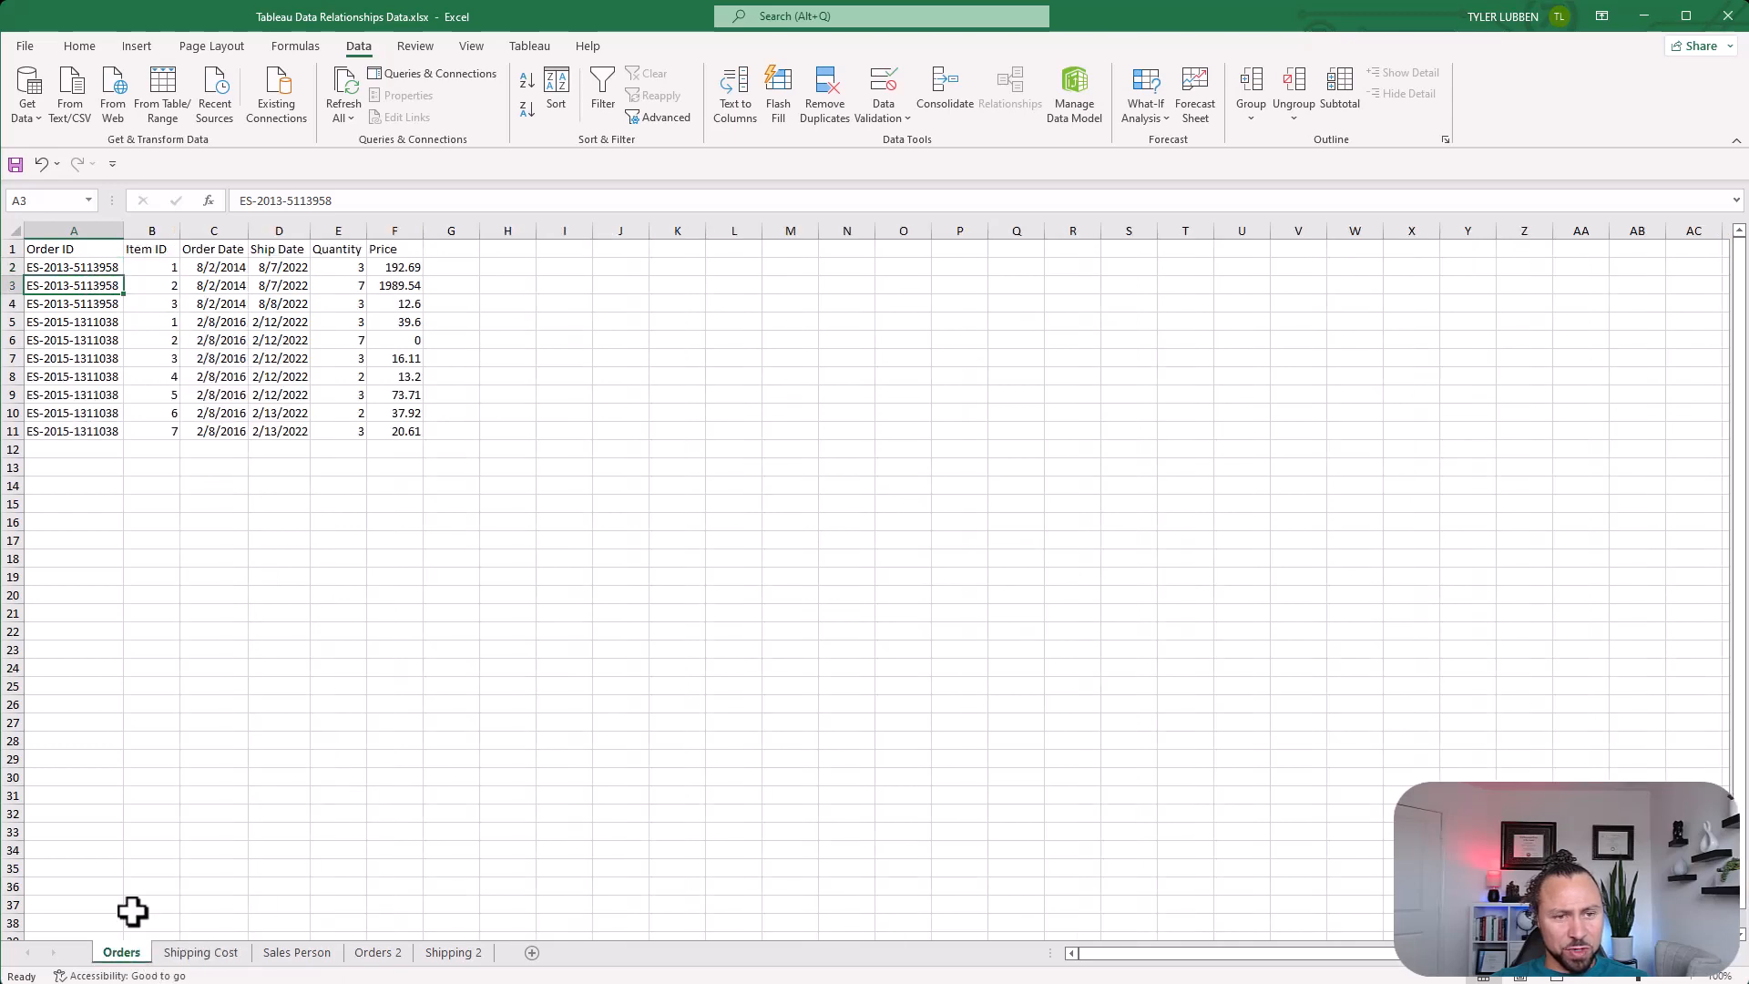
drag(282, 268, 281, 282)
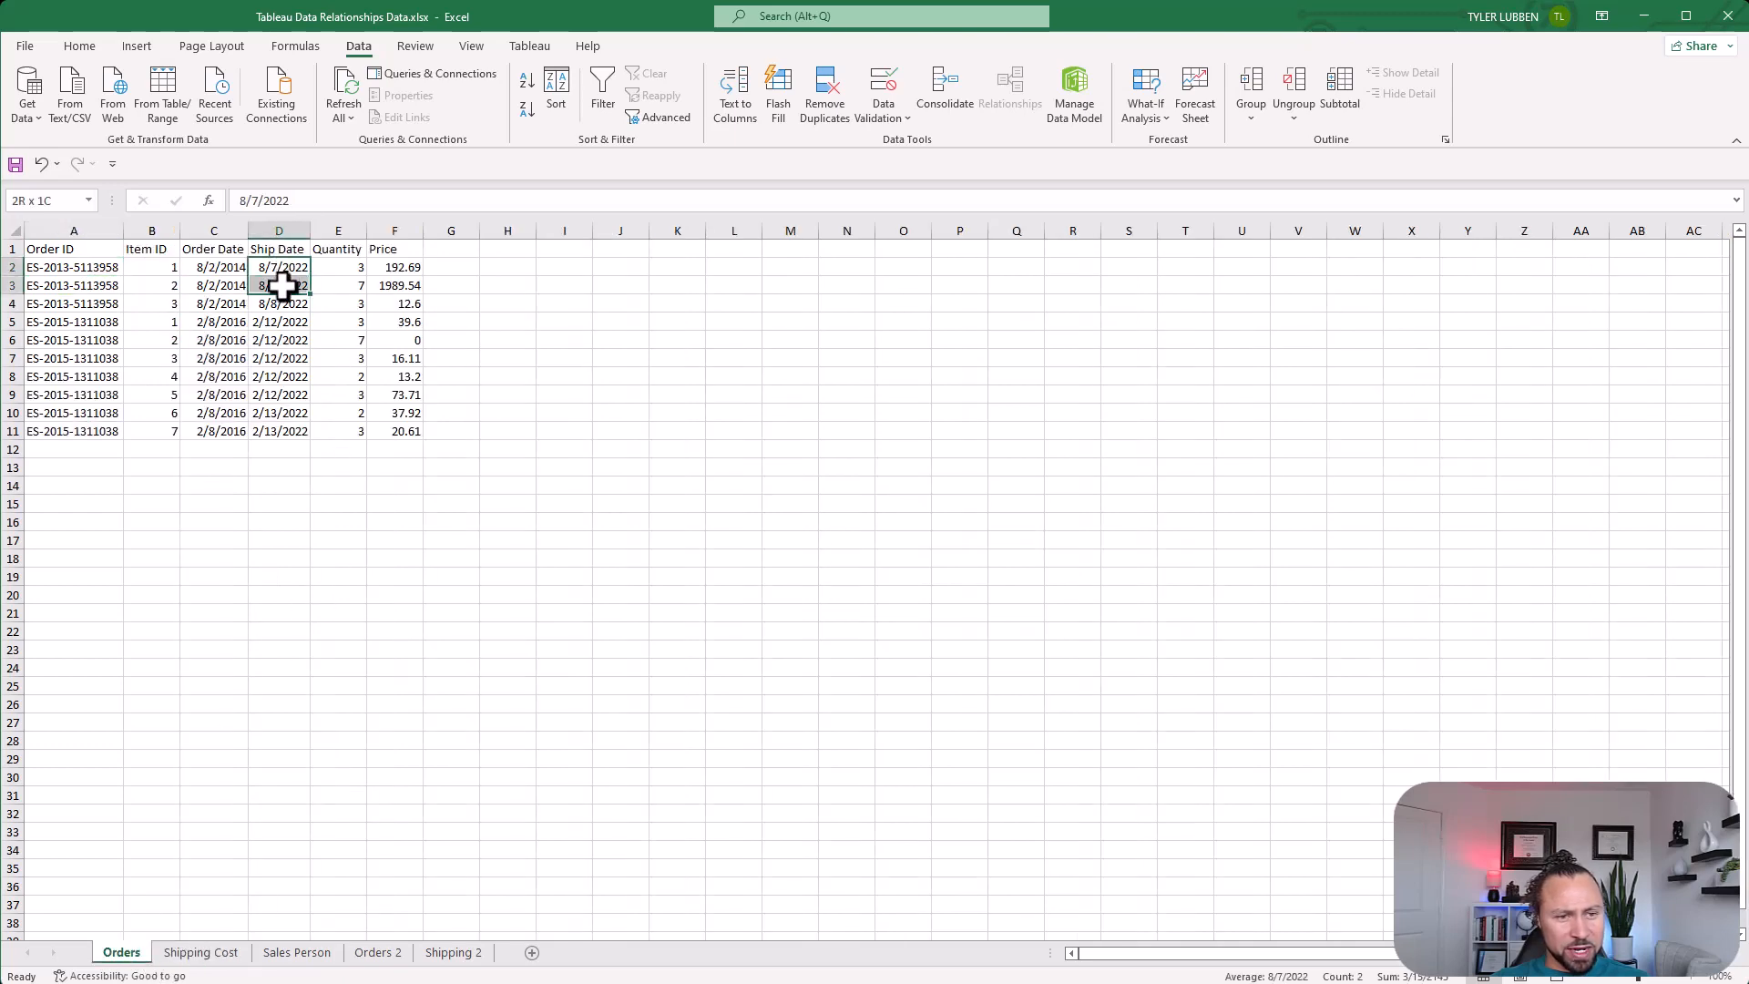
click(273, 319)
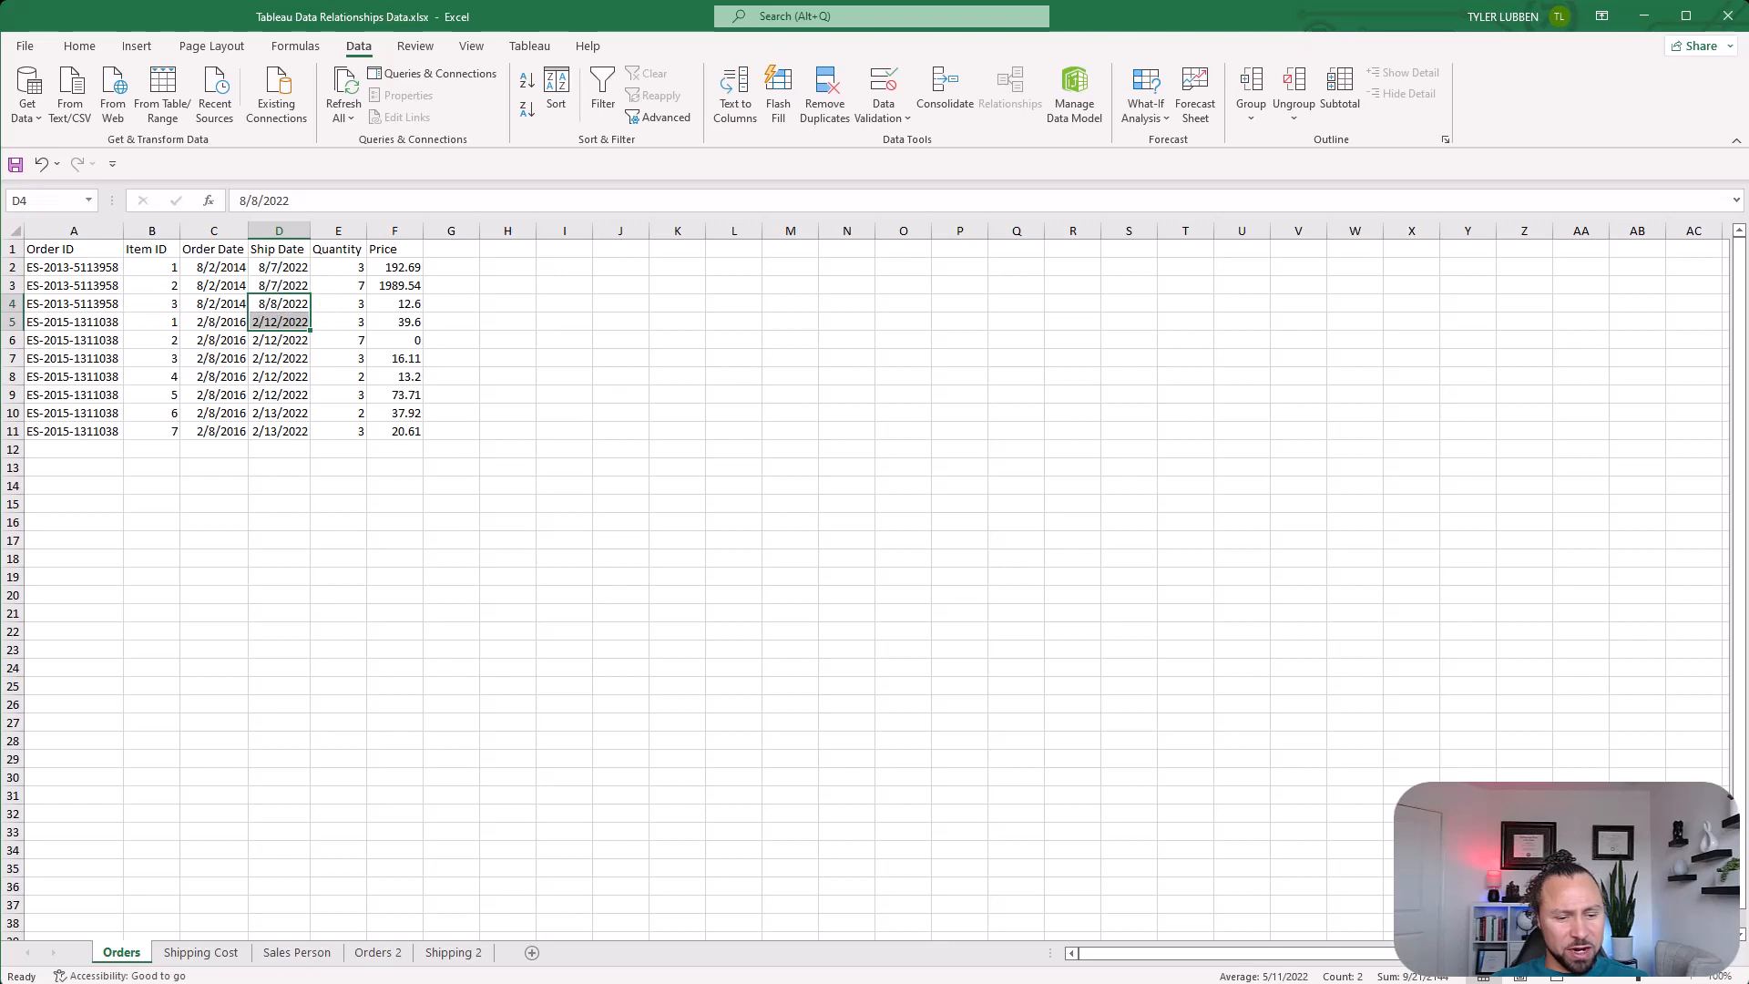
Examine the shipping costs of both orders in the Shipping Cost sheet
click(201, 952)
drag(308, 267, 293, 325)
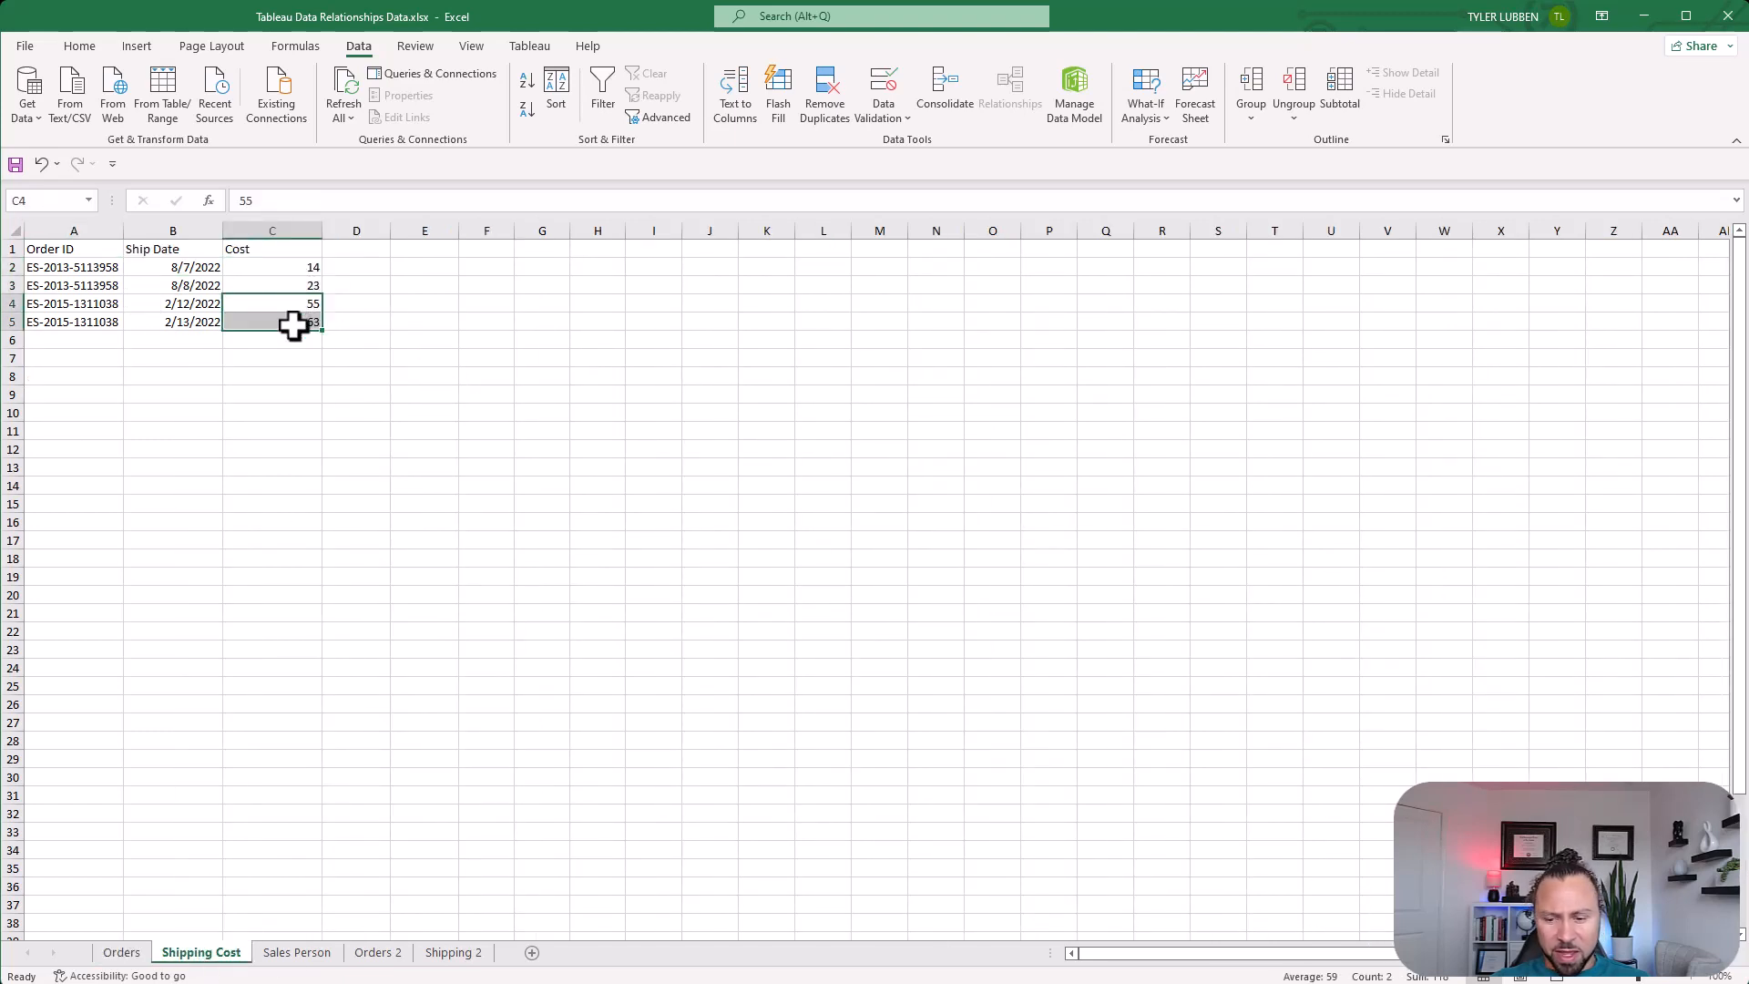
click(330, 504)
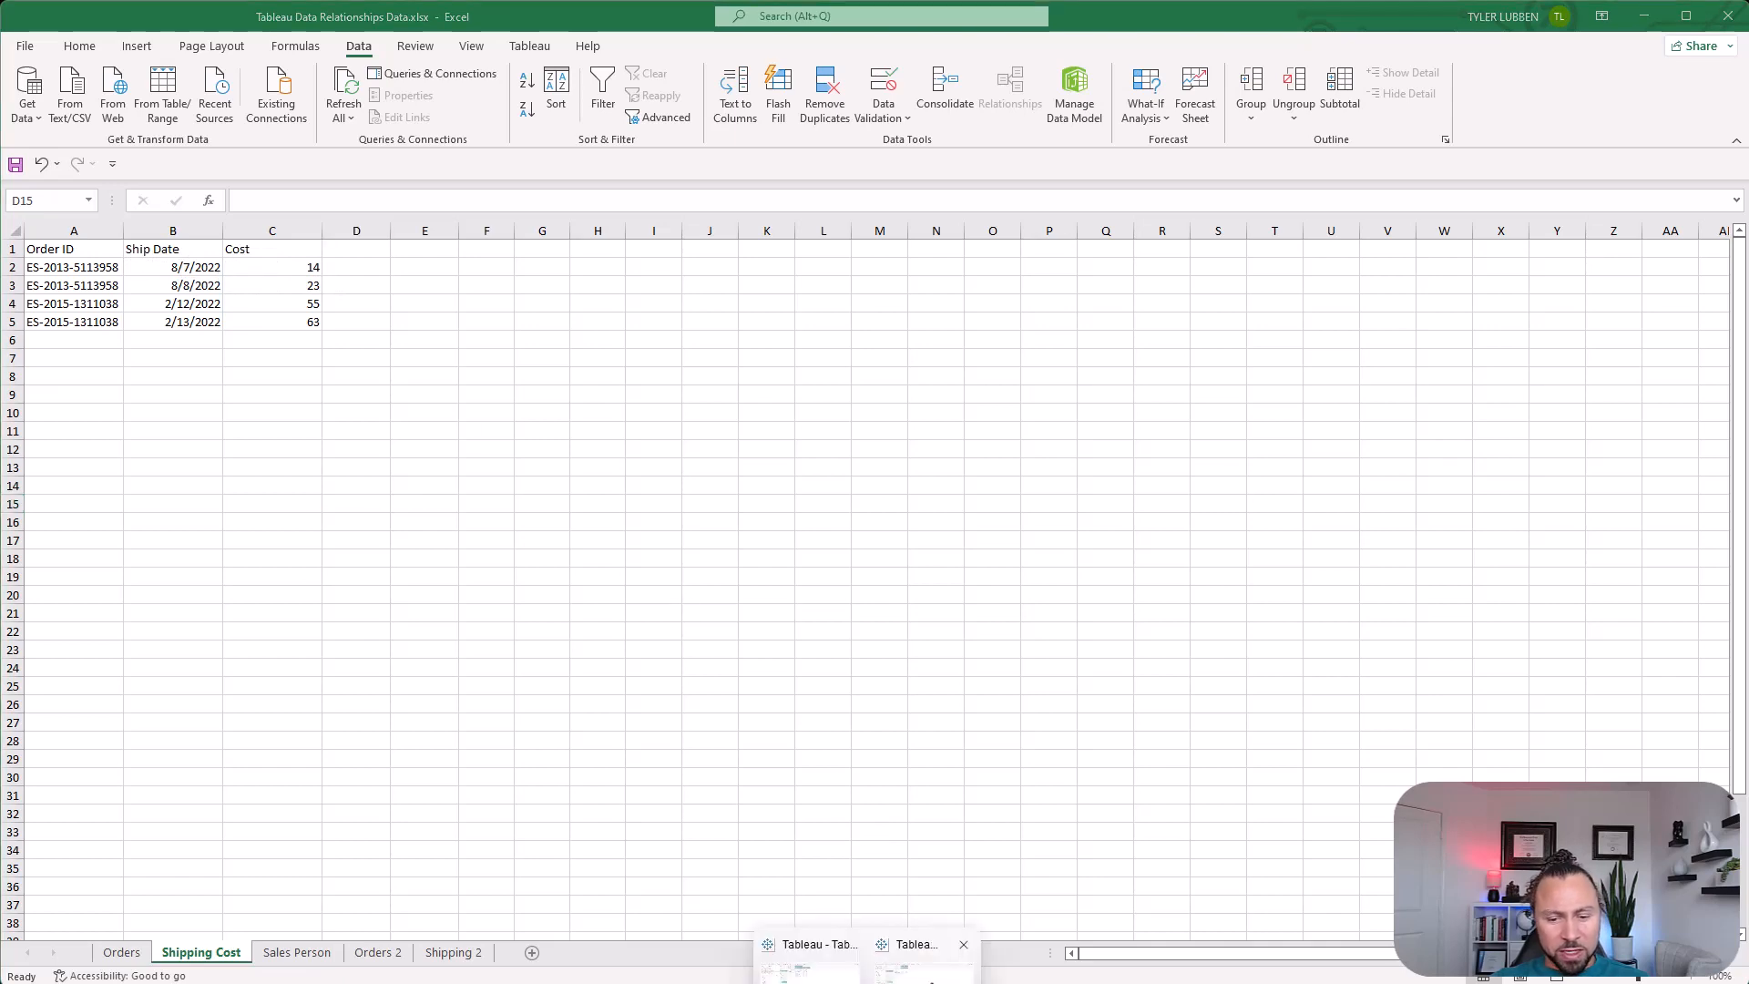
Switch to Tableau and add the Orders table's Ship Date to the rows after Order ID as a discrete full-date Day
click(912, 925)
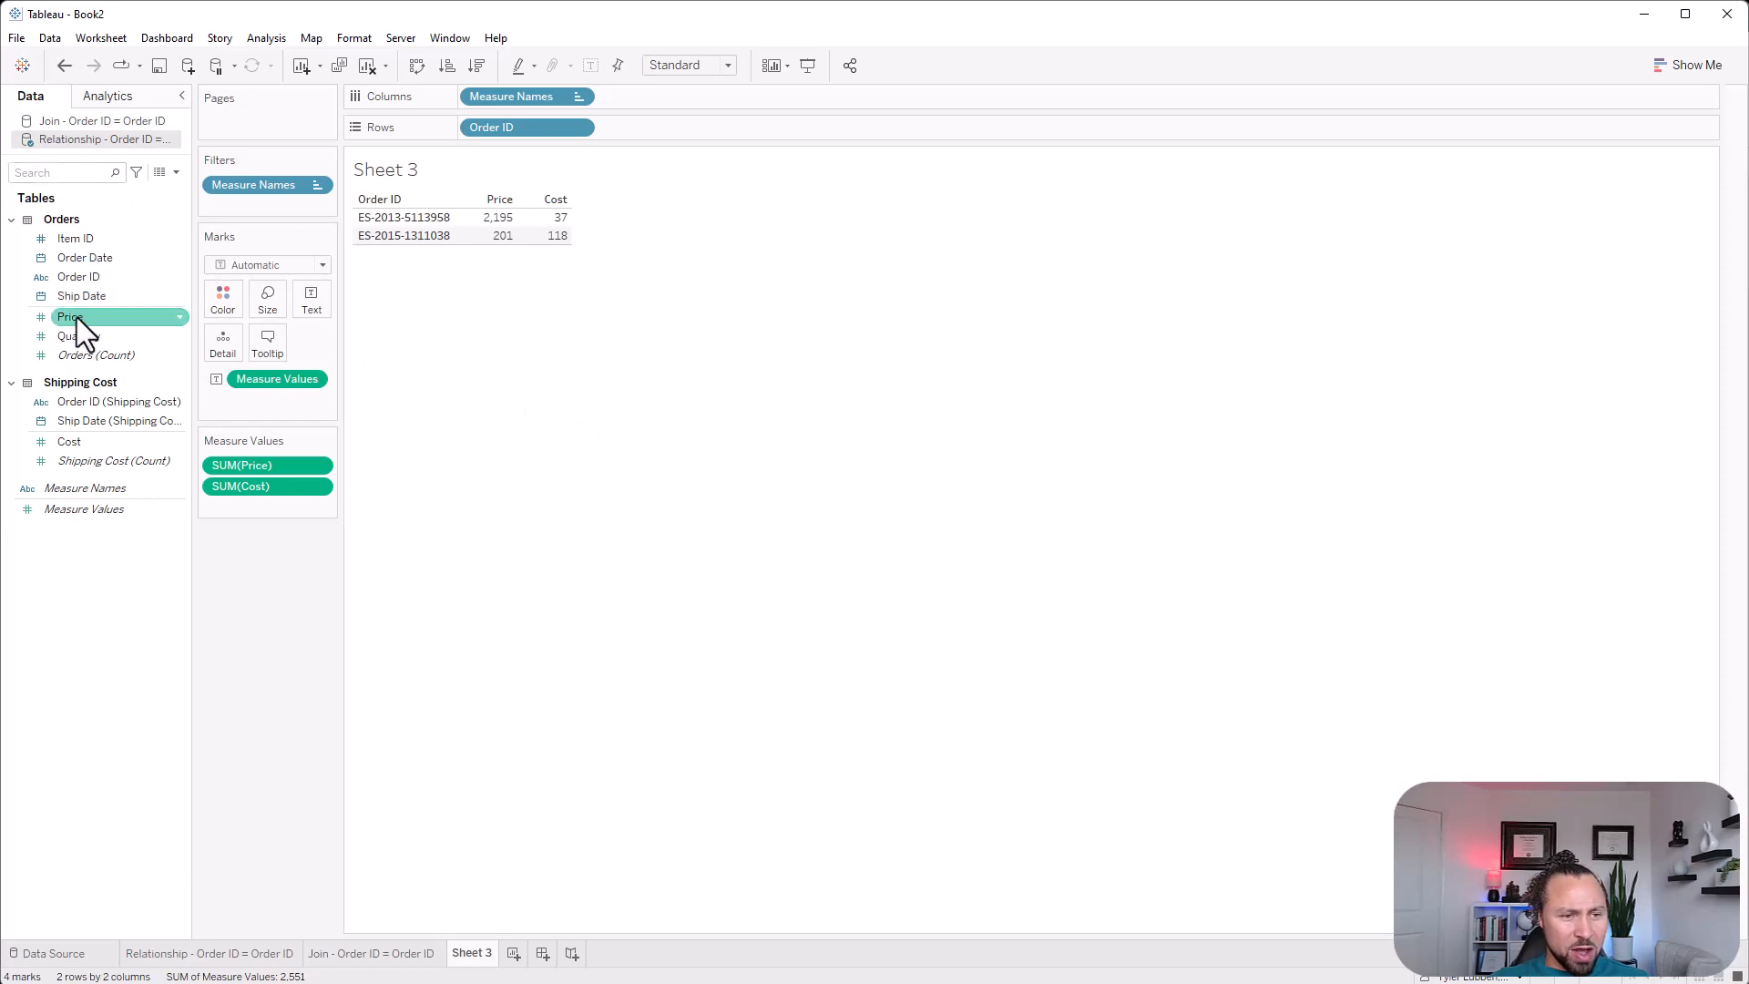
drag(80, 297, 676, 128)
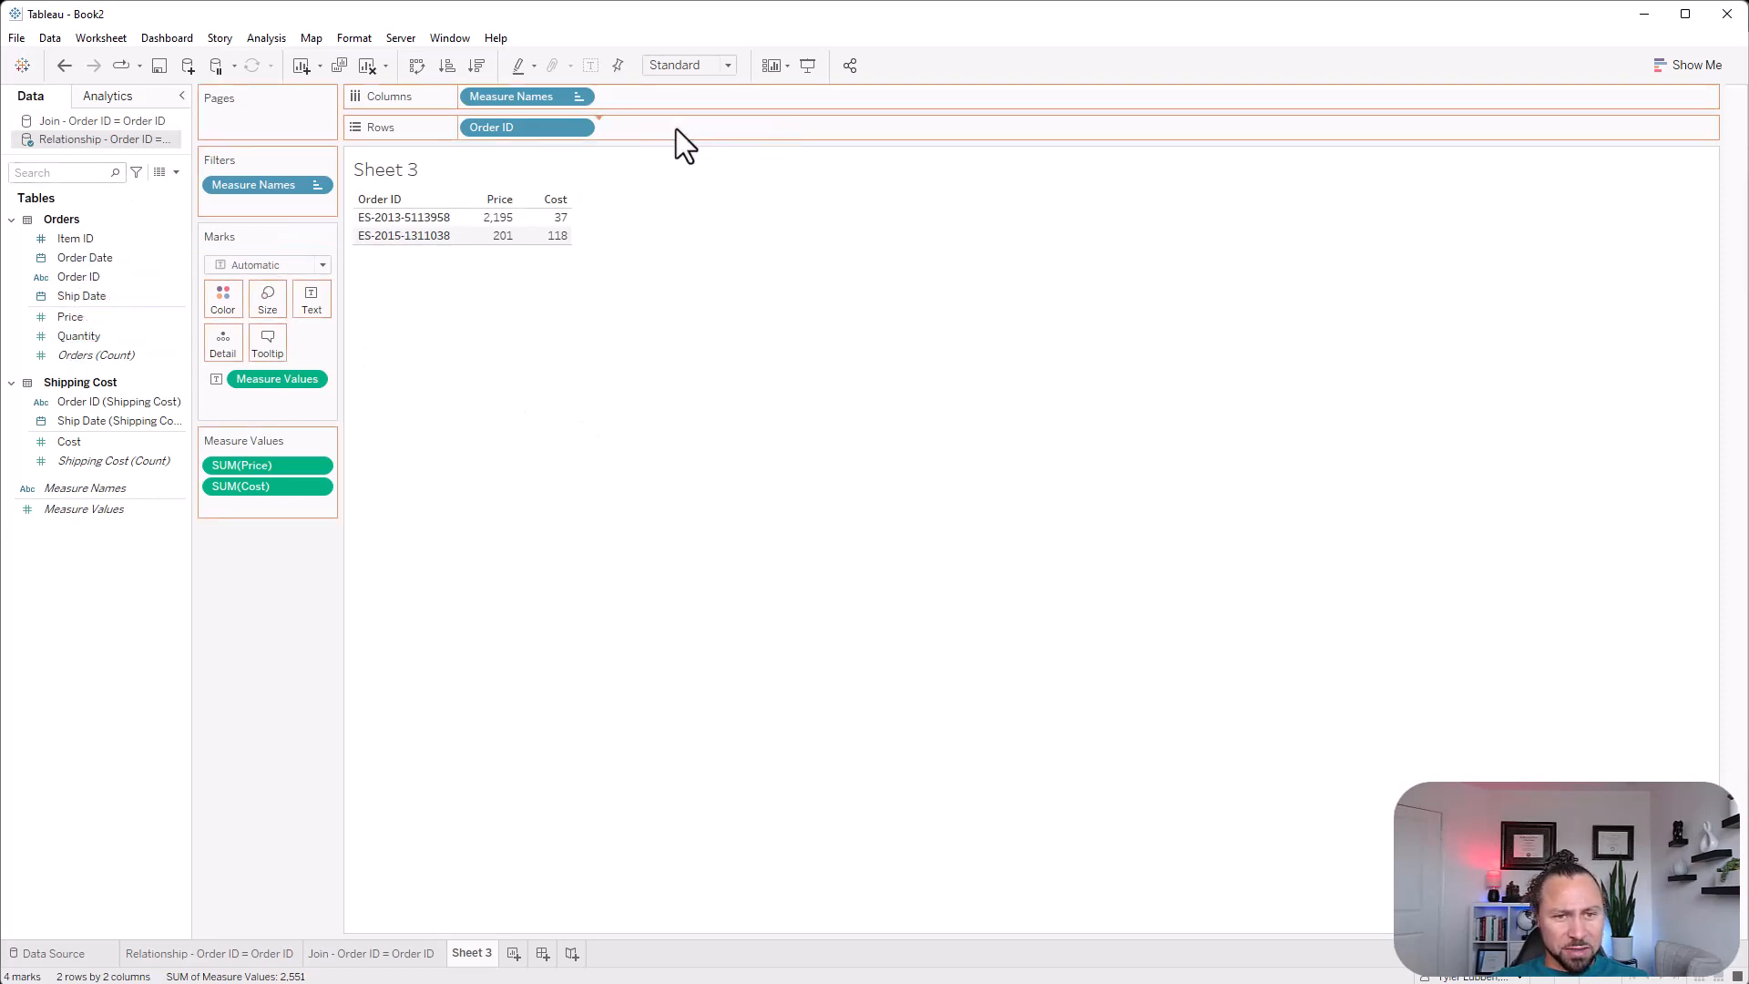
right_click(682, 128)
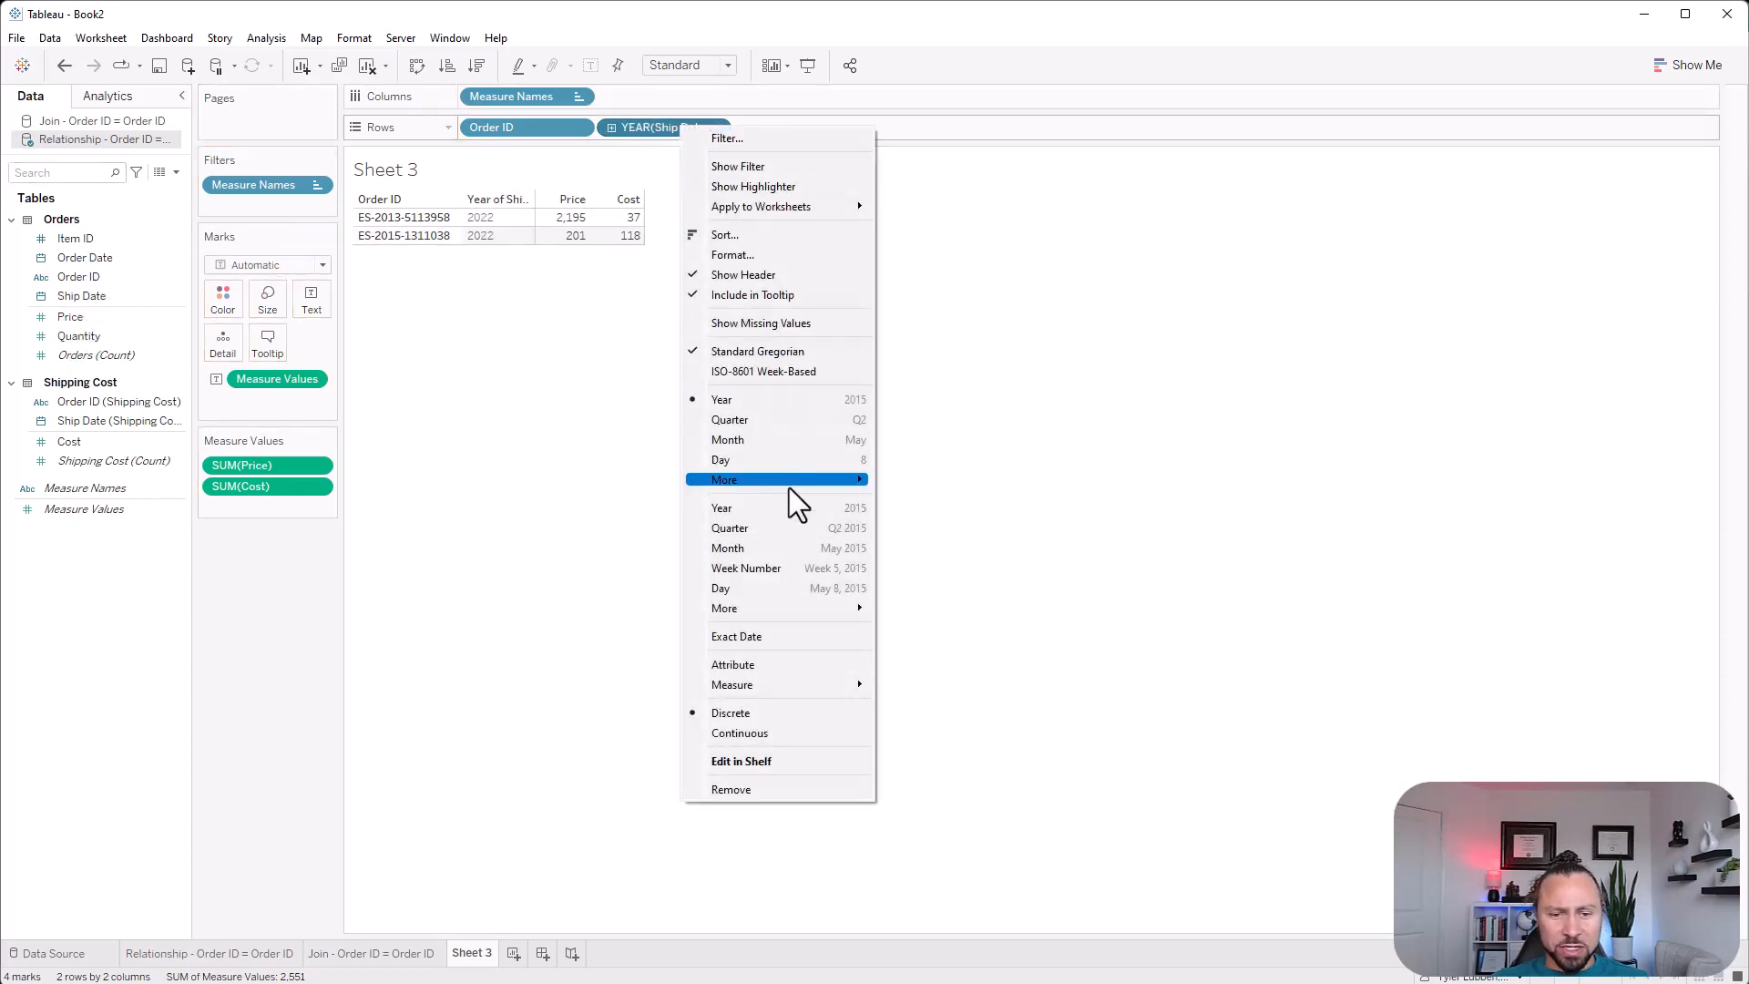
click(770, 588)
click(703, 128)
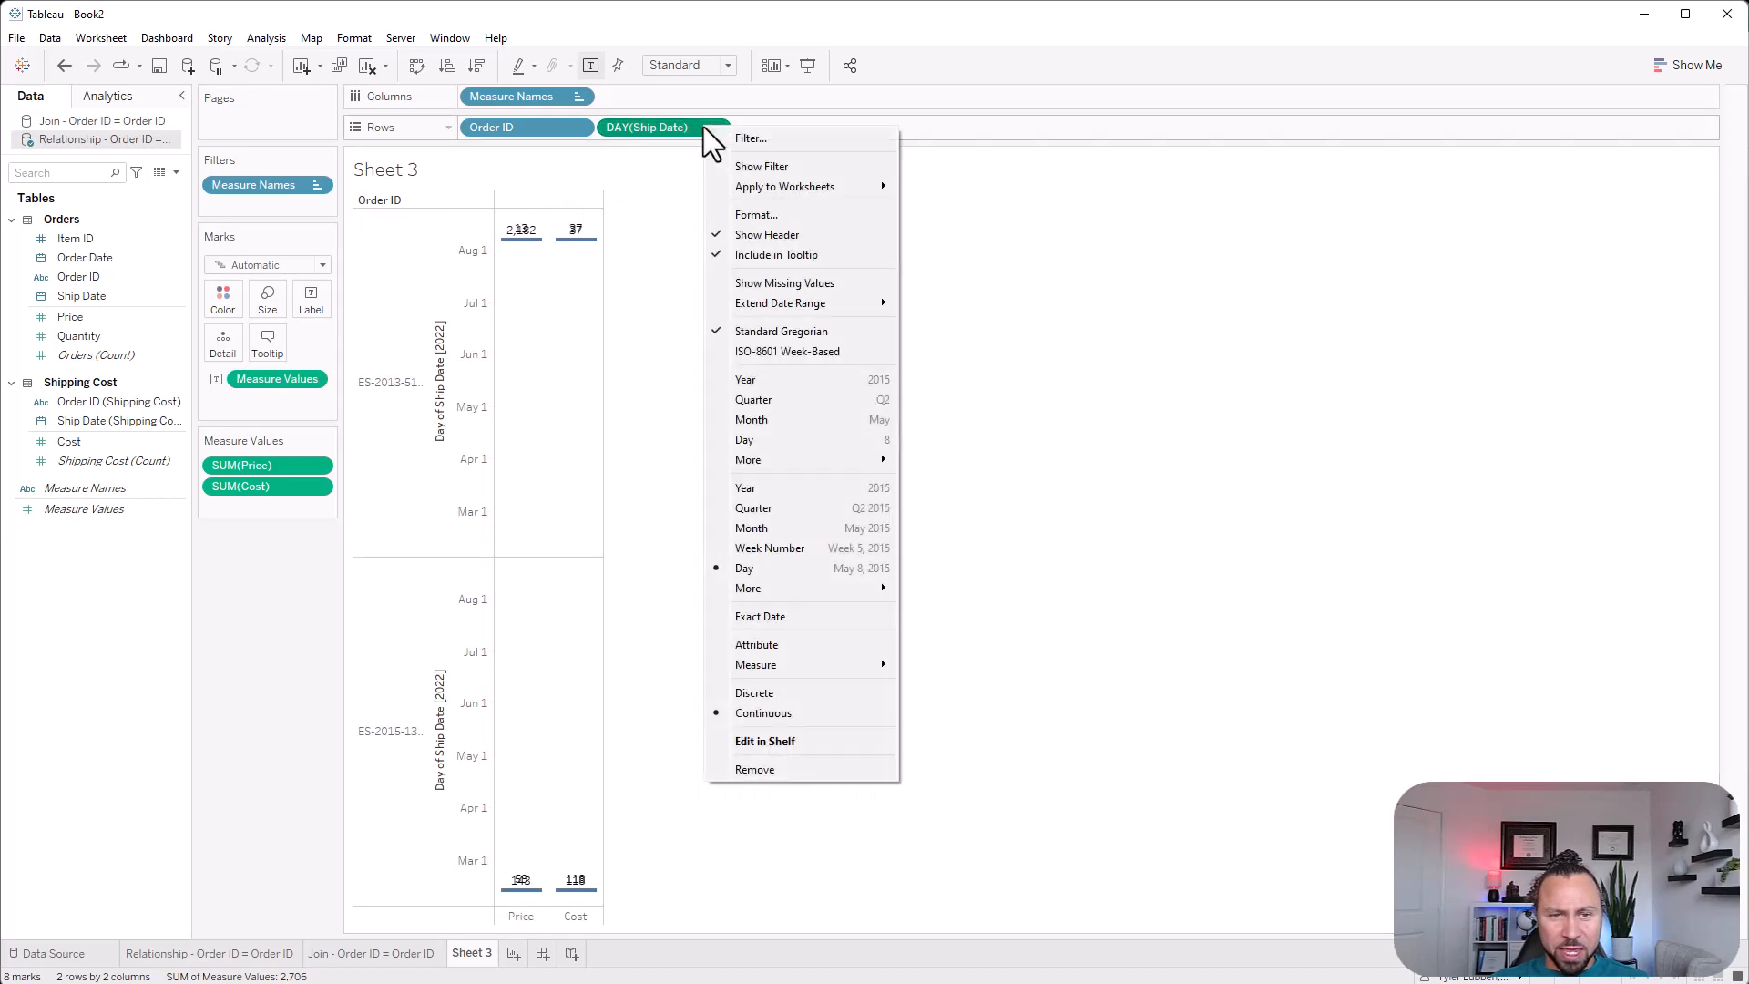
click(753, 693)
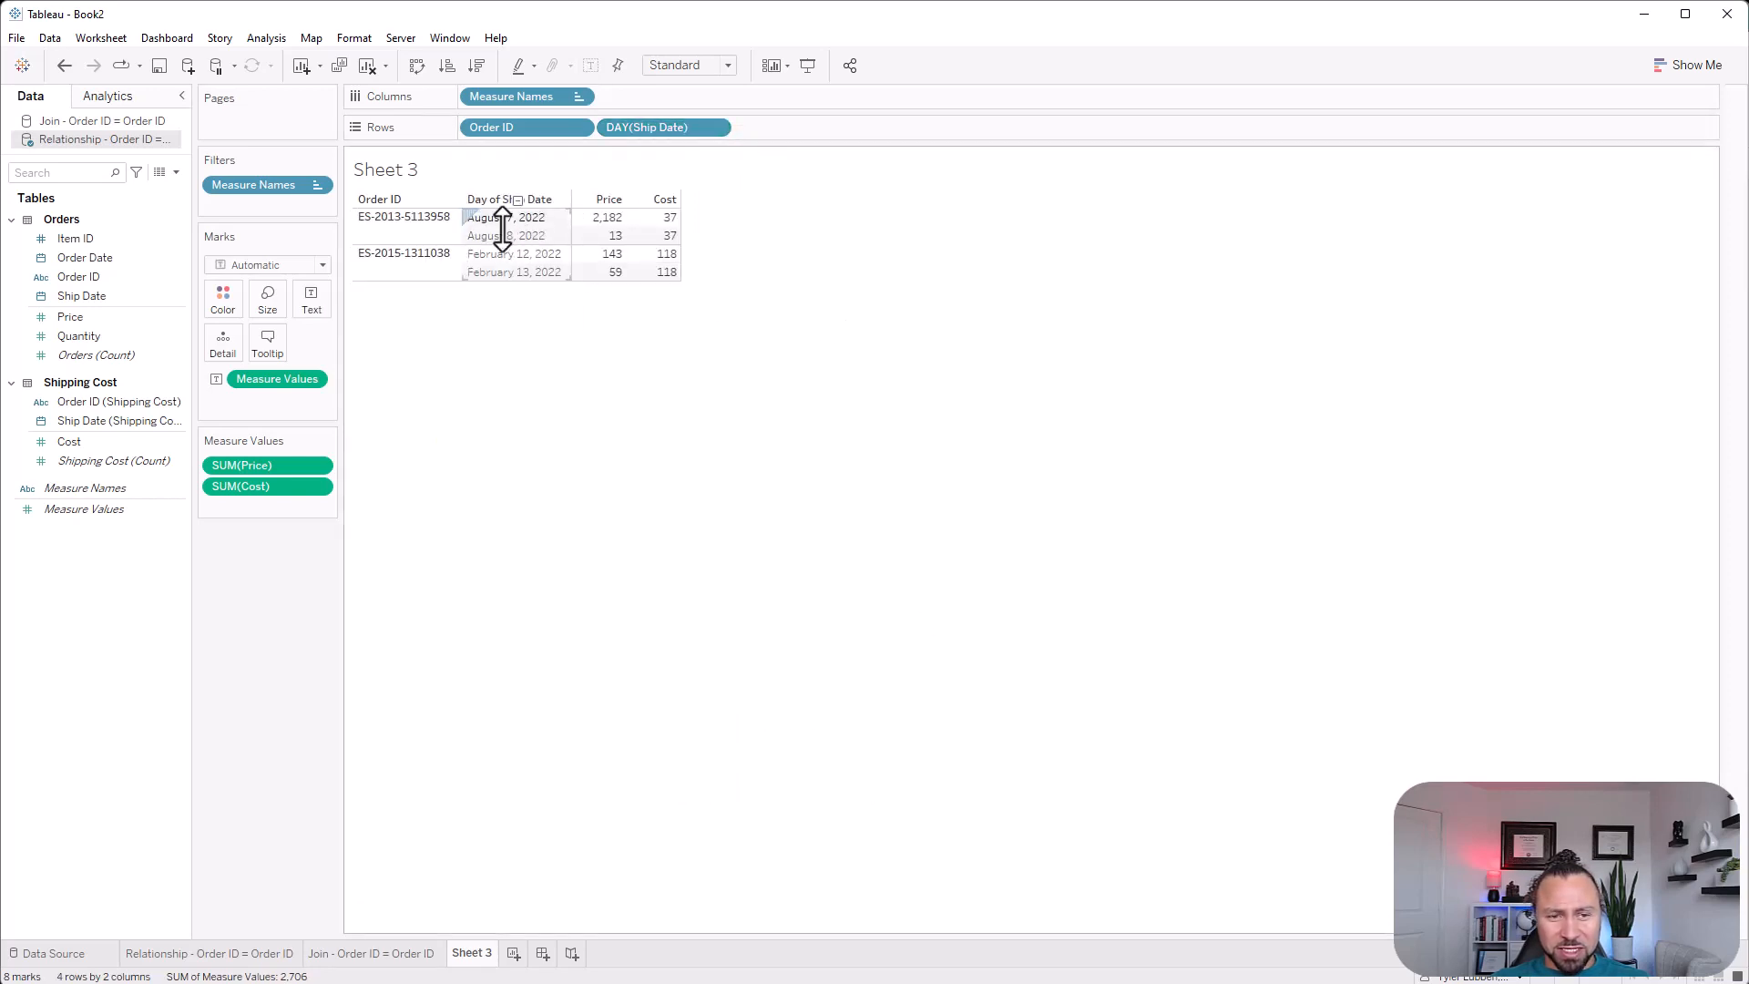
Switch to the Excel workbook and examine the first order's cost for each ship date in the Shipping Cost sheet
key(alt+Tab)
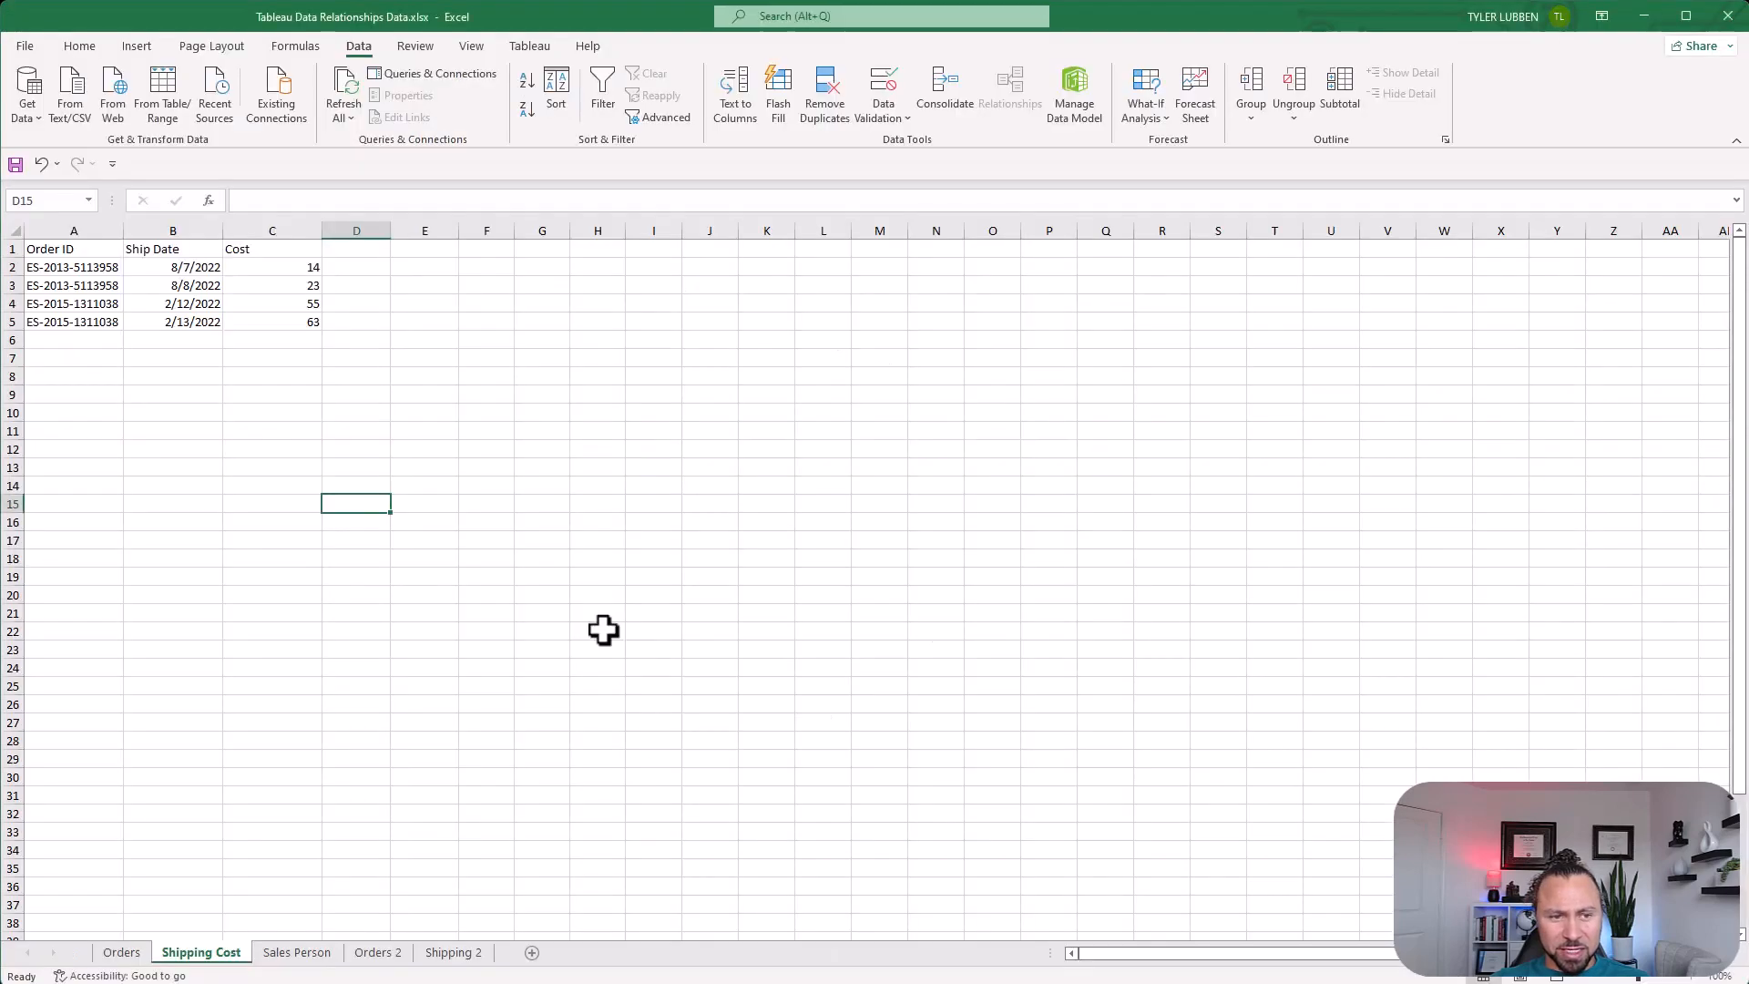
click(202, 285)
click(188, 268)
click(302, 267)
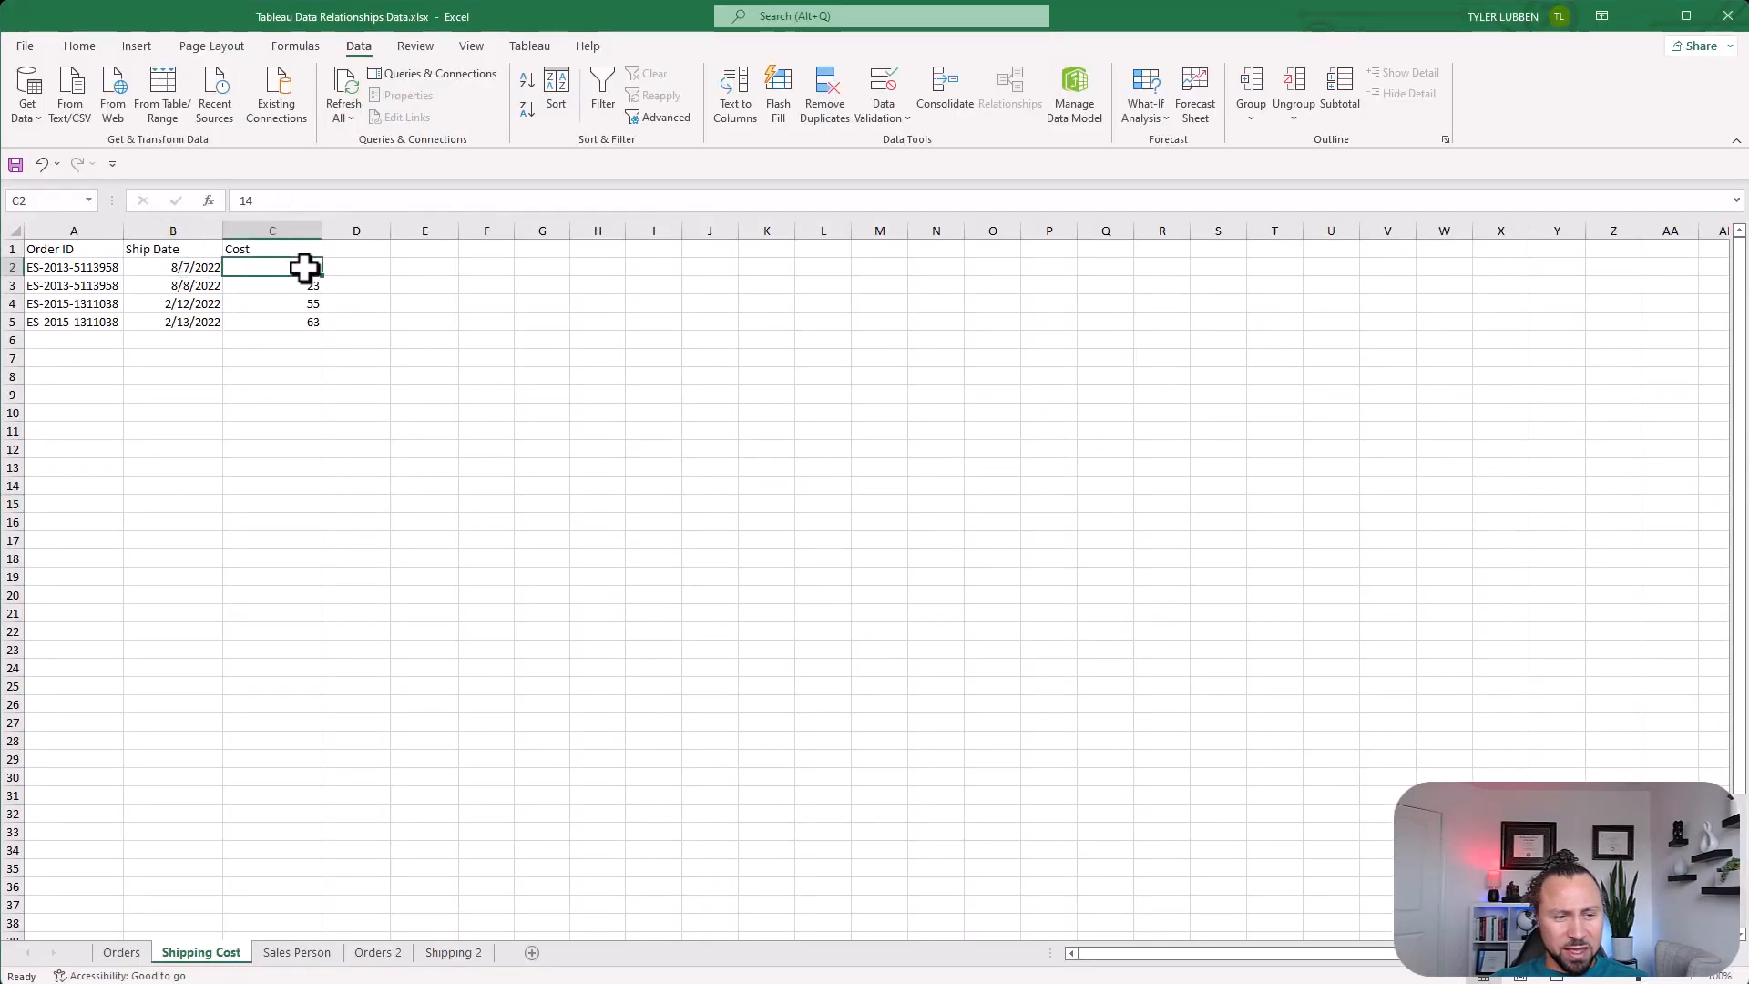
click(304, 285)
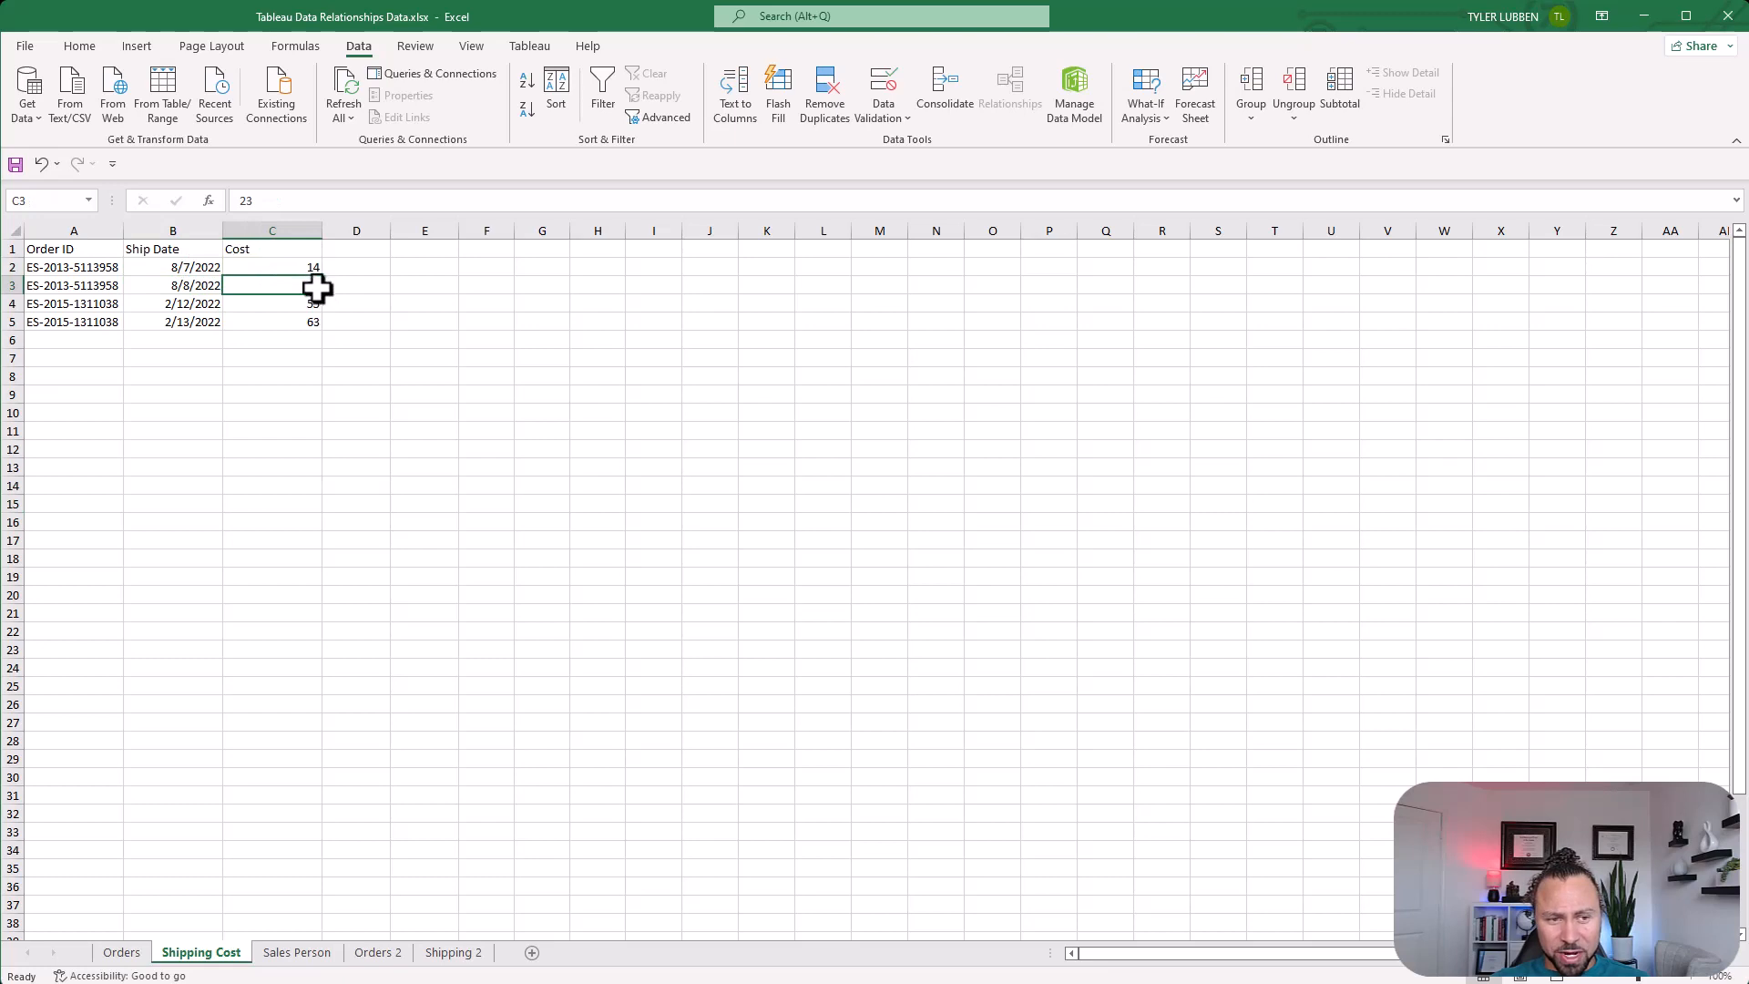
drag(312, 288, 308, 272)
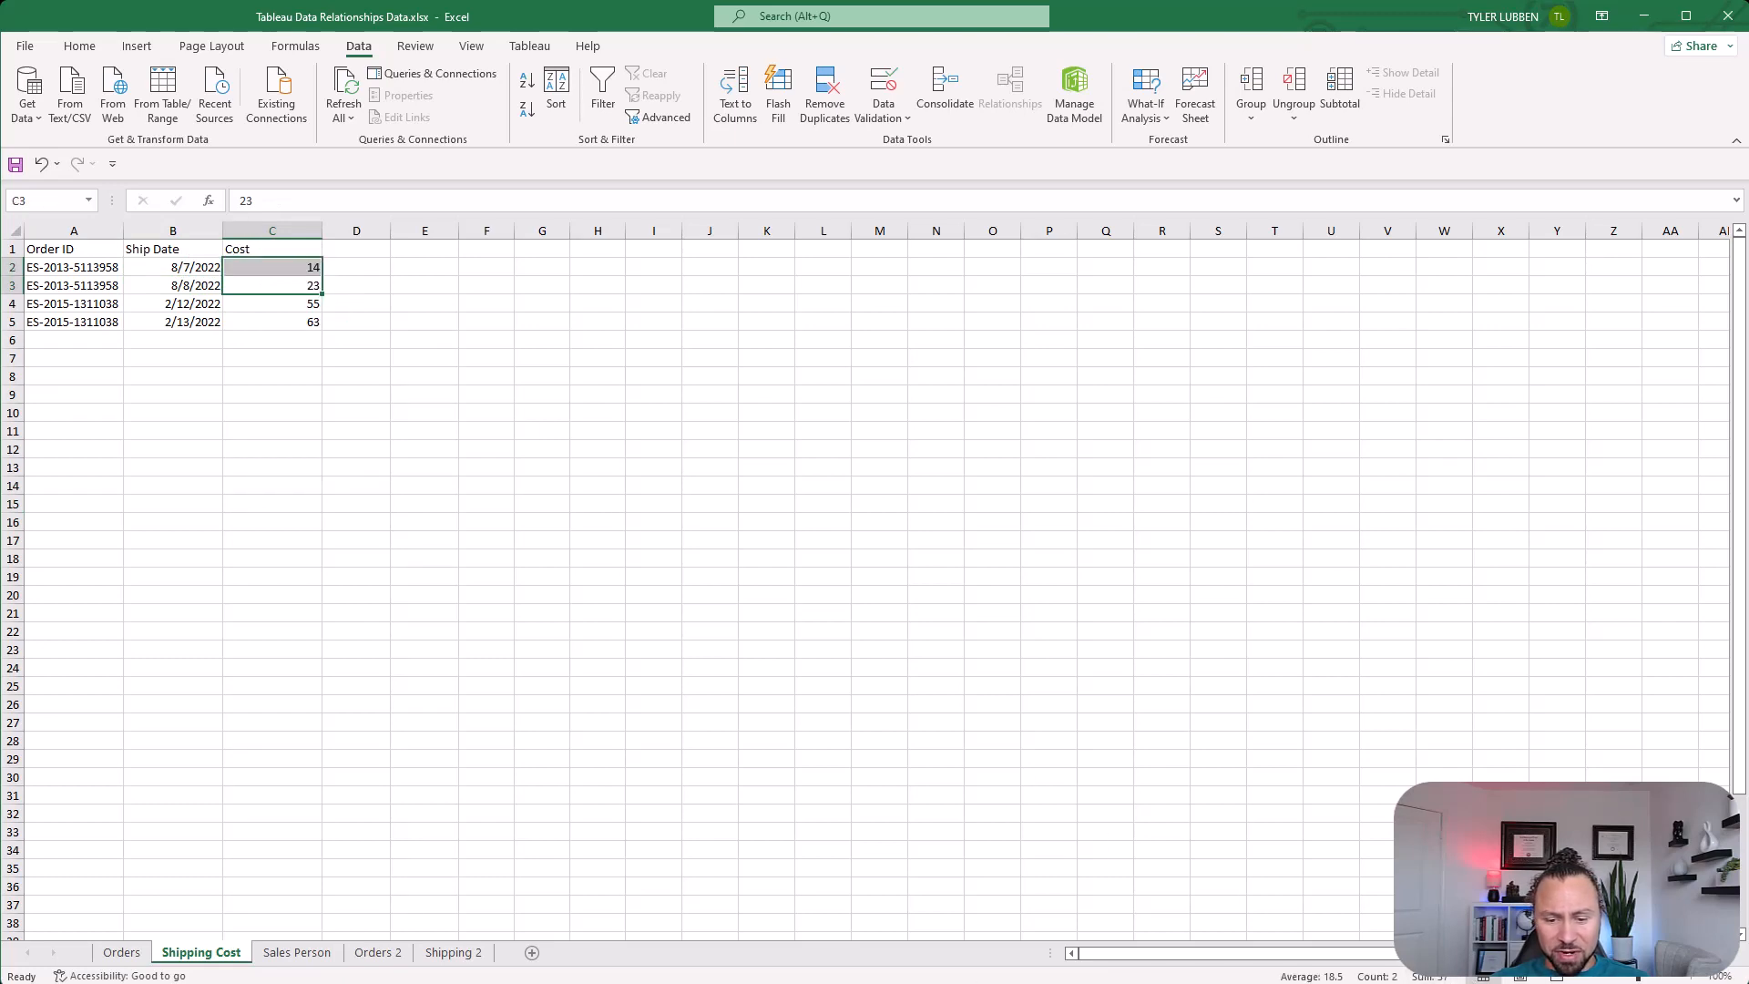
Switch back to Tableau and examine the Cost and Price shown for each ship date of both orders
click(868, 983)
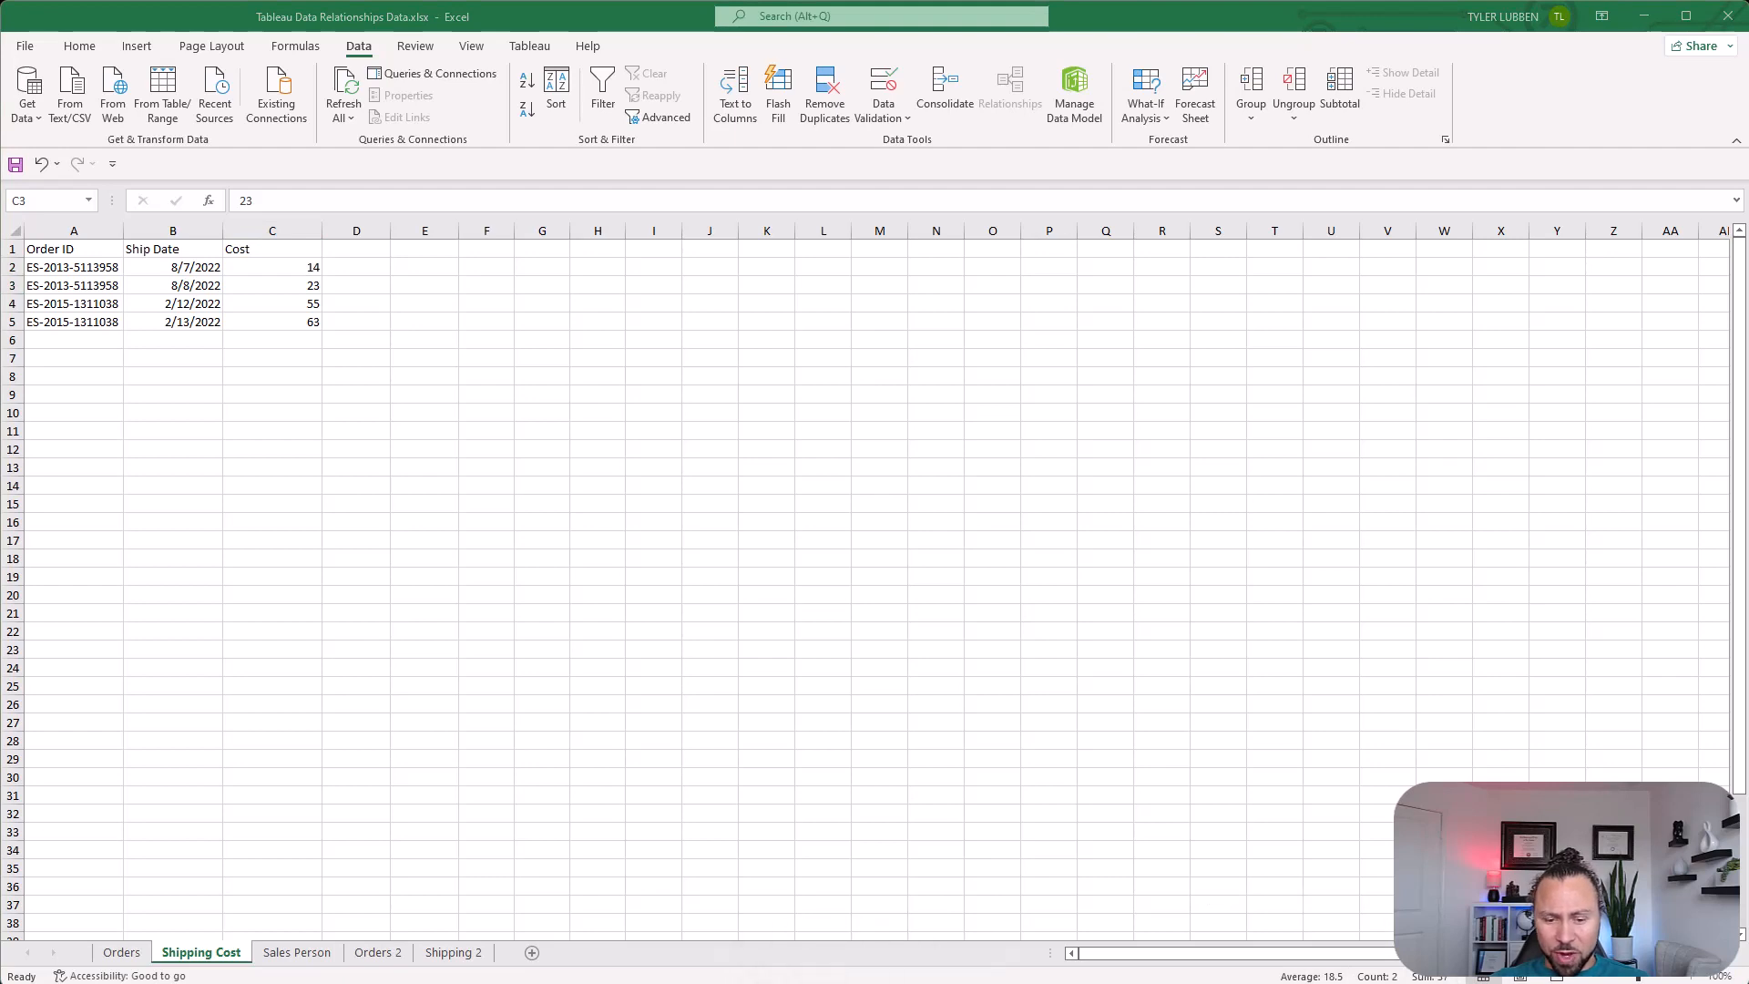
click(922, 973)
mouse_move(672, 244)
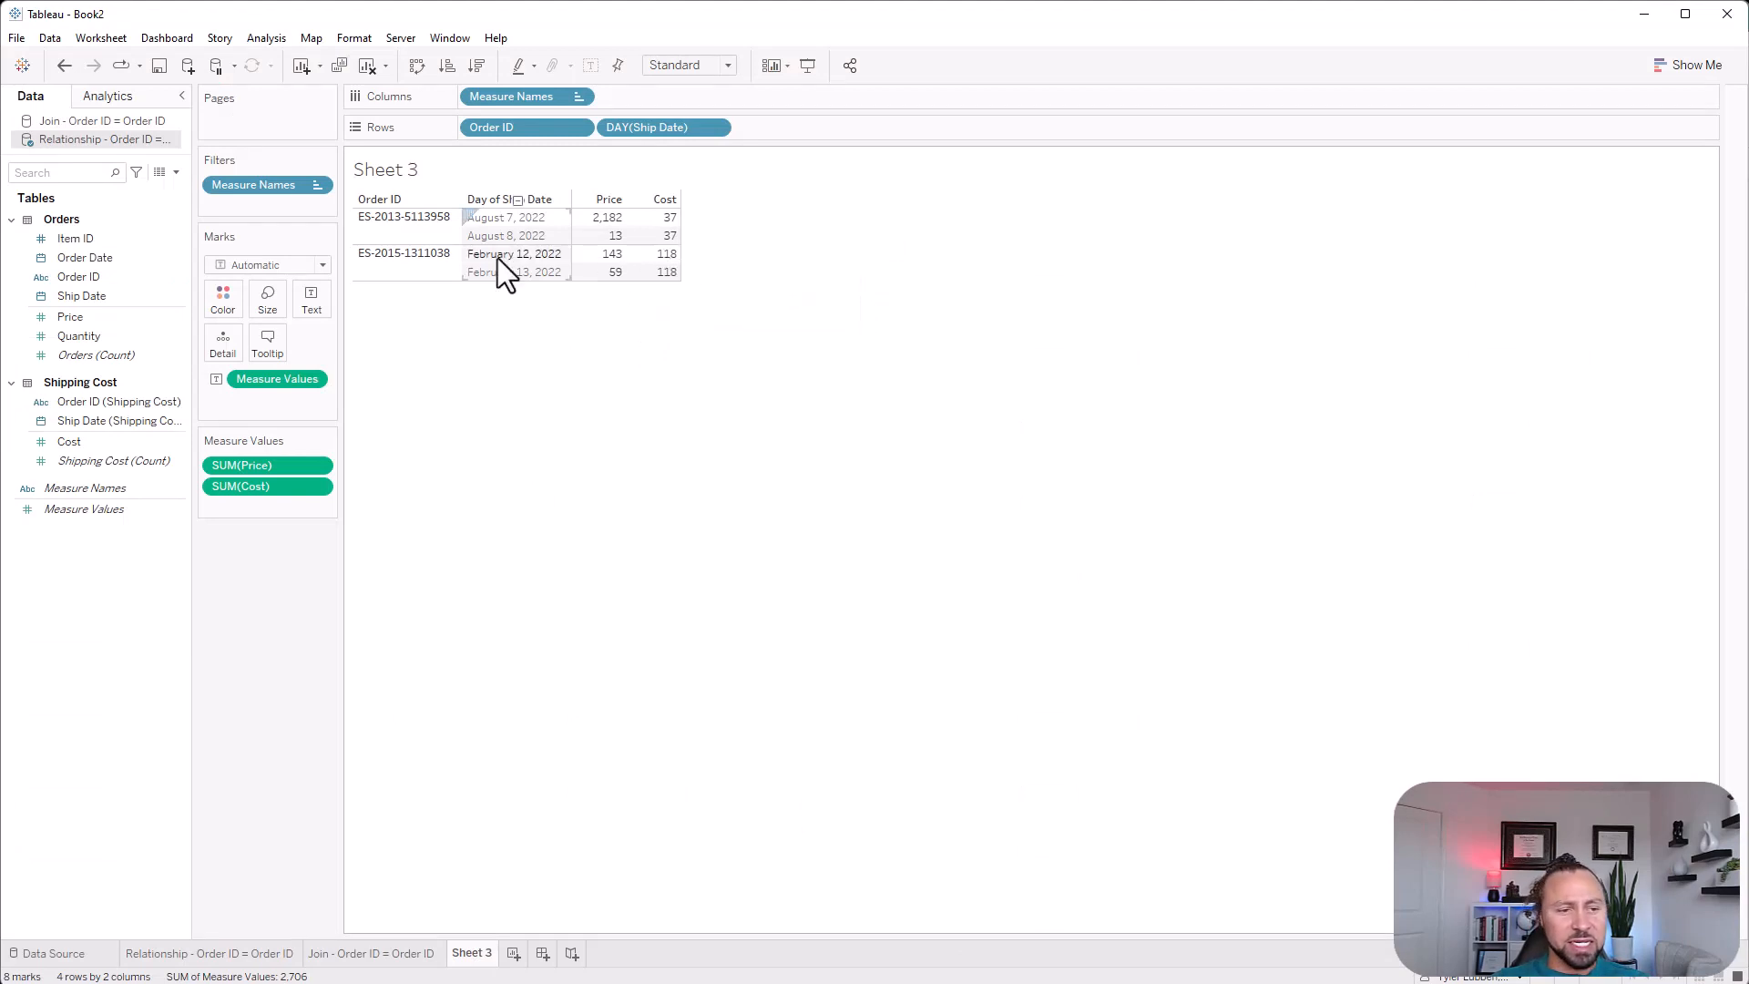
mouse_move(576, 236)
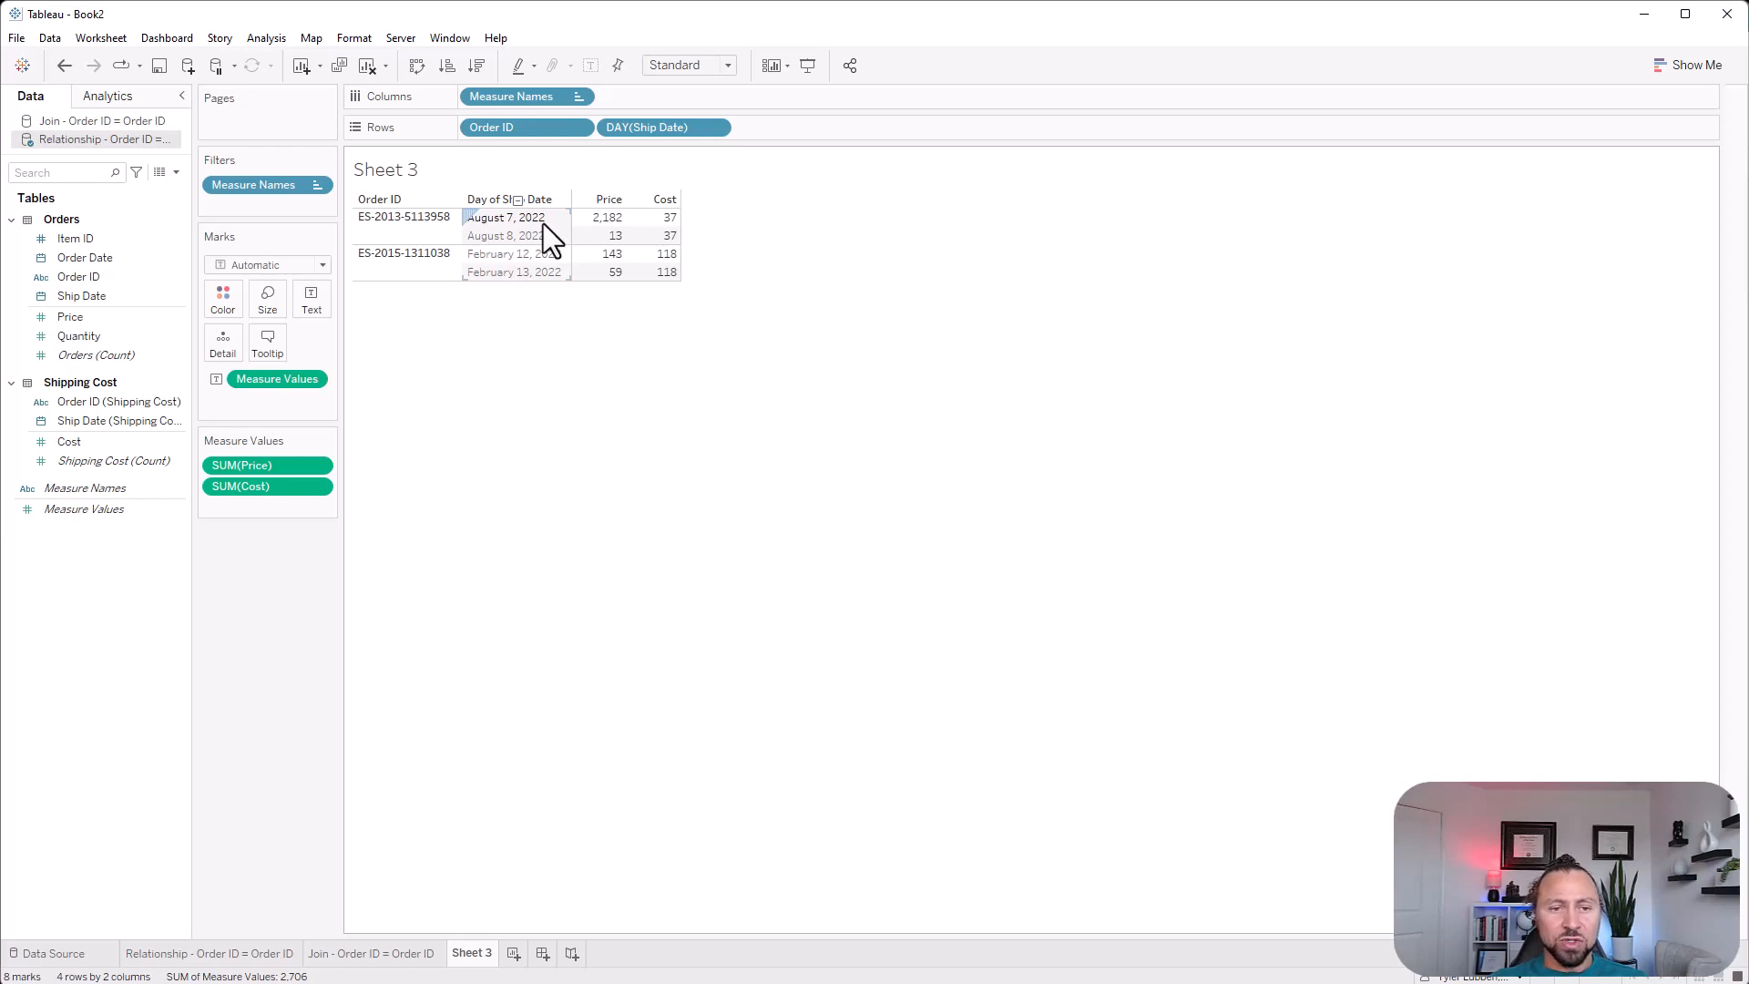
Duplicate the "Relationship - Order ID = Order ID" data source and rename the copy "Relationship - Order ID and Ship Date"
right_click(132, 143)
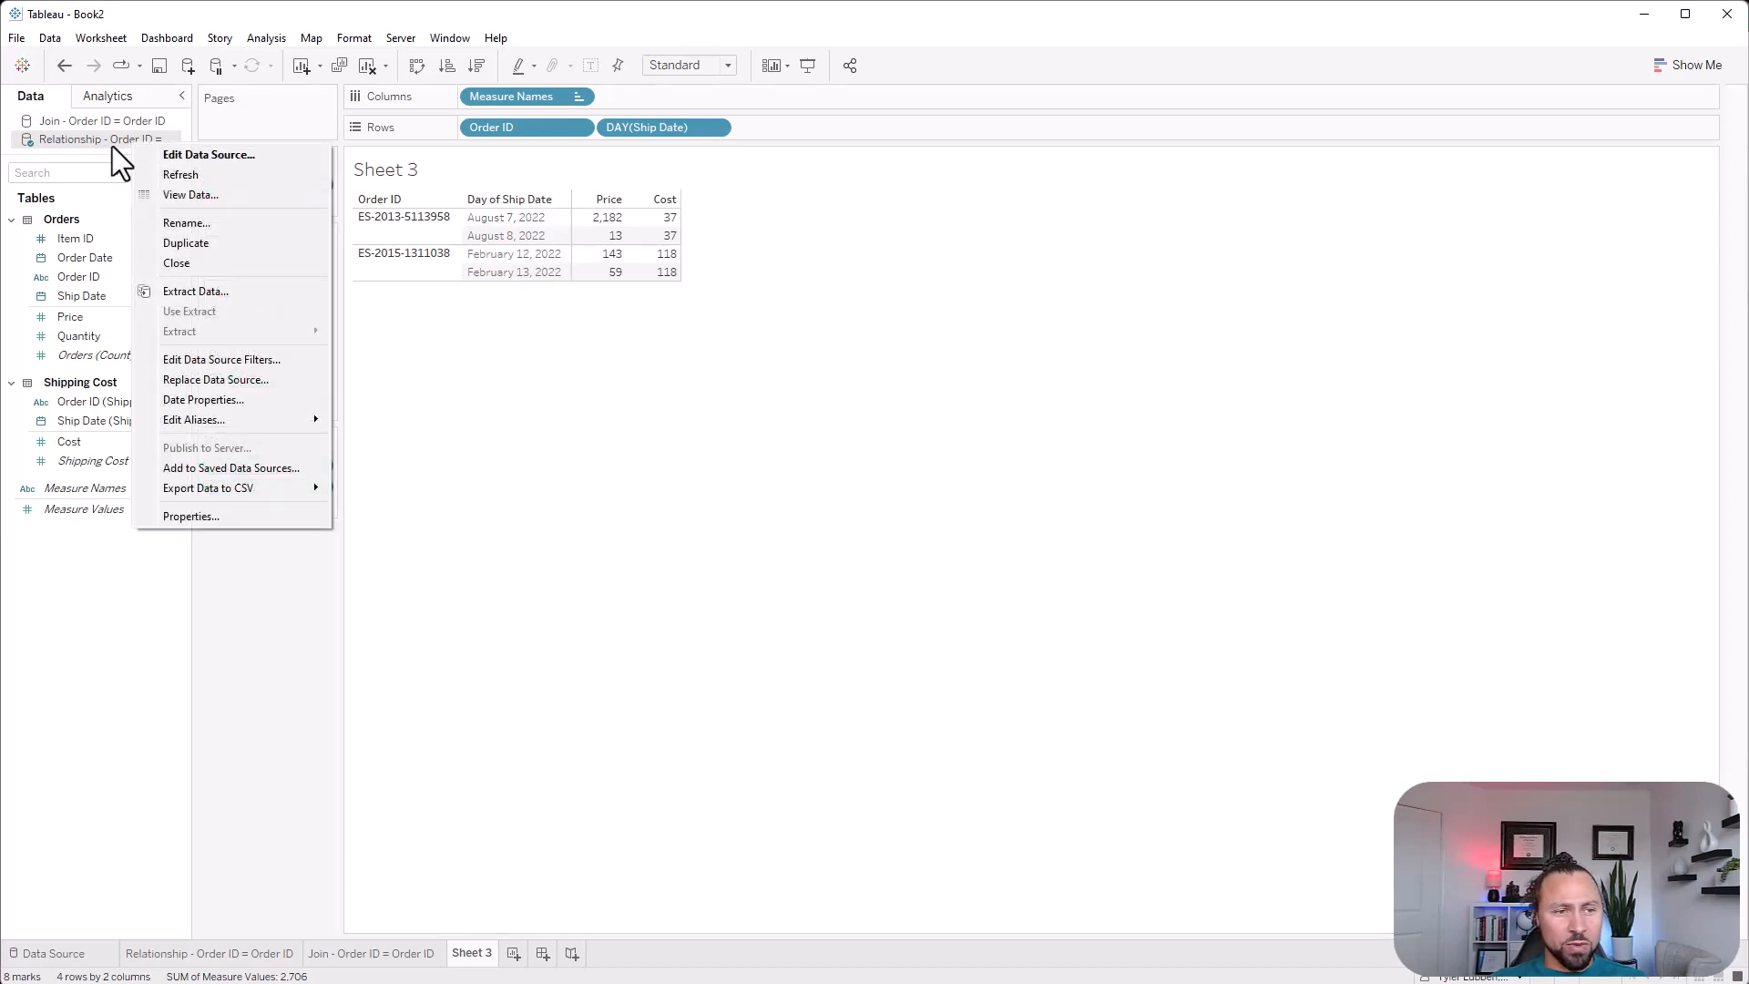
click(208, 242)
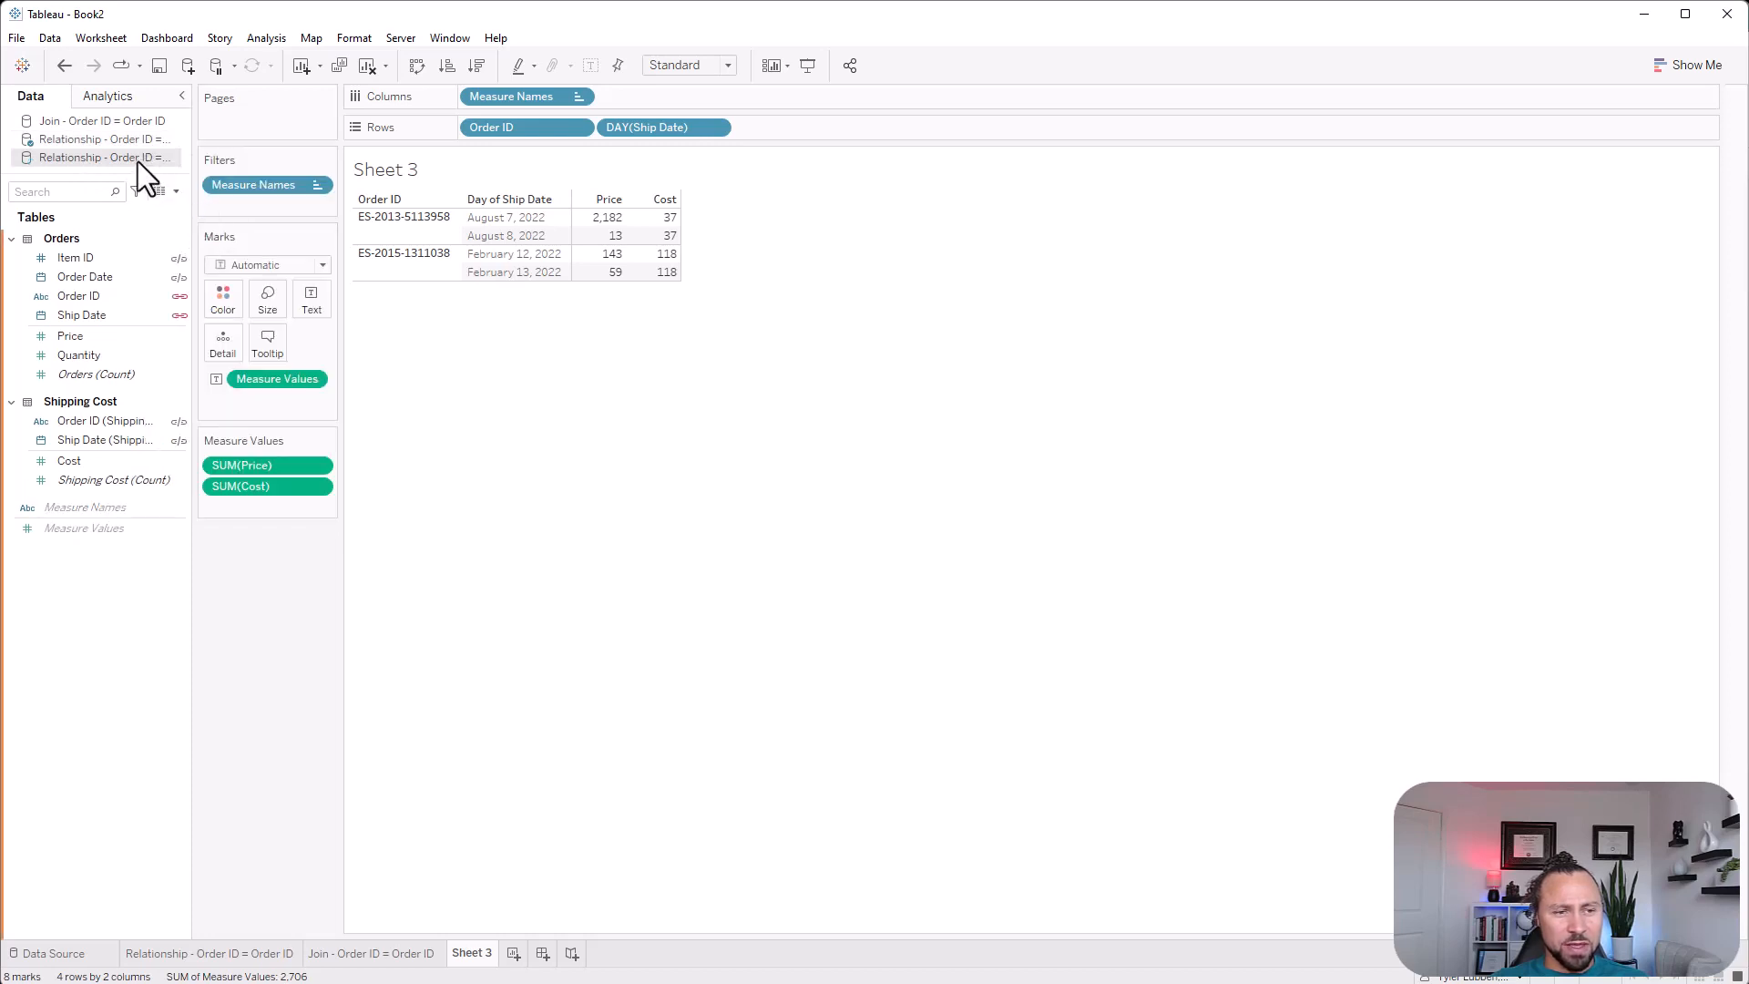
right_click(138, 161)
click(188, 171)
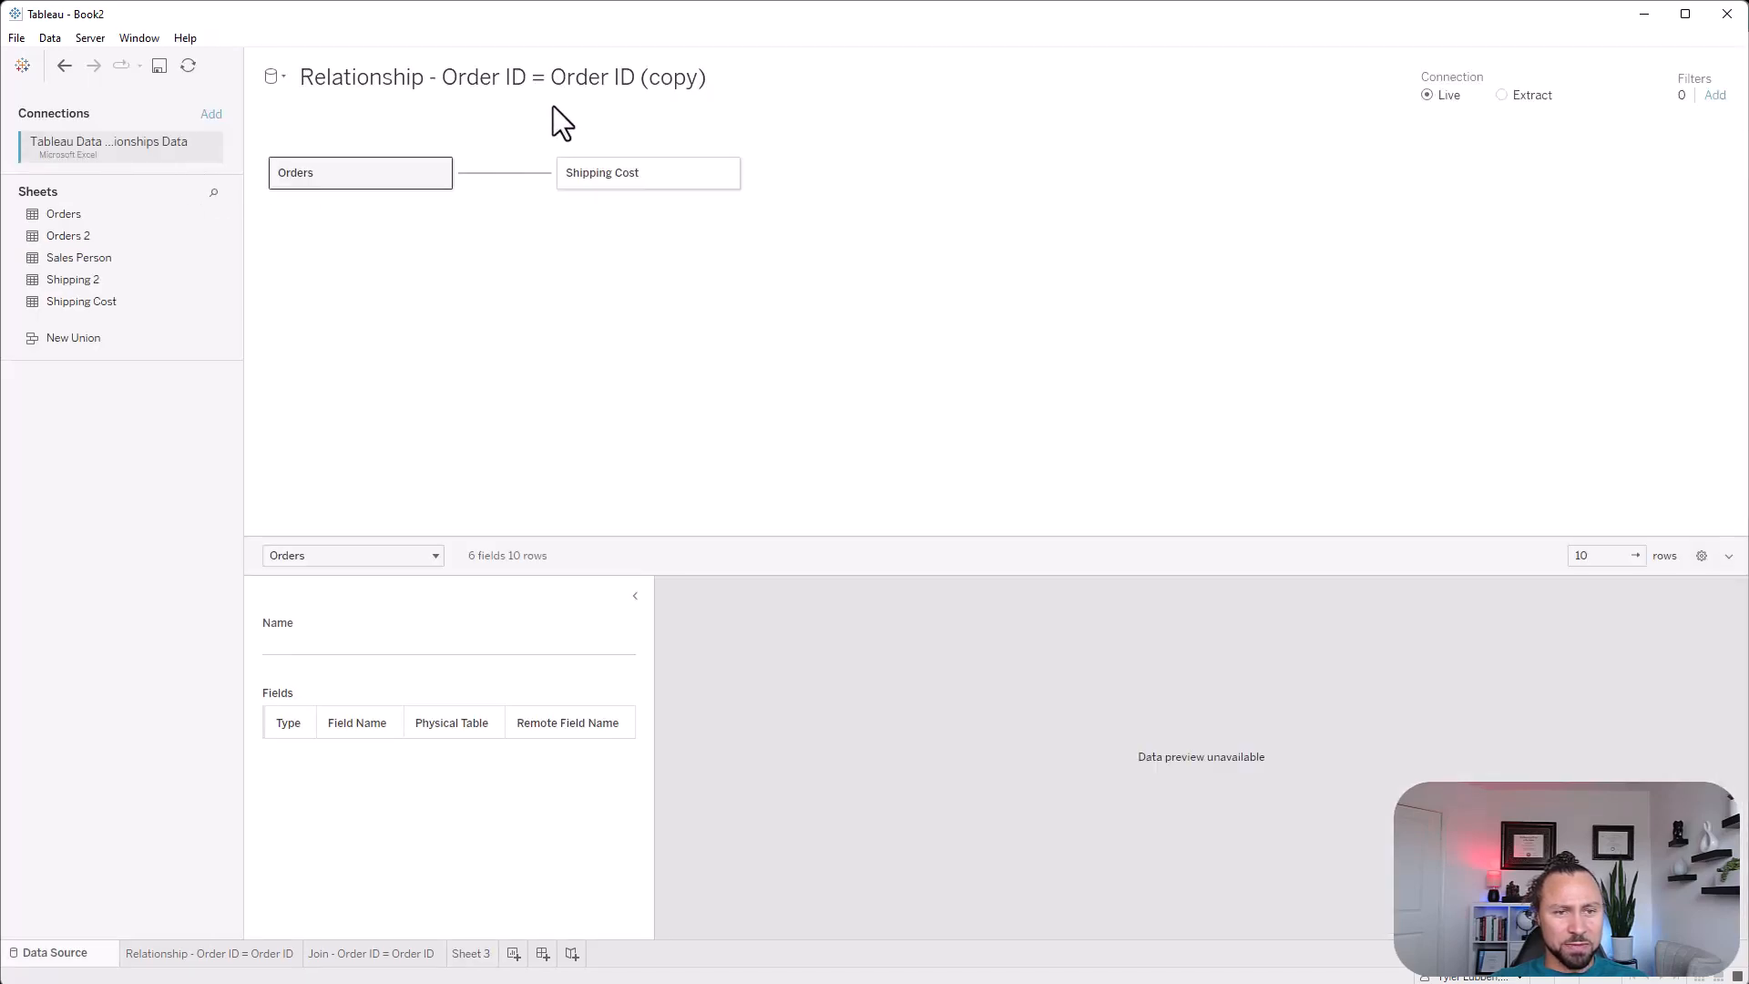
drag(717, 80, 256, 81)
text(Relationship - Order ID and Ship Date)
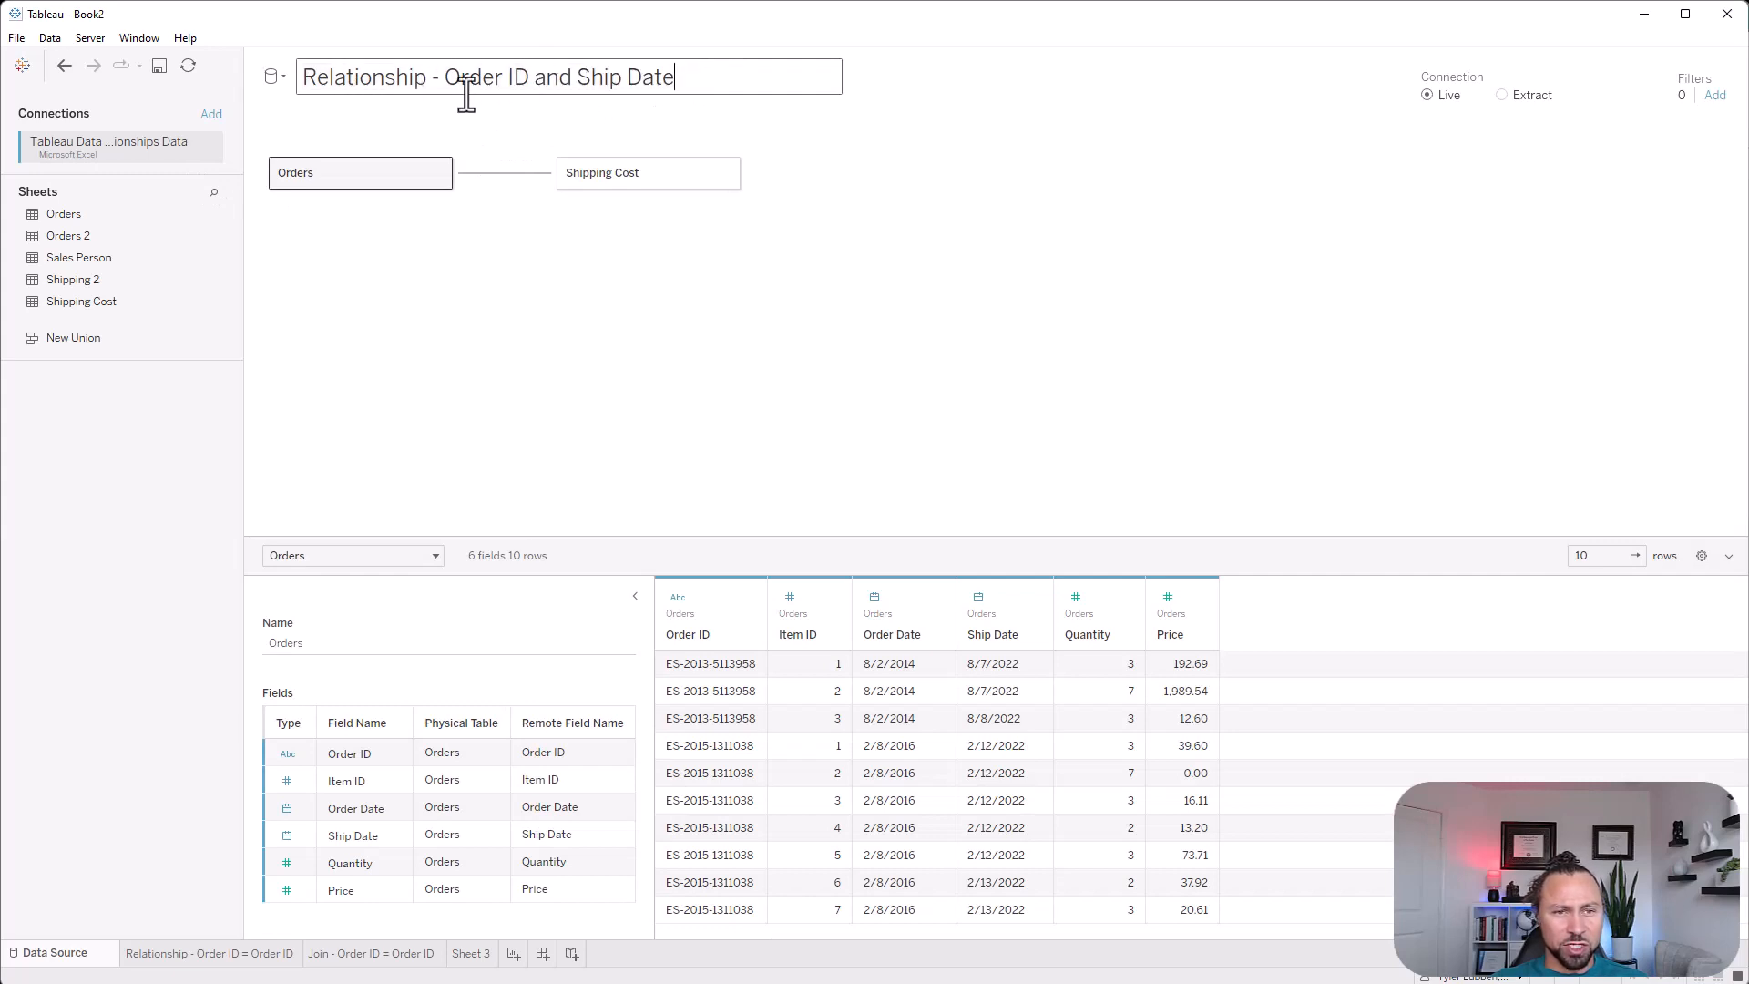
Add Ship Date = Ship Date (Shipping Cost) as a second matching condition to the Orders and Shipping Cost relationship
click(510, 196)
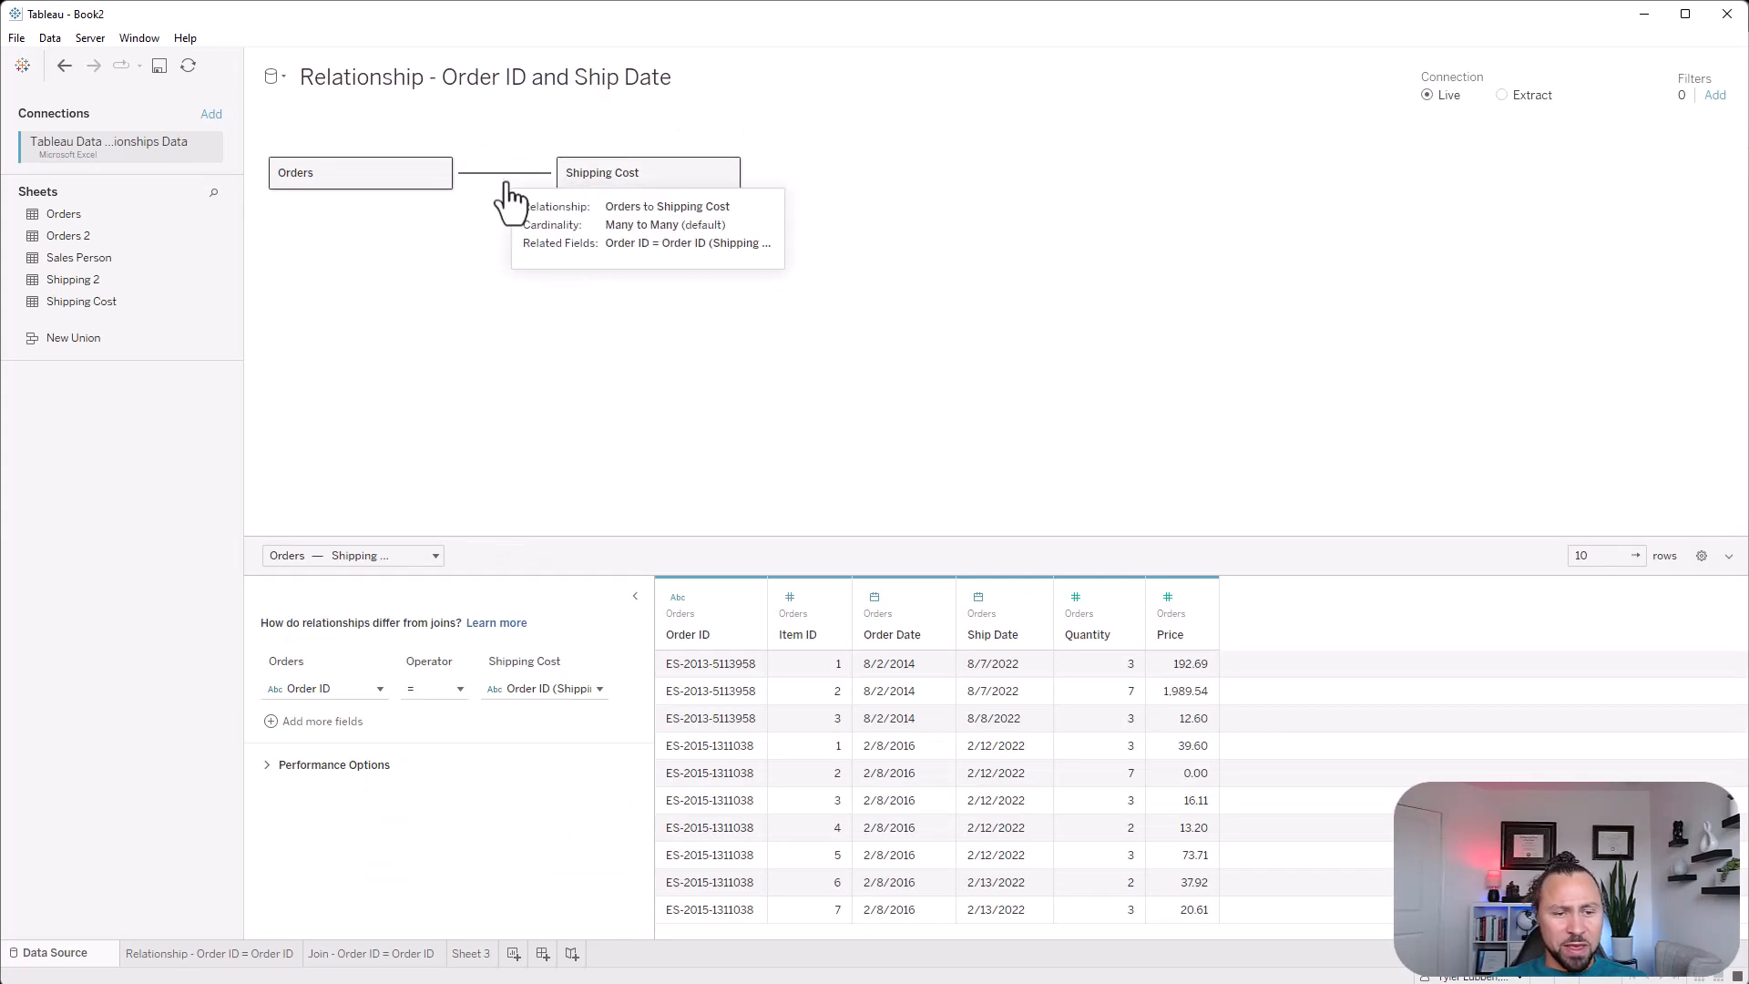
click(333, 724)
click(328, 718)
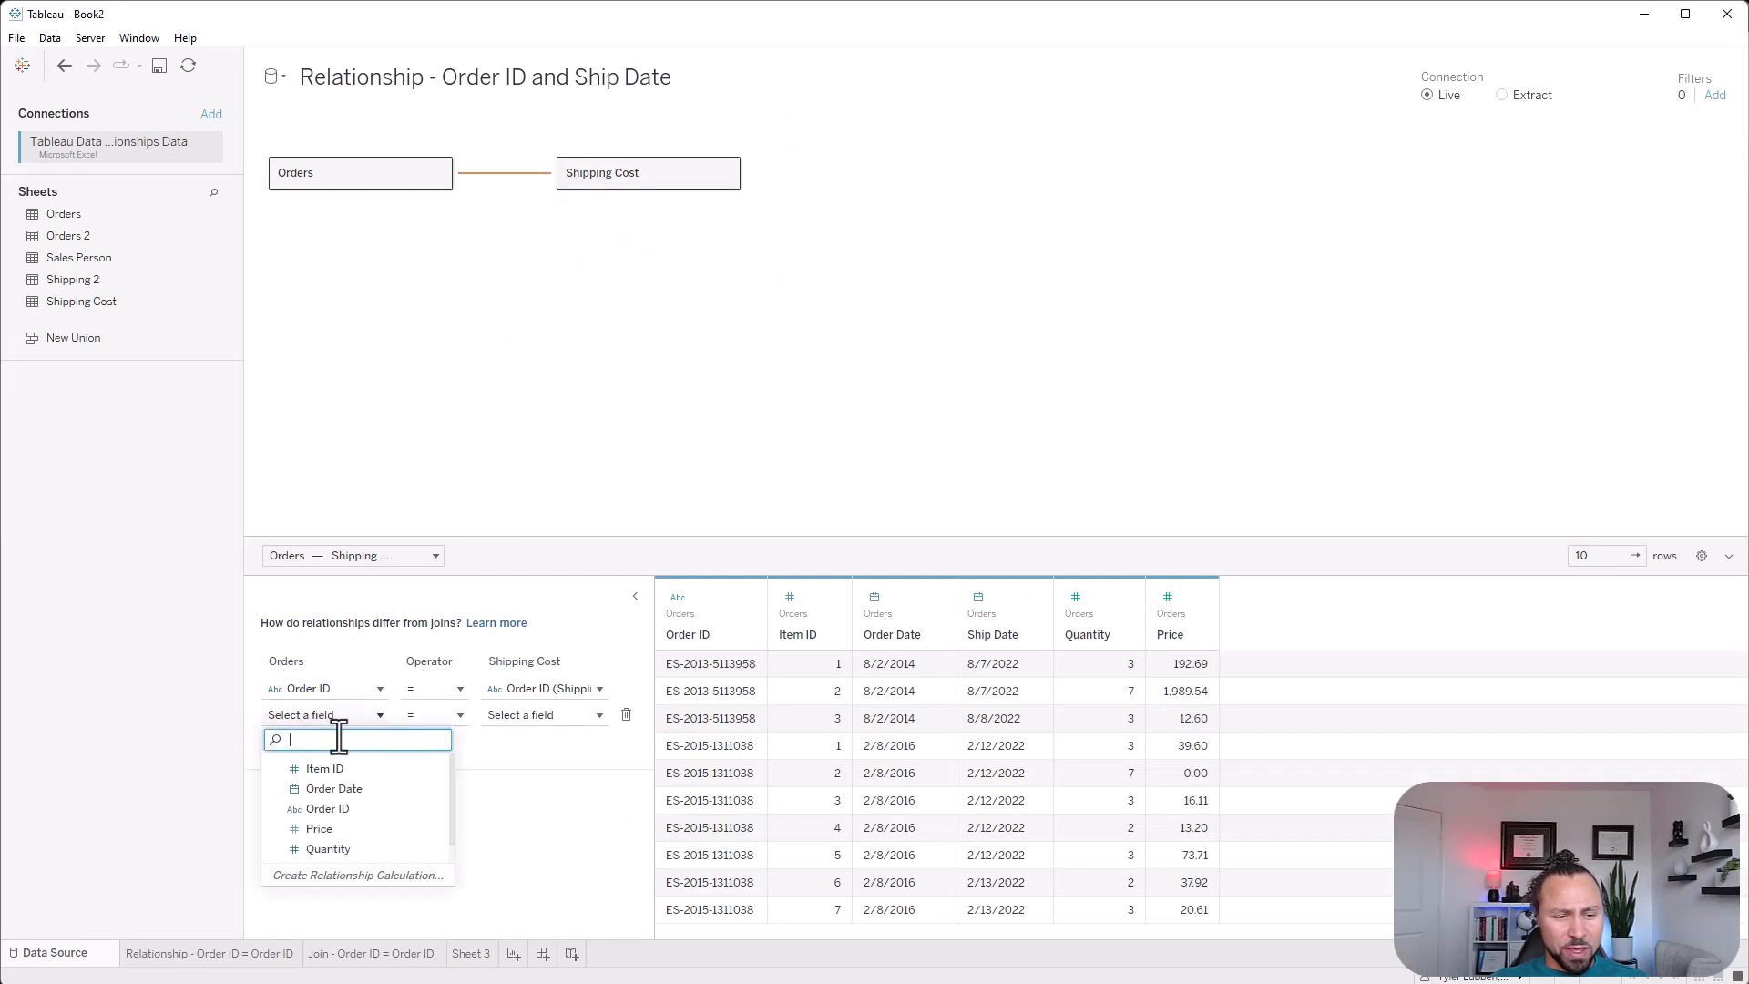
scroll(348, 836, down, 1)
click(350, 848)
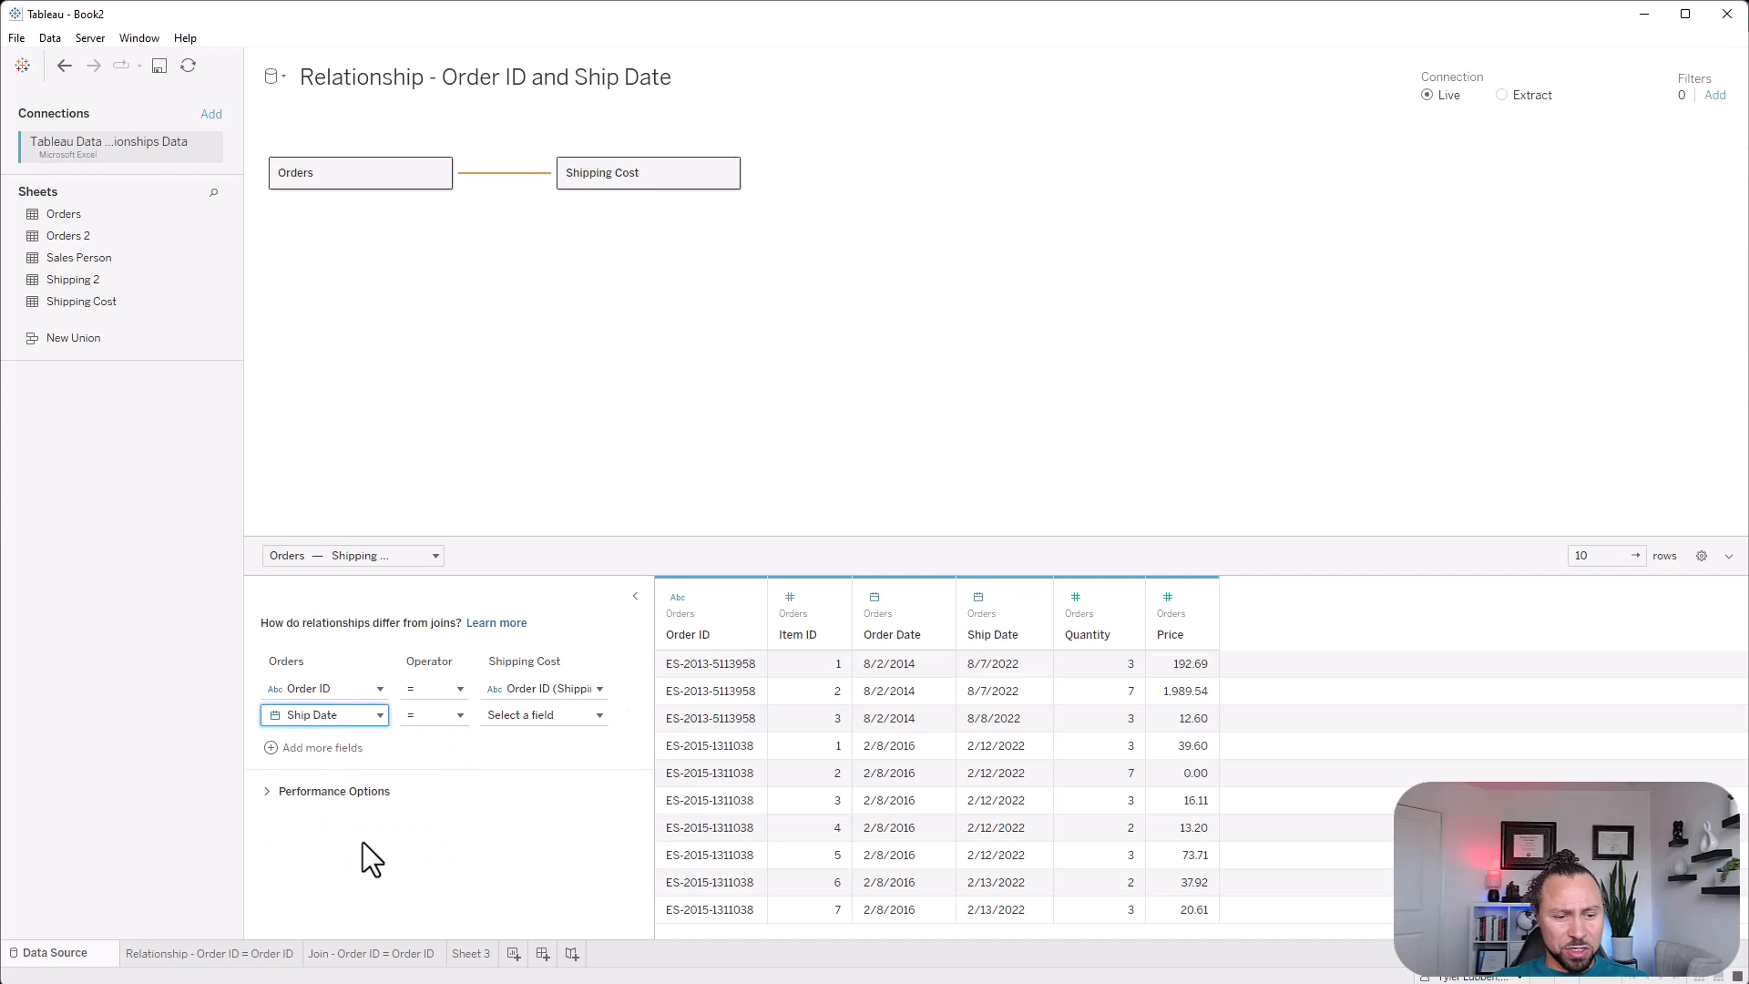
click(522, 718)
click(572, 771)
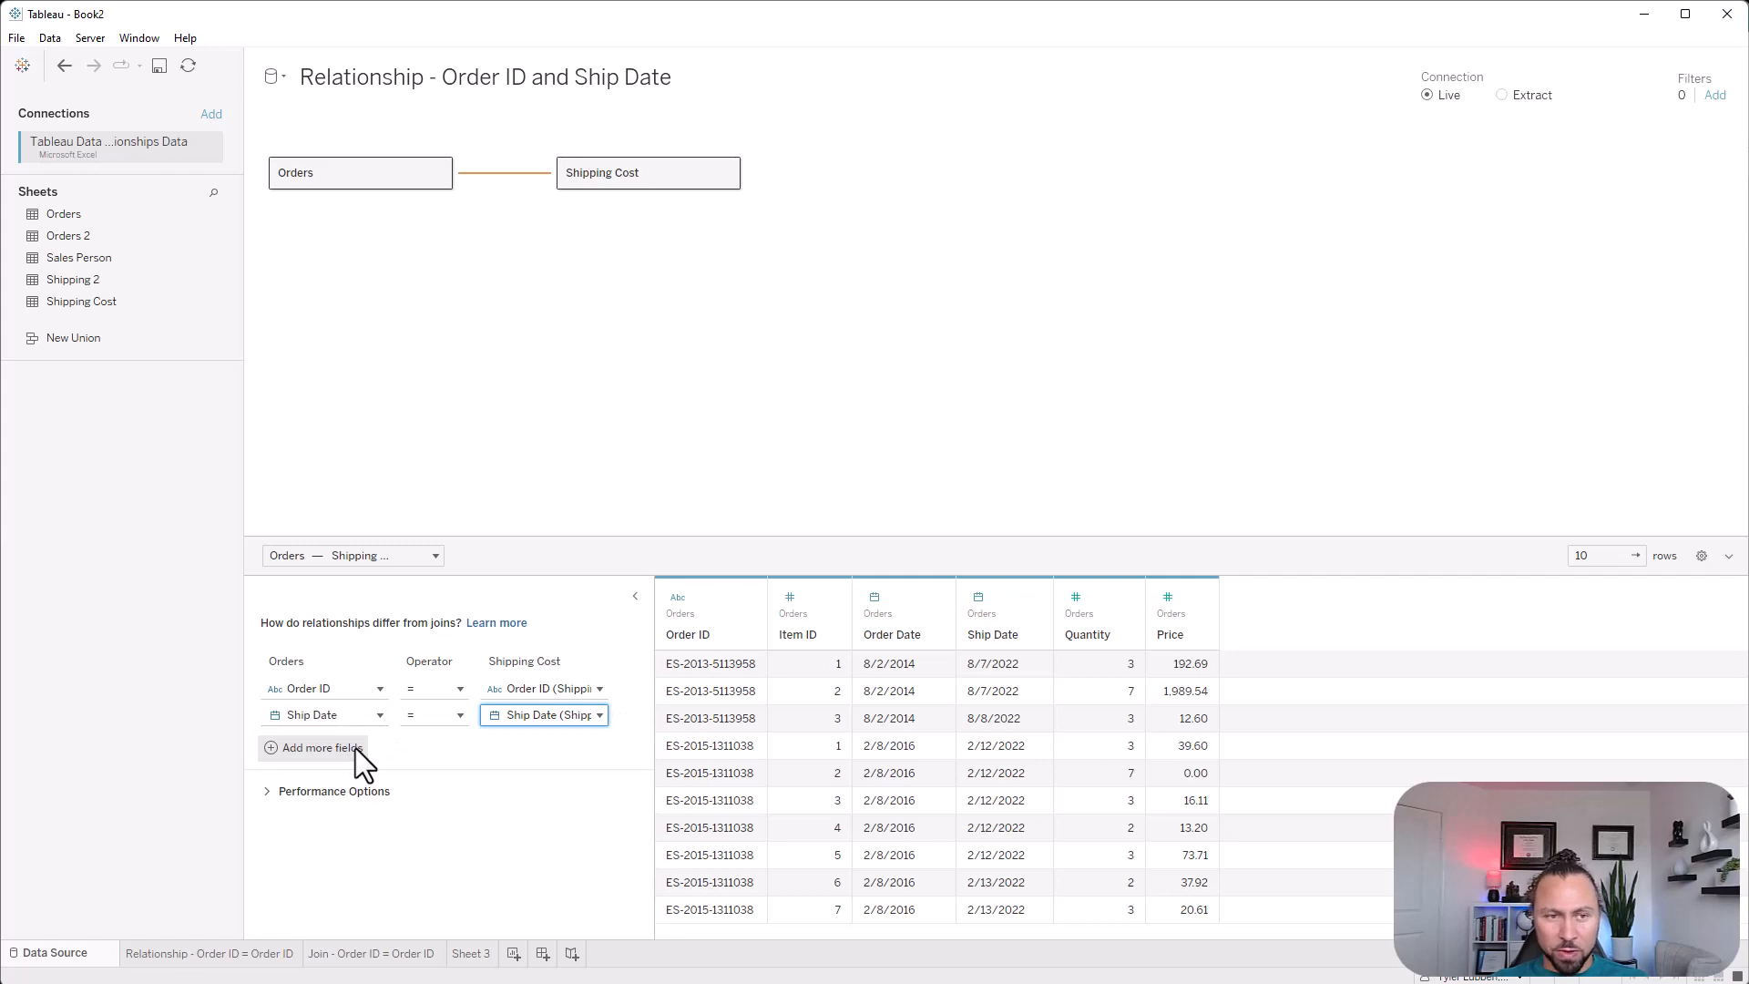
Rename the Sheet 3 worksheet "Relationship - Order ID and Ship Date"
click(418, 955)
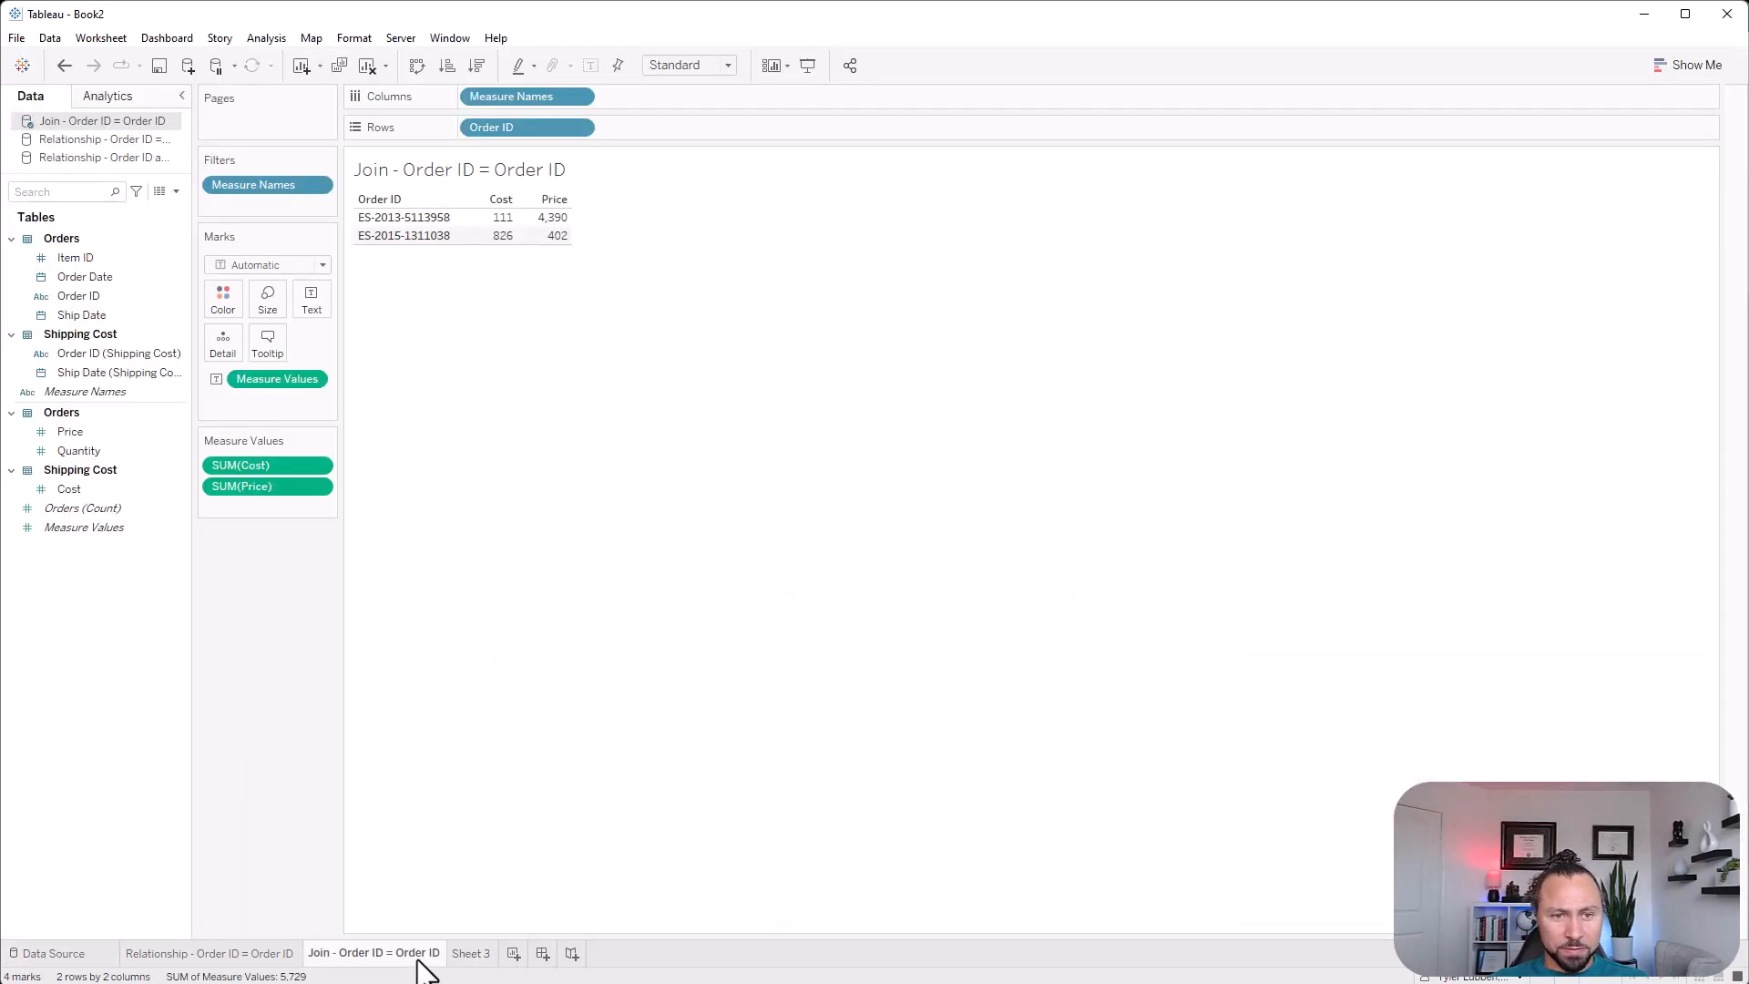
click(470, 953)
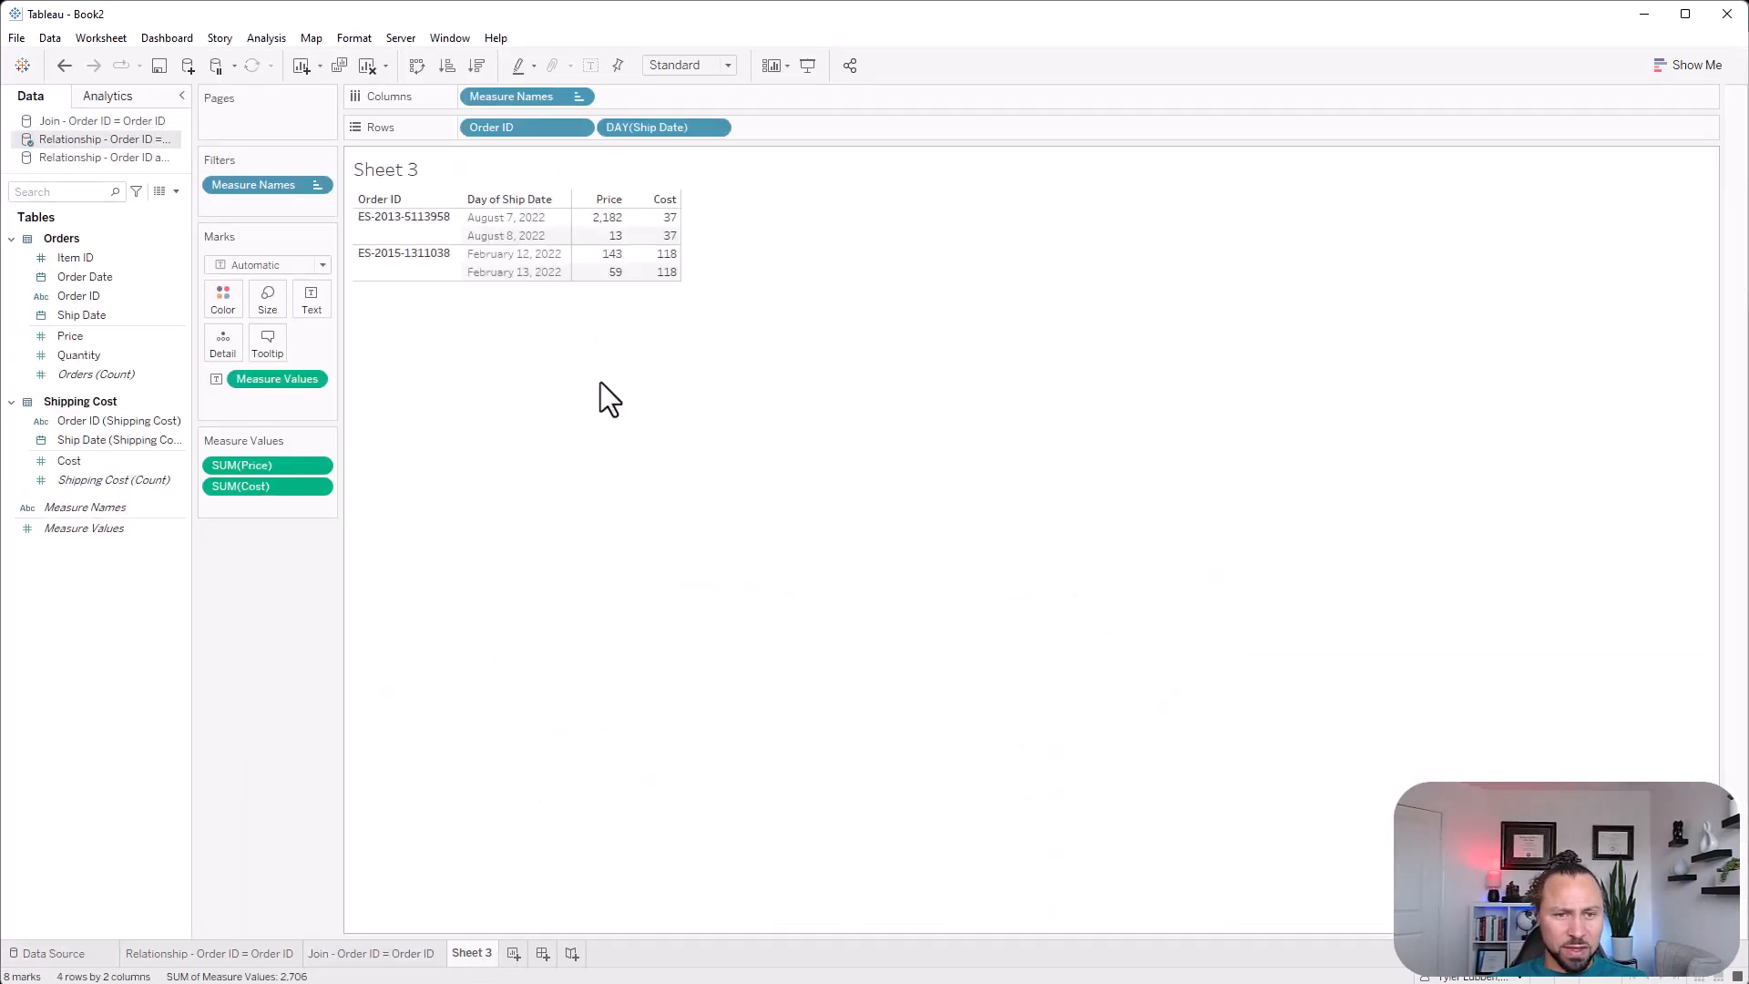
double_click(473, 953)
text(Relationship - Order ID and Ship Date)
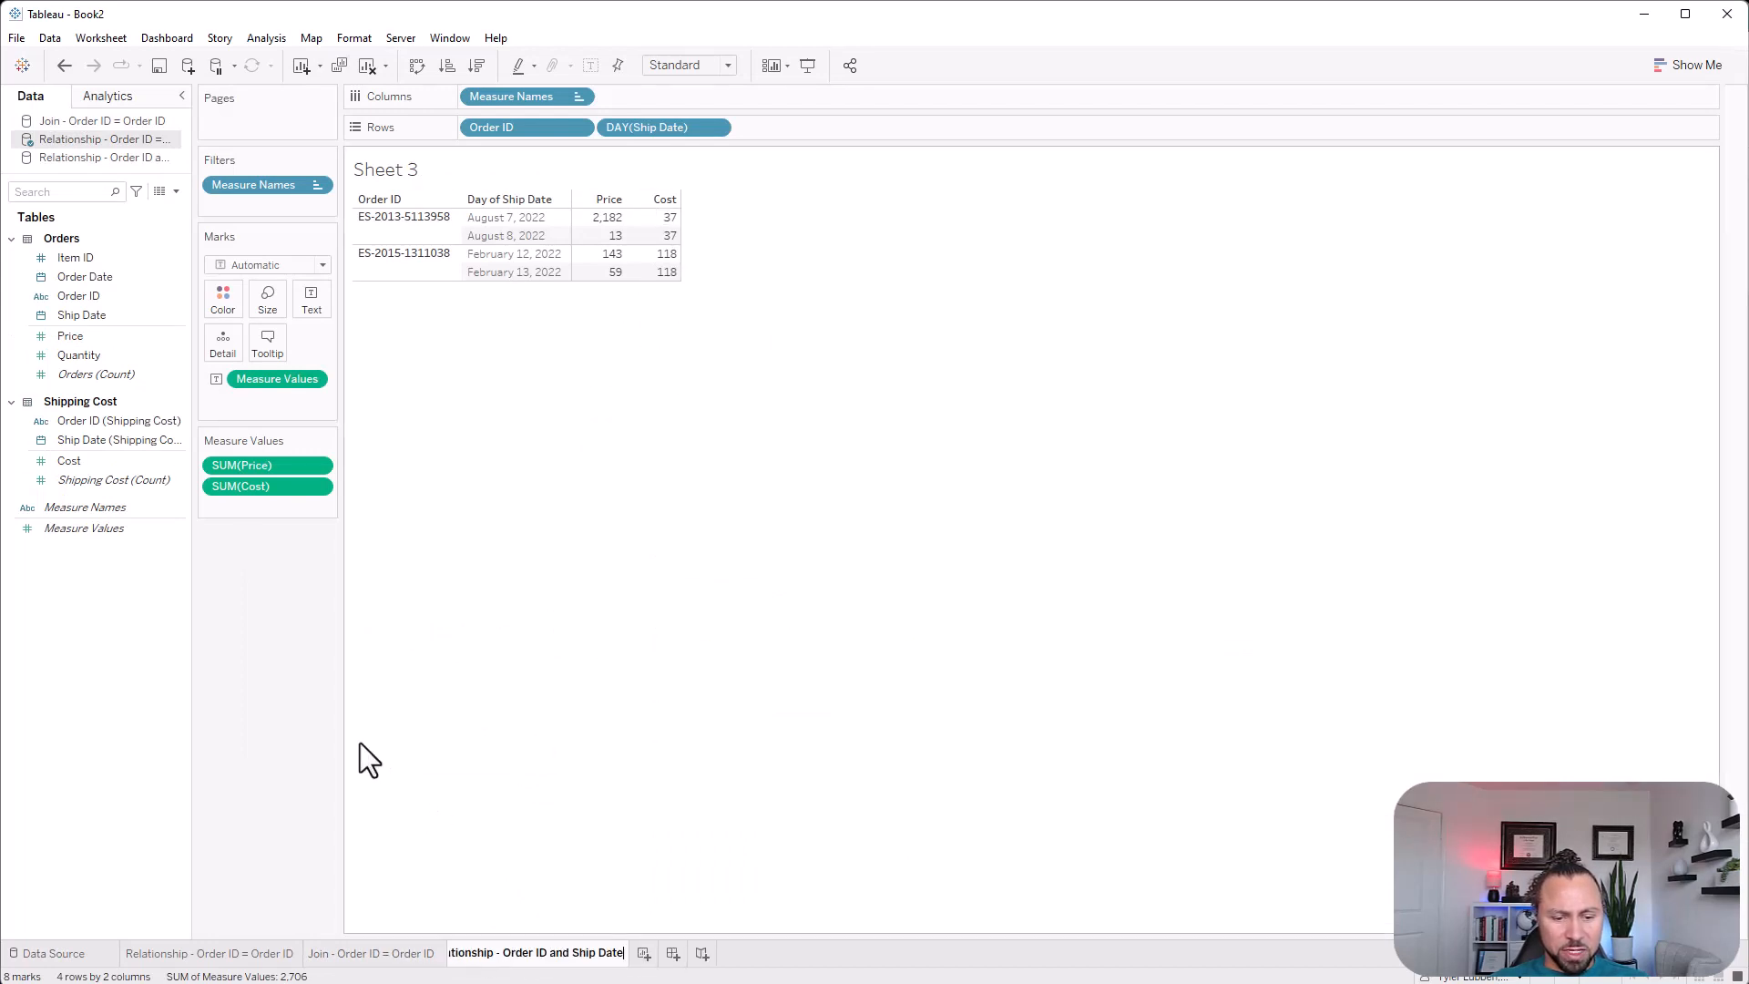
click(365, 741)
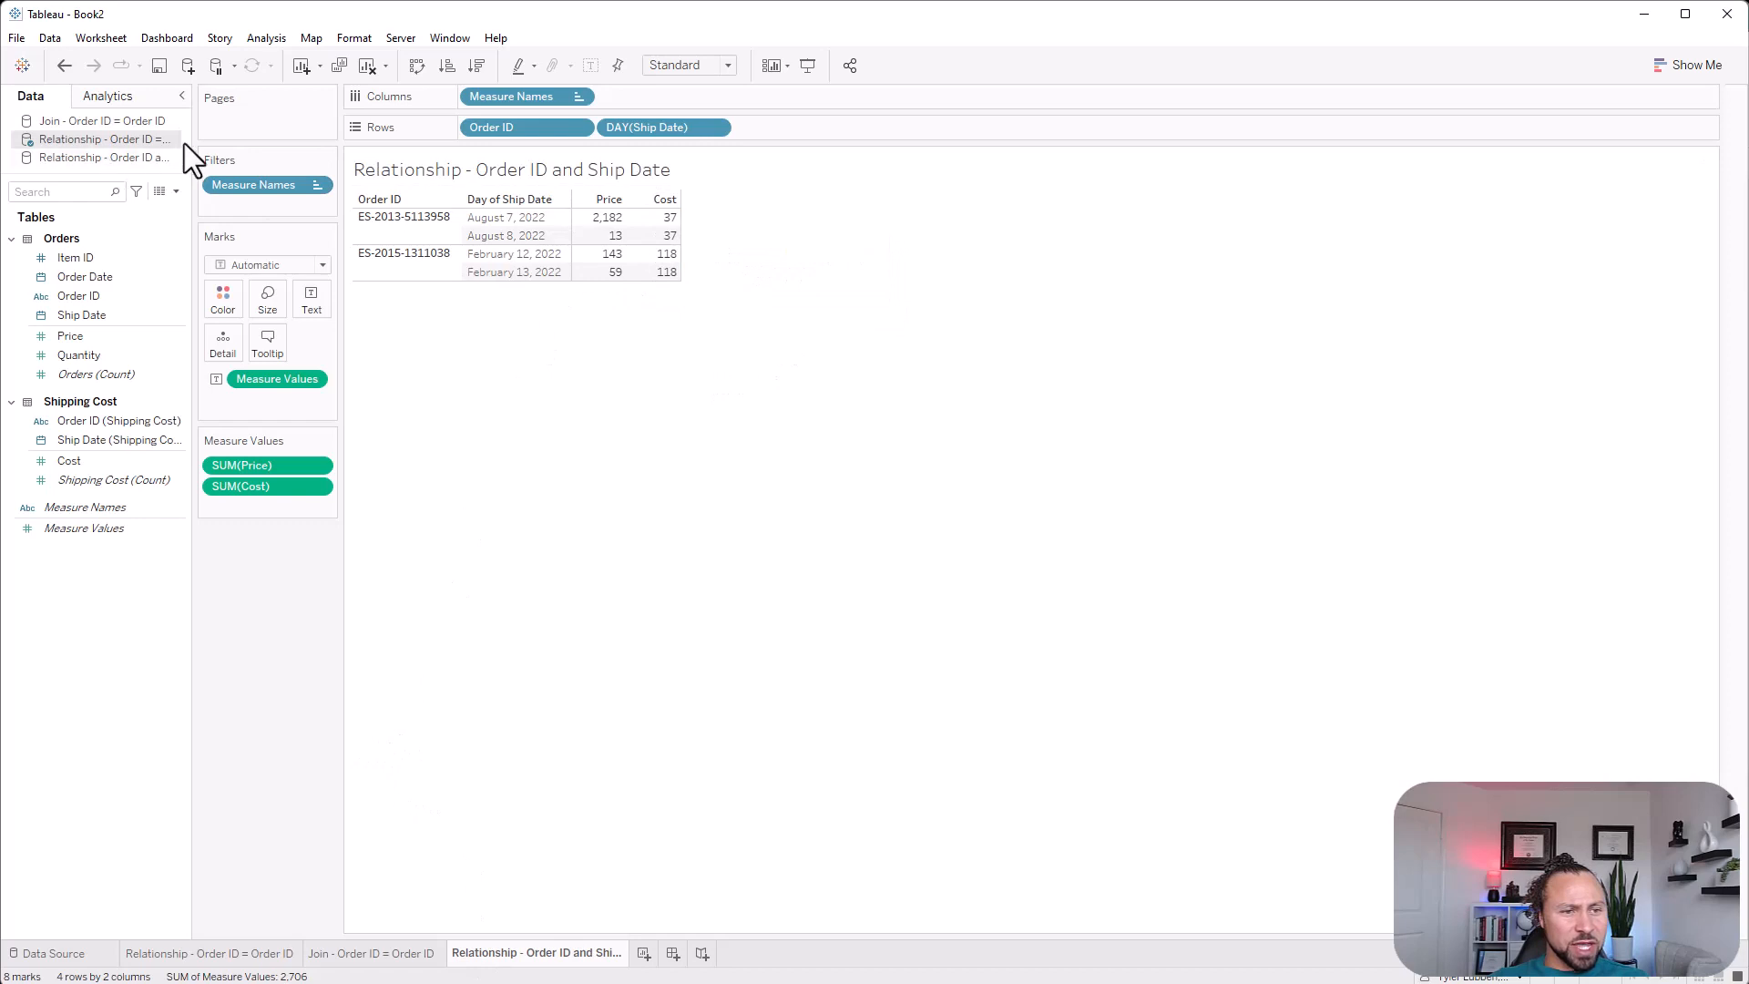
Clear the worksheet and show Price and Cost per Order ID from the "Relationship - Order ID and Ship Date" data source
click(368, 65)
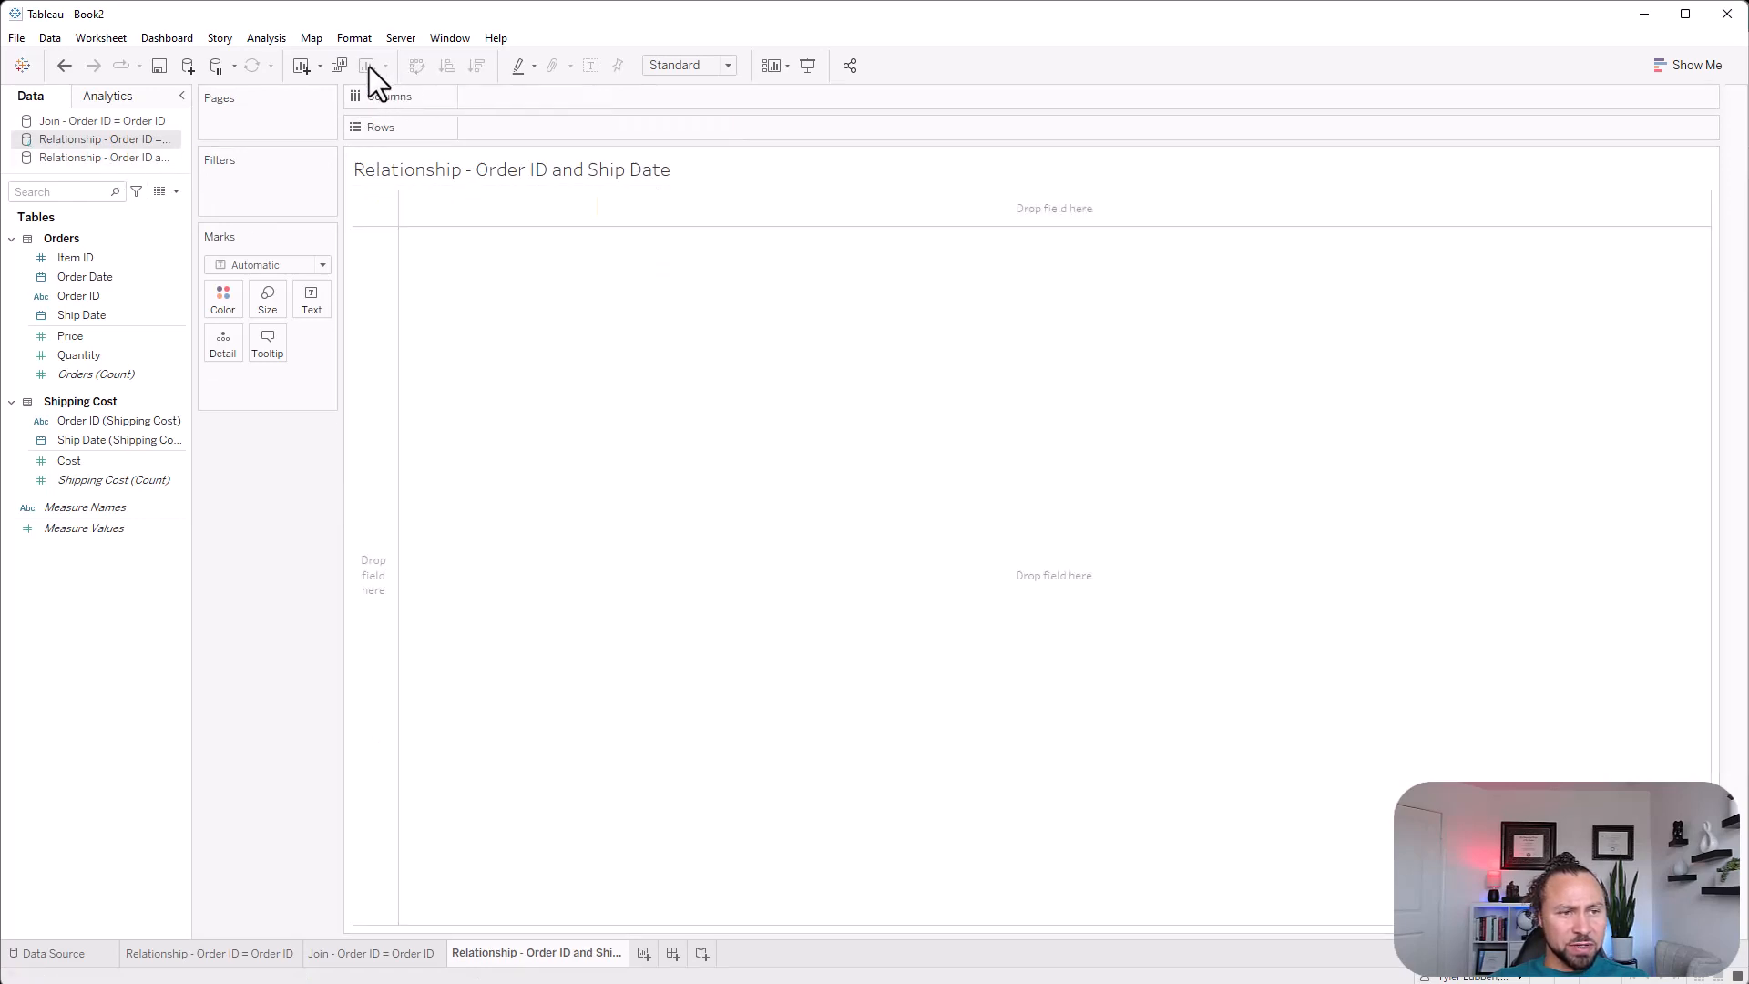
click(128, 160)
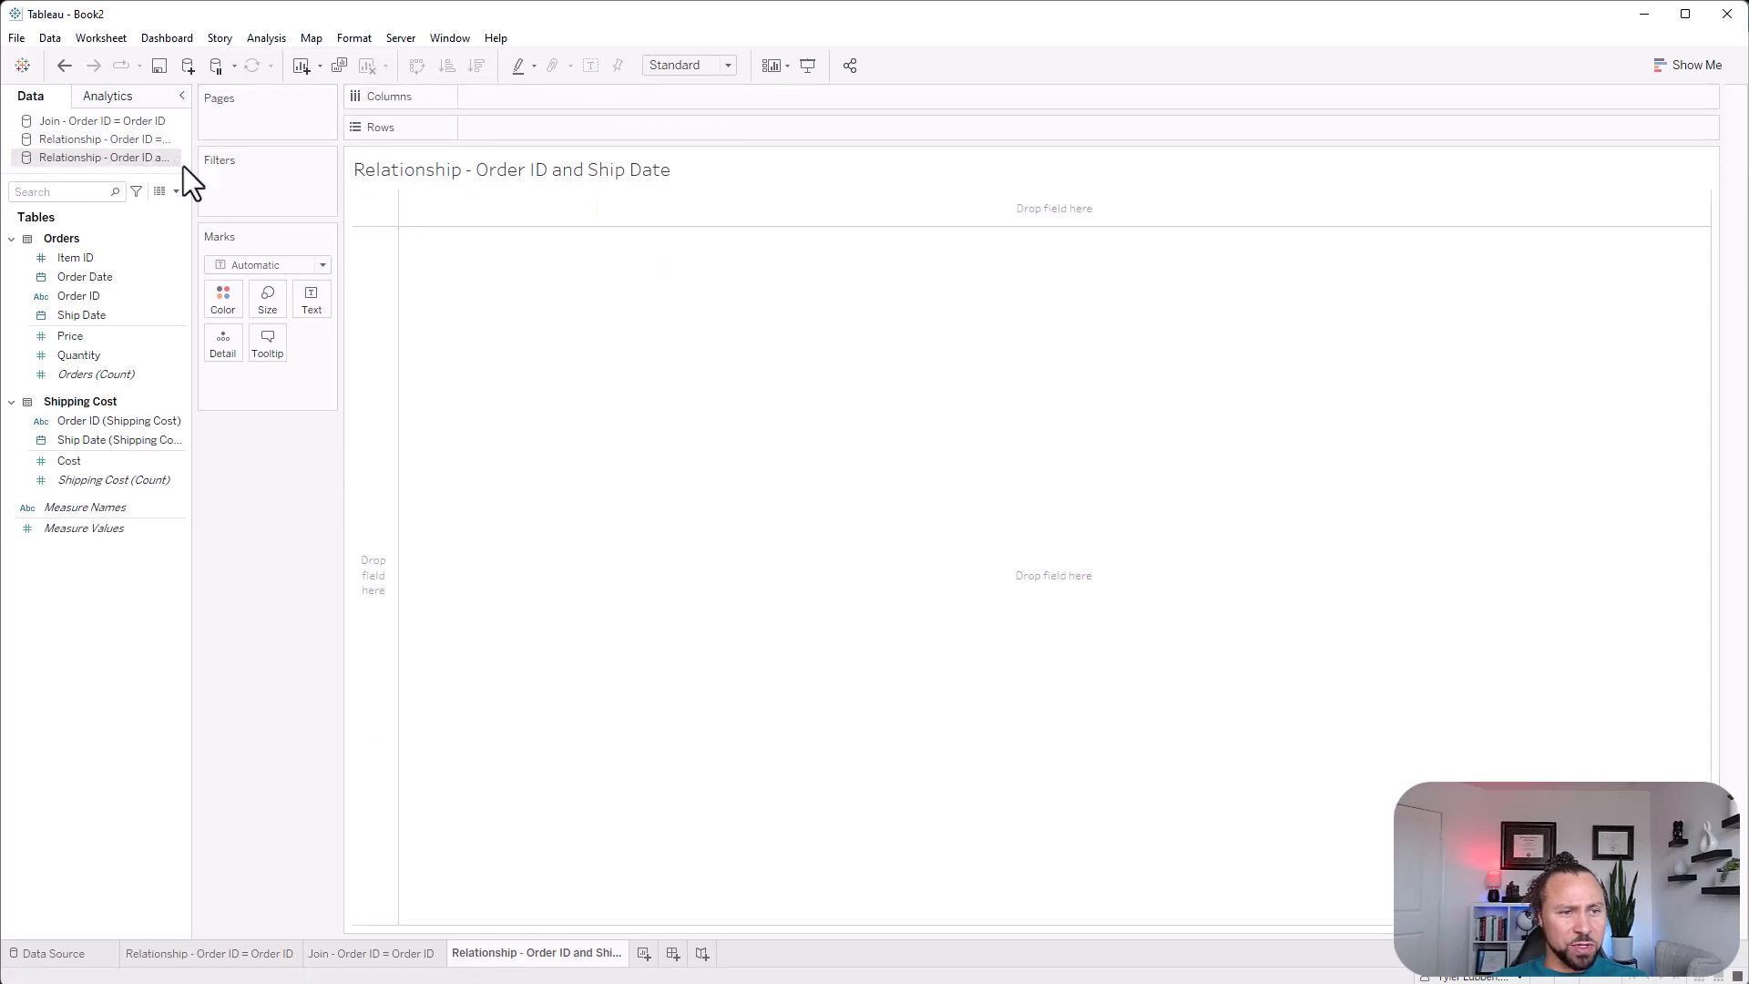
drag(106, 293, 532, 129)
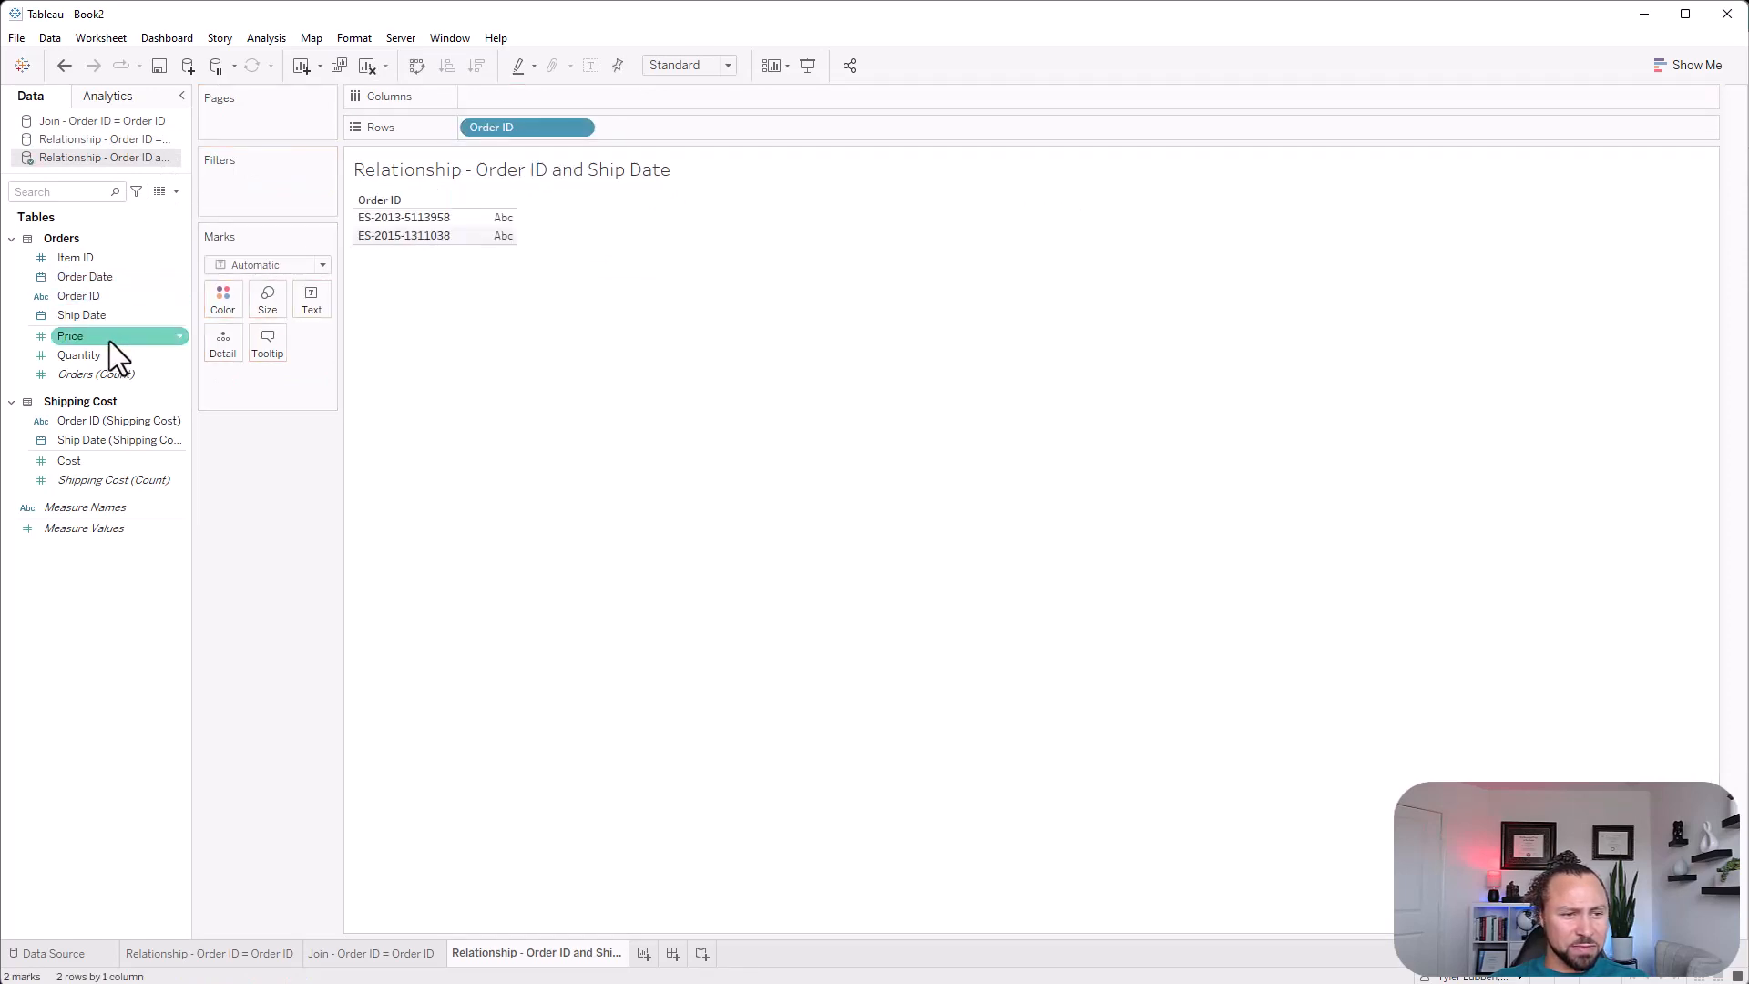
drag(90, 332, 500, 225)
drag(101, 457, 500, 232)
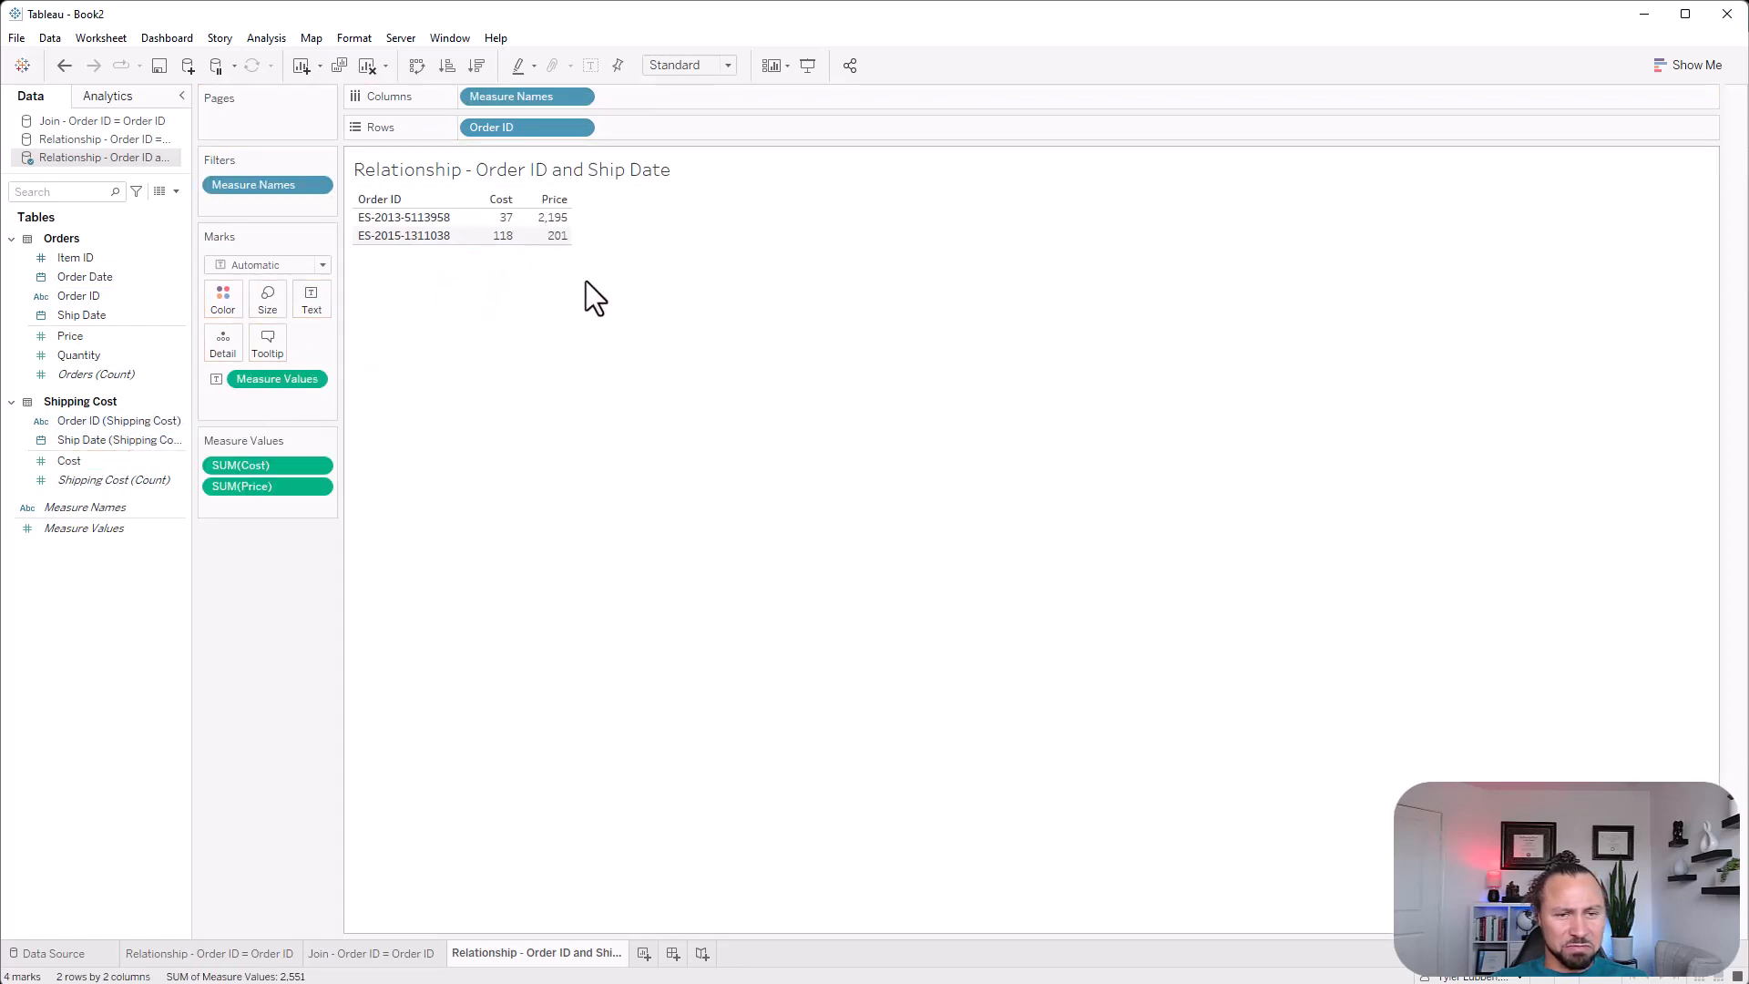
Compare Cost and Price per Order ID between the "Relationship - Order ID = Order ID" and "Relationship - Order ID and Ship Date" worksheets
click(407, 954)
click(503, 954)
click(210, 954)
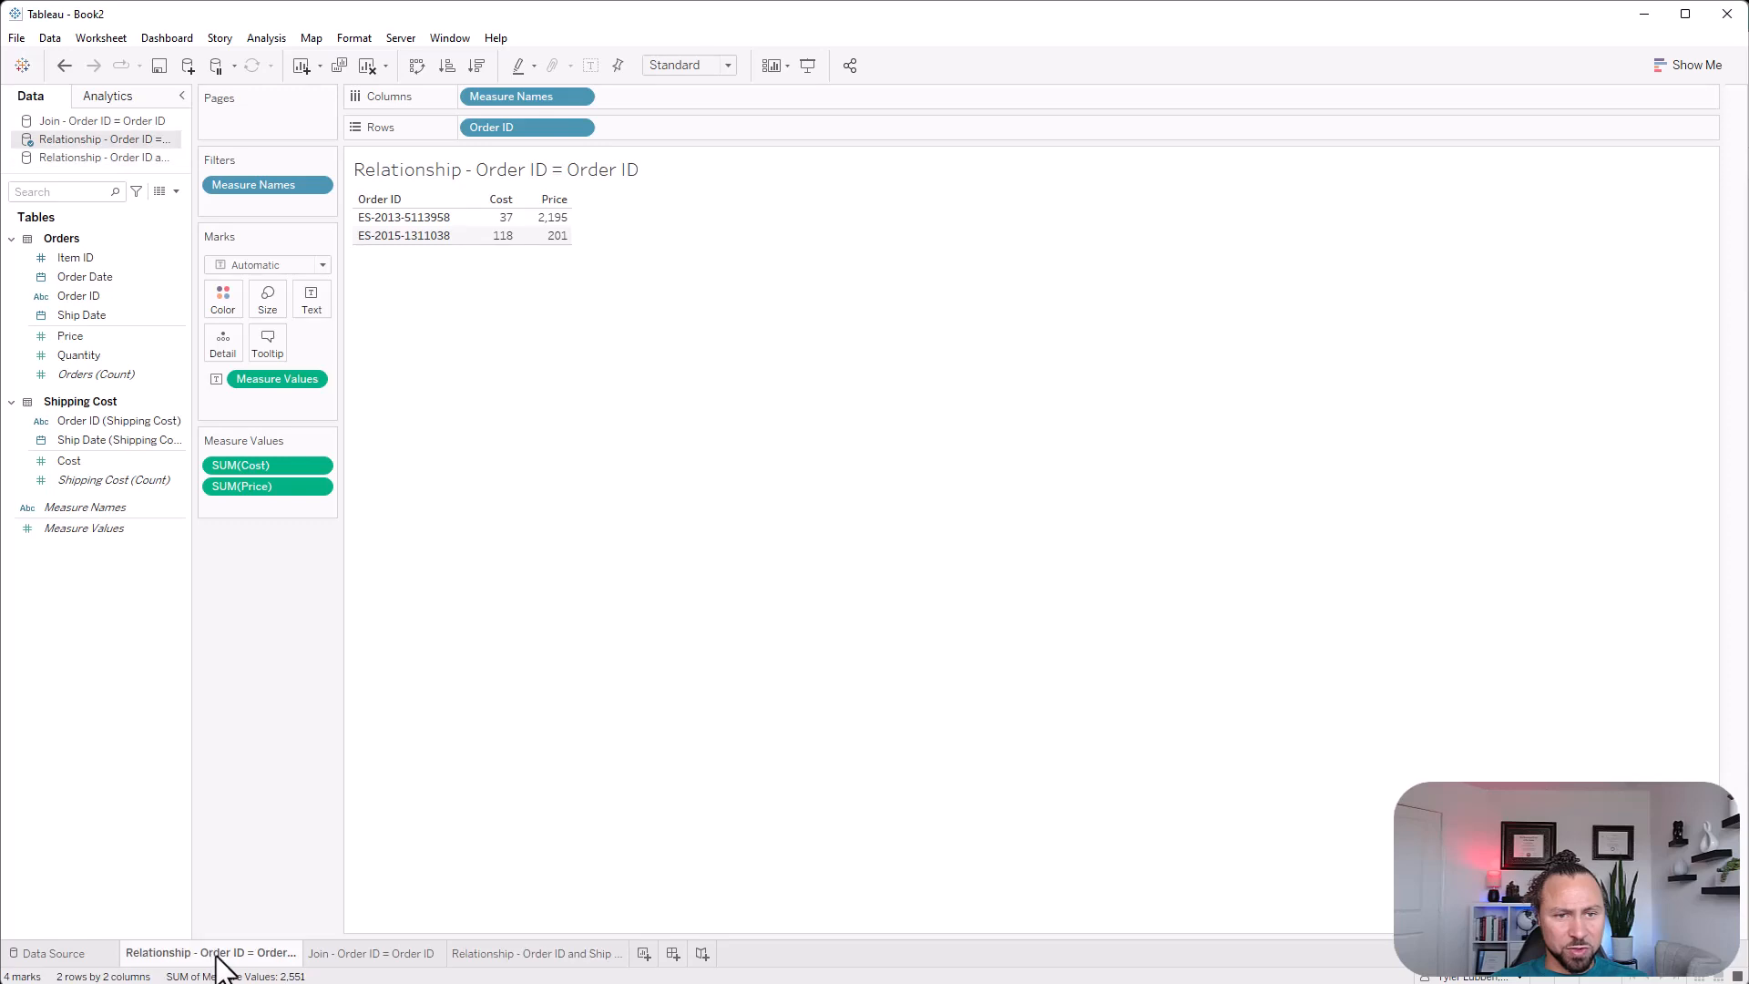
click(527, 954)
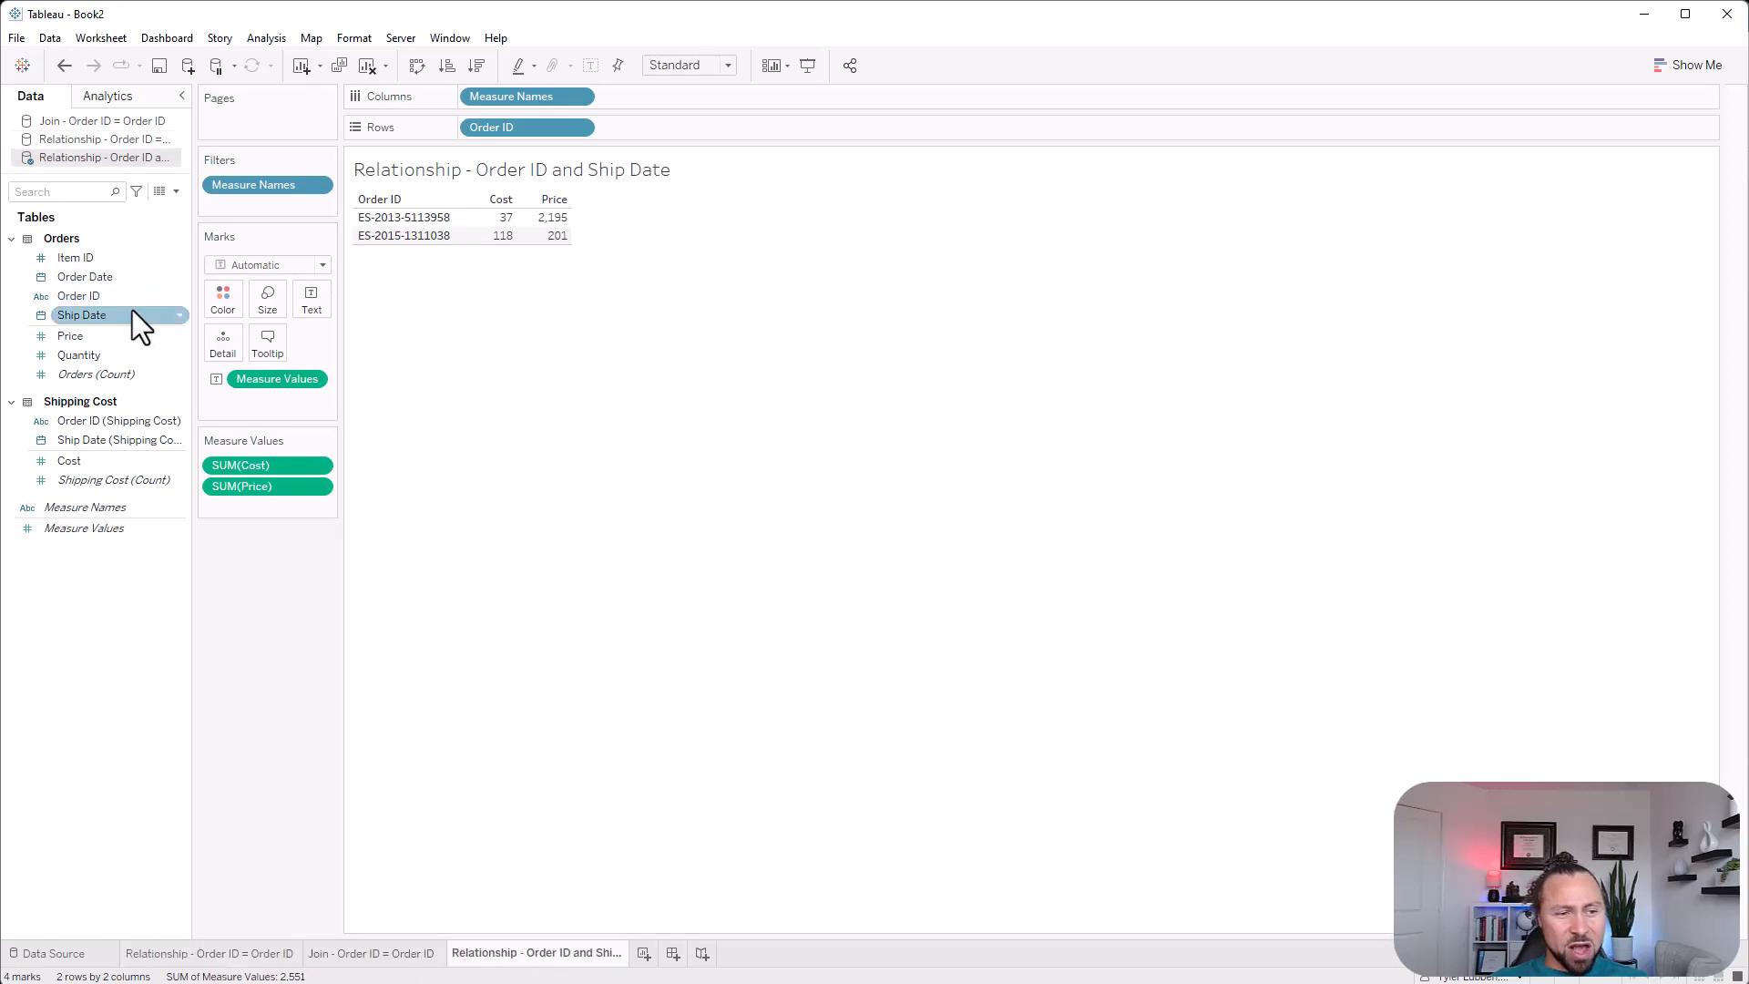
Break down the rows of the "Relationship - Order ID and Ship Date" worksheet by Ship Date as a discrete full-date day
drag(122, 314, 685, 124)
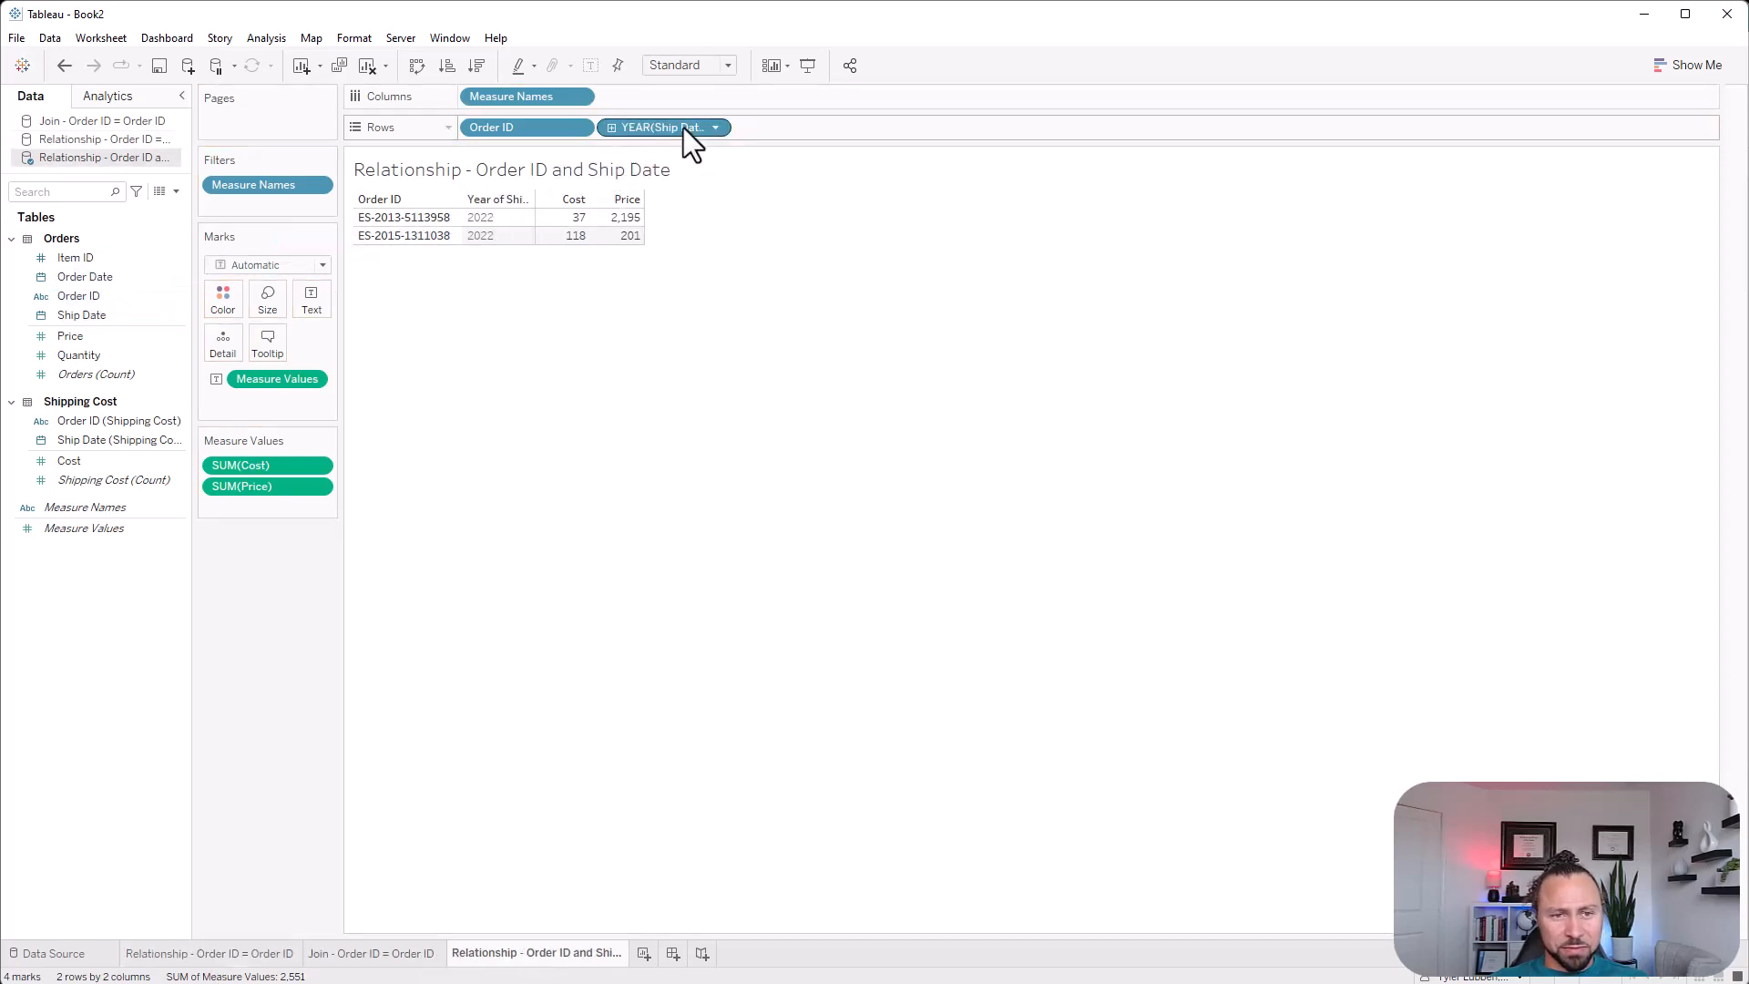
click(687, 128)
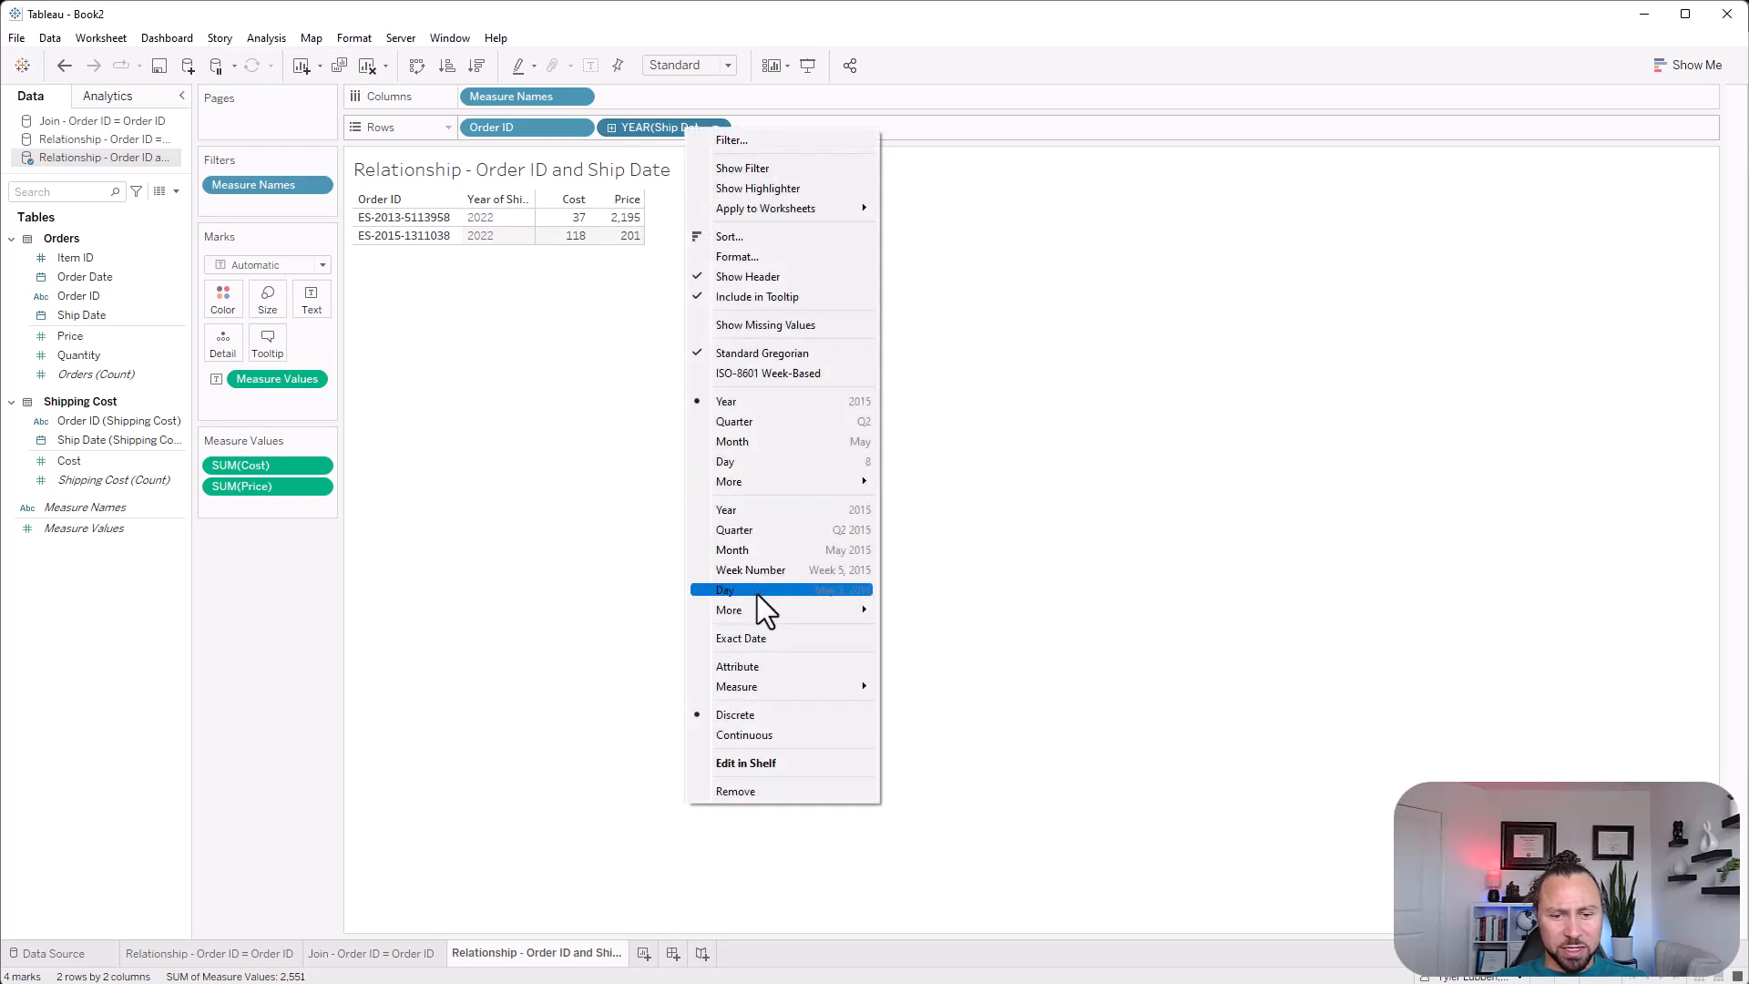
click(757, 588)
click(716, 128)
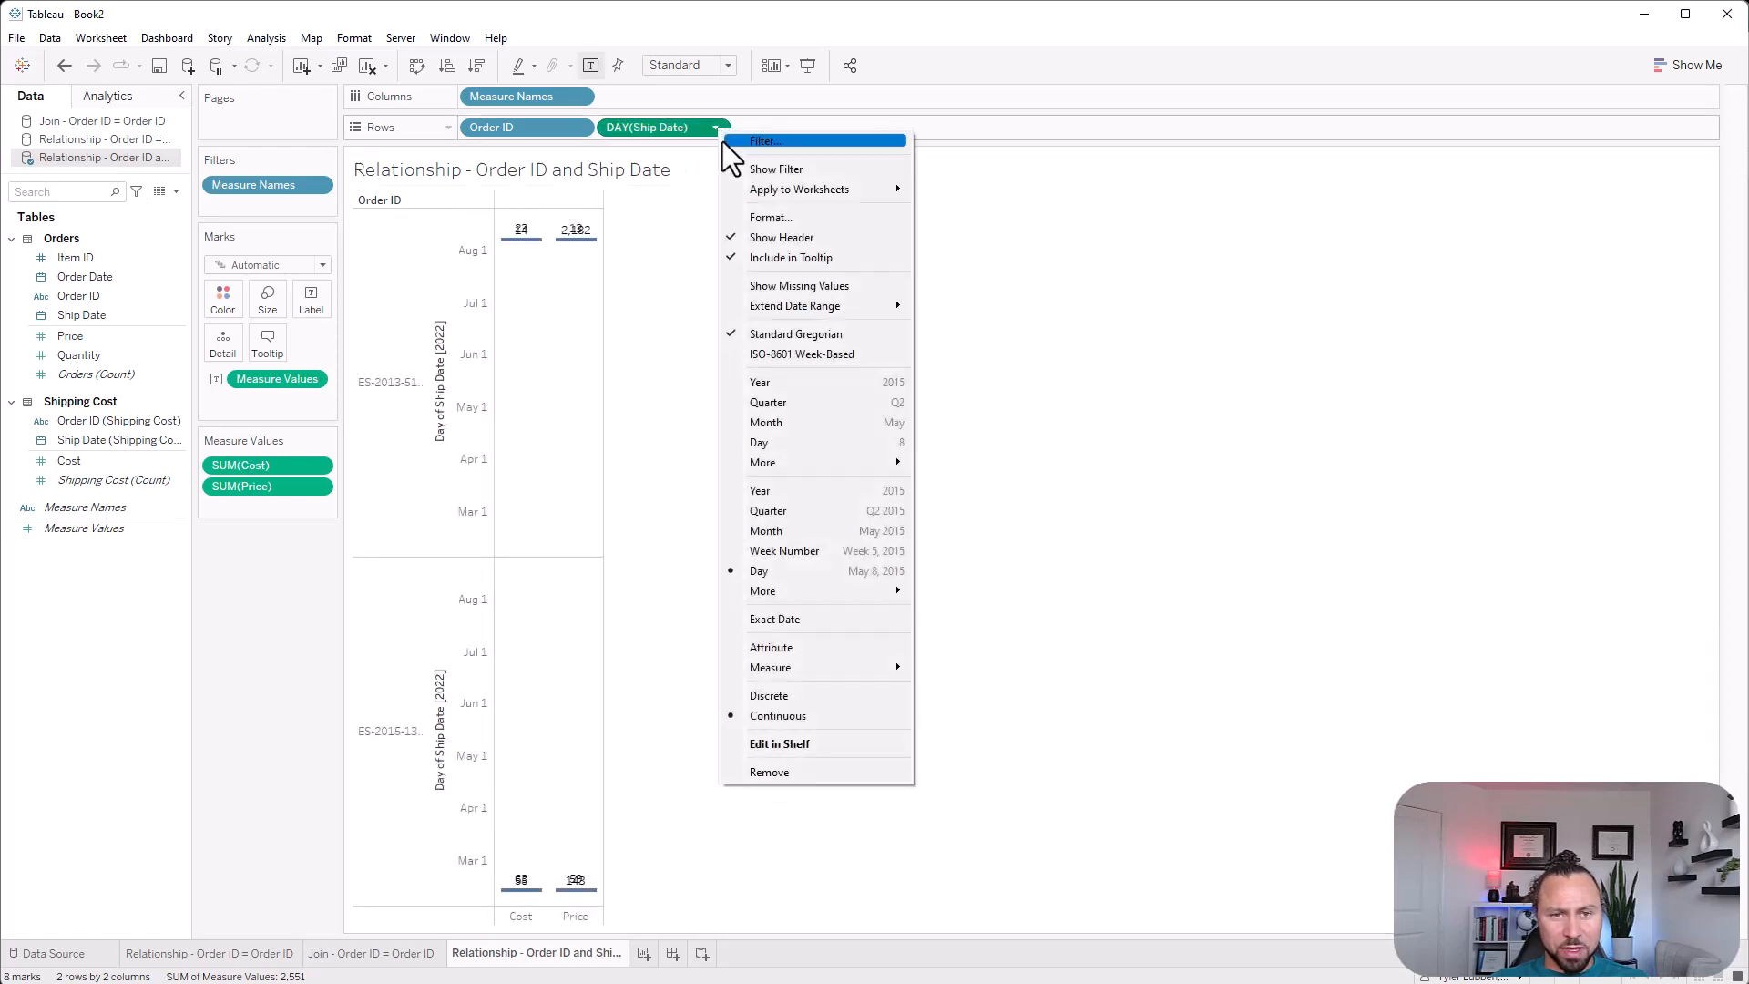
click(773, 697)
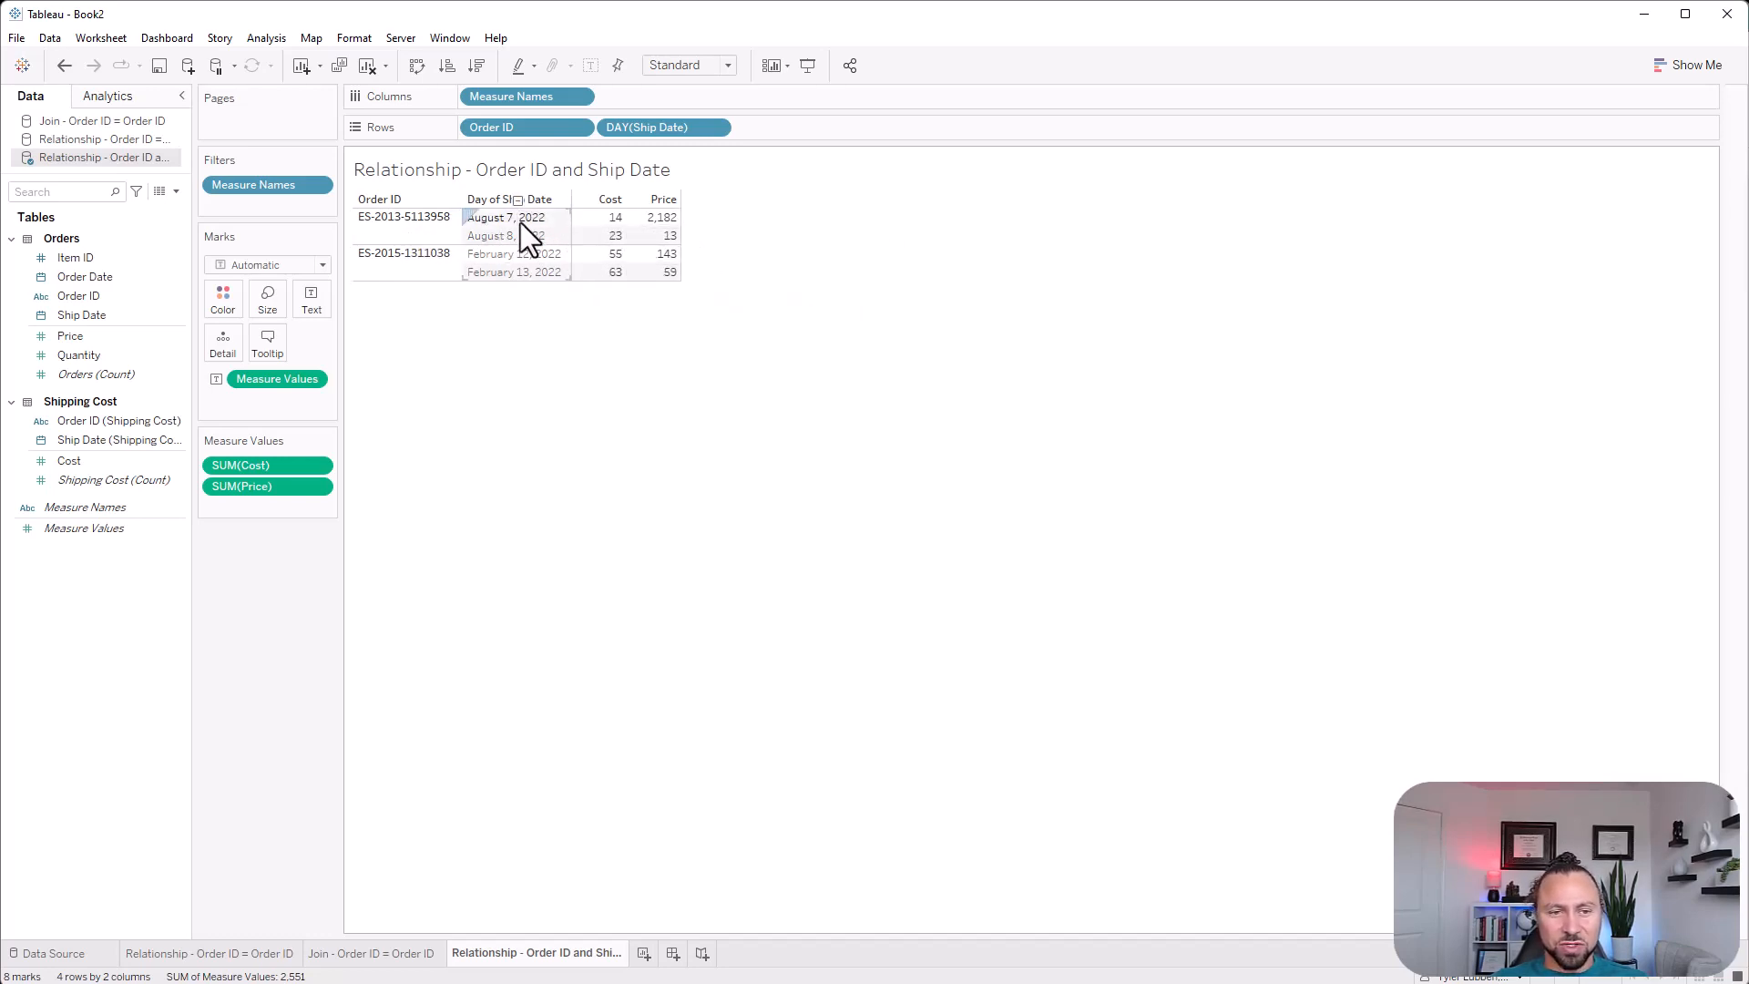
mouse_move(608, 239)
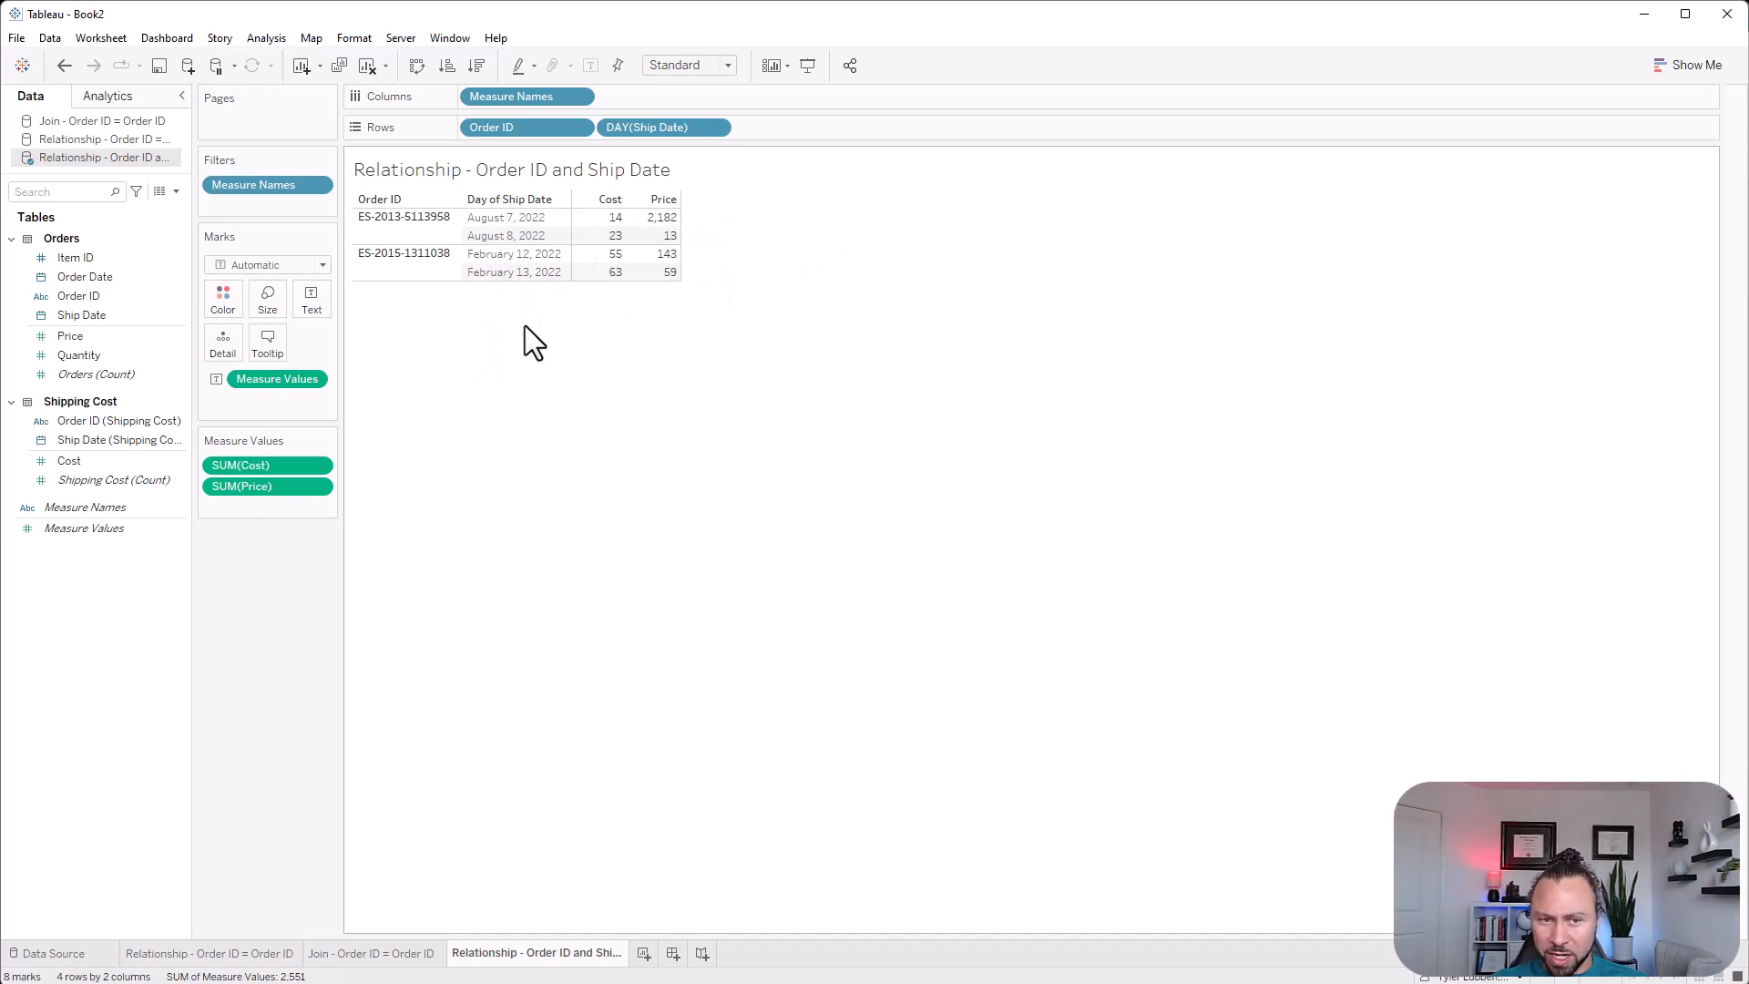
Duplicate the "Relationship - Order ID and Ship Date" data source and rename the copy "Join - Order ID and Ship Date"
right_click(150, 160)
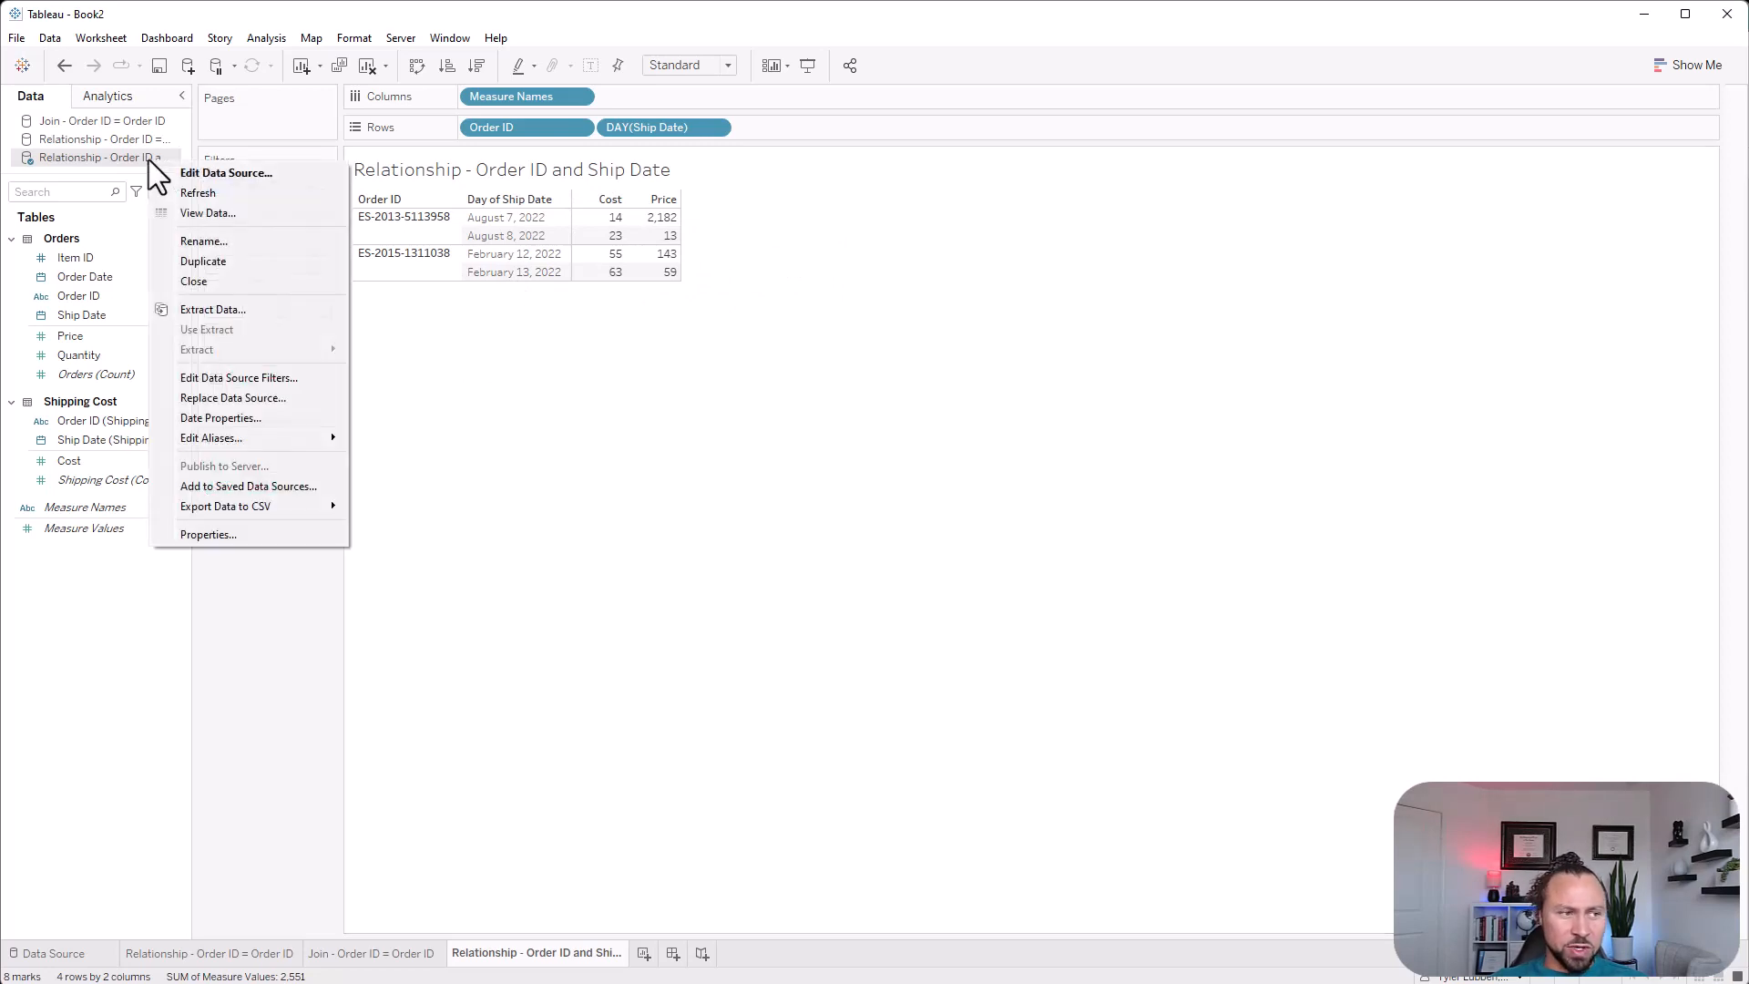
click(222, 260)
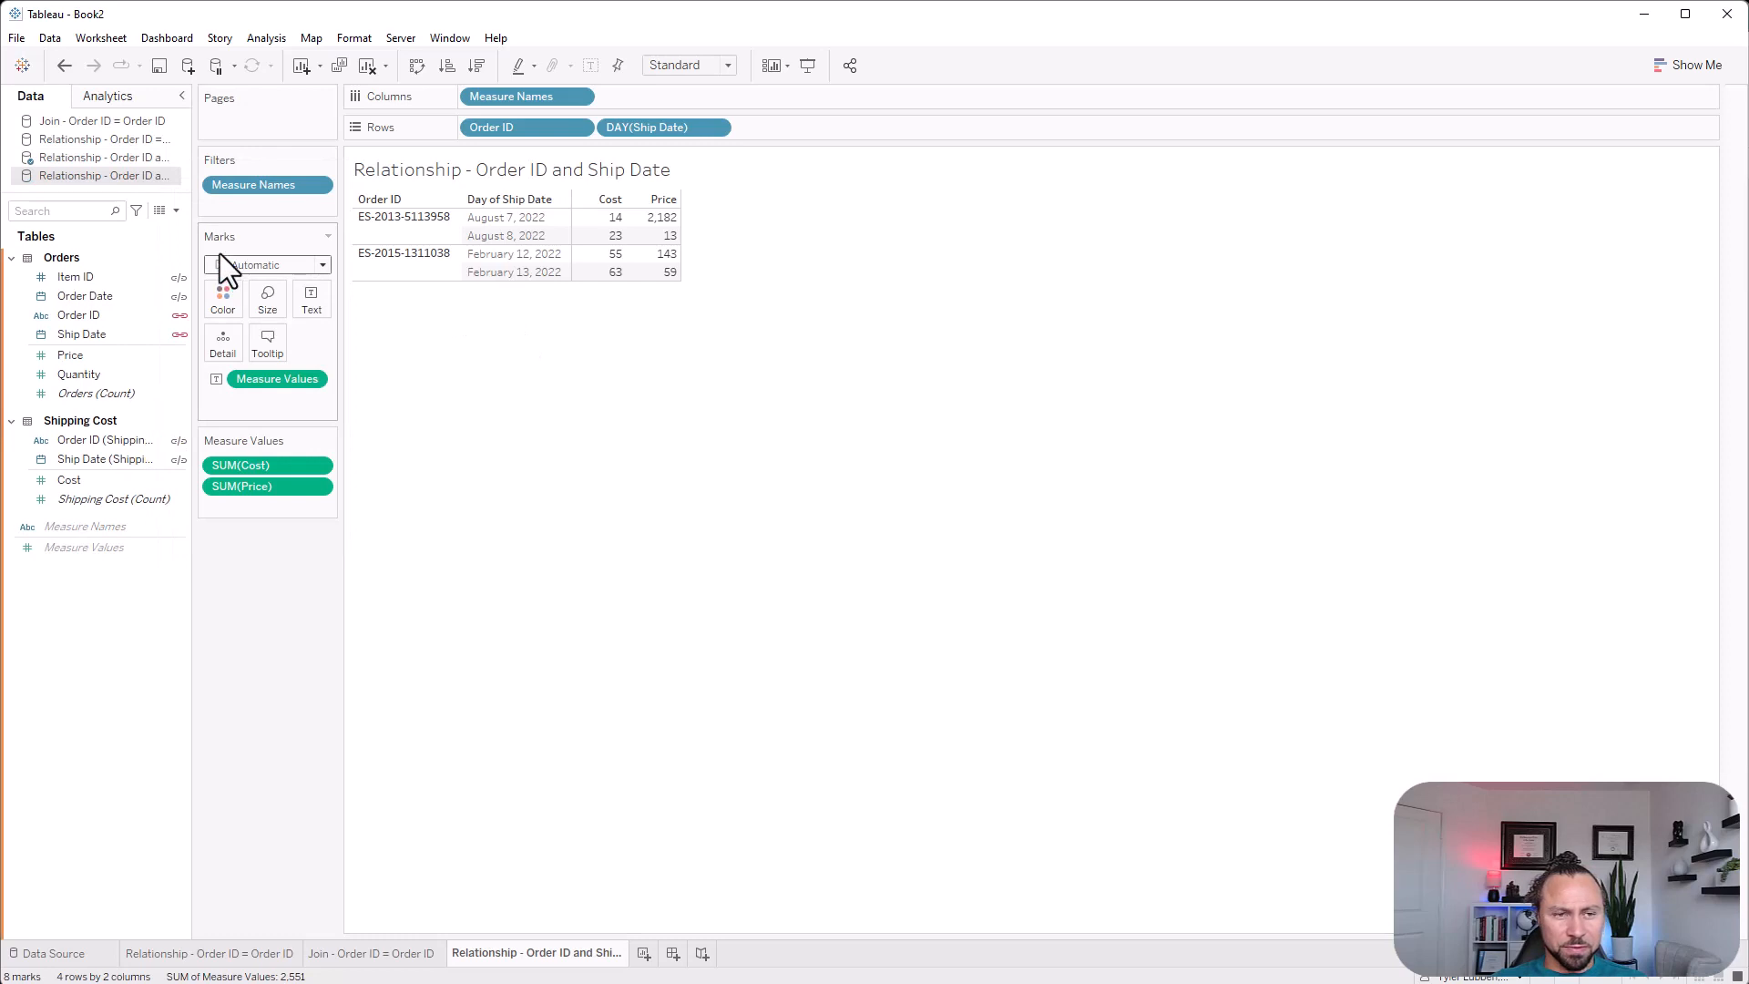
right_click(144, 177)
click(212, 261)
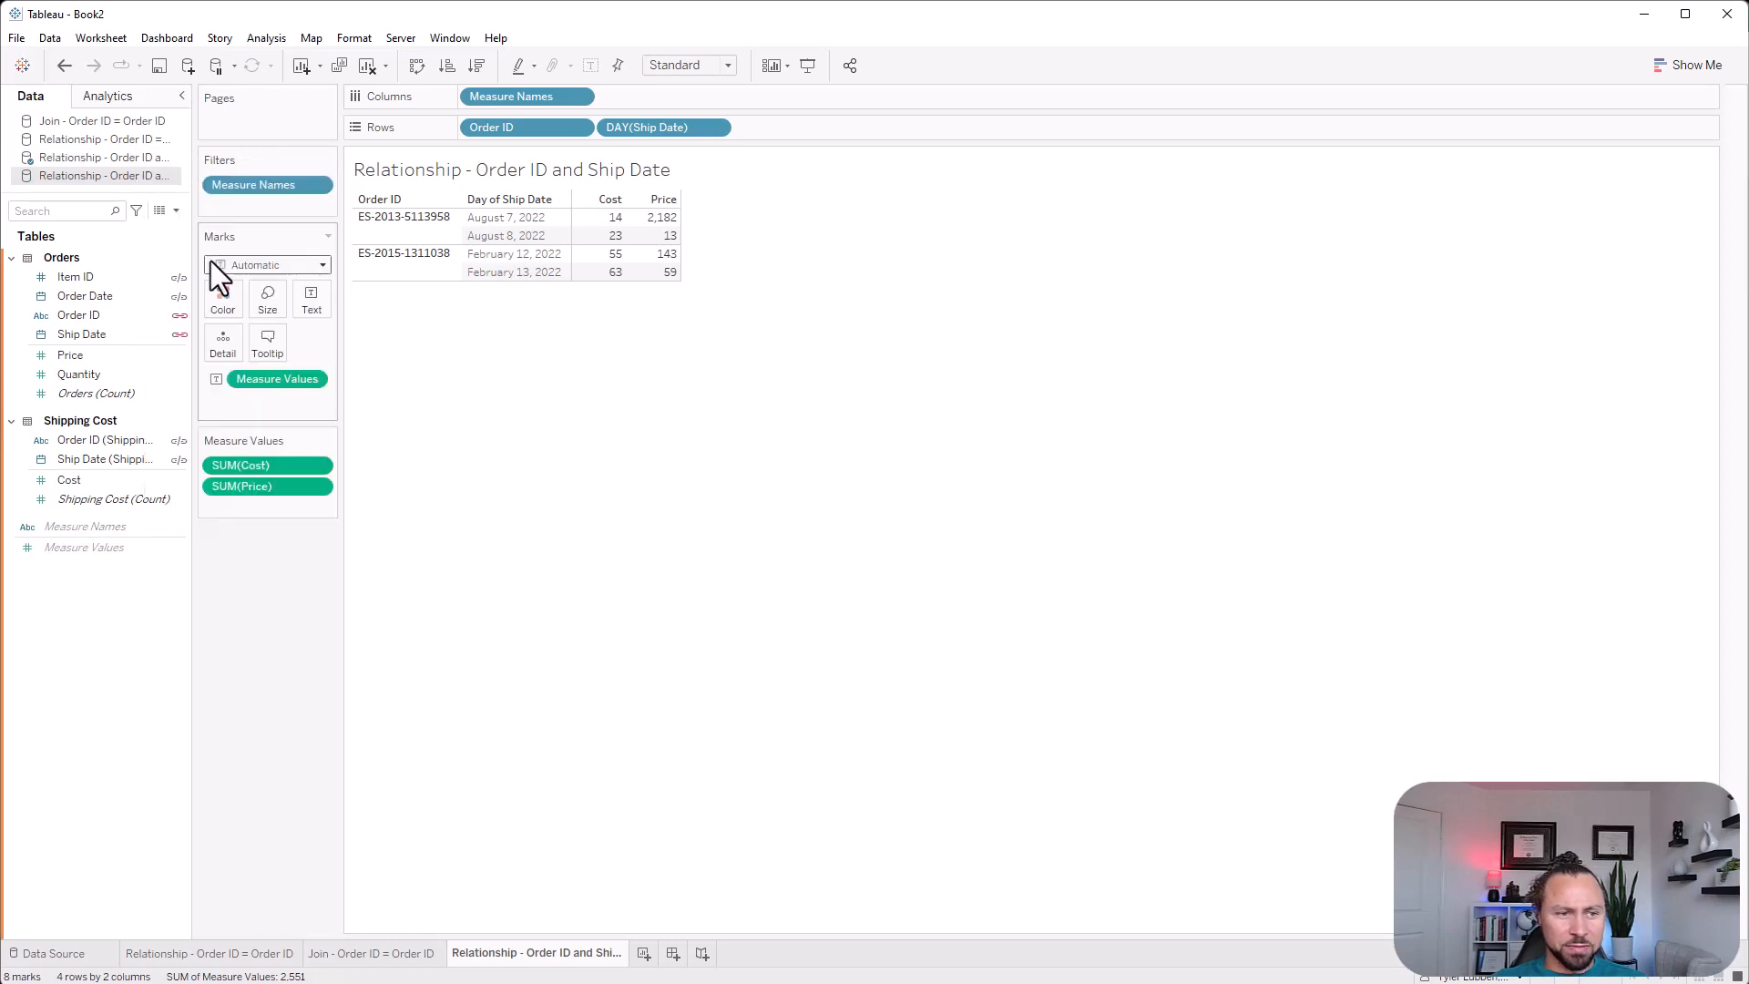
text(Join - Order ID and Ship Date)
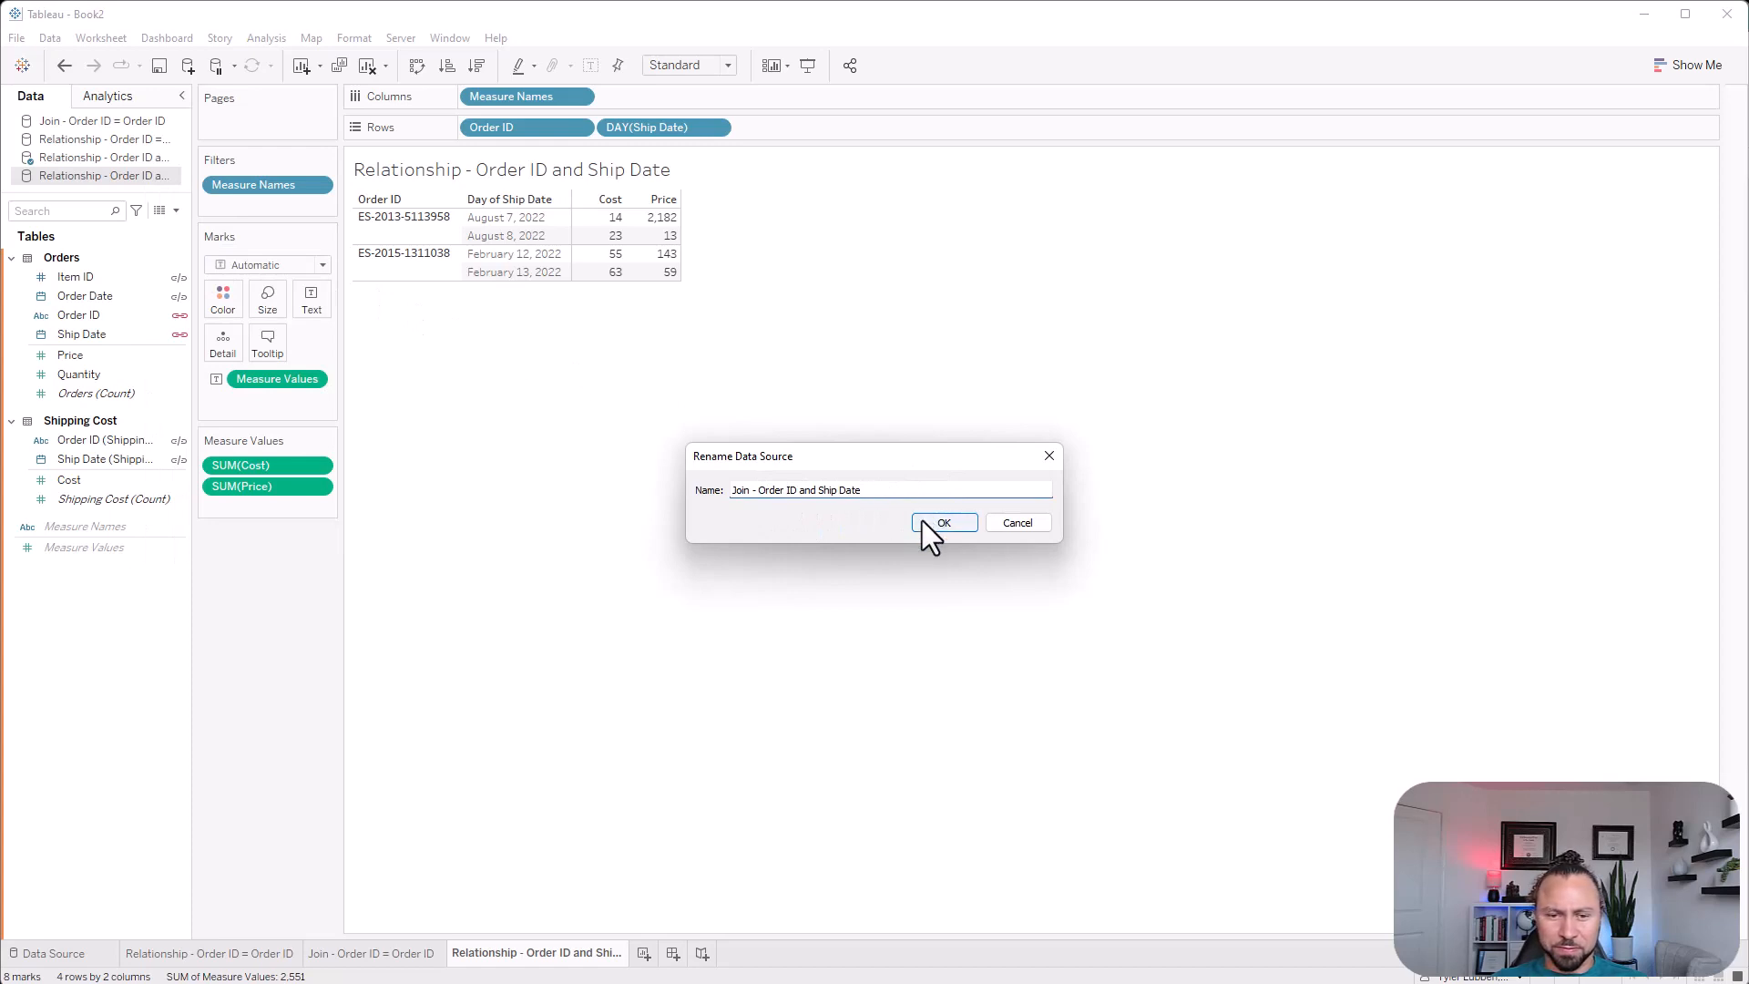
click(922, 521)
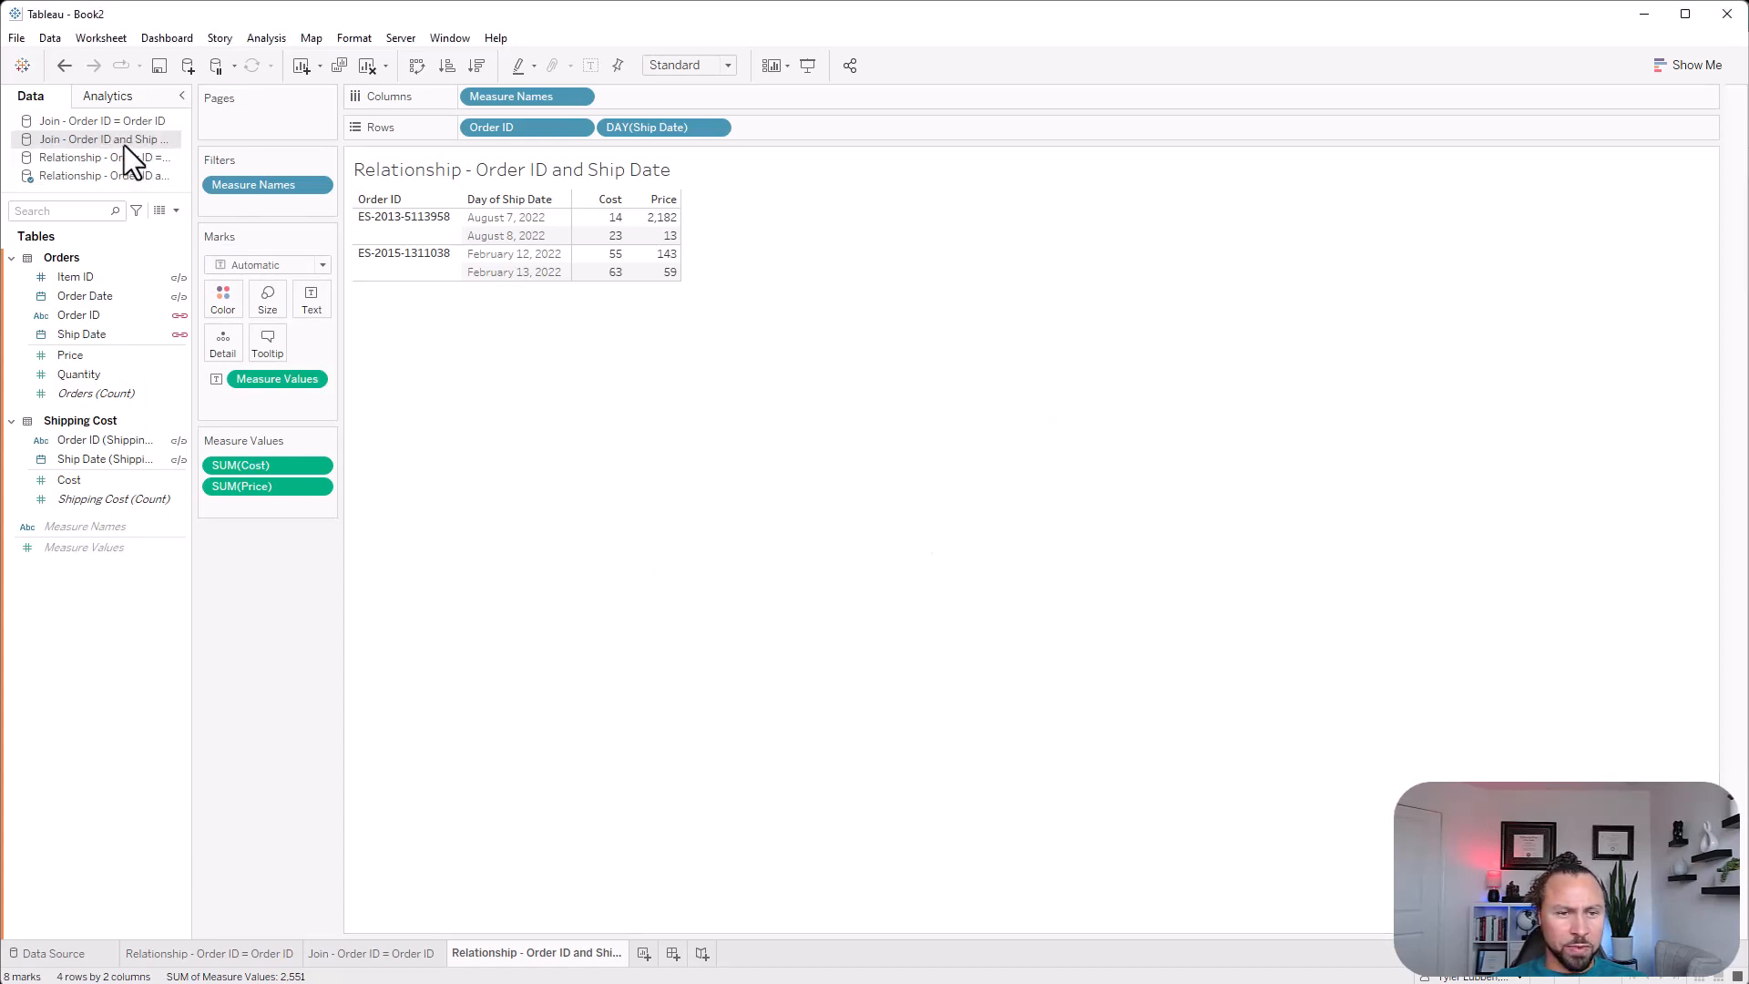
Add a new worksheet and name it "Join - Order ID and Ship Date"
click(644, 953)
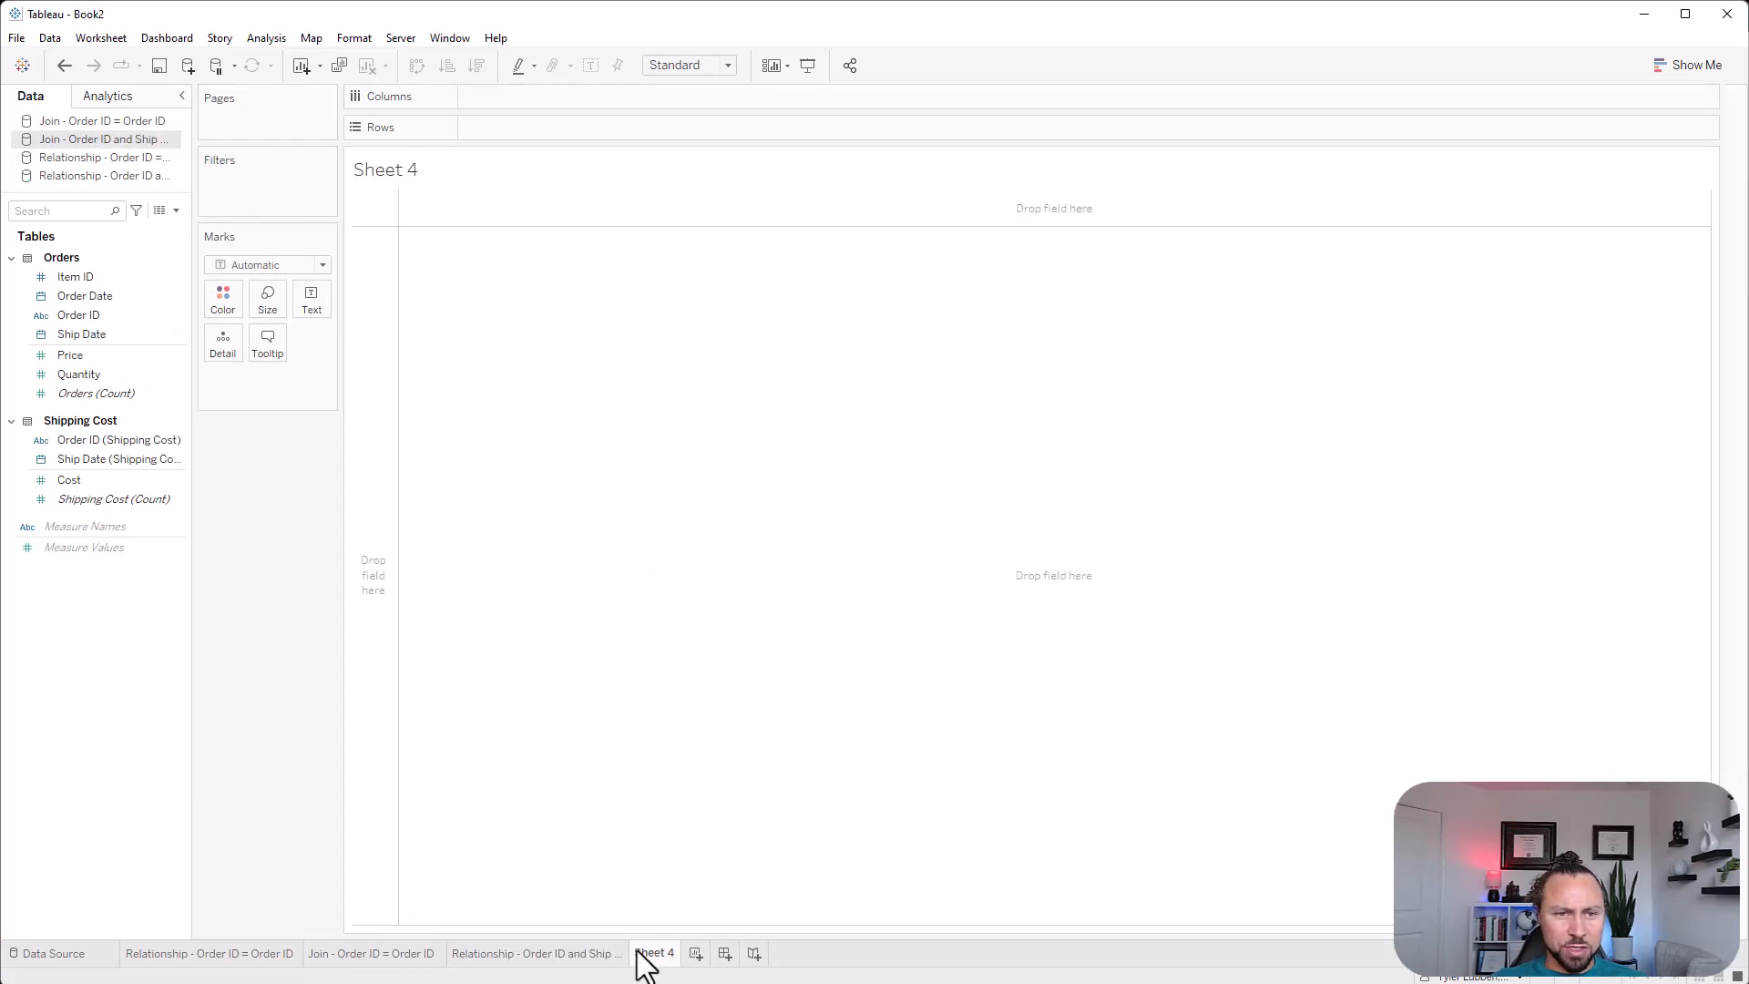
double_click(660, 953)
text(Join - Order ID and Ship Date)
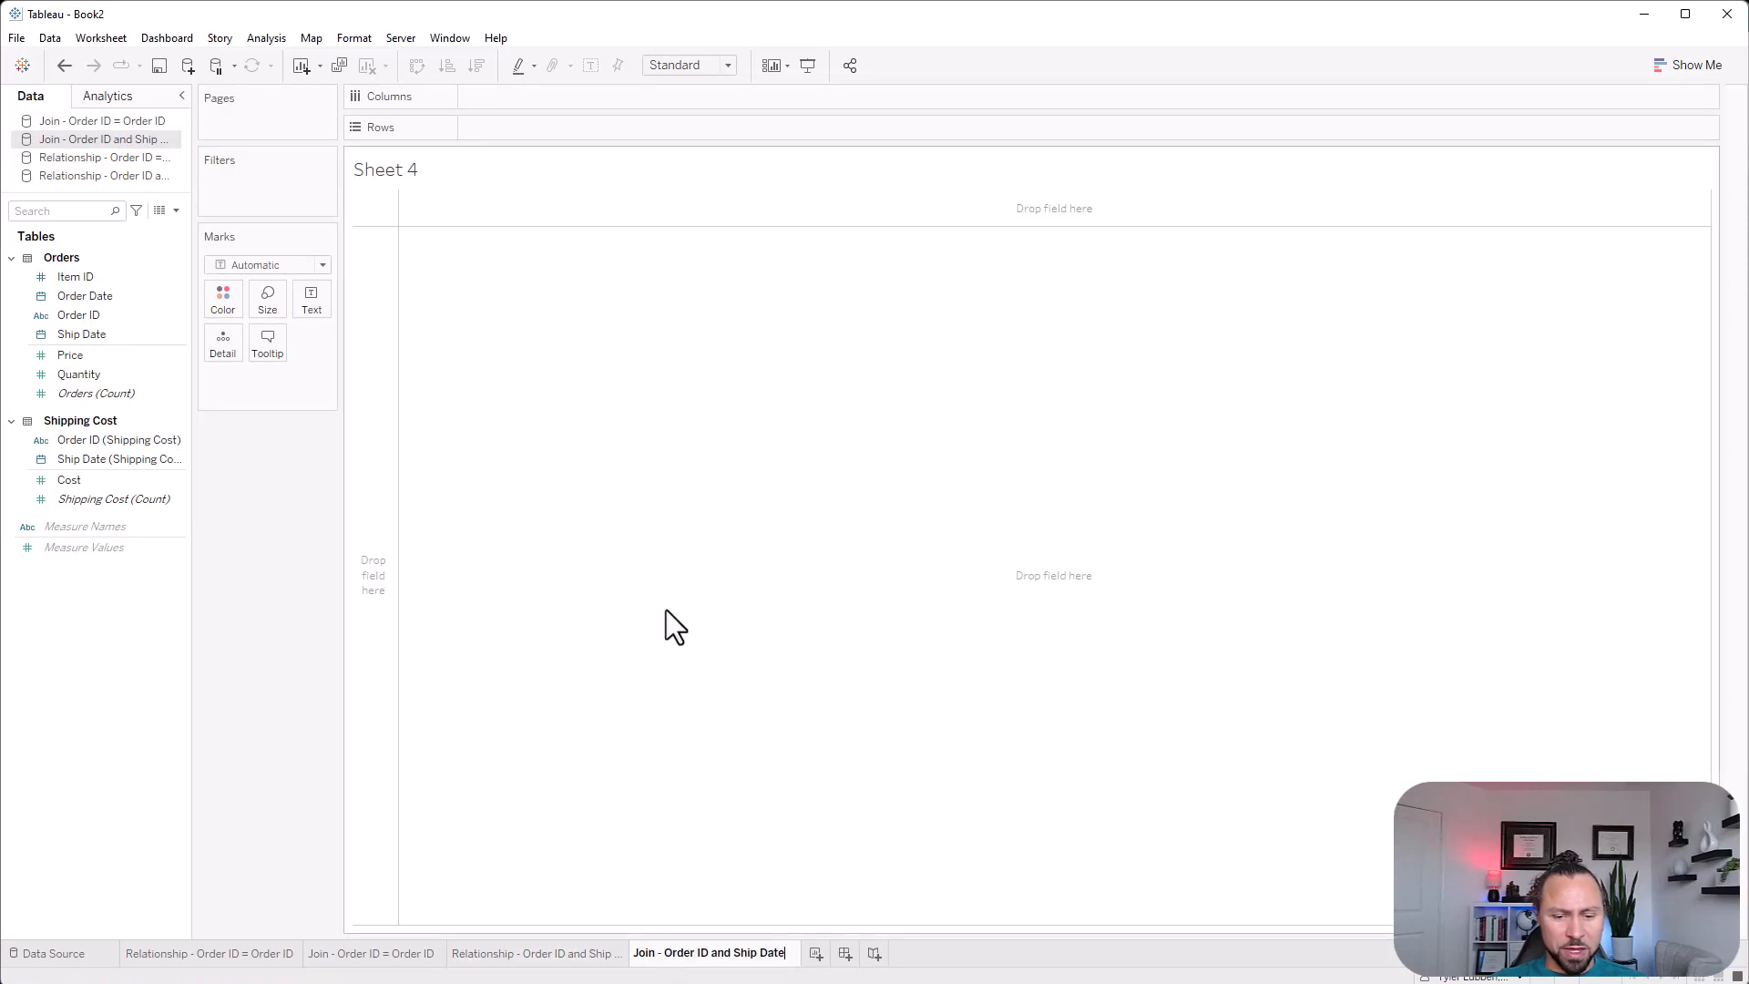
key(Return)
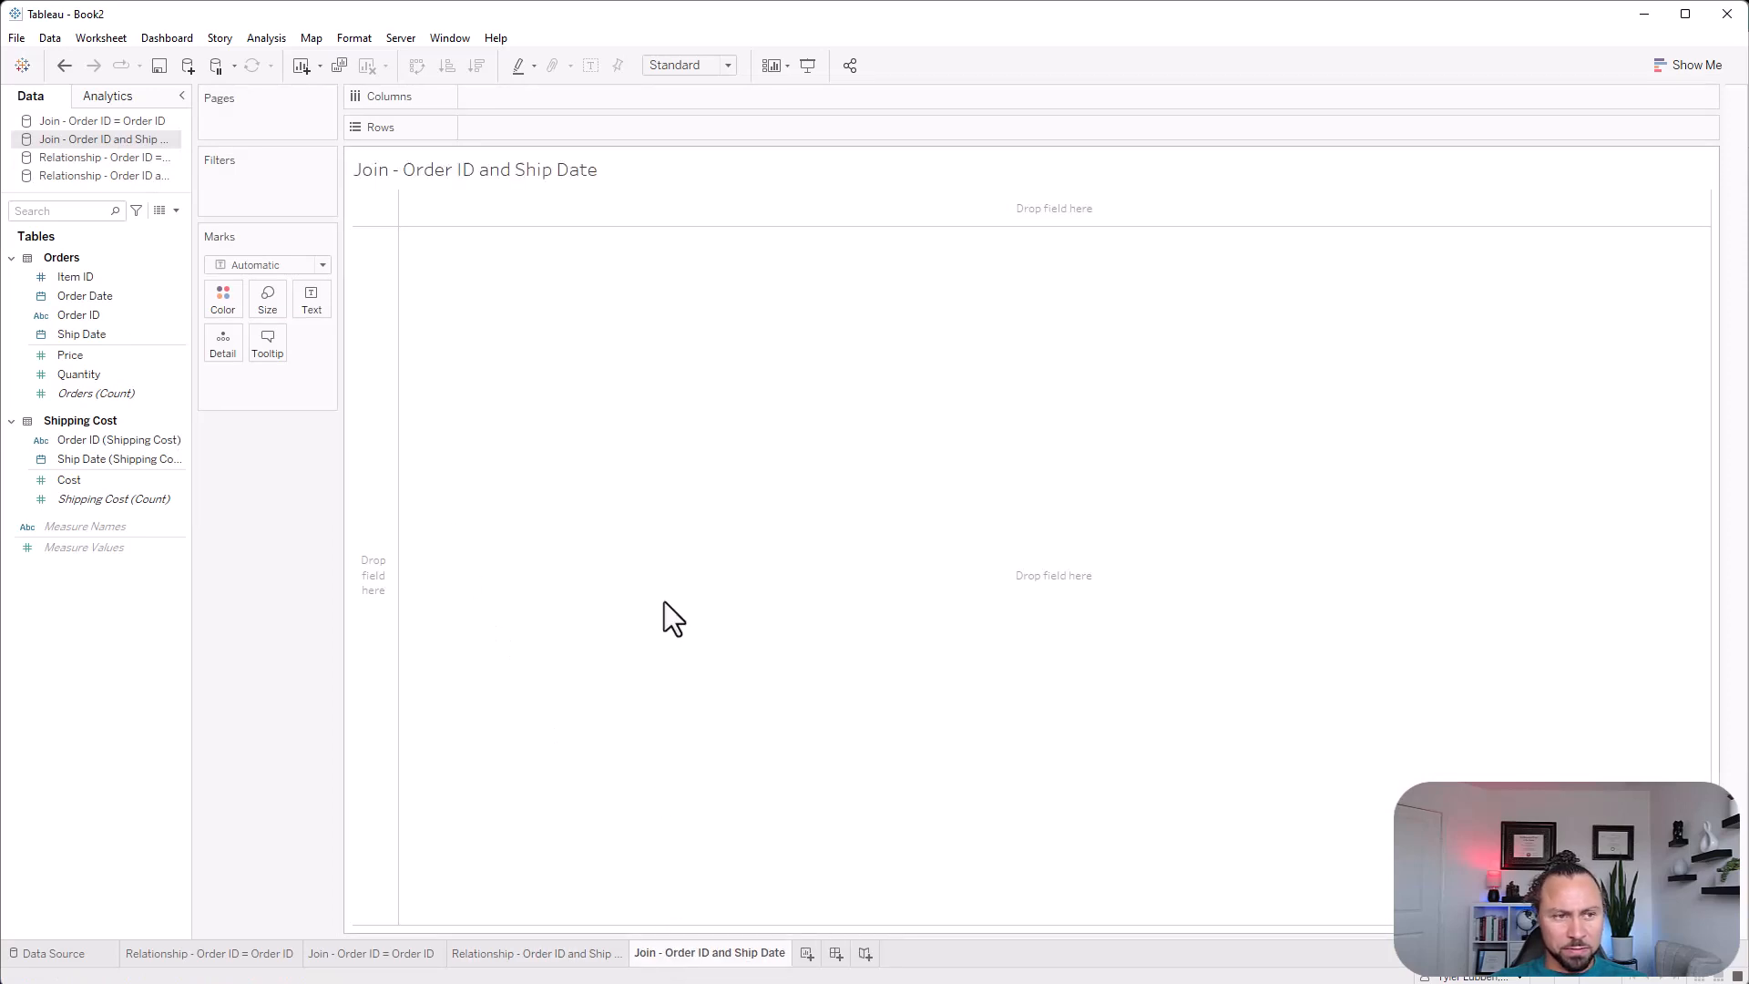
Open the "Join - Order ID and Ship Date" data source for editing and remove the related Shipping Cost table
right_click(140, 136)
click(225, 145)
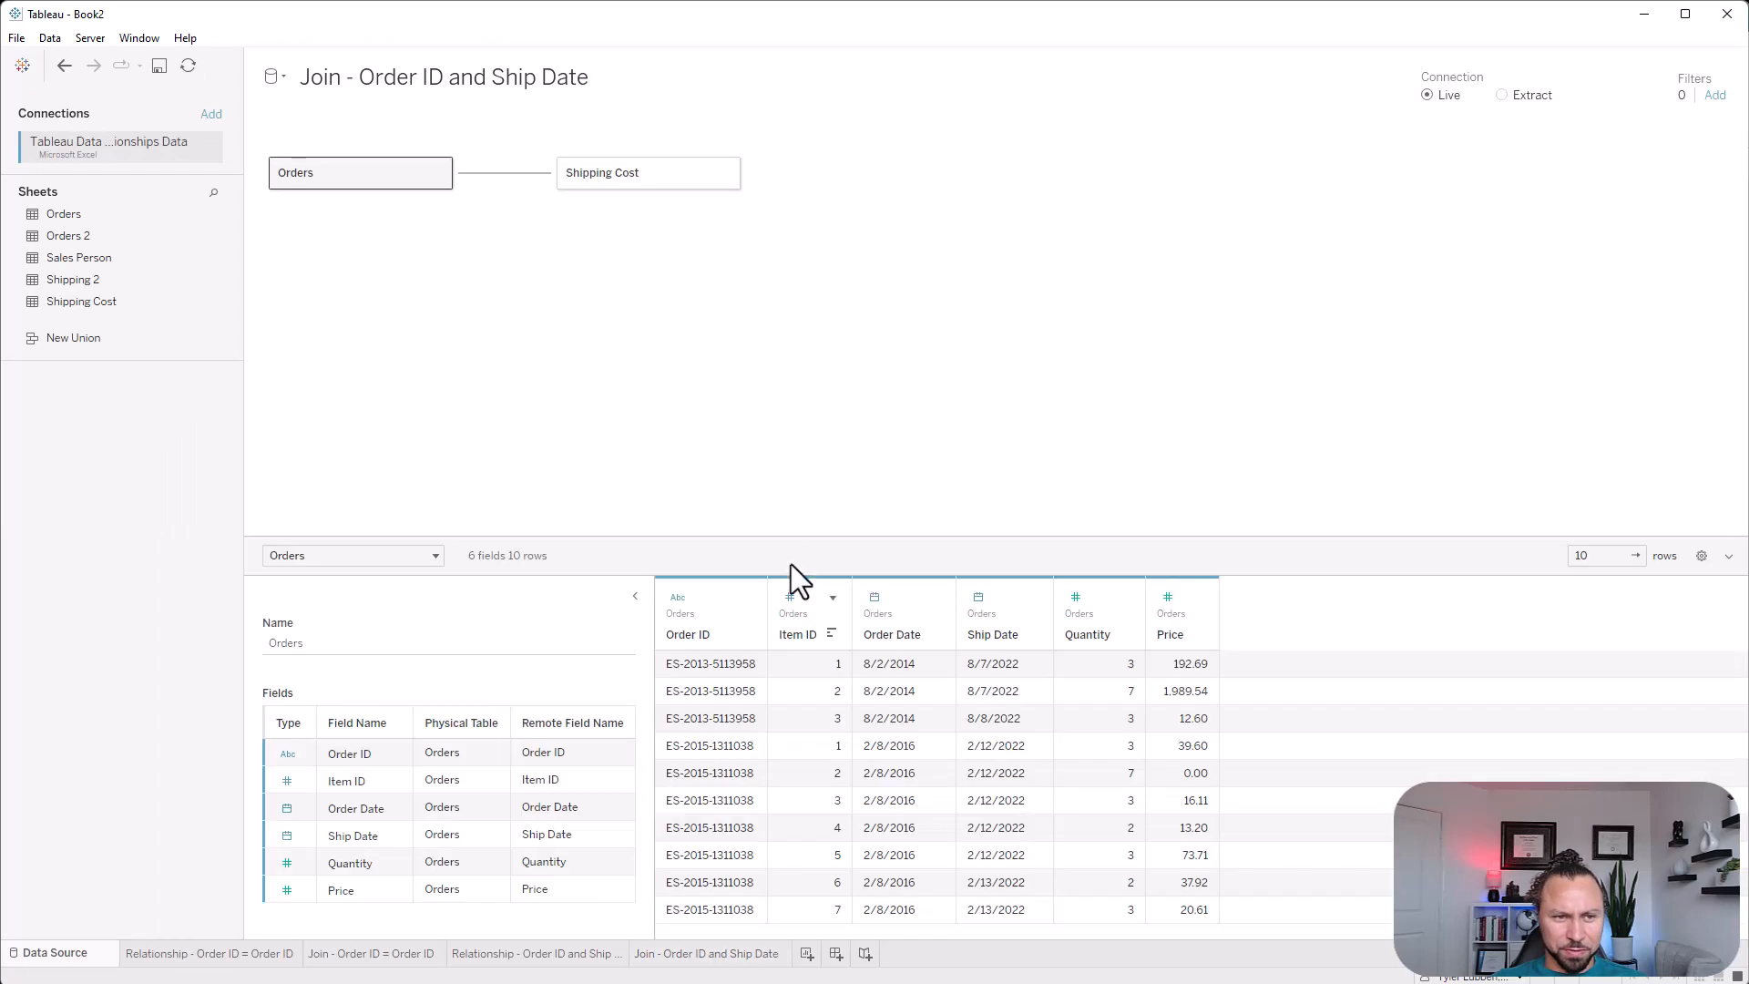
click(516, 174)
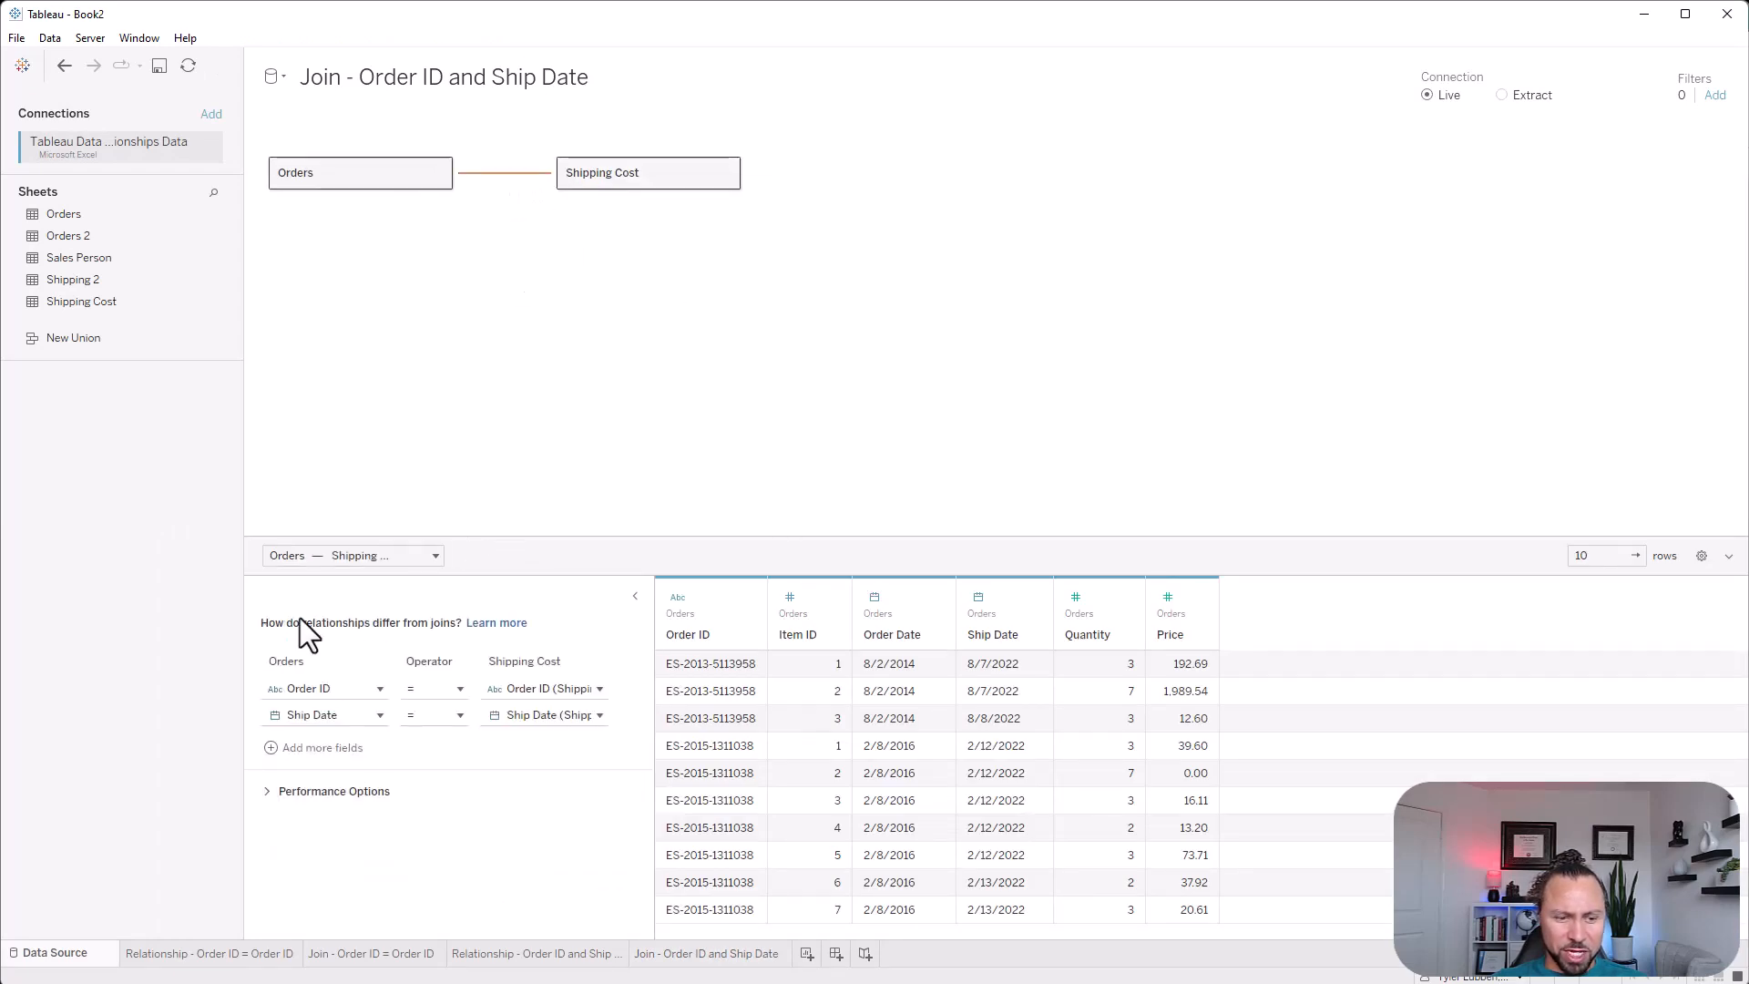
click(726, 172)
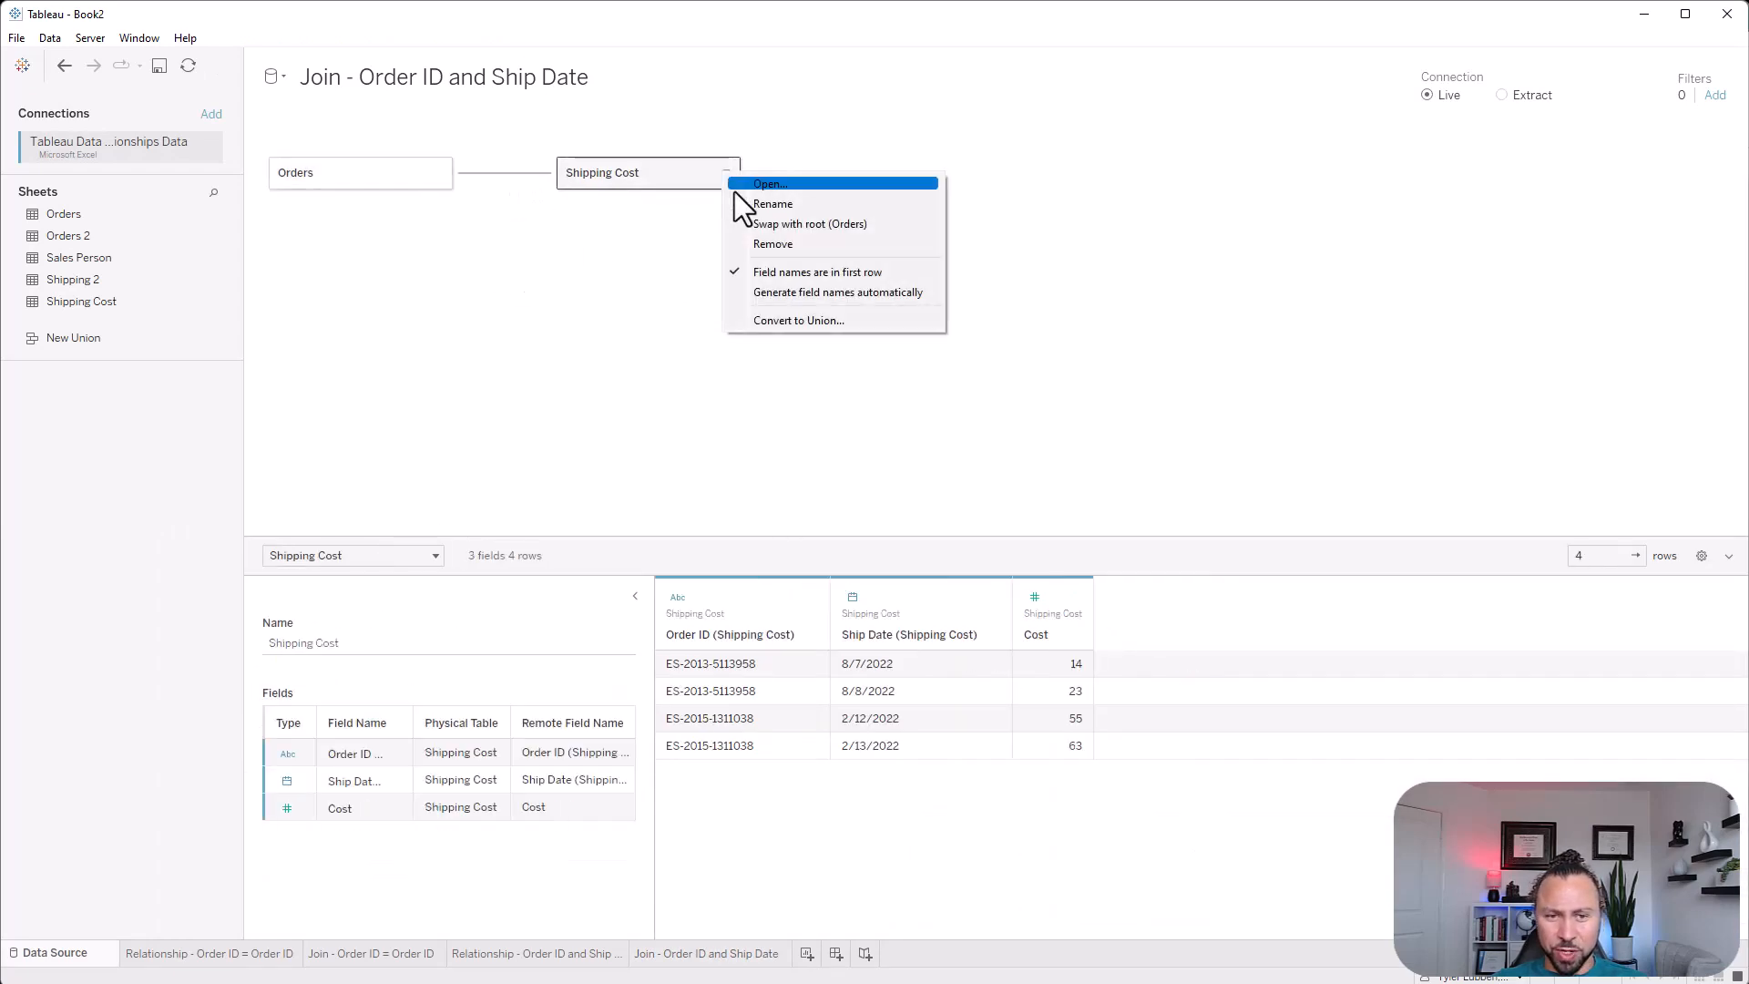
key(Escape)
key(Delete)
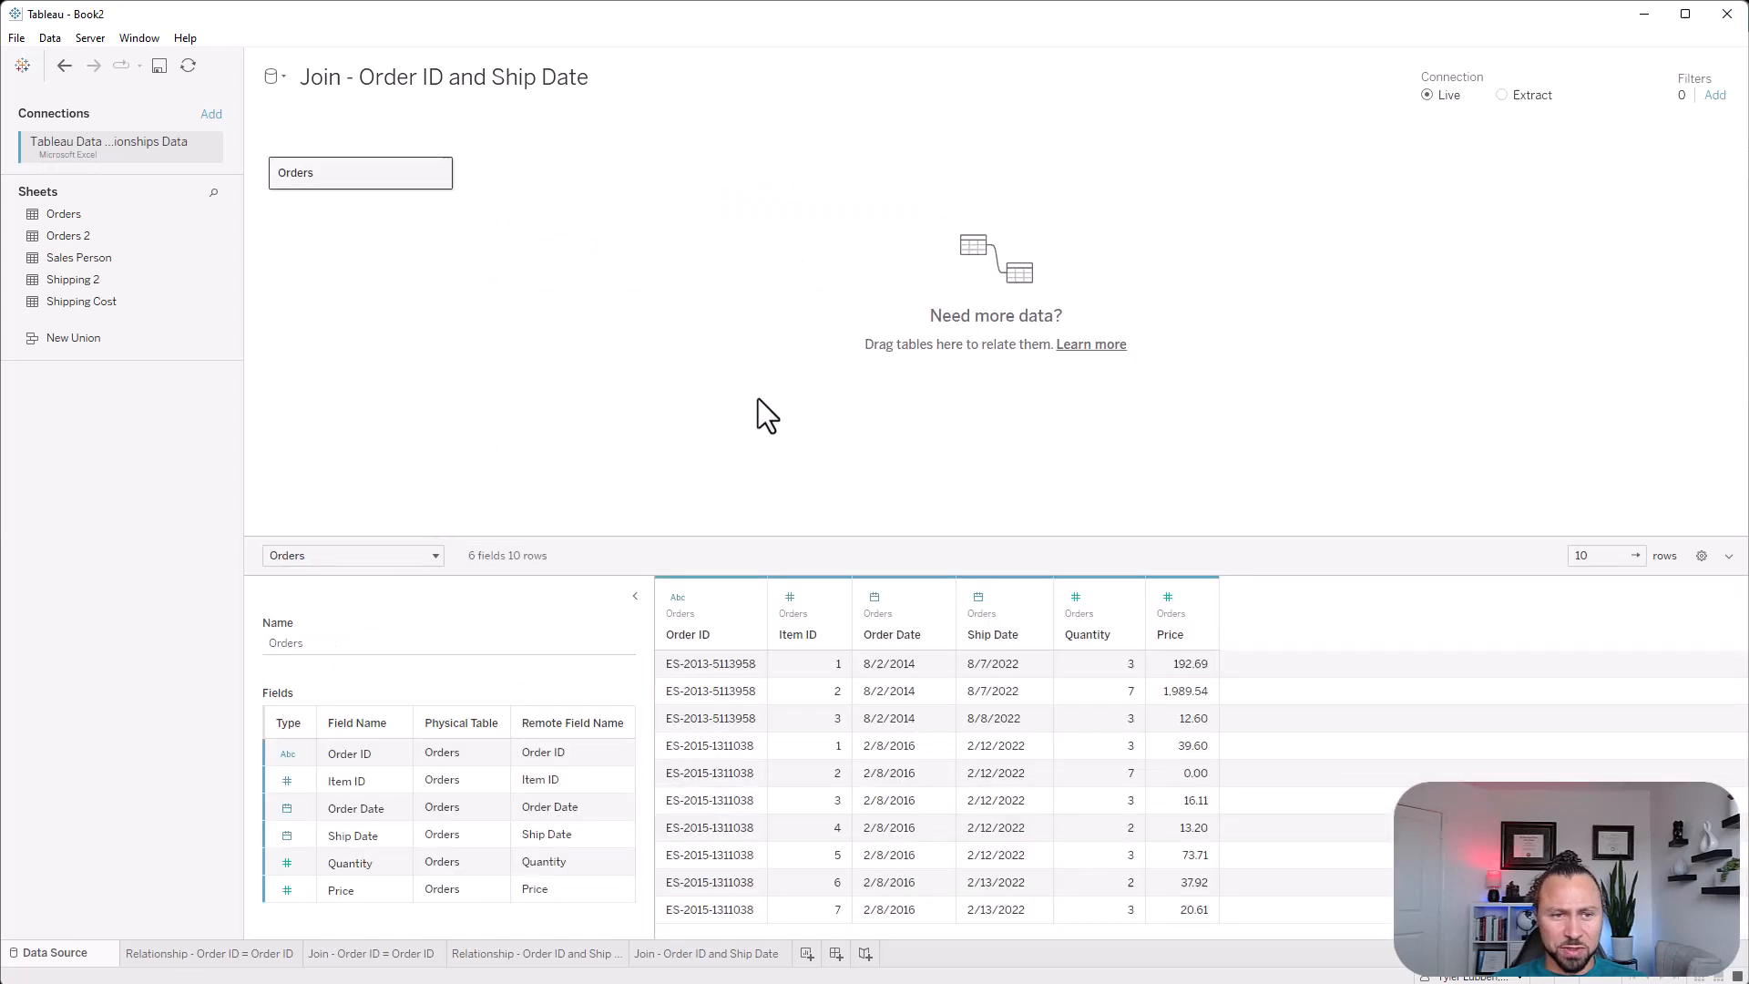
Within the Orders table's physical layer, left join Shipping Cost on Order ID and add the clause Ship Date = Ship Date (Shipping Cost)
double_click(365, 169)
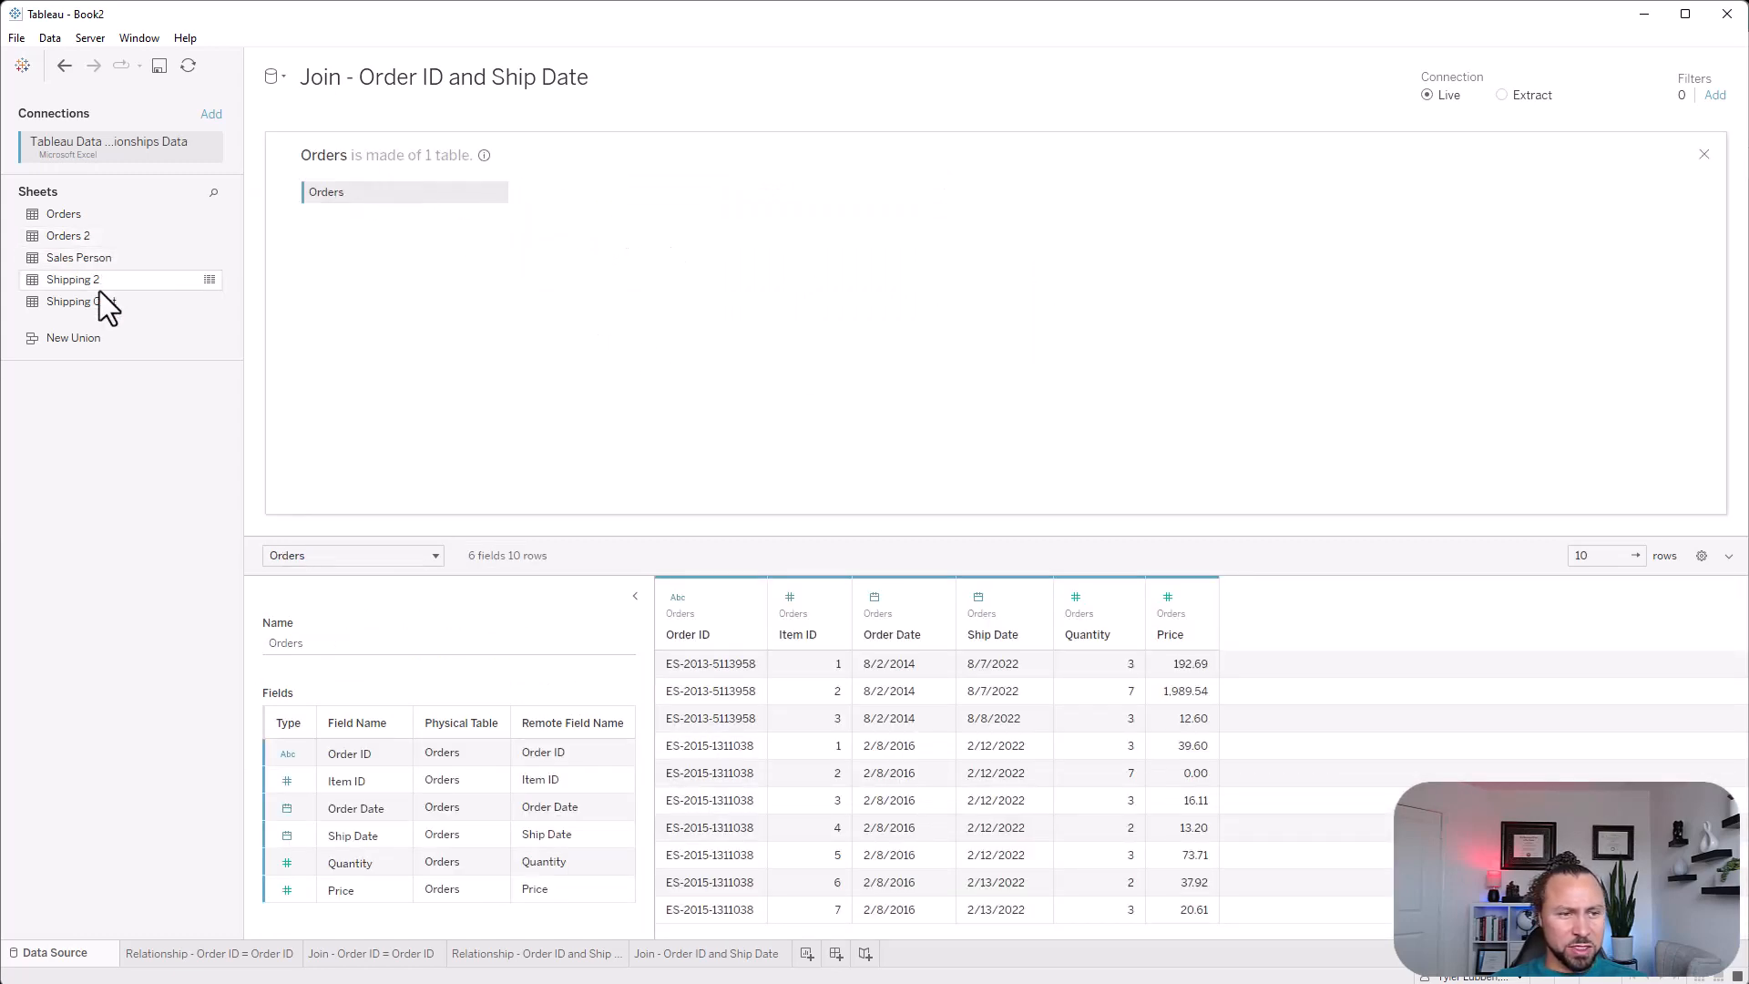
drag(101, 302, 627, 257)
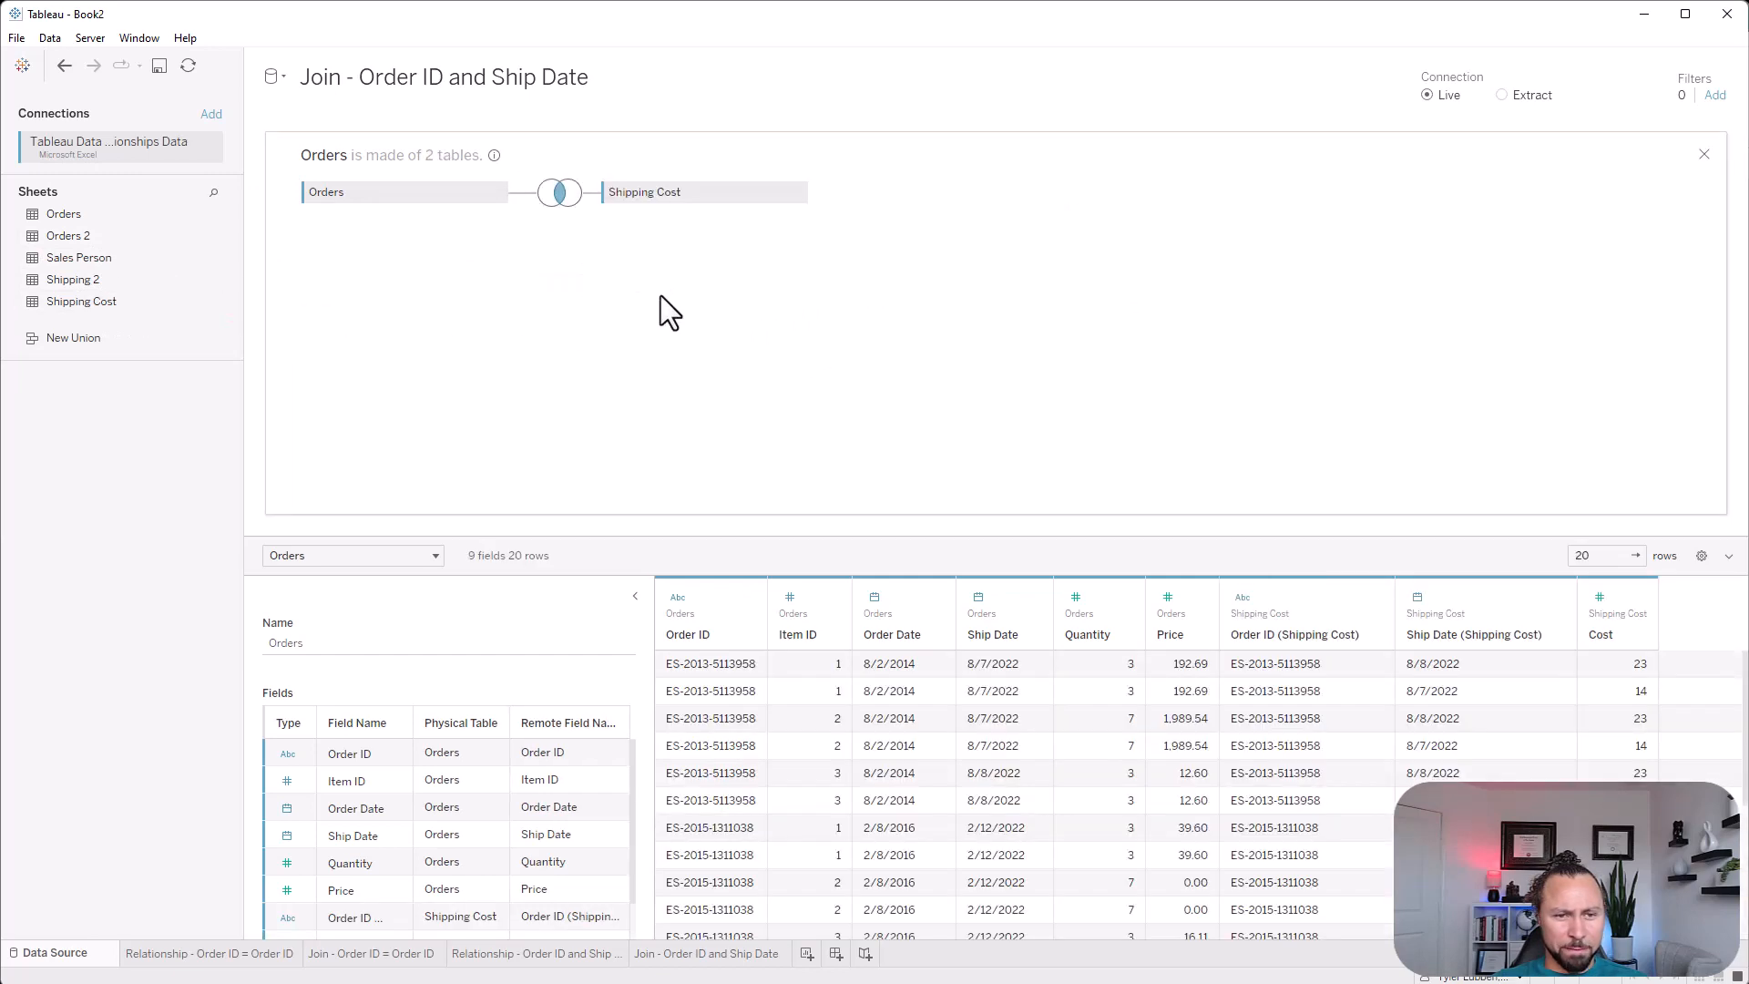
click(557, 193)
click(534, 257)
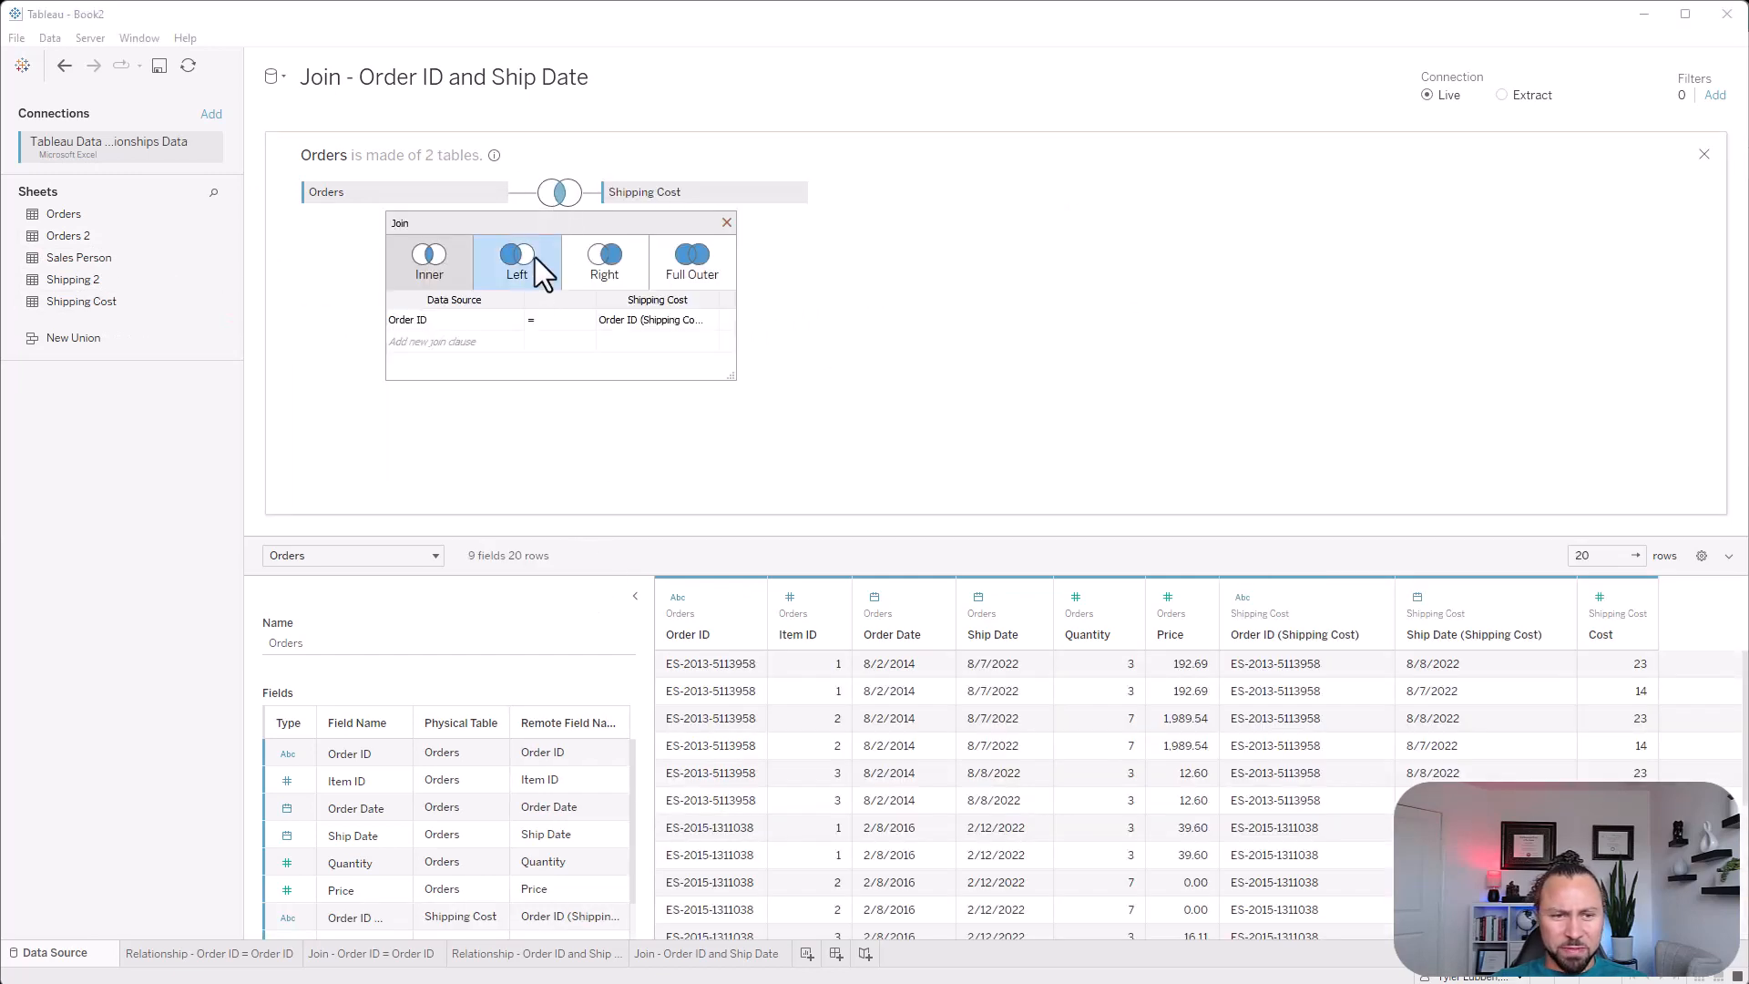
click(505, 341)
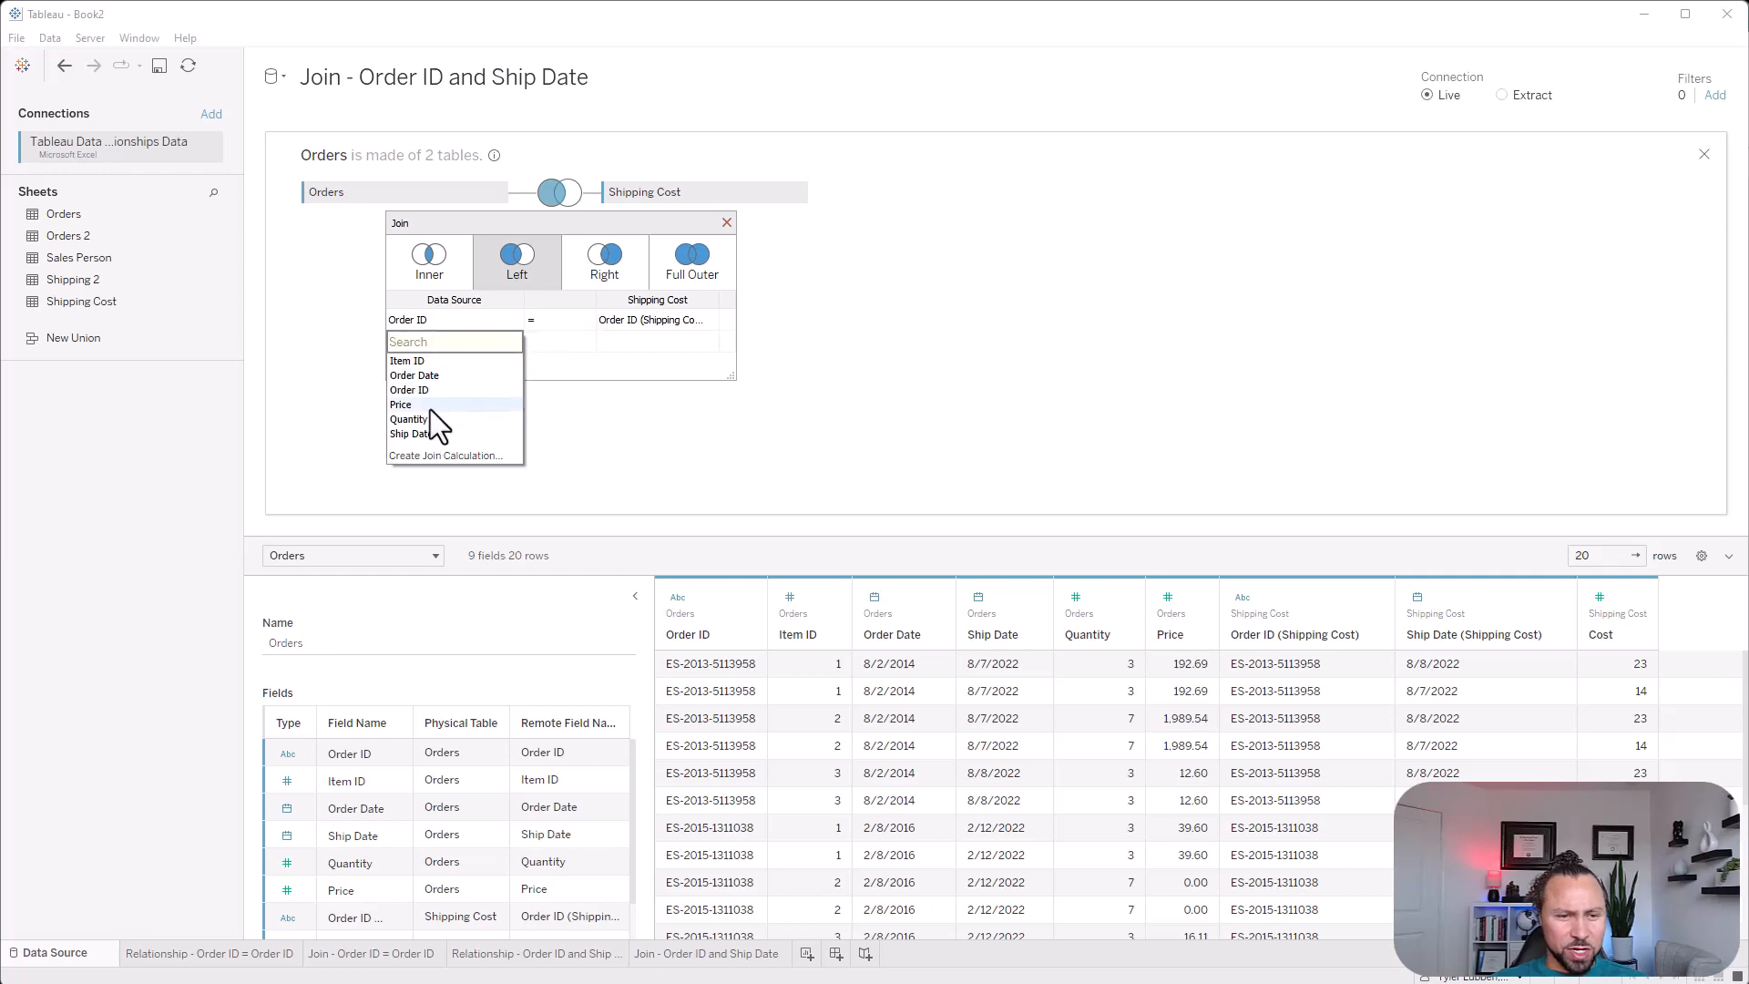
click(436, 435)
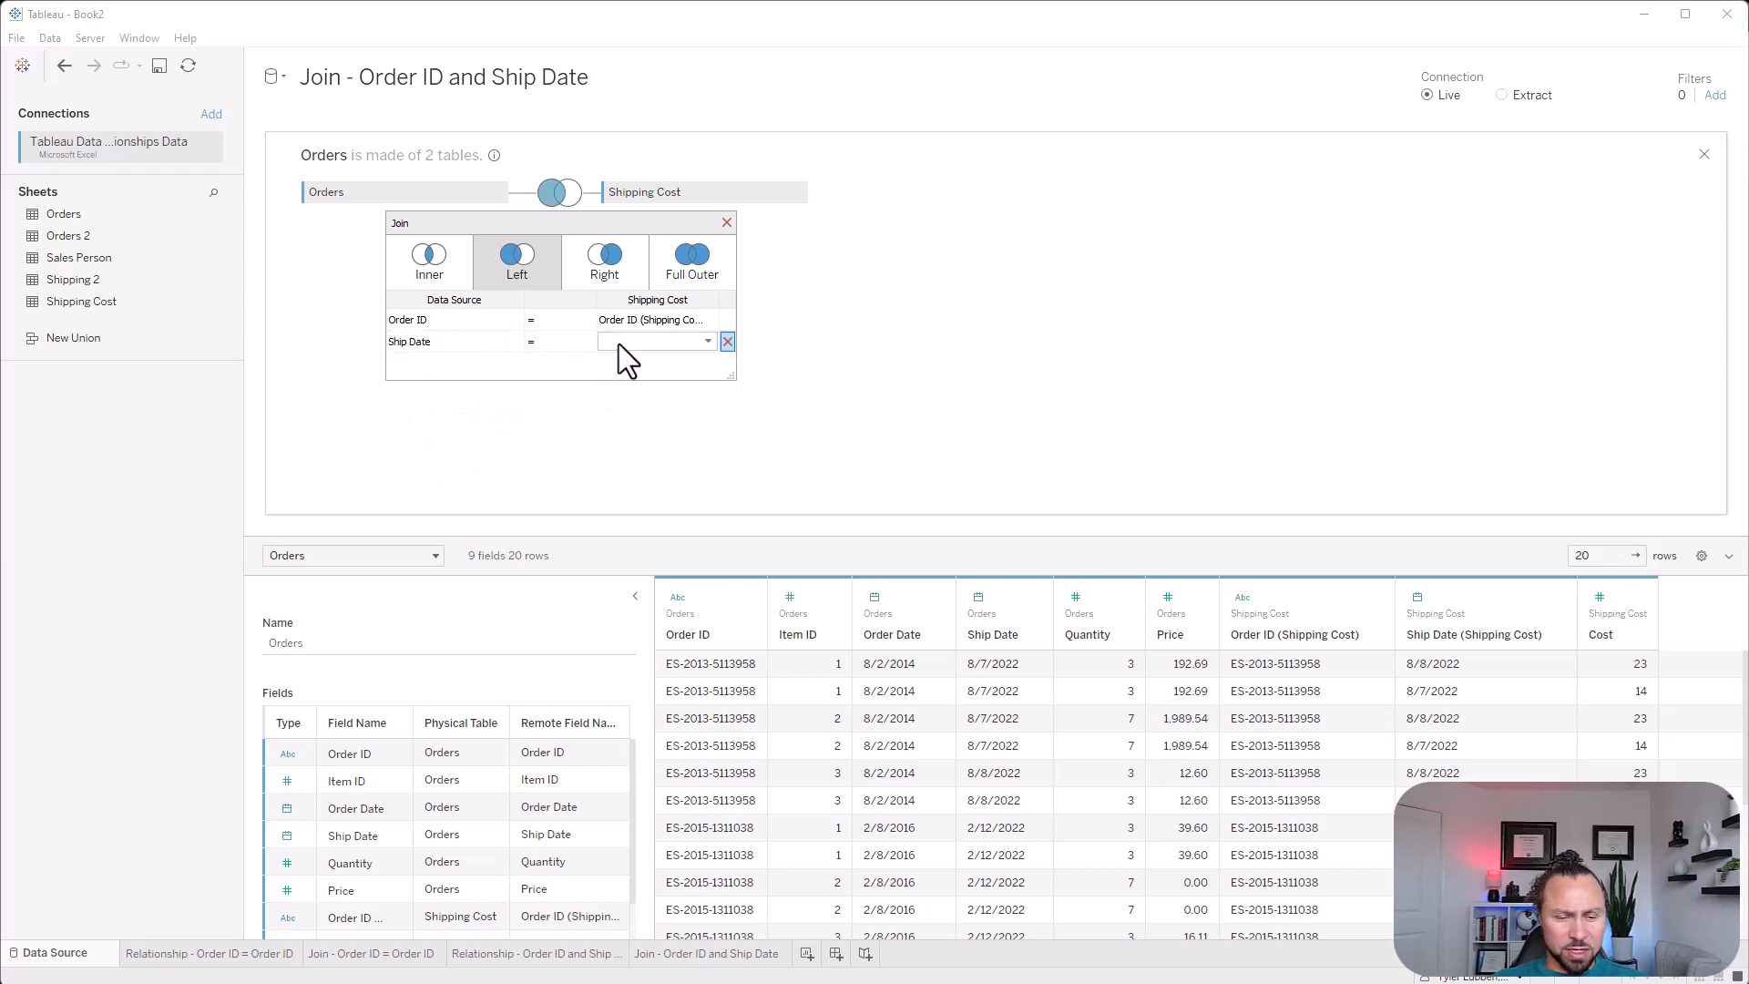
click(620, 343)
click(638, 390)
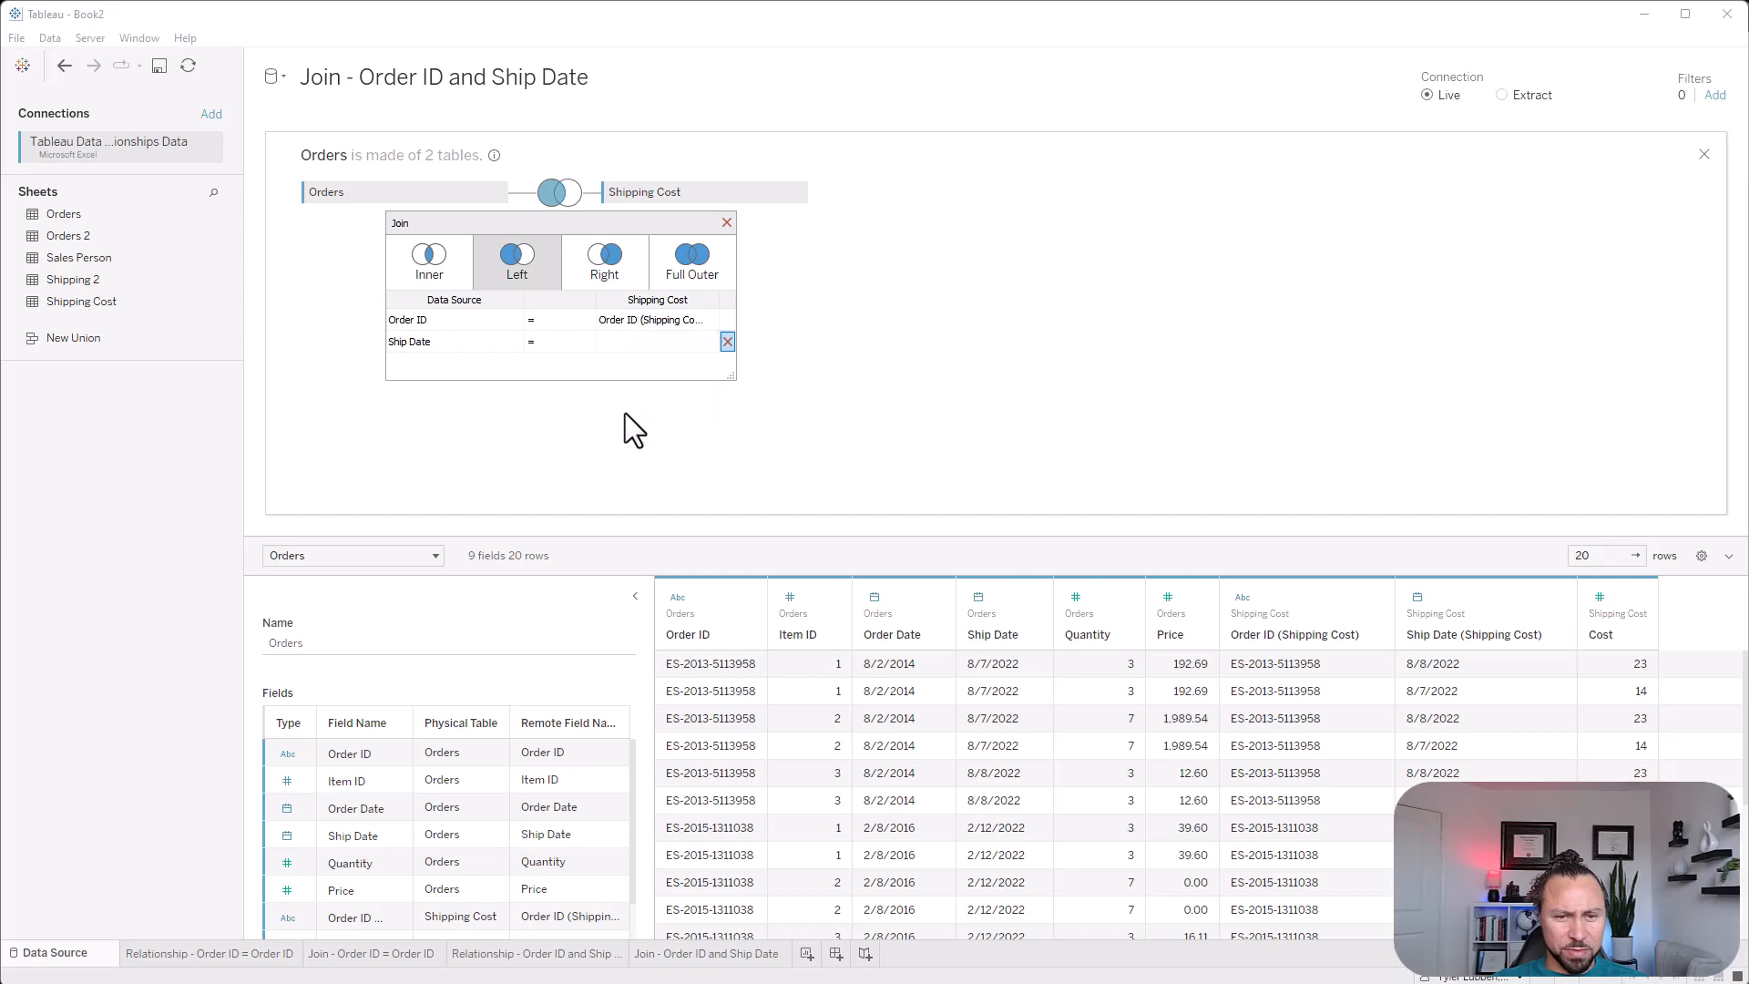
click(726, 224)
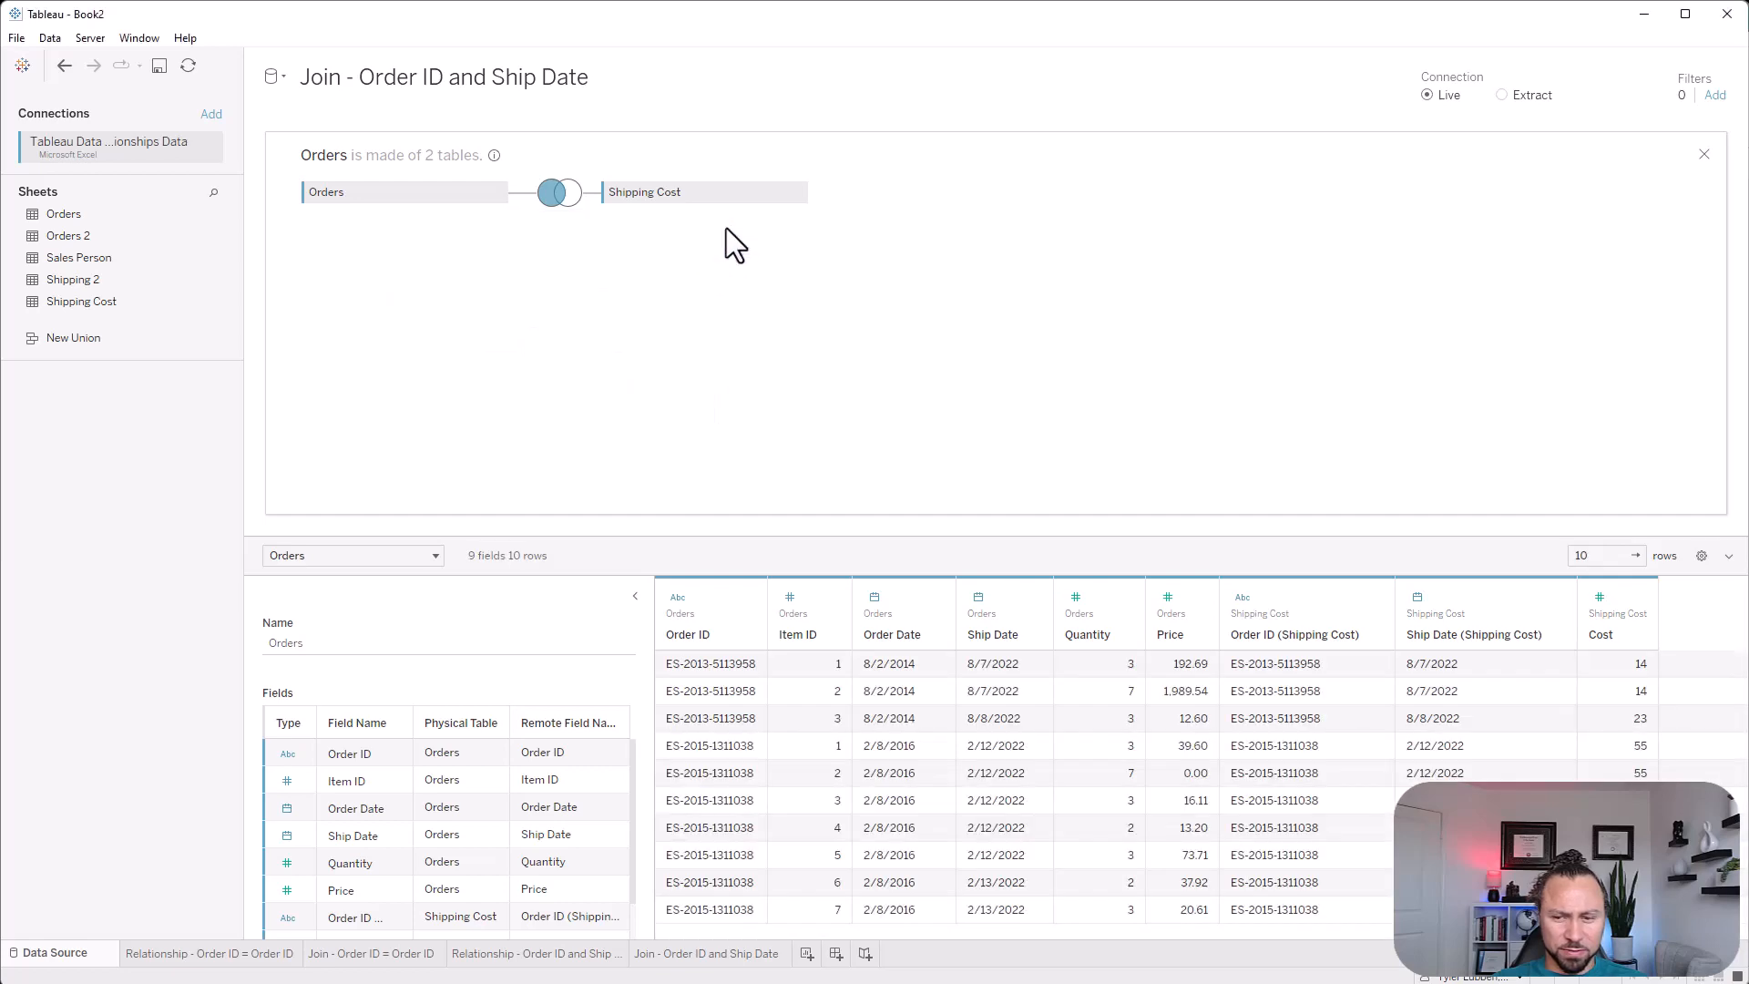
Show Price and Cost per Order ID on the "Join - Order ID and Ship Date" worksheet
click(764, 954)
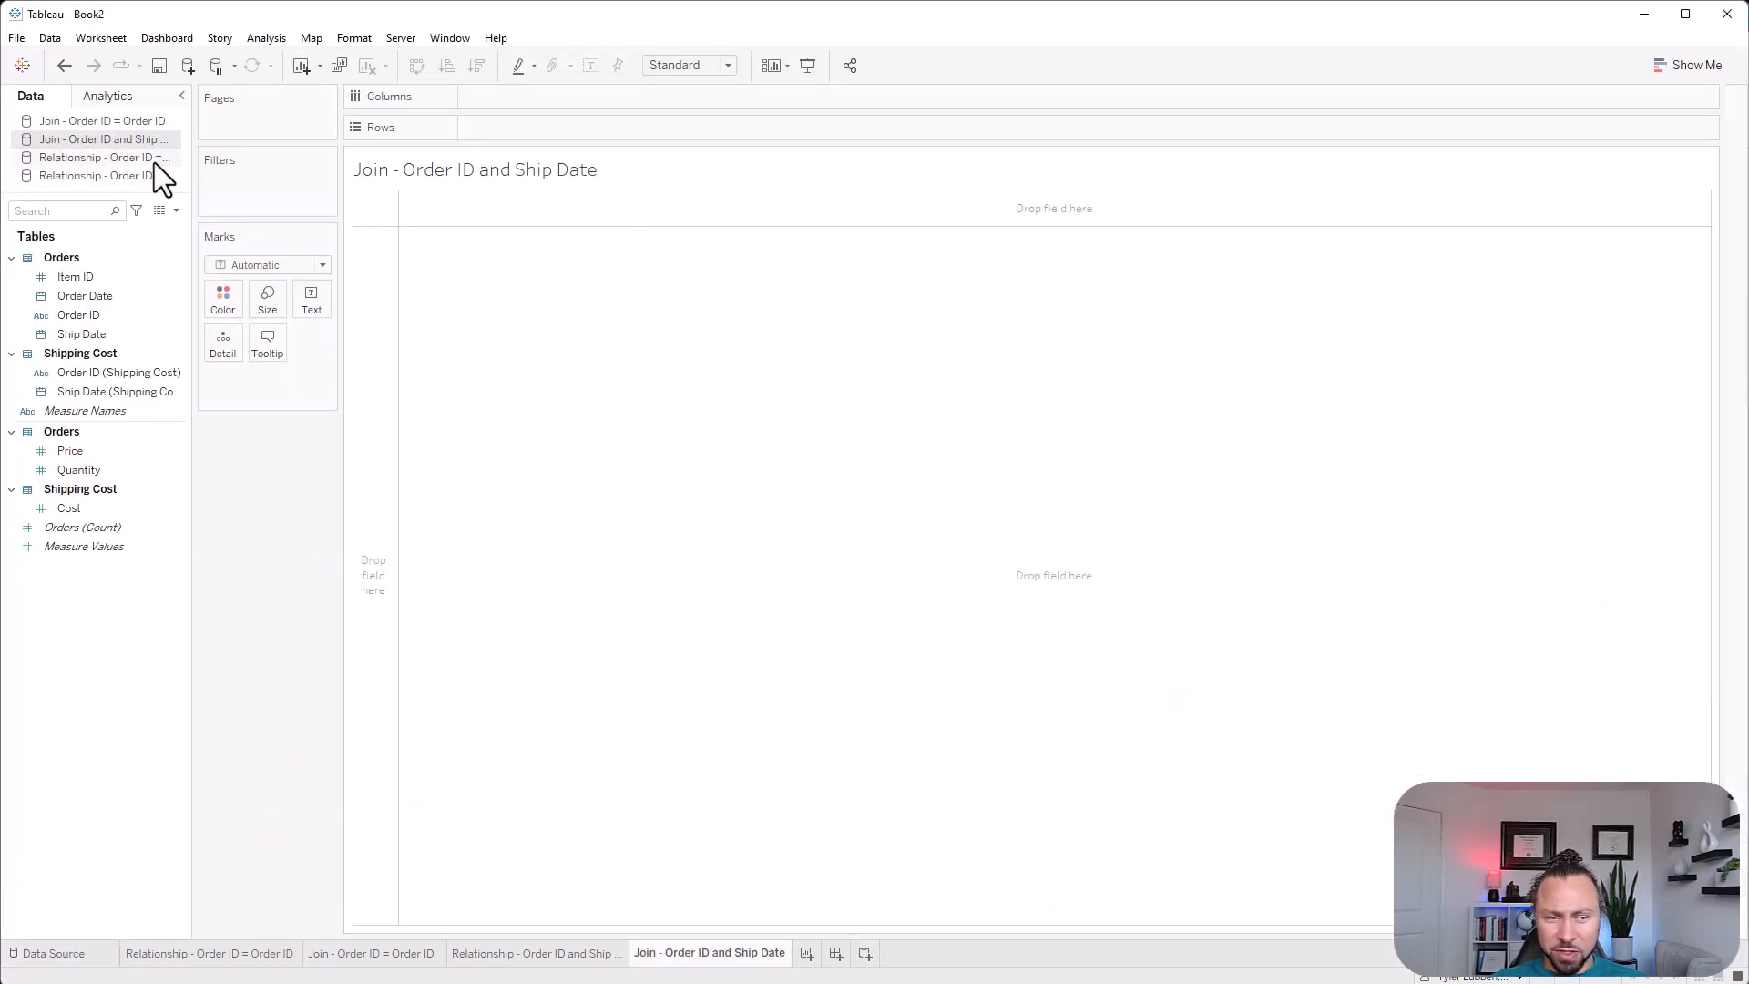
click(124, 324)
drag(124, 326, 507, 132)
click(167, 373)
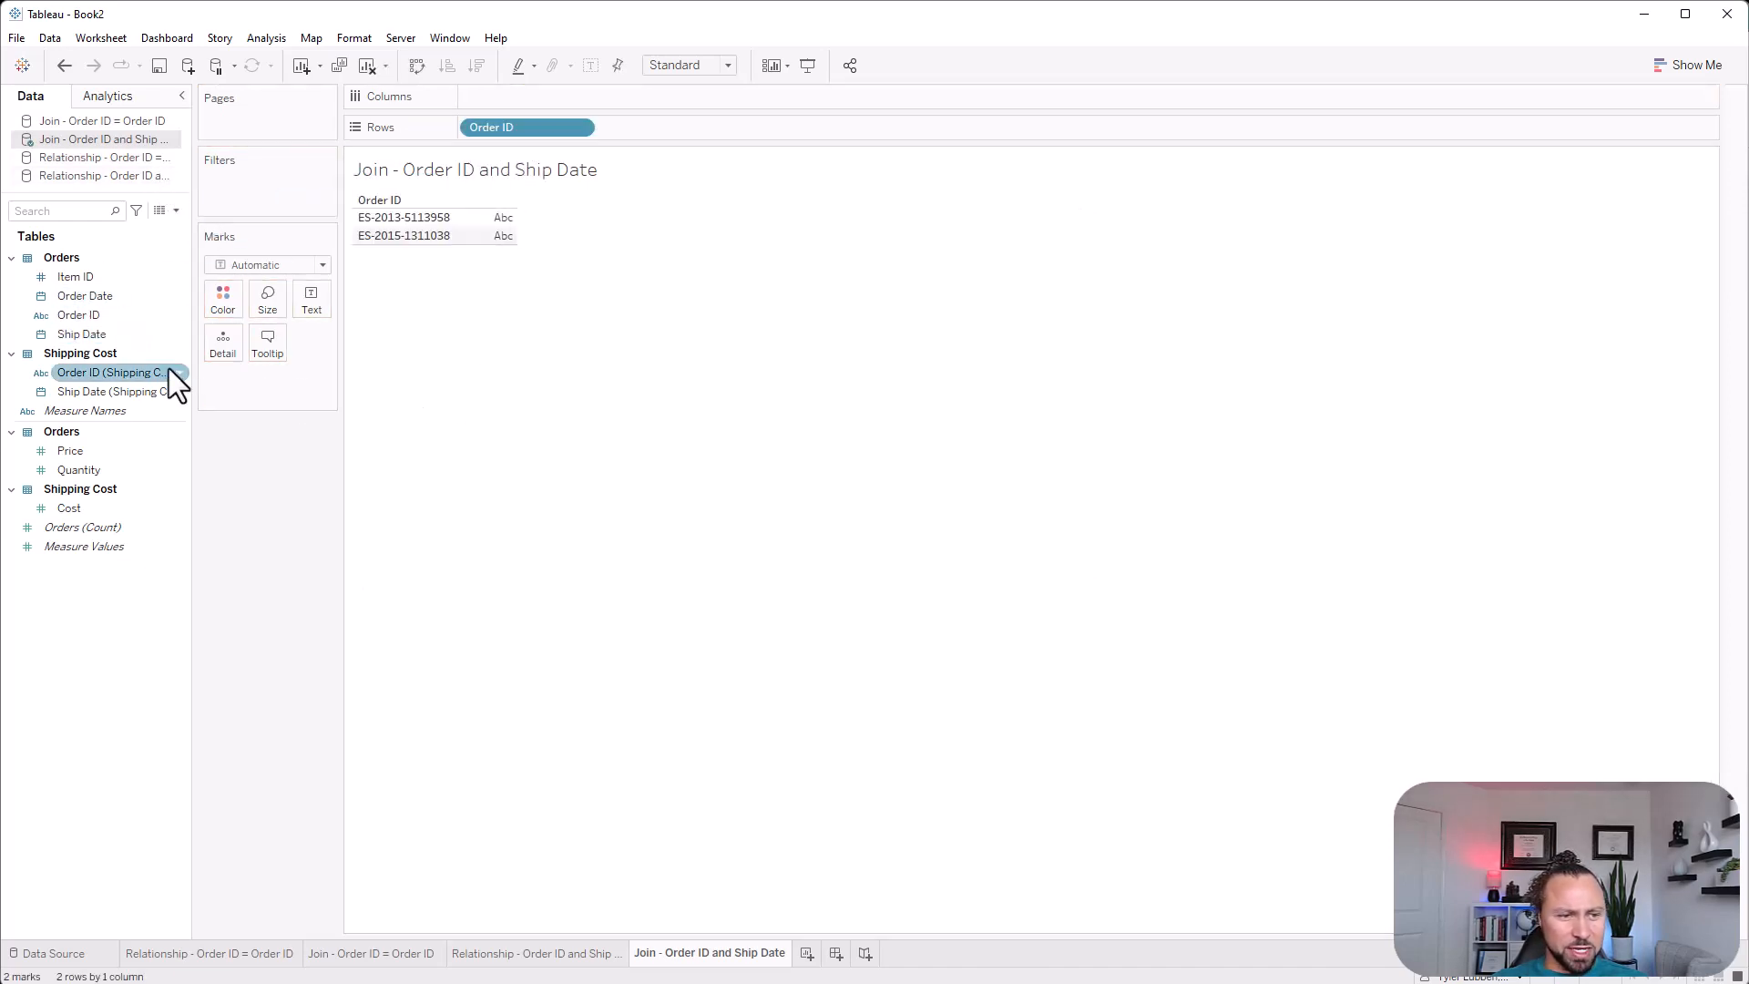
drag(127, 372, 492, 246)
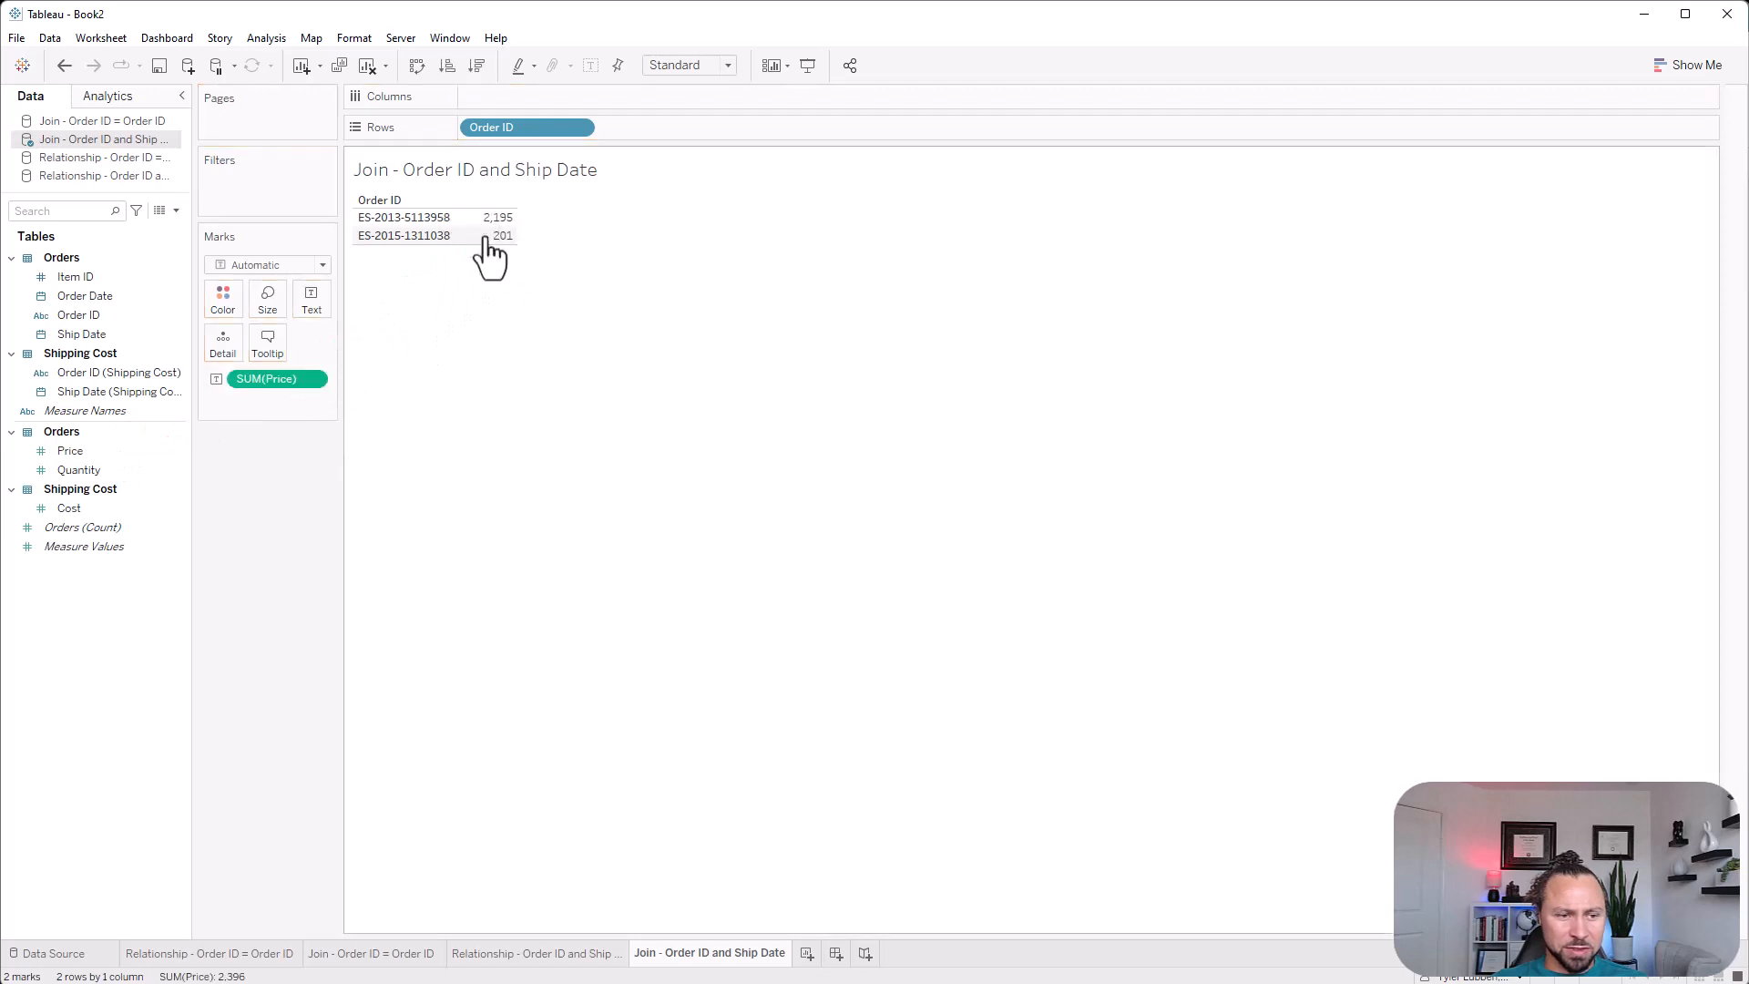
drag(90, 506, 485, 227)
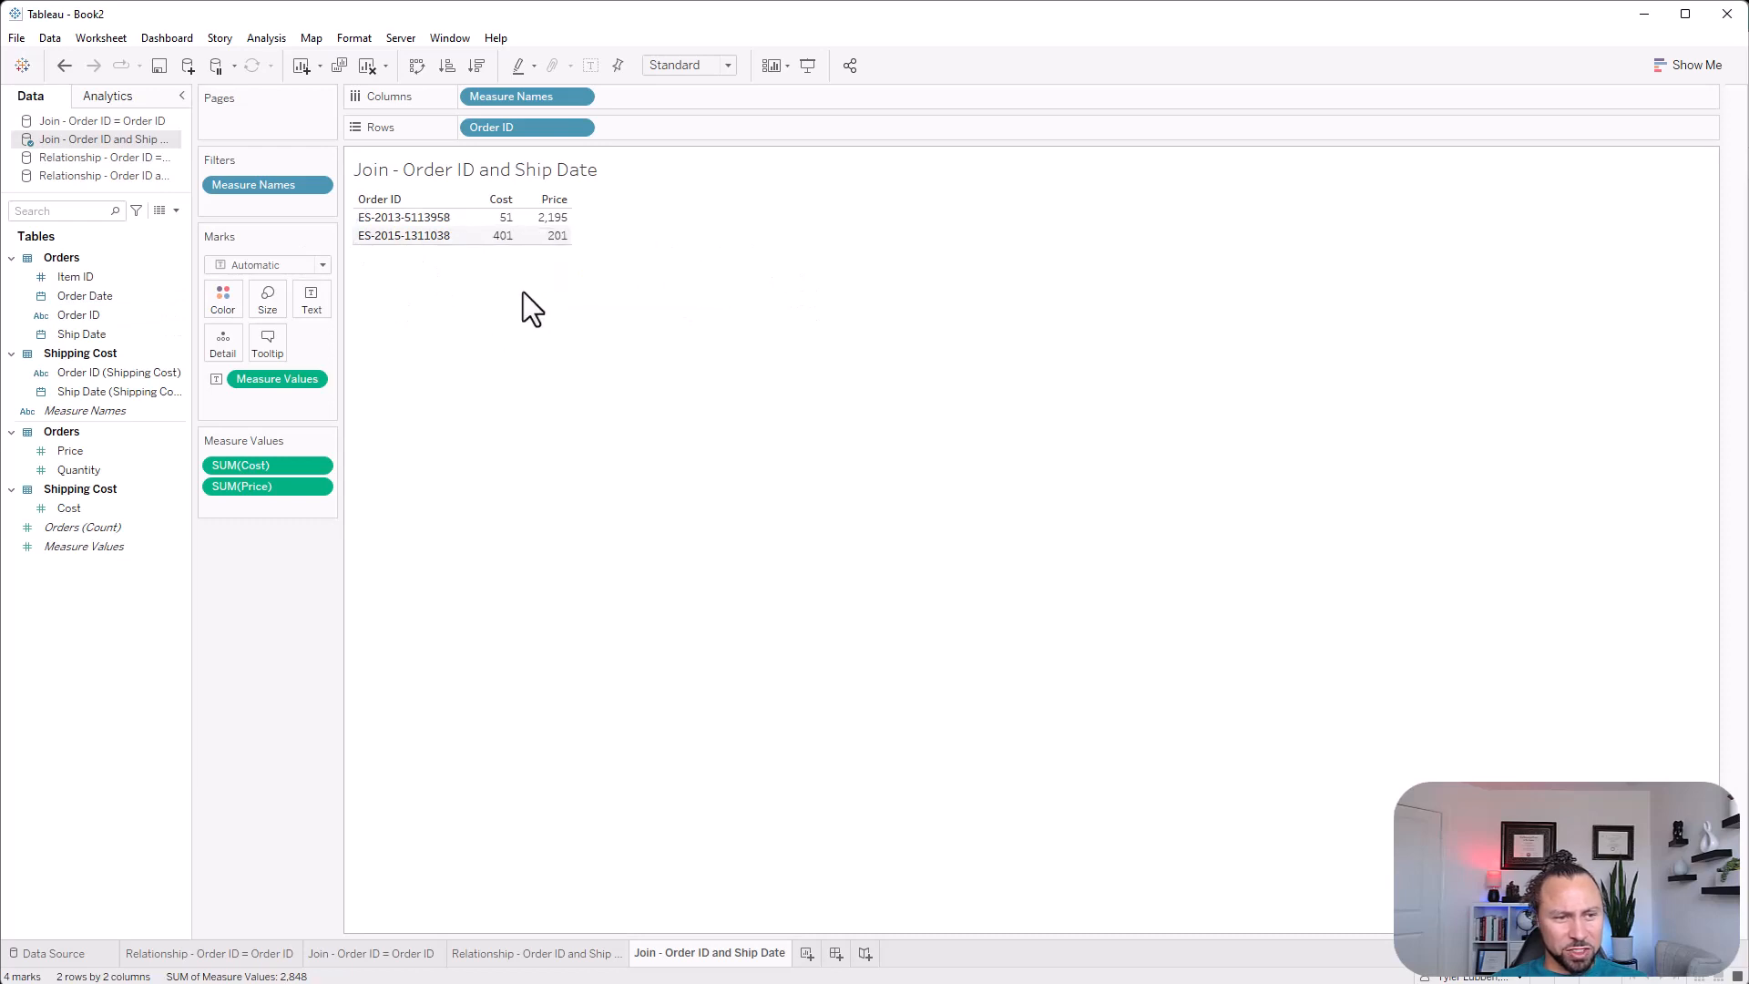
Add Ship Date to the rows of the "Join - Order ID and Ship Date" worksheet as a discrete full-date day
drag(80, 337, 731, 131)
click(708, 129)
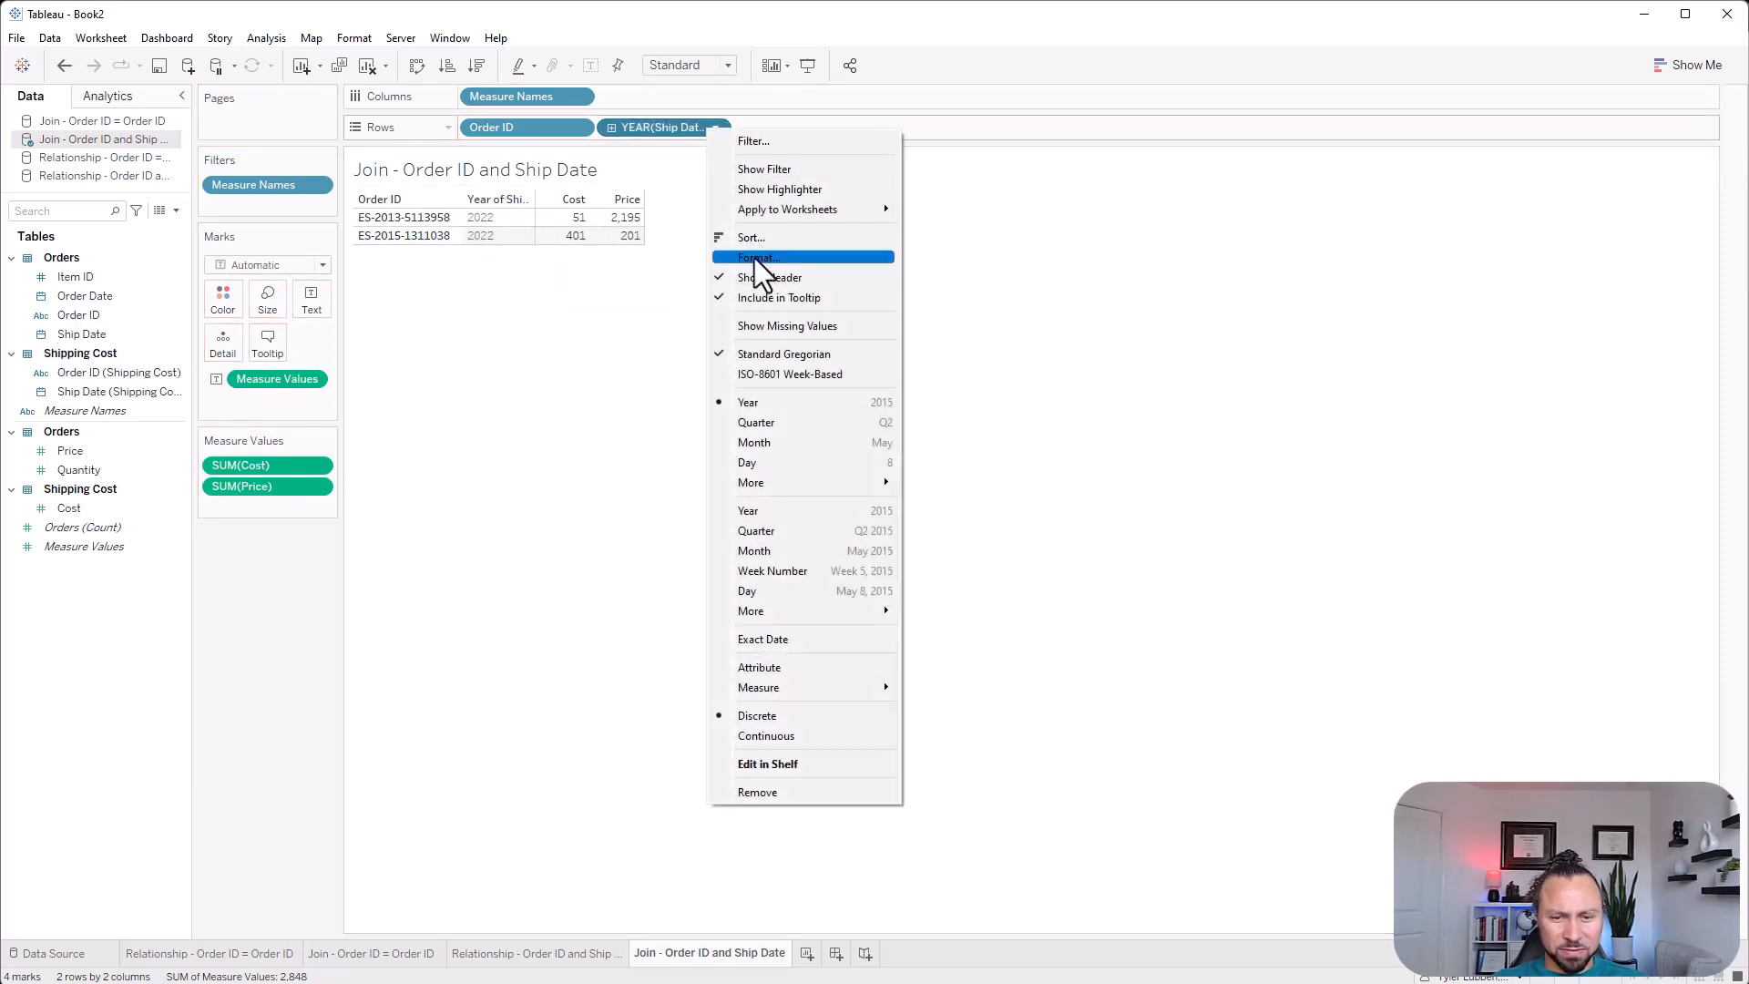
click(763, 592)
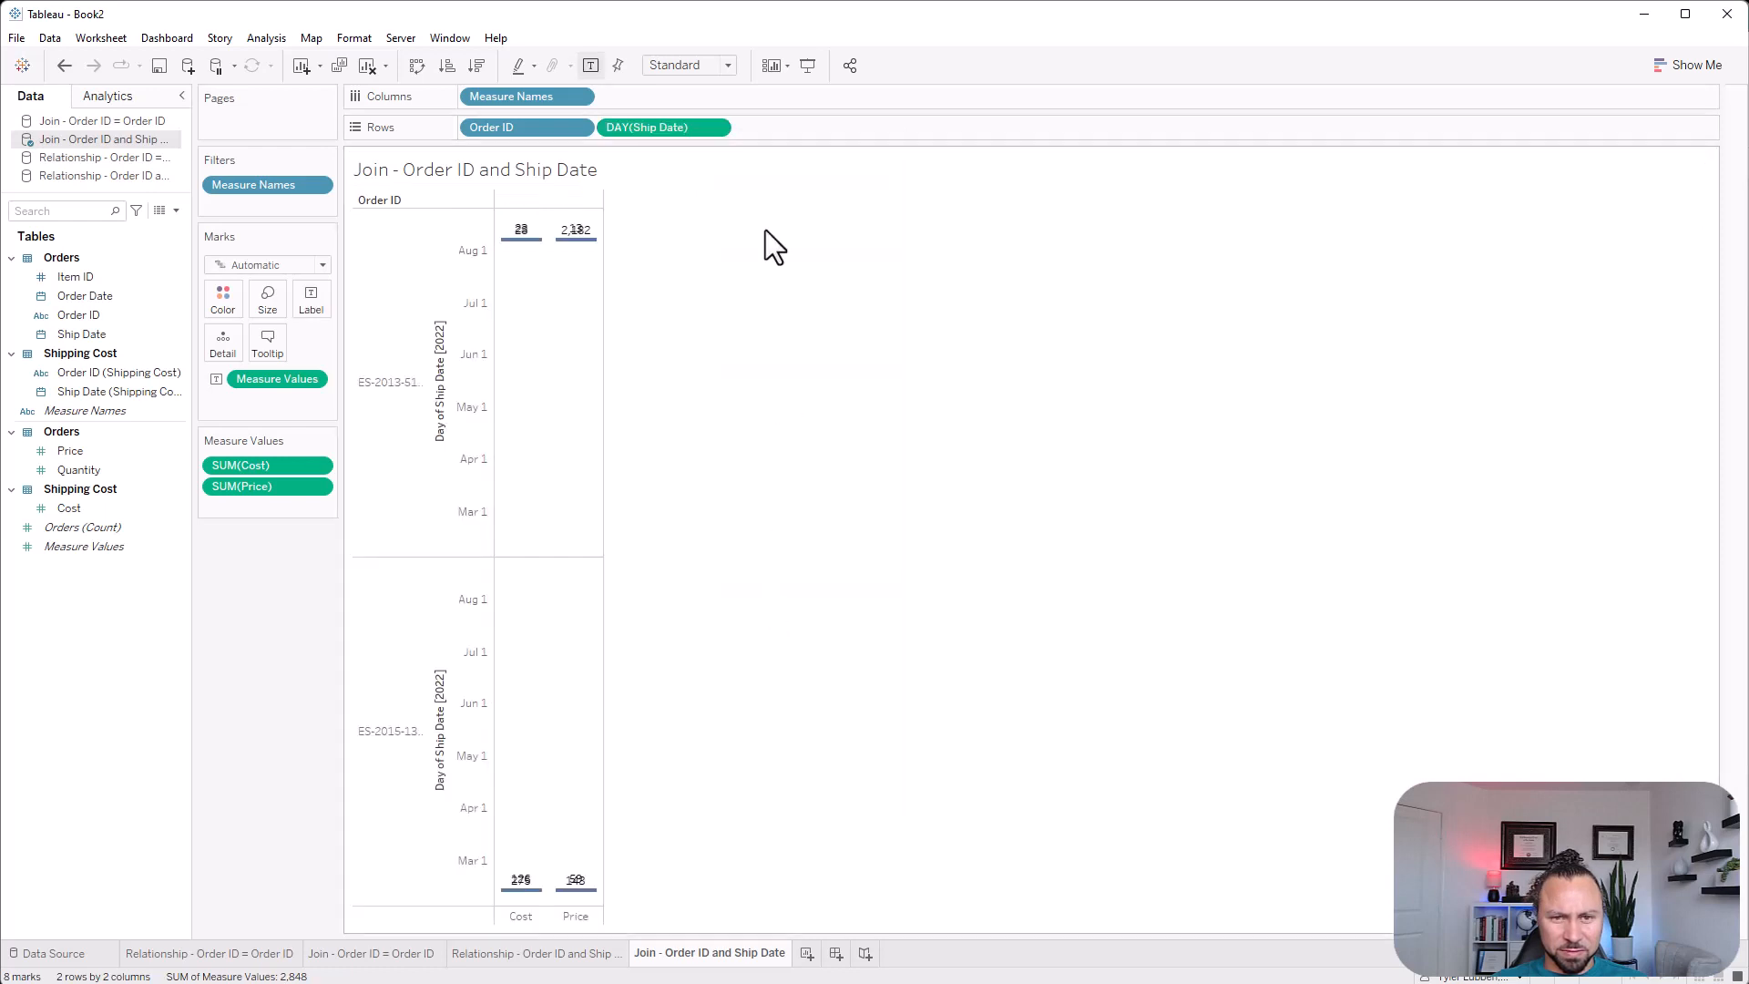
right_click(692, 126)
click(740, 688)
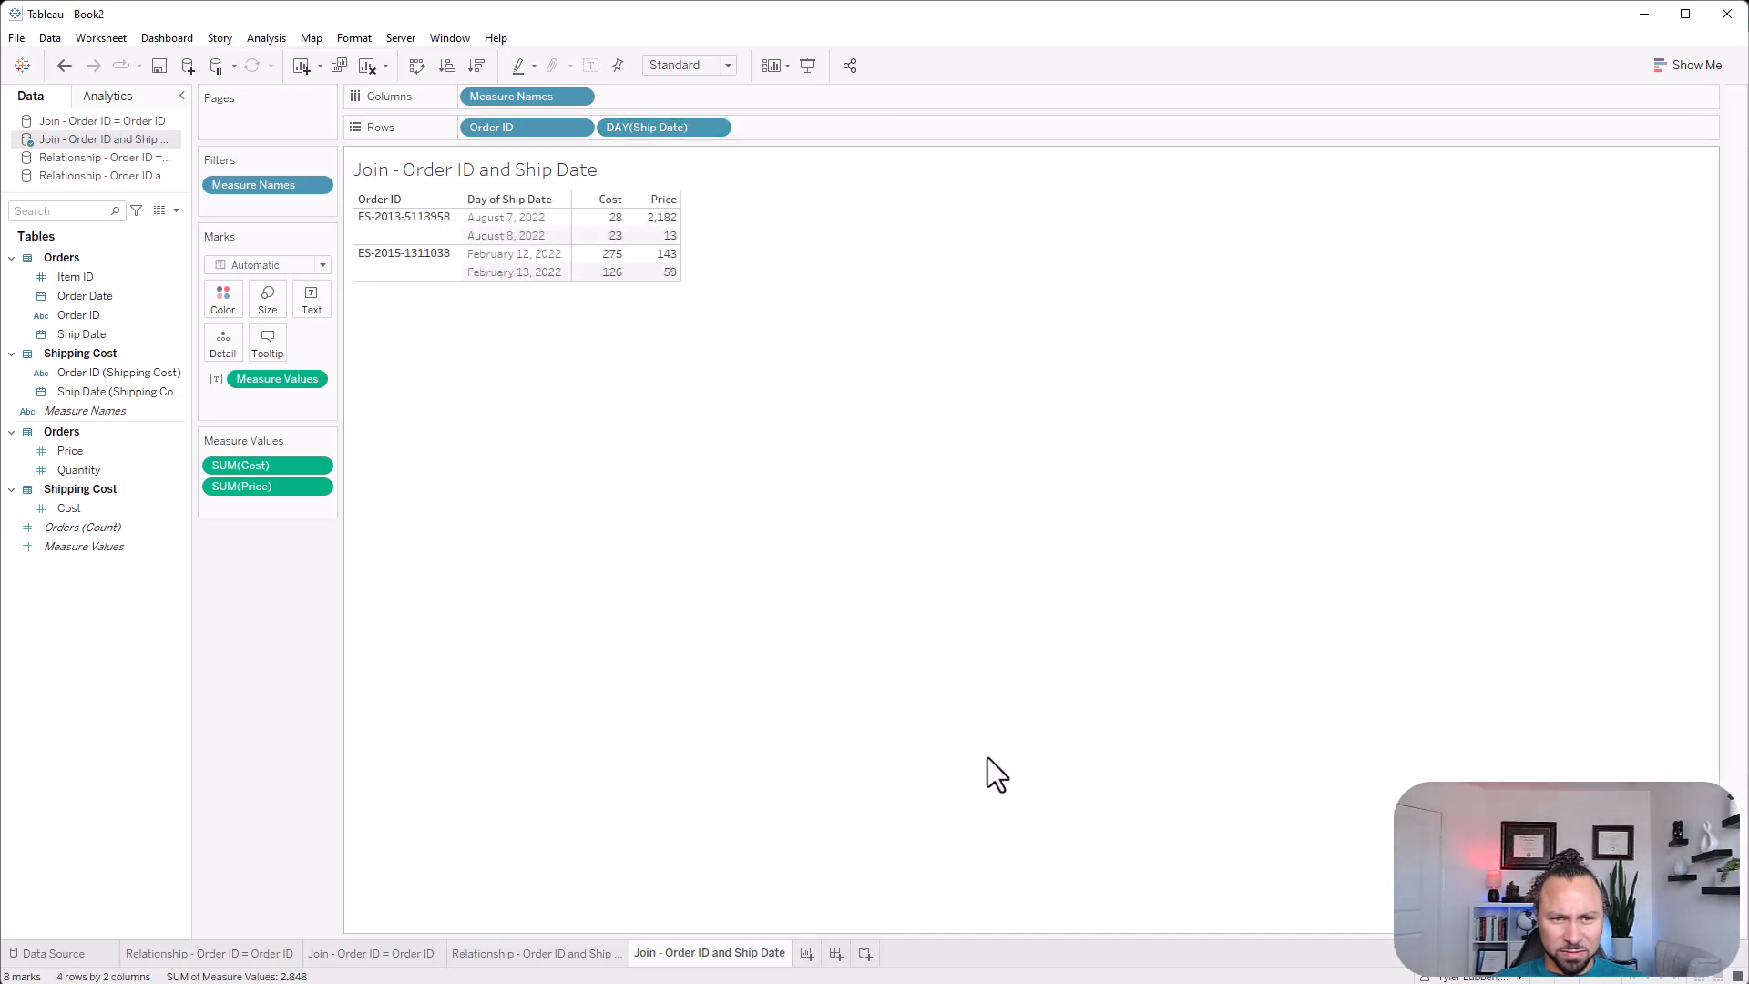
mouse_move(620, 248)
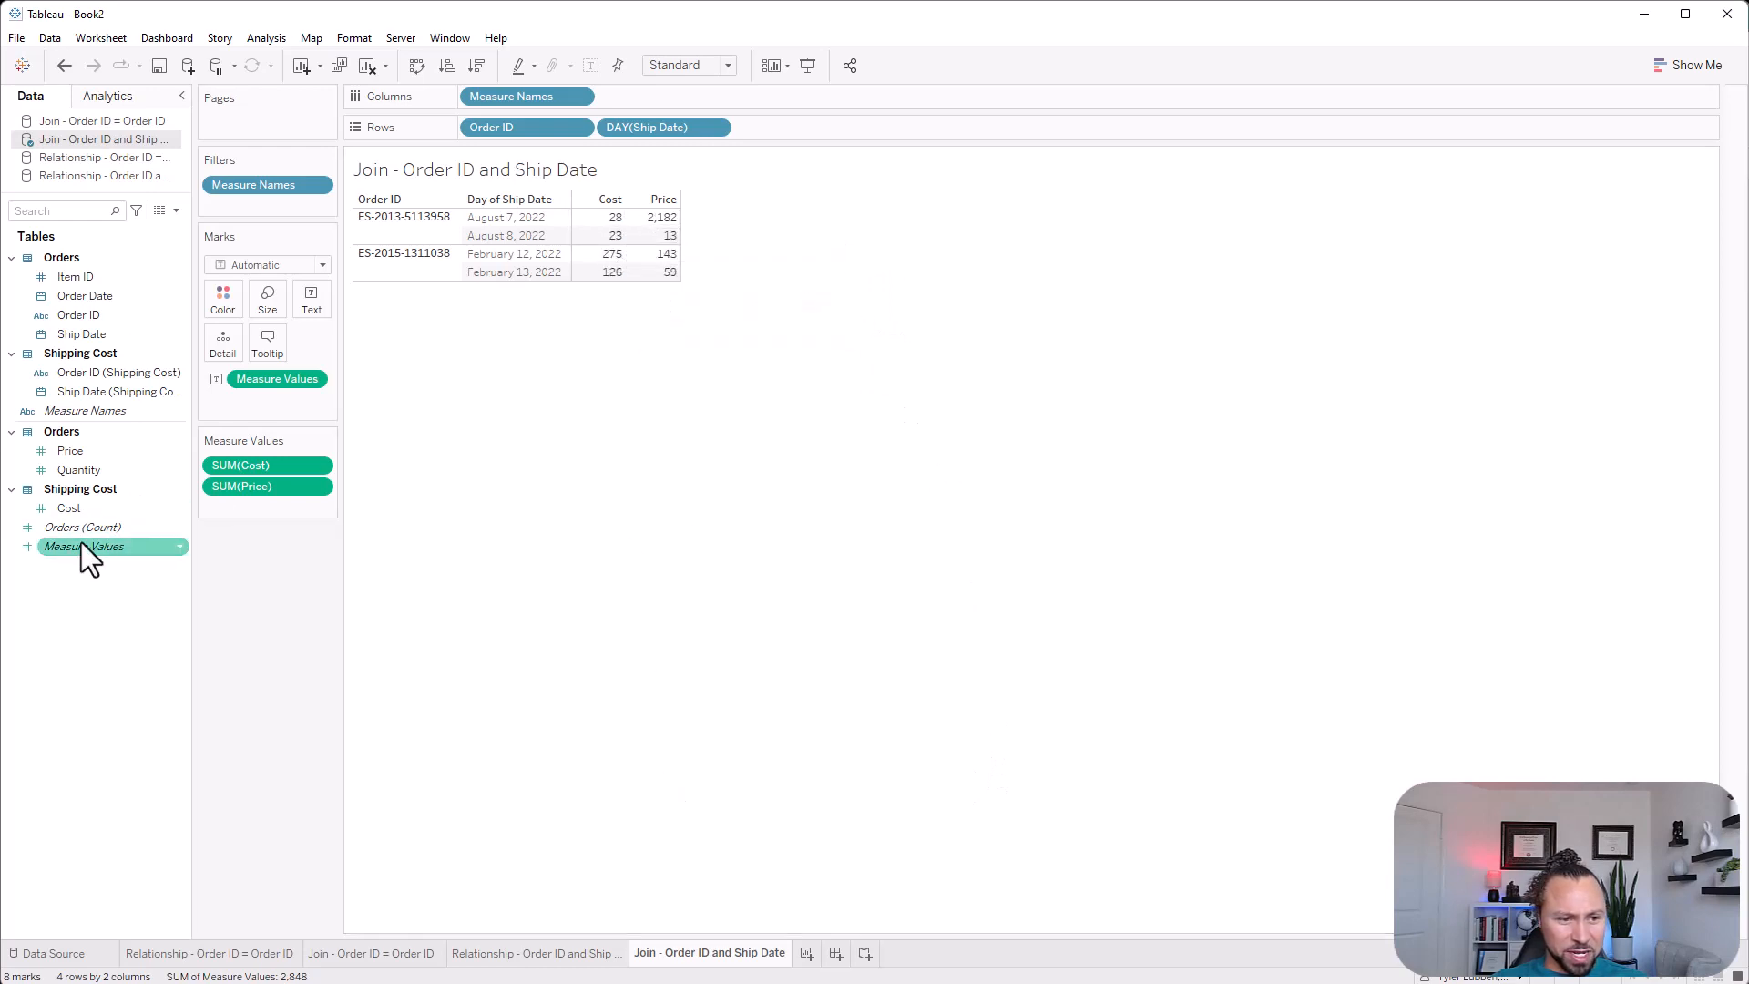
Add Orders (Count) to the table's measures and compare it with Cost for each ship date
drag(84, 528, 255, 508)
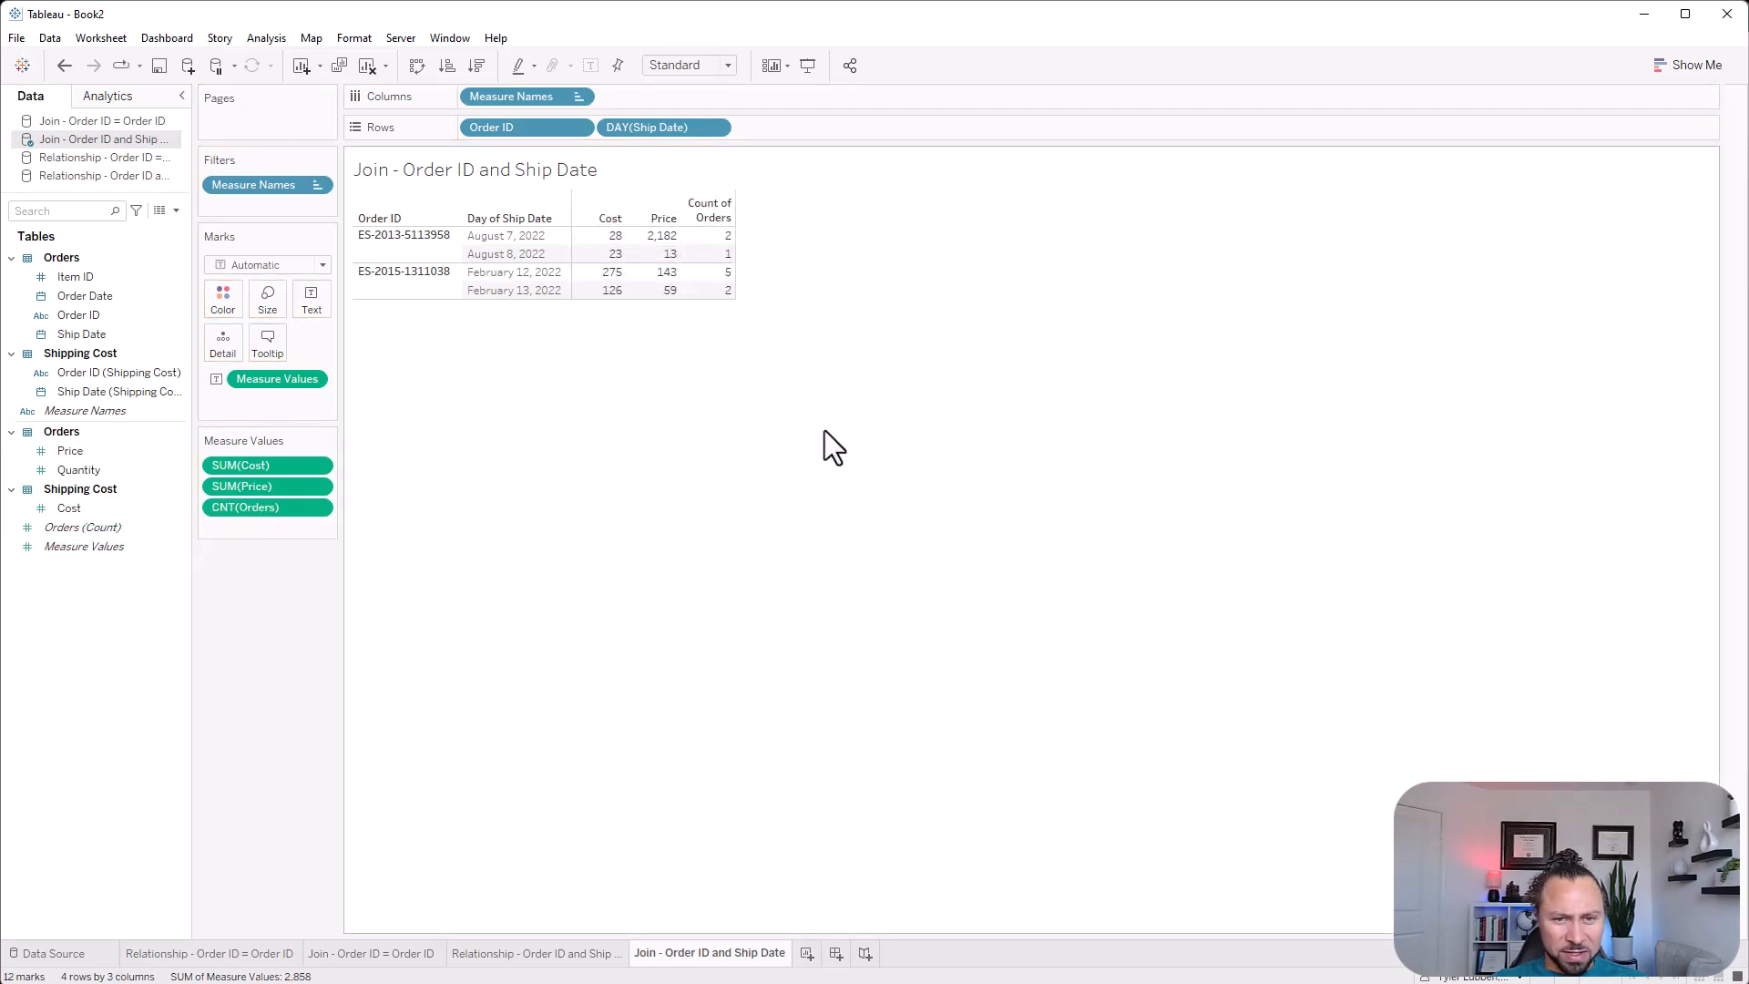
mouse_move(729, 238)
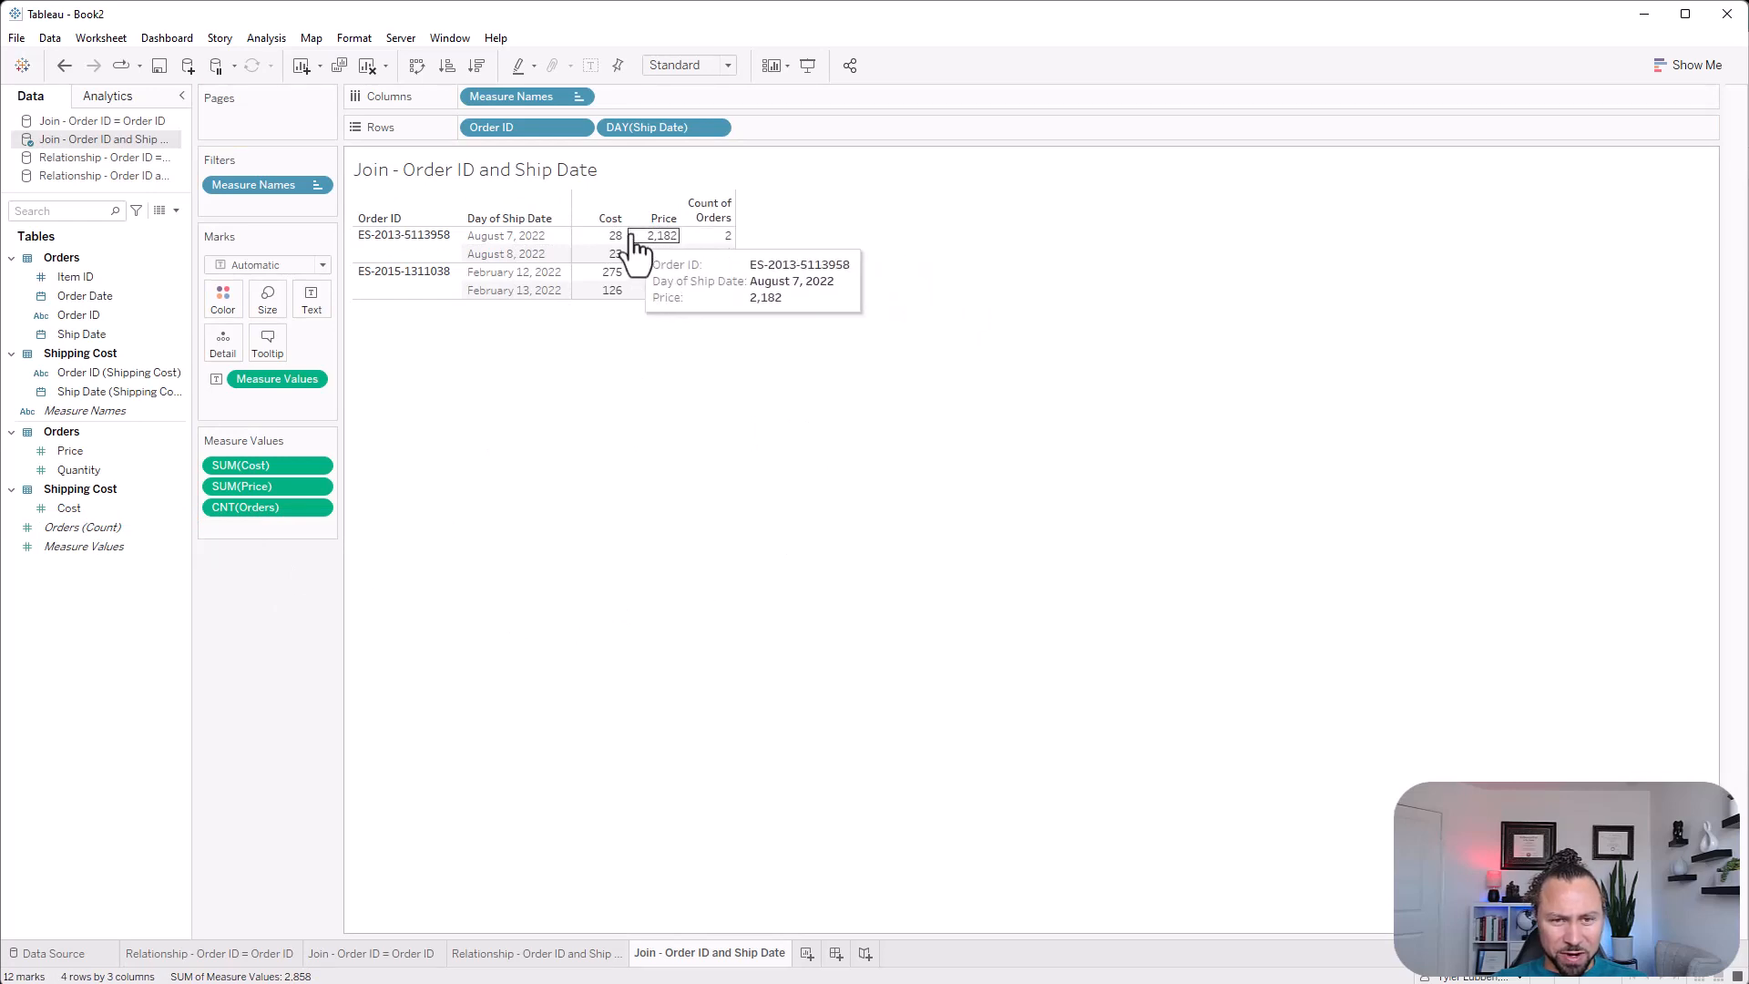
mouse_move(619, 248)
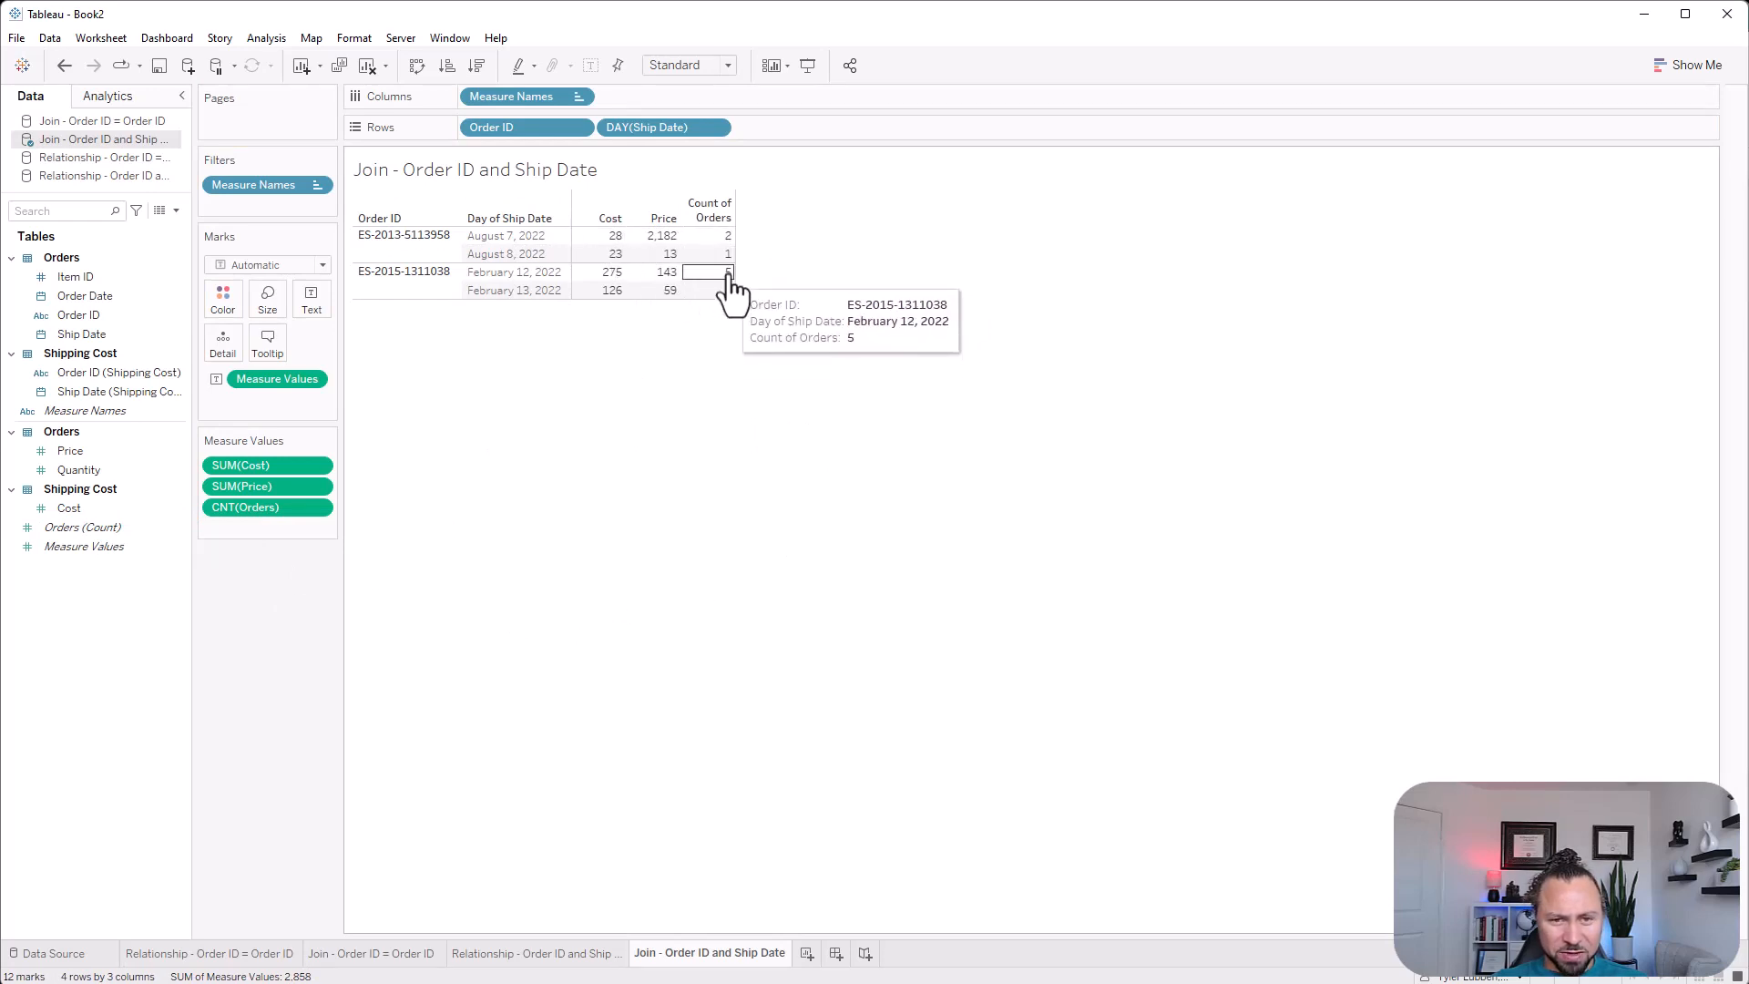
Change the aggregation of Cost to Average on the "Join - Order ID and Ship Date" worksheet
mouse_move(620, 293)
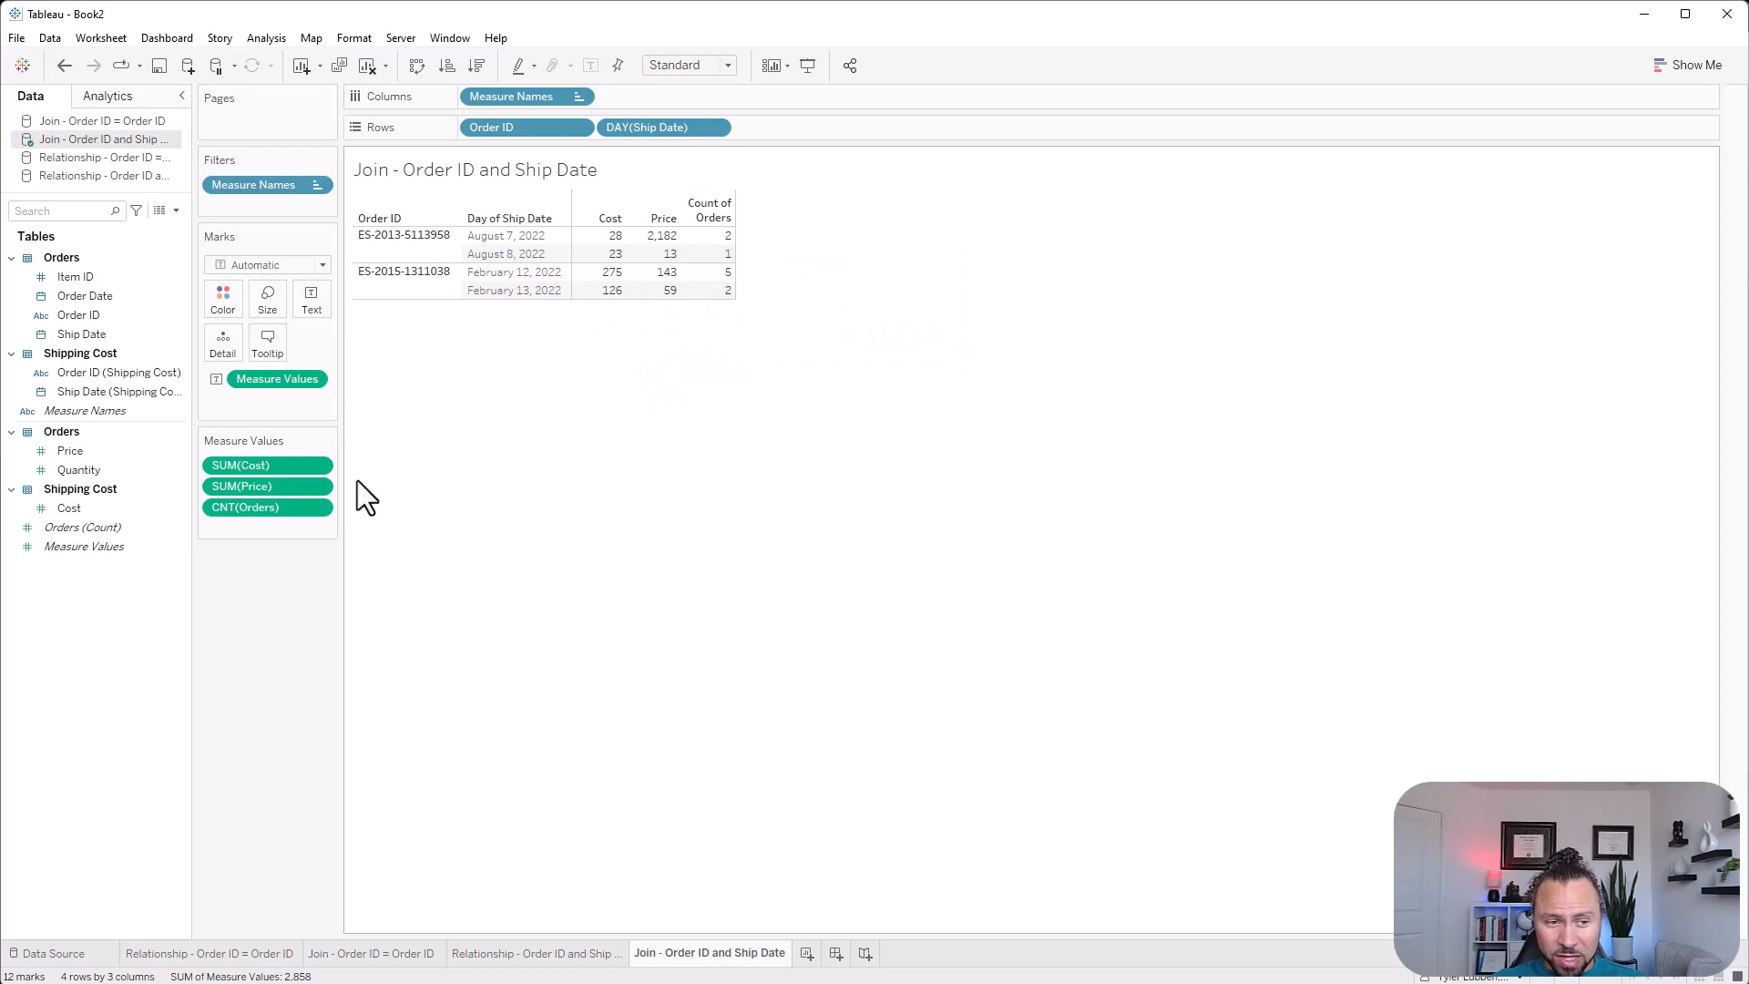
click(319, 466)
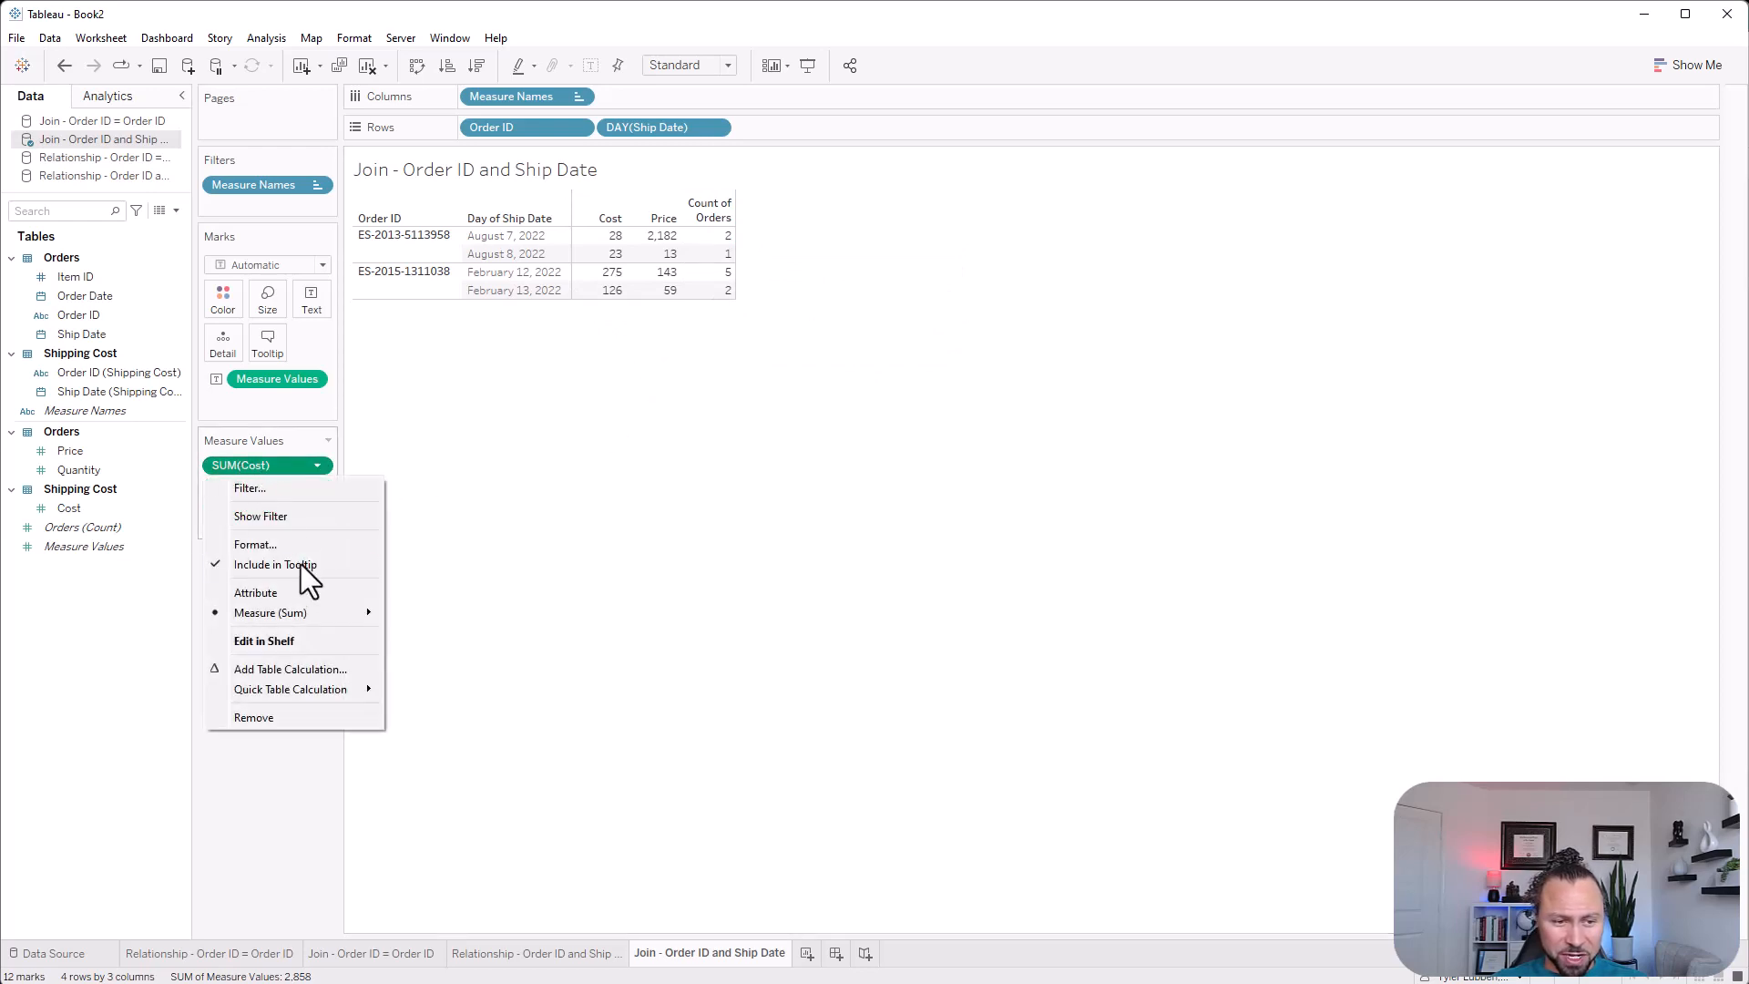
mouse_move(332, 612)
click(428, 637)
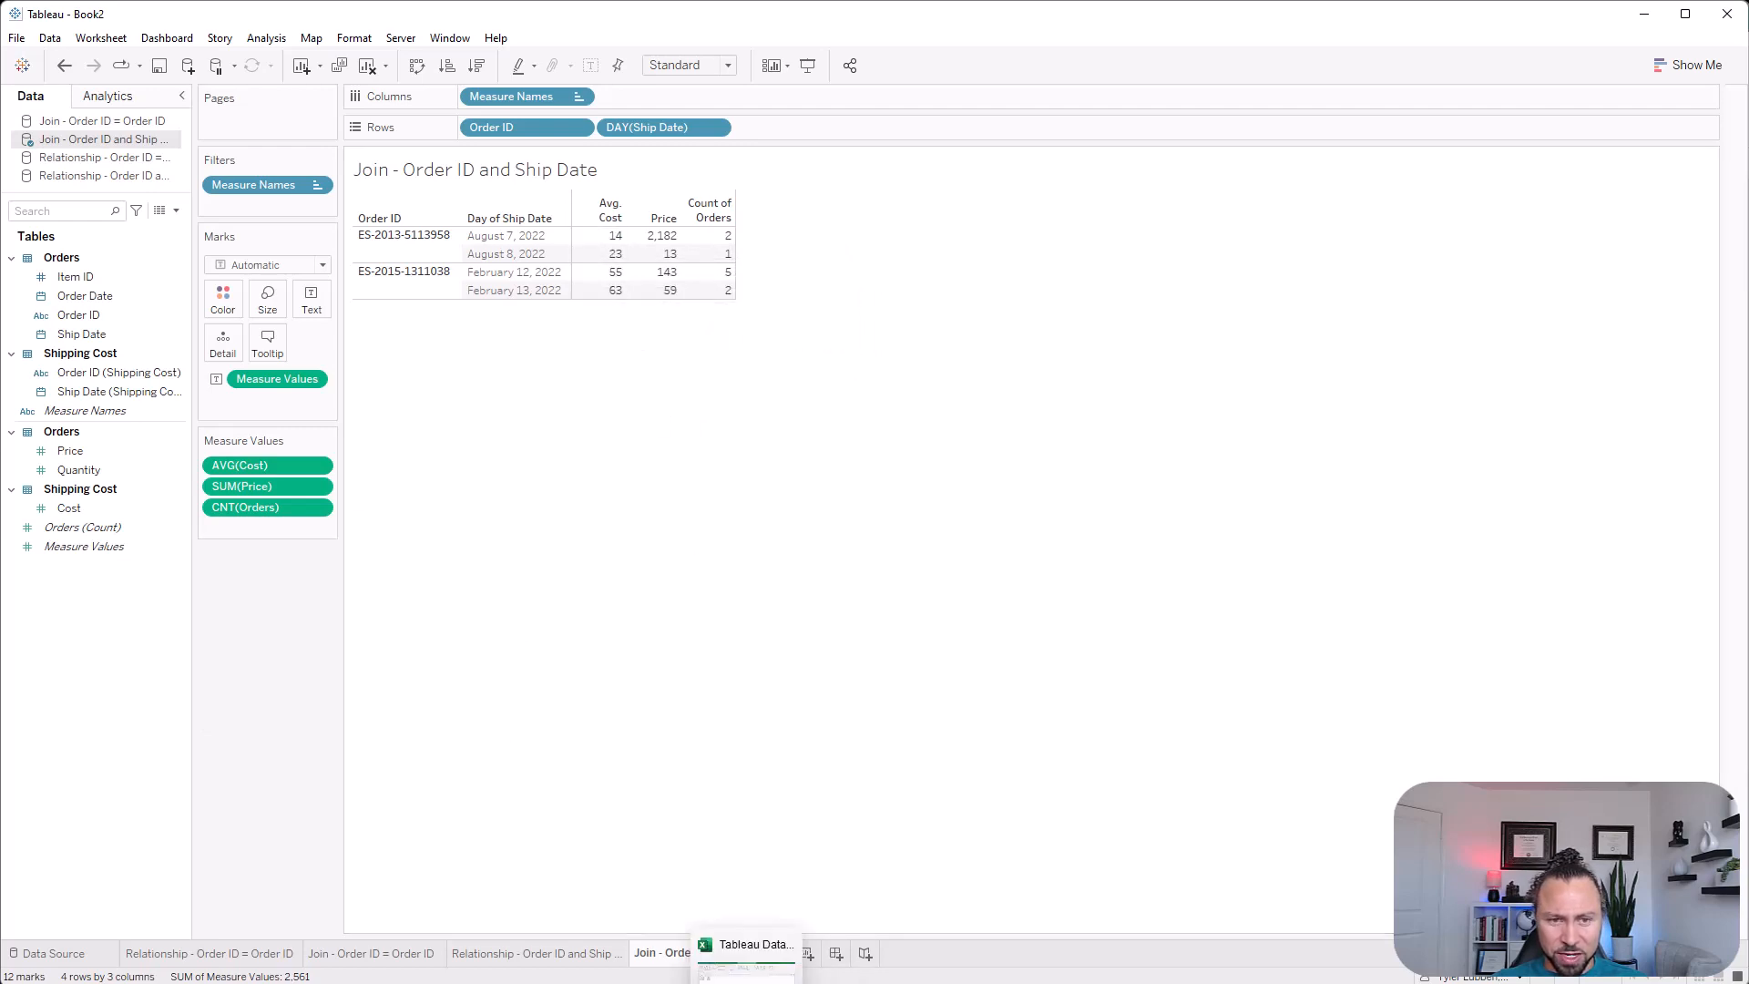
Switch to Excel to check the averaged costs against the Cost column of the Shipping Cost sheet, and return to Tableau
click(747, 983)
drag(307, 321, 307, 308)
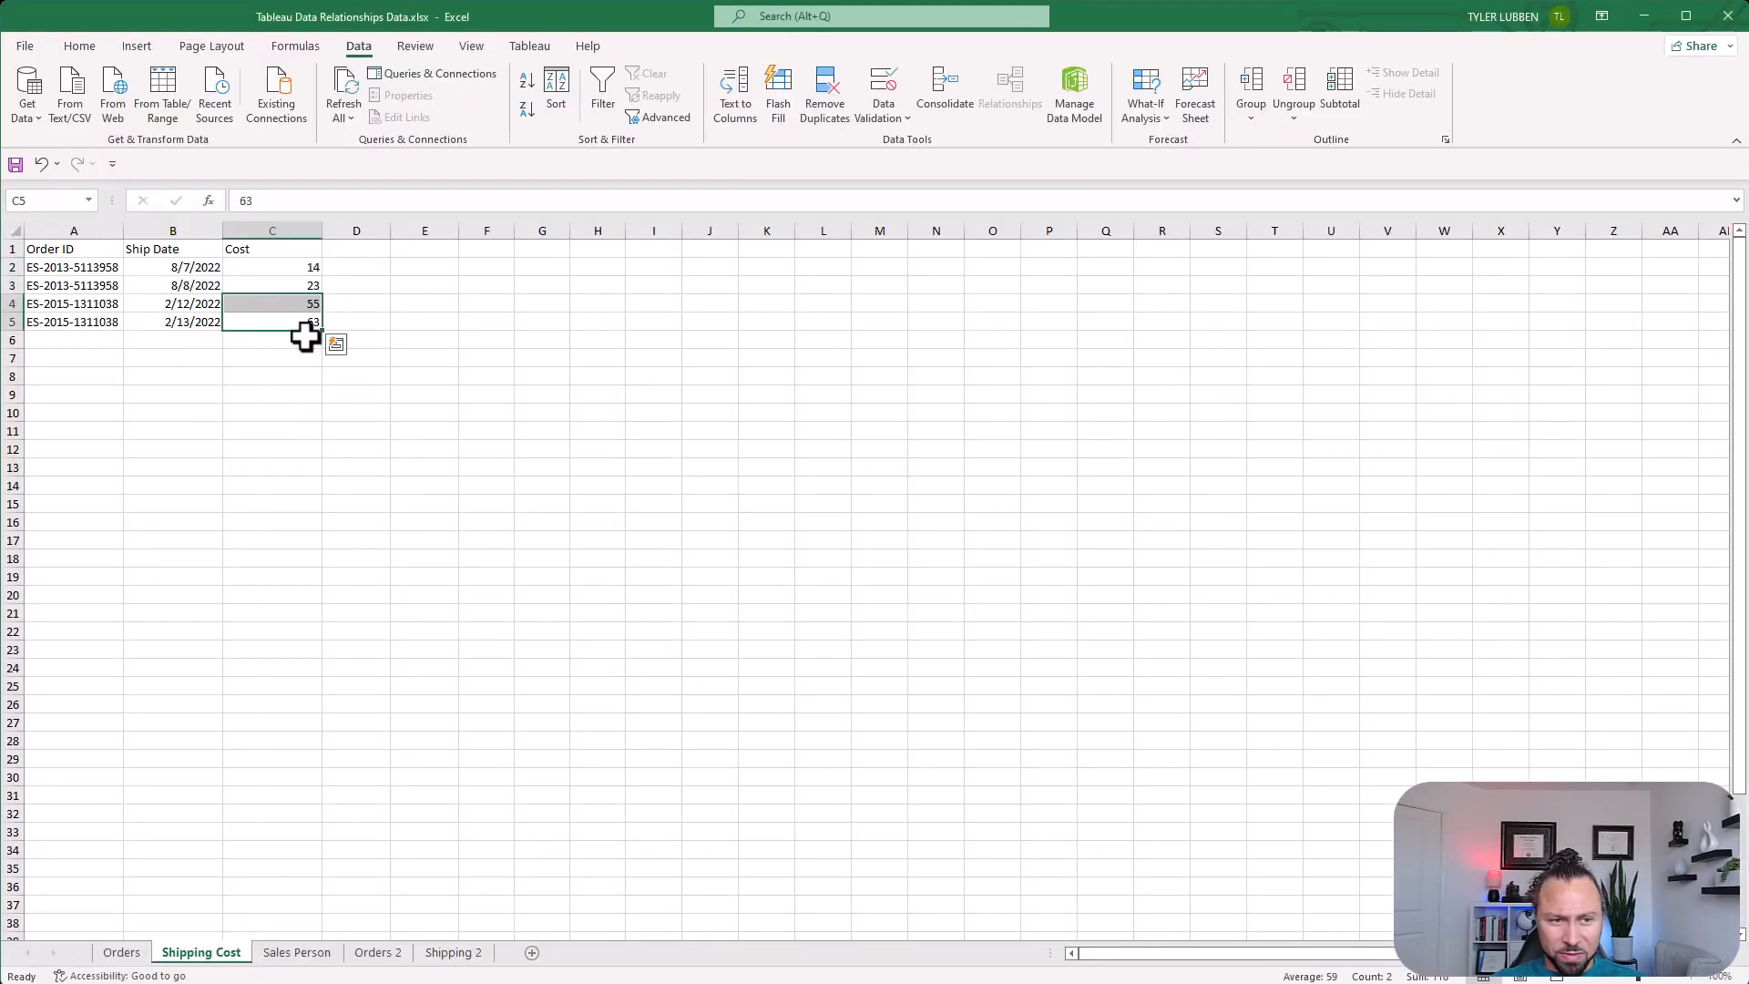
double_click(306, 318)
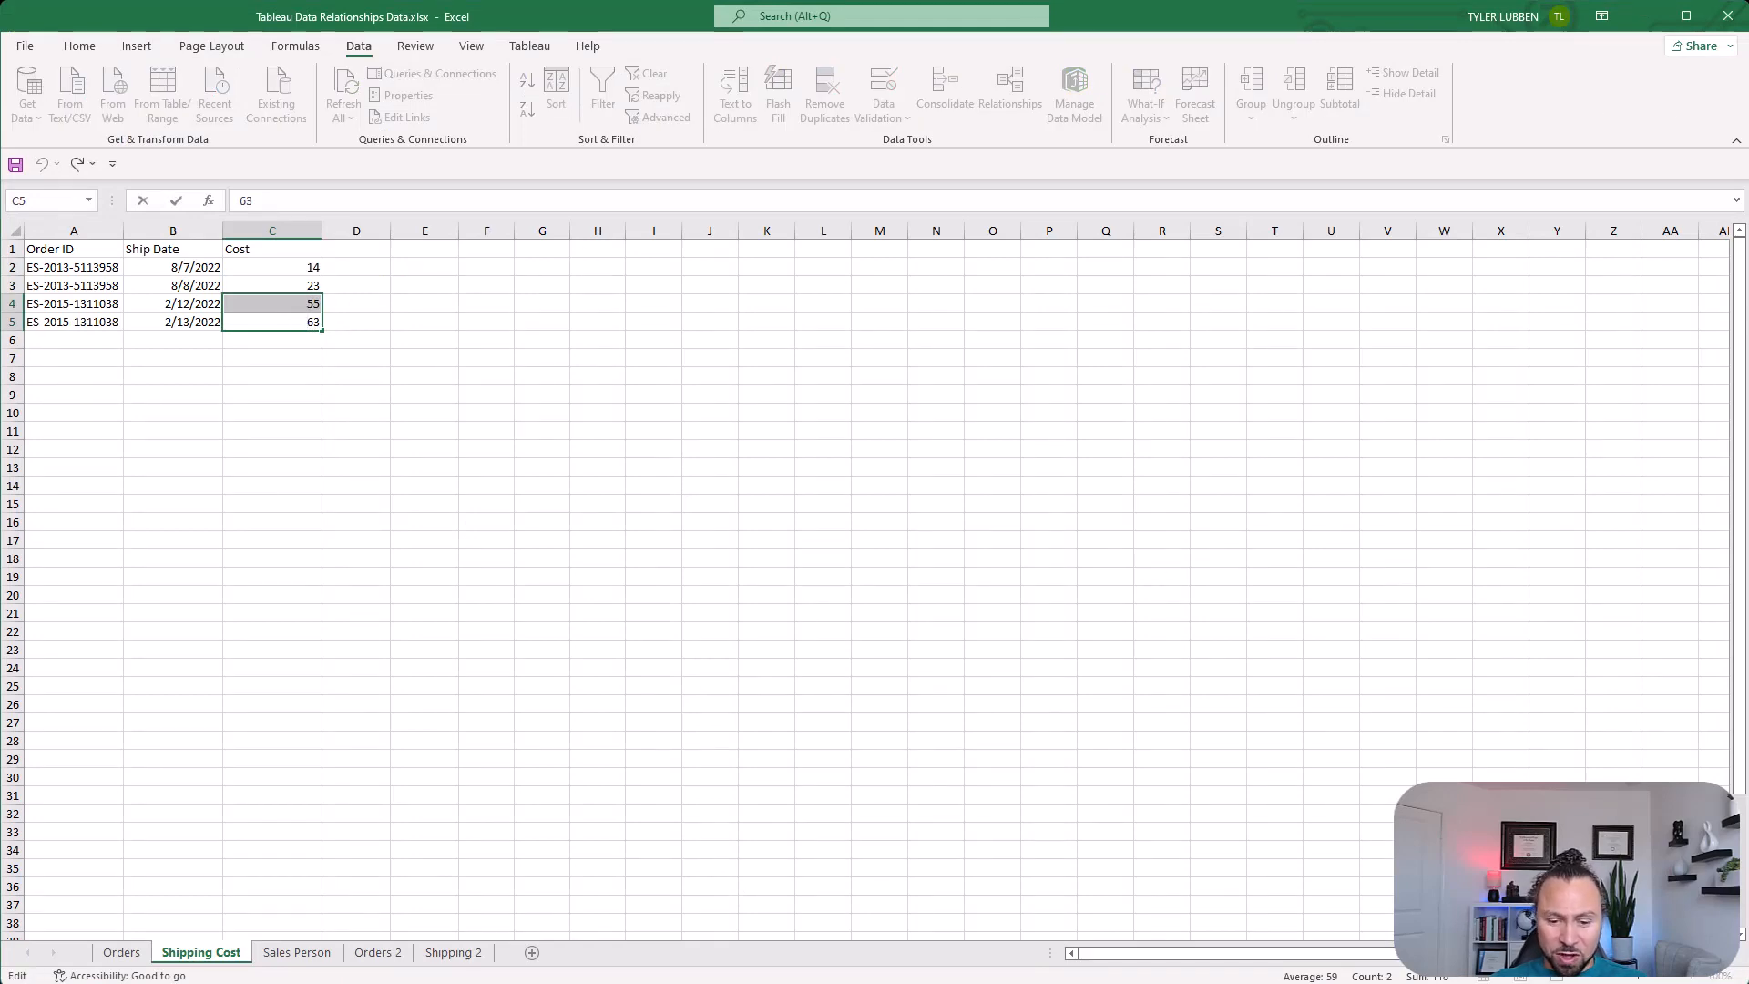
mouse_move(868, 983)
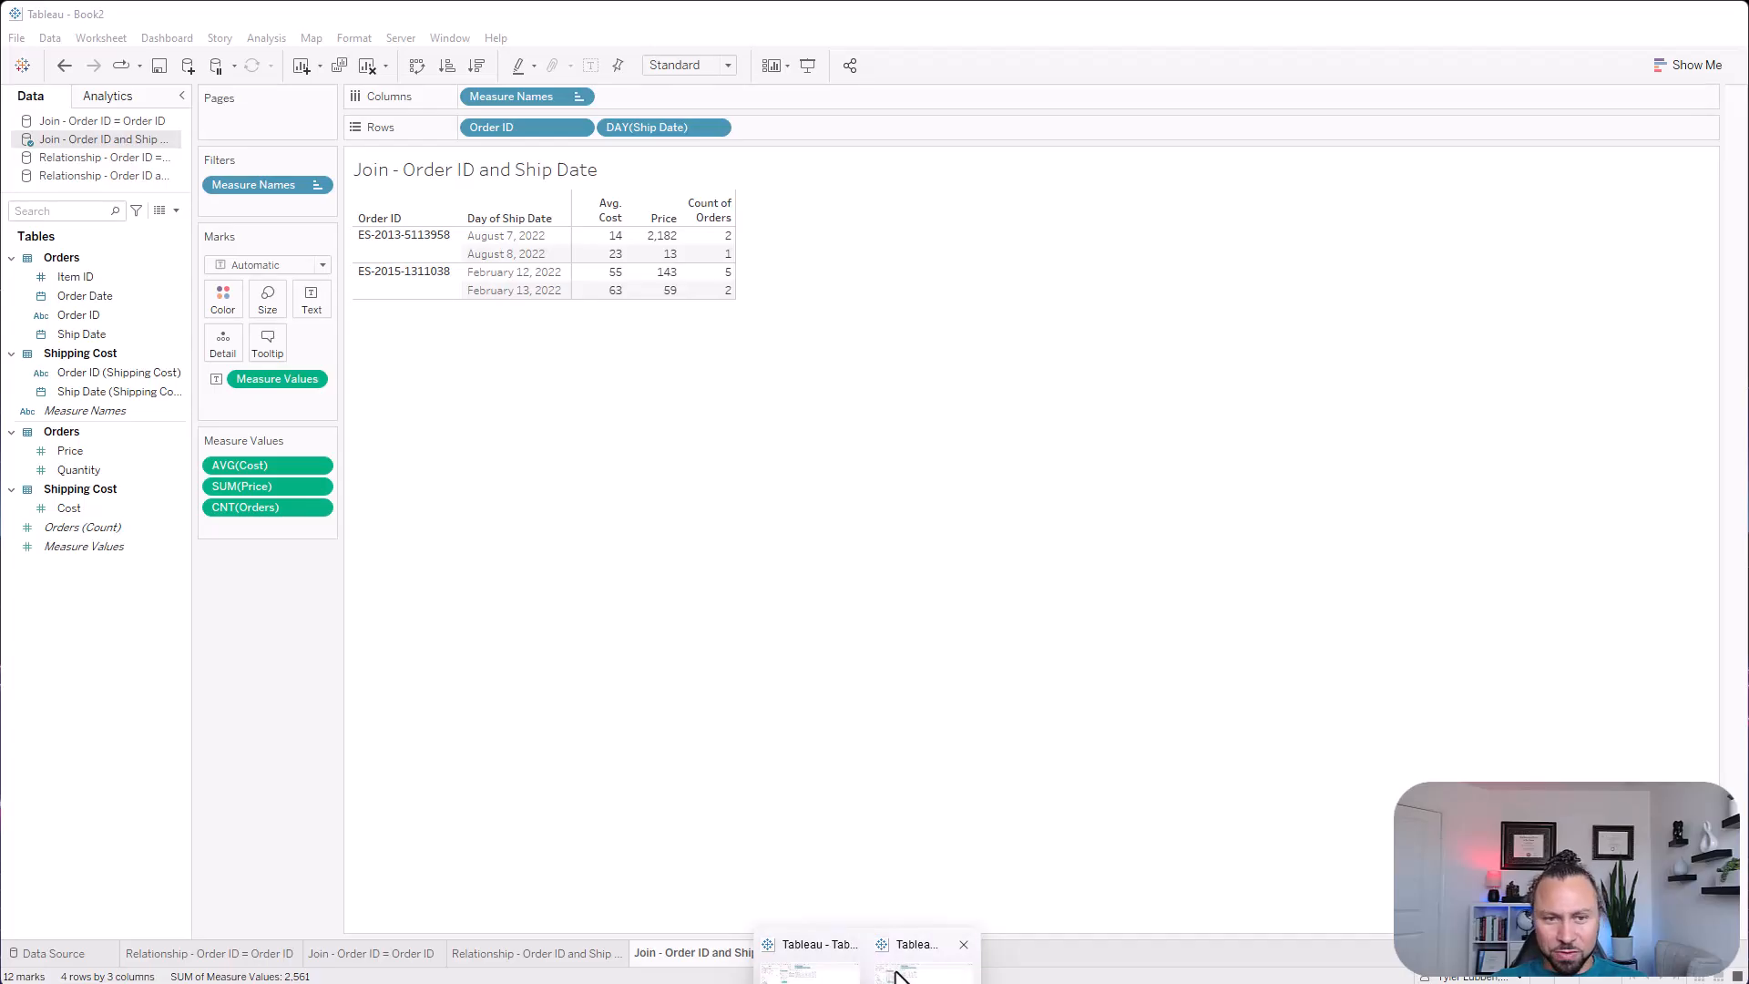
click(898, 973)
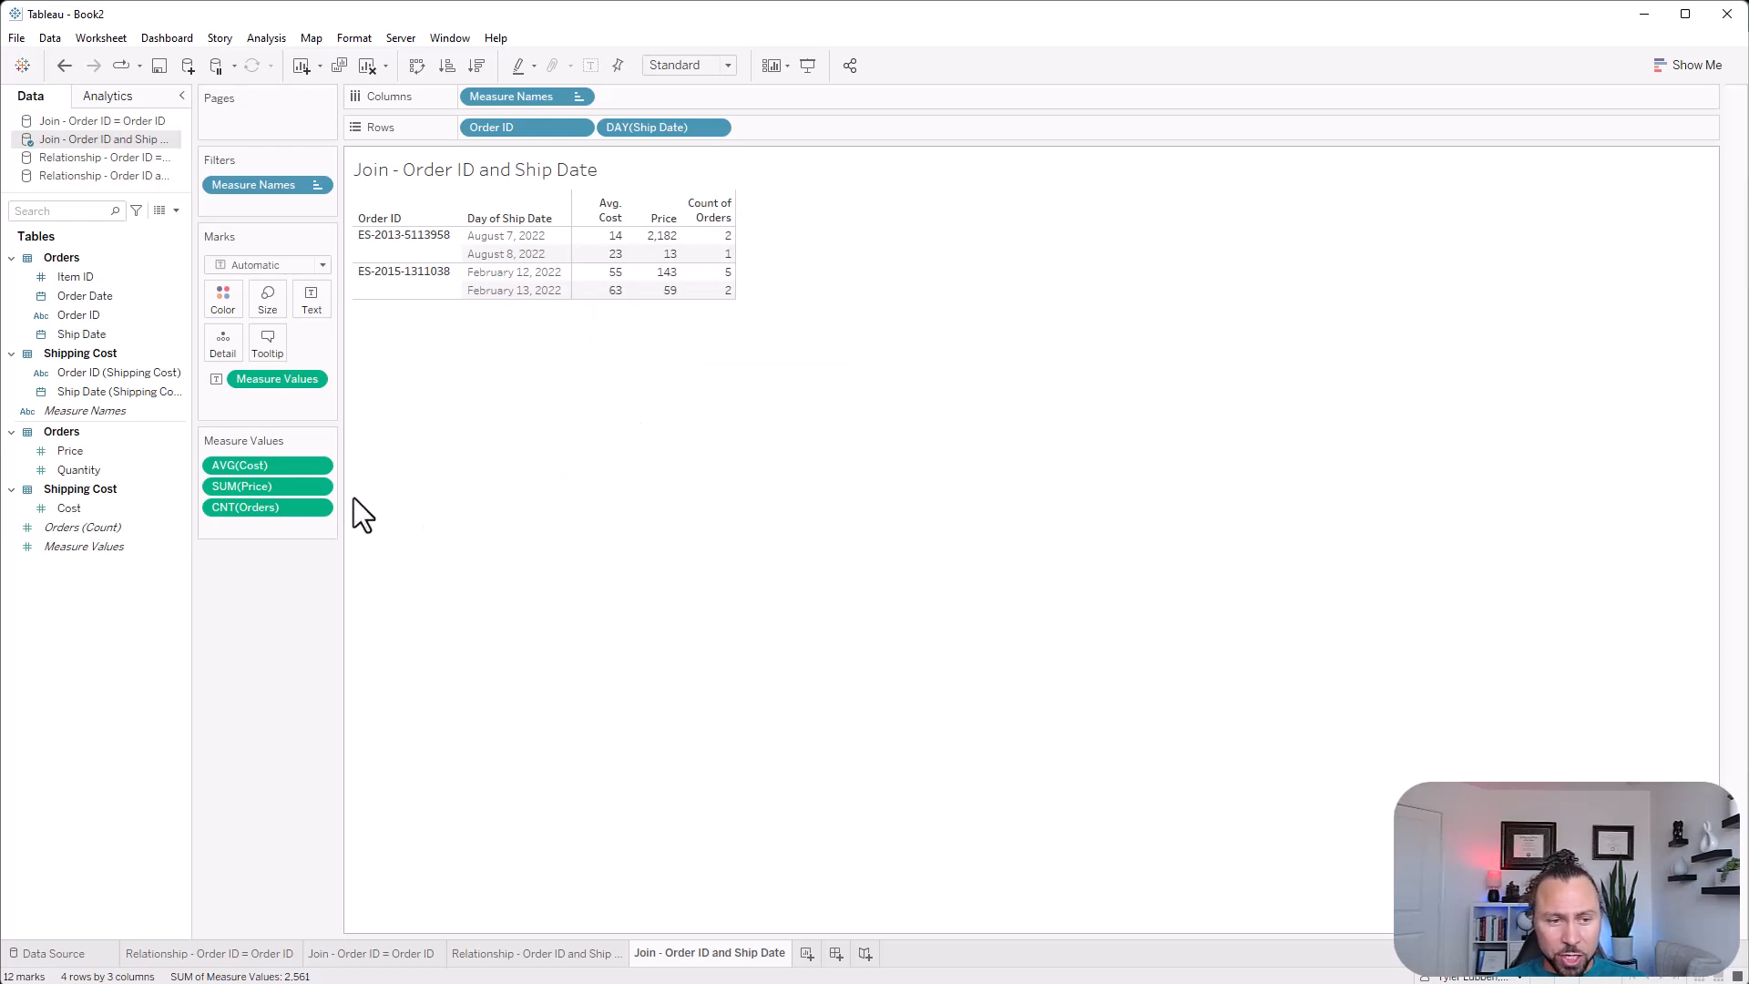
Set the aggregation of Cost back to Sum on the "Join - Order ID and Ship Date" worksheet
right_click(279, 465)
mouse_move(383, 603)
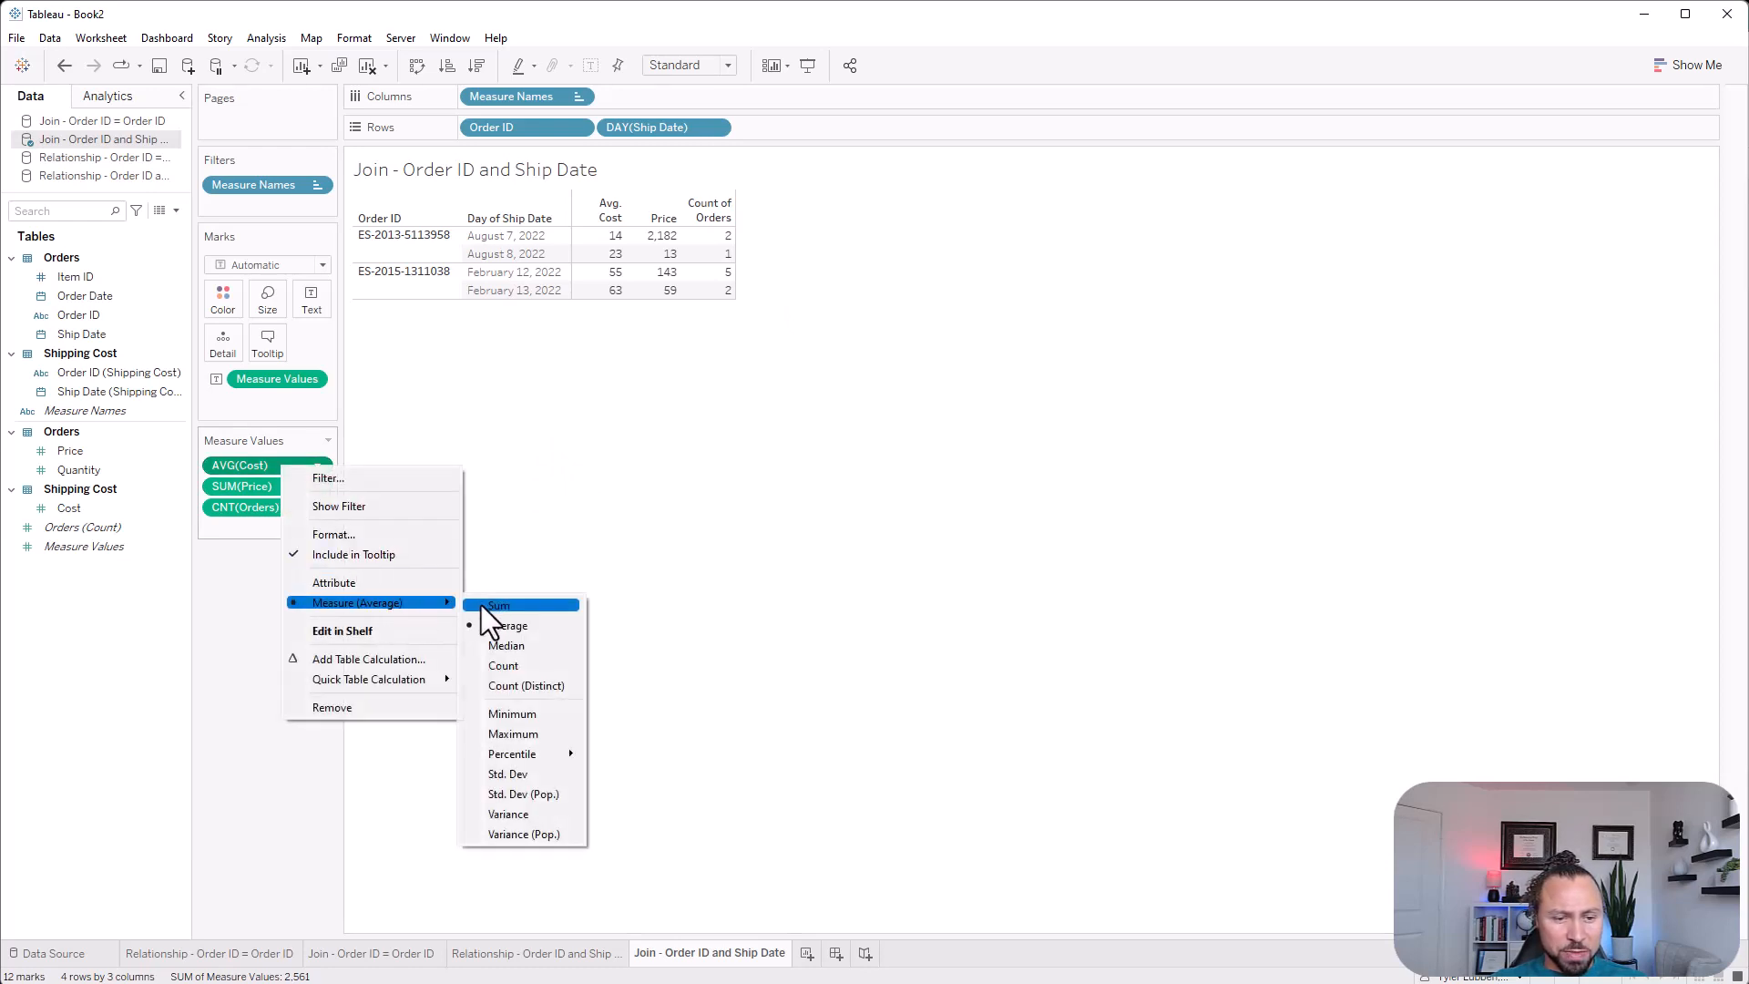
click(492, 605)
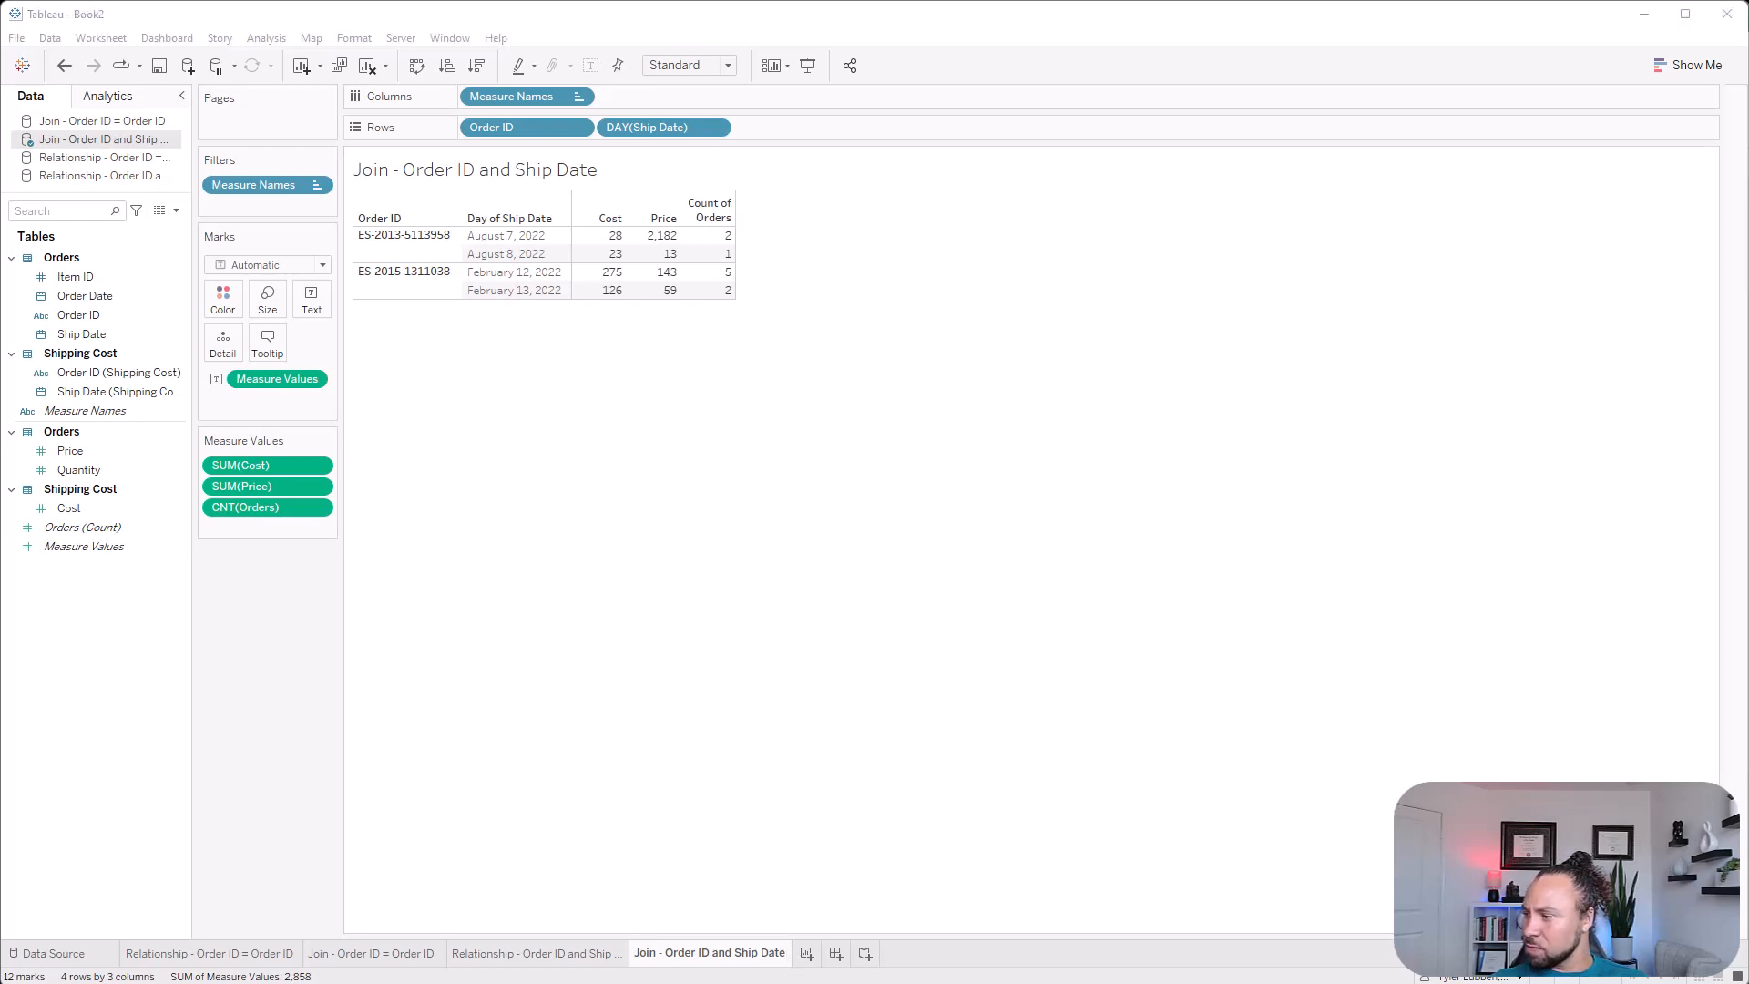
Add a new worksheet and name it "Relationship - Sales Person"
click(807, 953)
double_click(806, 956)
text(Relationship - Sales Person)
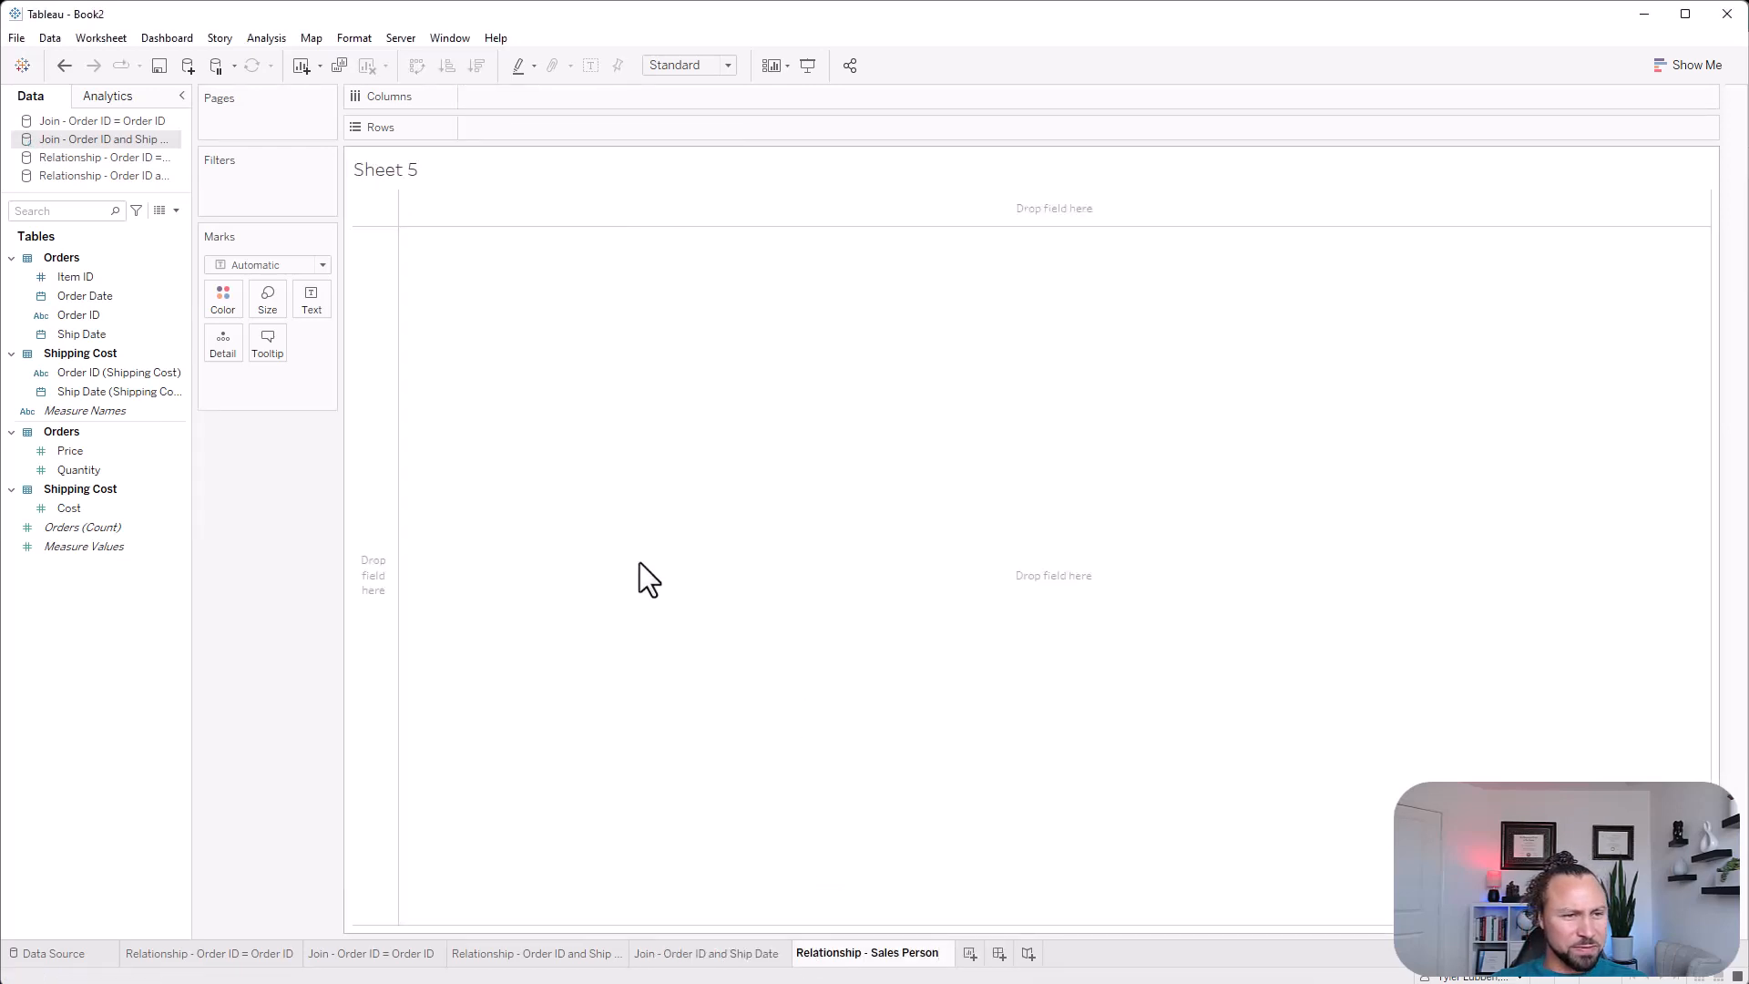
click(285, 554)
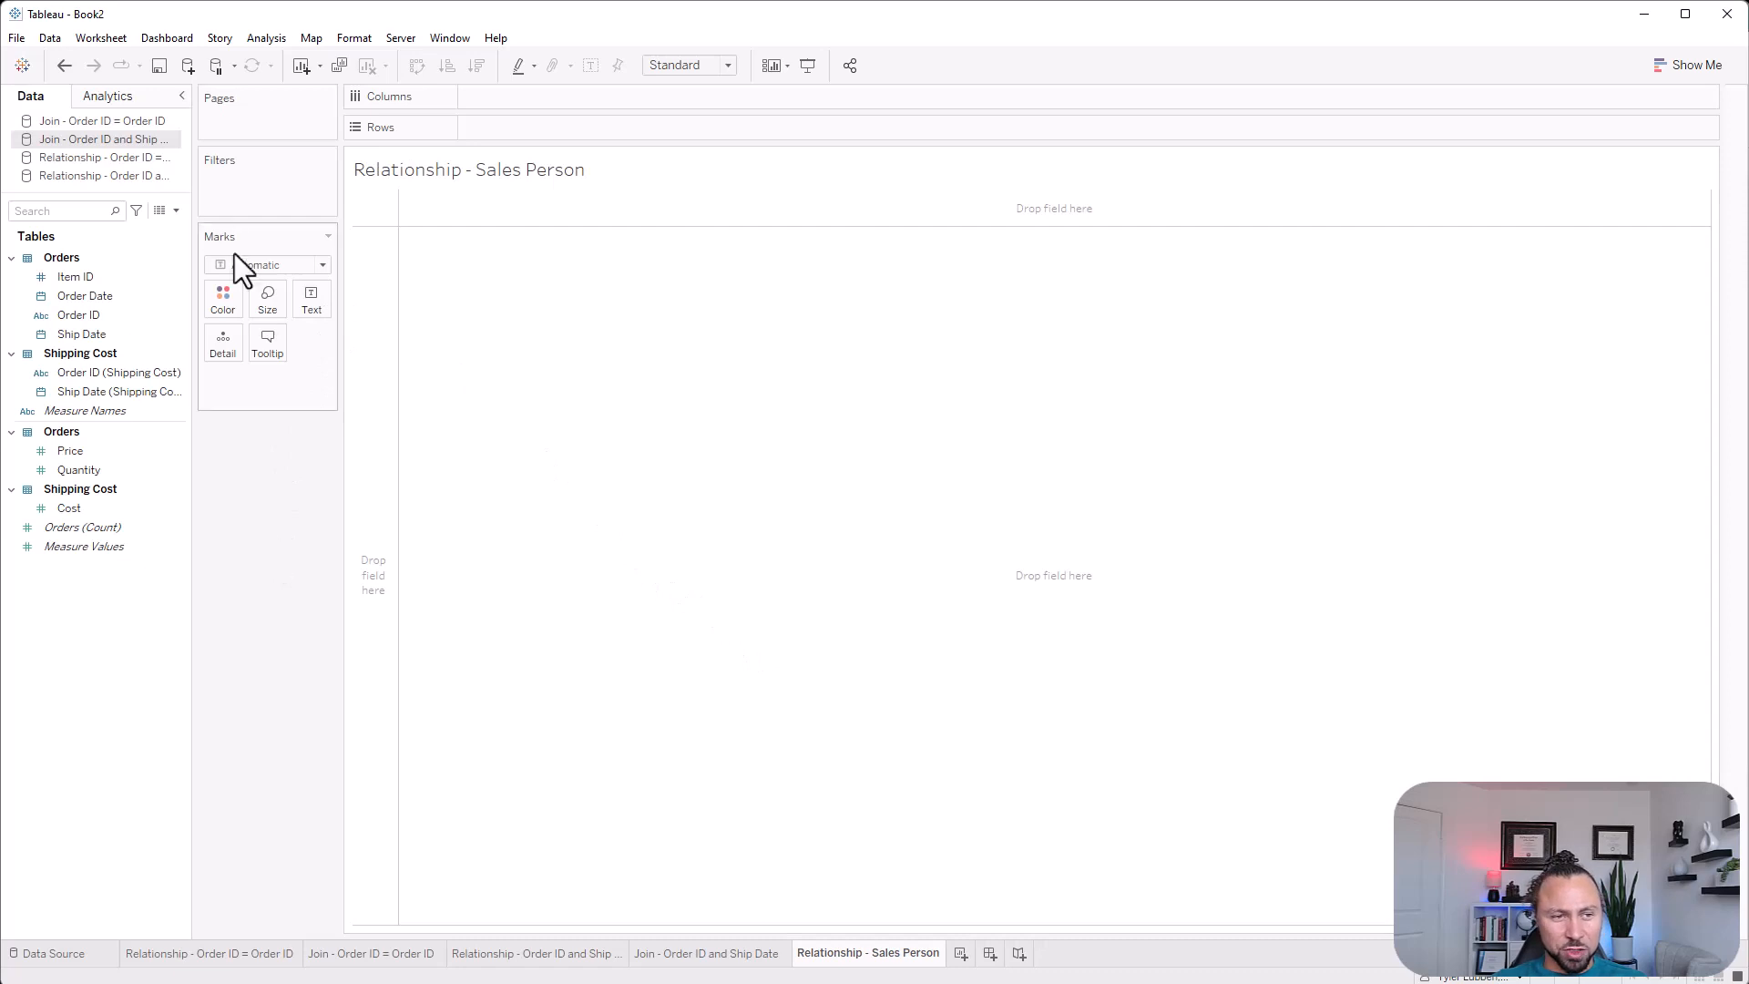
Duplicate the "Relationship - Order ID = Order ID" data source and rename the copy "Relationship - Sales Person"
click(147, 158)
right_click(150, 157)
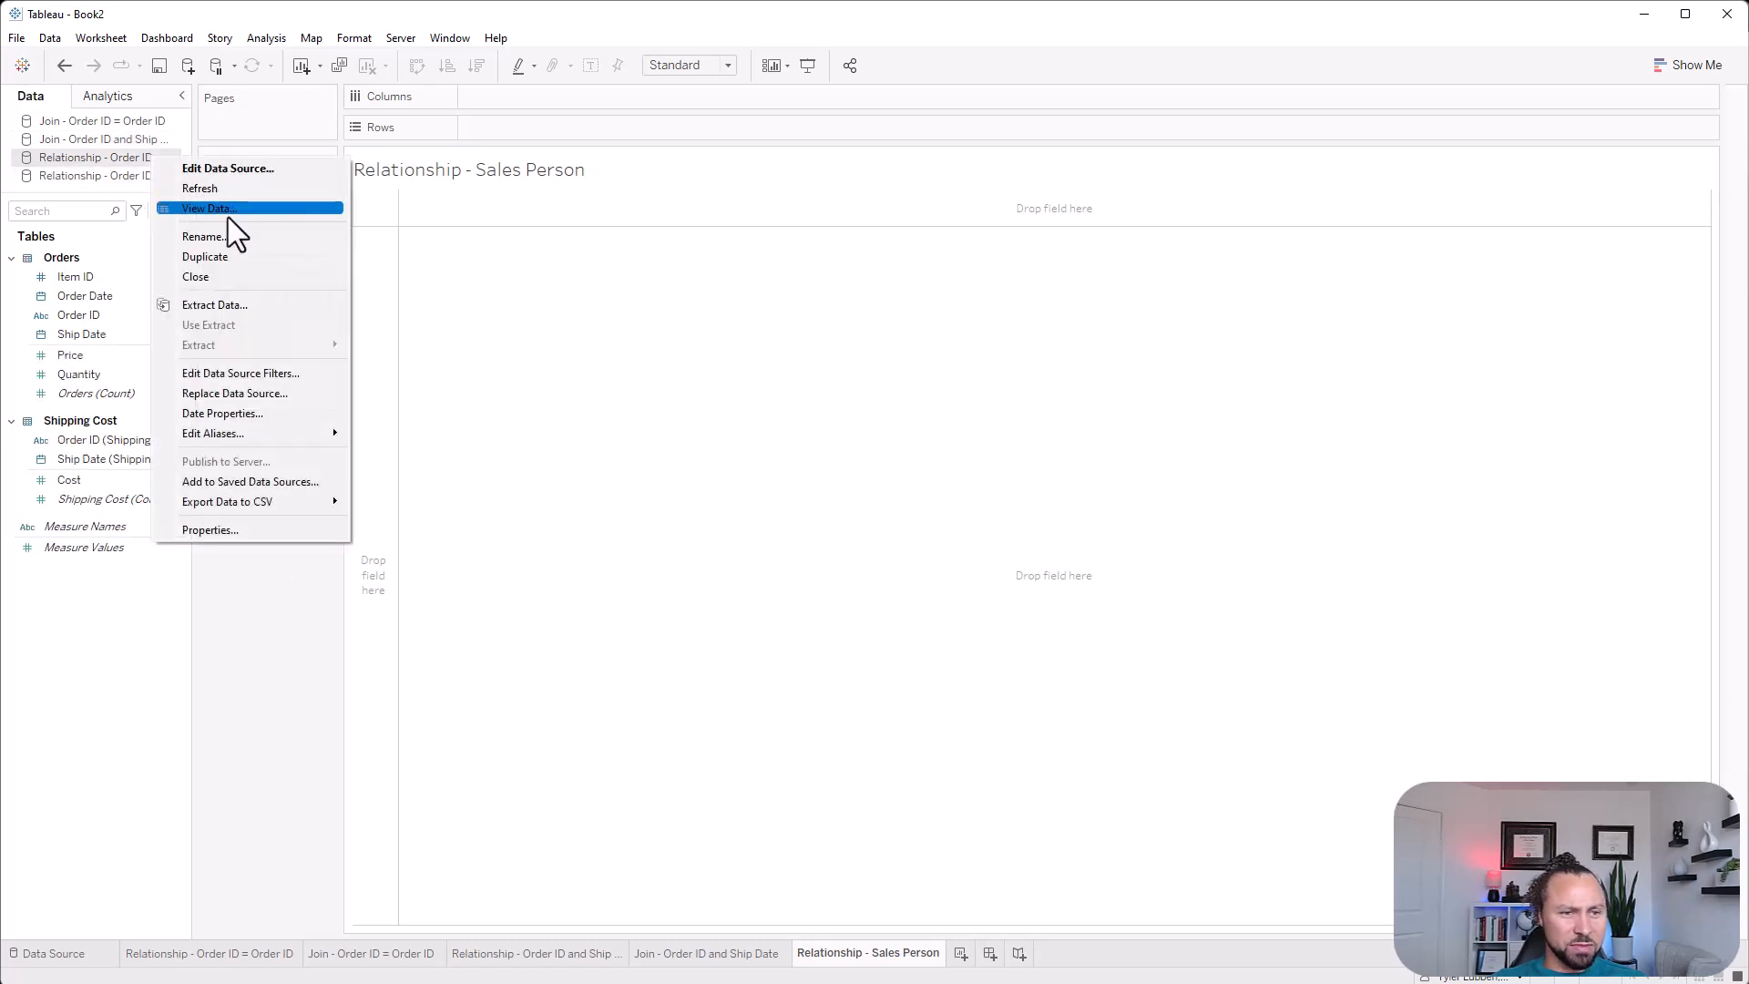
click(213, 254)
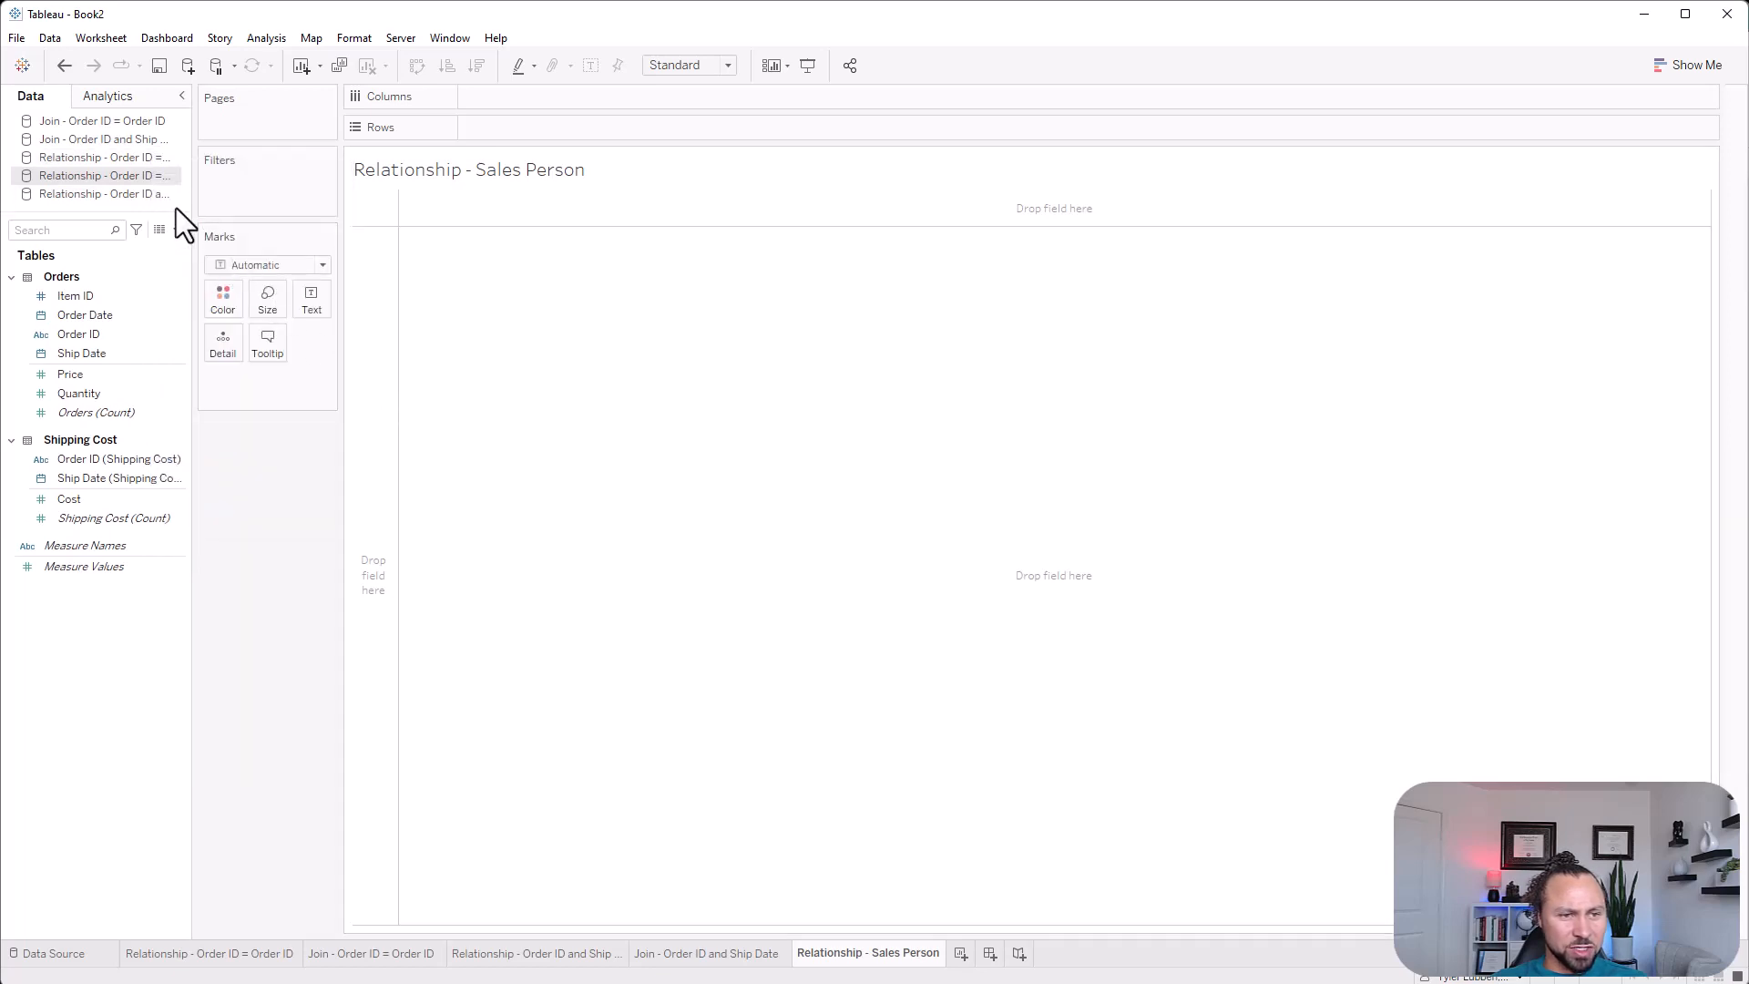
right_click(166, 178)
click(227, 188)
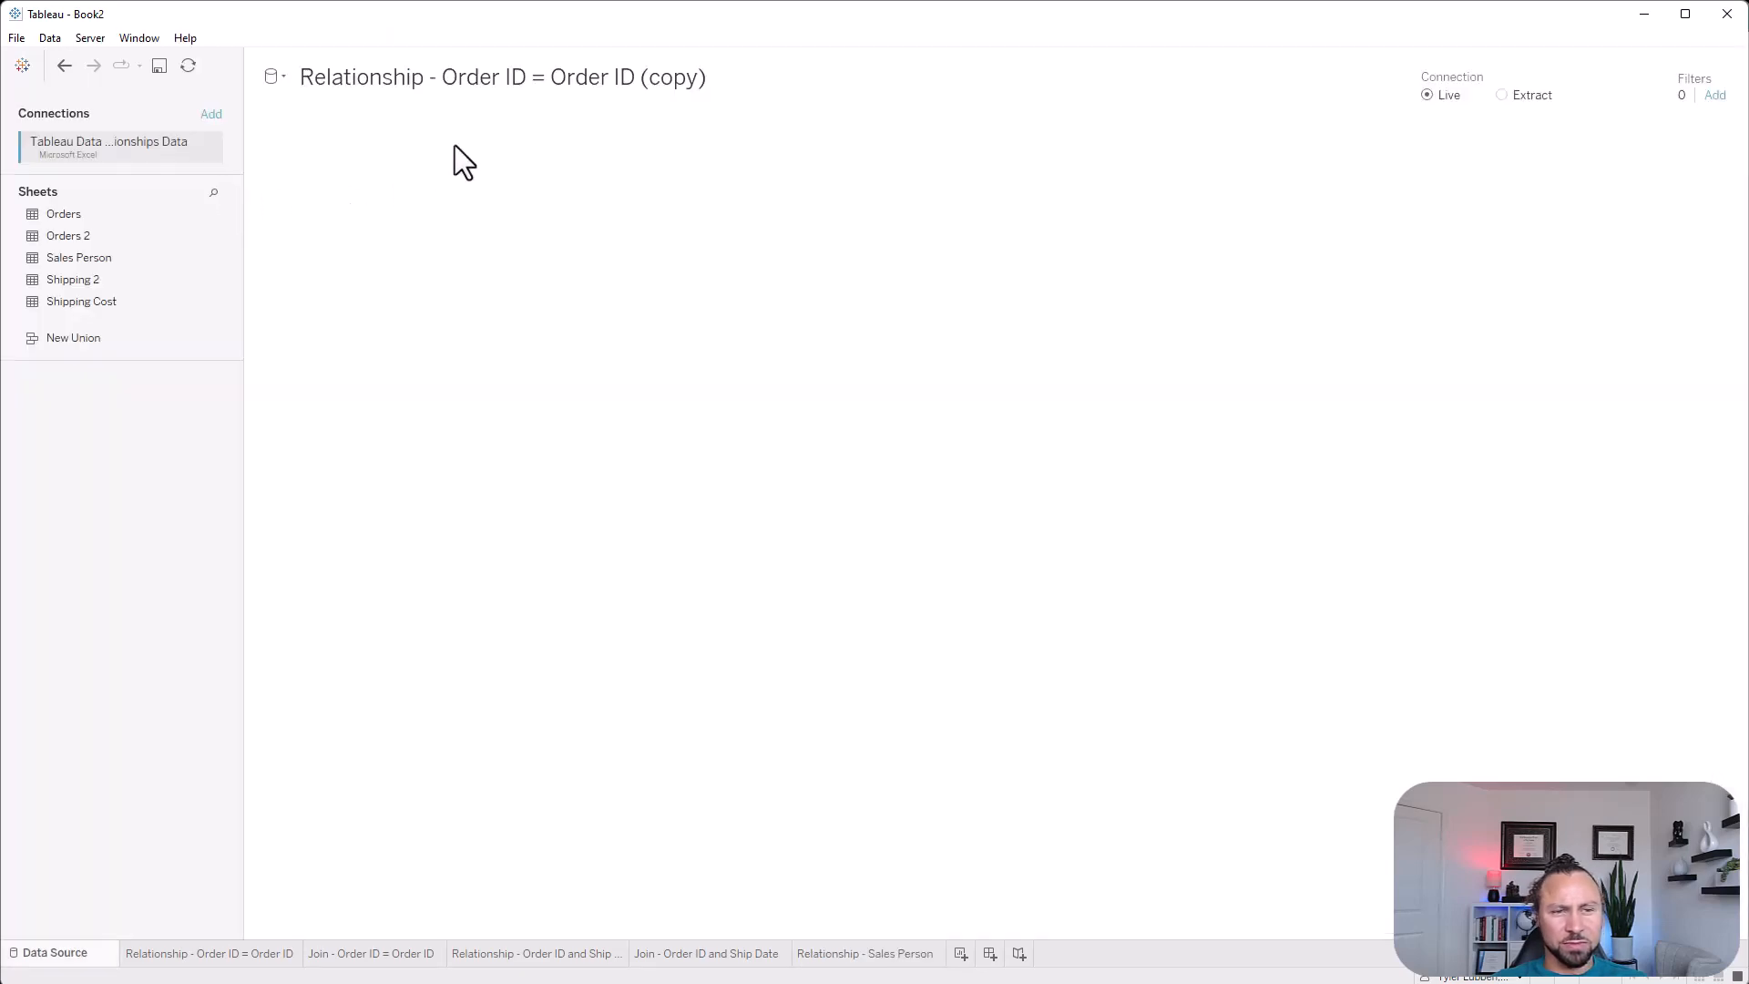
key(ctrl+a)
text(Relationship - Sales Person)
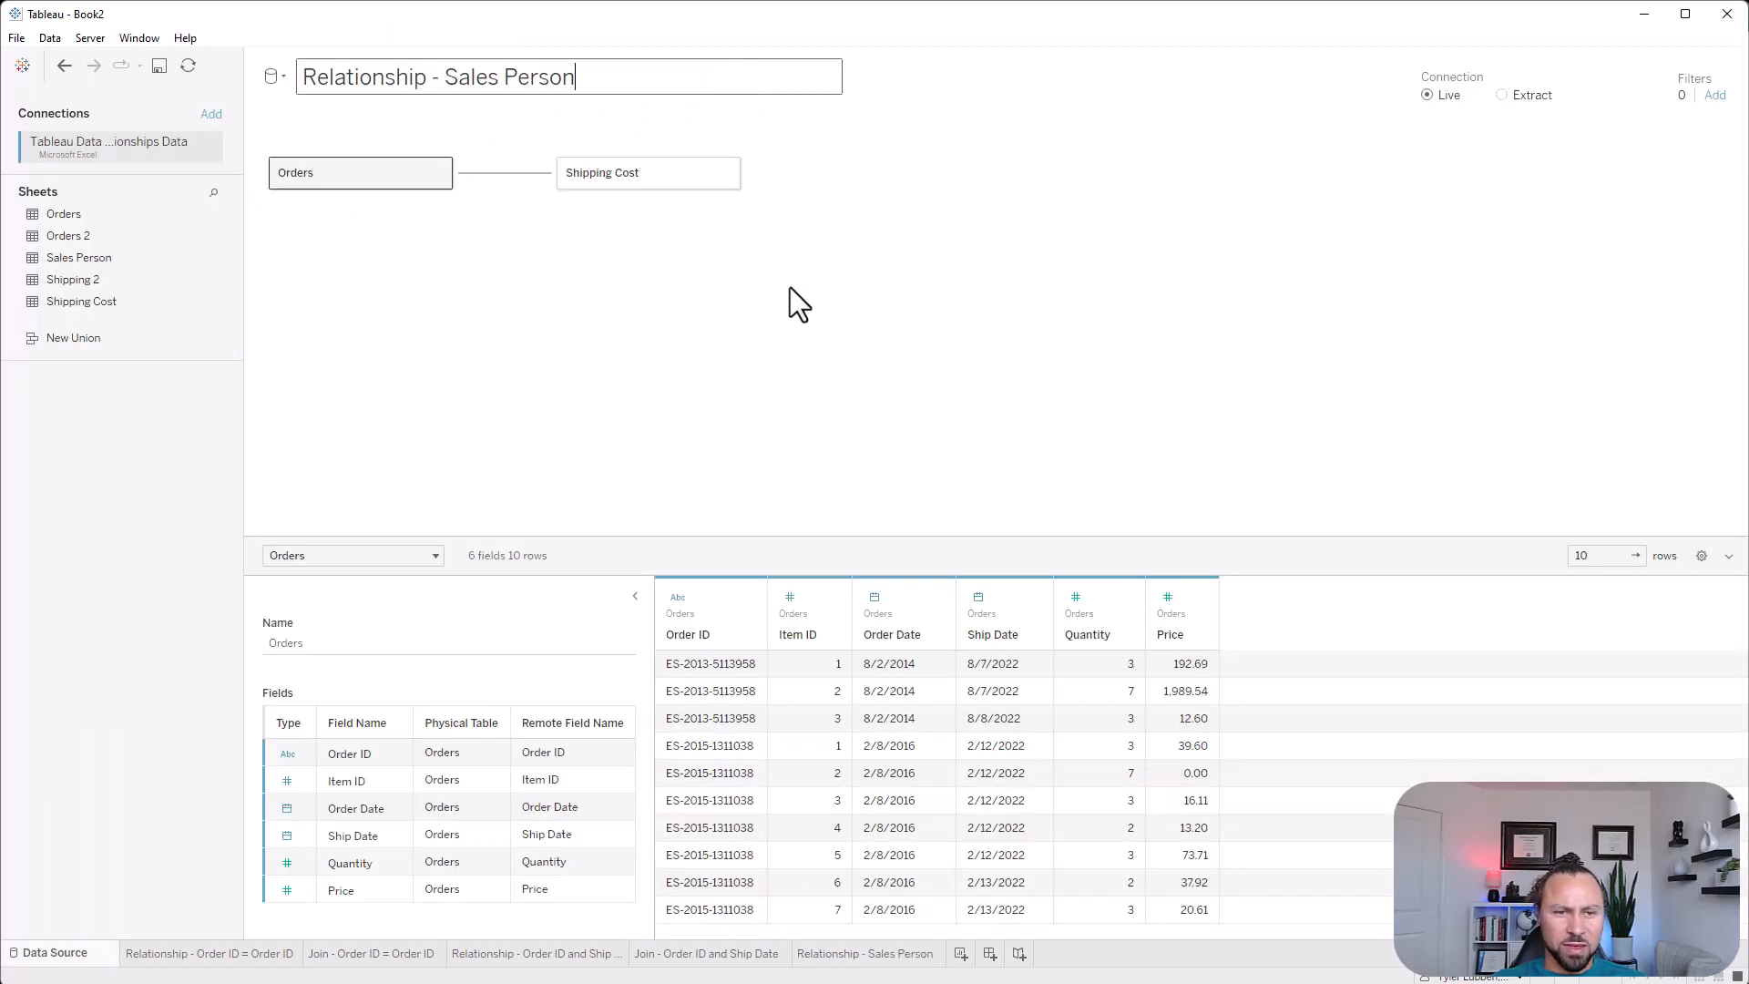
key(Return)
Add Ship Date = Ship Date (Shipping Cost) as a second field pair in the relationship between Orders and Shipping Cost
click(526, 175)
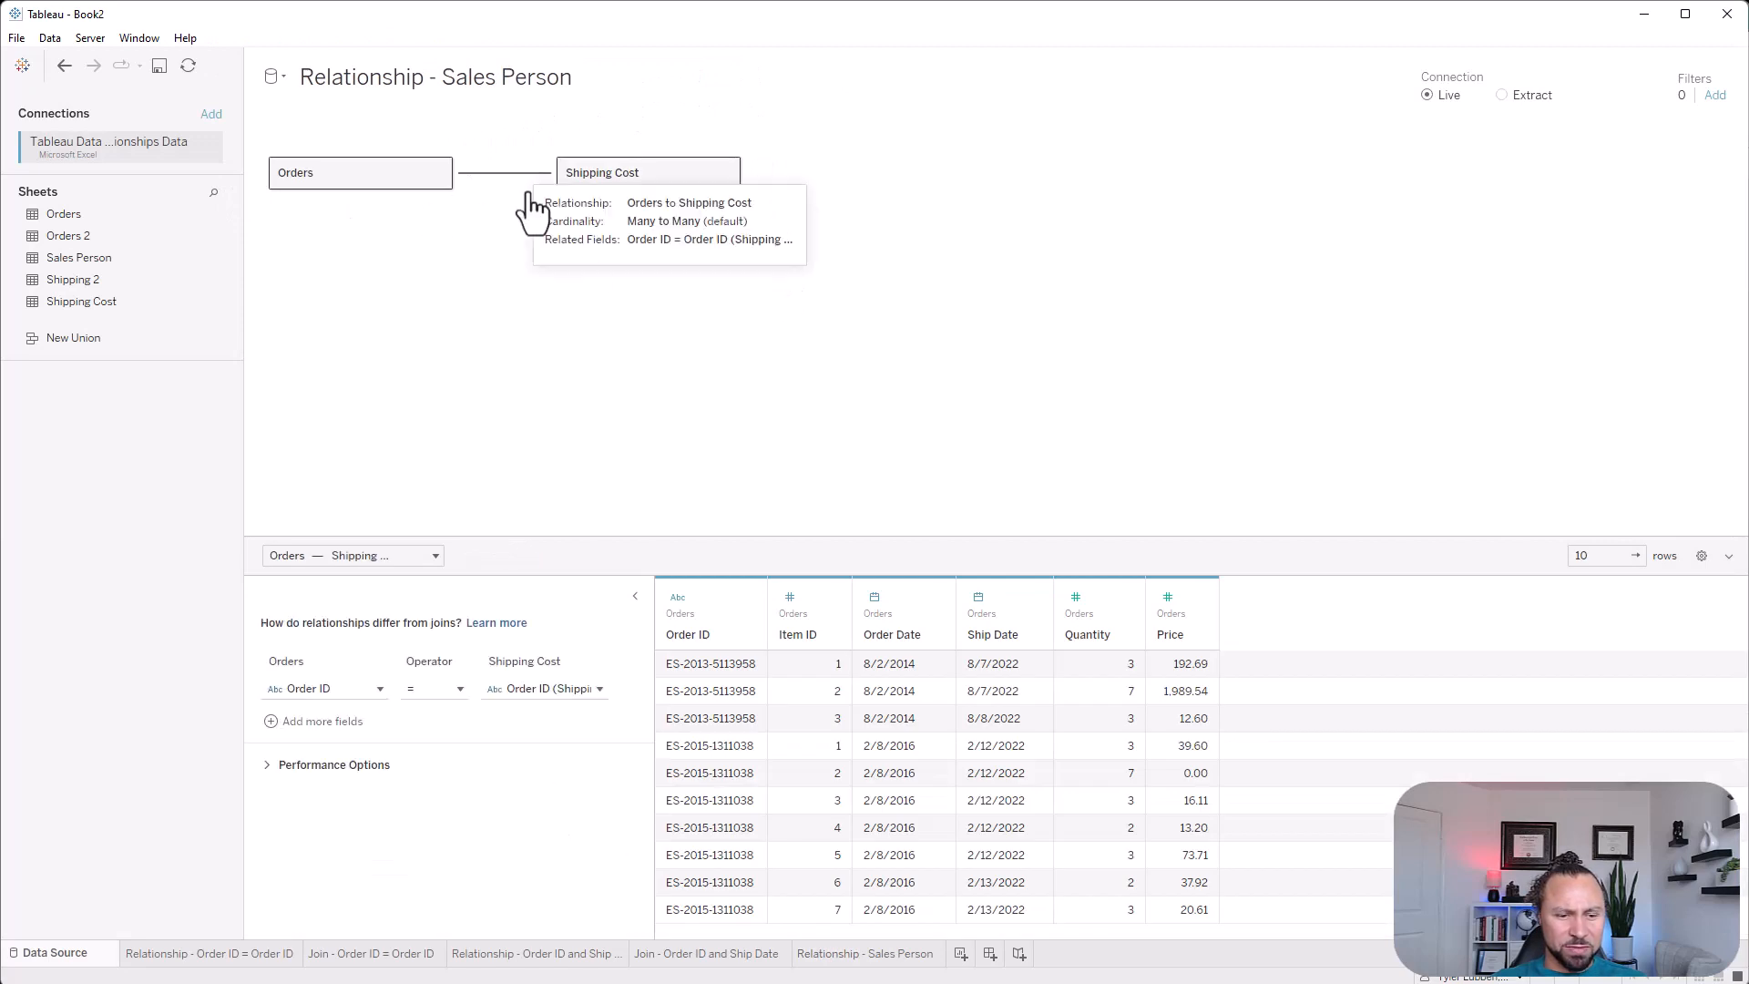
click(320, 720)
click(341, 714)
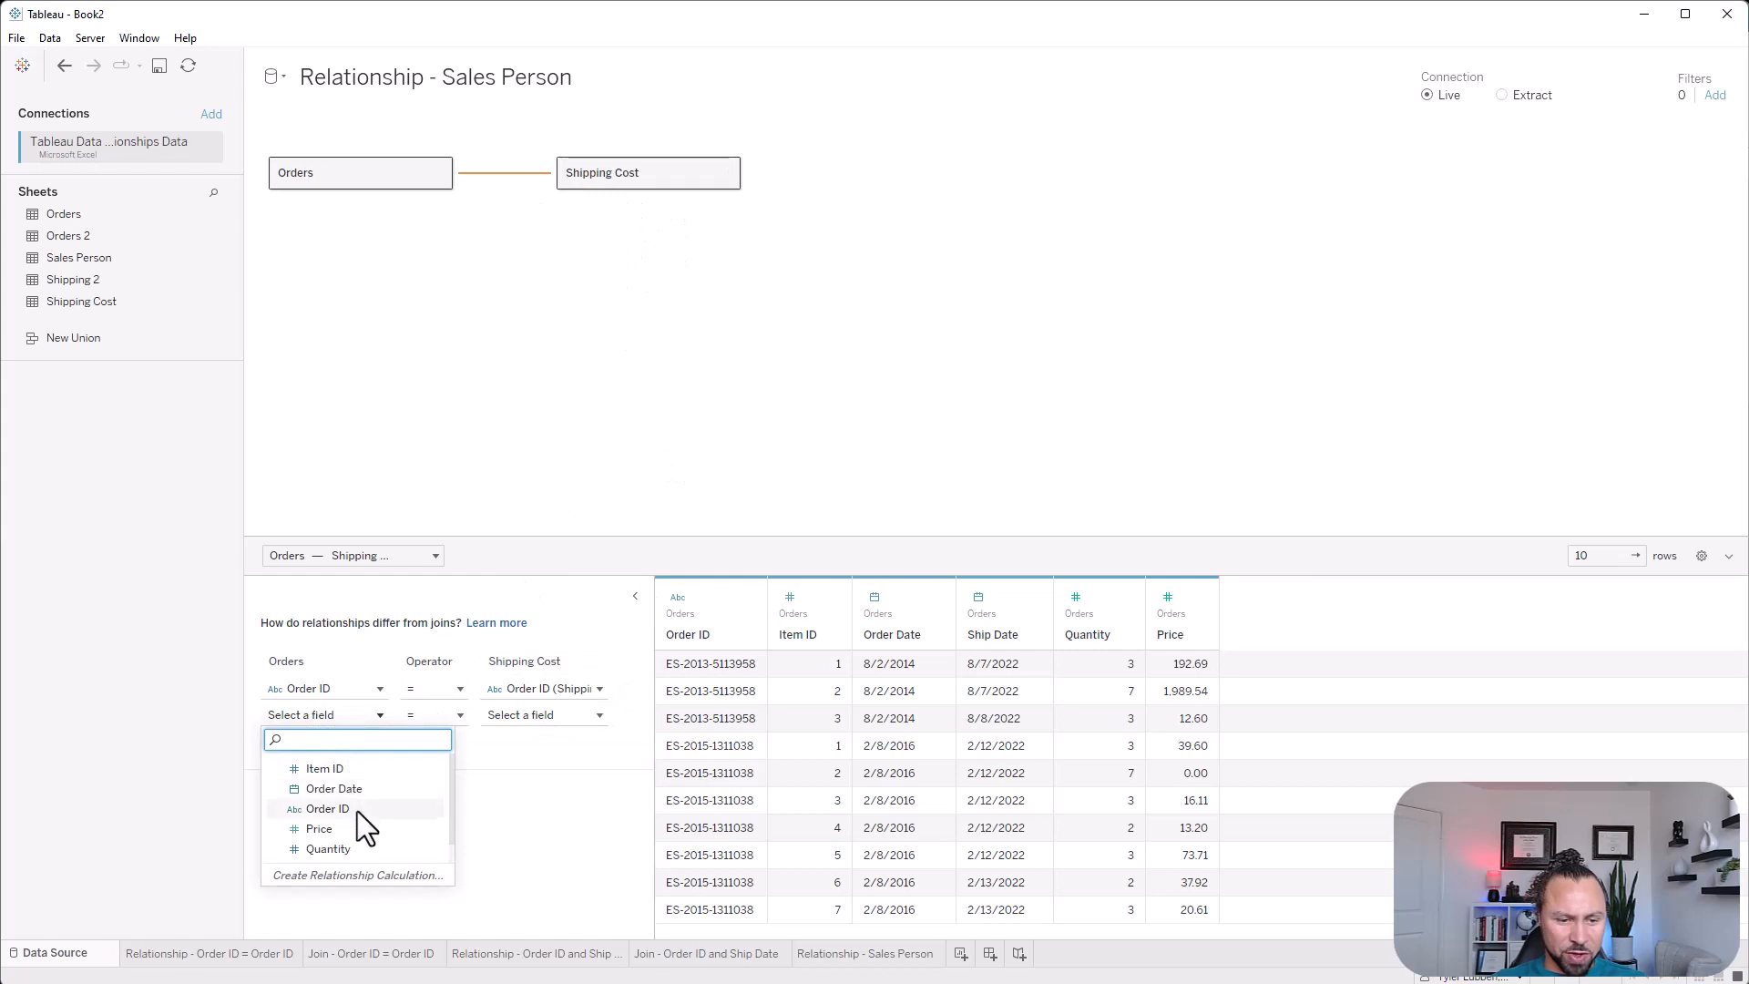
scroll(356, 829, down, 1)
click(357, 847)
click(543, 714)
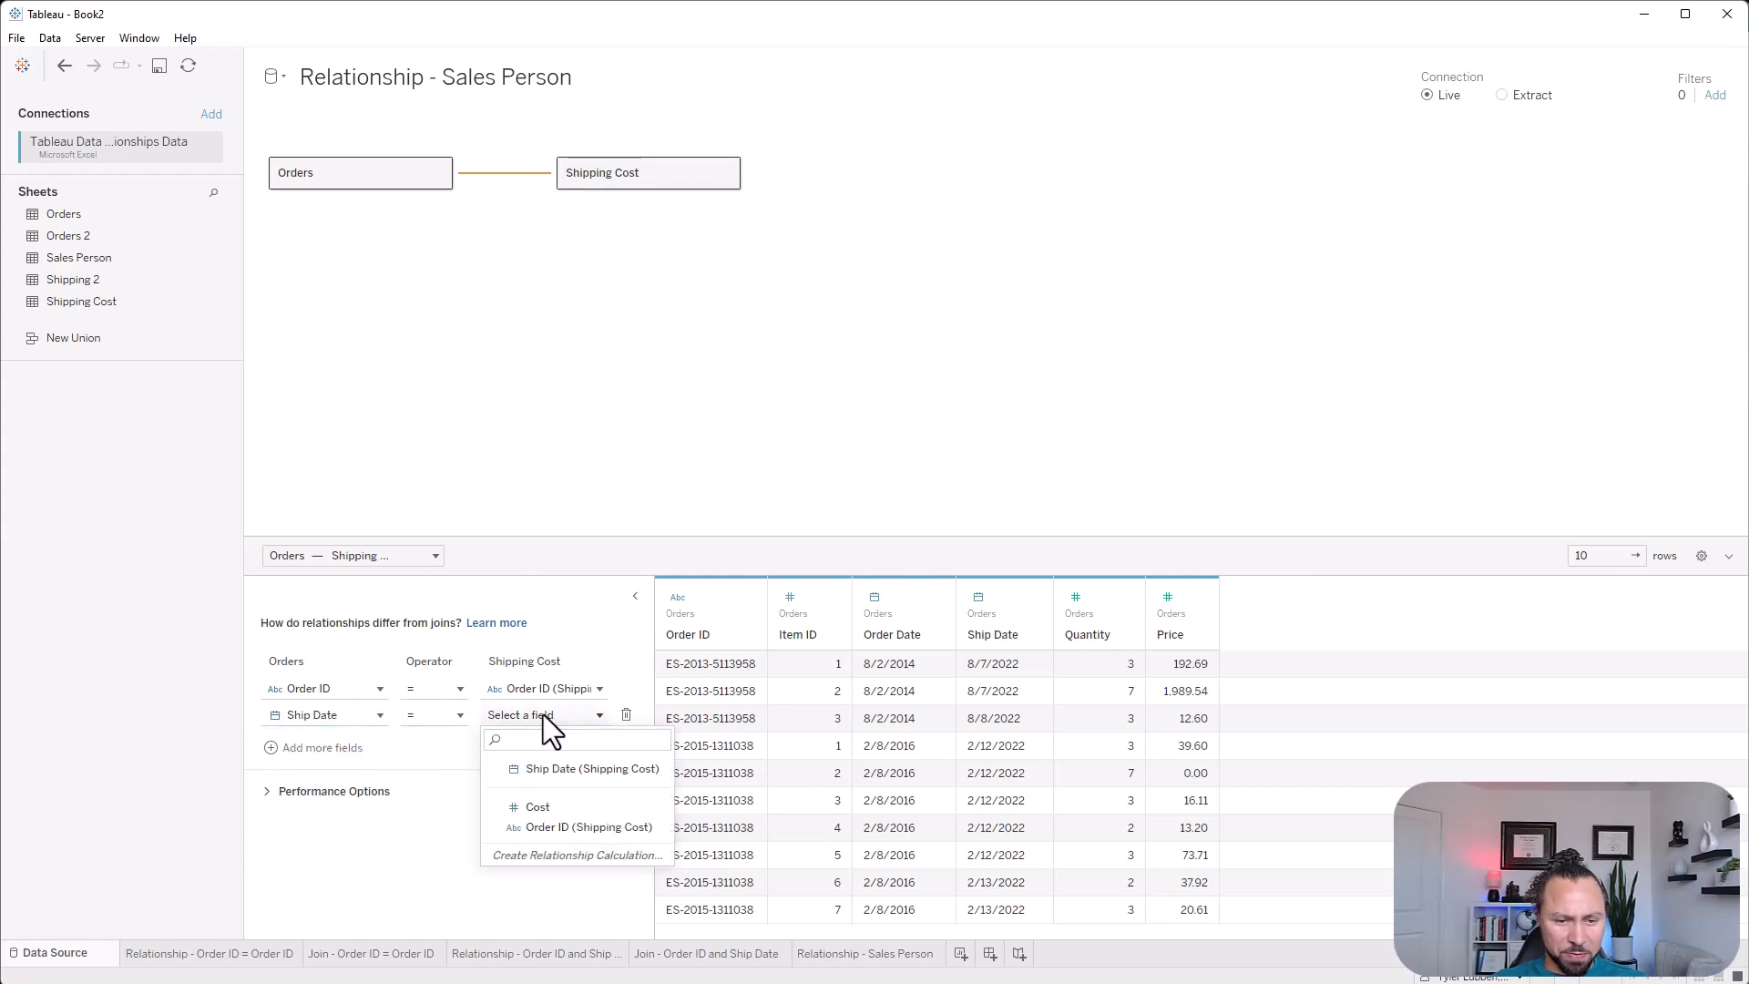
click(588, 771)
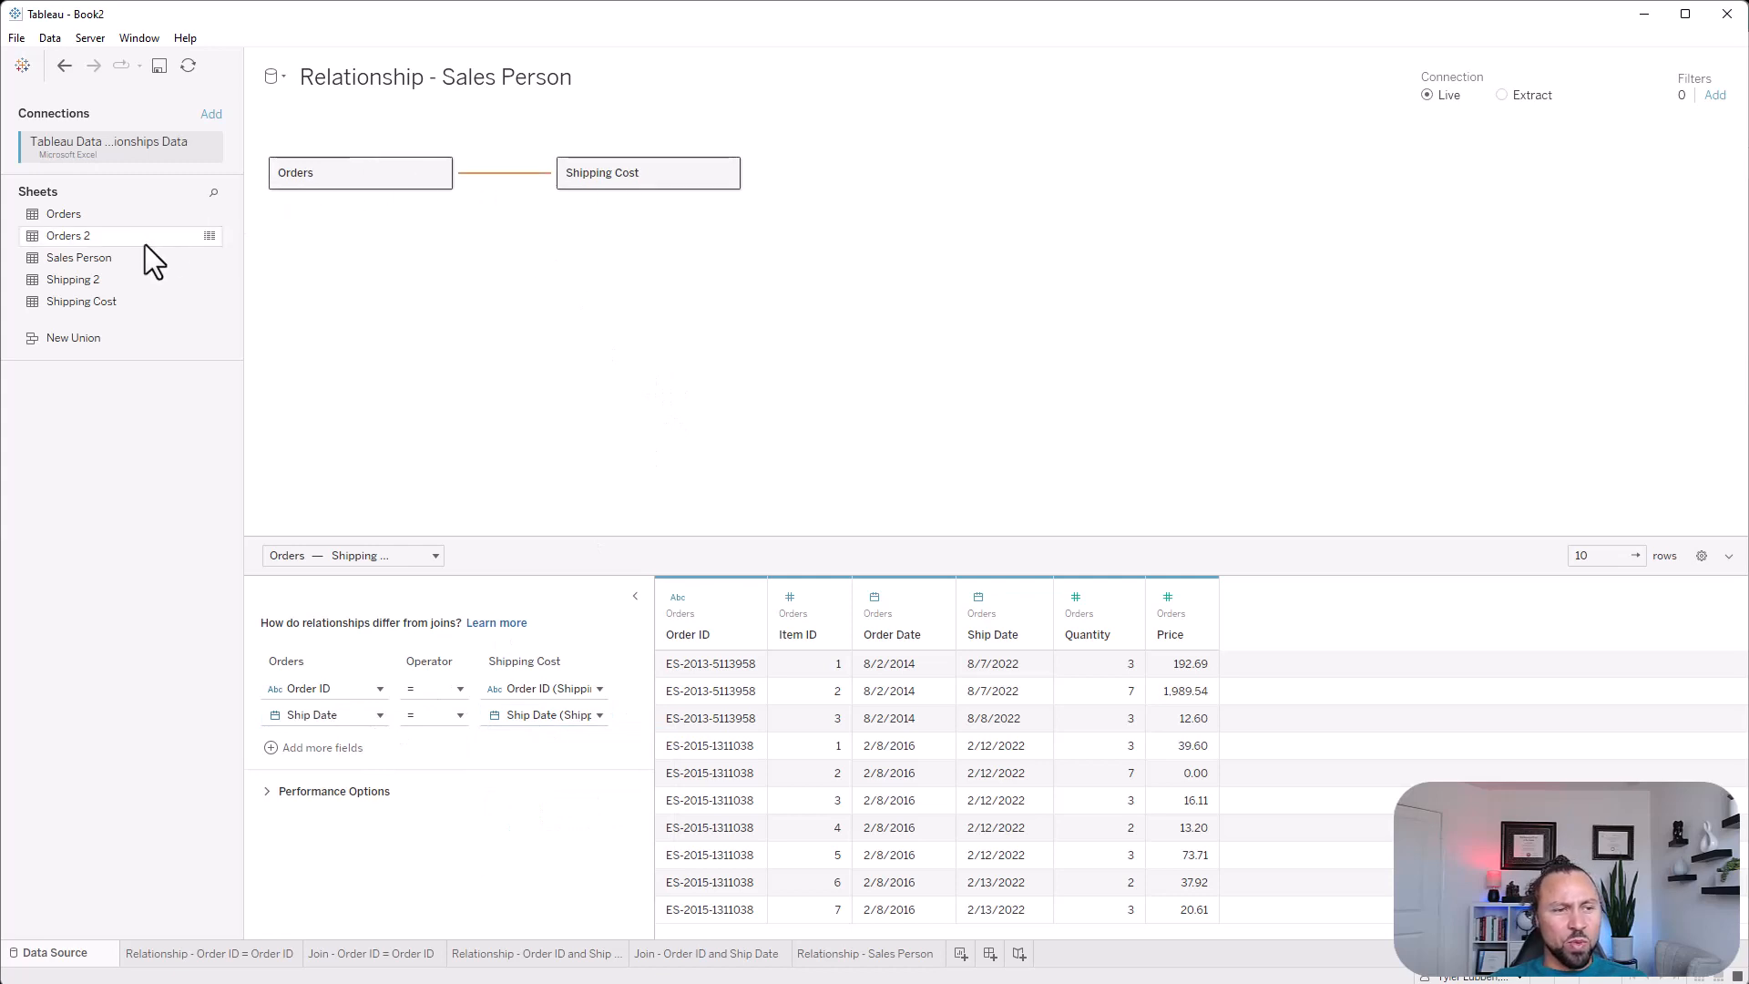
Relate the Sales Person sheet to Orders as a logical table and review the related fields of both relationships
drag(91, 259, 674, 270)
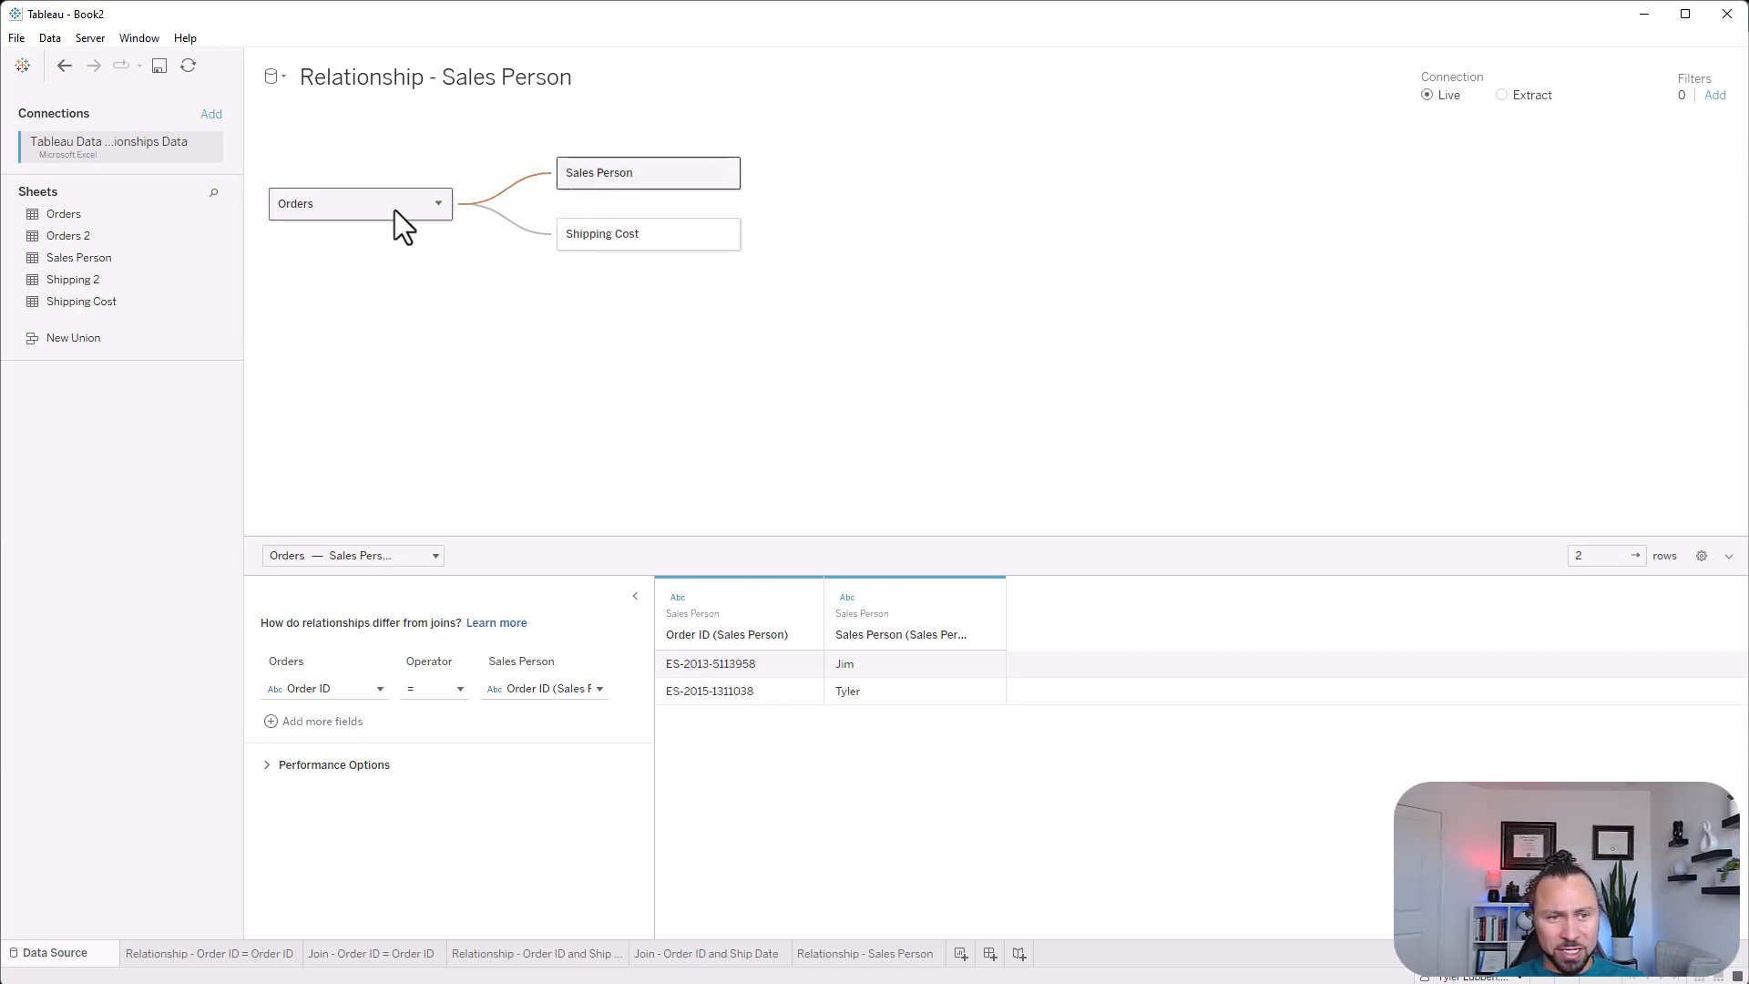
click(511, 227)
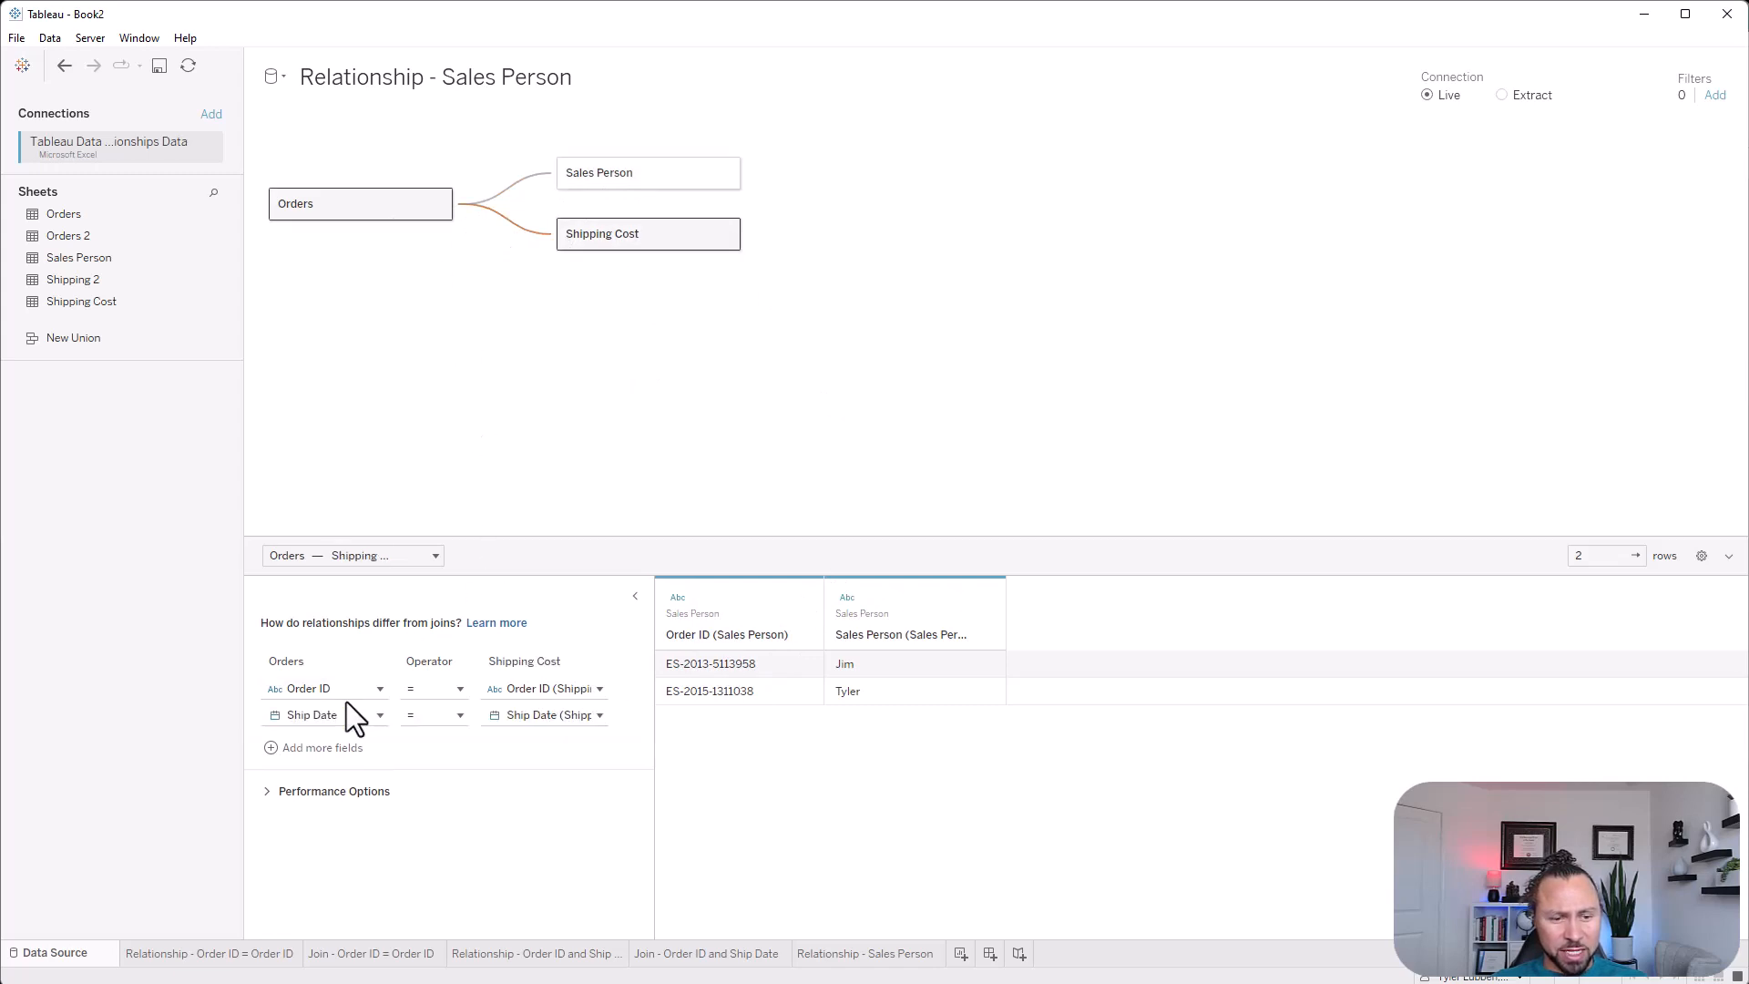
click(503, 184)
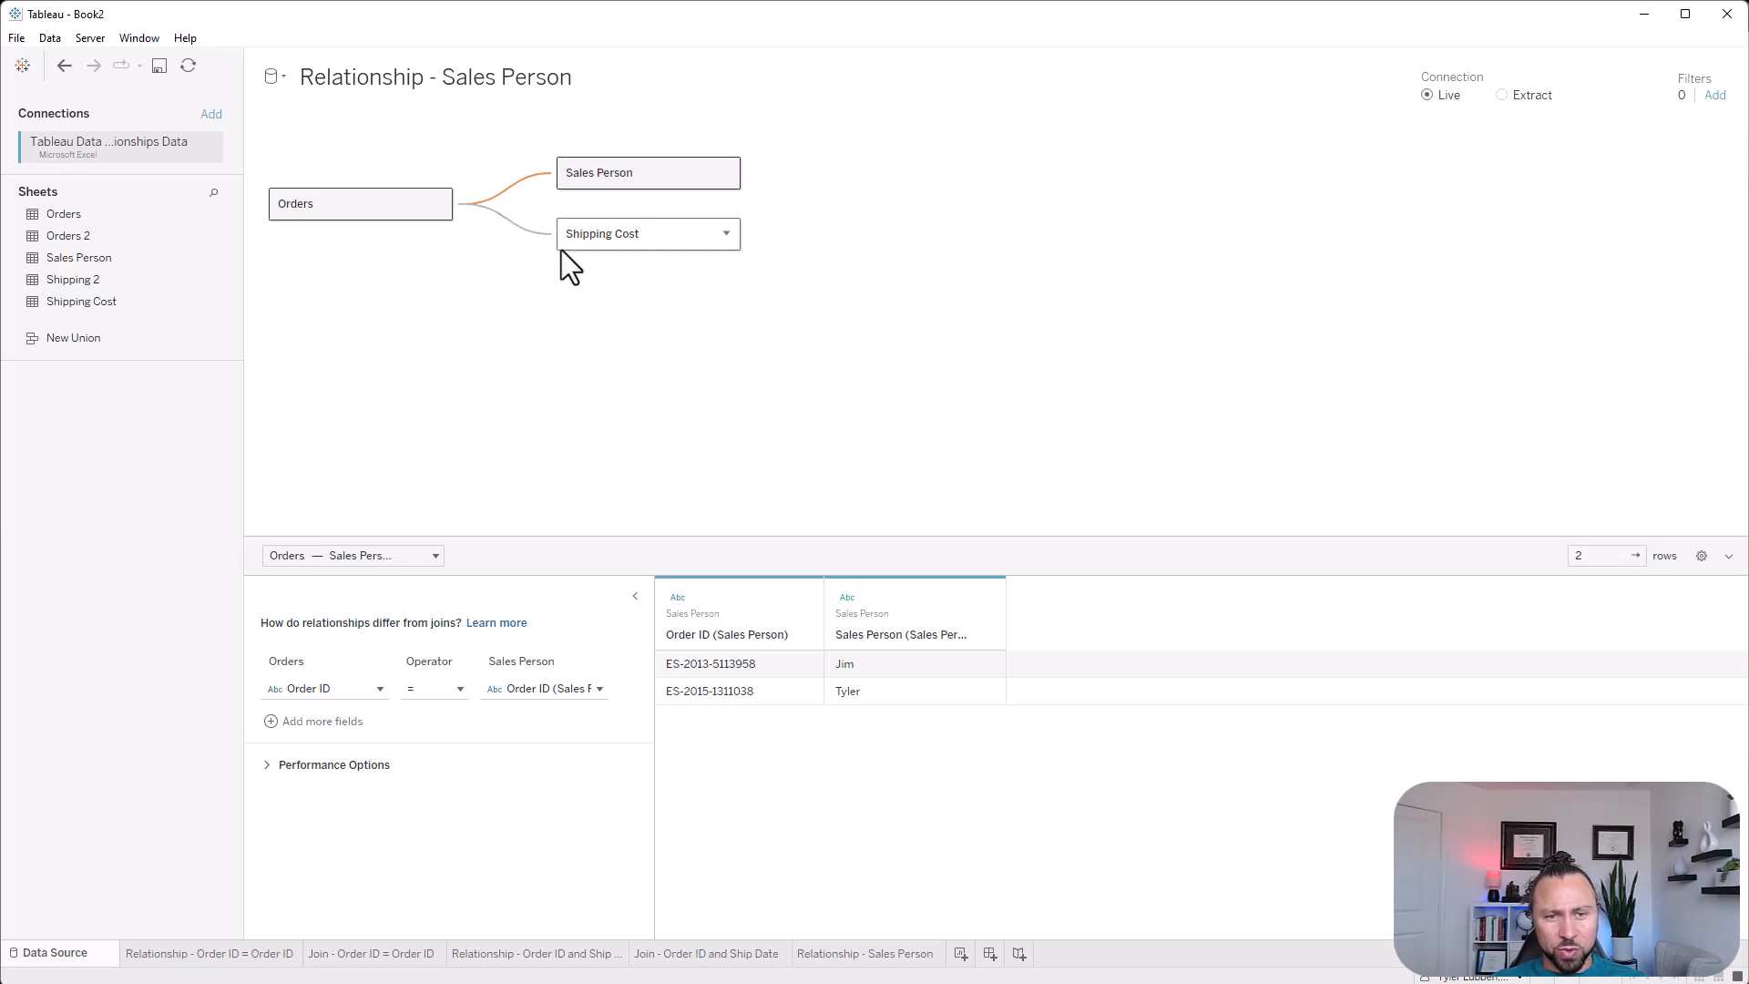
Try relating Sales Person to Shipping Cost and back to Orders, and remove the Sales Person logical table
drag(627, 171, 949, 255)
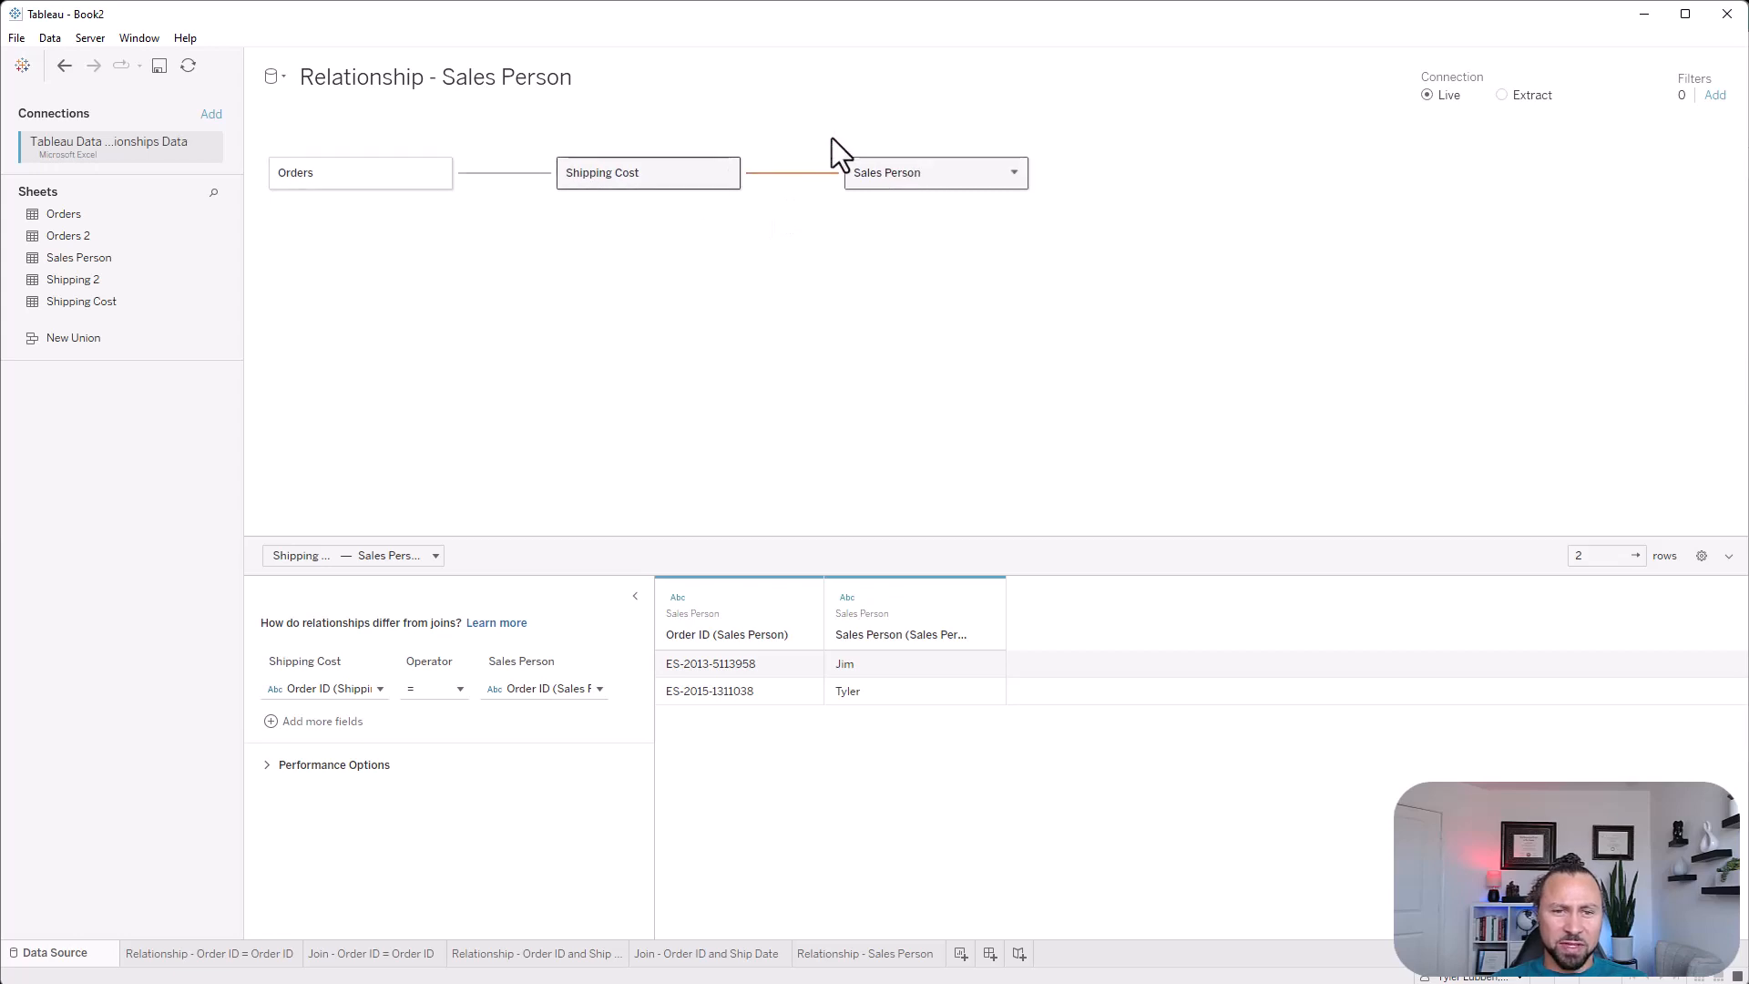
drag(856, 172, 579, 145)
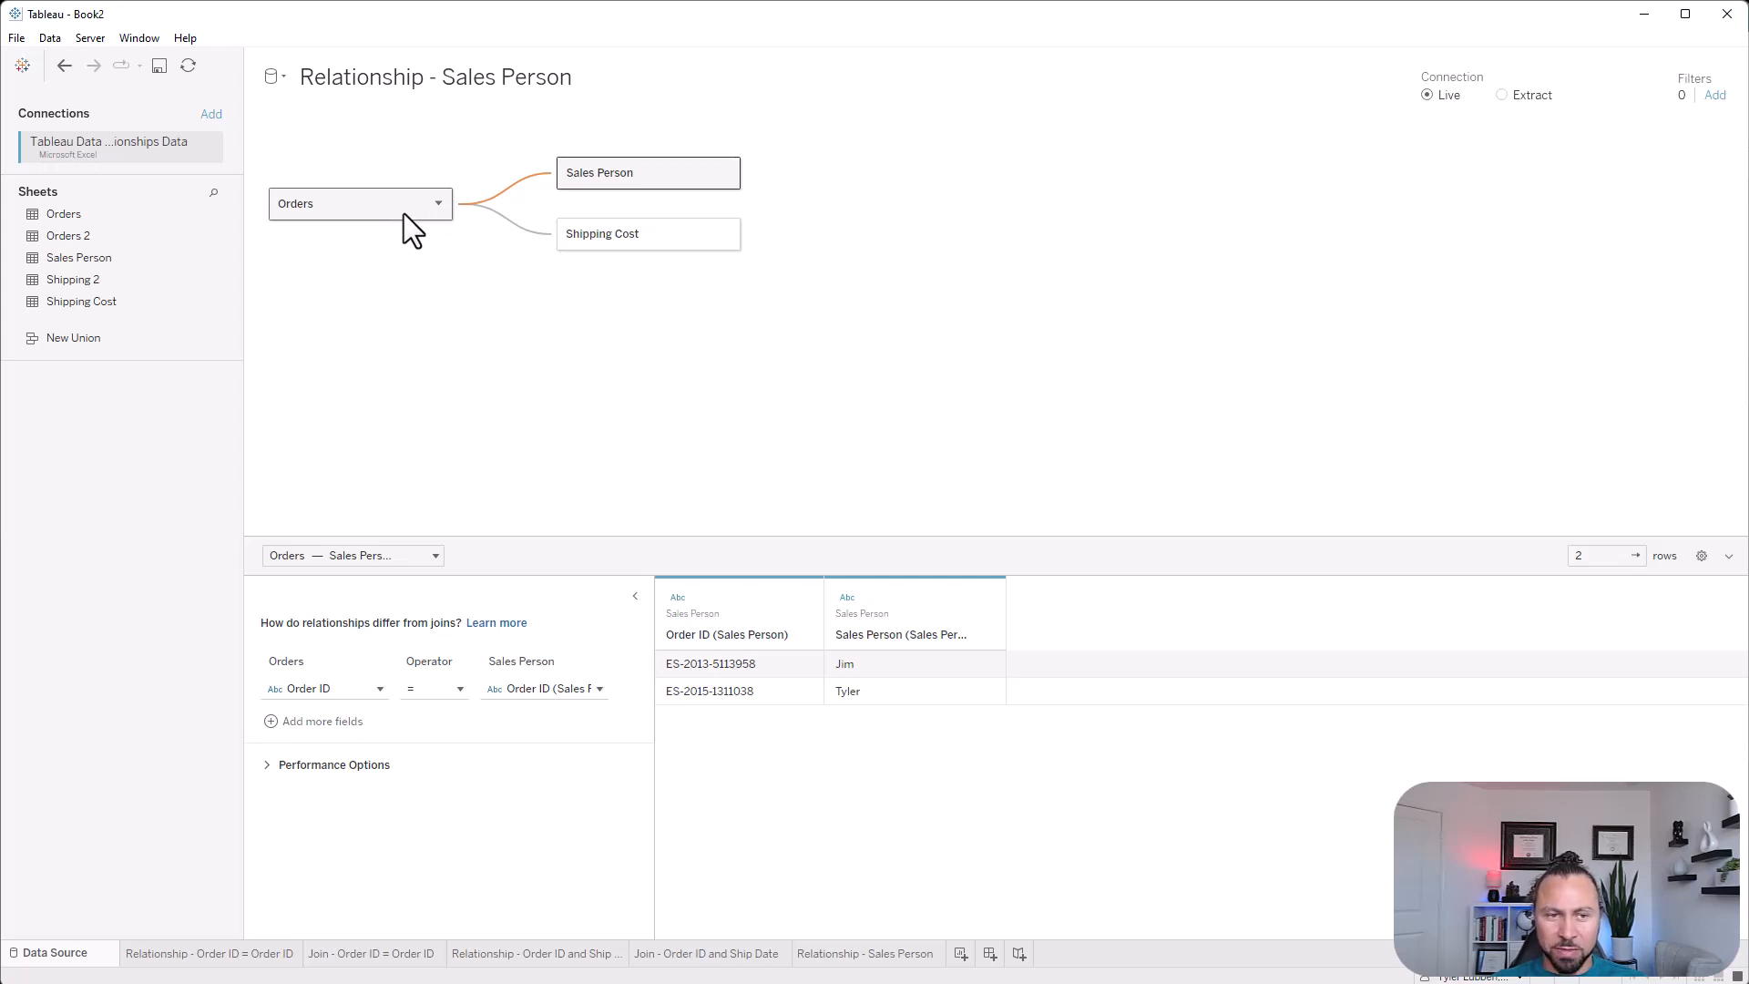
click(725, 173)
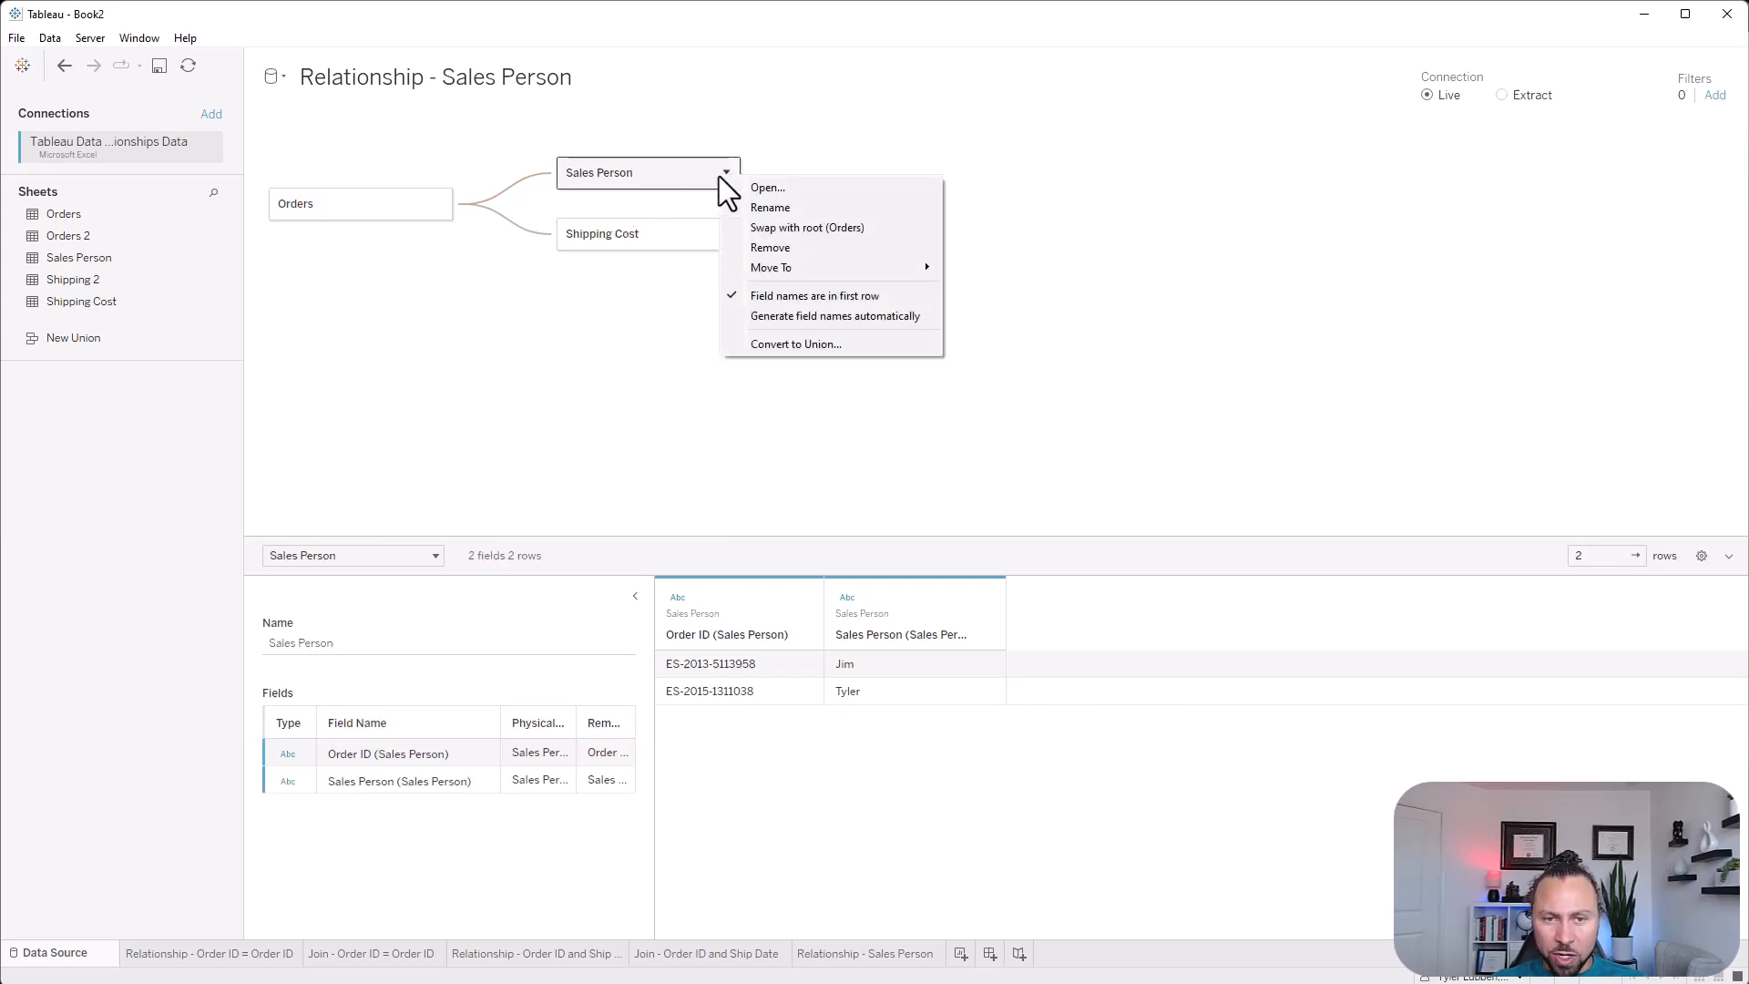
click(789, 246)
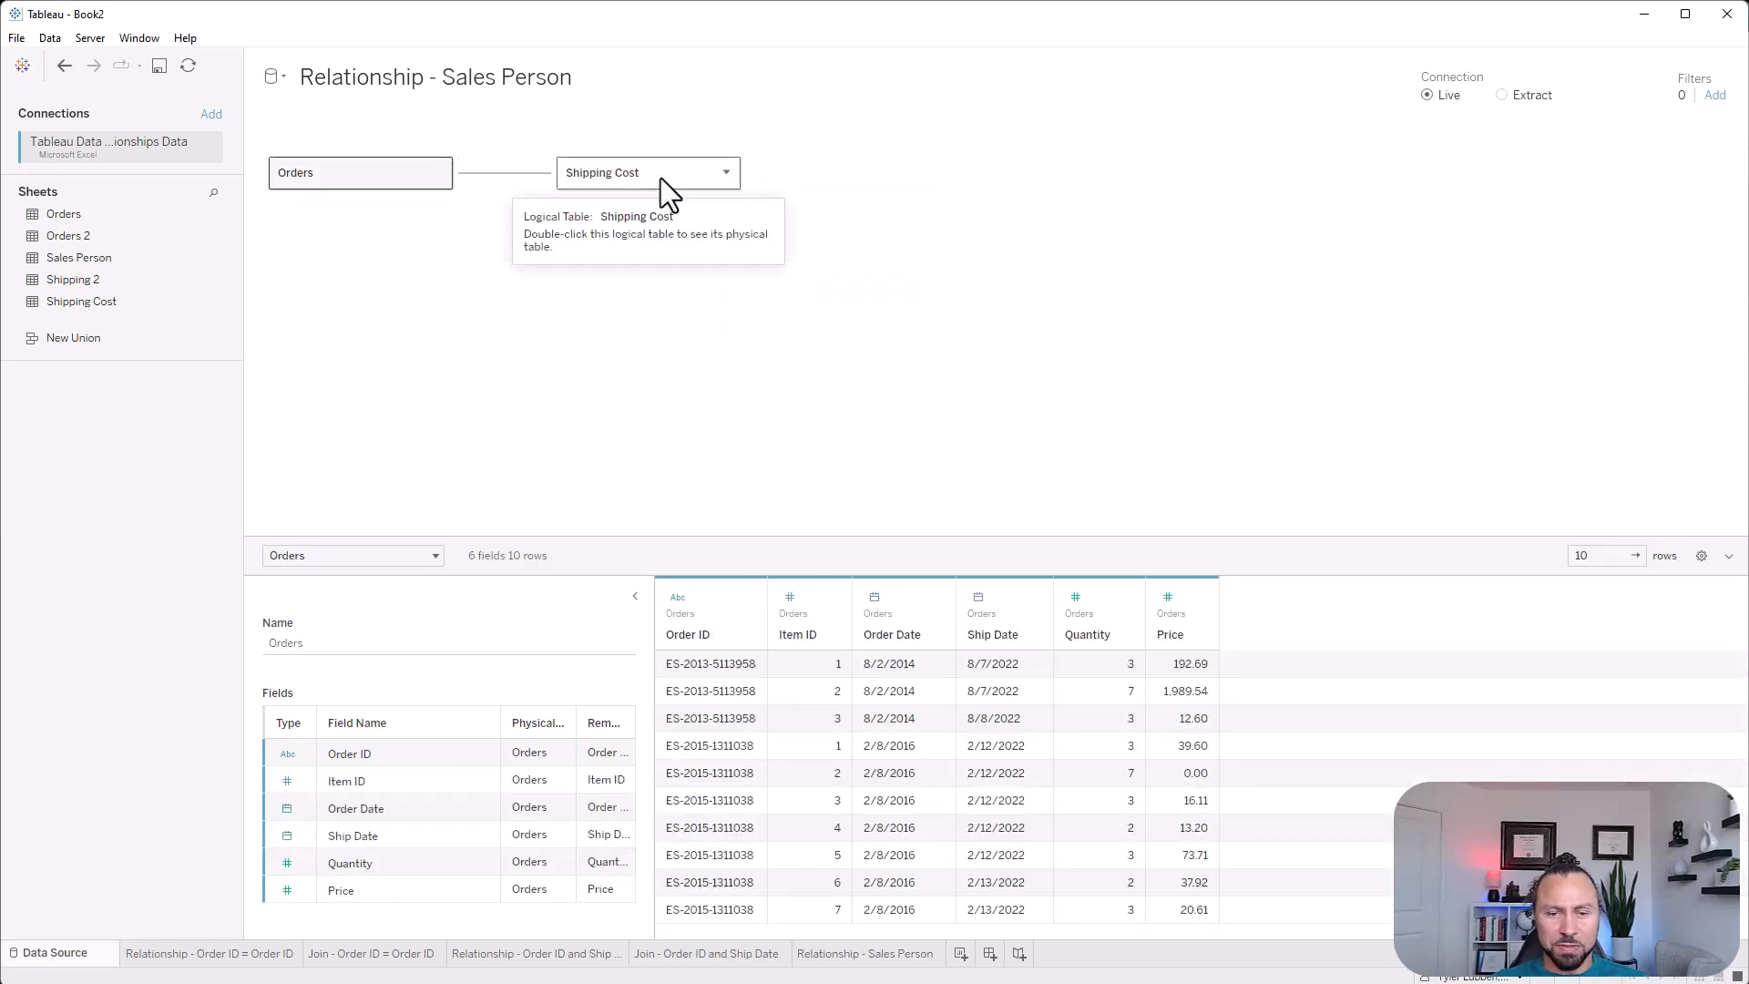
Within the Orders table's physical layer, left join Sales Person on Order ID = Order ID (Sales Person)
double_click(353, 178)
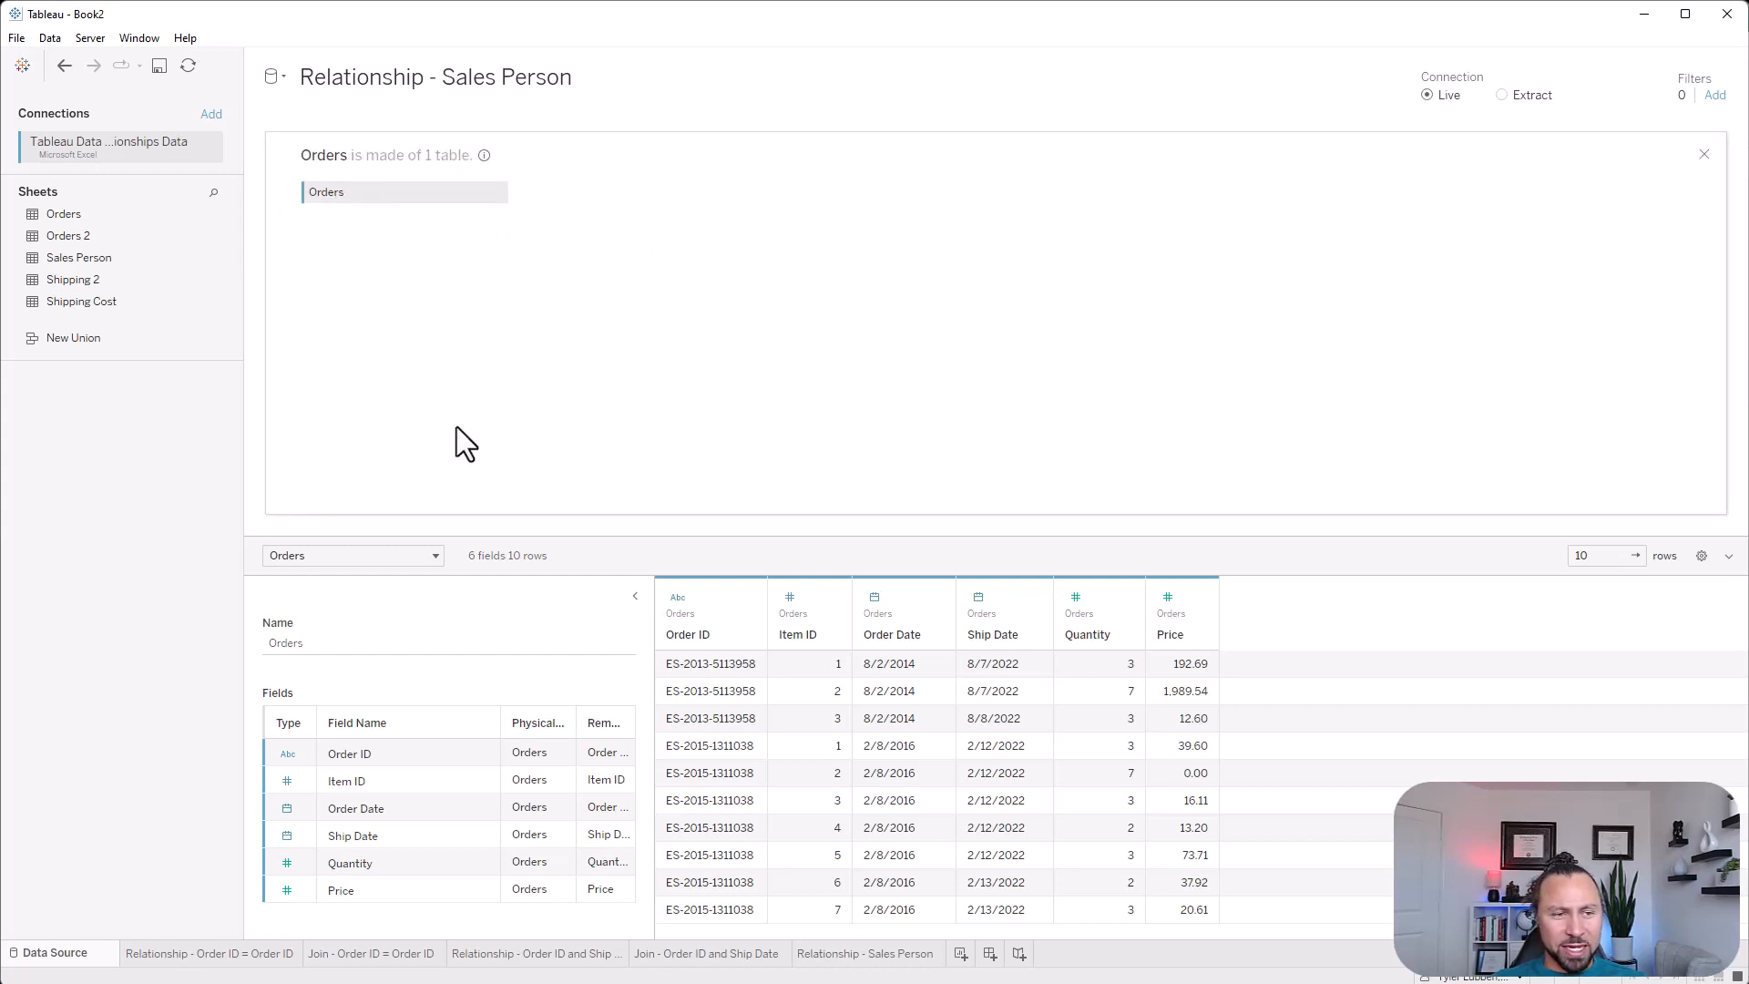
drag(84, 259, 638, 210)
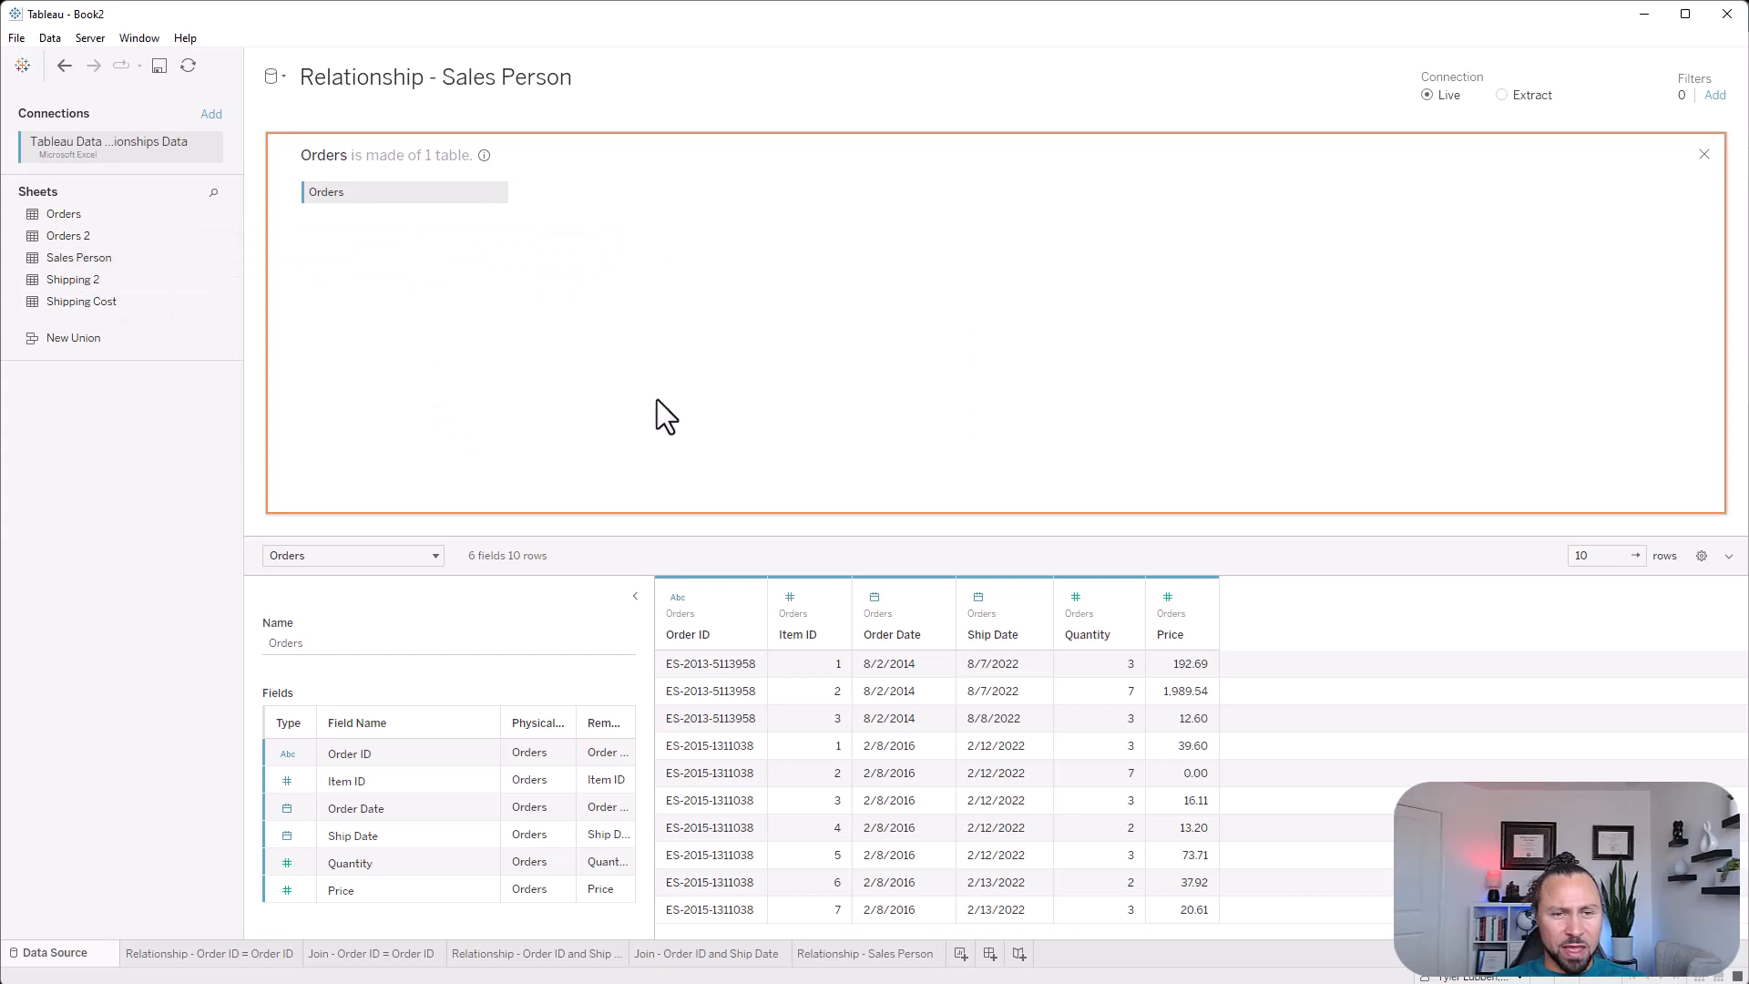
click(549, 198)
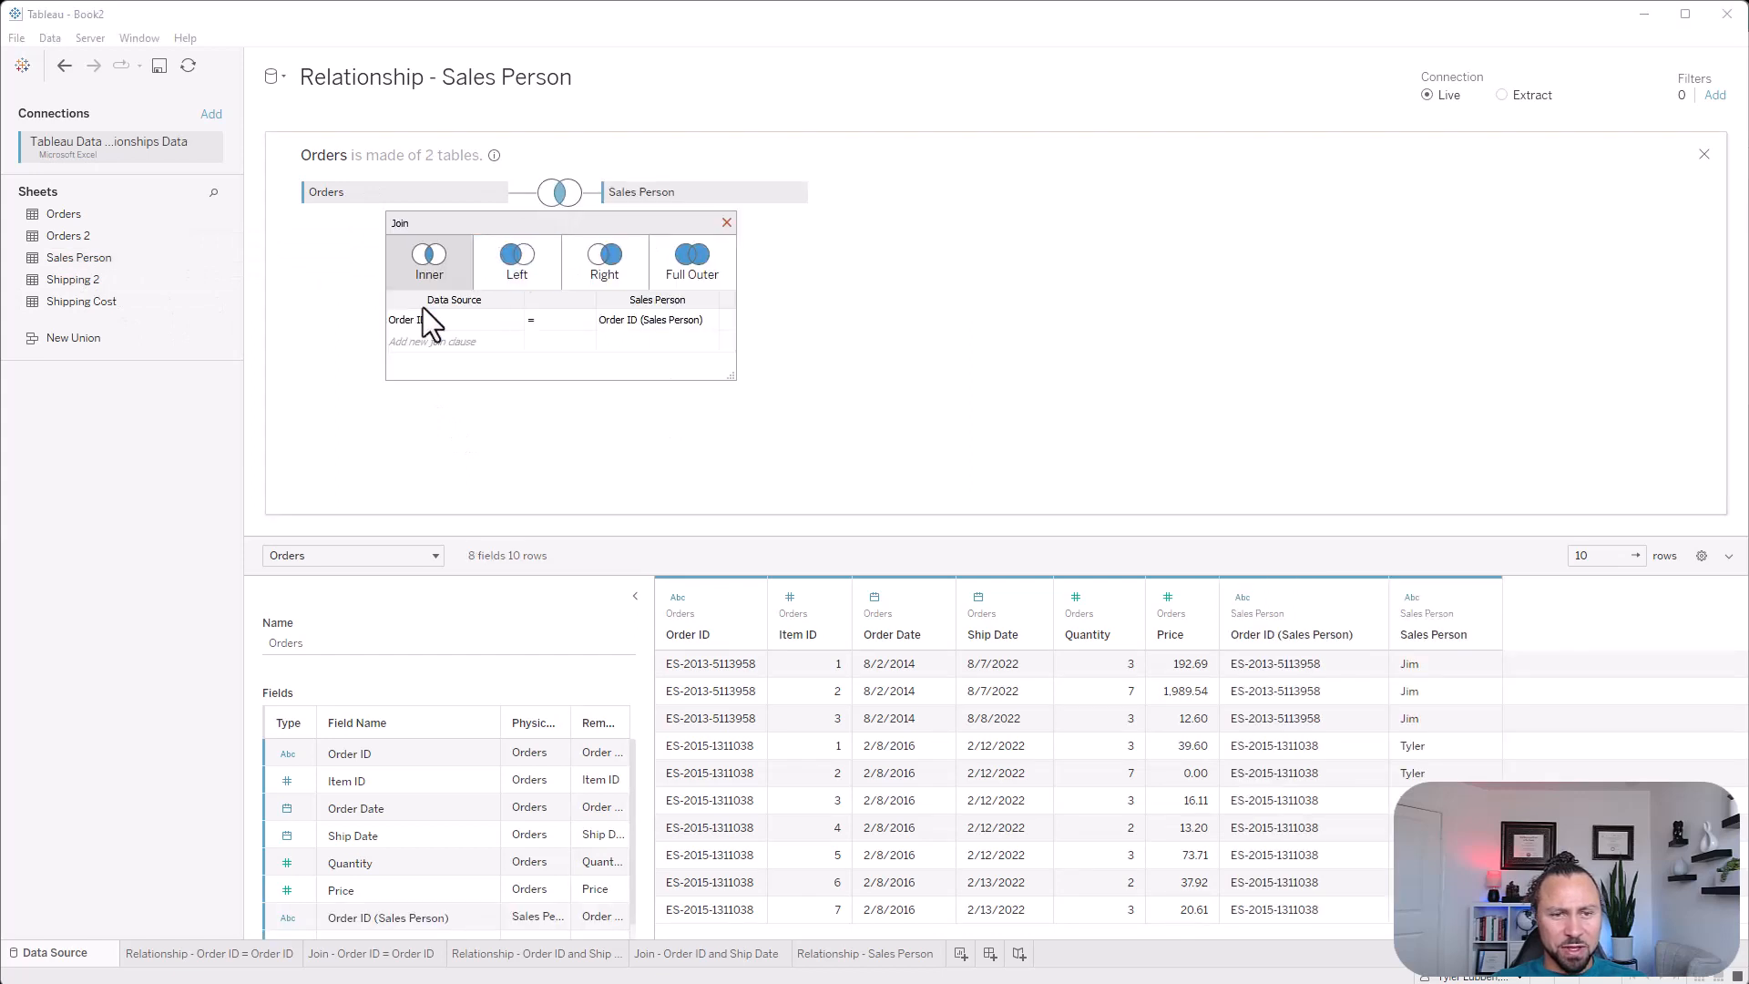
click(496, 253)
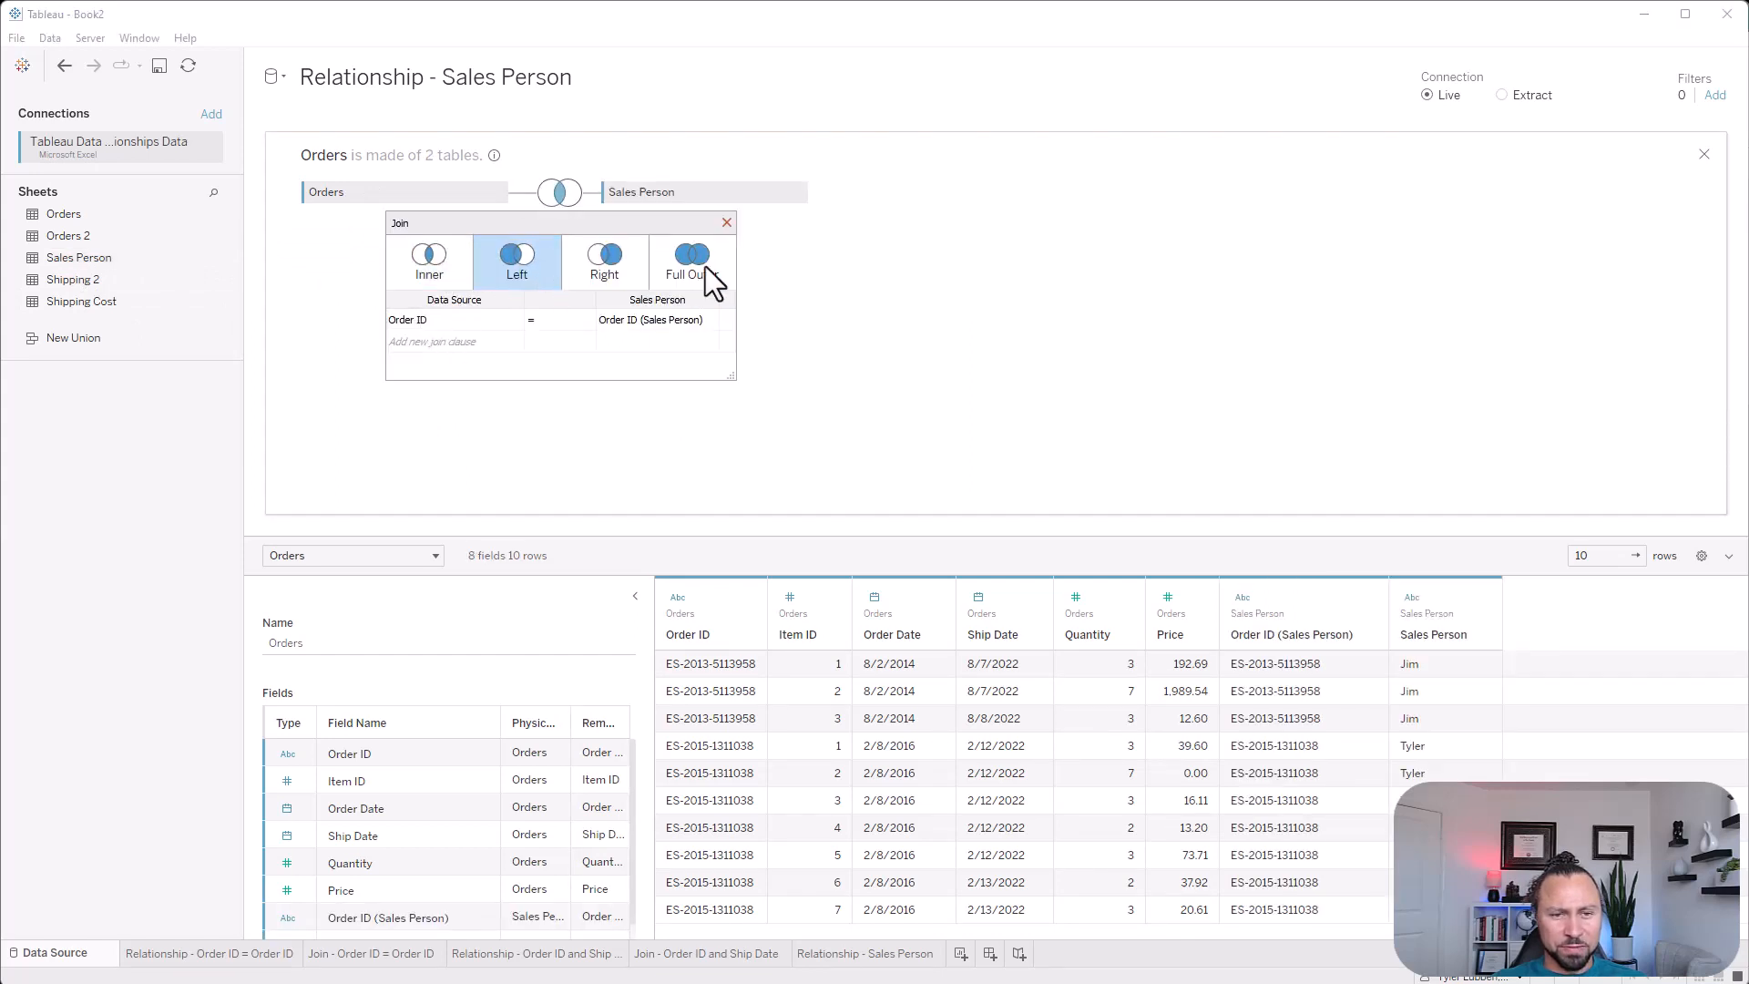
click(725, 223)
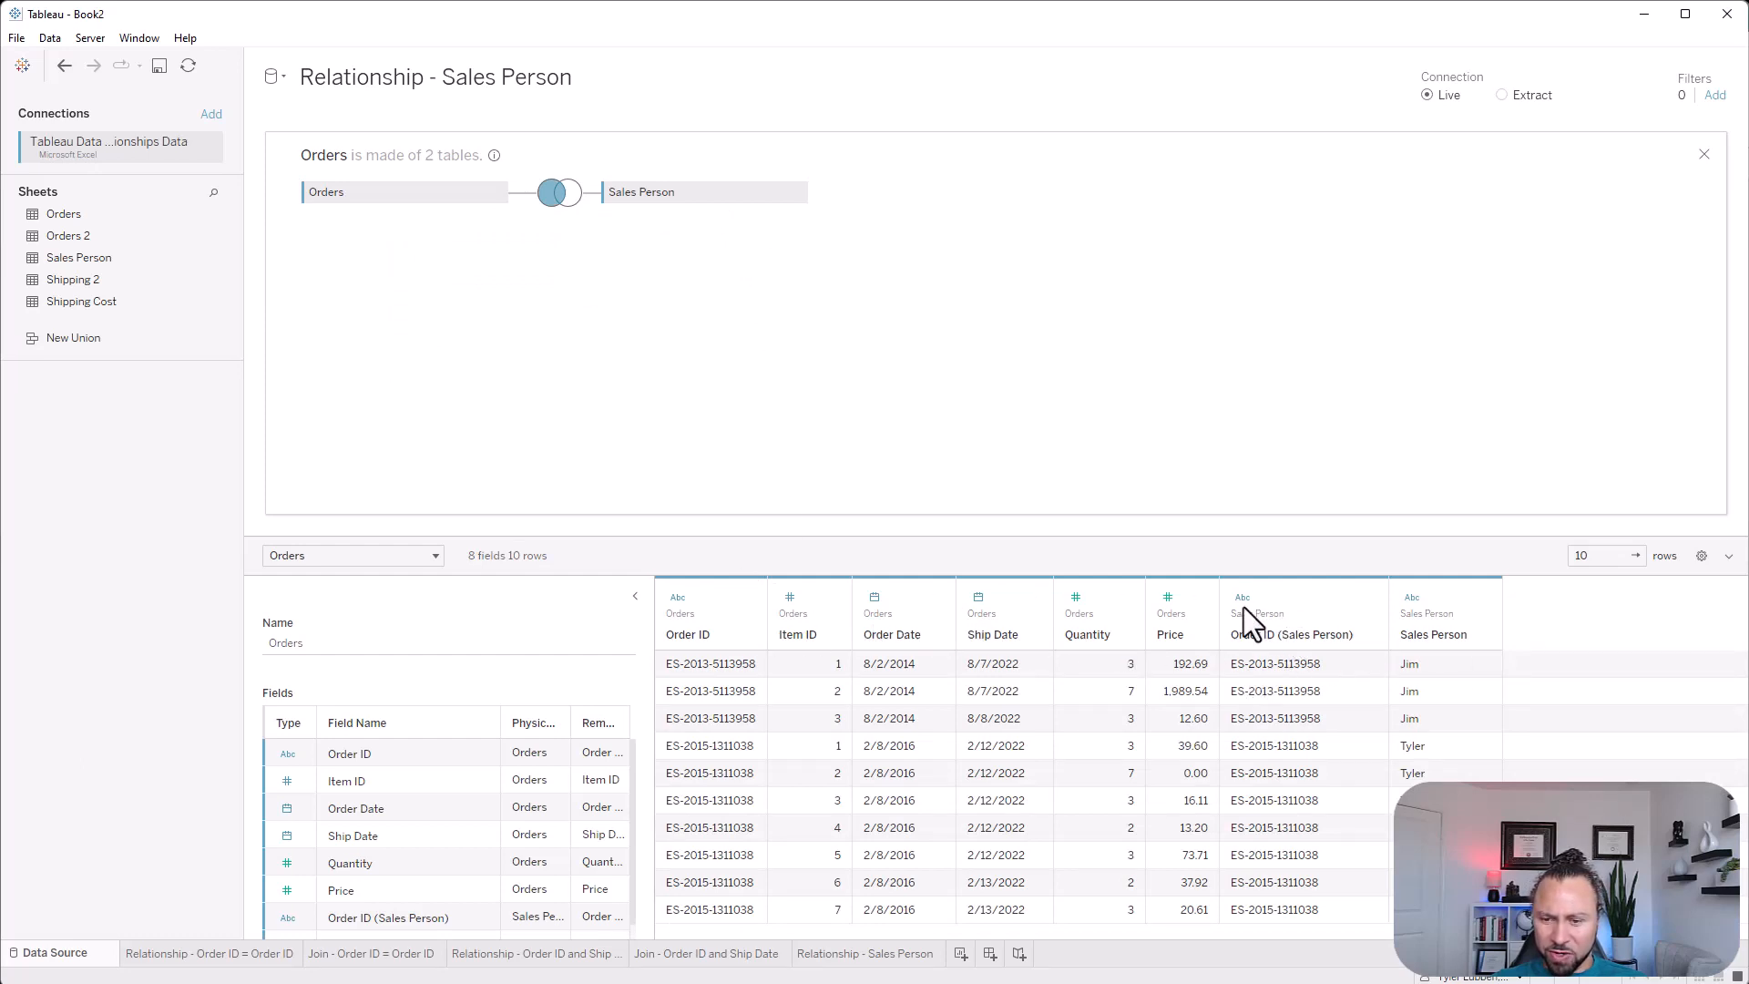
Hide the Order ID (Sales Person) field and close the physical layer of Orders
click(1370, 598)
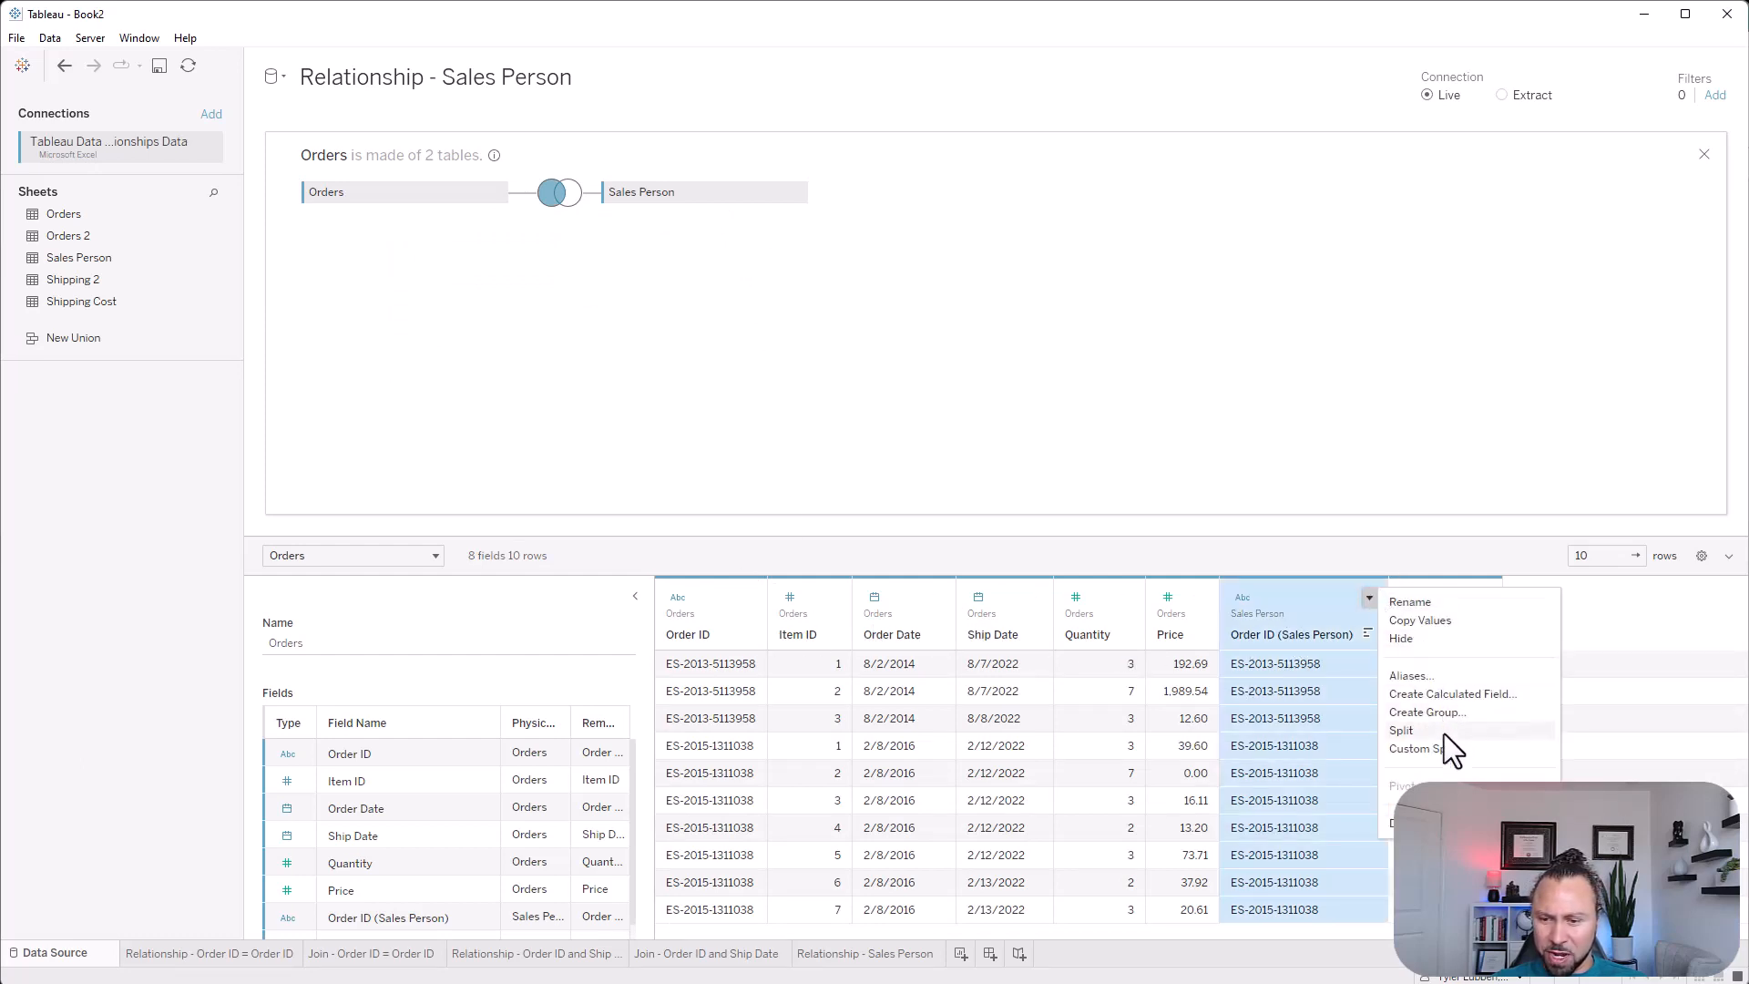
click(1423, 637)
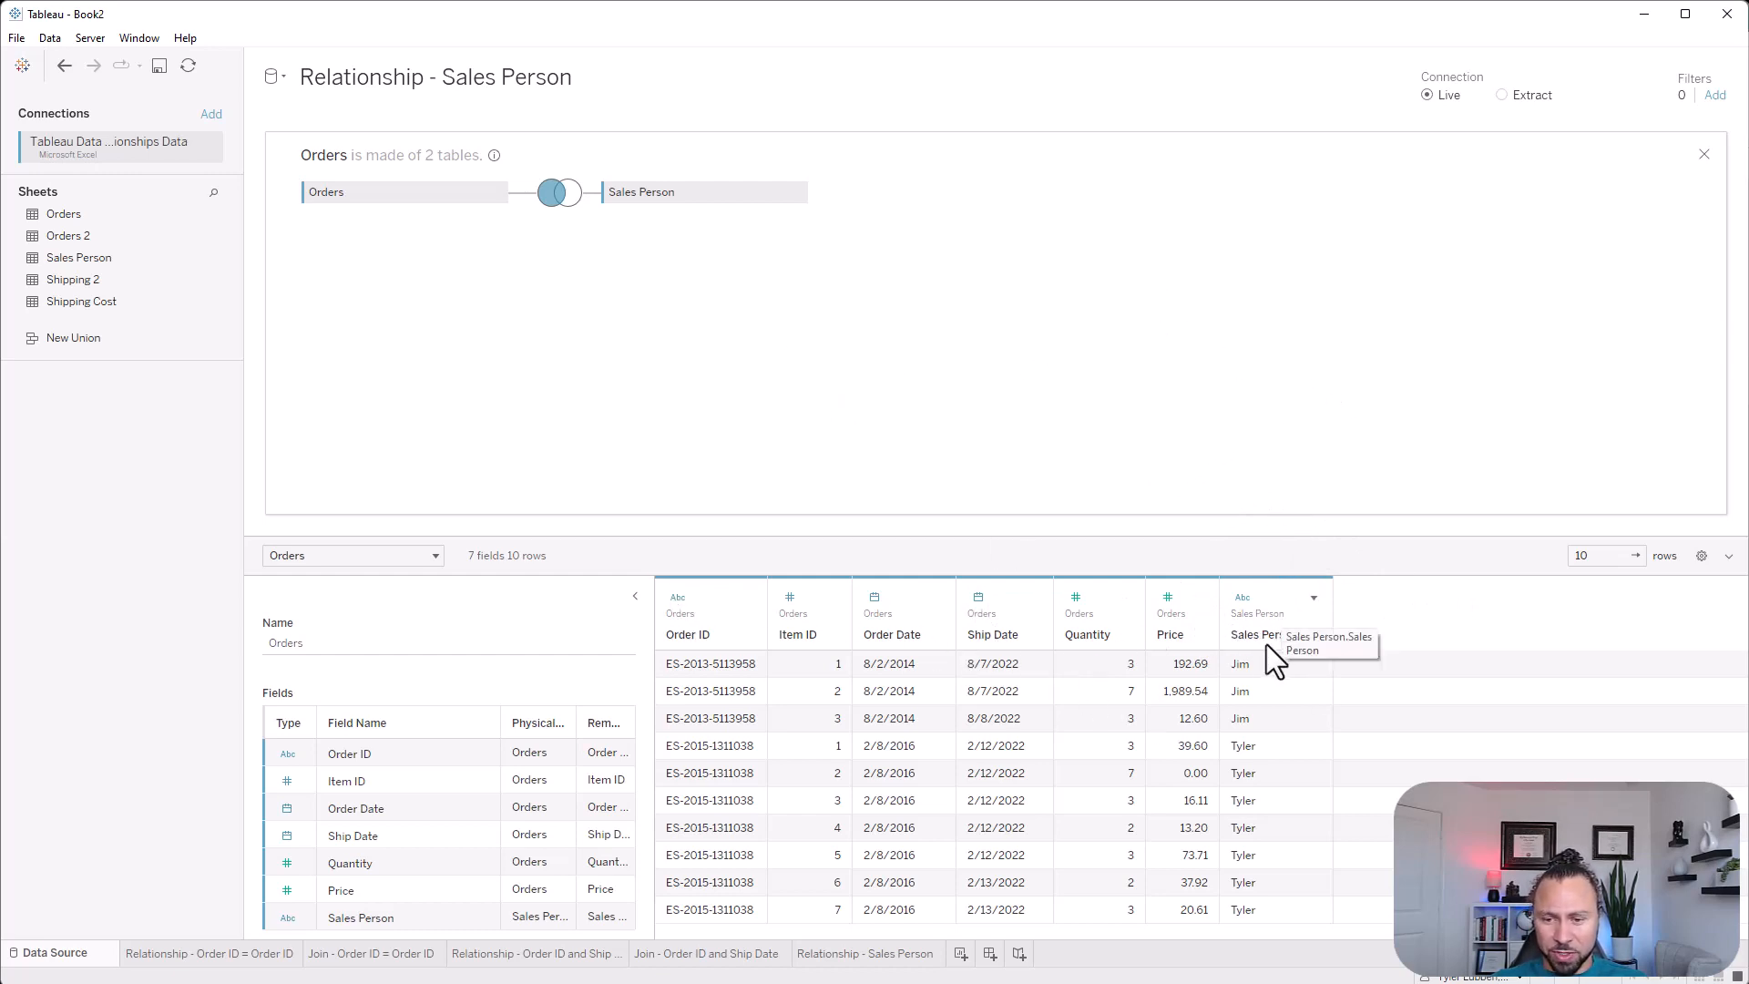
click(1704, 154)
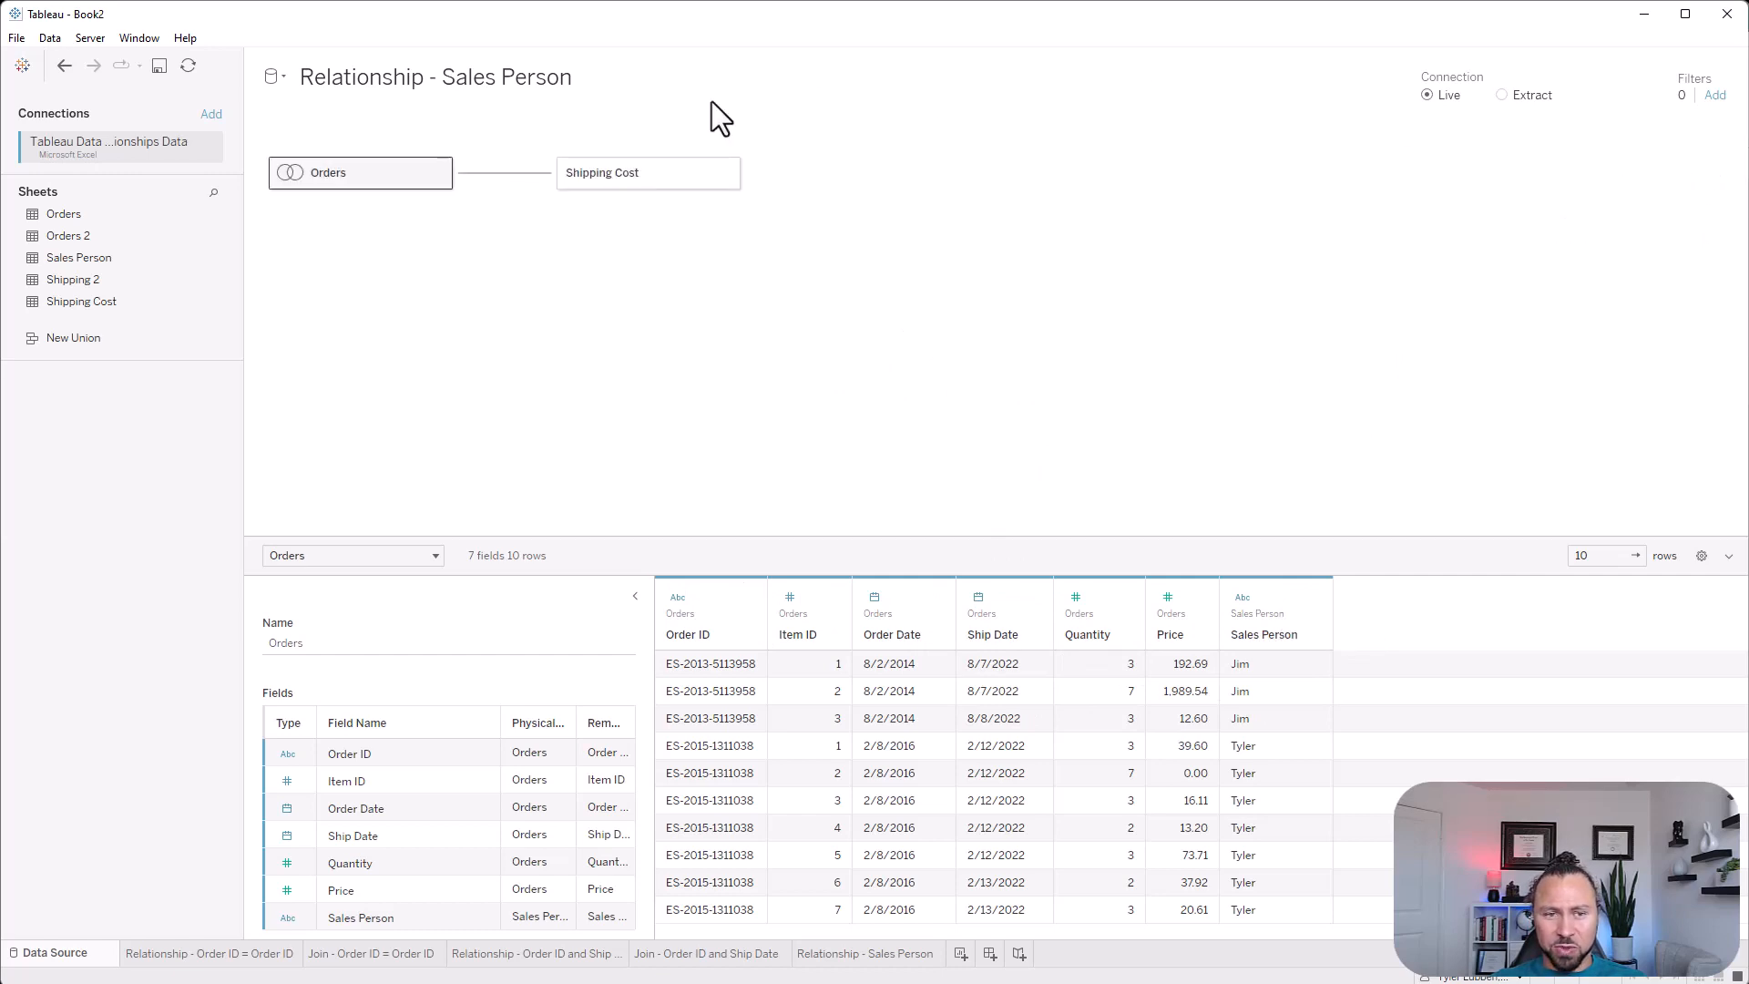
mouse_move(530, 175)
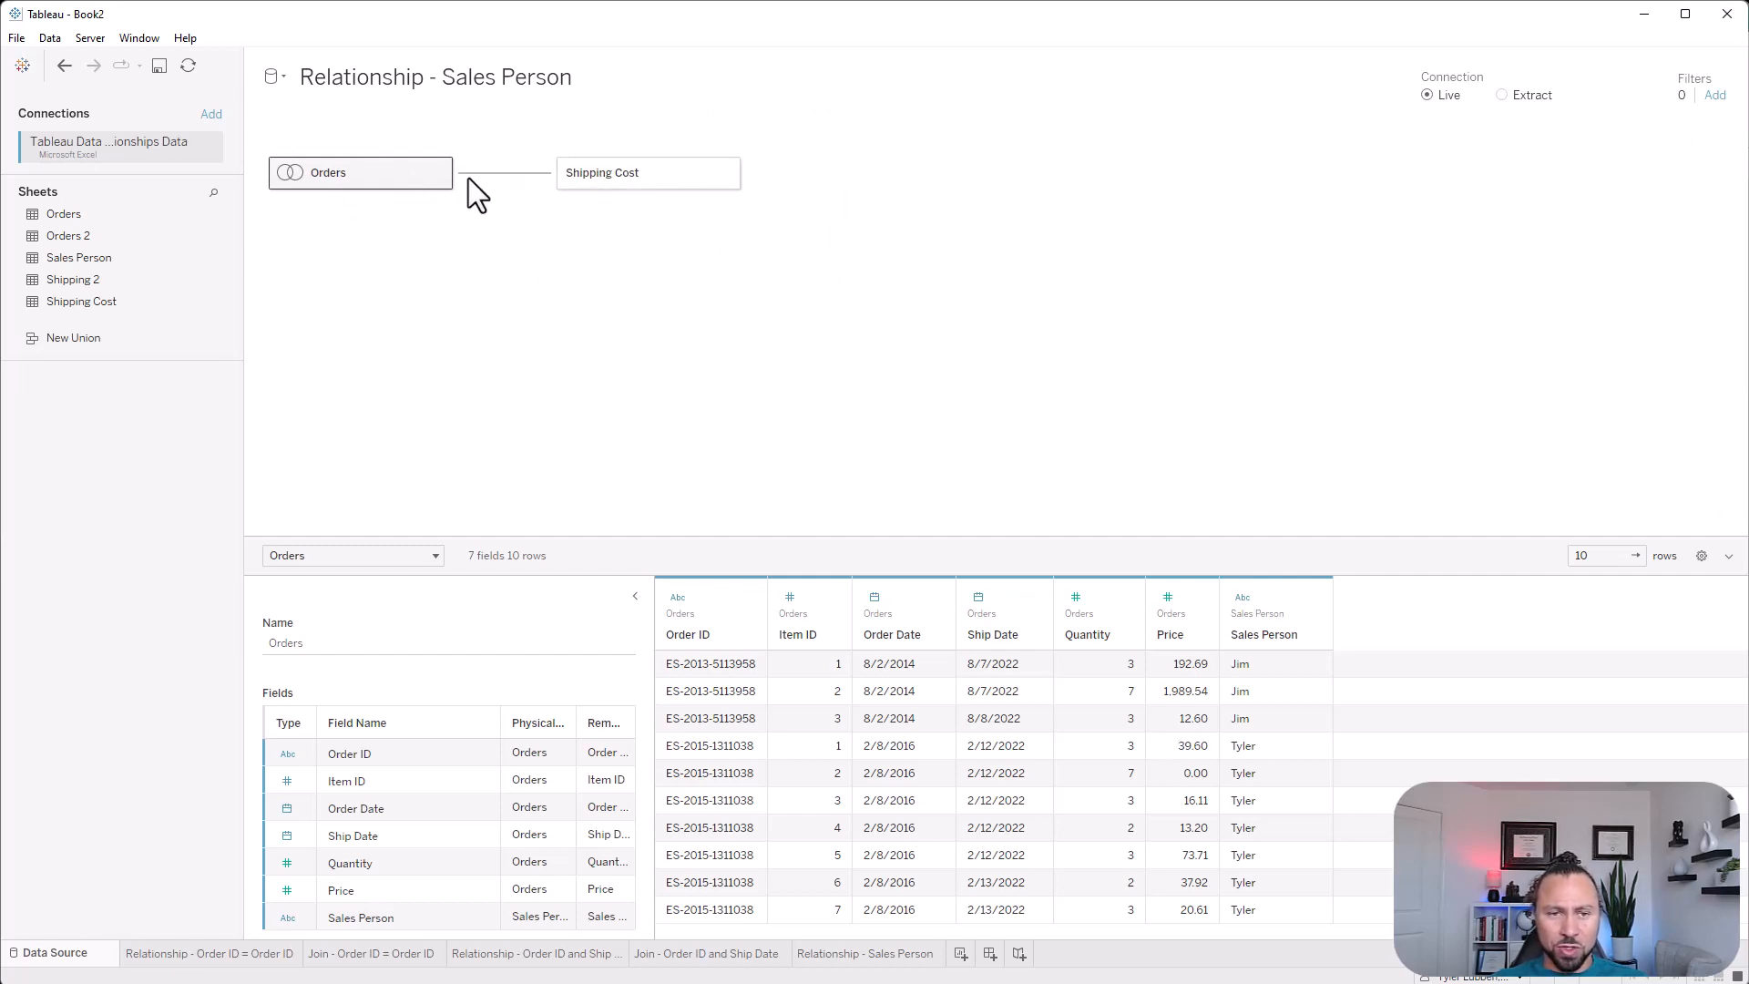
Relate the Sales Person sheet to the Orders logical table on Order ID = Order ID (Sales Person1)
drag(172, 258, 625, 330)
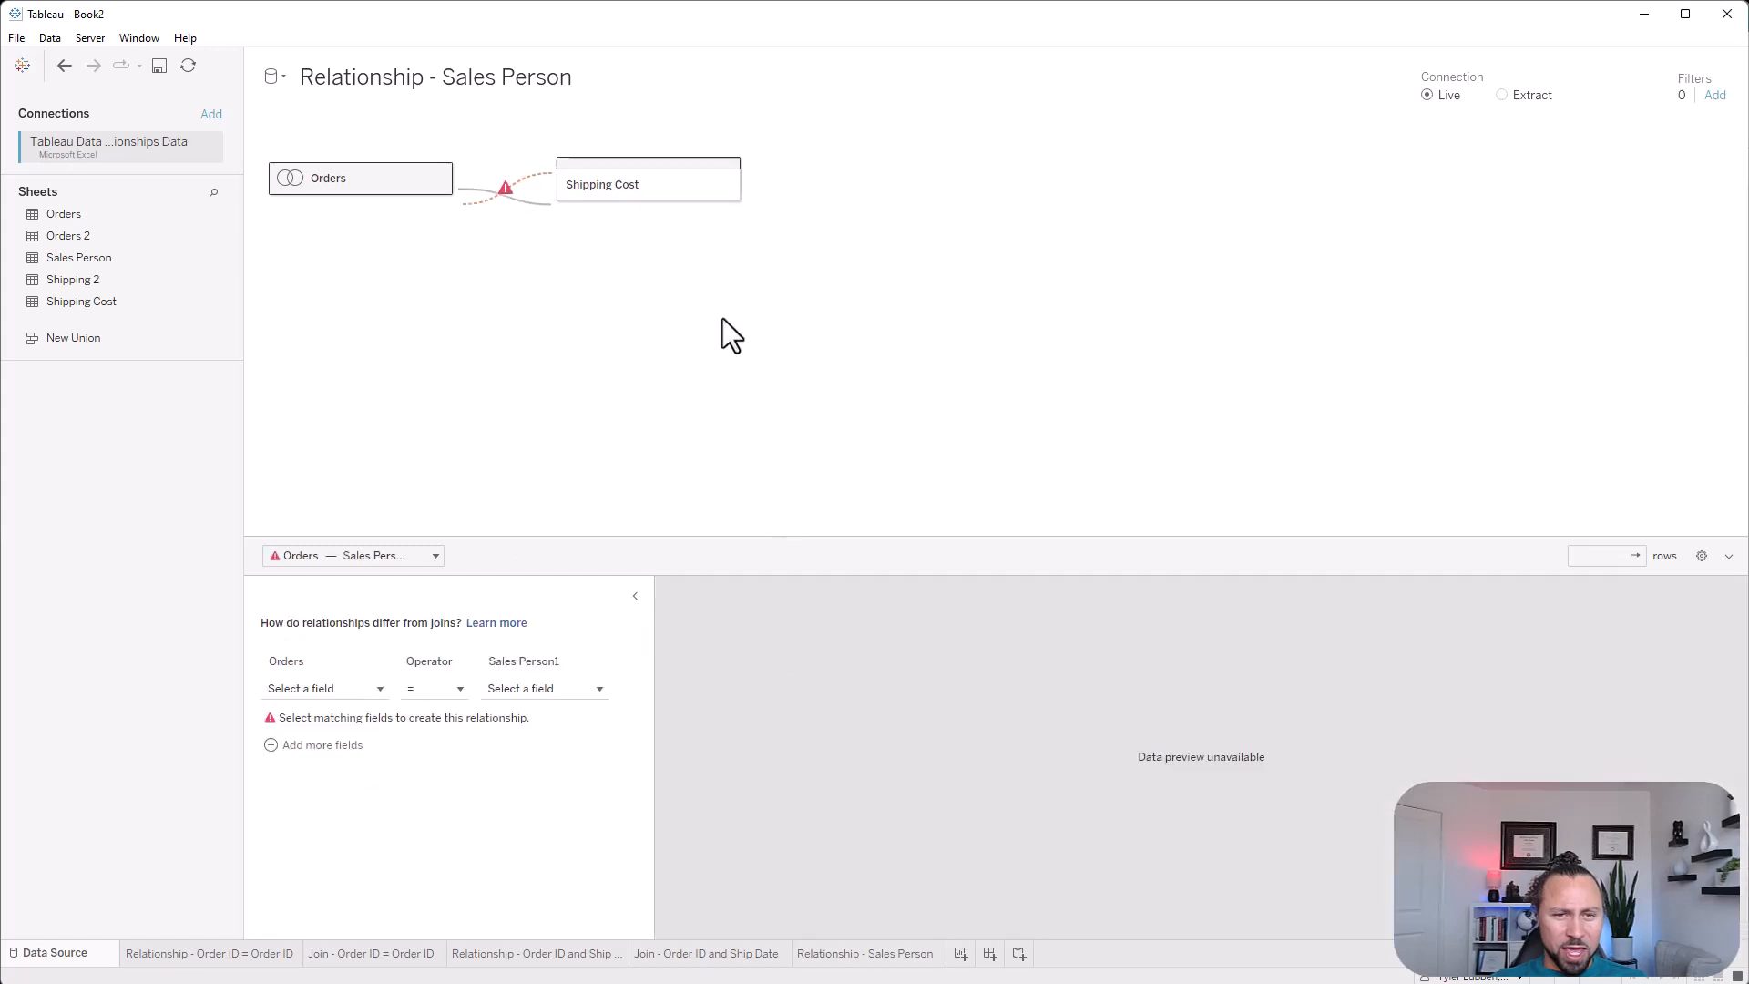
click(343, 693)
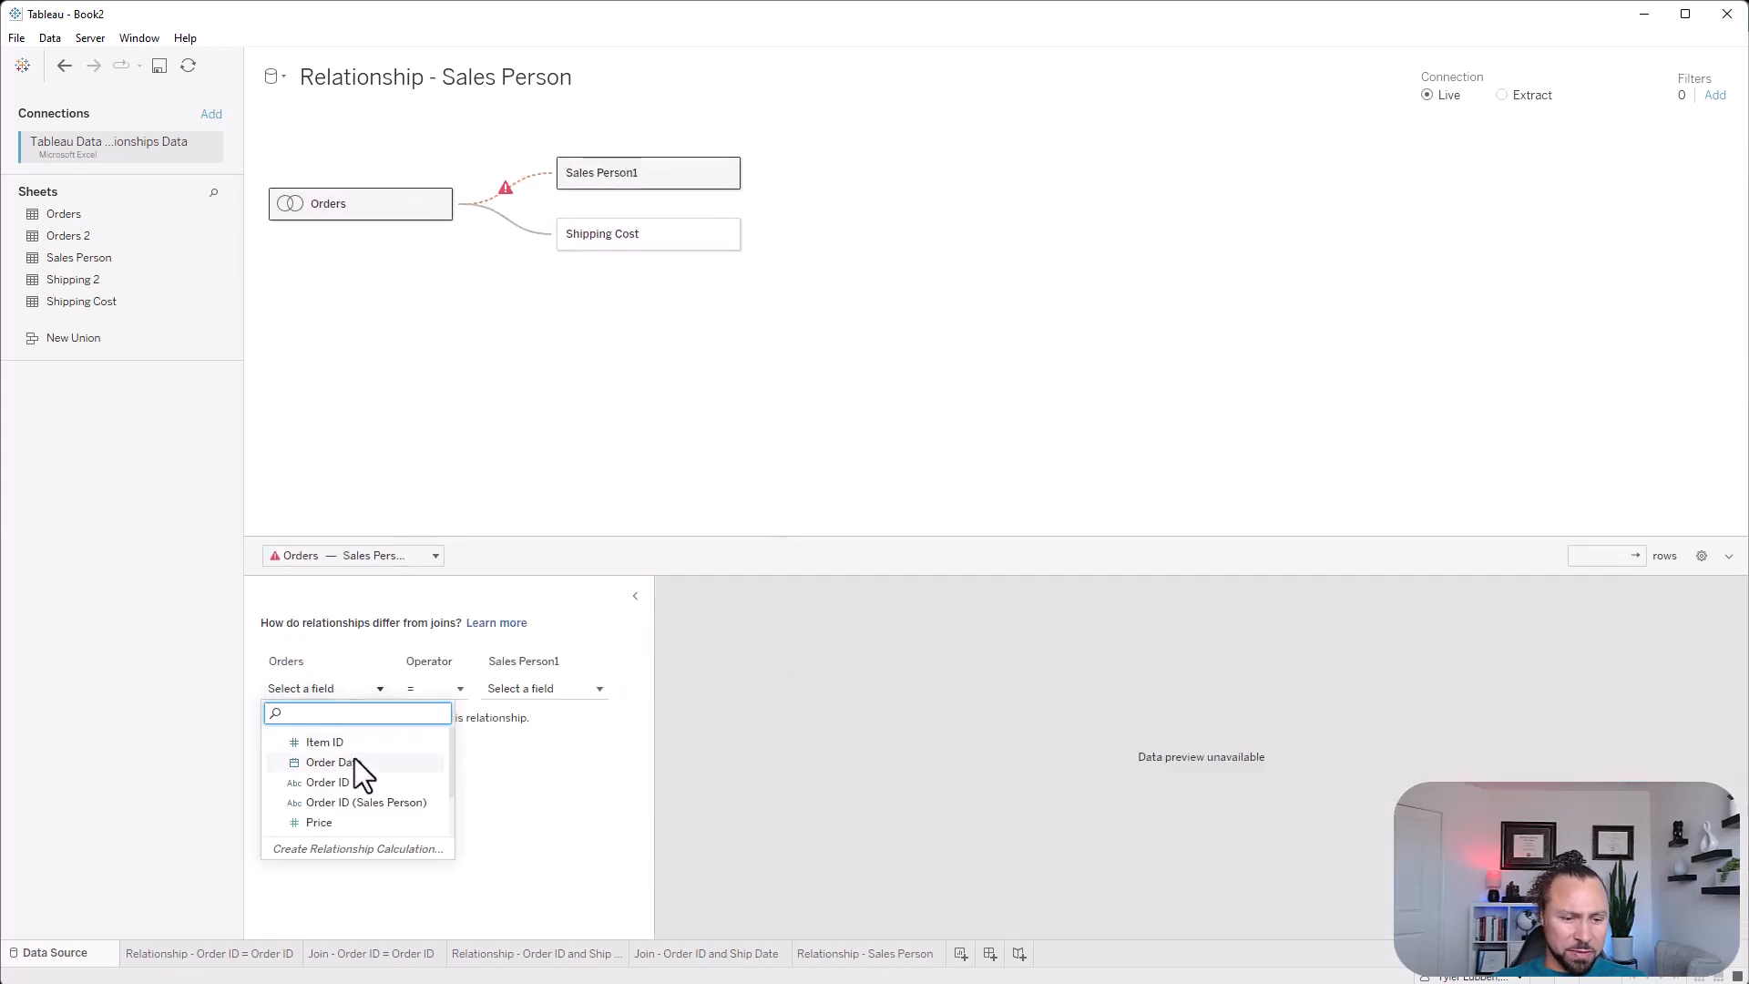
click(352, 781)
click(543, 690)
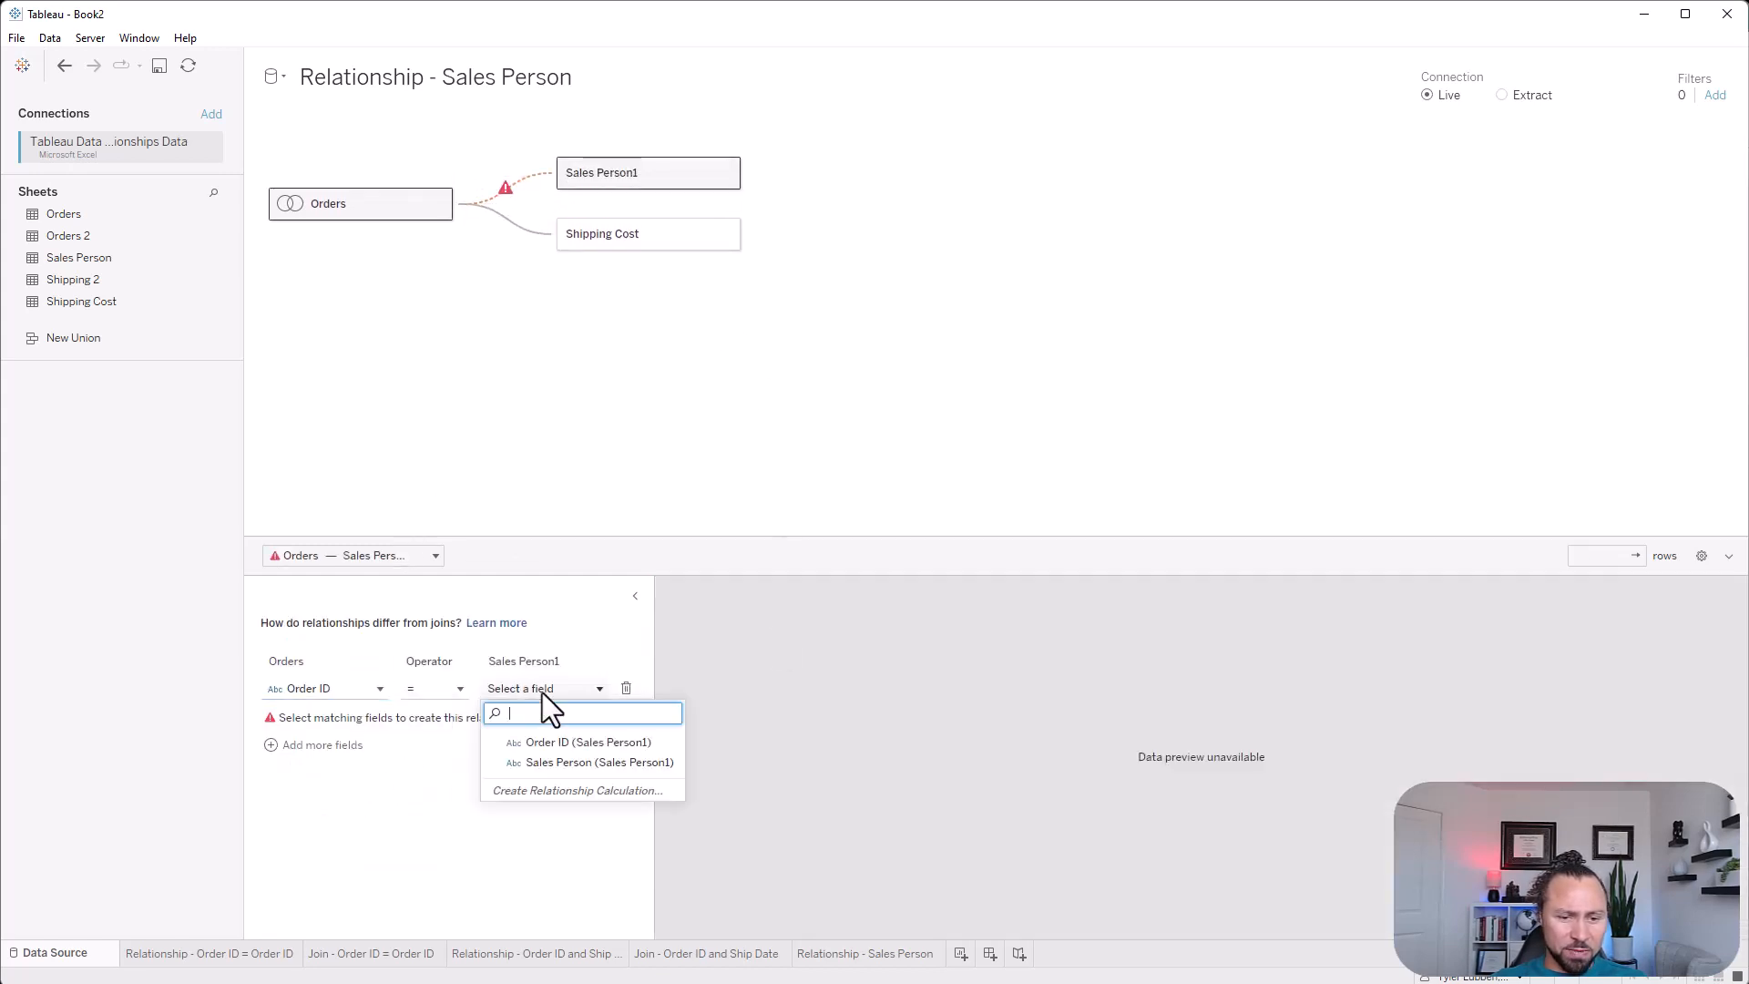
click(561, 742)
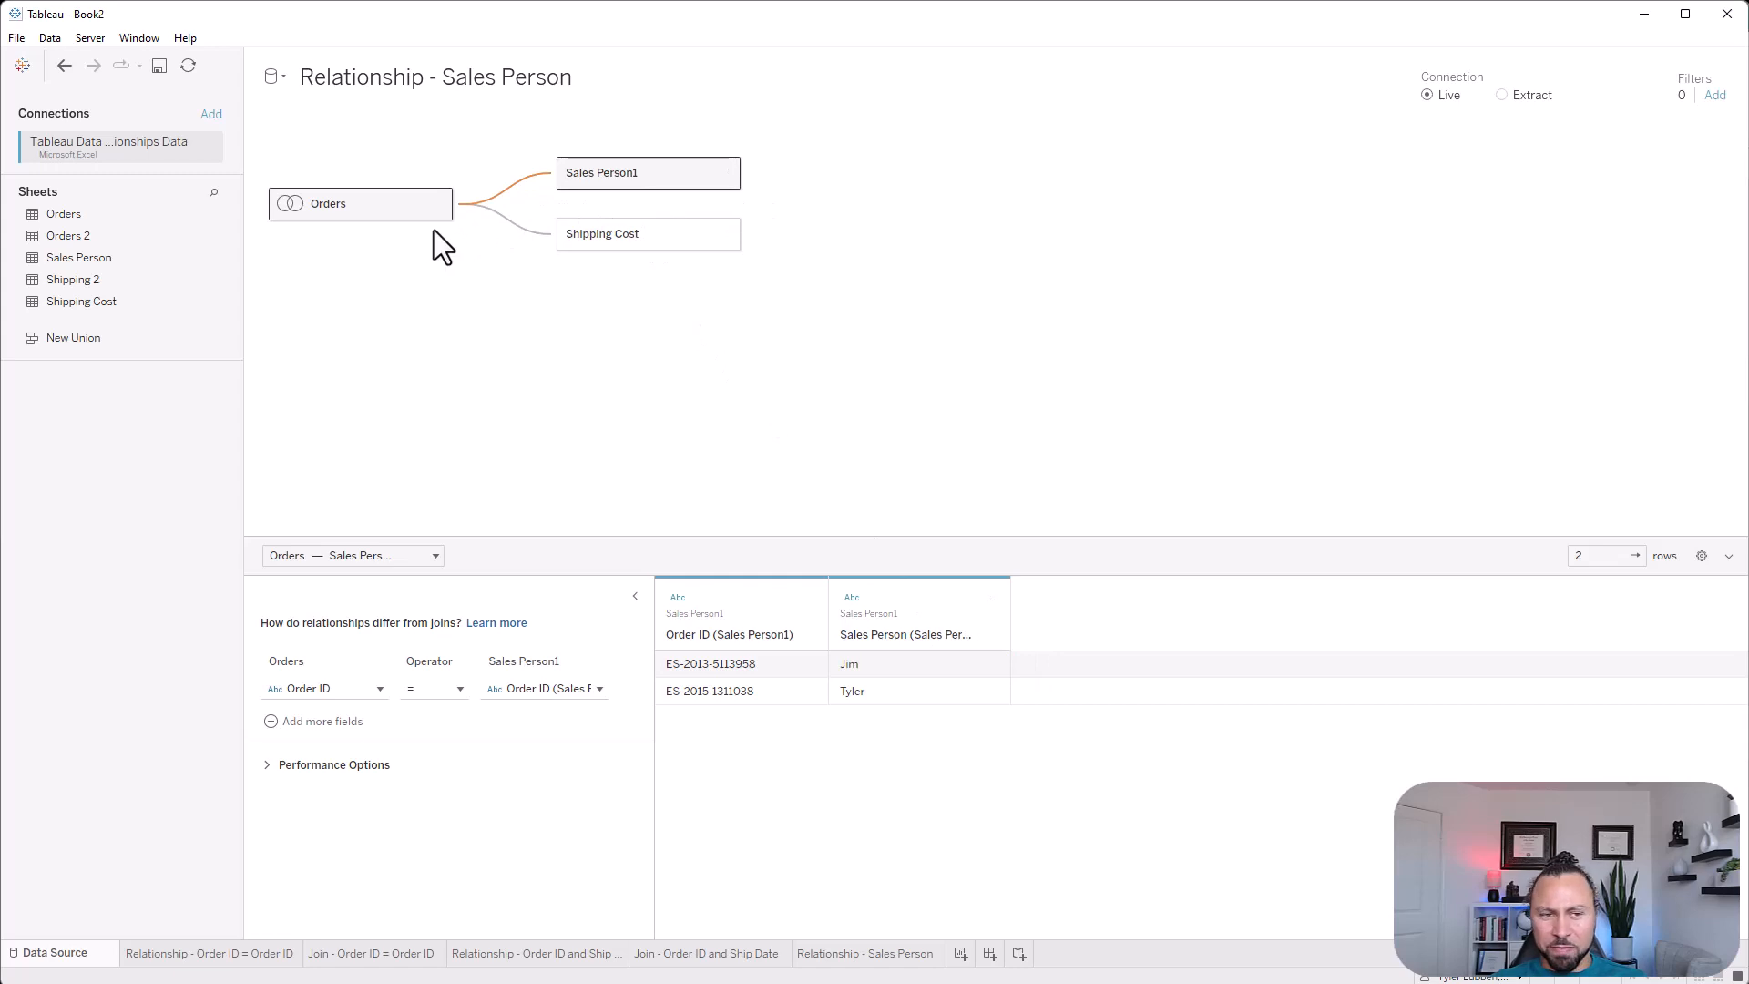
mouse_move(513, 225)
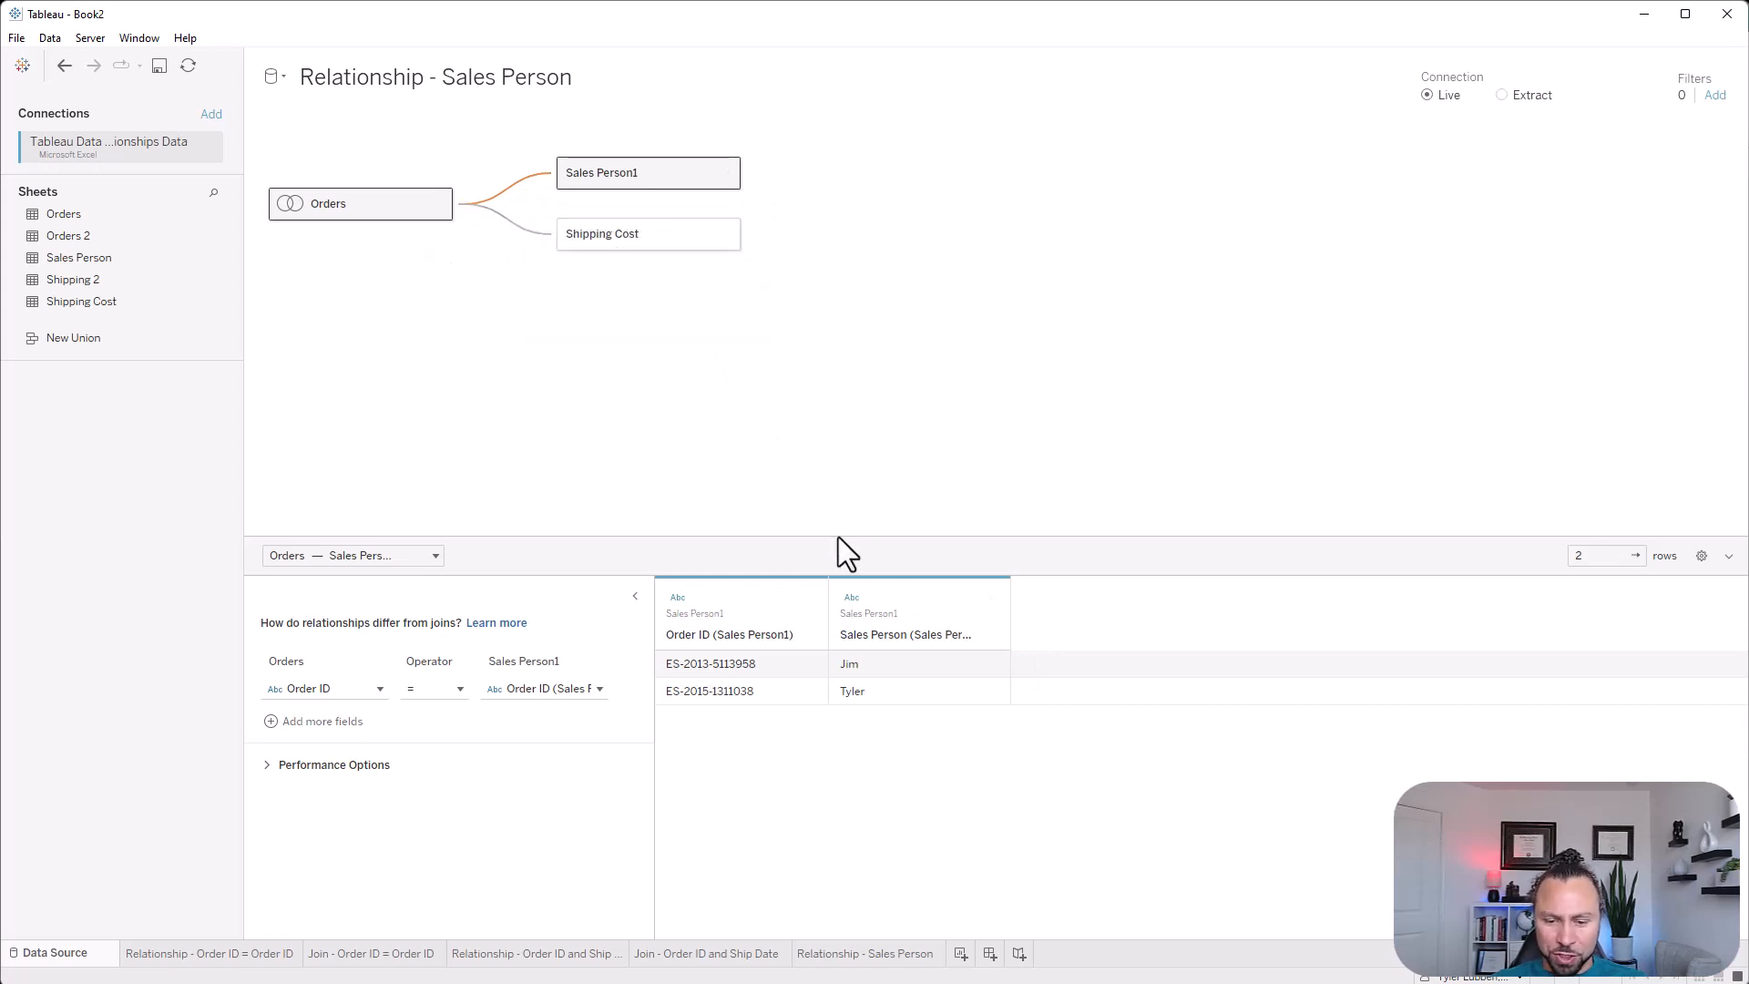
Add a blank worksheet, and on Relationship - Sales Person tabulate Price and Cost by Order ID and Sales Person from the Orders table
click(962, 955)
click(920, 955)
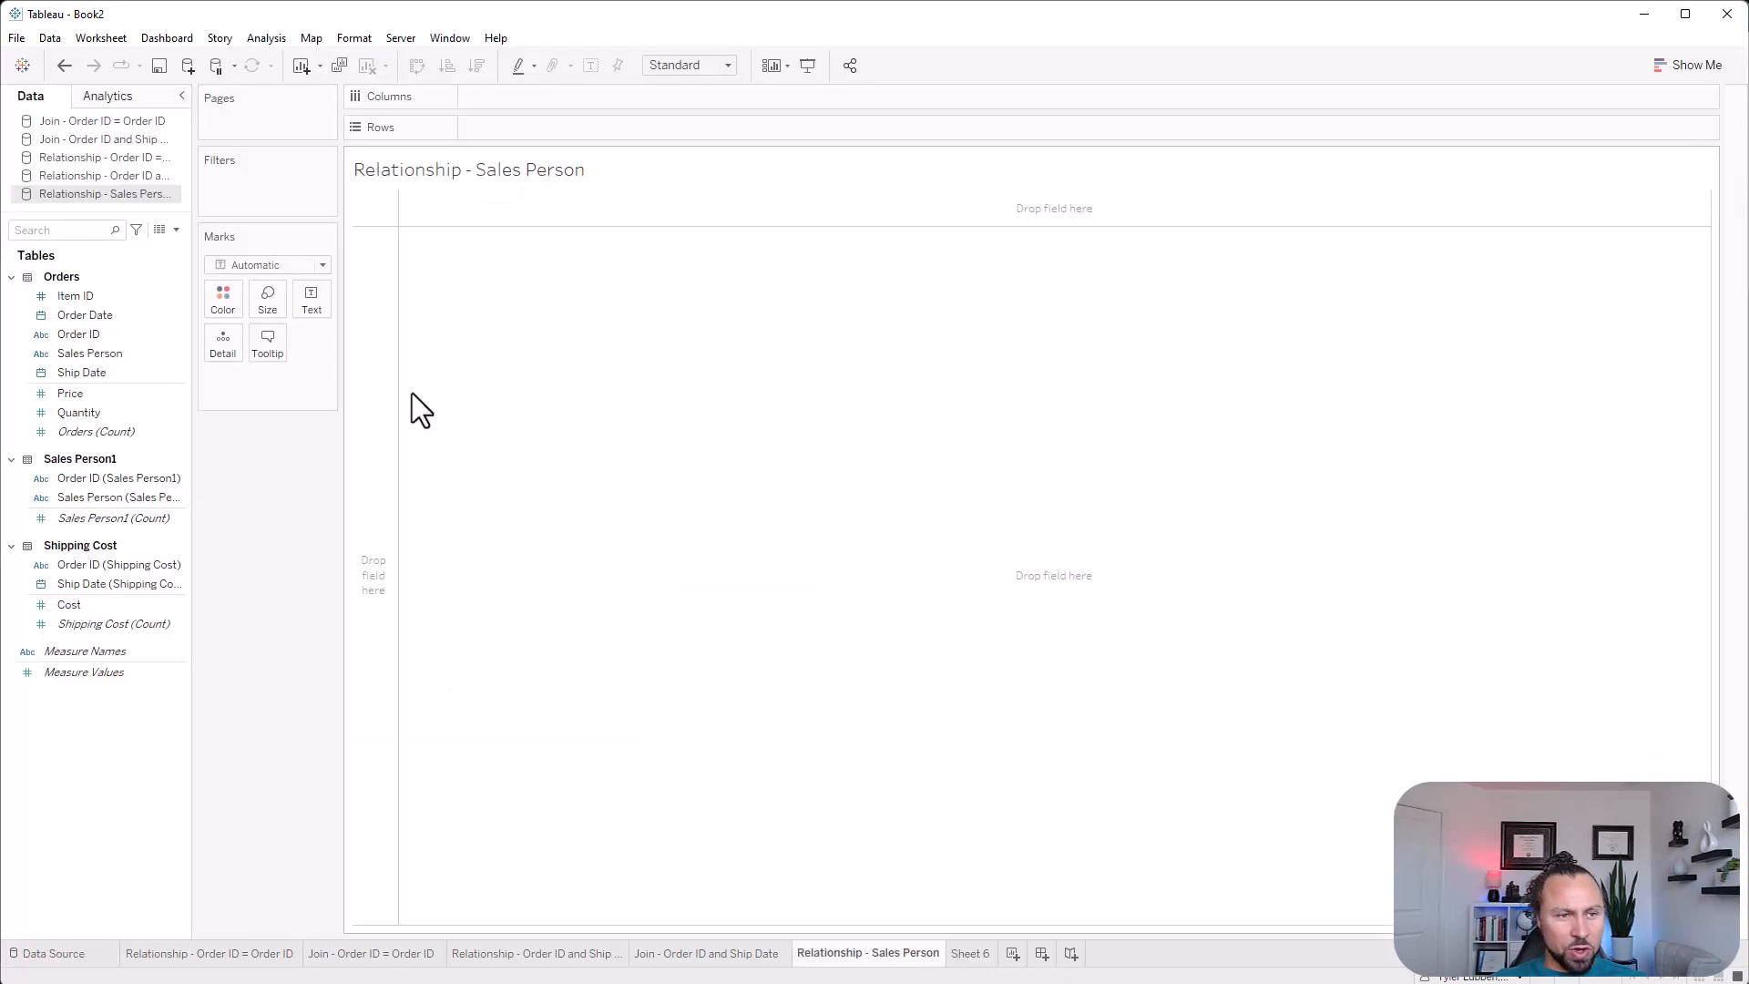
click(95, 331)
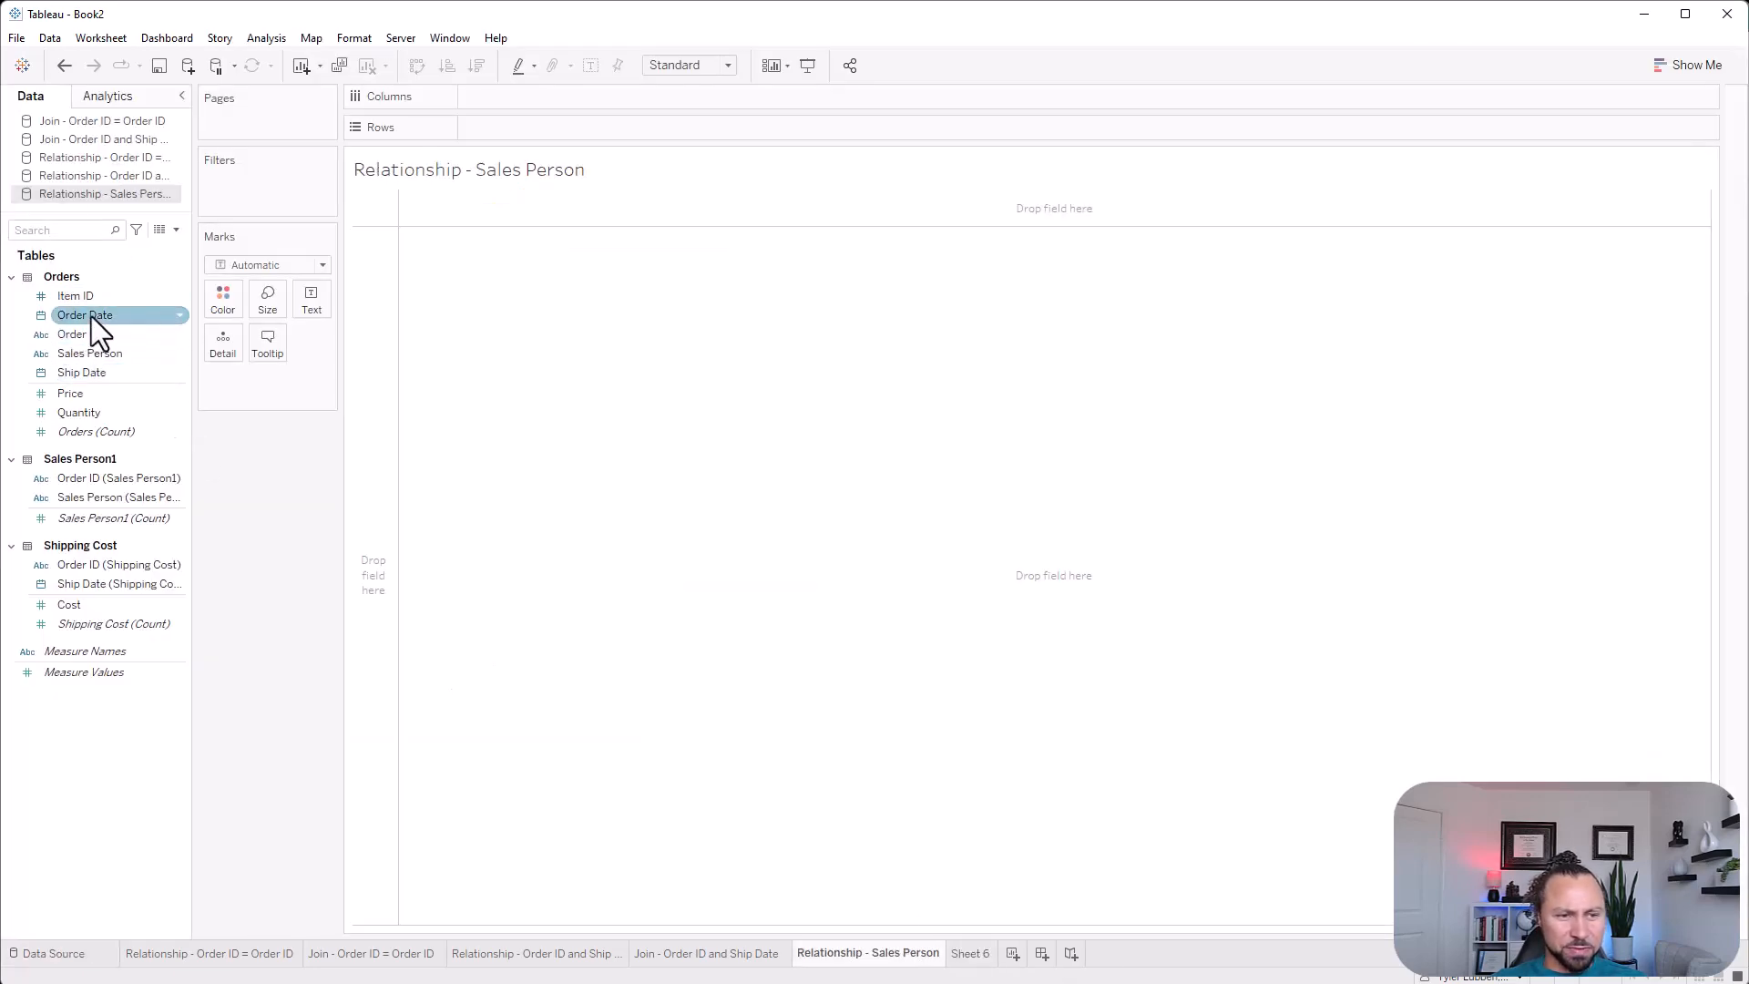
drag(101, 341, 560, 134)
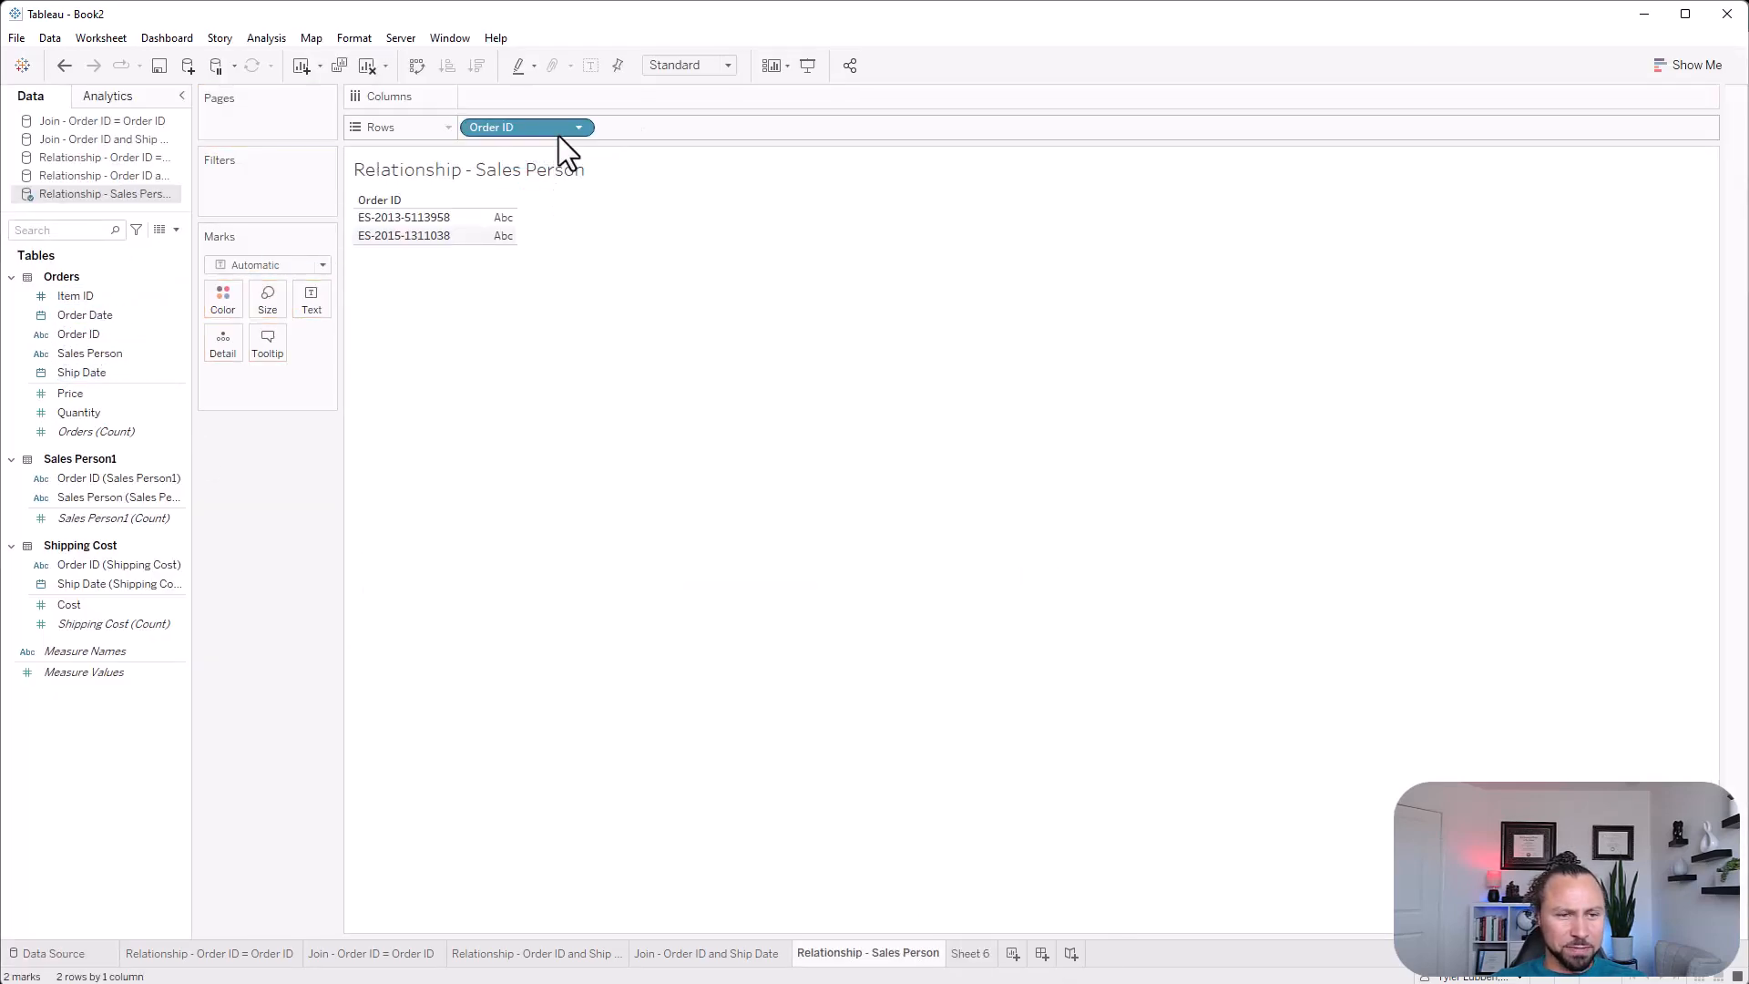
drag(91, 353, 692, 132)
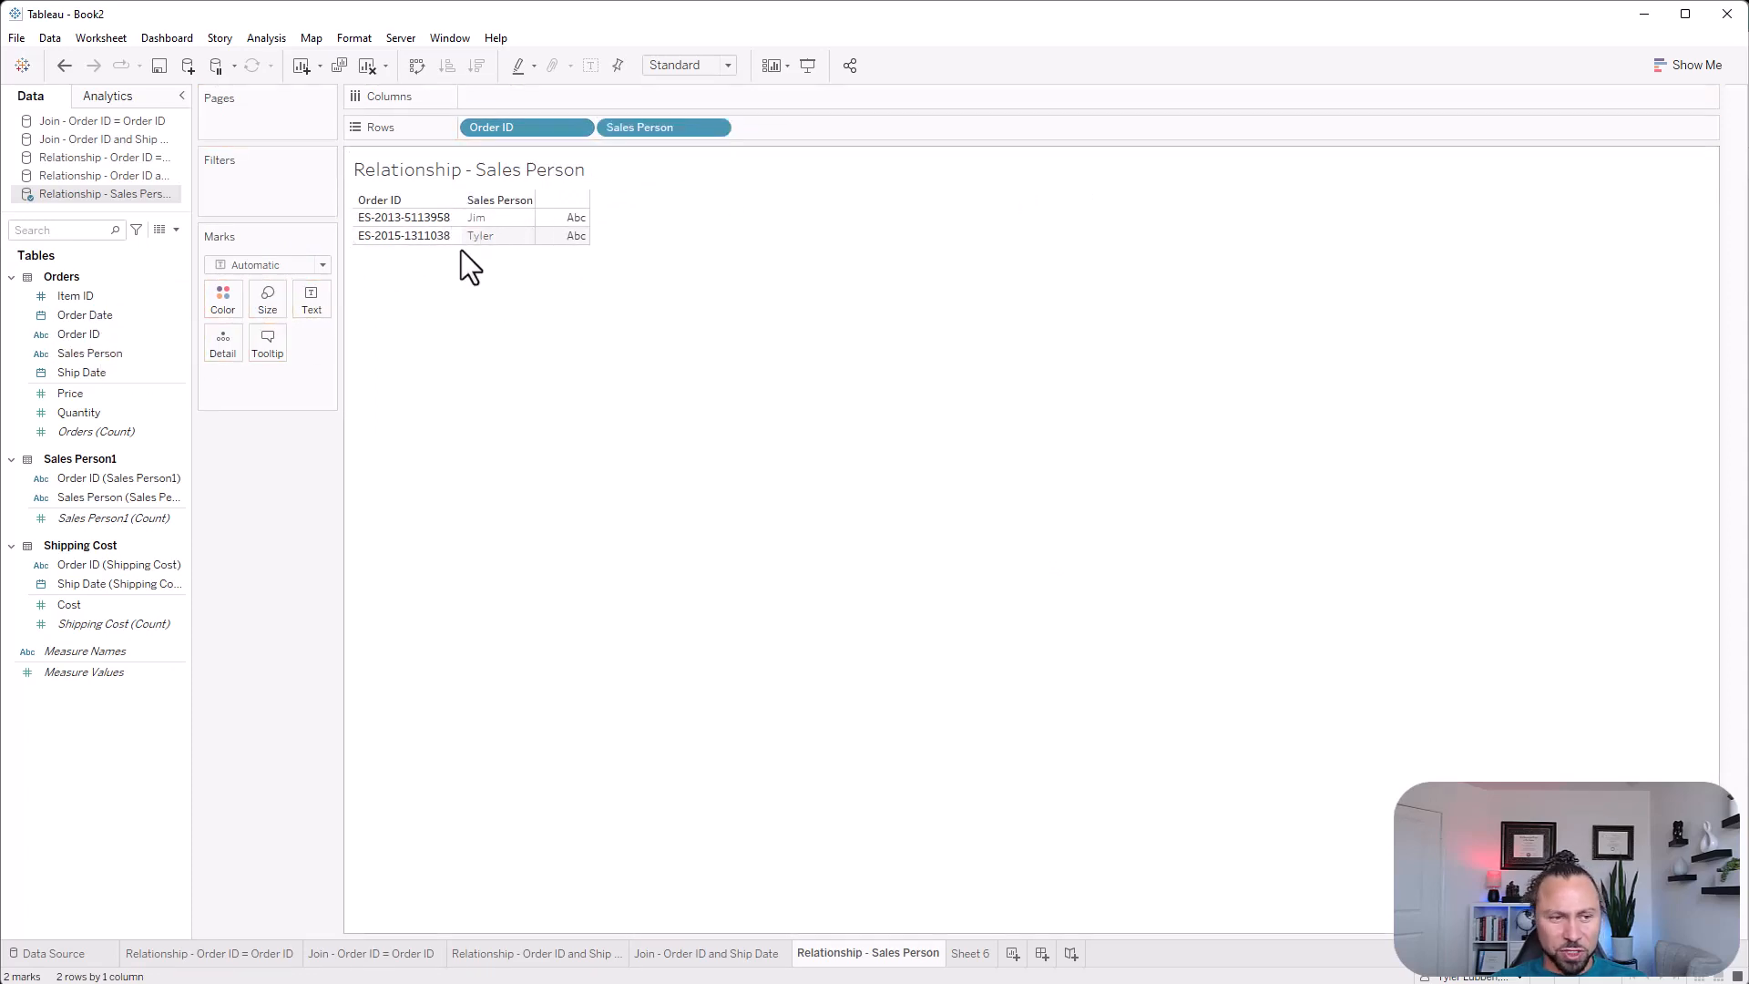
drag(64, 393, 578, 226)
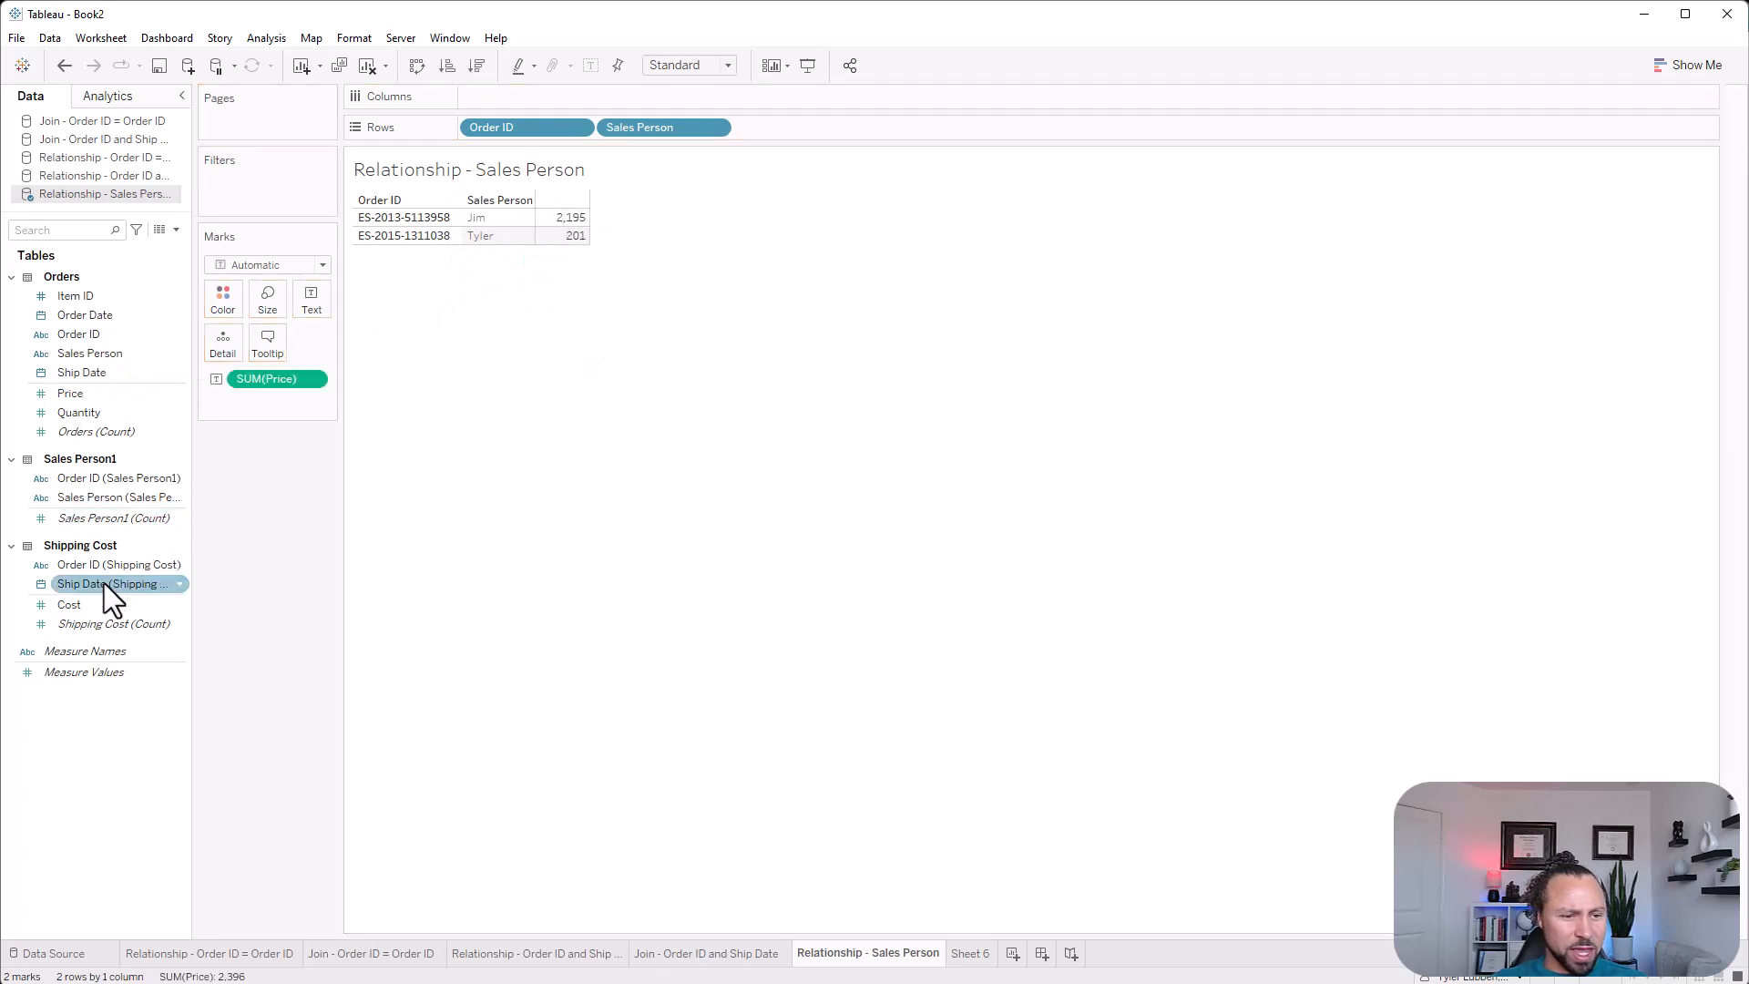
drag(104, 583, 557, 227)
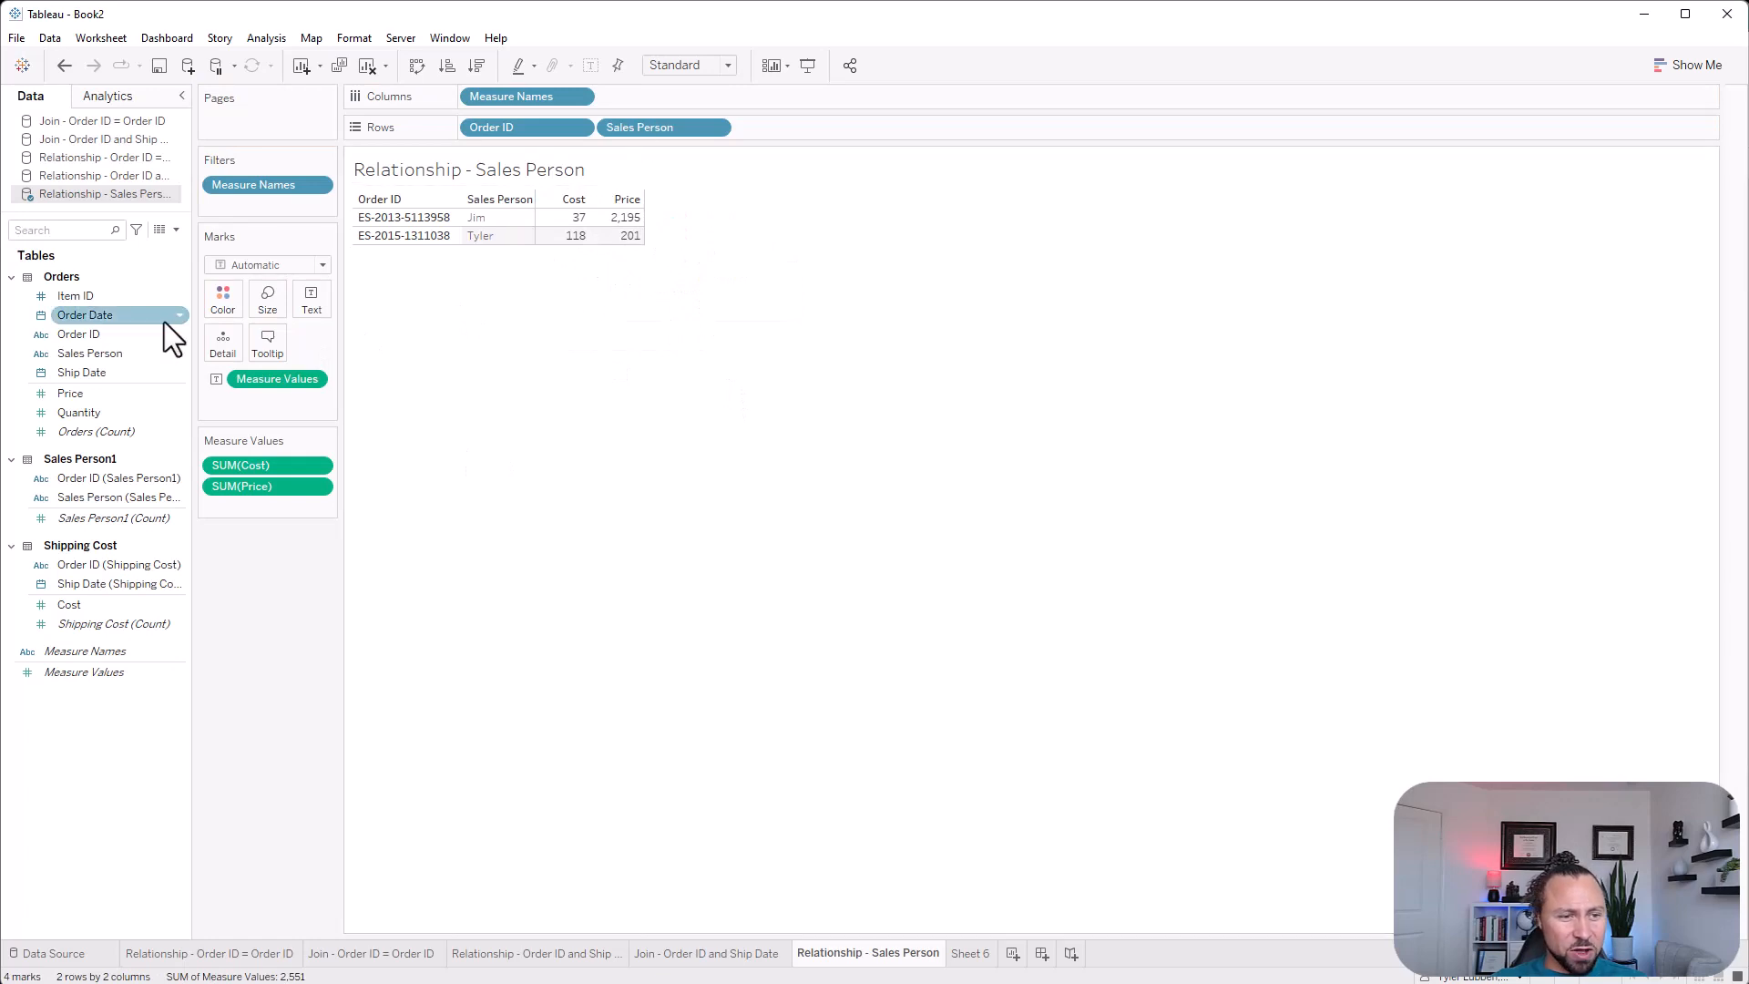
Replace the Sales Person row field from Orders with the Sales Person field from the related Sales Person1 table
click(96, 358)
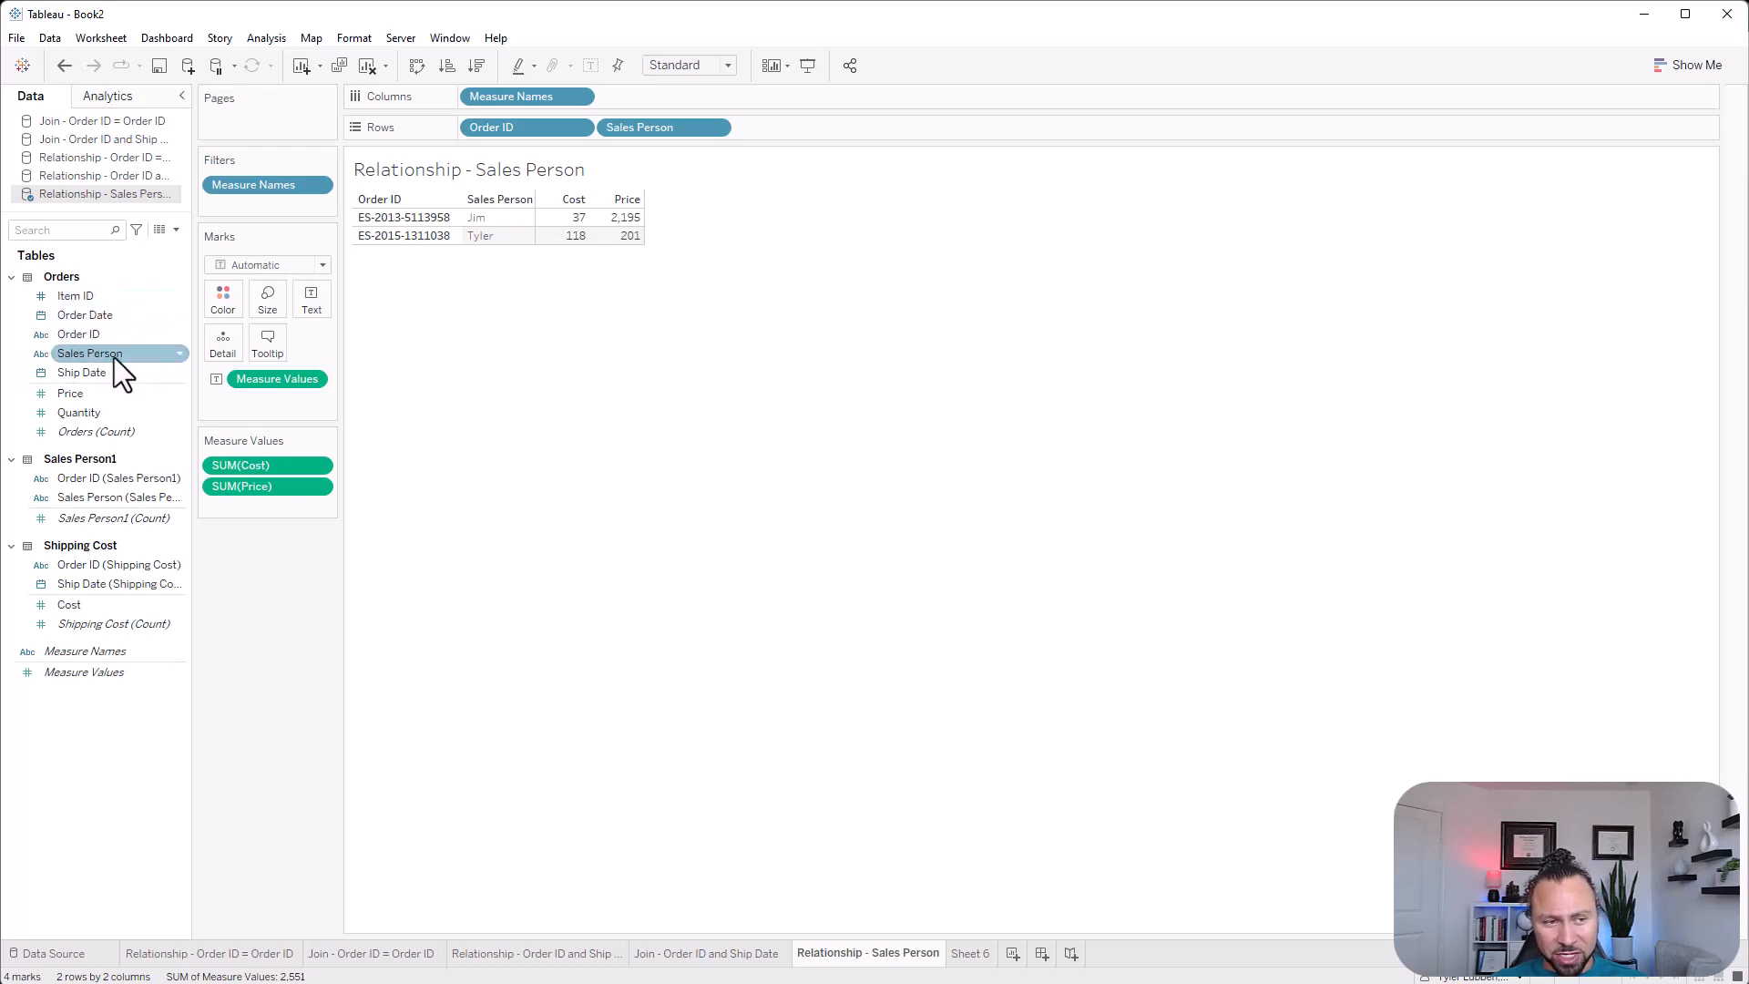
click(173, 499)
click(131, 521)
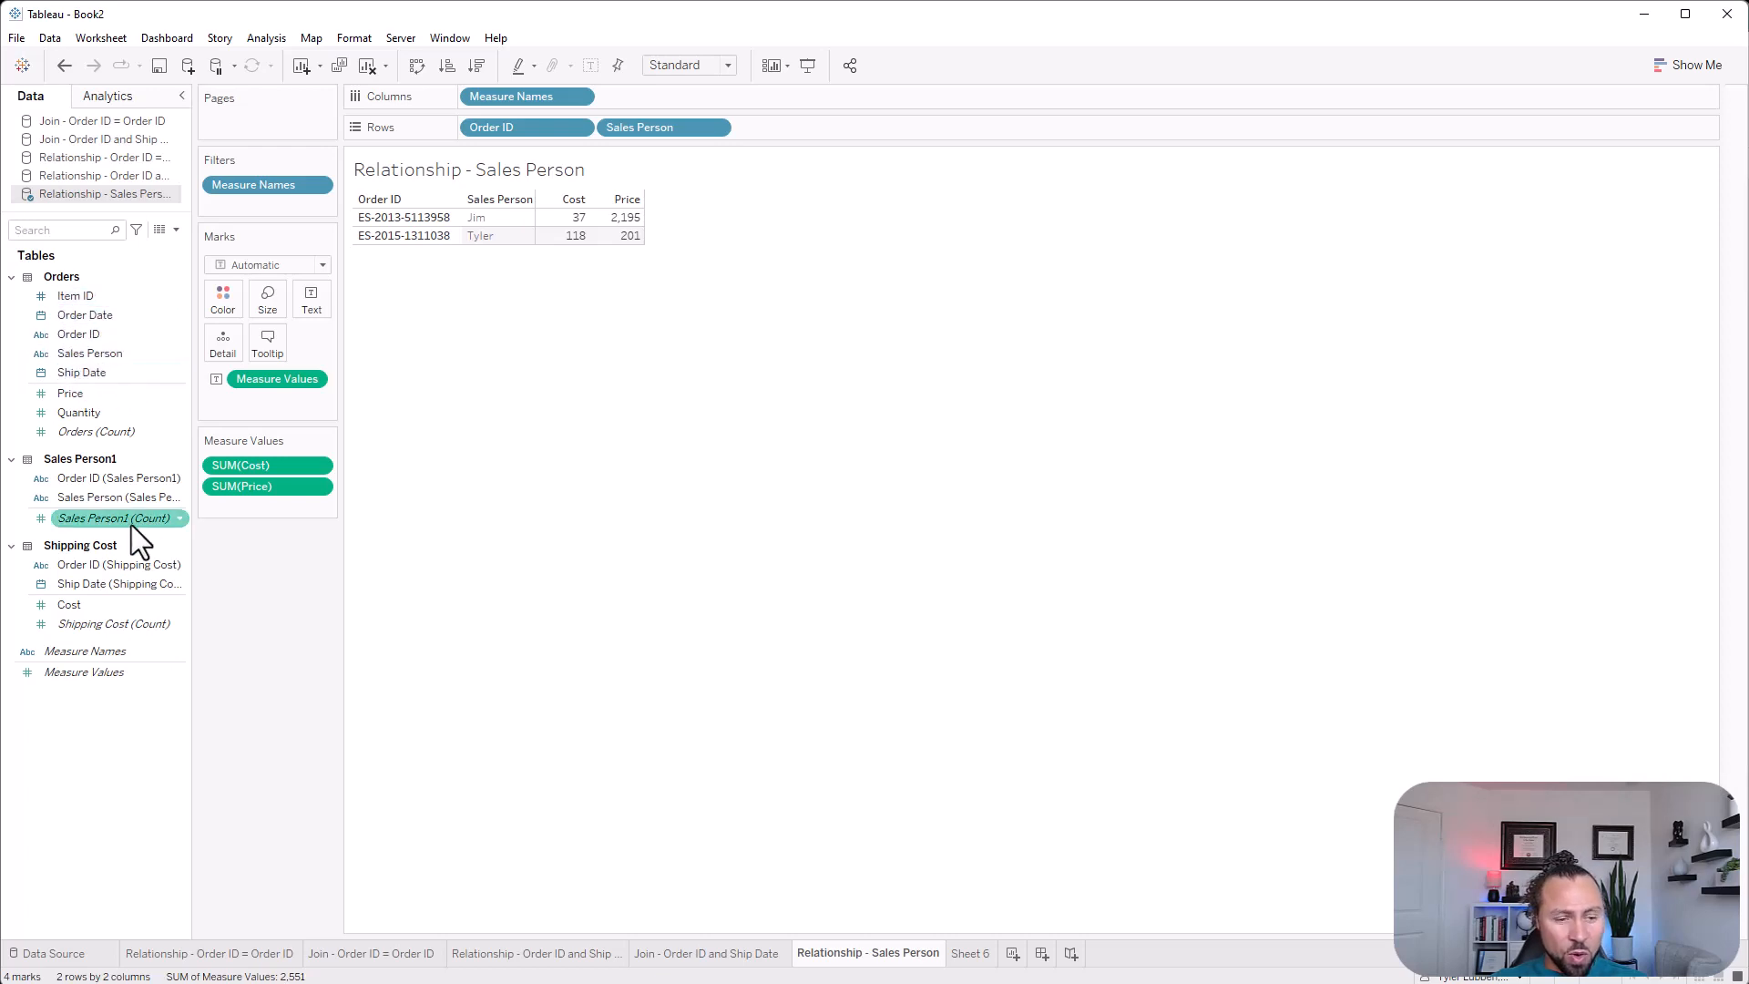
click(90, 500)
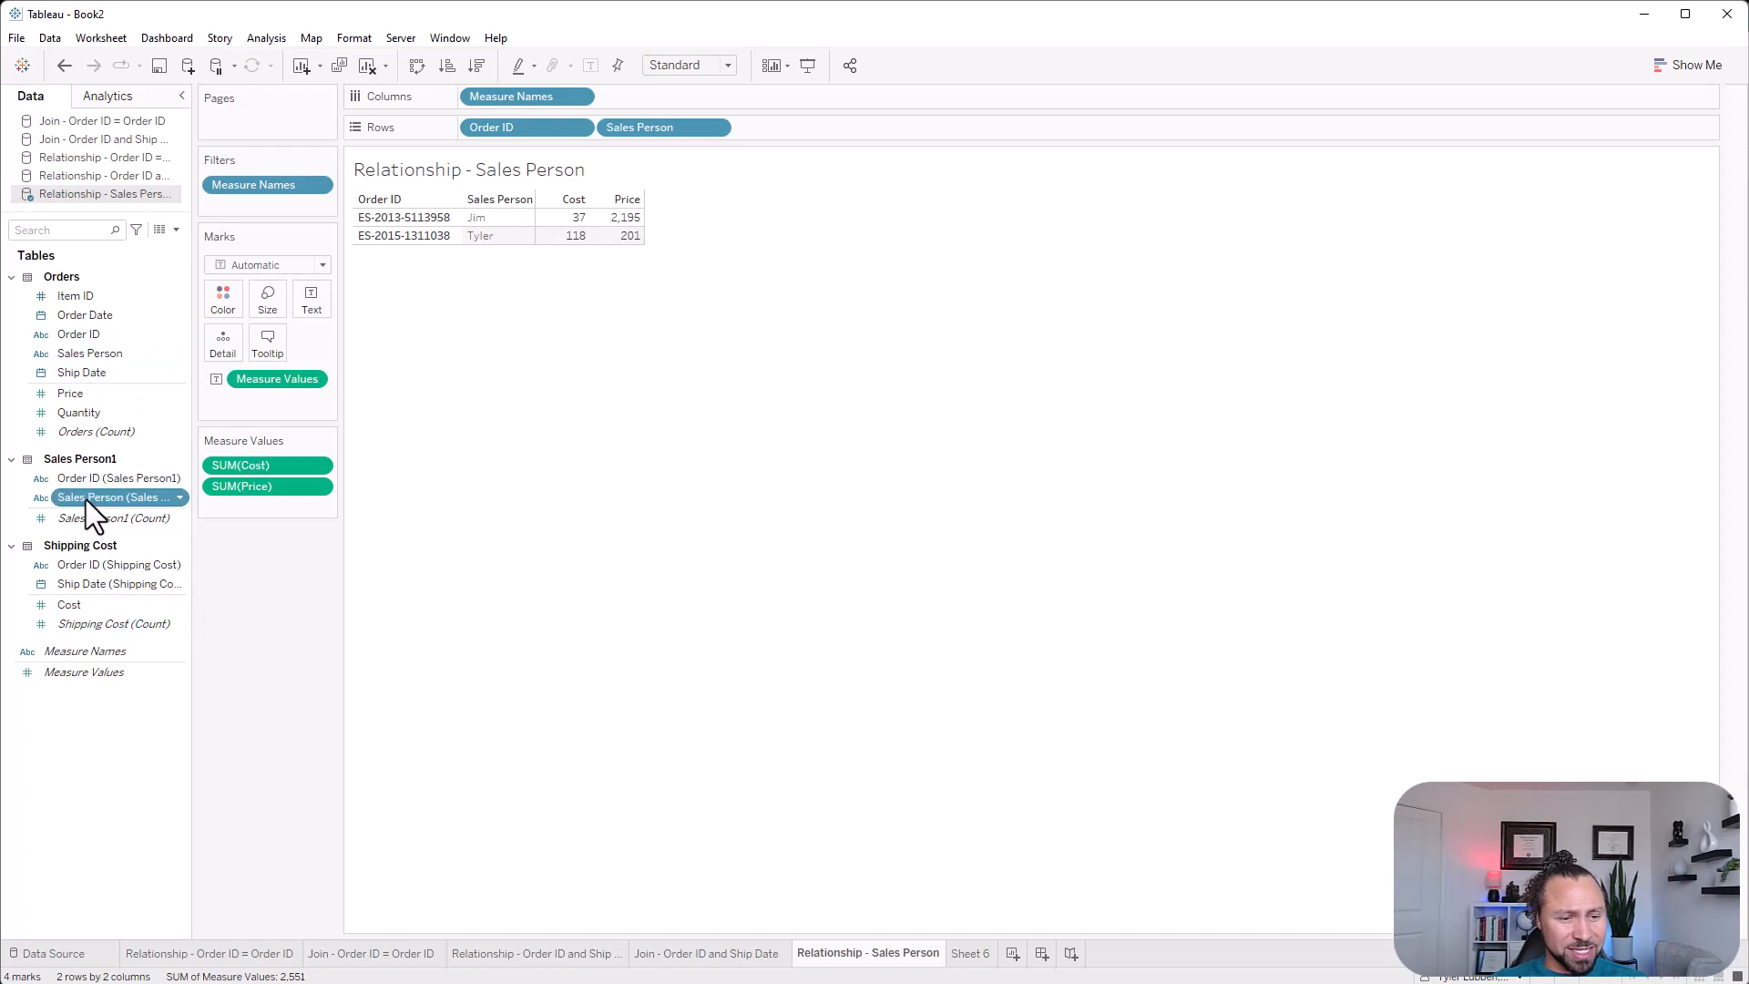
drag(86, 500, 654, 129)
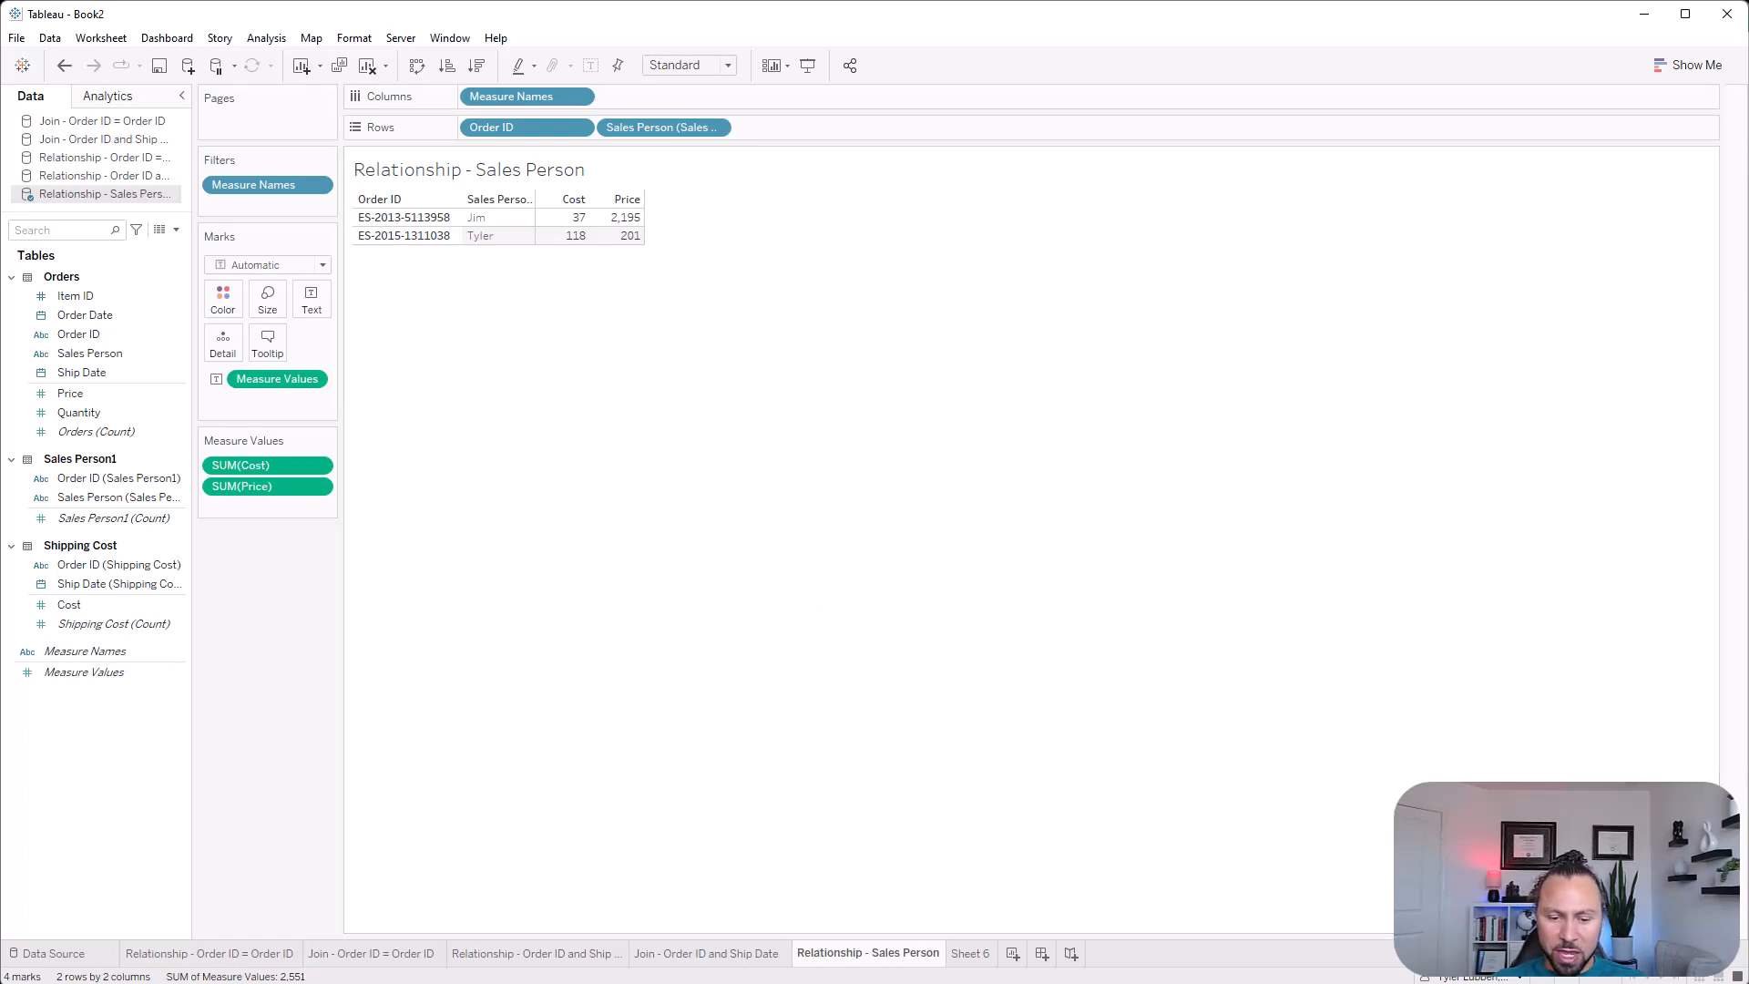
Switch to the Excel source workbook and compare the data in the Orders 2 and Shipping 2 sheets
key(alt+Tab)
click(377, 954)
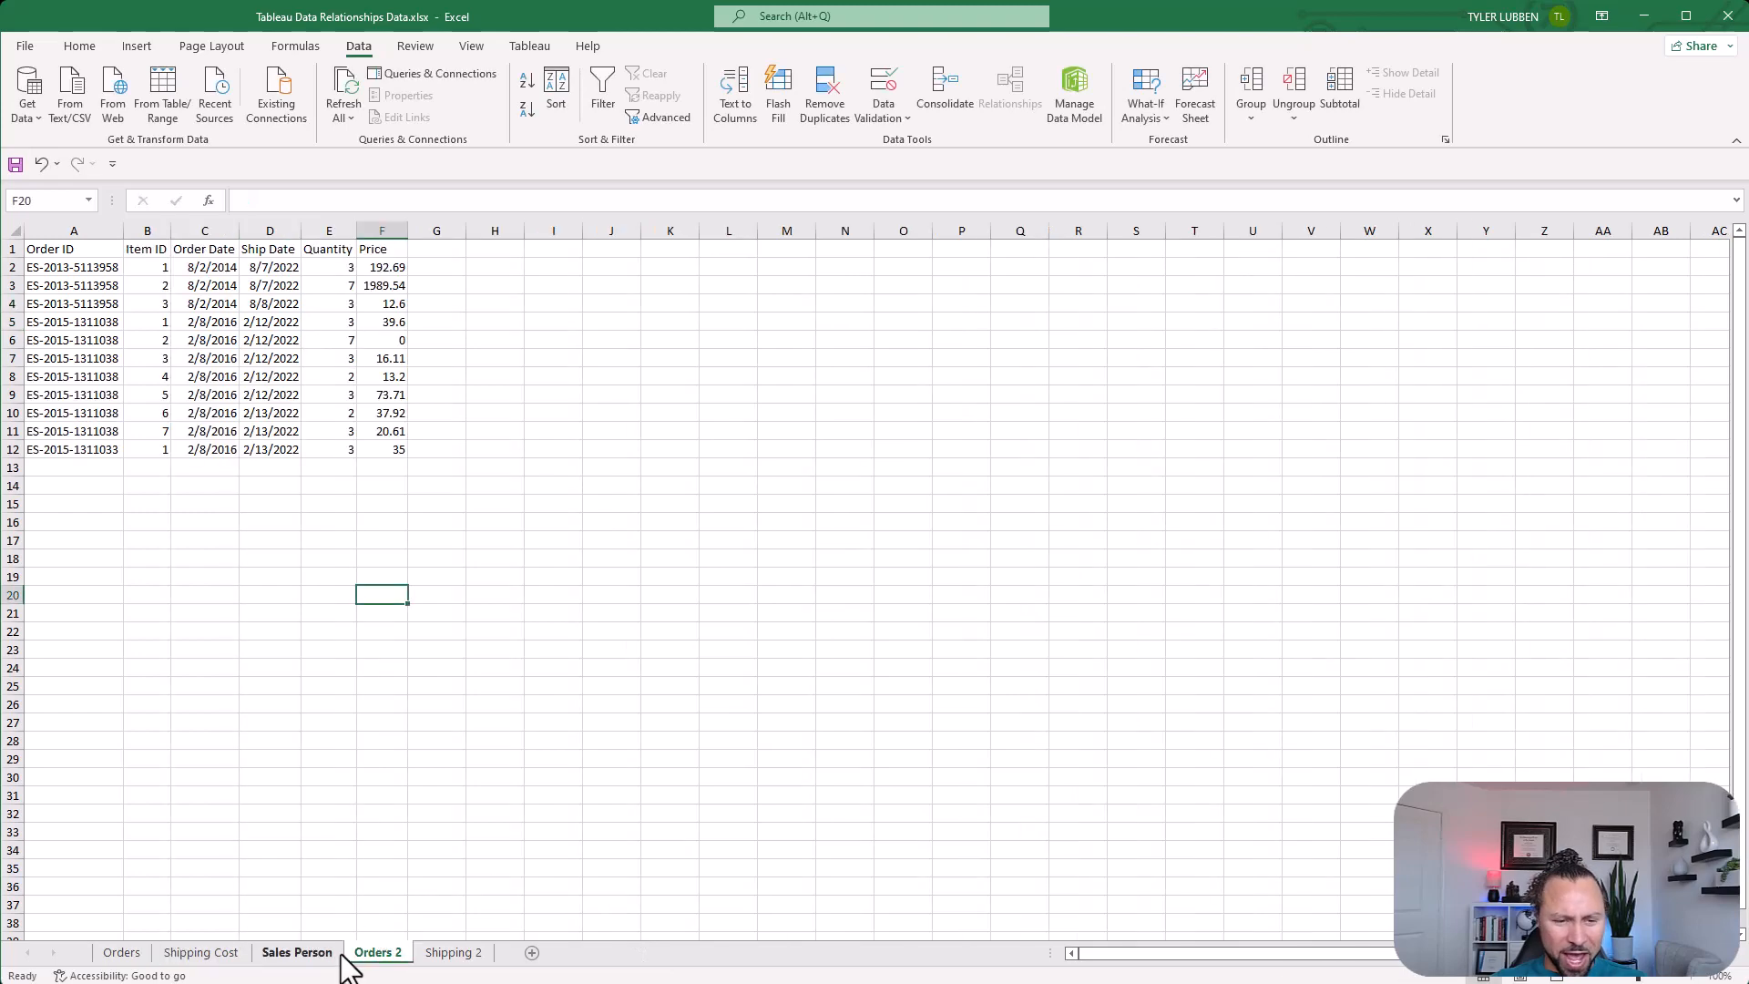
drag(435, 741, 436, 724)
click(441, 954)
click(383, 953)
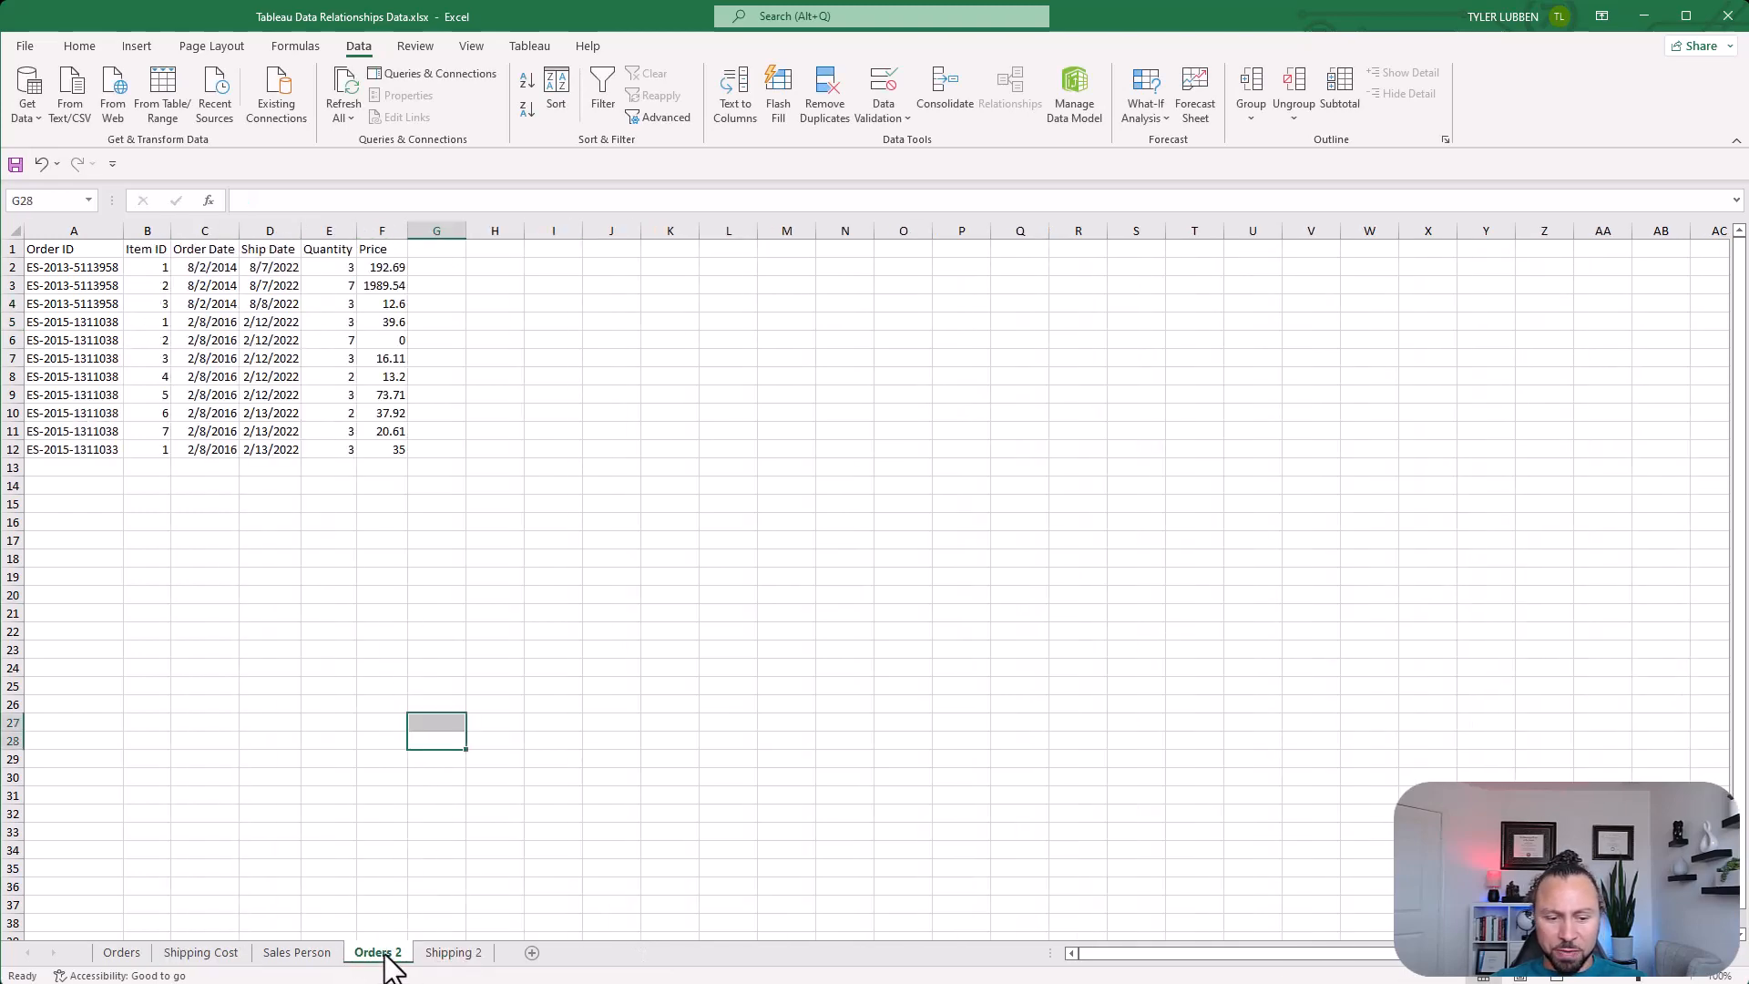
click(437, 954)
click(394, 954)
click(451, 953)
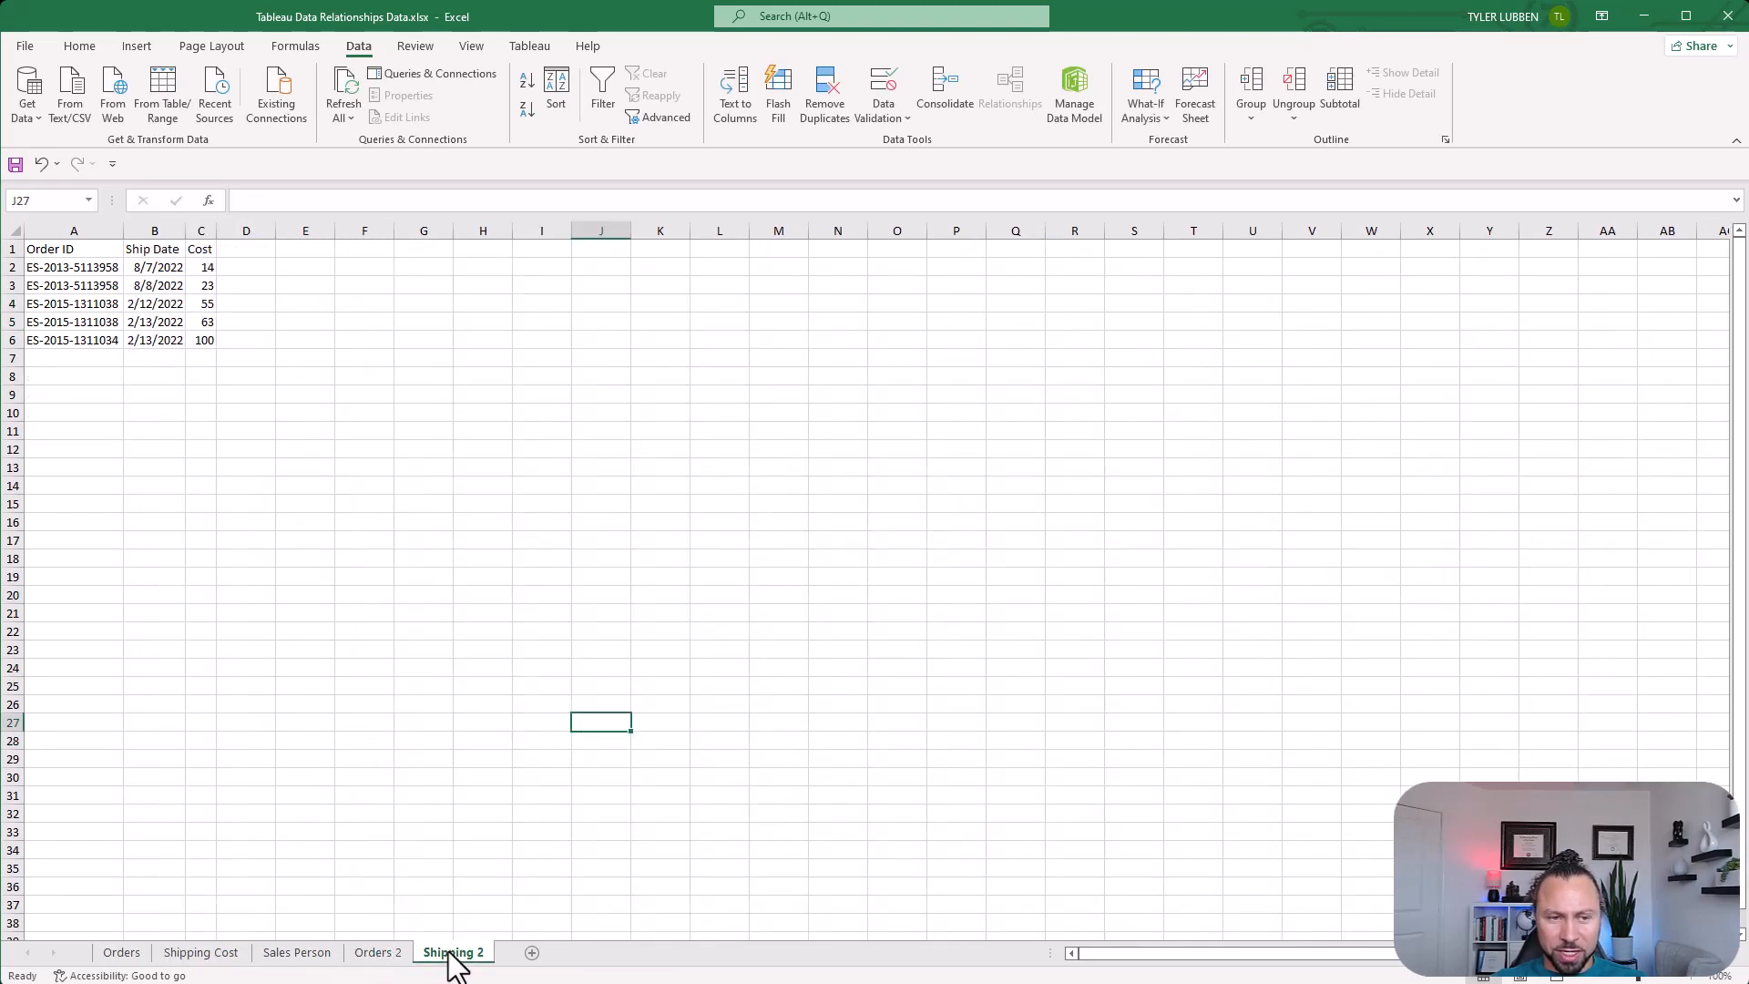
click(388, 953)
click(282, 559)
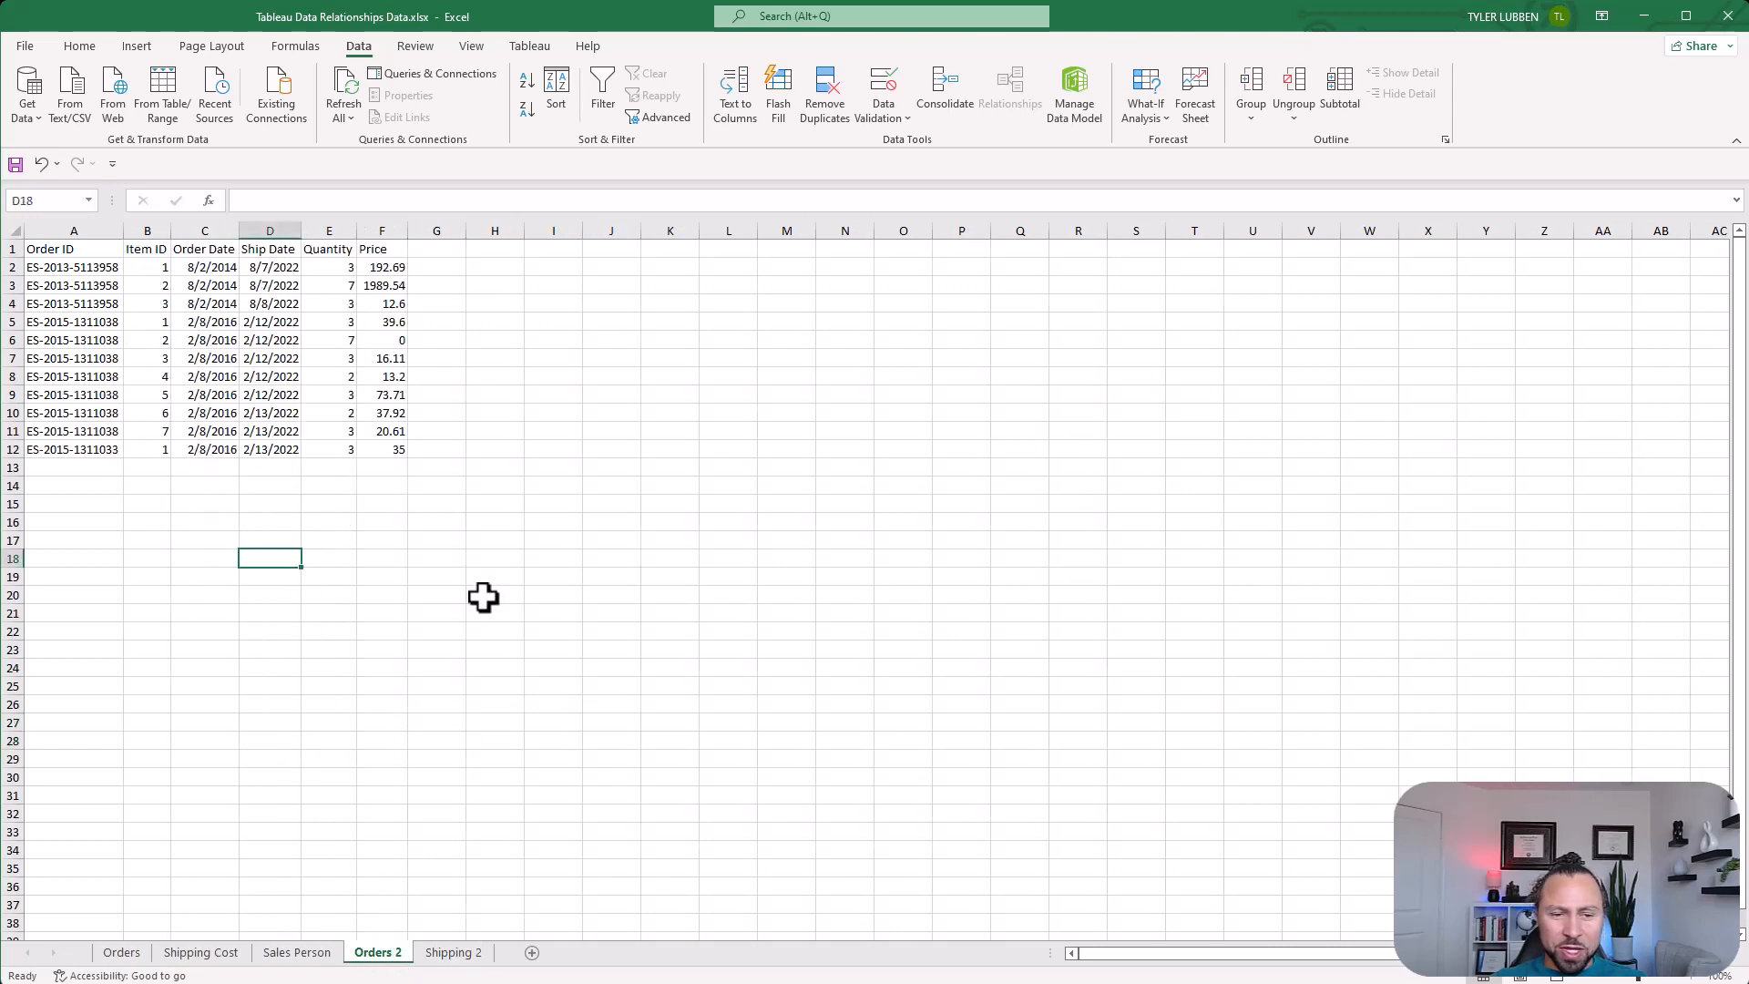
Compare the Order ID of the last row in Orders 2 with that of the last row in Shipping 2
click(9, 449)
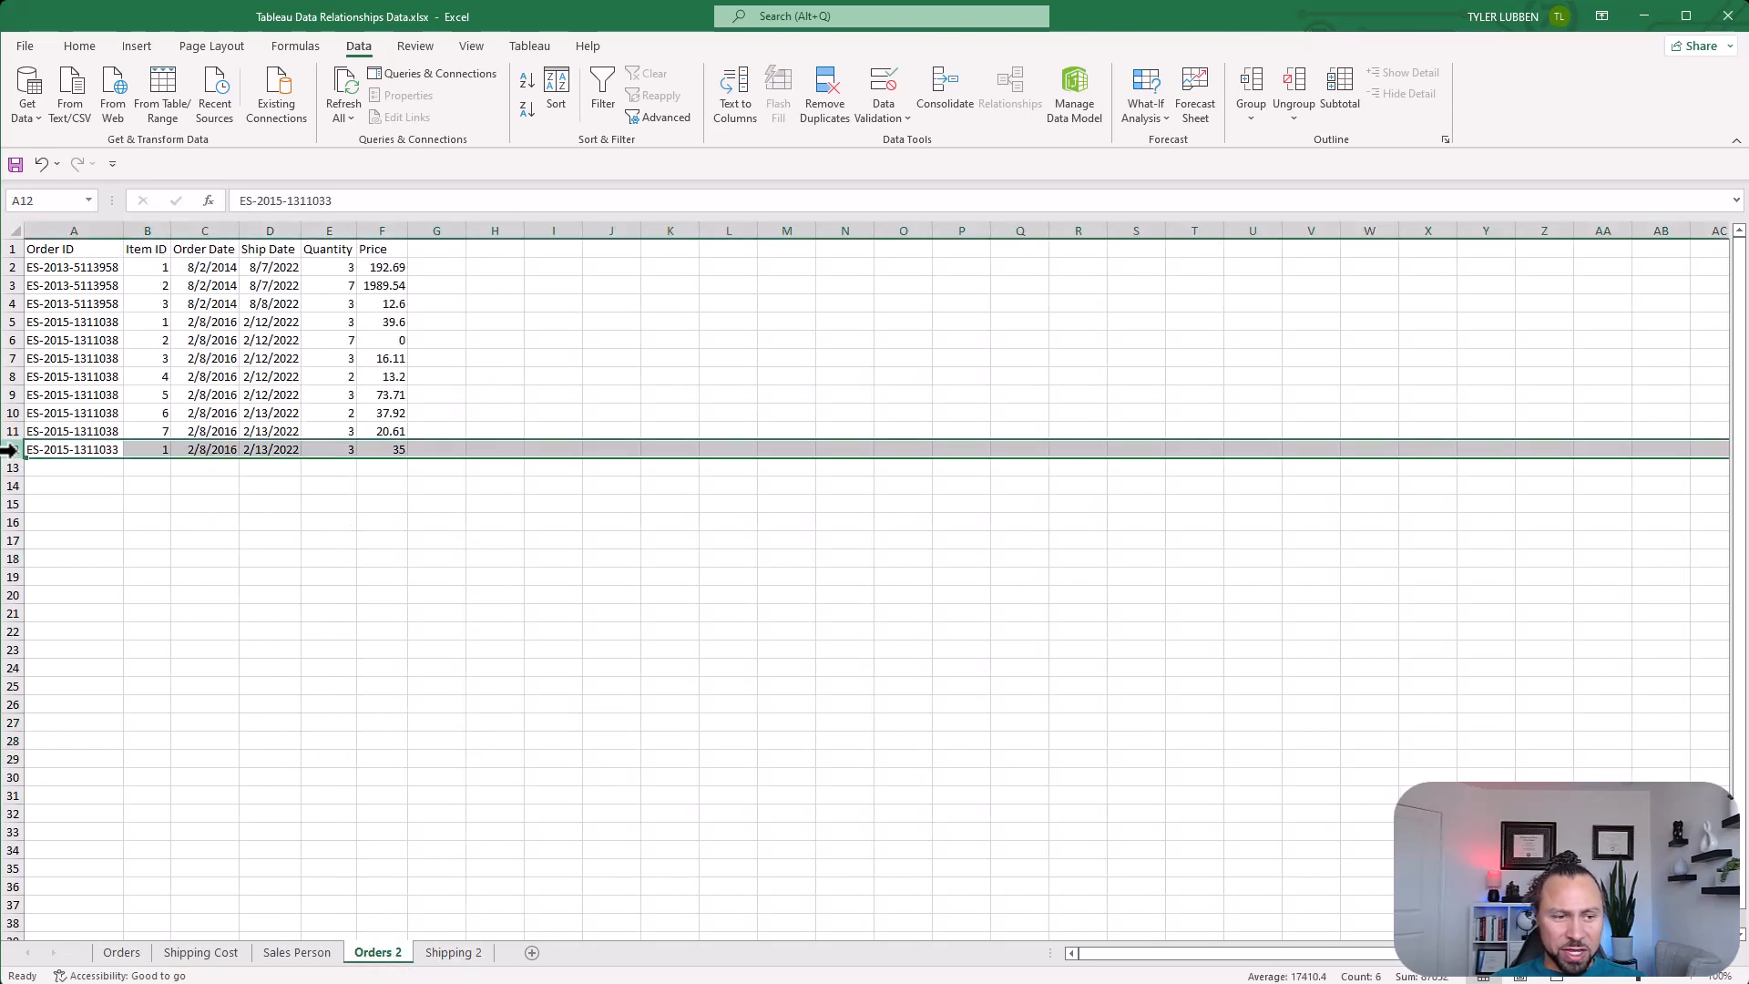
click(102, 452)
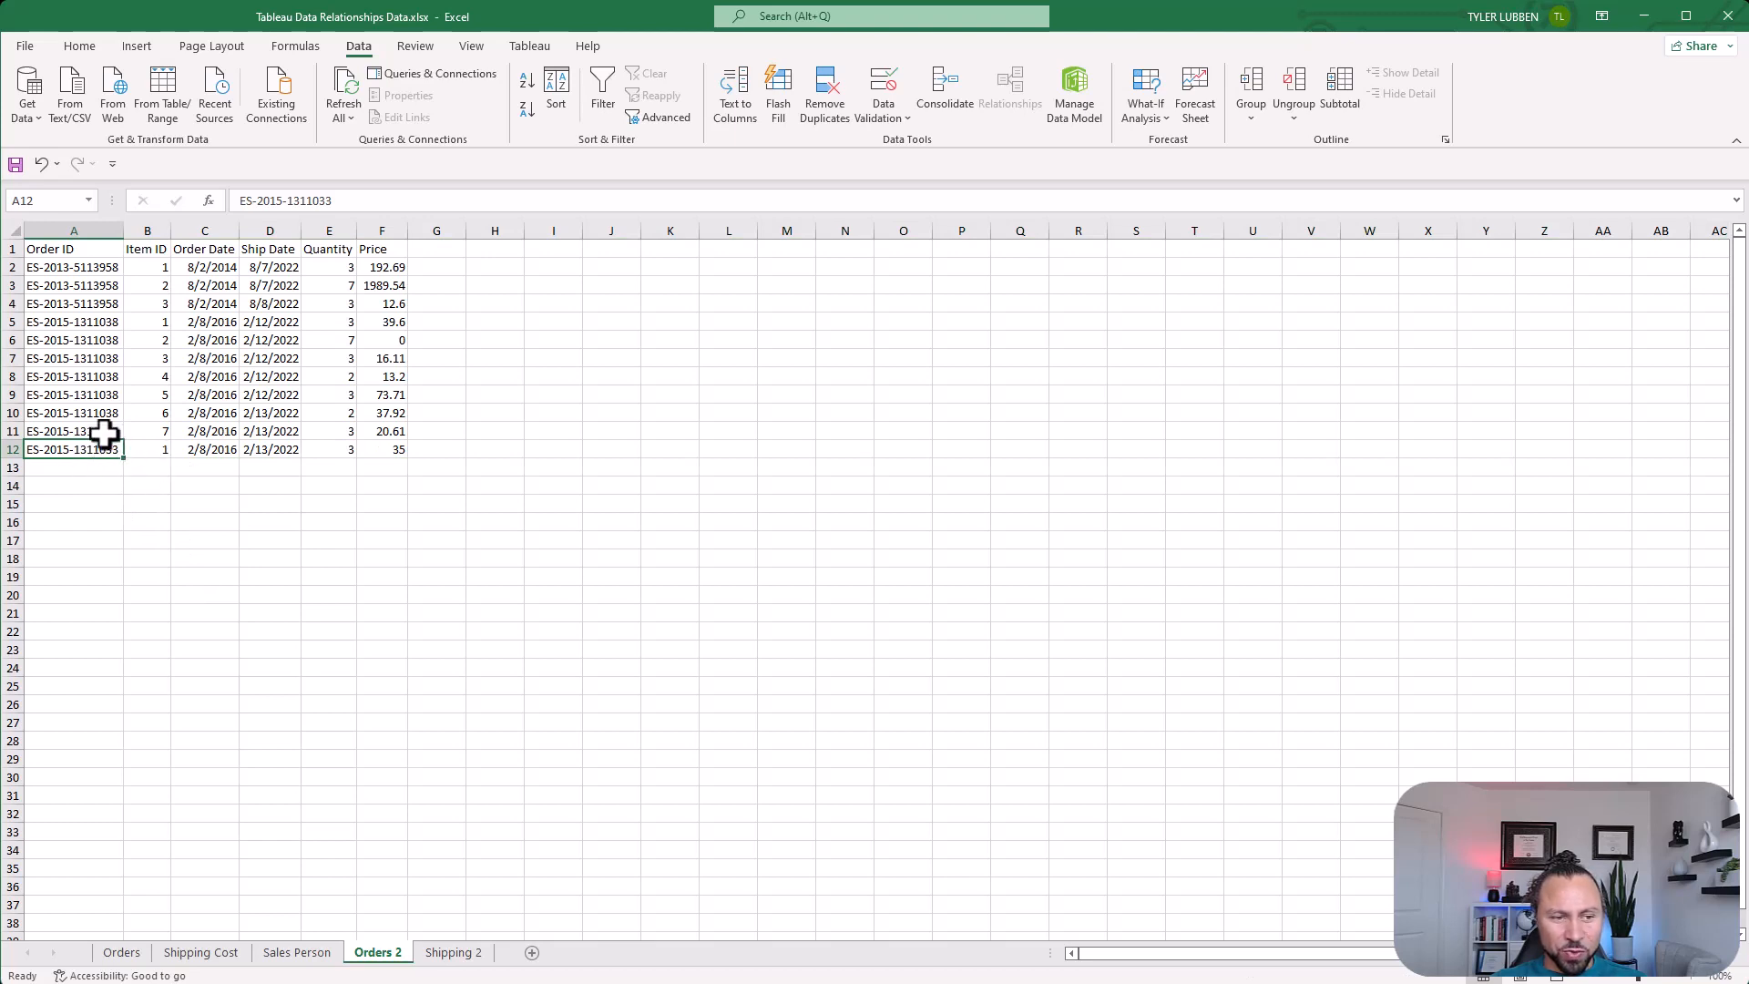
click(458, 953)
click(118, 340)
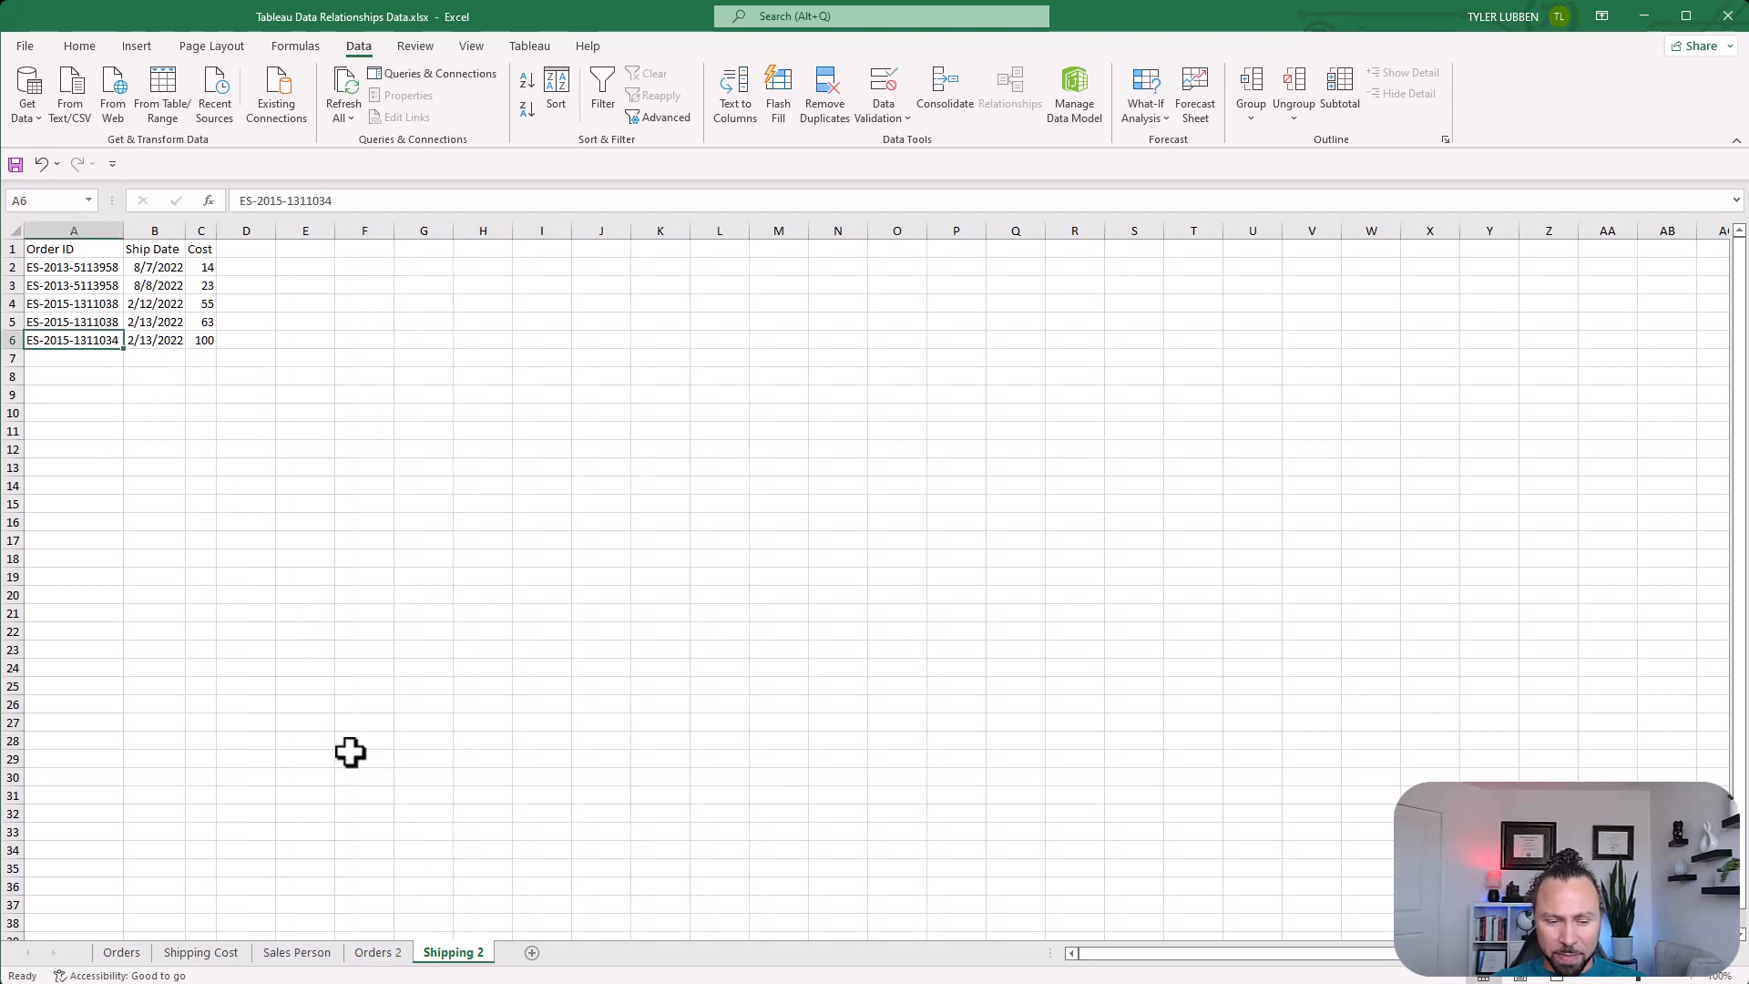
click(381, 953)
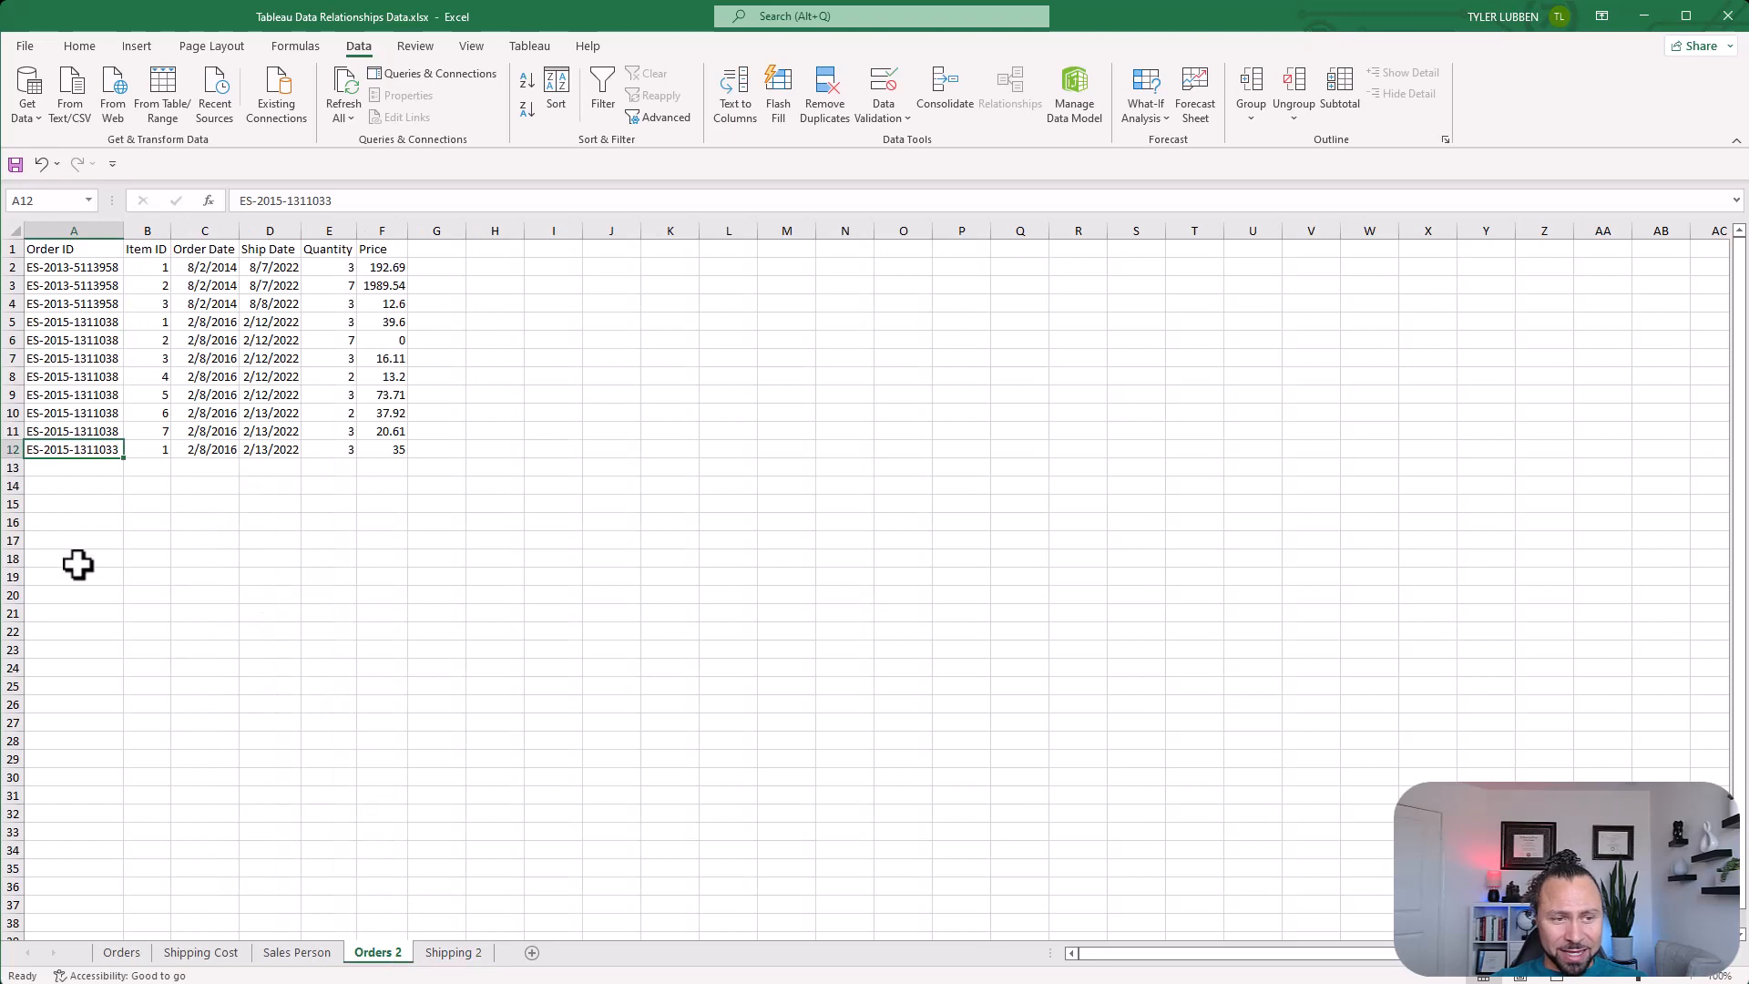
click(449, 938)
click(465, 953)
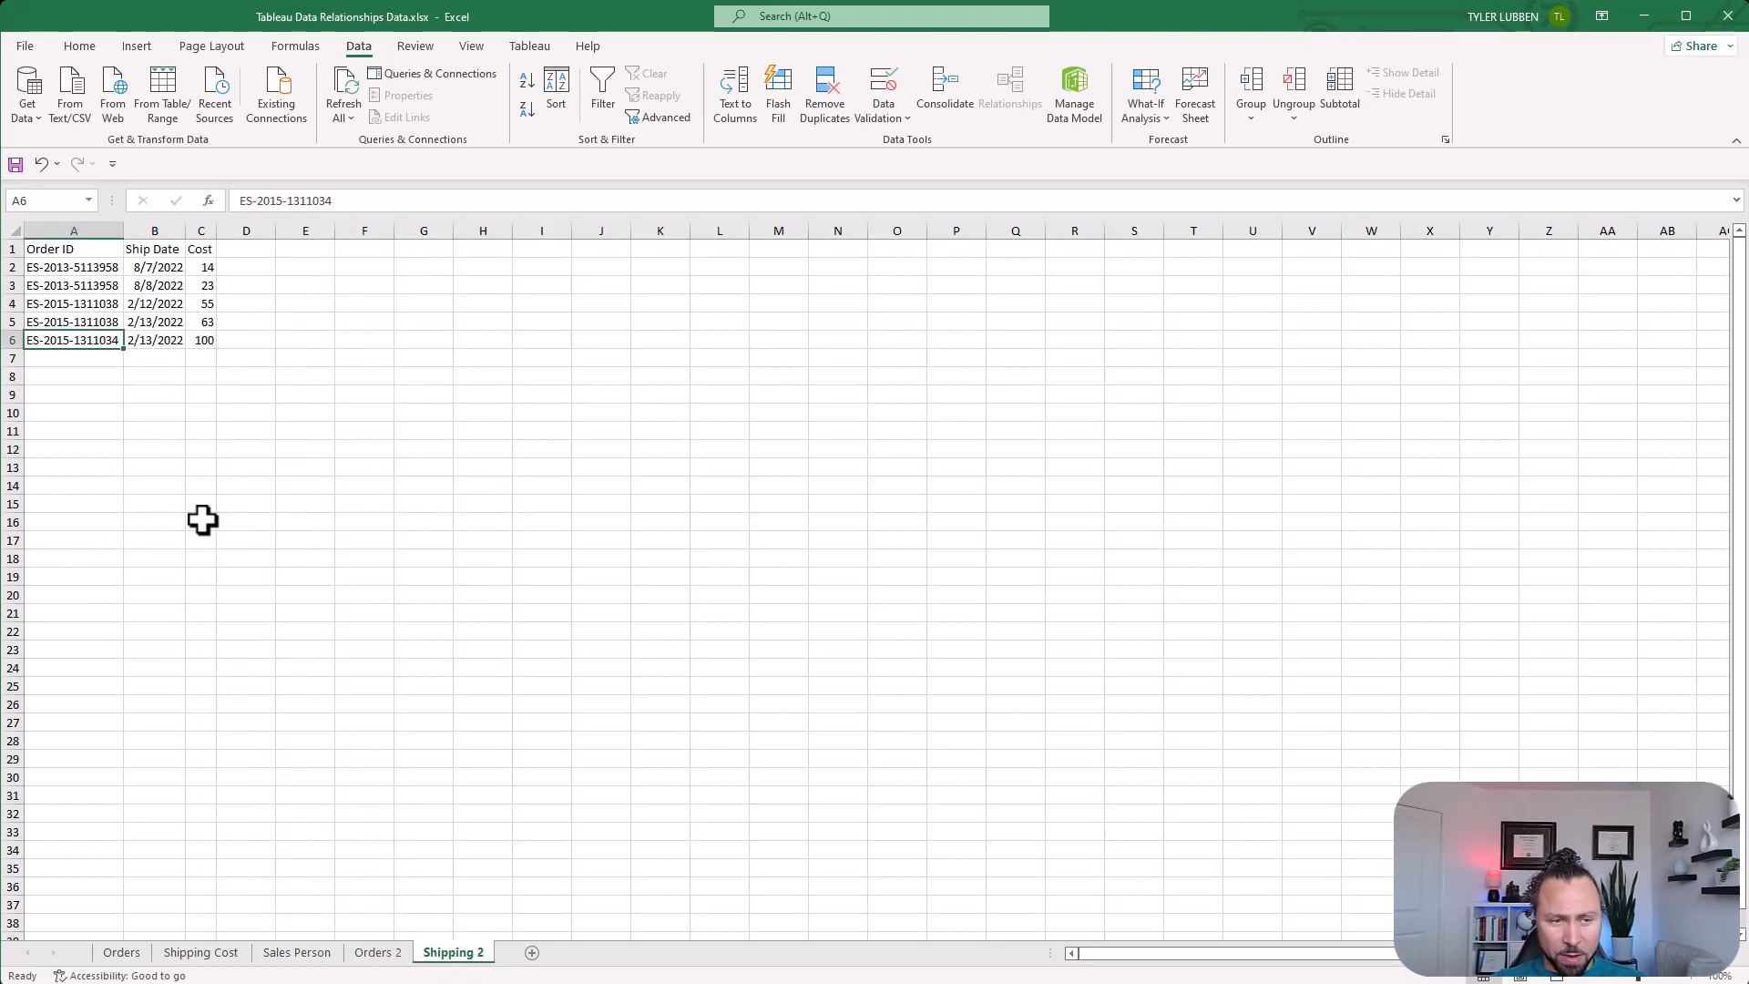
click(257, 426)
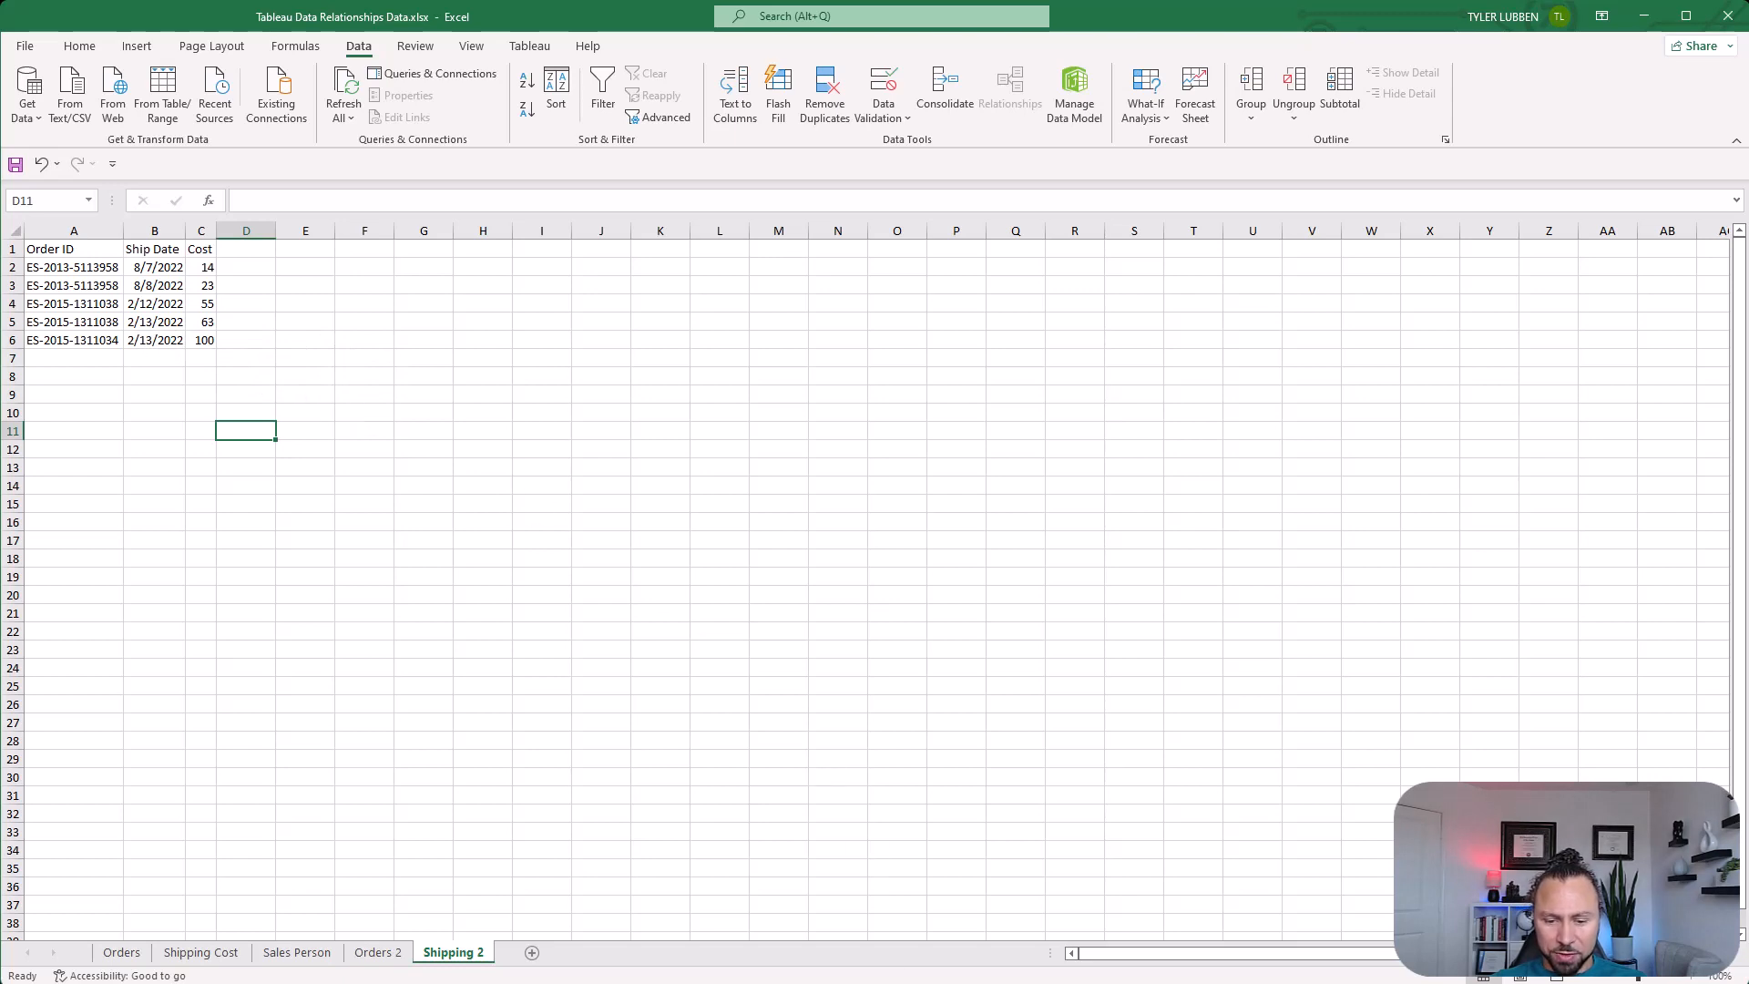
Switch back to Tableau and rename Sheet 6 as "Relationship - Extra Order ID Order Table"
click(860, 983)
click(921, 971)
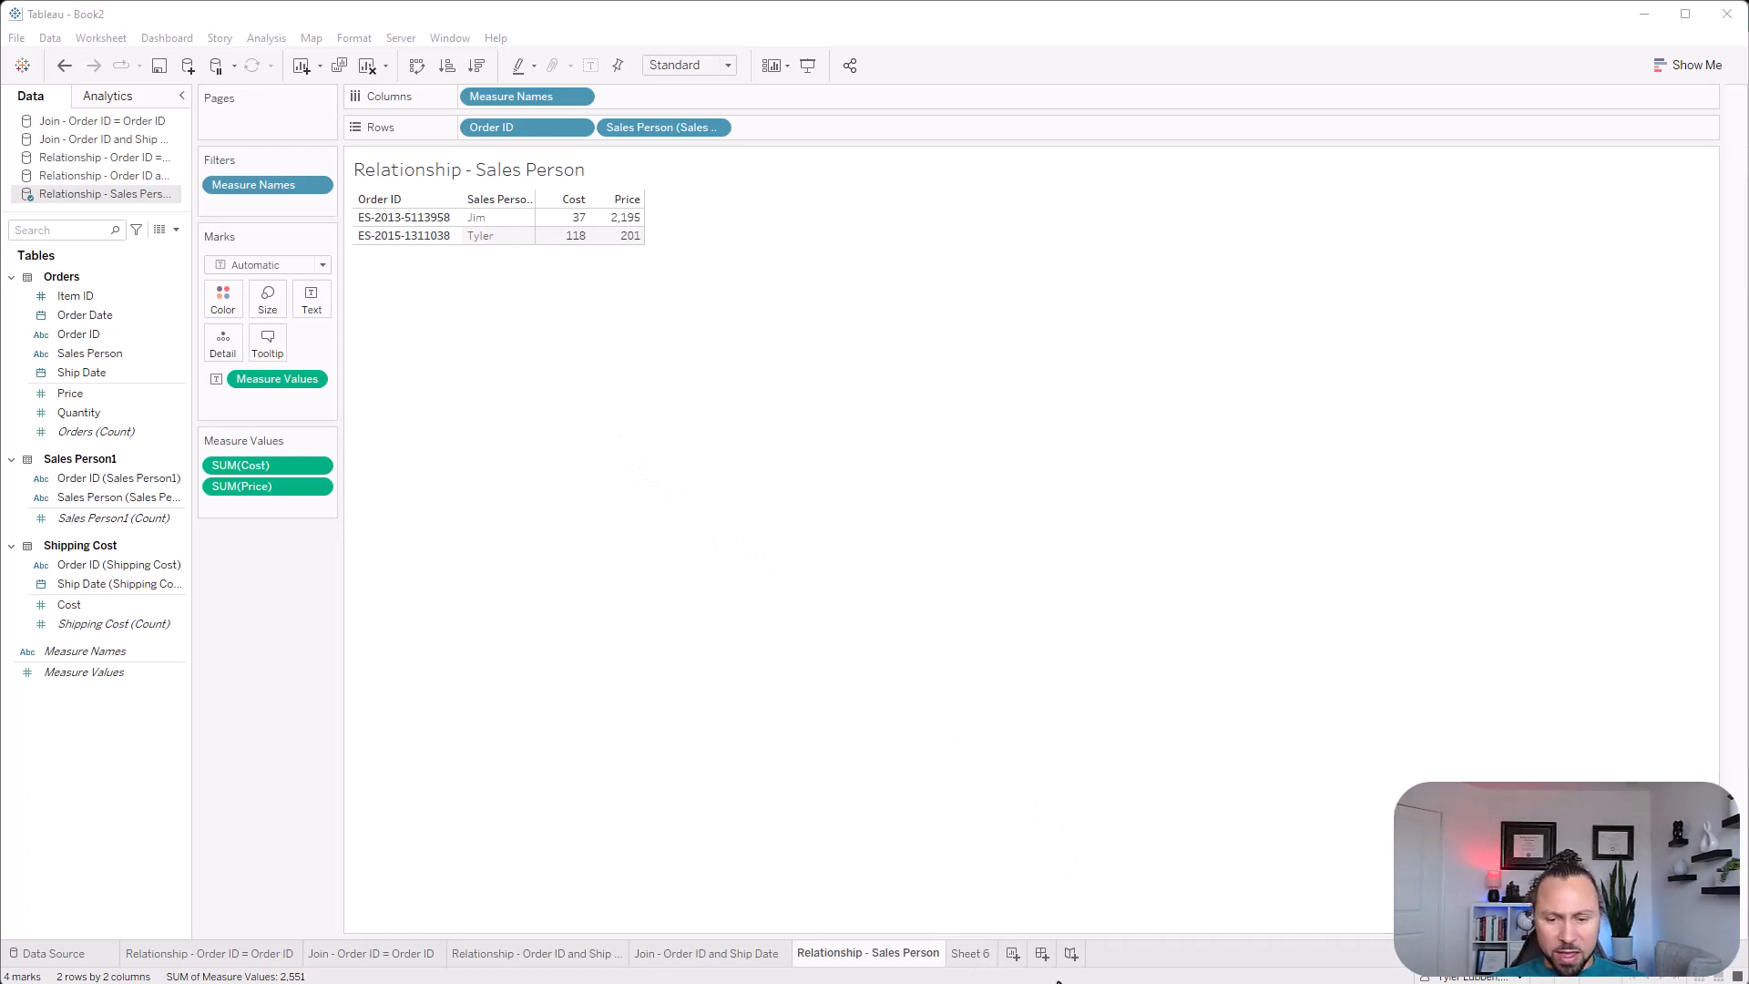
double_click(976, 956)
text(Relationship - Extra Order ID Order Table)
key(Return)
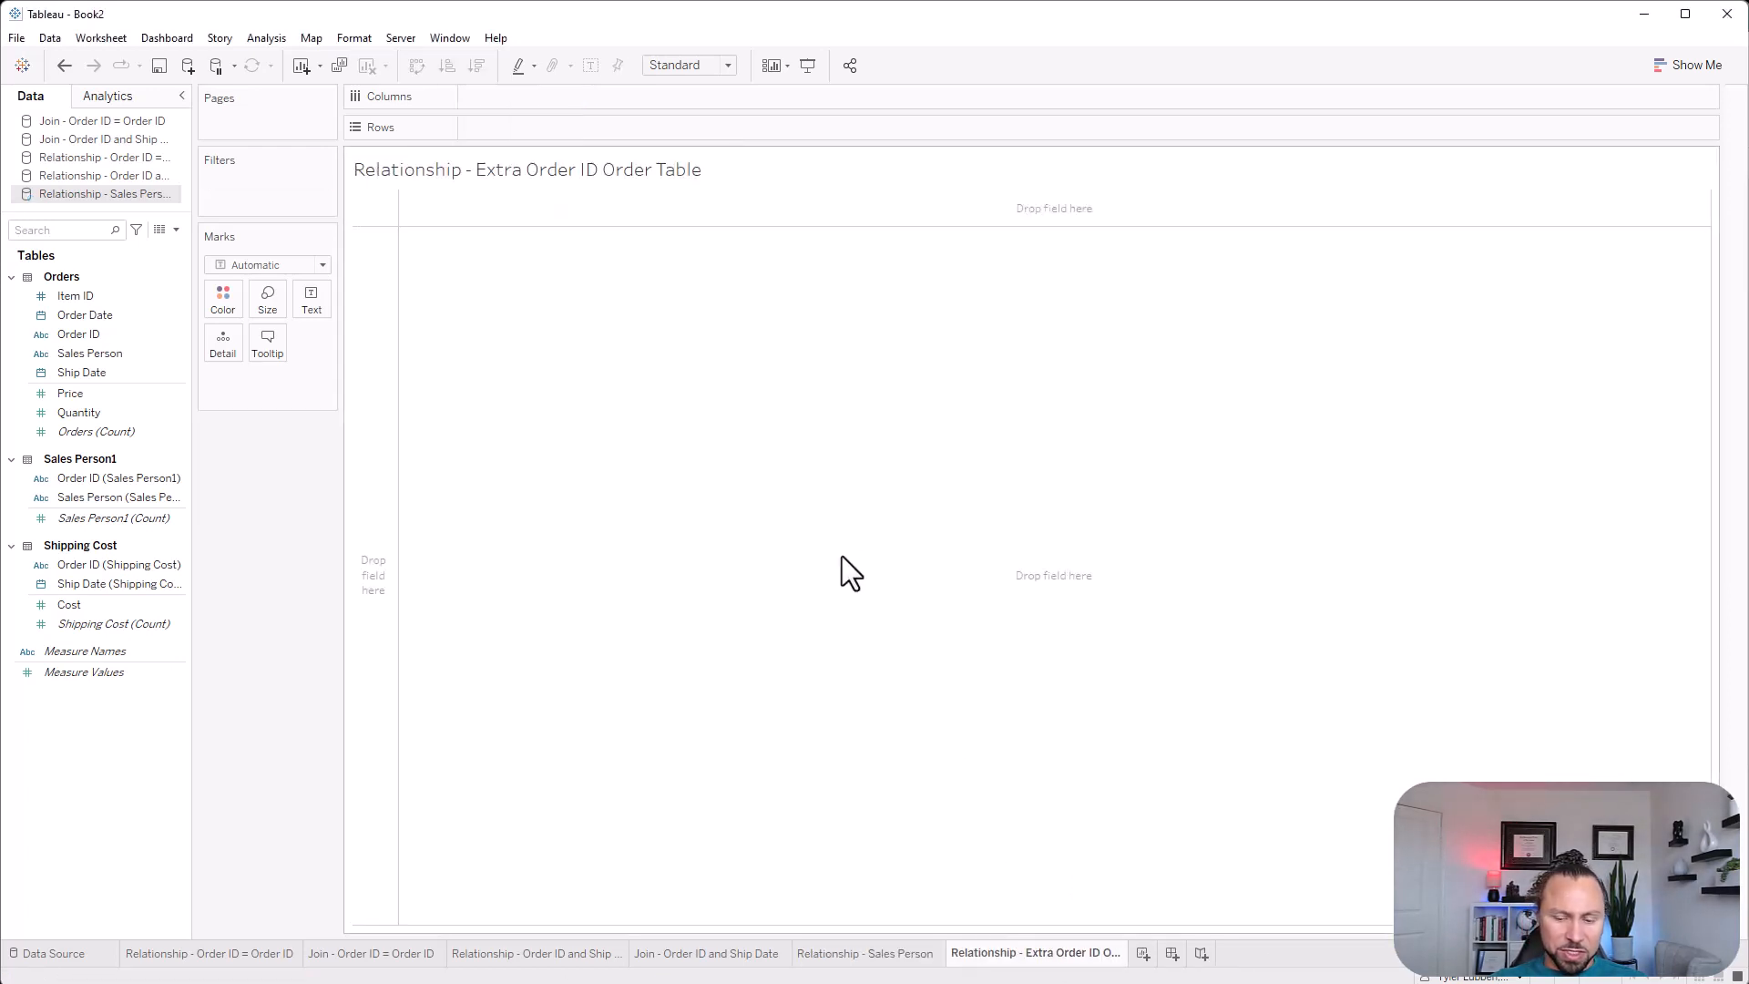
Duplicate the "Relationship - Order ID and Ship Date" data source
right_click(125, 199)
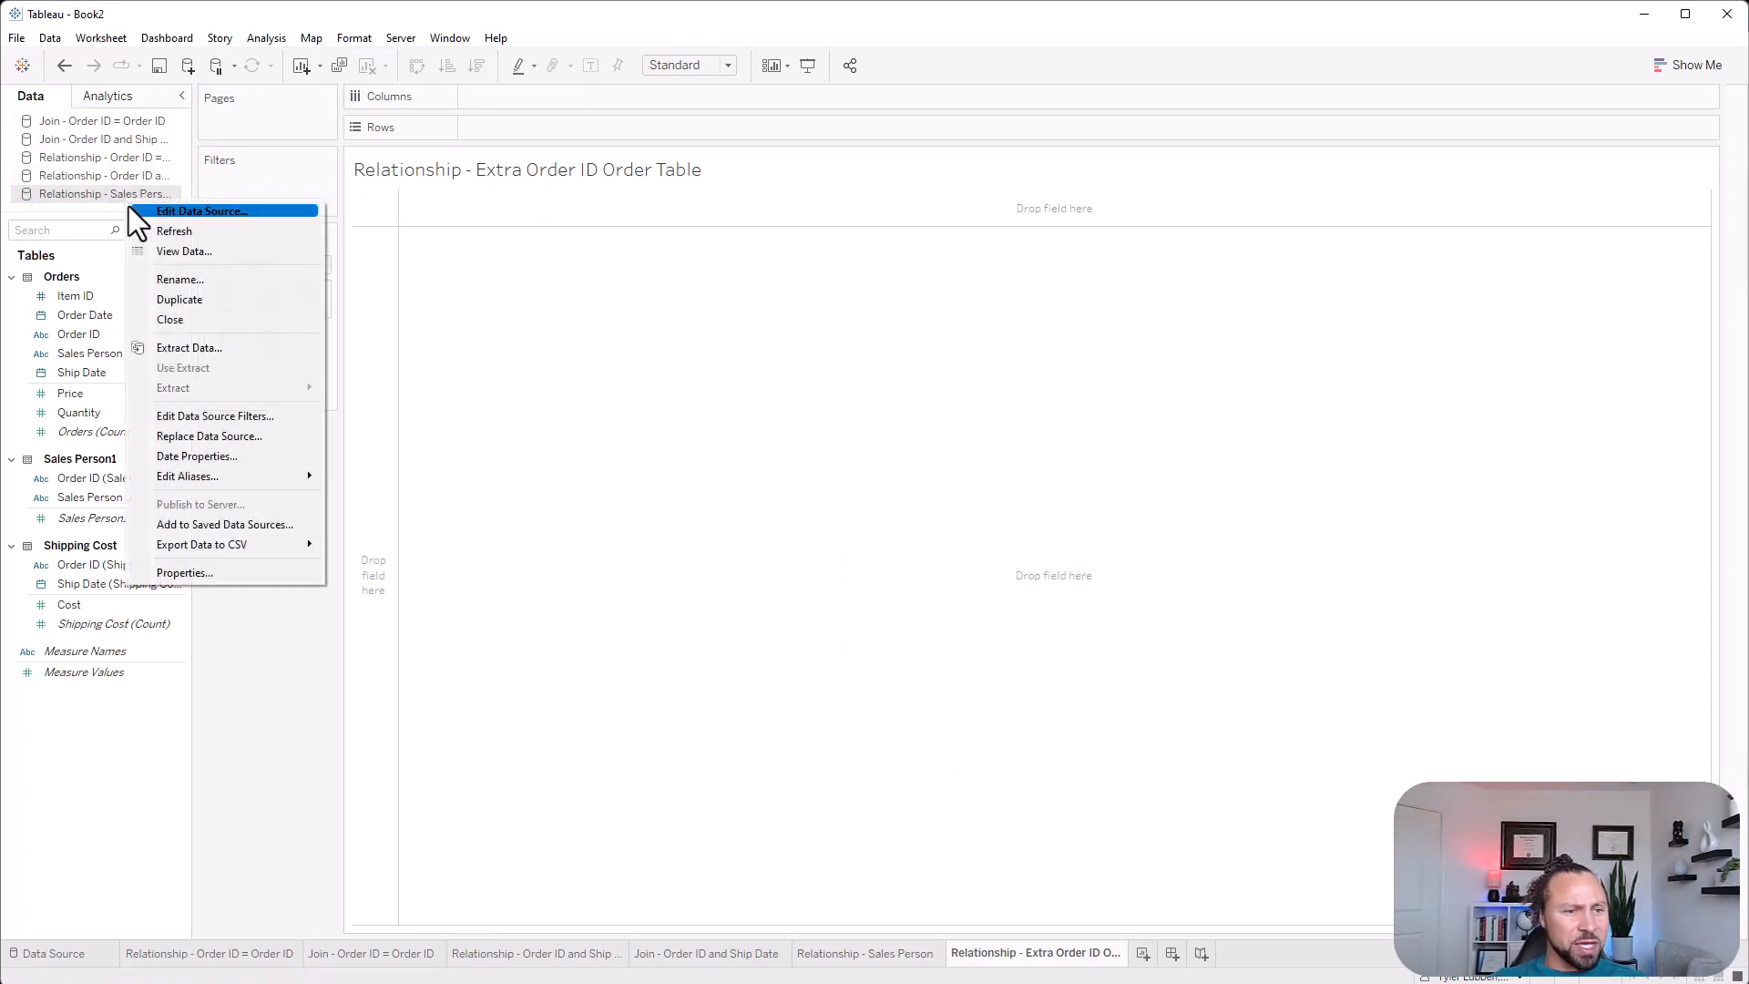
click(124, 177)
right_click(124, 178)
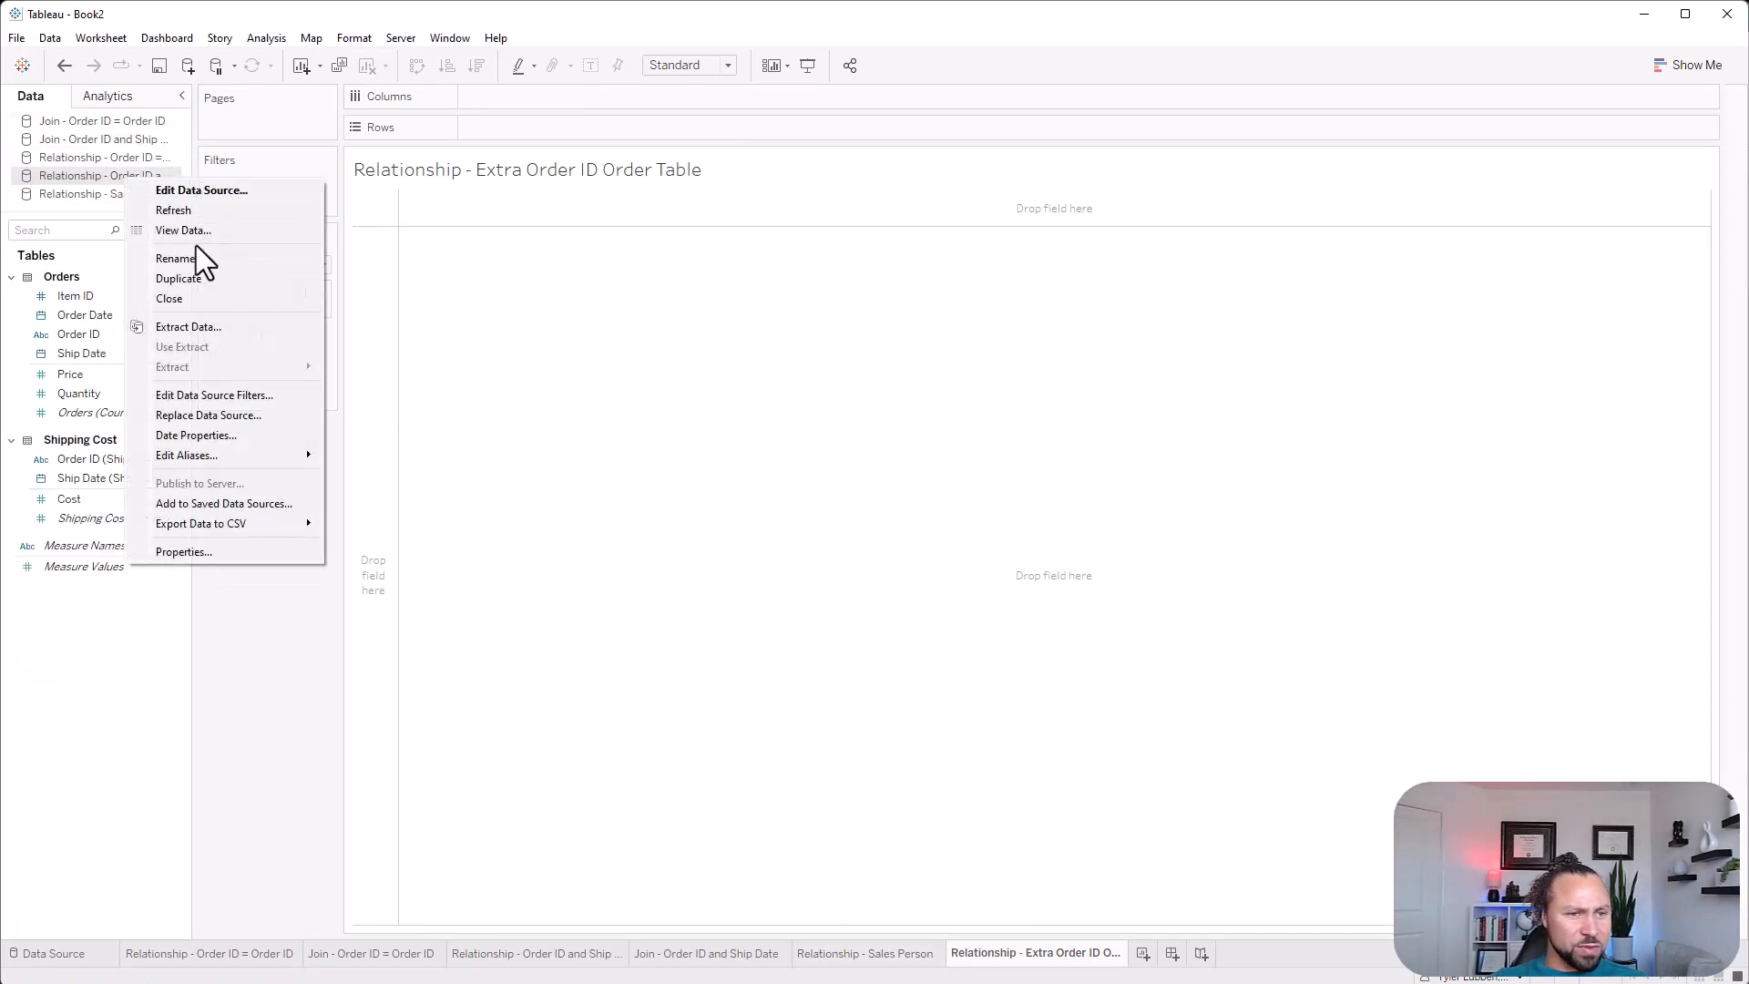
click(187, 275)
Open the duplicated data source for editing and rename it "Relationship - Extra Order ID Order Table"
right_click(146, 193)
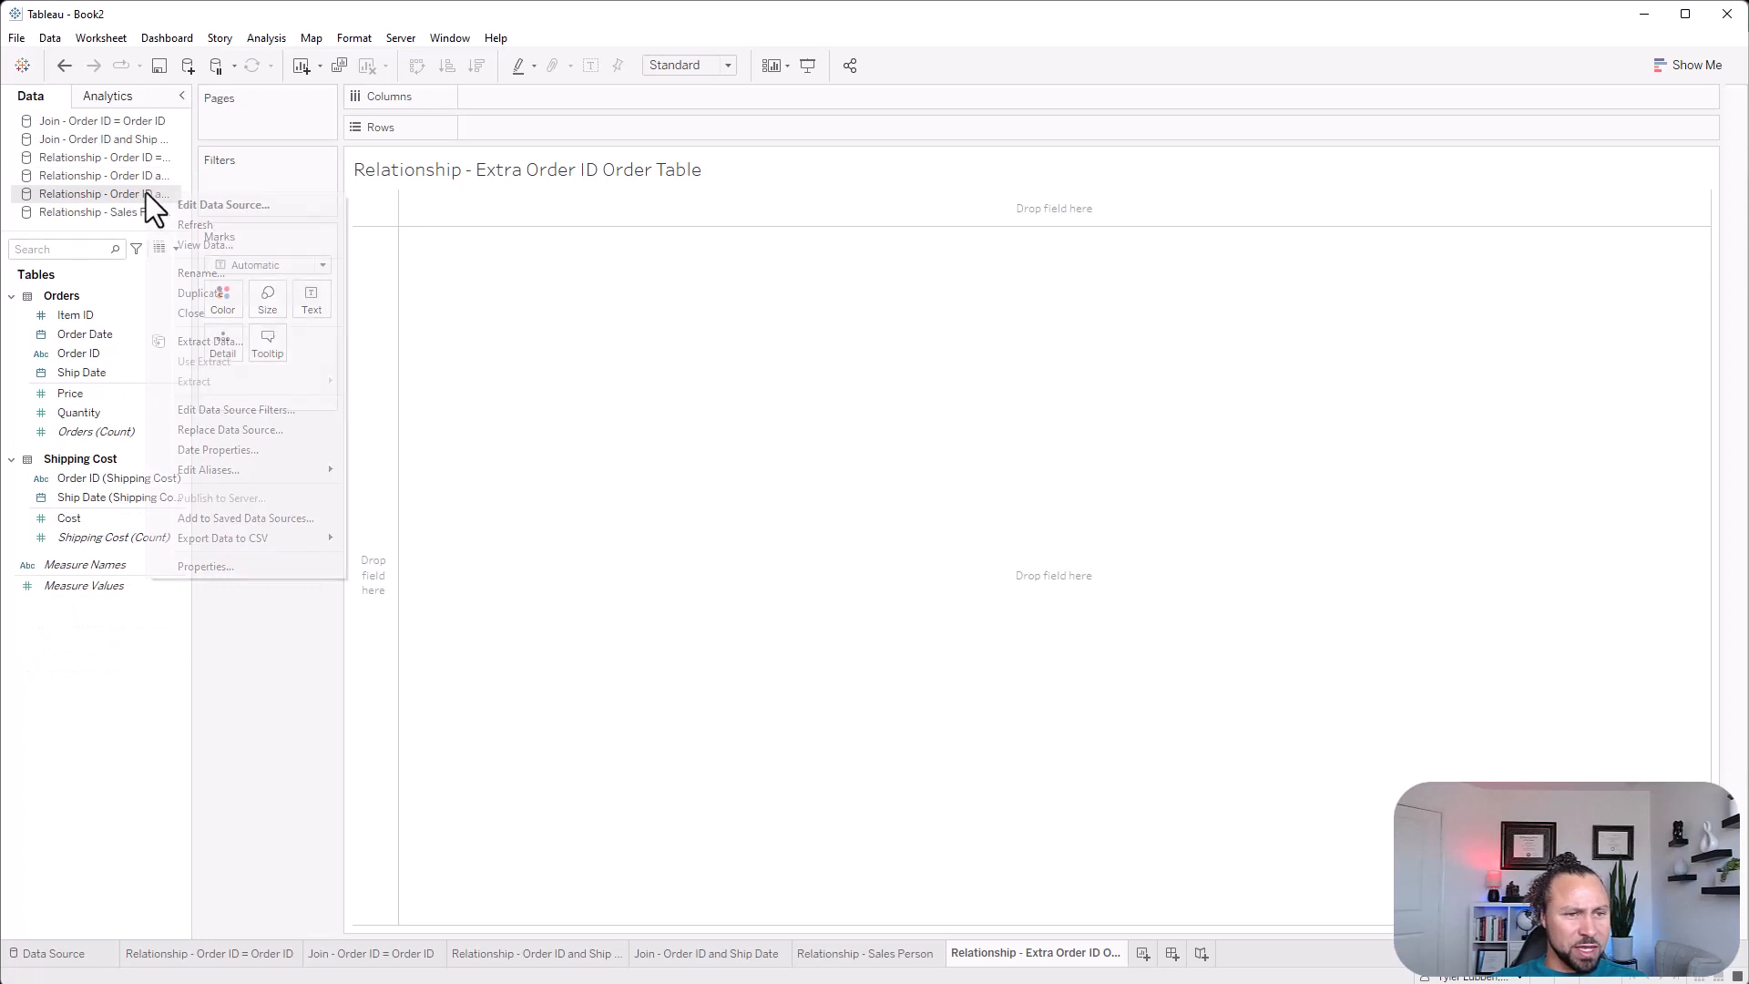
click(200, 208)
double_click(621, 82)
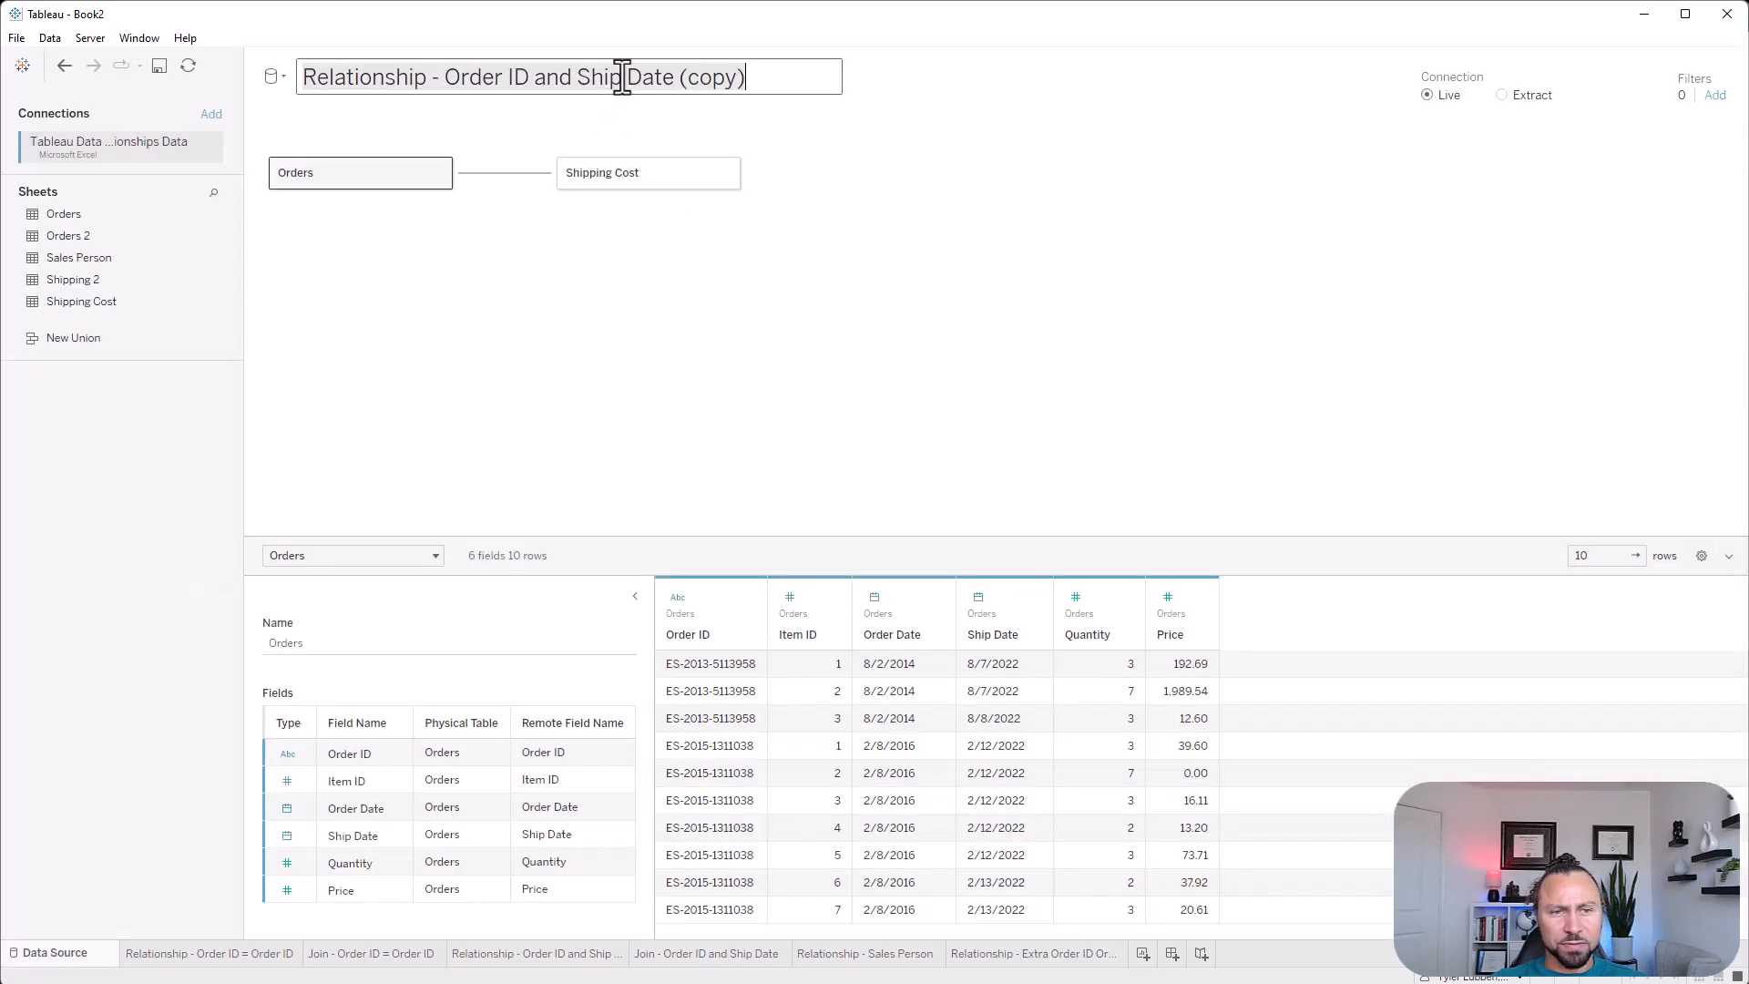
drag(789, 83, 210, 70)
text(Relationship - Extra Order ID Order Table)
click(679, 300)
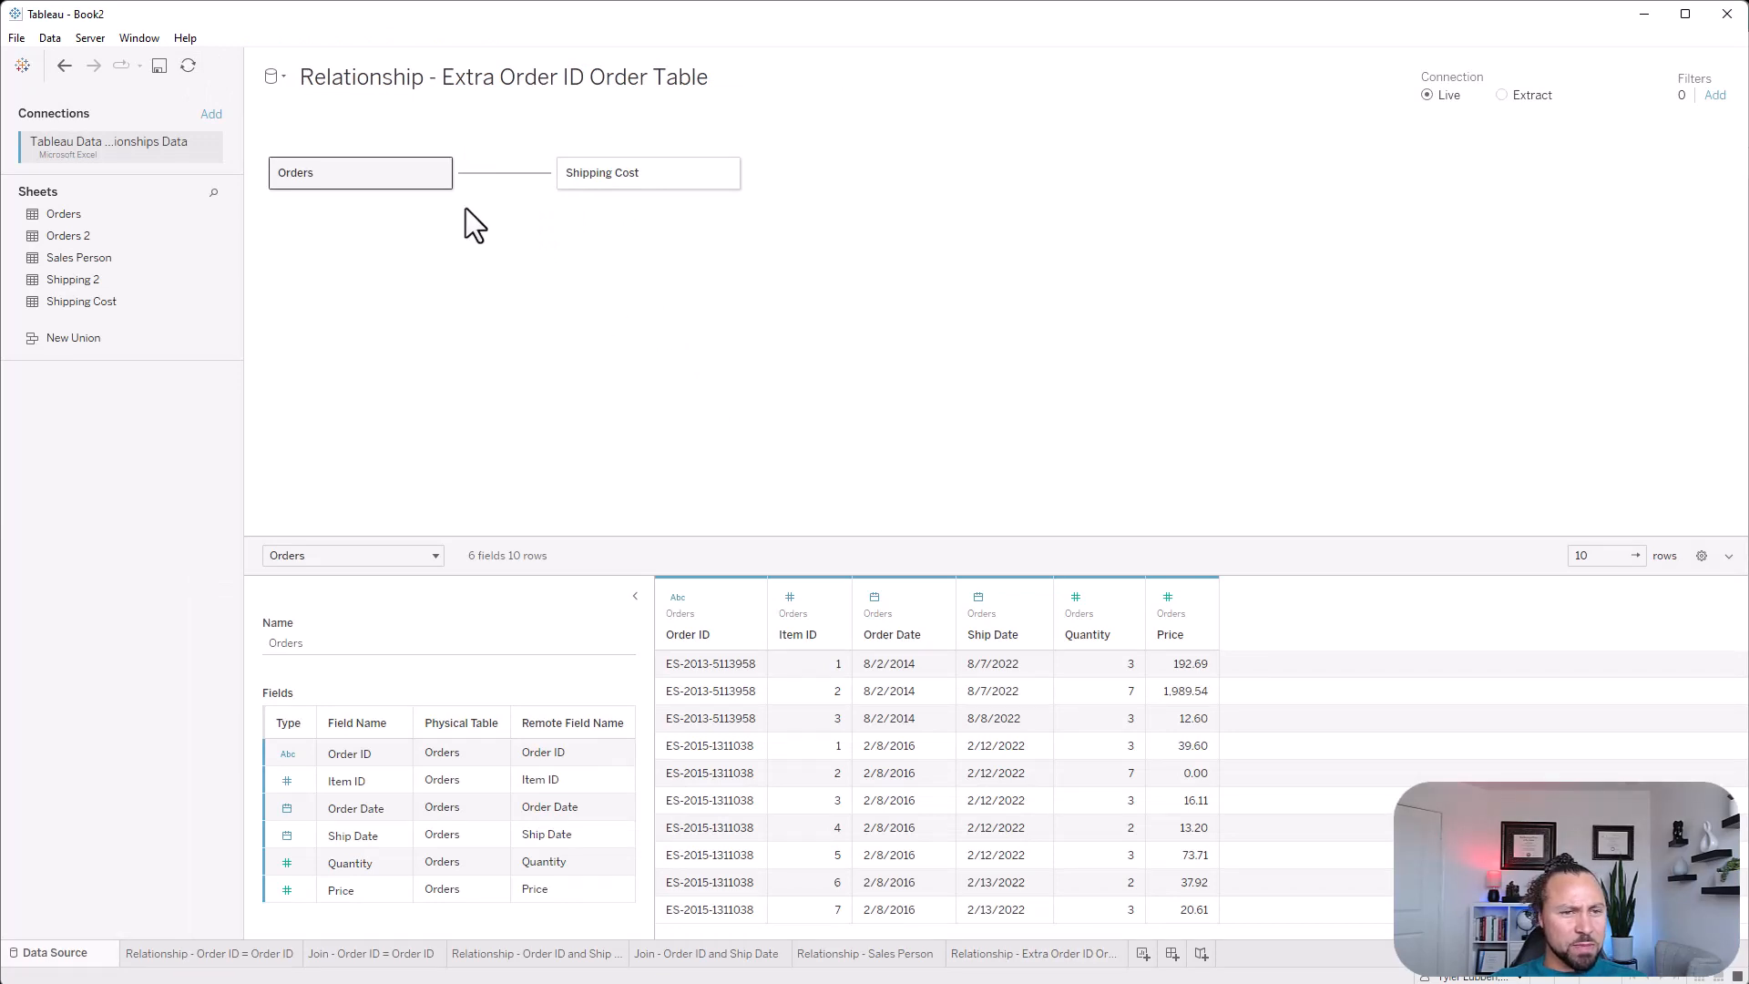
Replace the Orders and Shipping Cost tables in the data source with the Orders 2 and Shipping 2 sheets
click(437, 173)
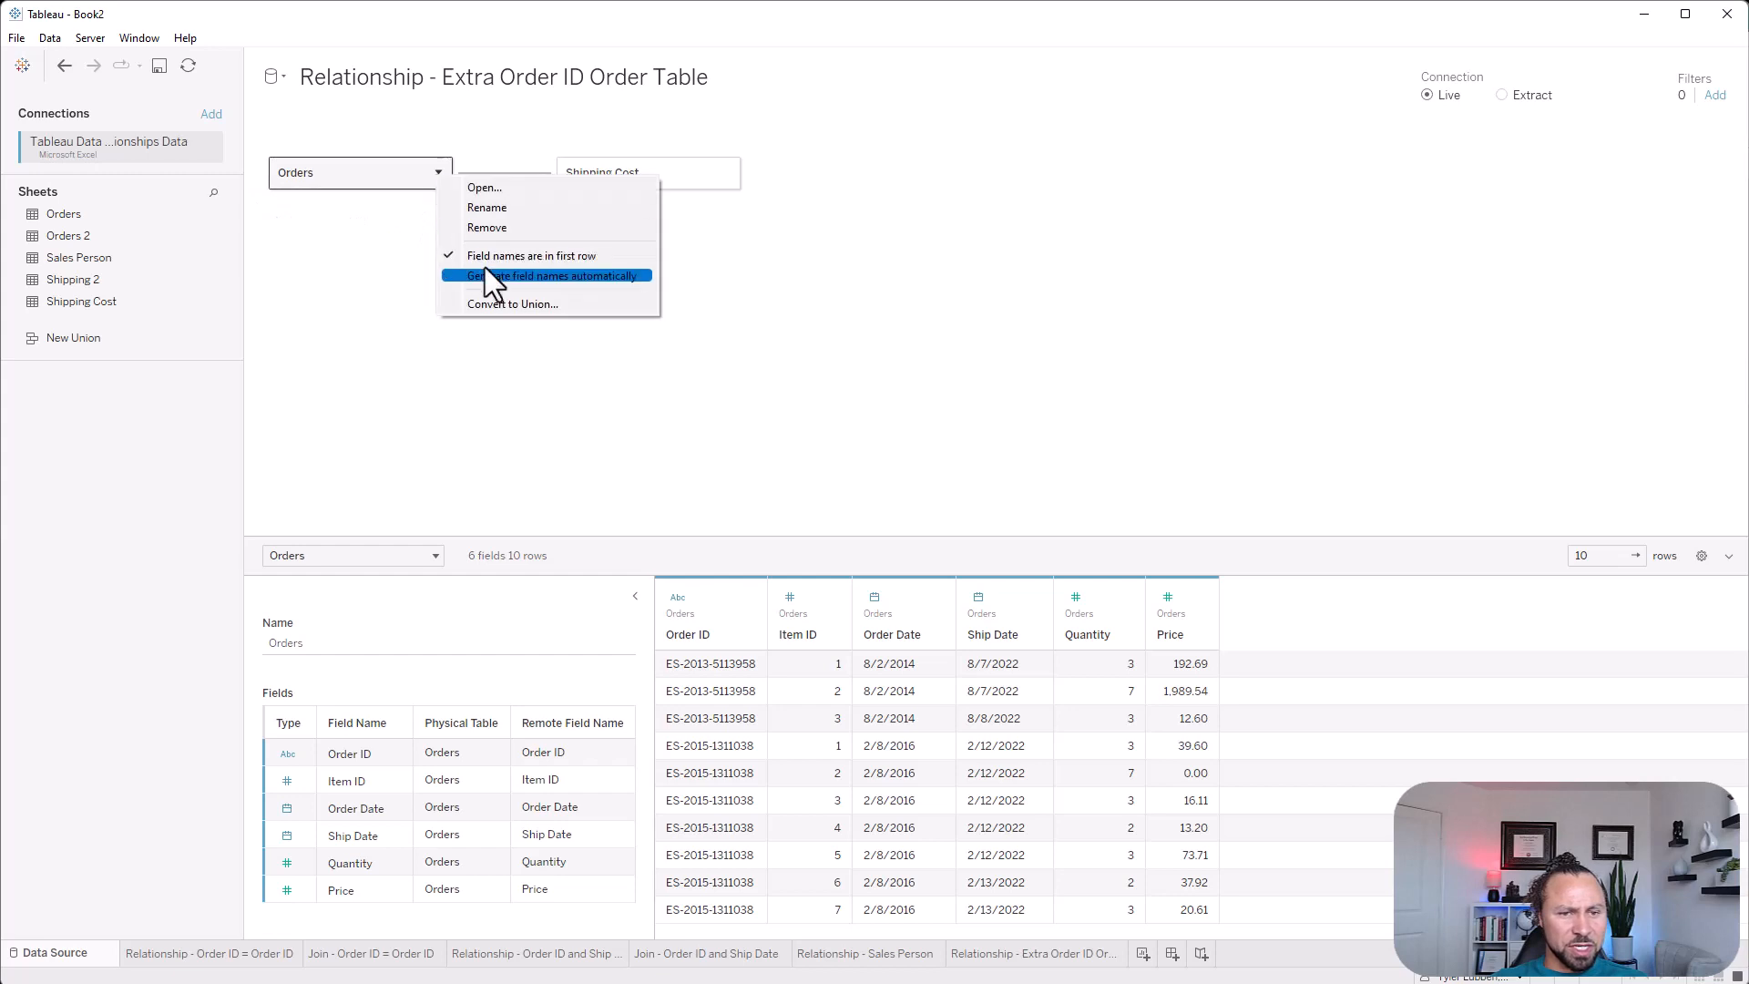
click(489, 226)
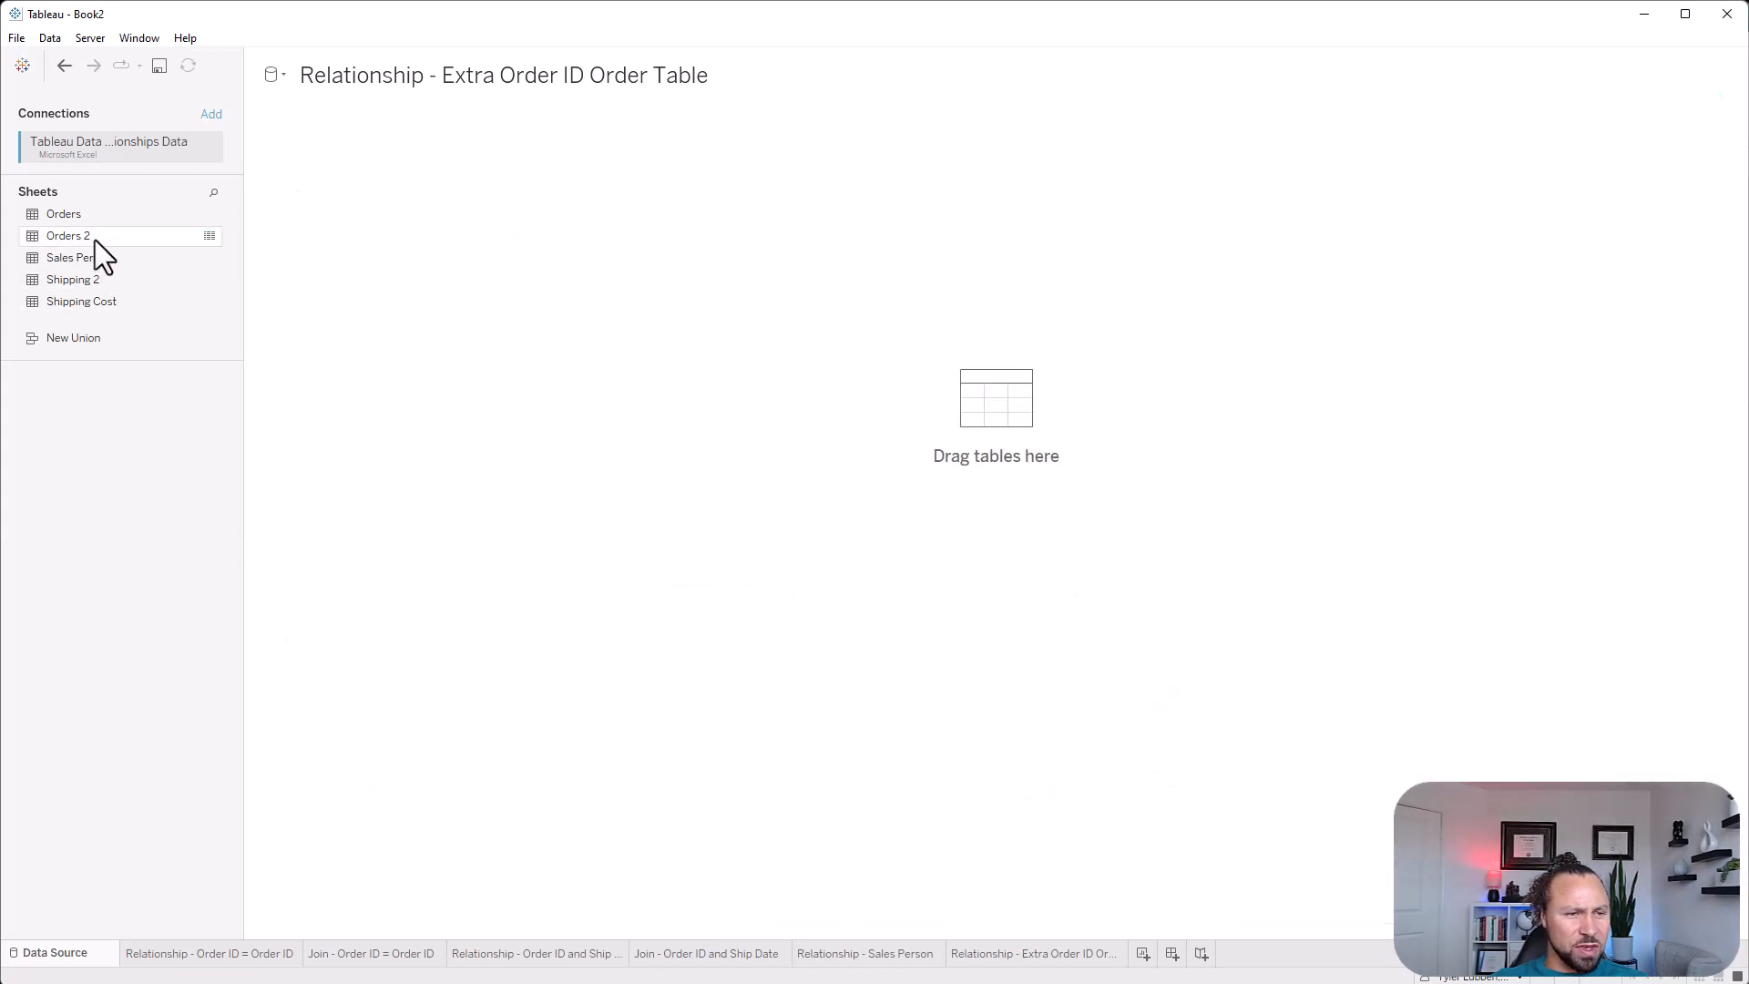
drag(73, 238, 354, 275)
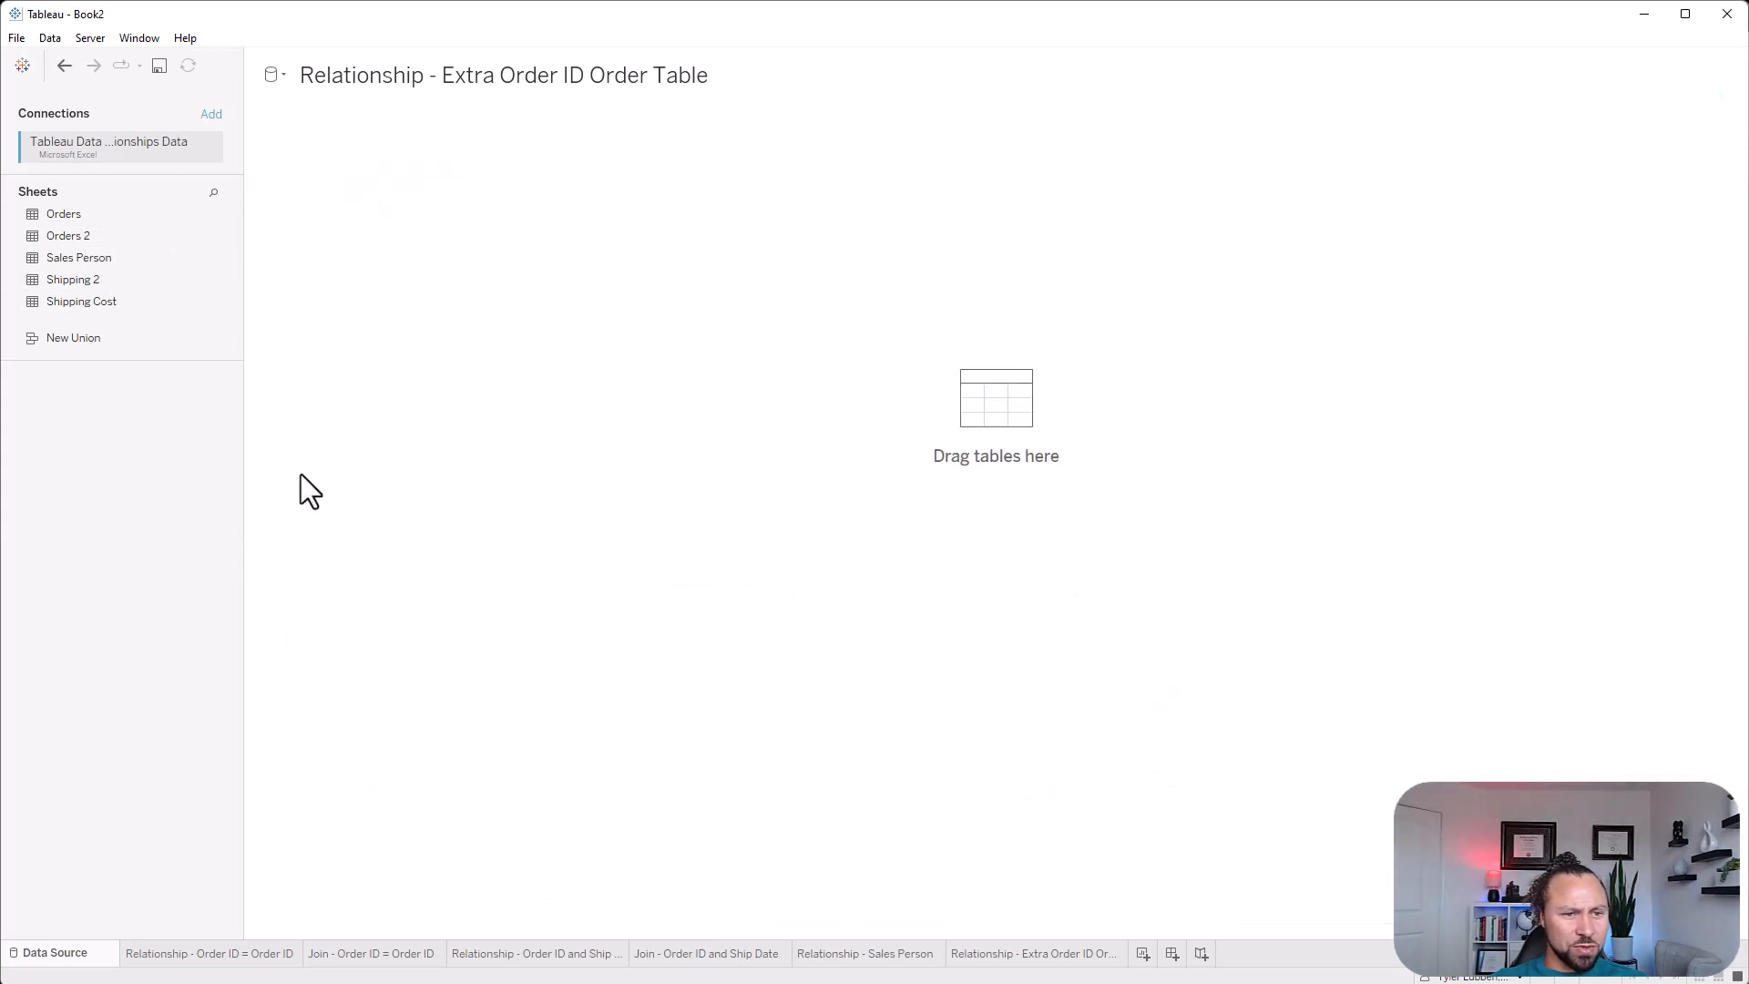
drag(91, 283, 588, 206)
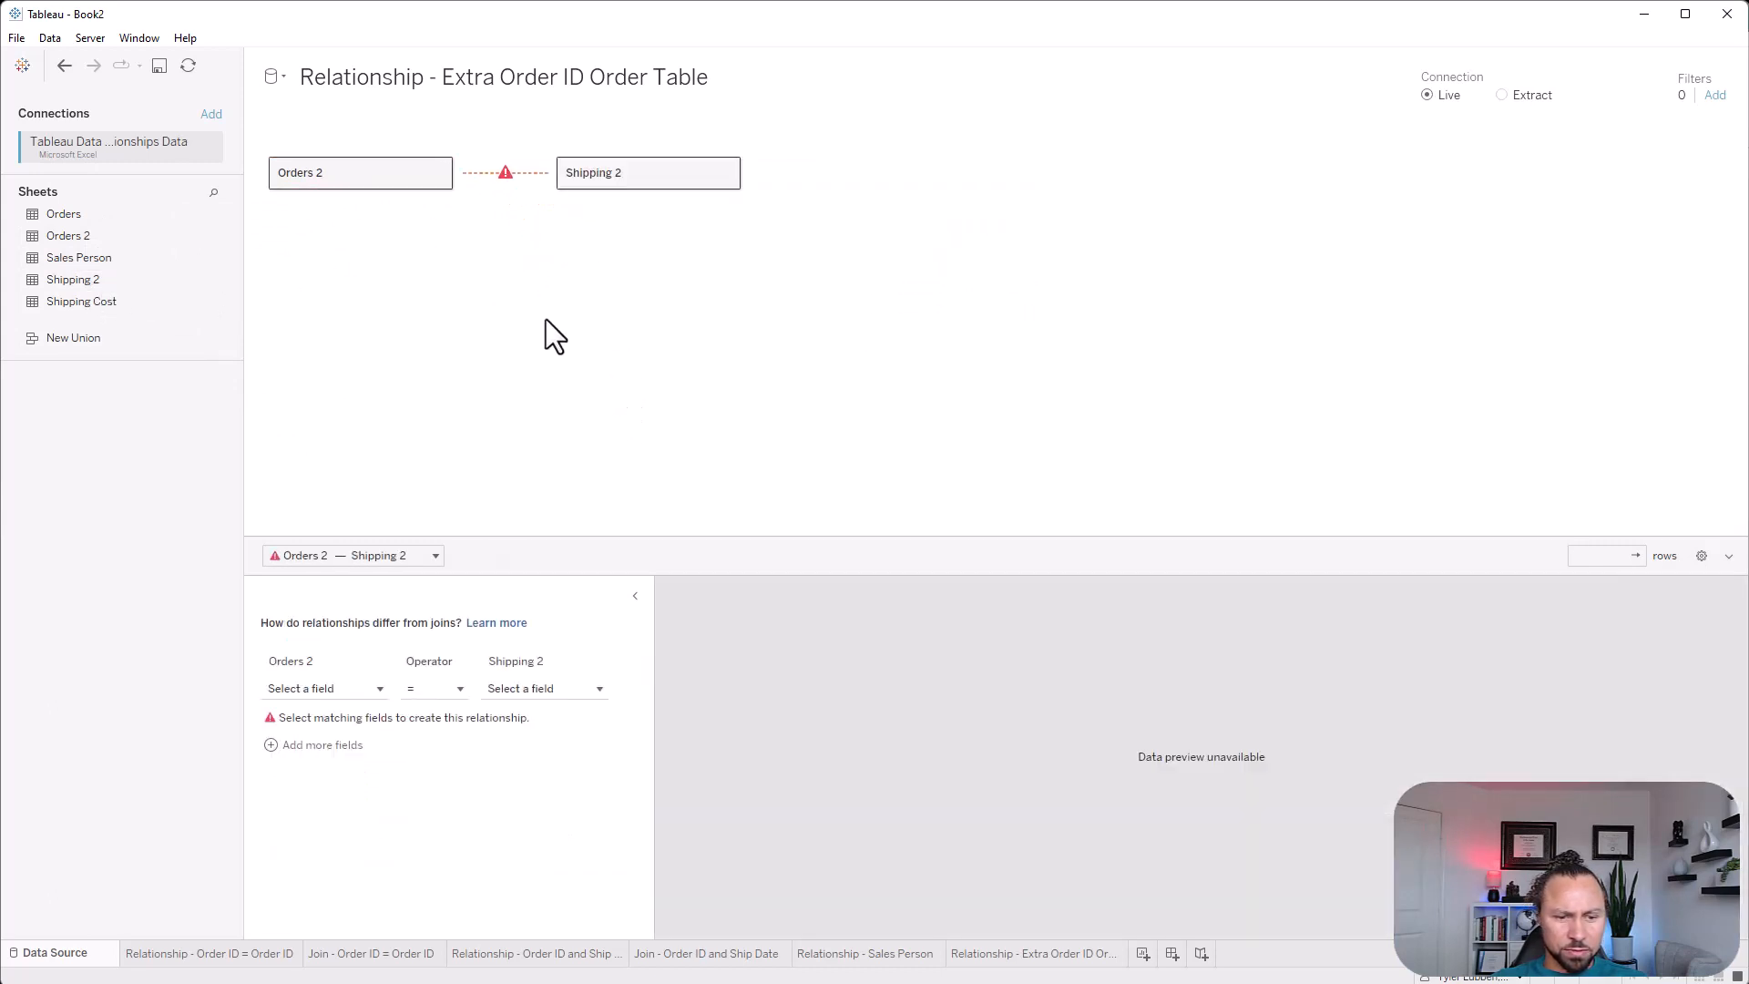
Relate Orders 2 to Shipping 2 on Order ID = Order ID (Shipping 2) and Ship Date = Ship Date (Shipping 2)
click(363, 690)
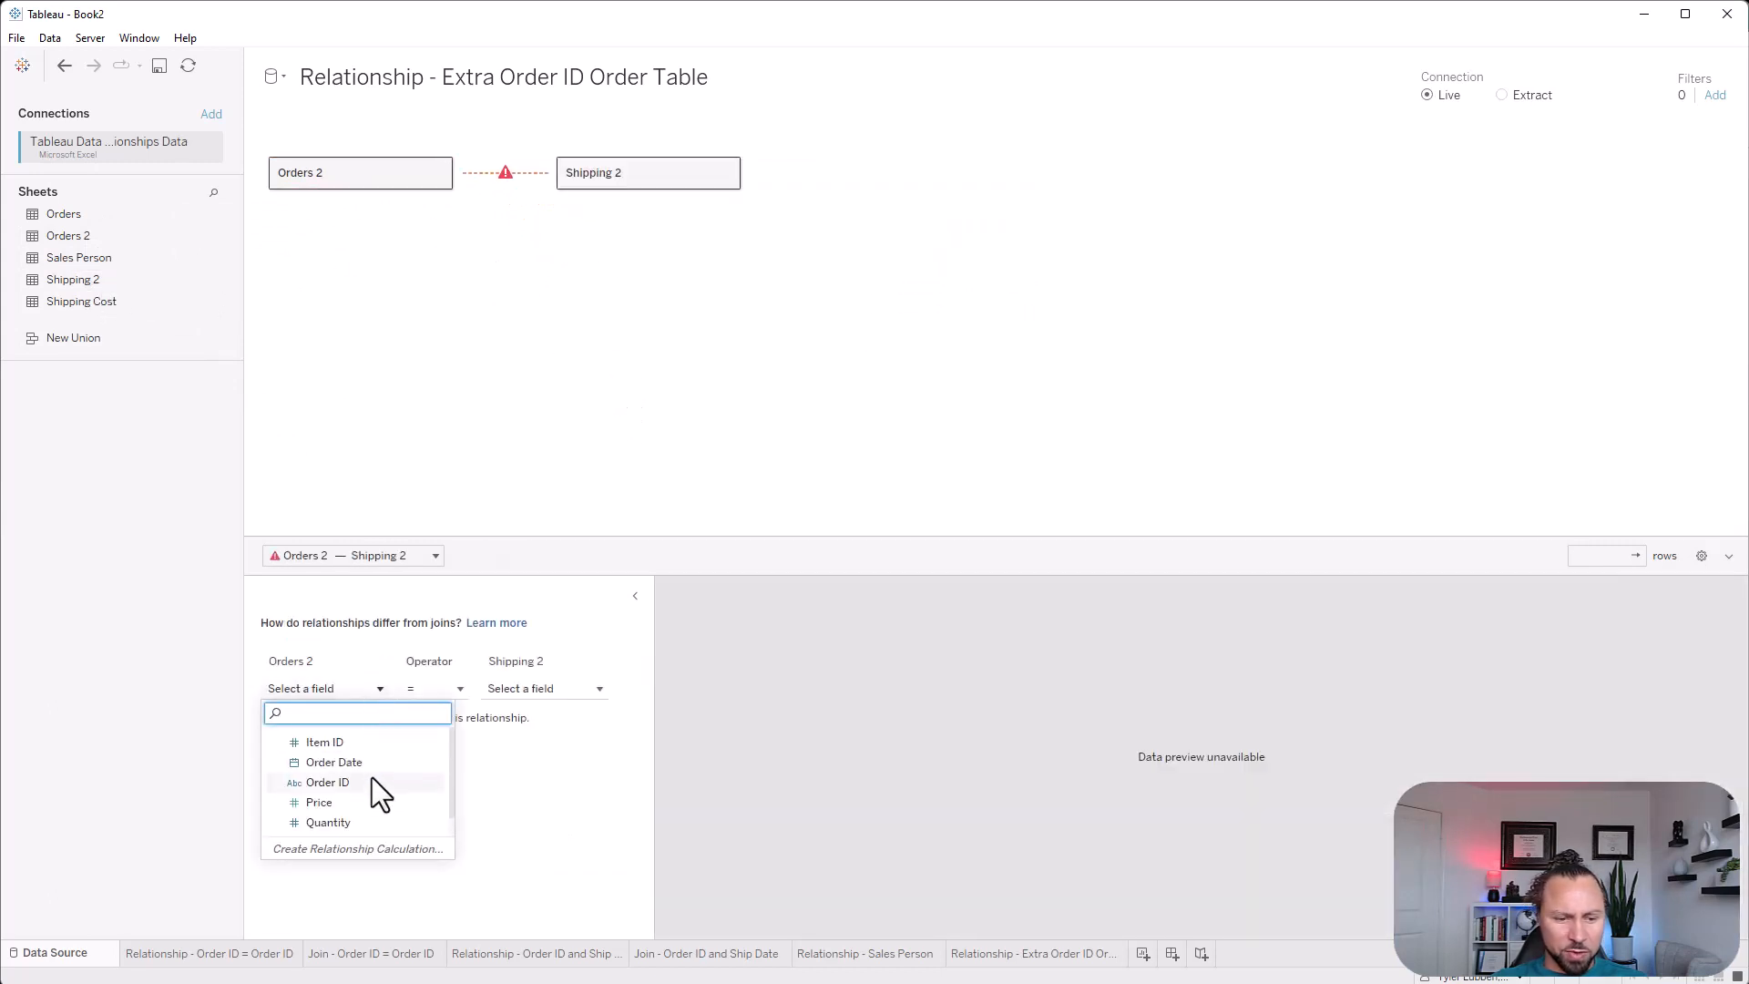
click(371, 781)
click(559, 690)
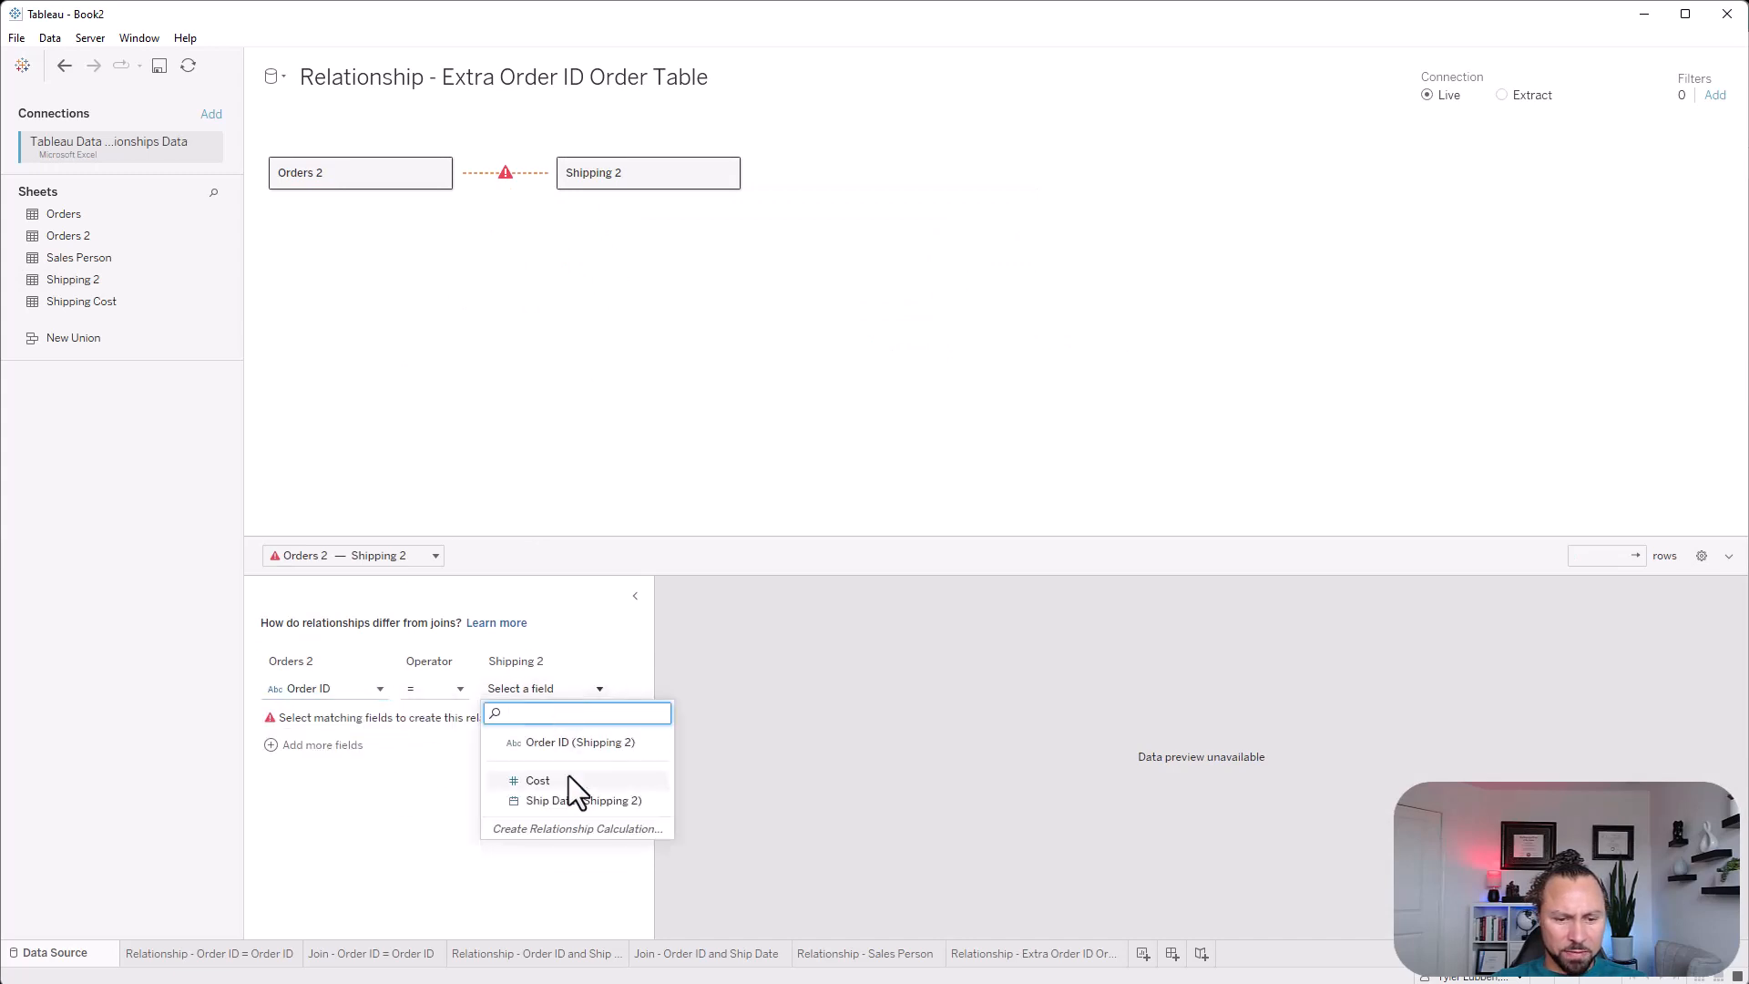
click(566, 743)
click(339, 717)
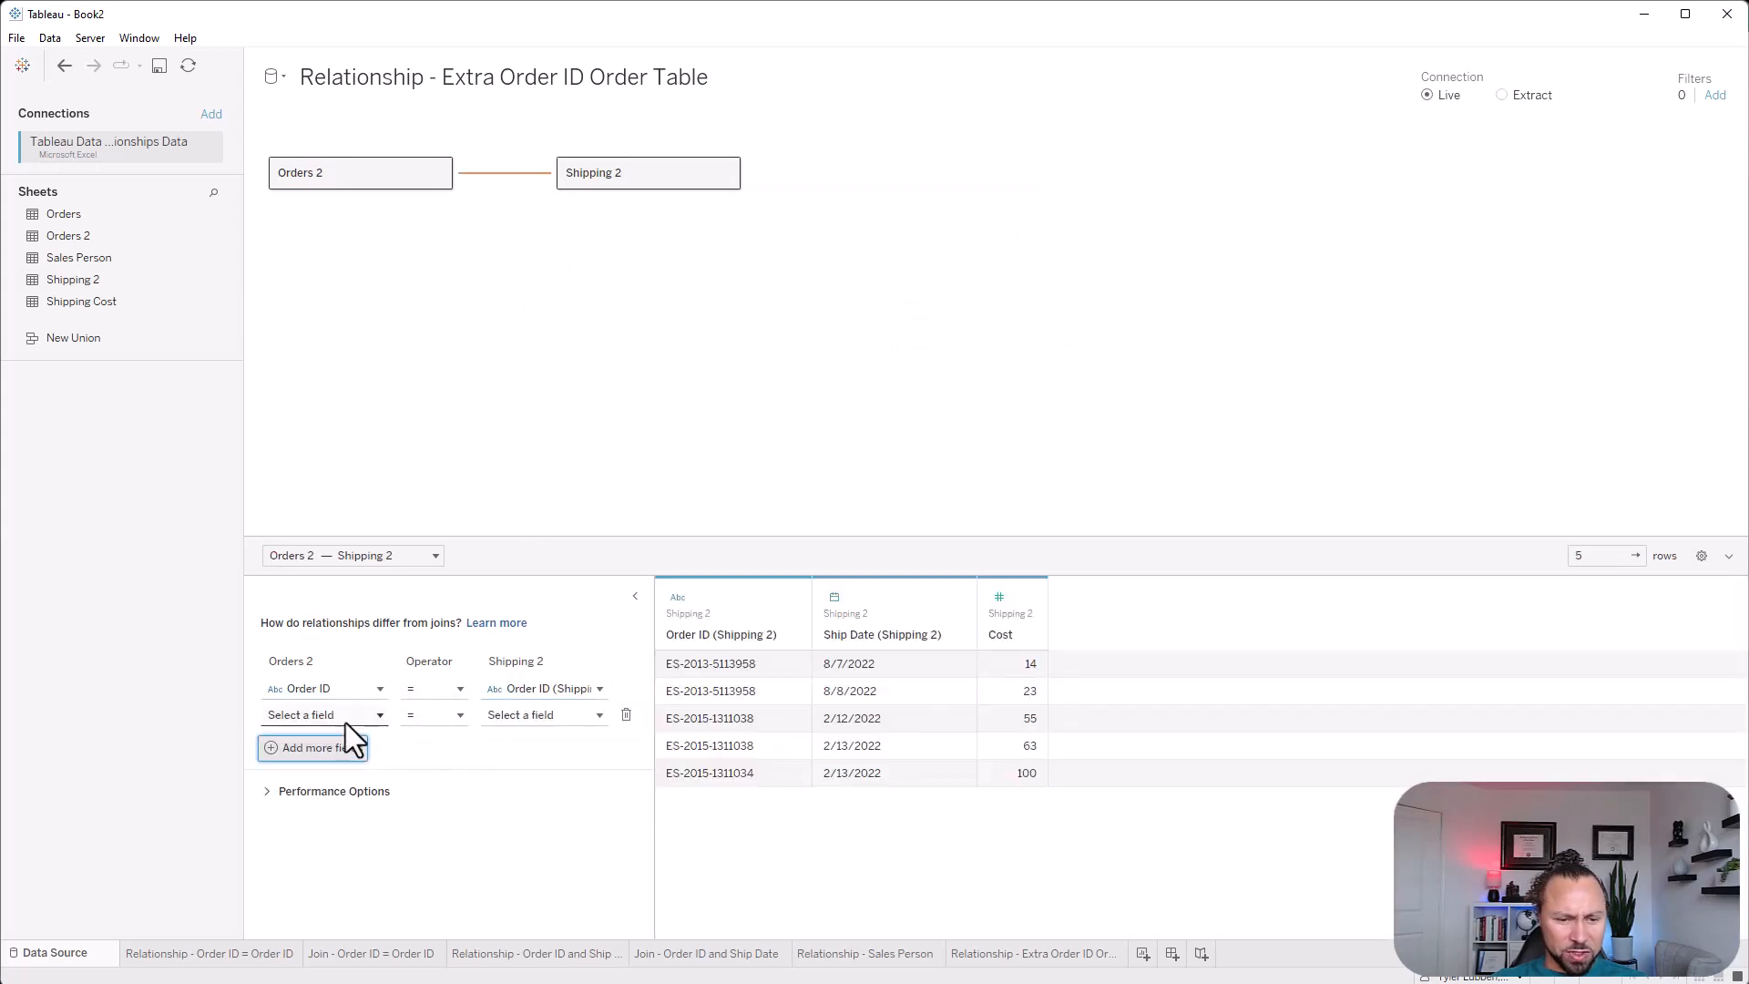
click(346, 720)
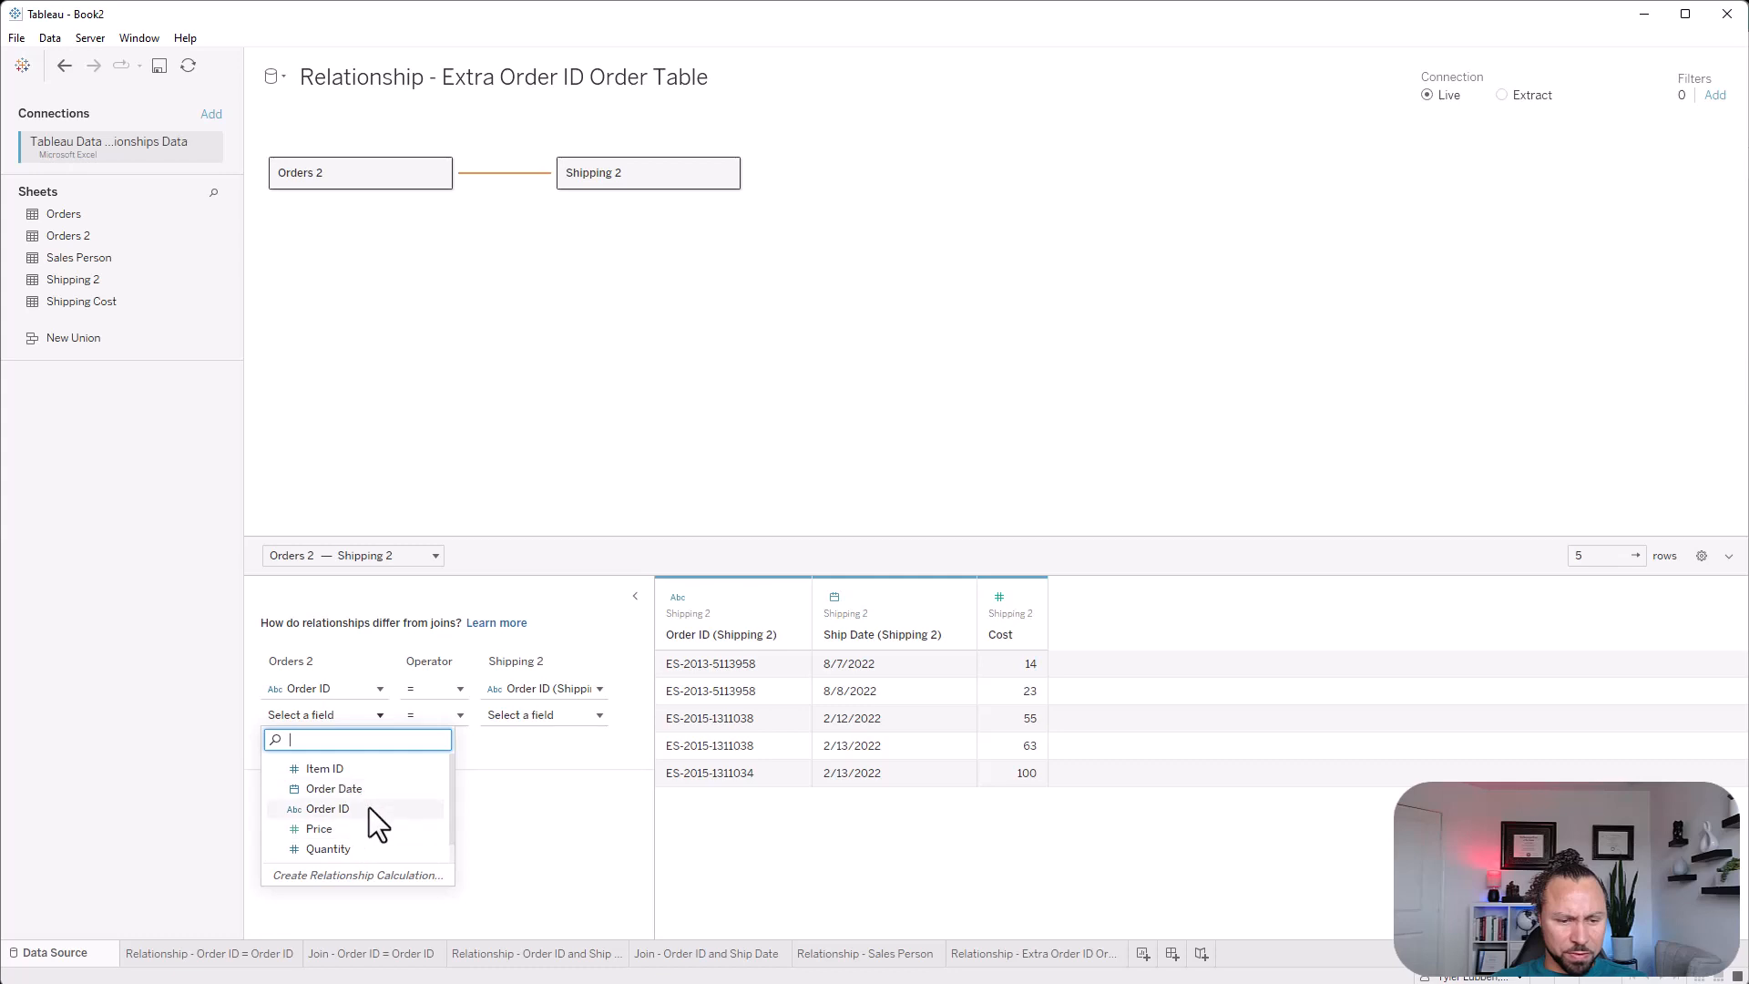
click(367, 847)
click(558, 715)
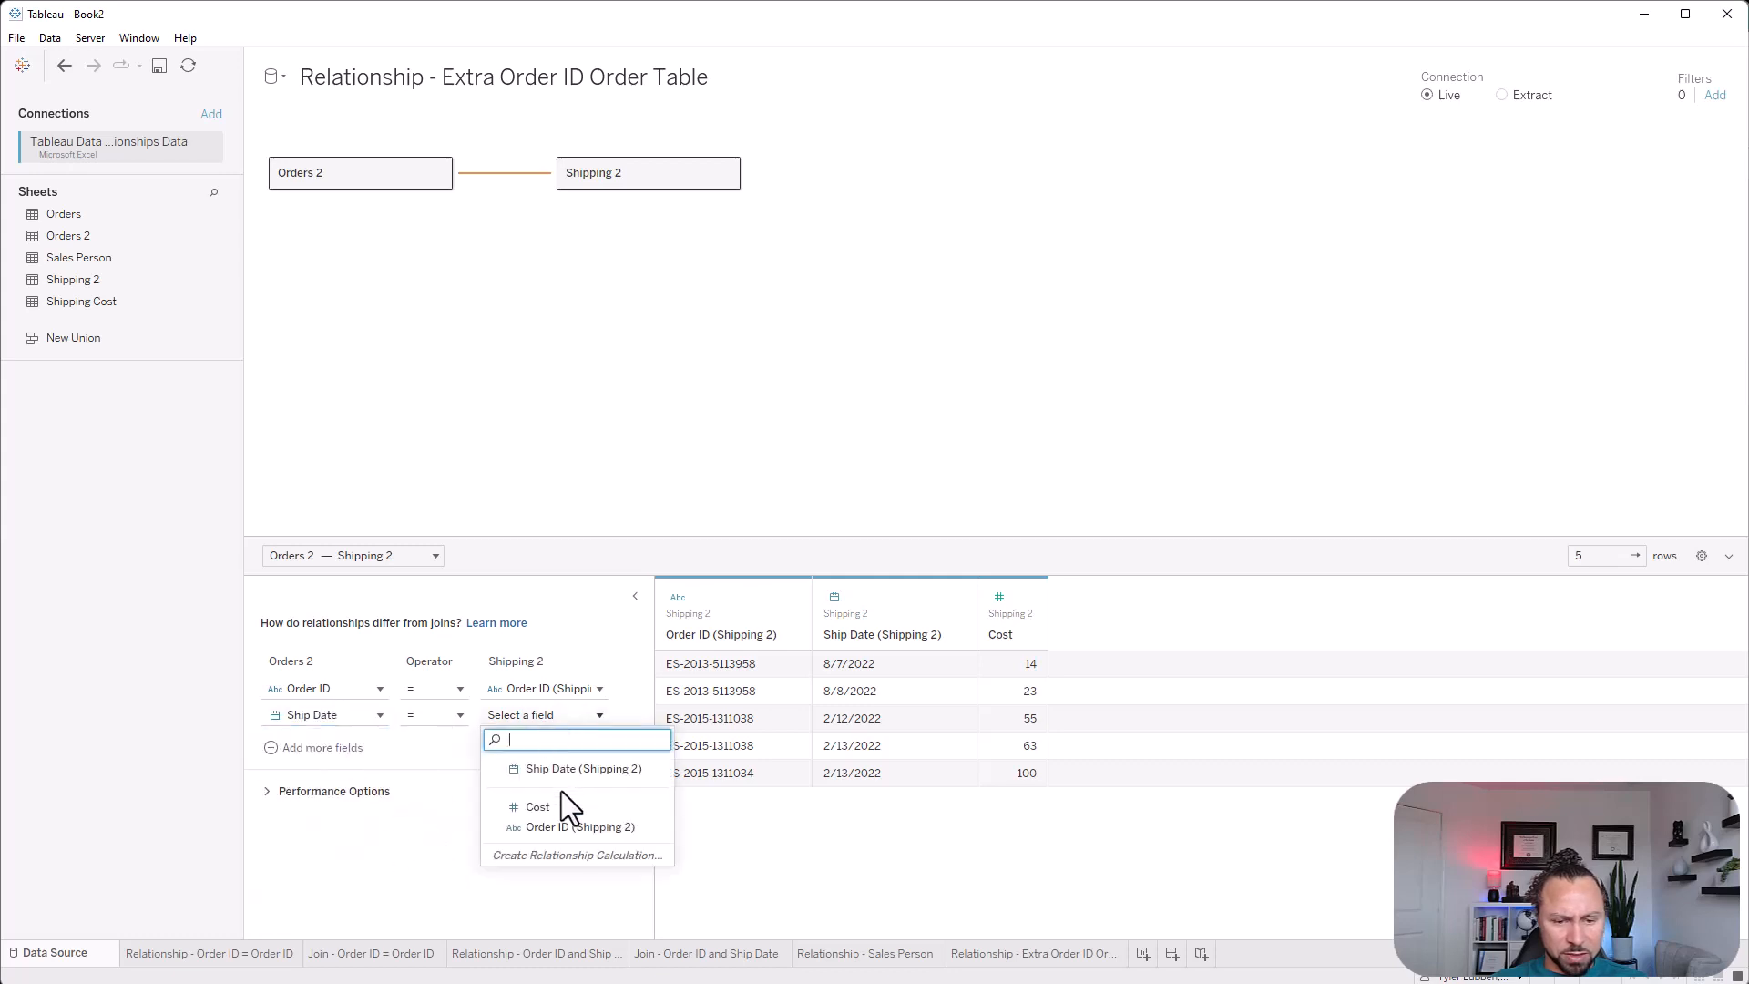
click(554, 769)
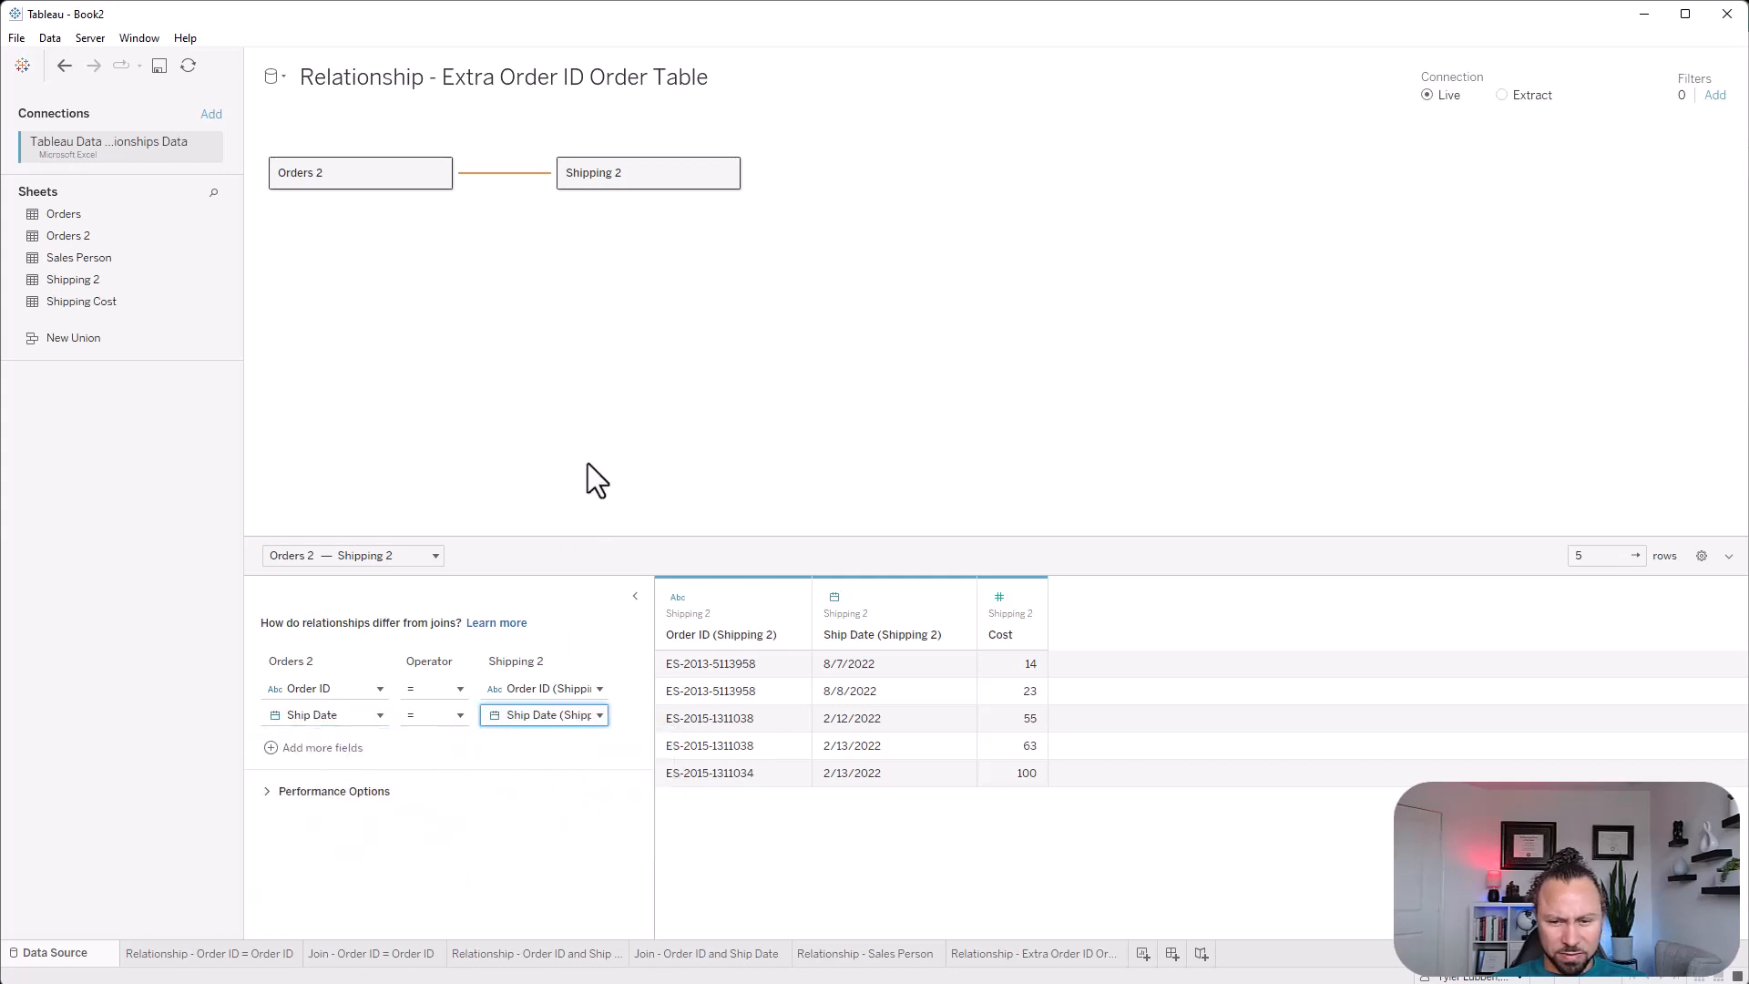
Review the data previews of Orders 2 and Shipping 2, including the last row of each table
click(593, 178)
click(356, 173)
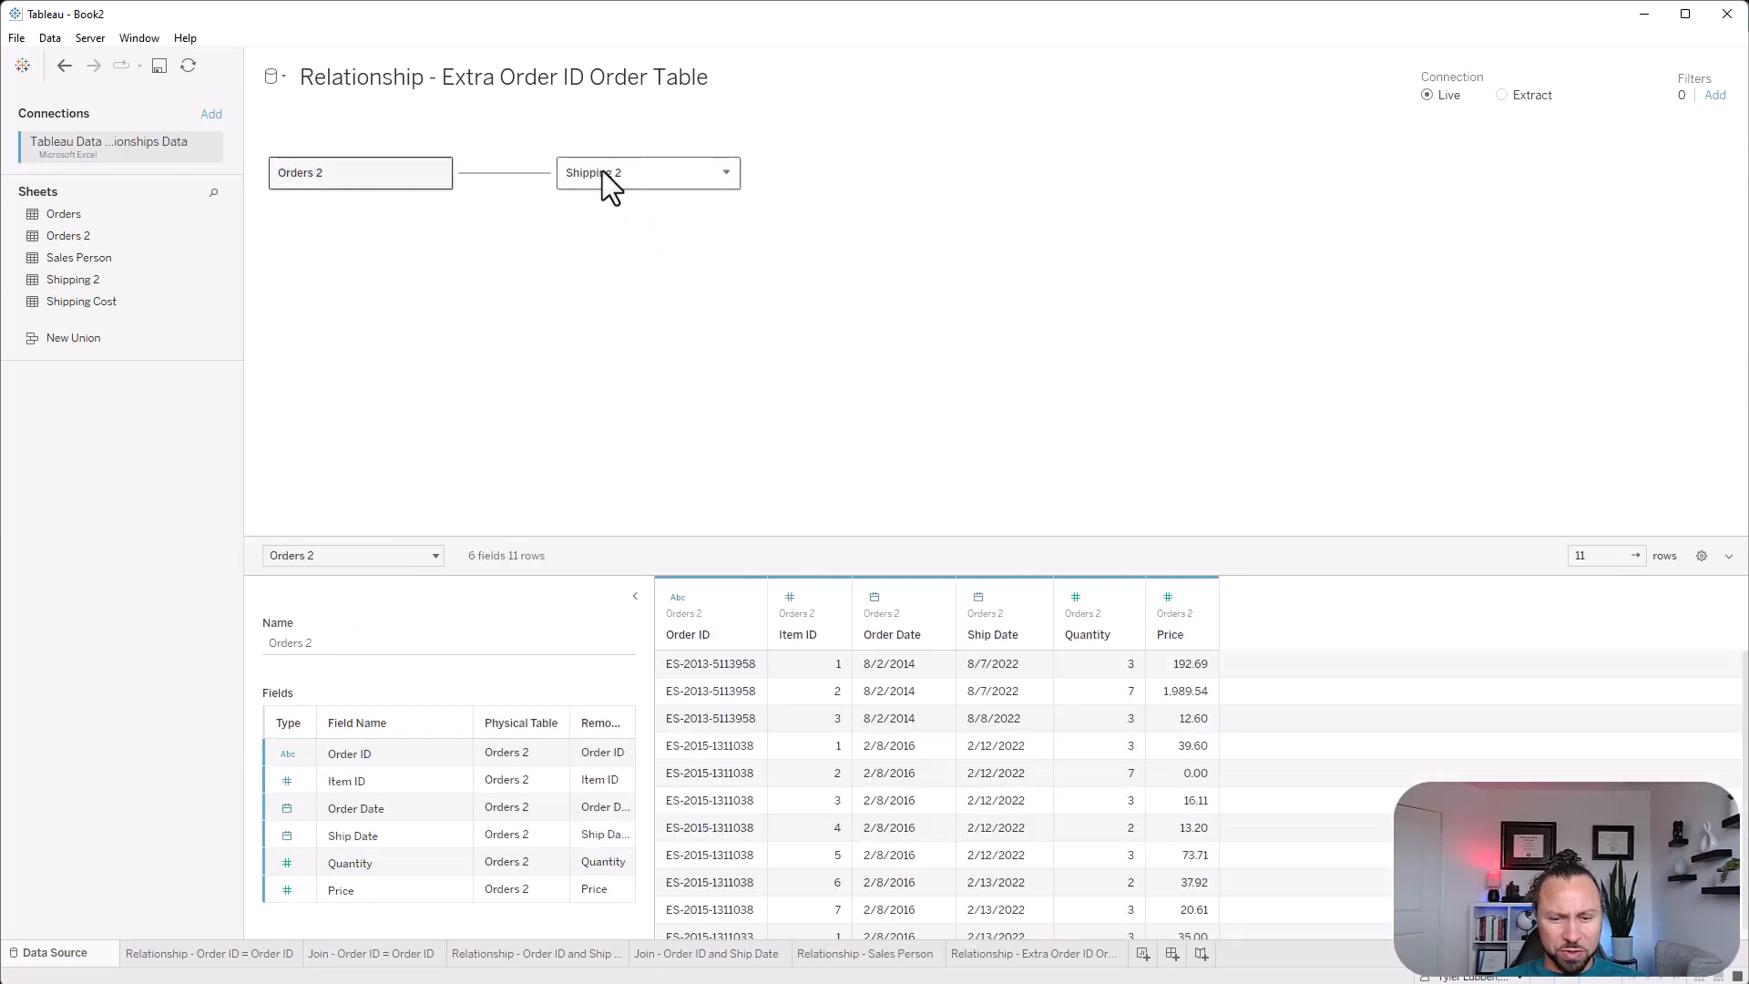
click(603, 173)
click(404, 171)
scroll(780, 818, down, 1)
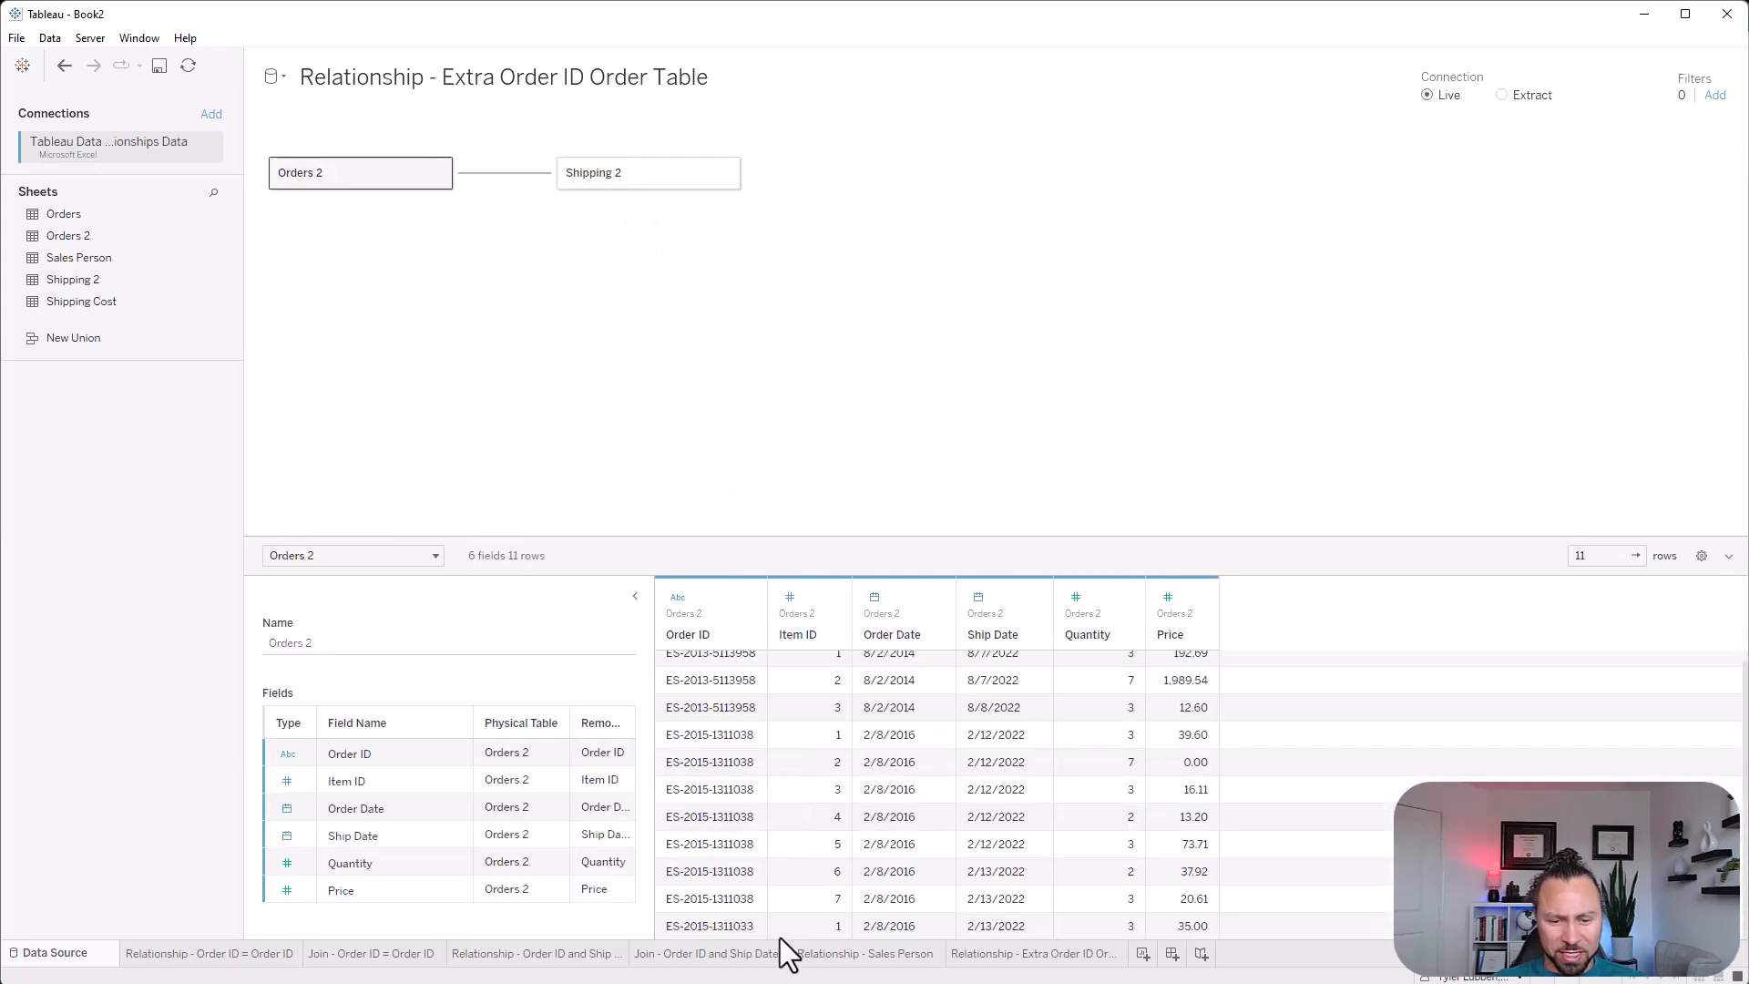
click(614, 179)
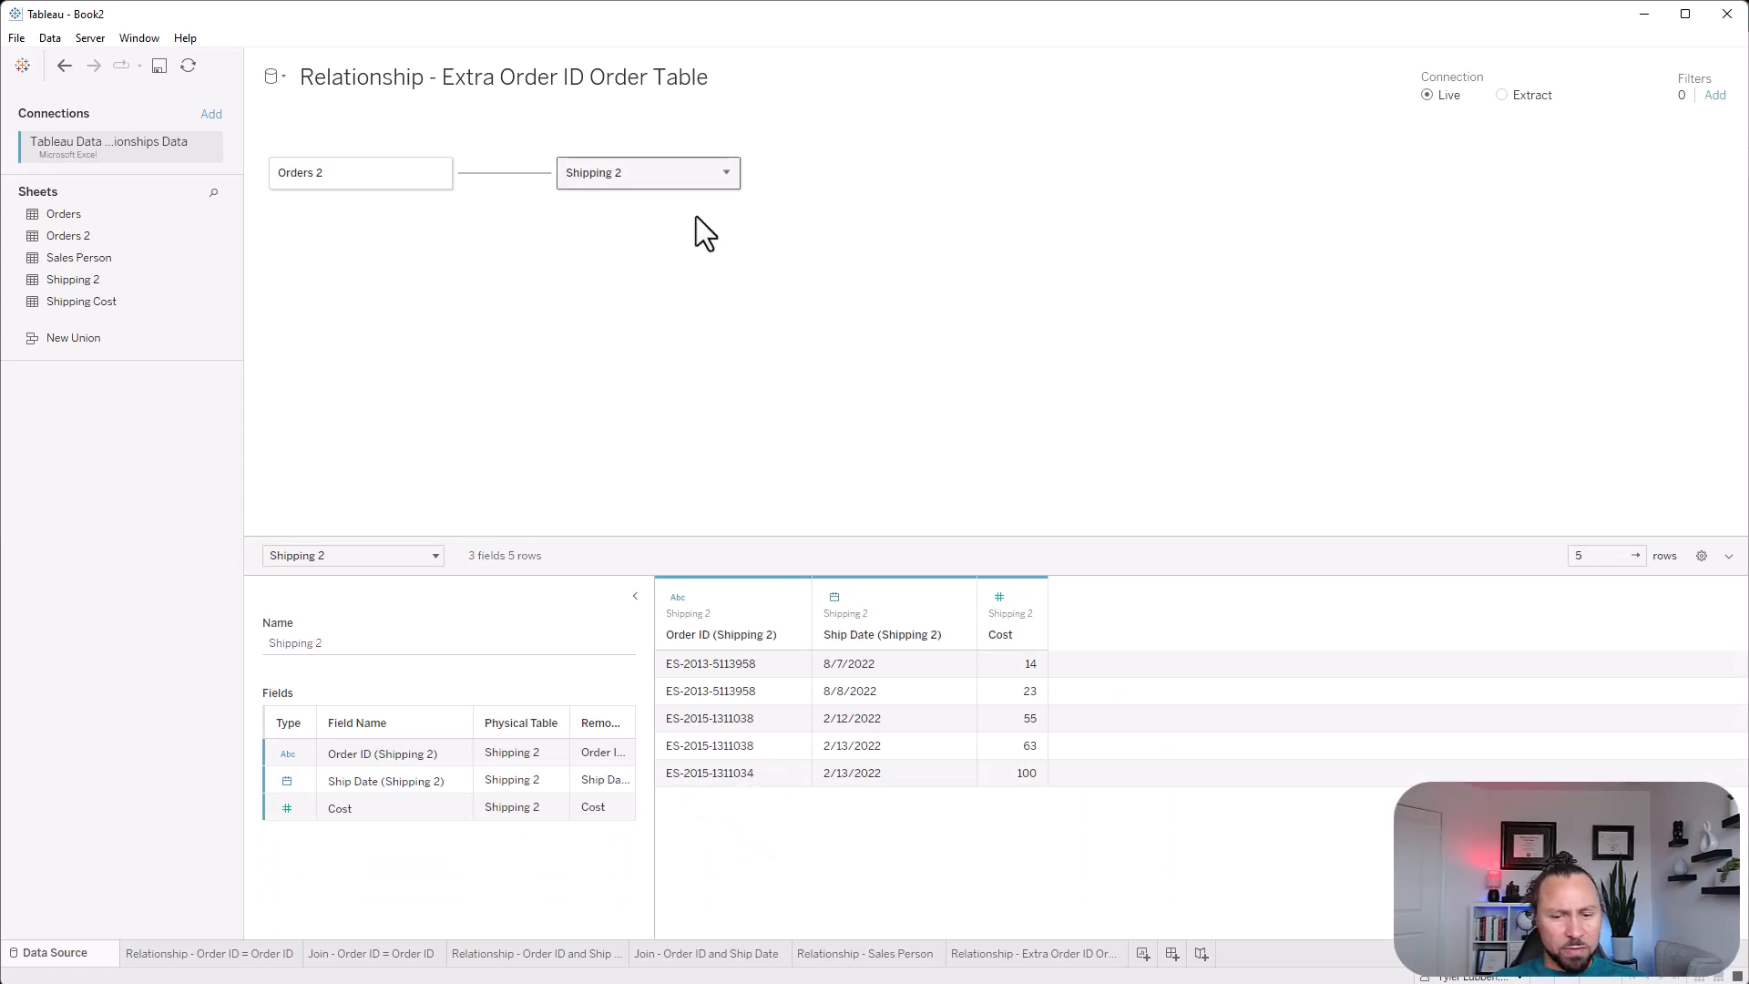
On the "Relationship - Extra Order ID Order Table" sheet, show summed Price and Cost by Order ID from Orders 2
click(1101, 957)
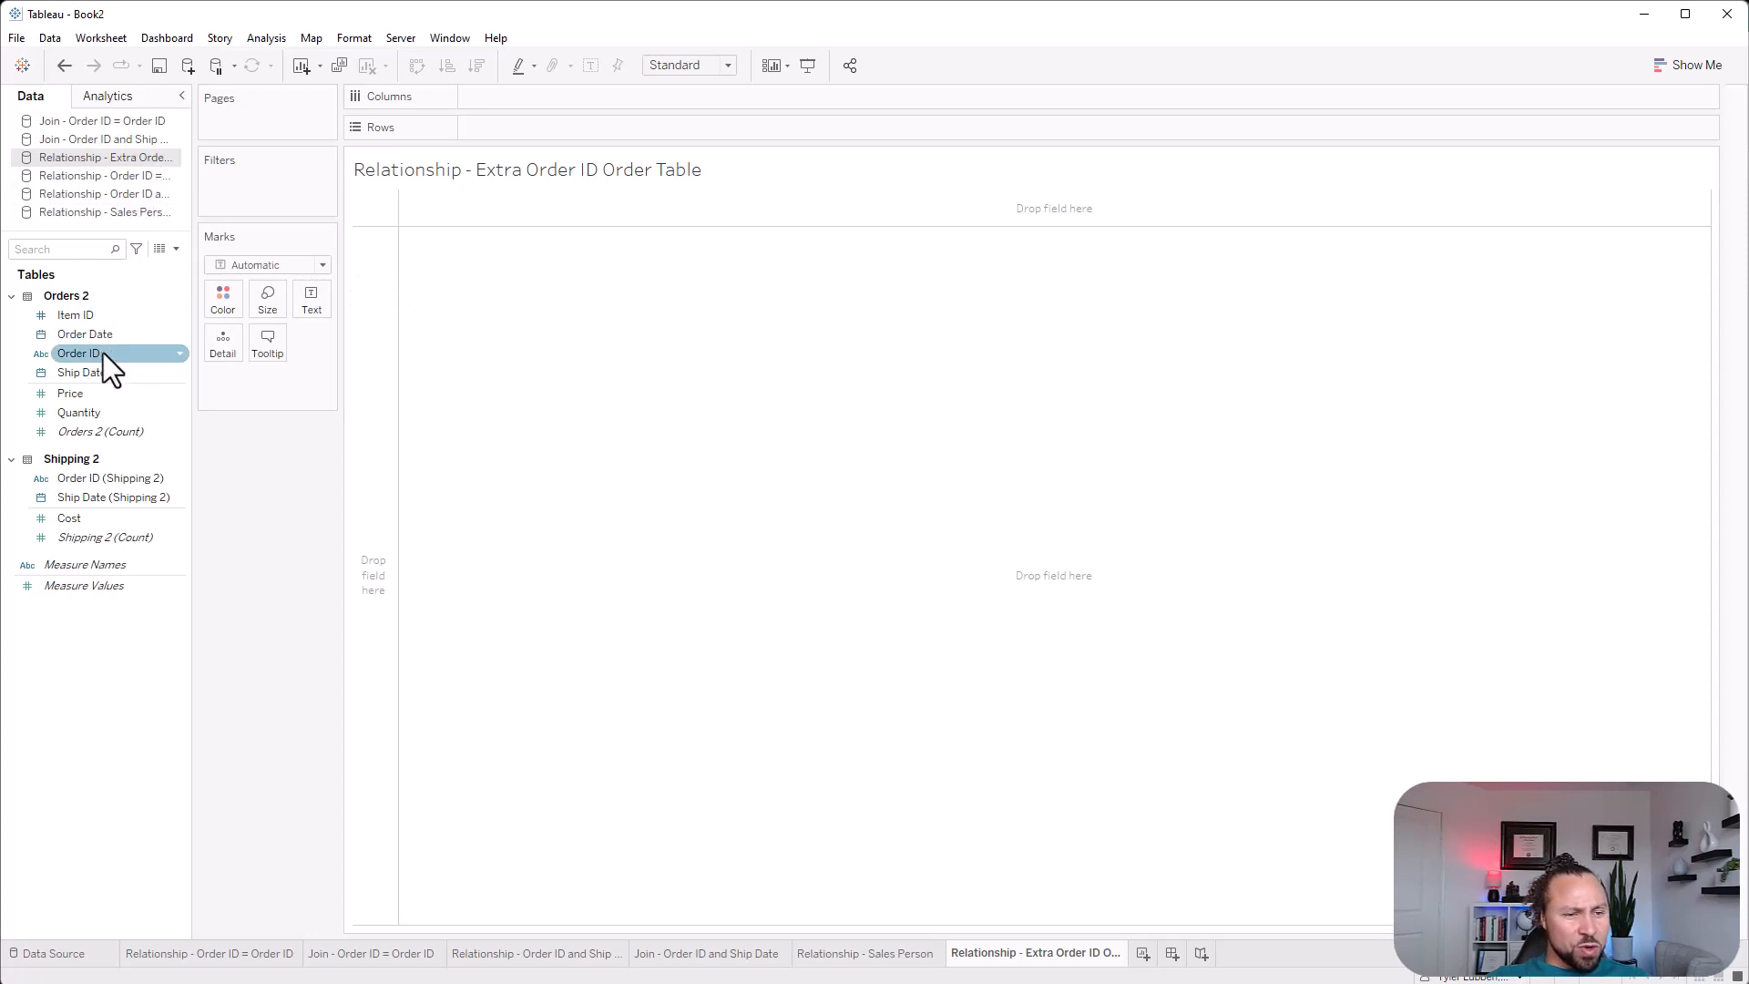
drag(103, 353, 499, 128)
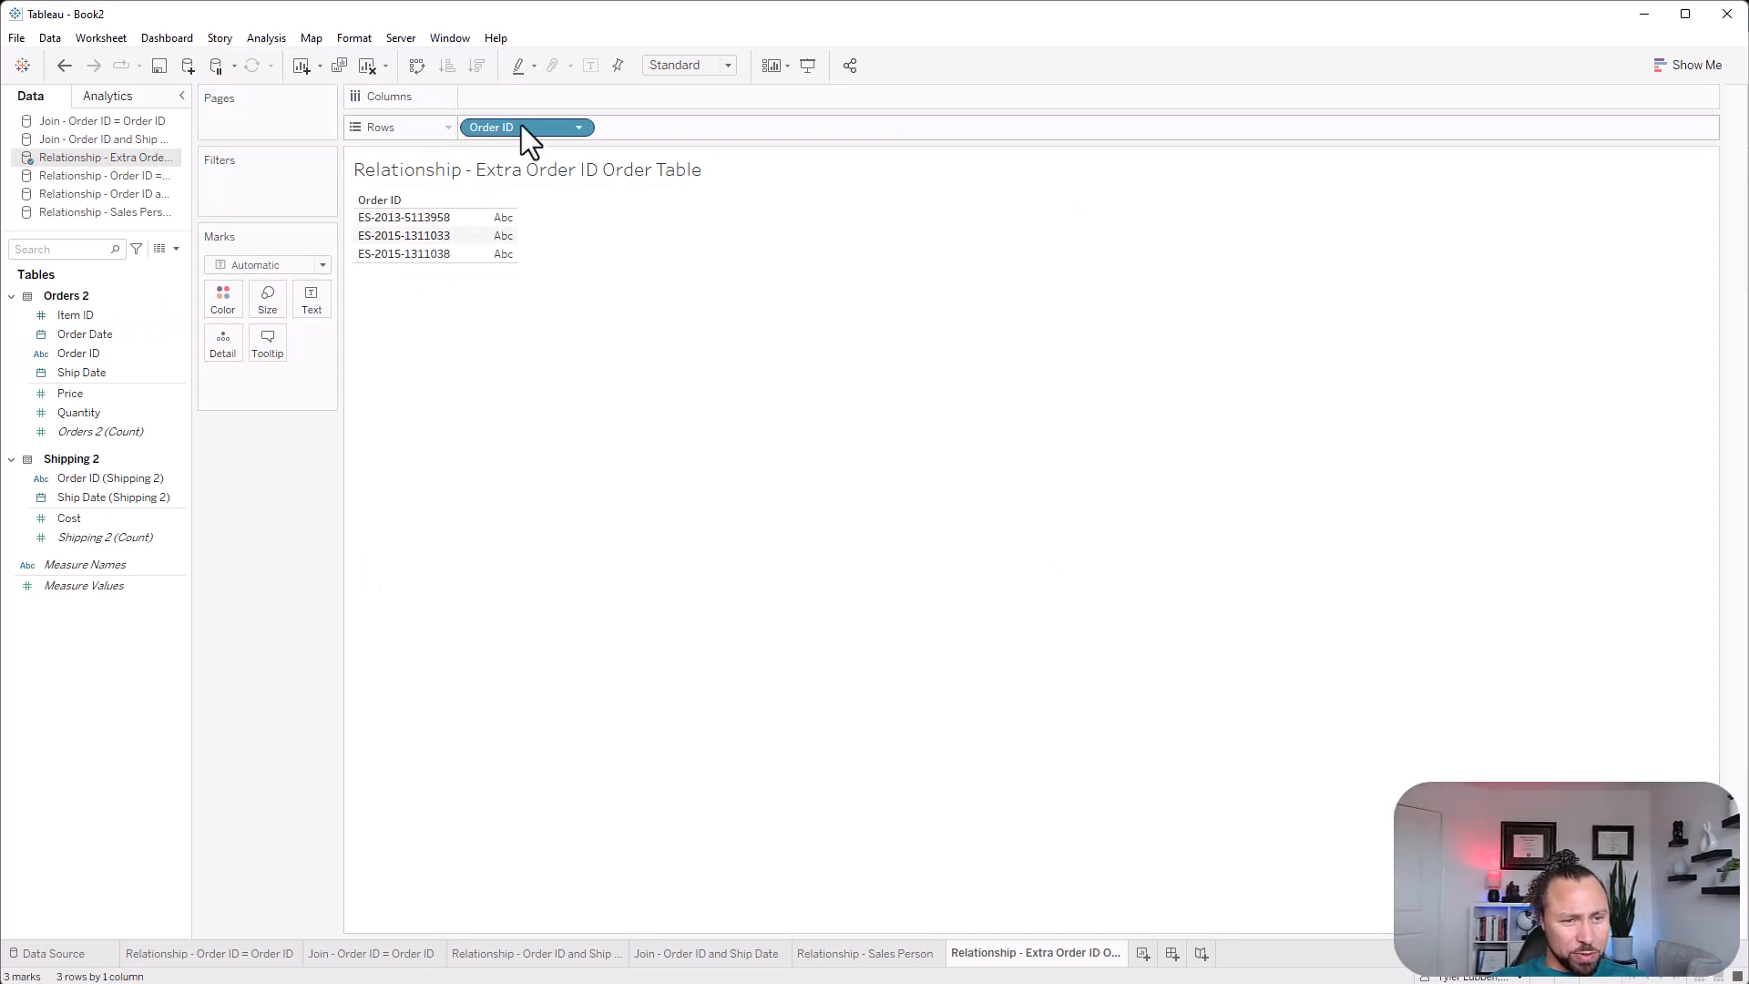
drag(91, 431, 496, 243)
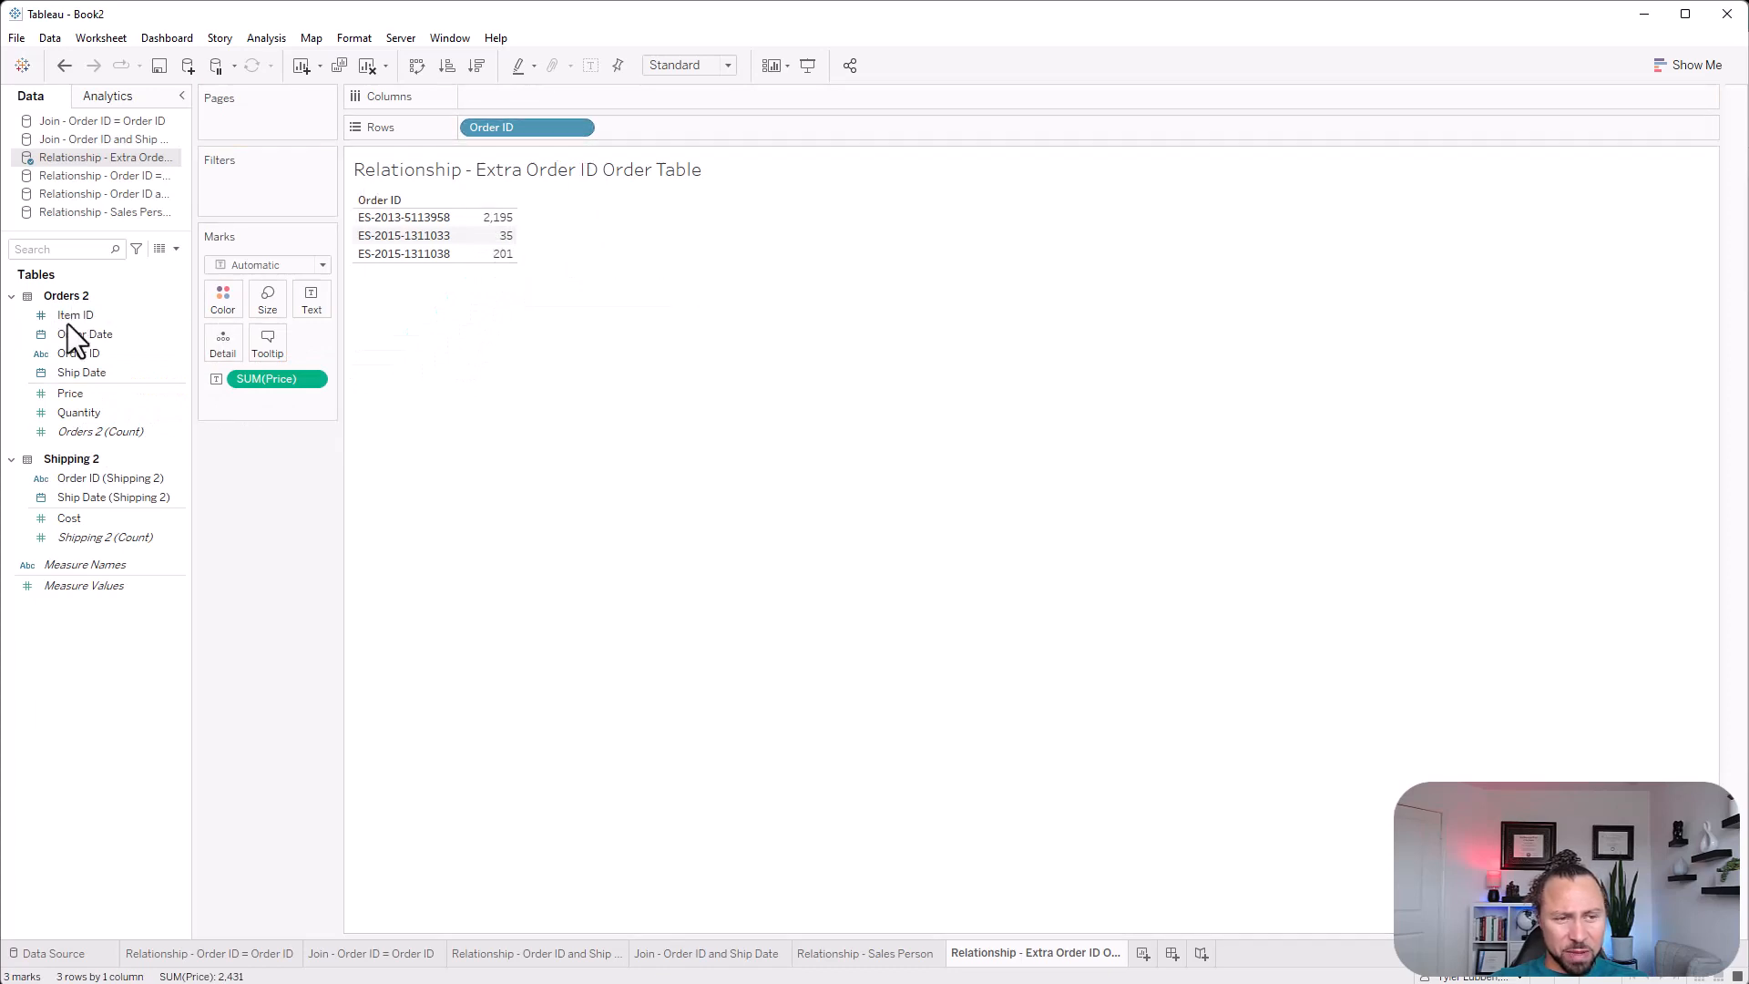
click(102, 317)
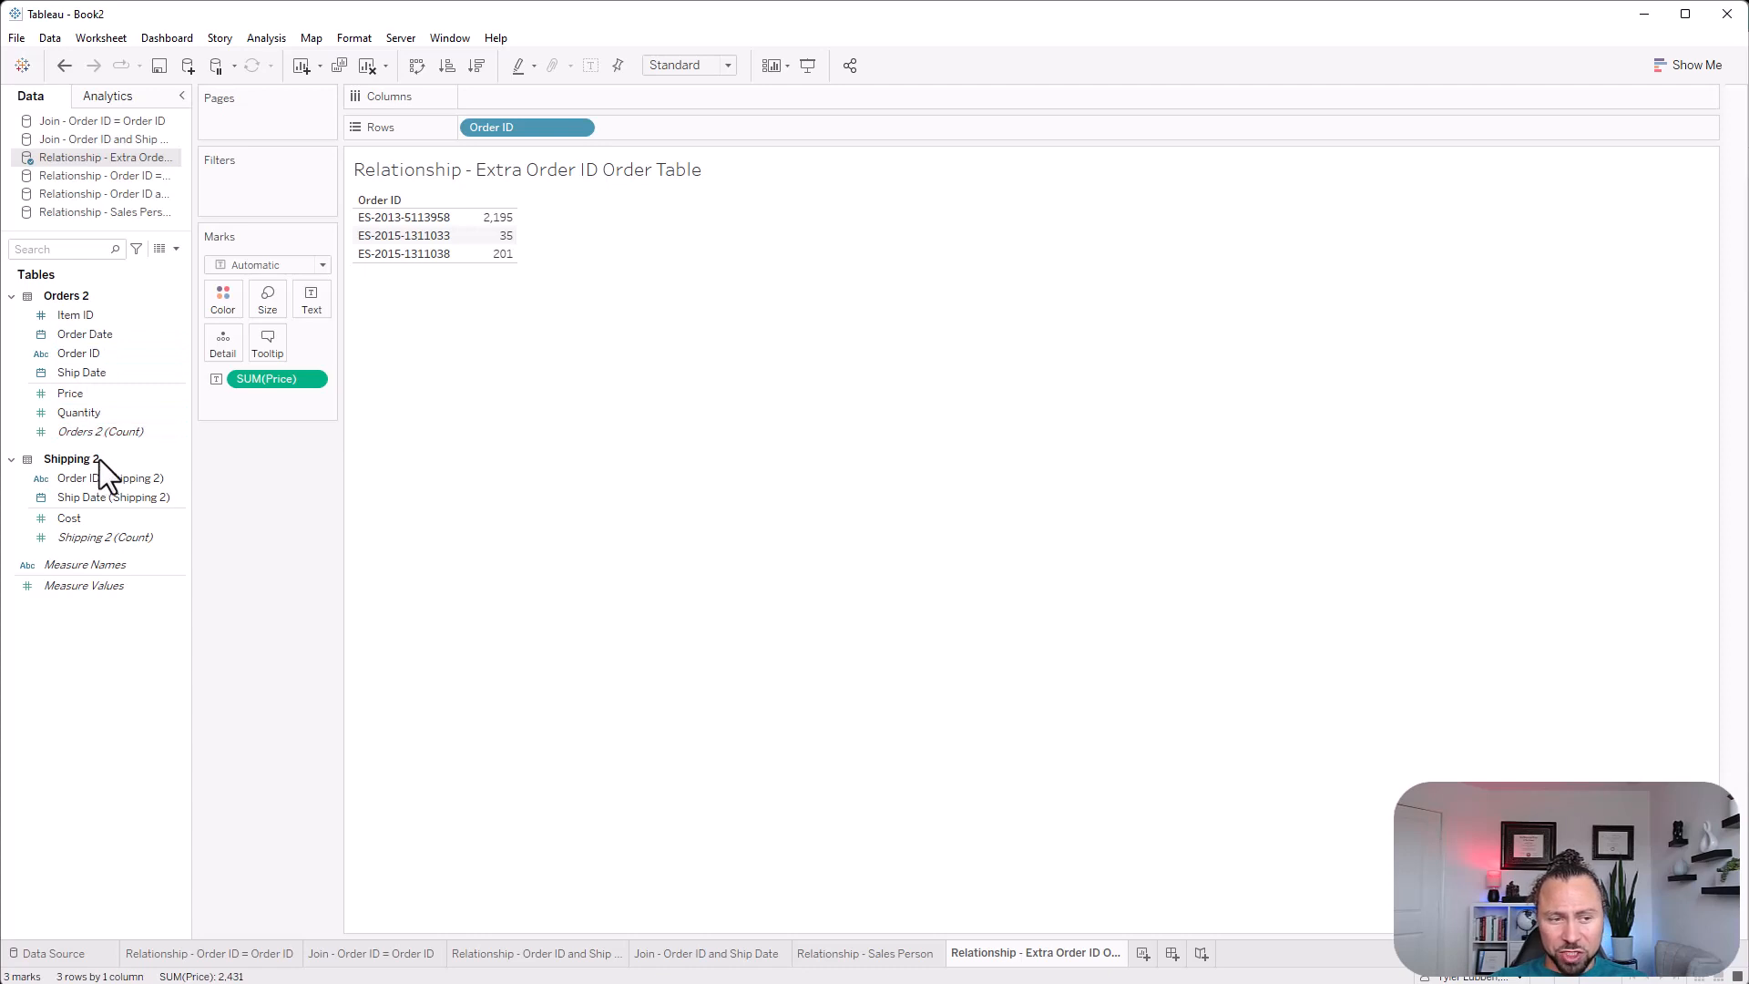
drag(94, 519, 507, 243)
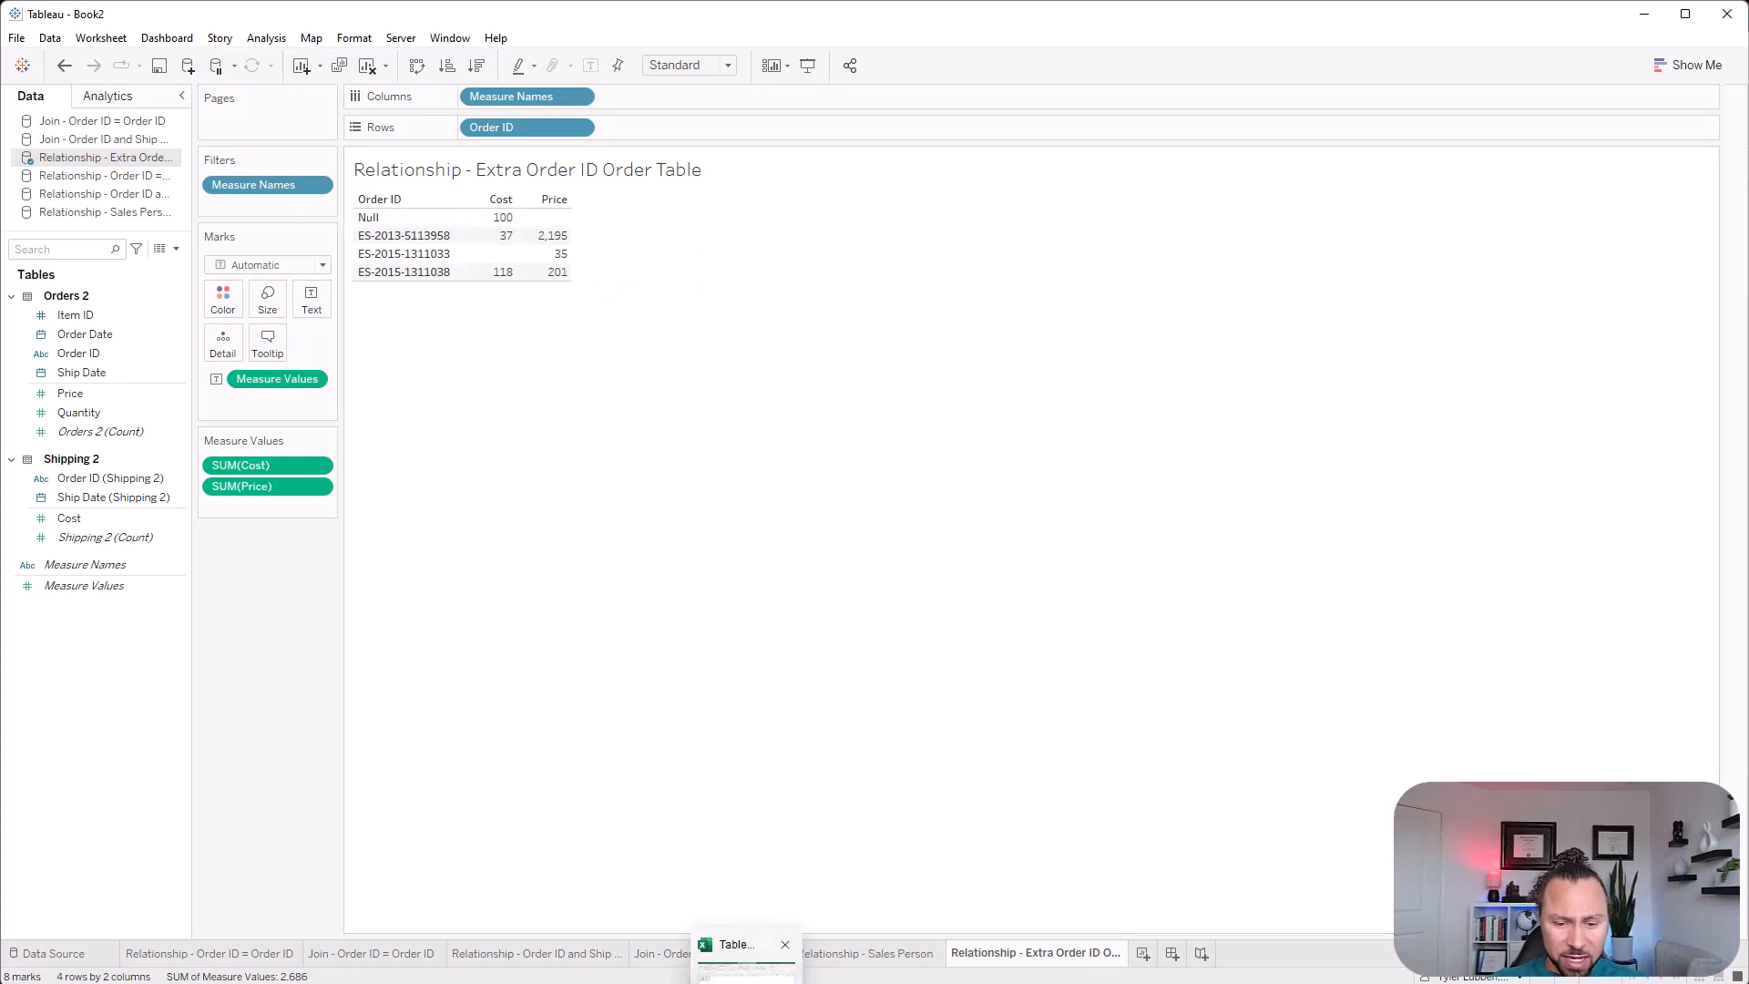
Switch to Excel to check the unmatched Order IDs in Shipping 2 and Orders 2, and return to the Tableau workbook Book2
click(745, 966)
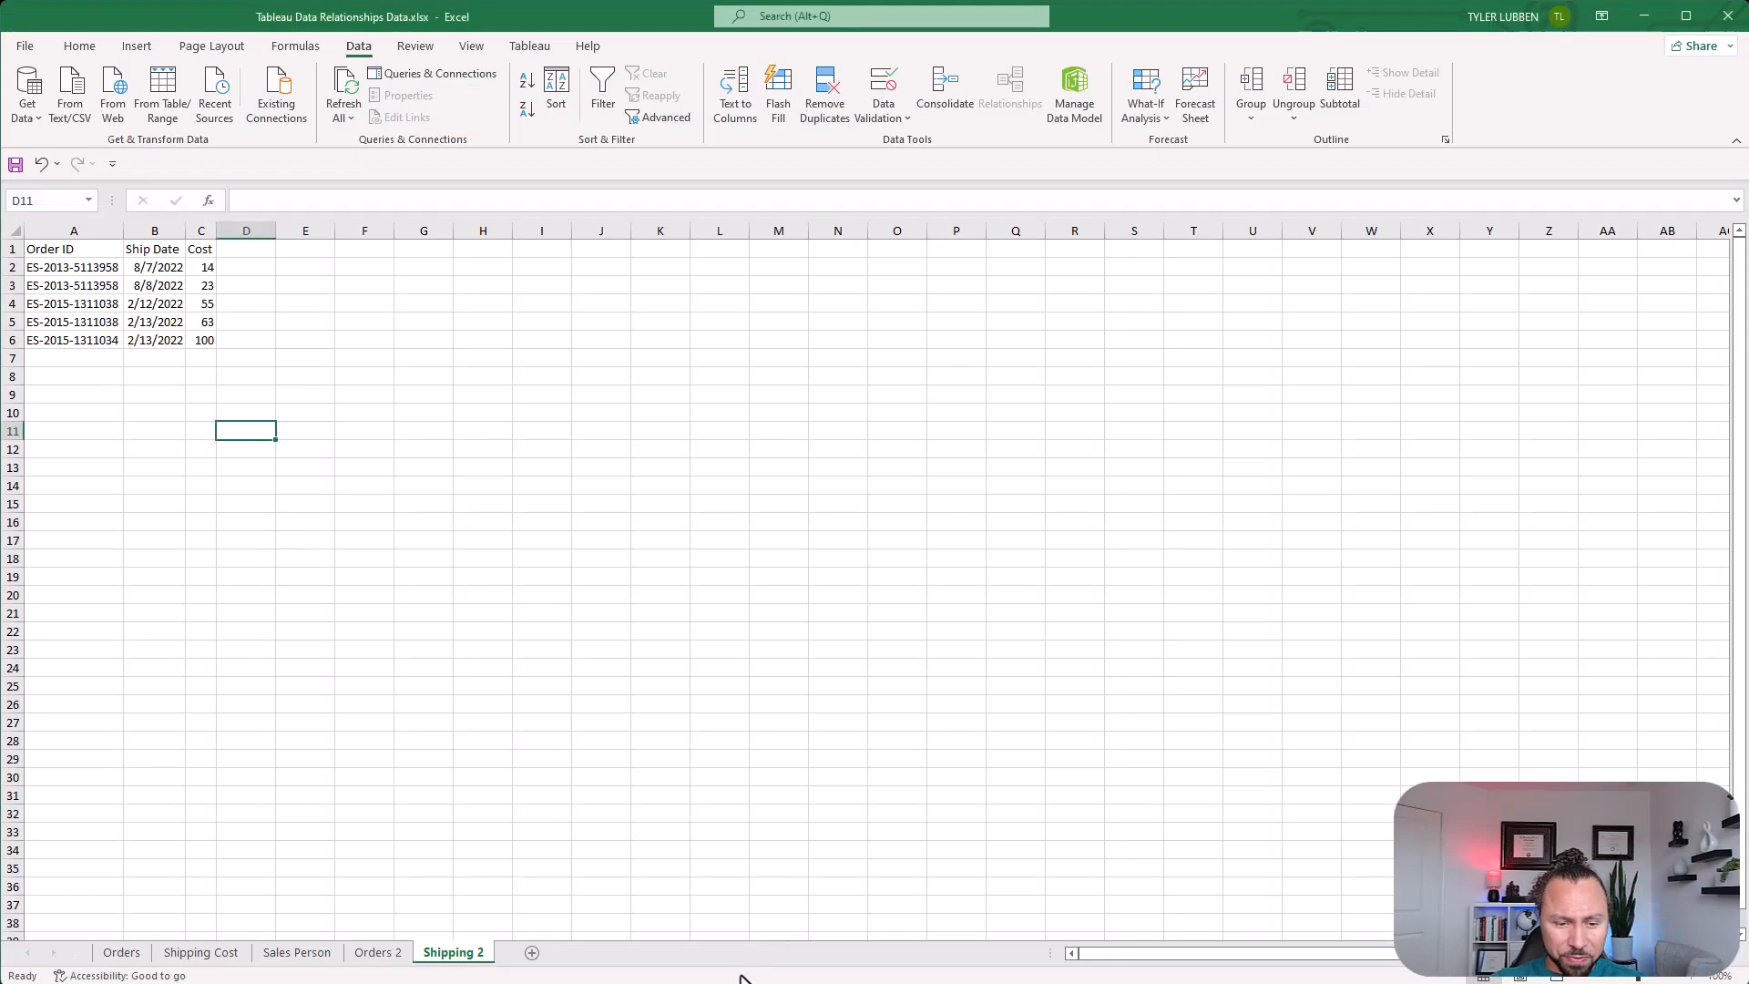
click(80, 340)
click(401, 953)
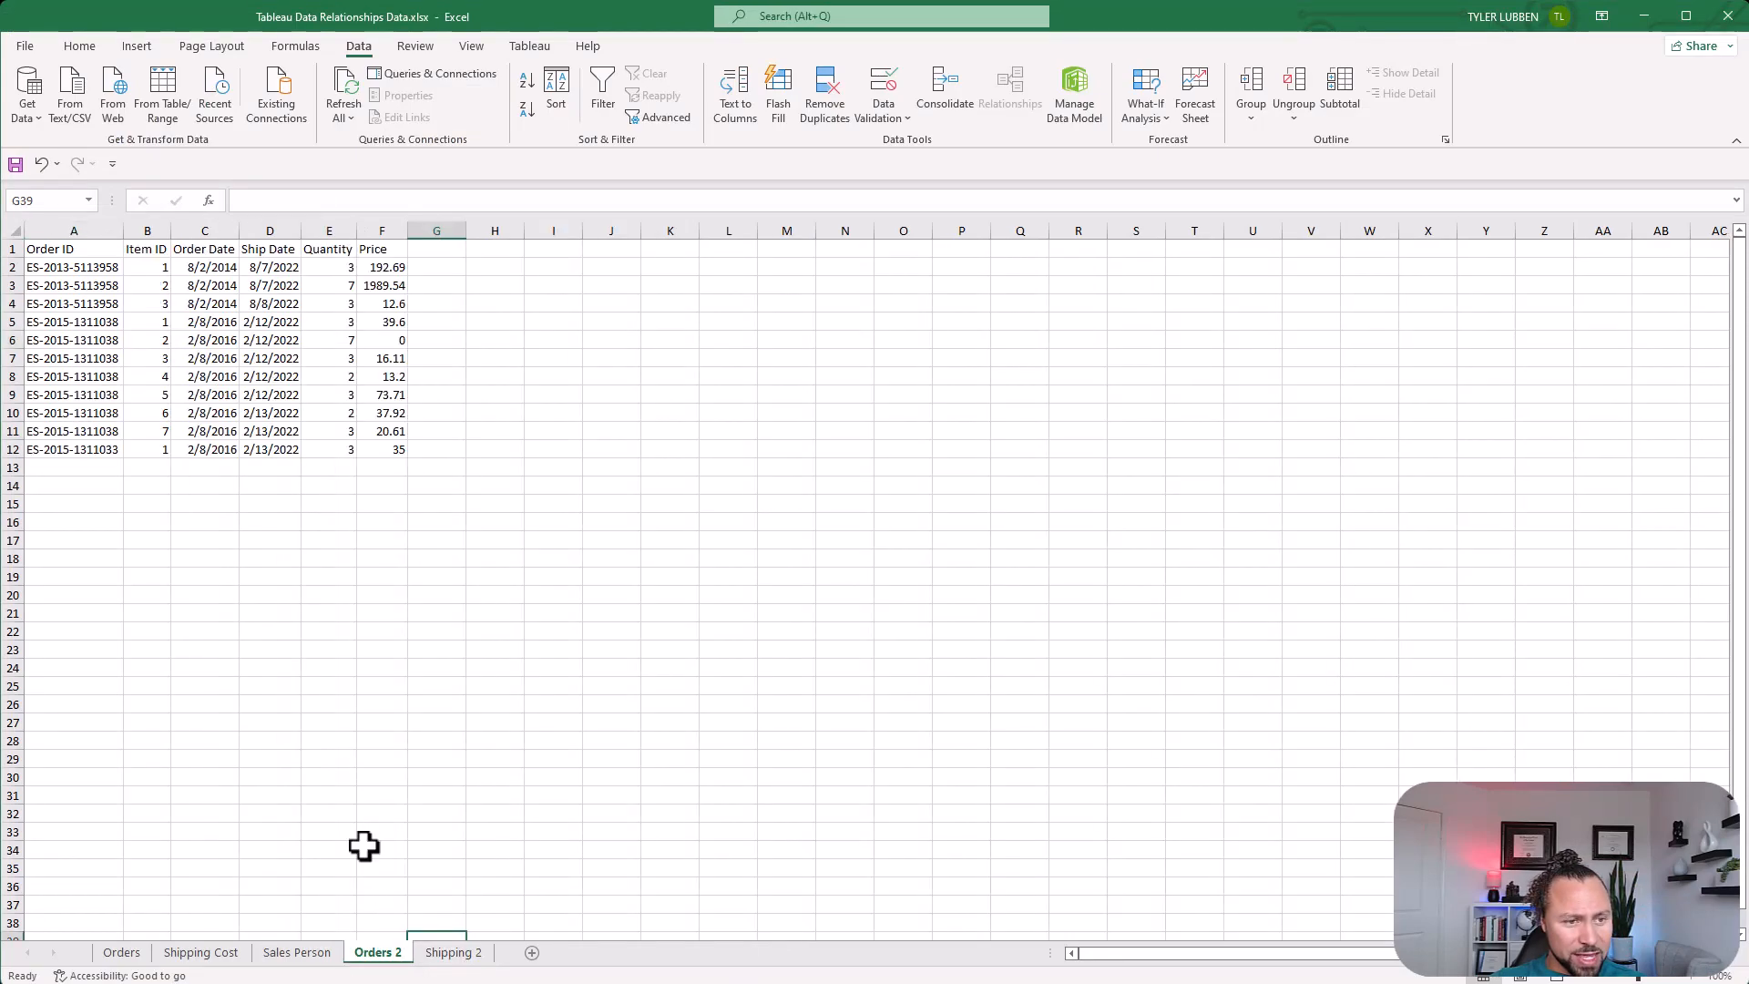
click(107, 451)
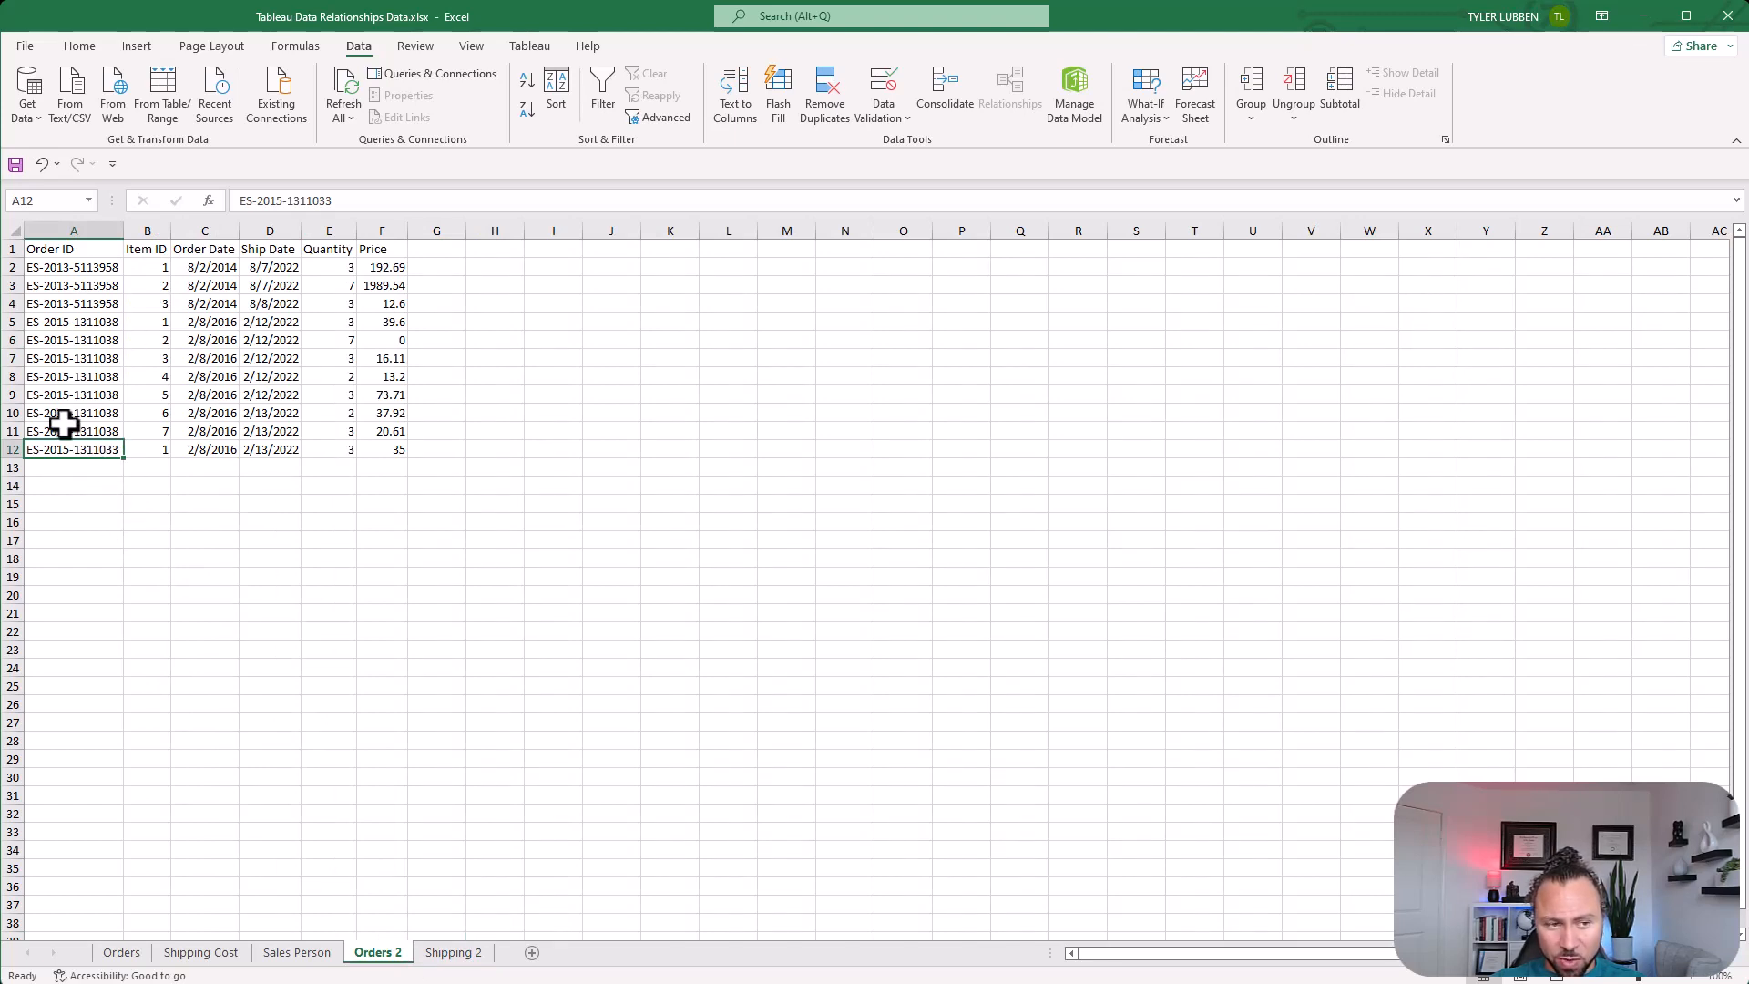
click(66, 484)
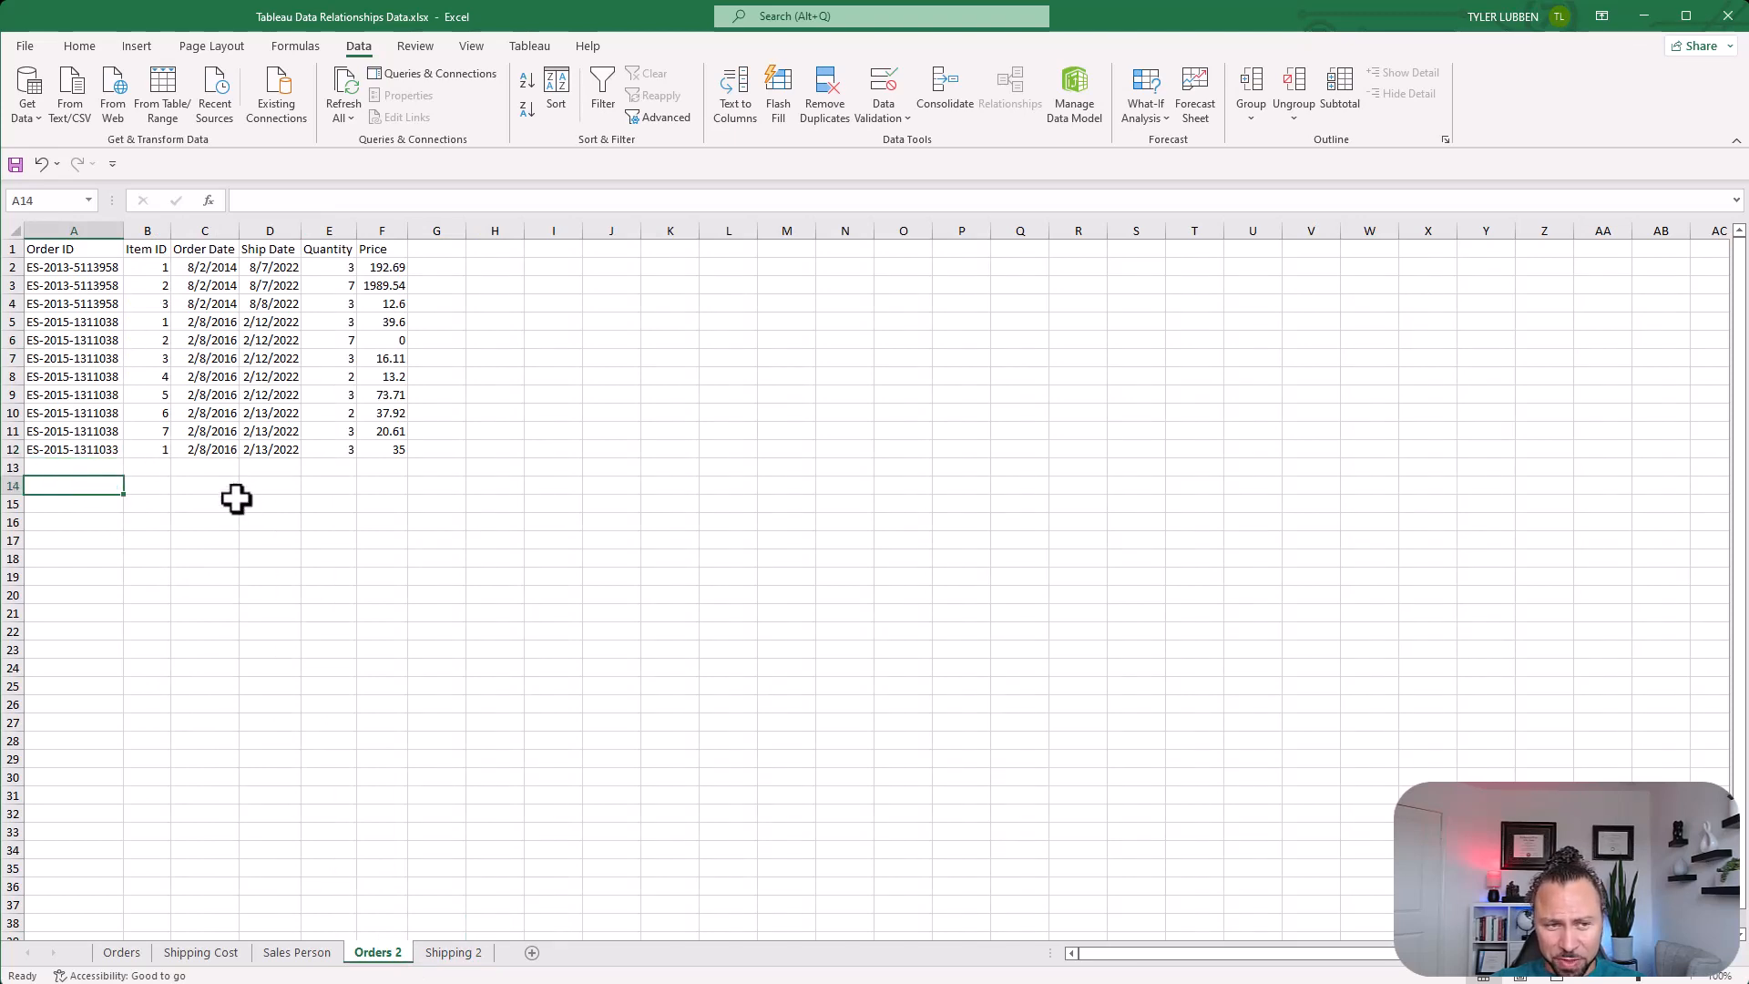
mouse_move(867, 983)
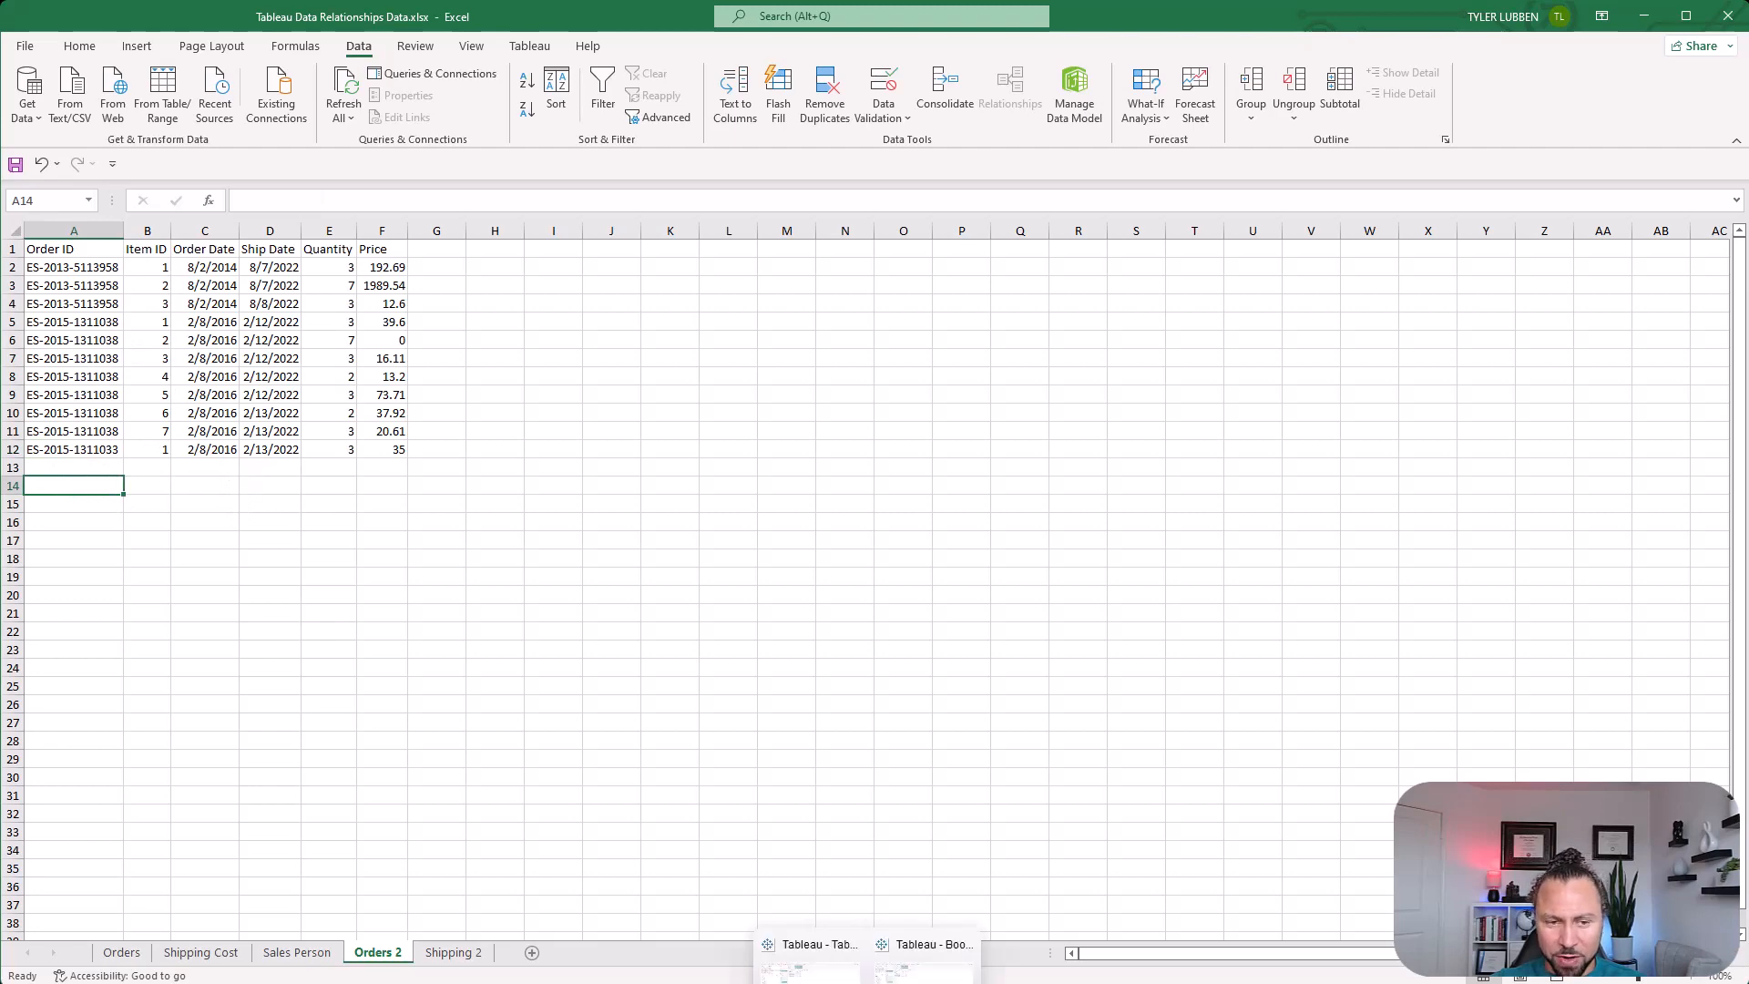
click(924, 956)
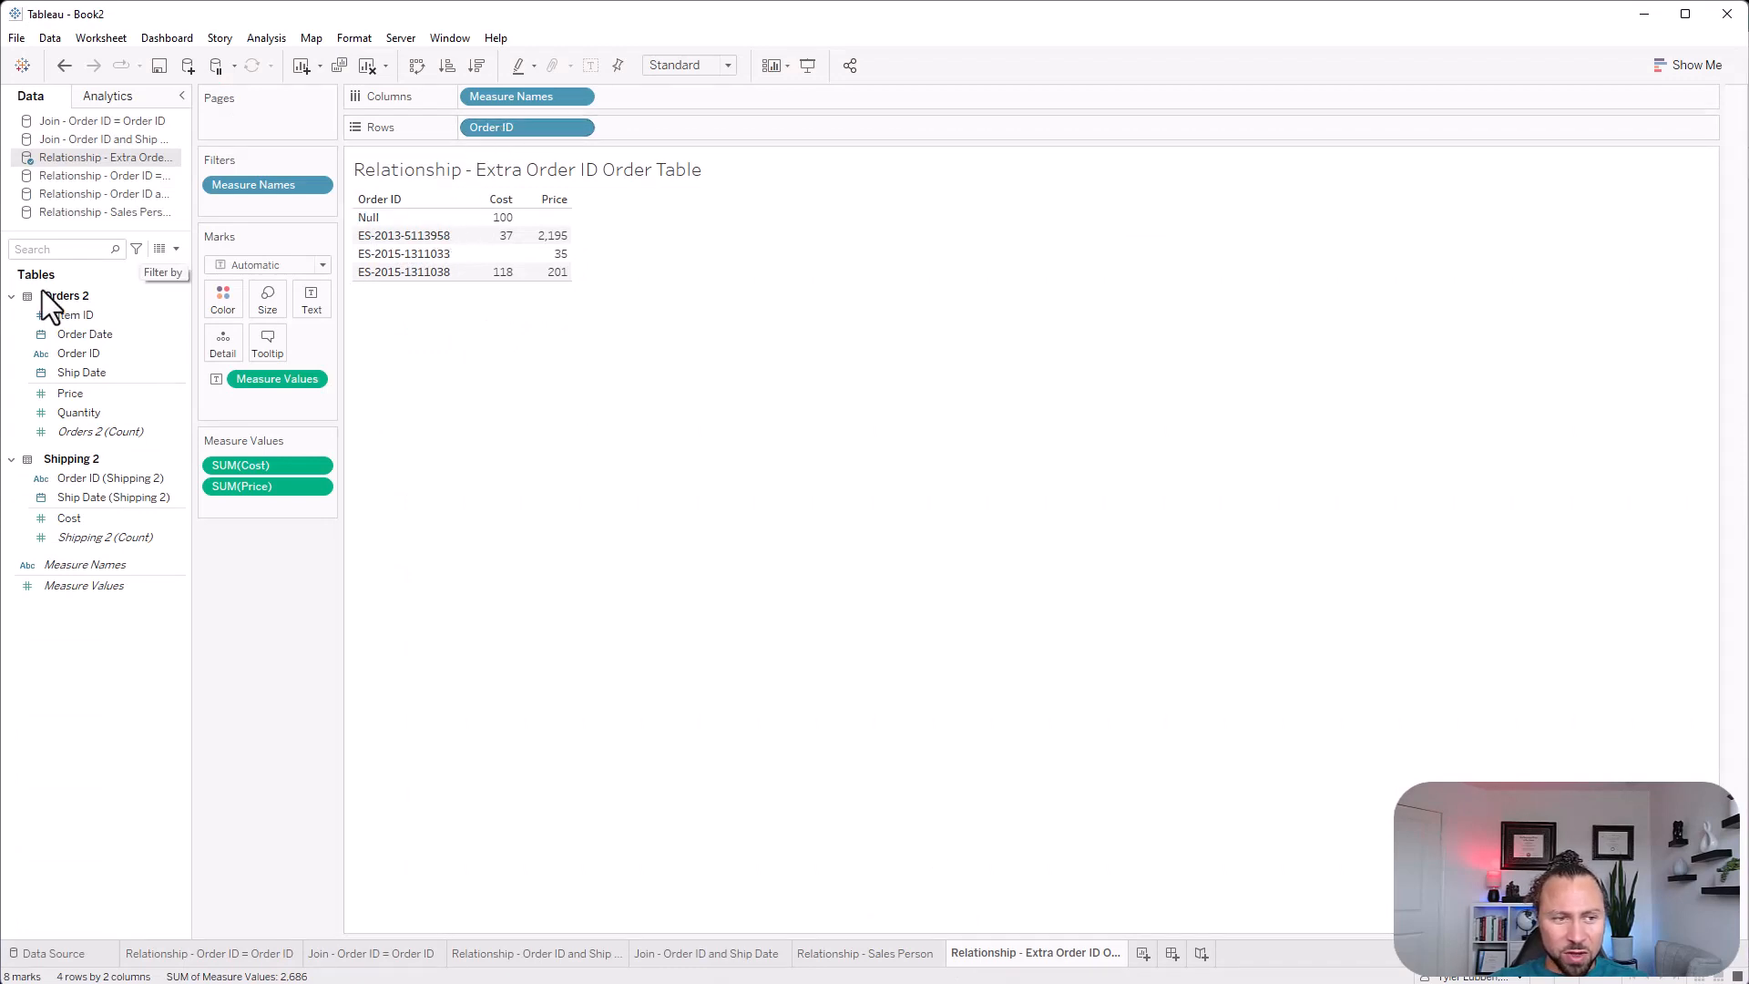
Exclude the Null Order ID row from the table, and undo the exclusion
mouse_move(475, 225)
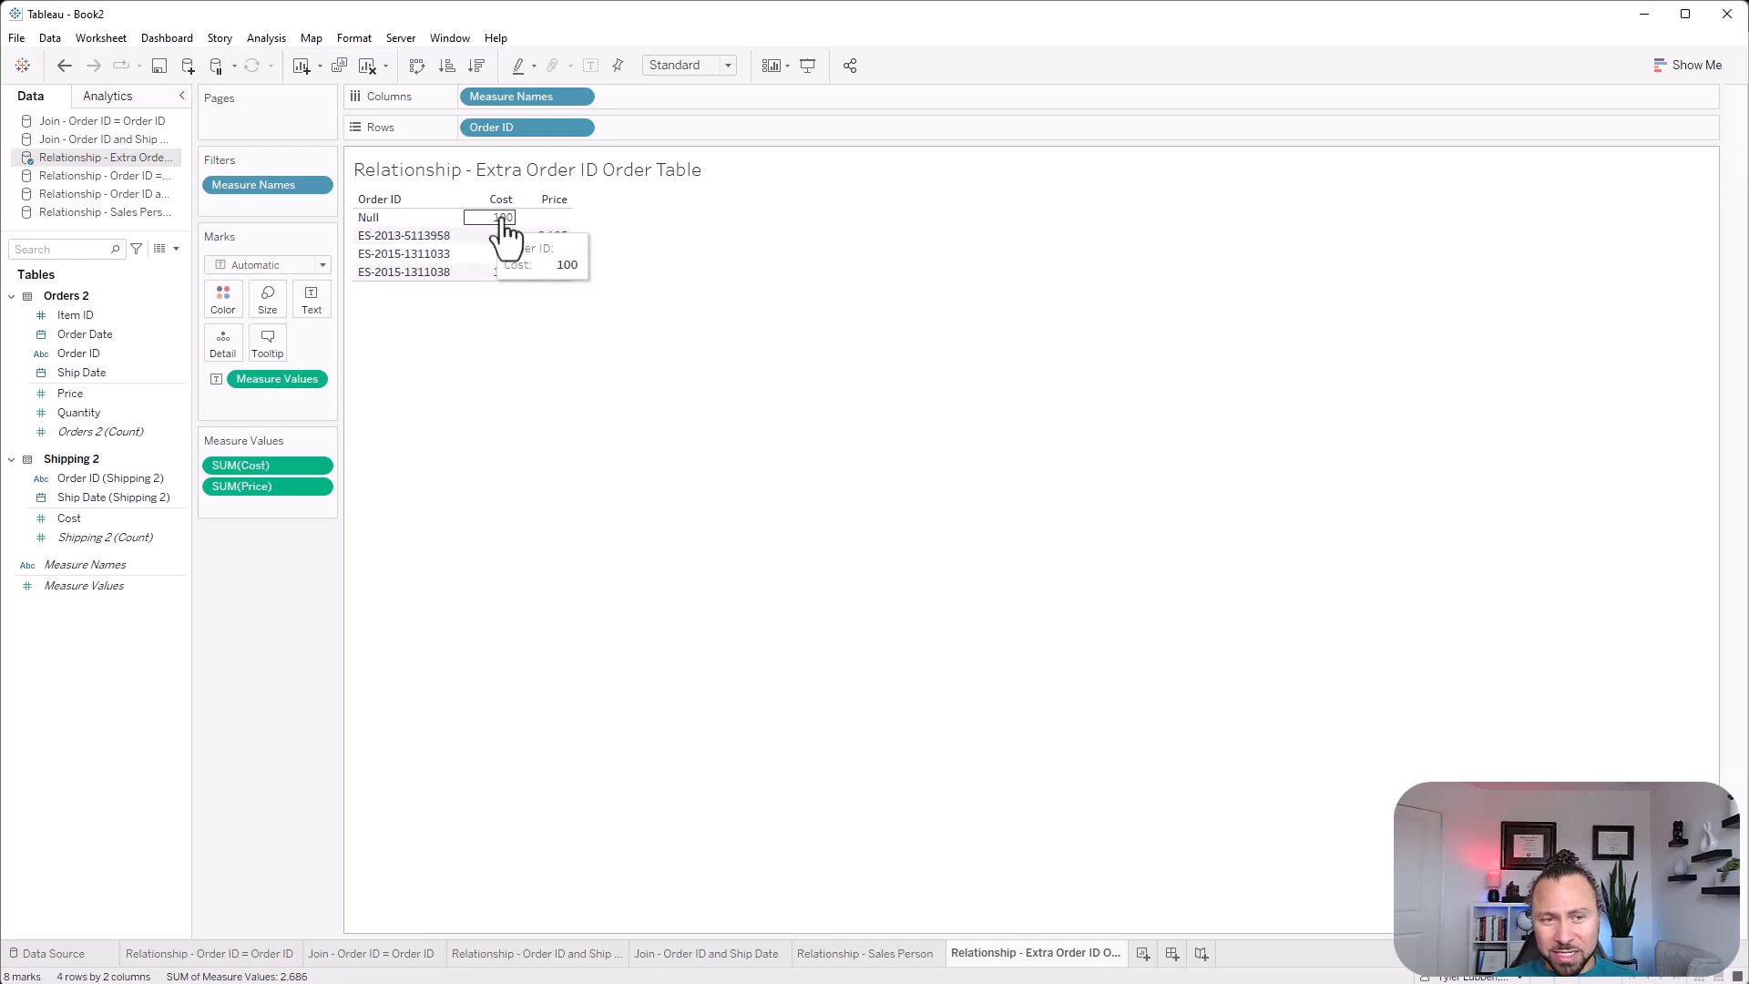
click(422, 216)
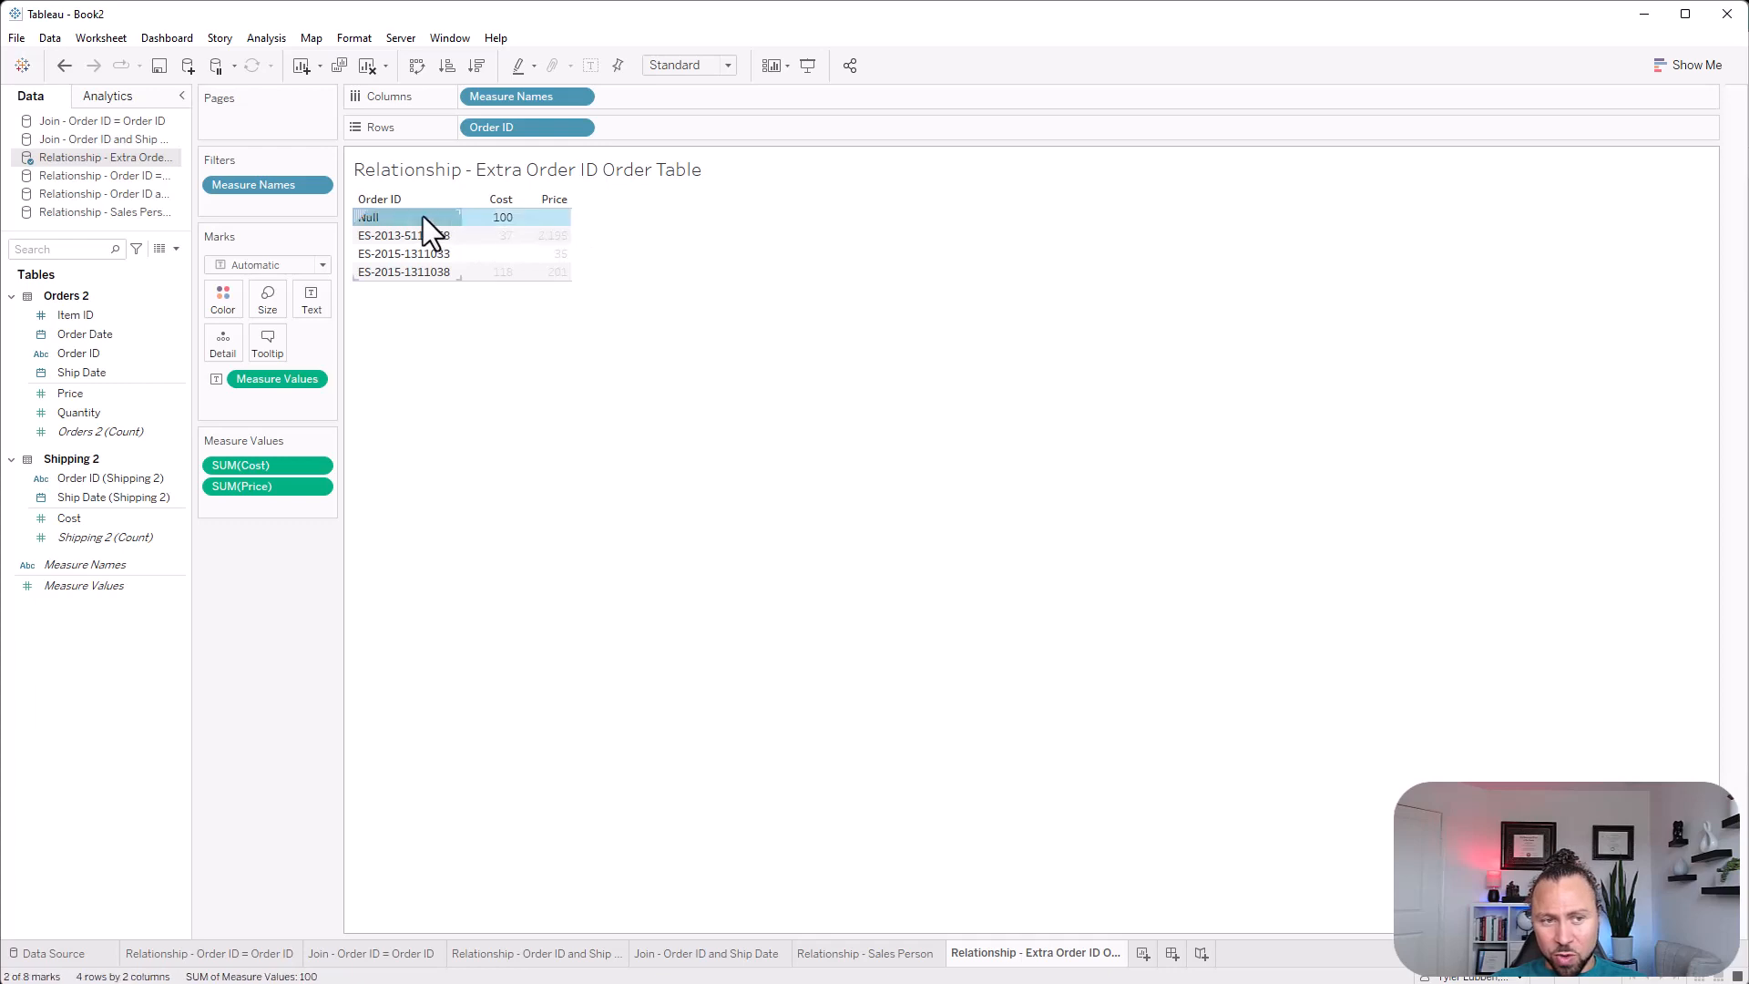
key(Delete)
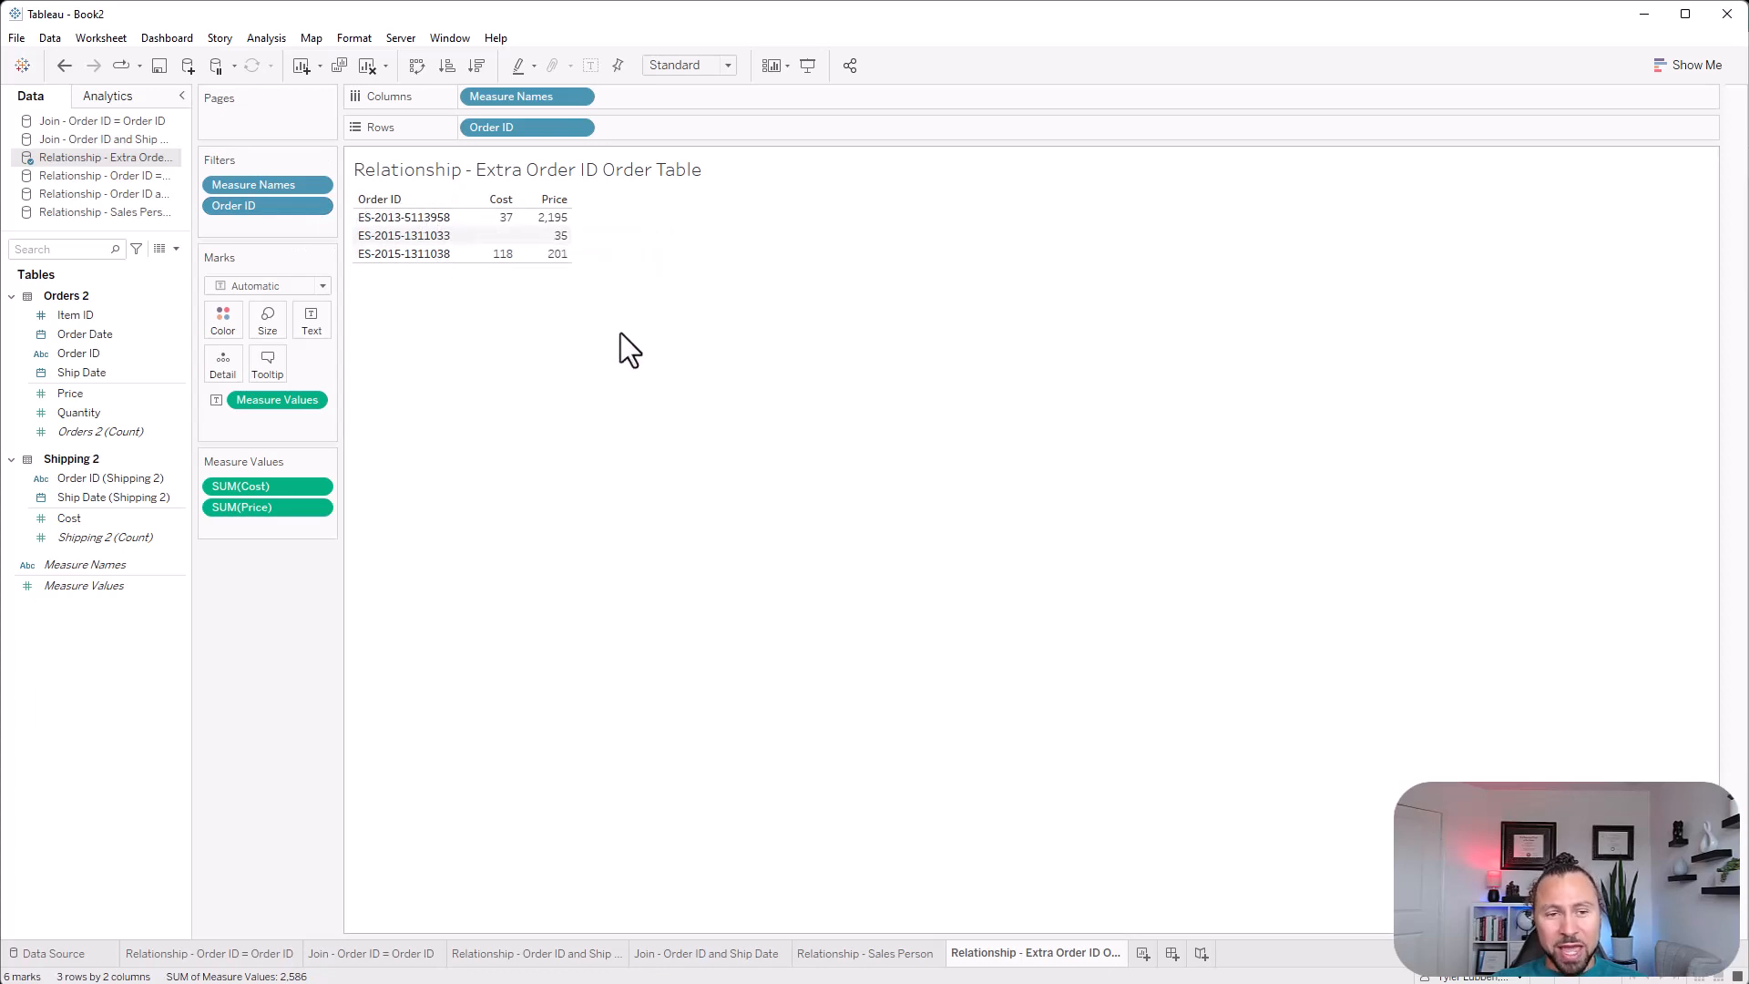
key(ctrl+z)
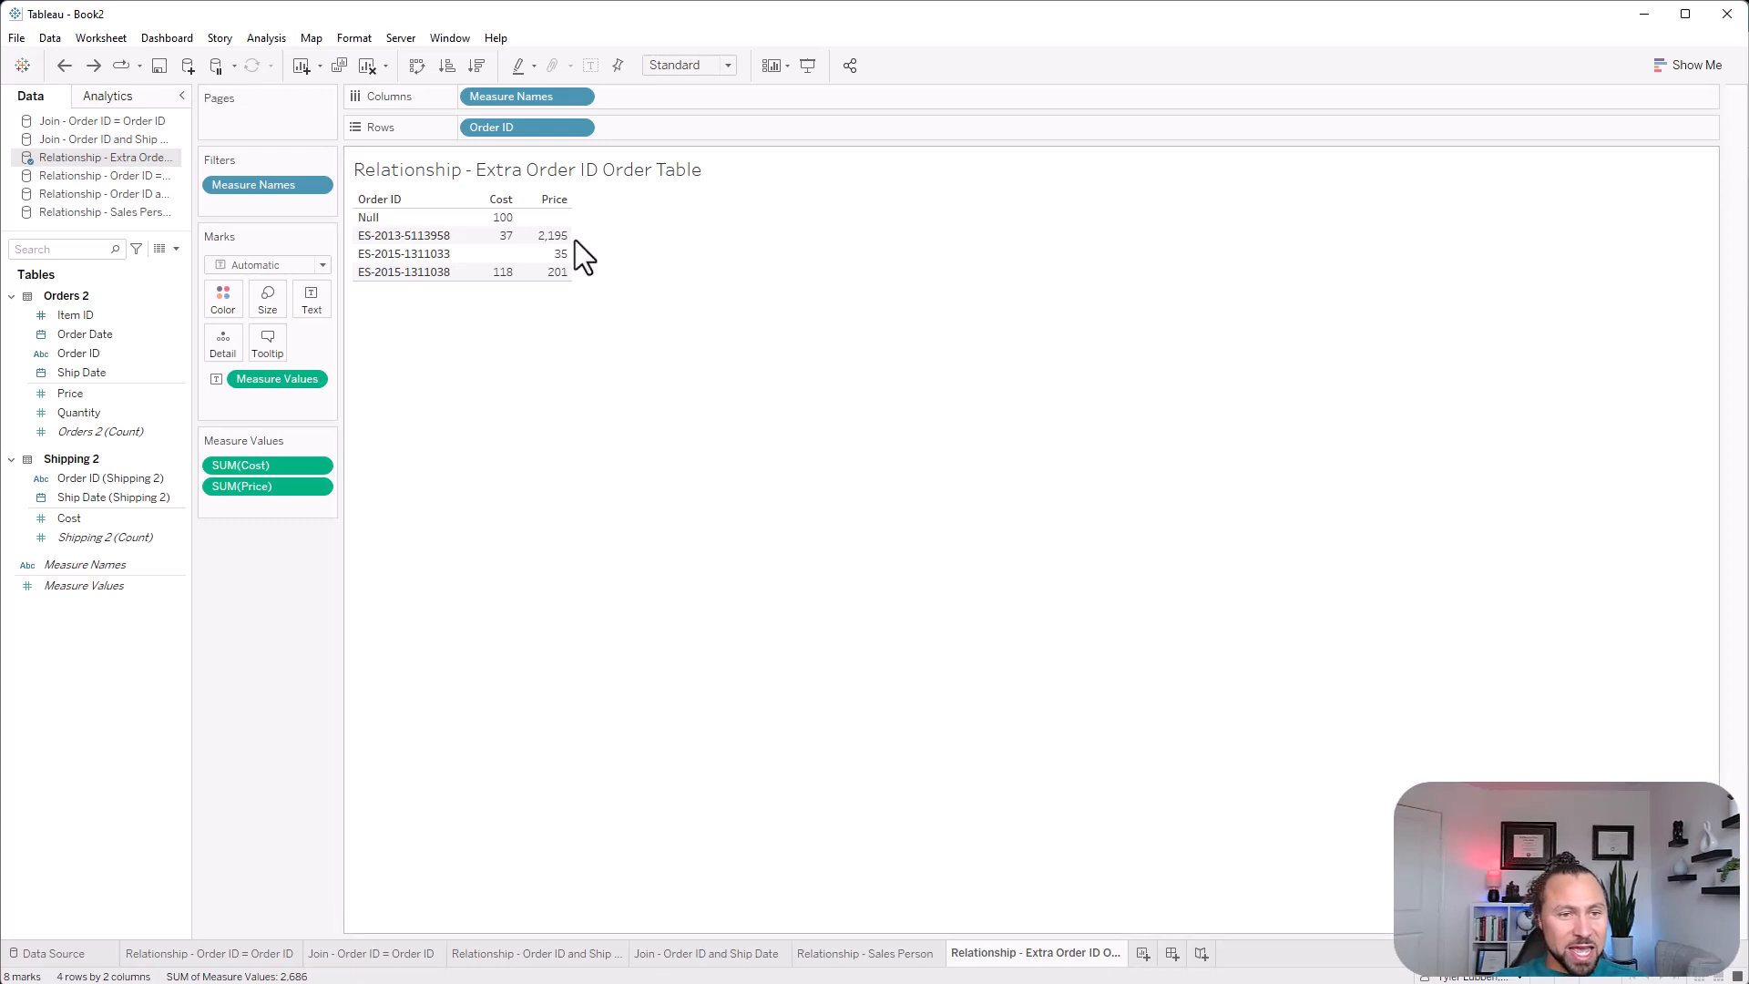
Replace Order ID on Rows with Order ID (Shipping 2) and check the Price of the Null row
drag(116, 475, 515, 124)
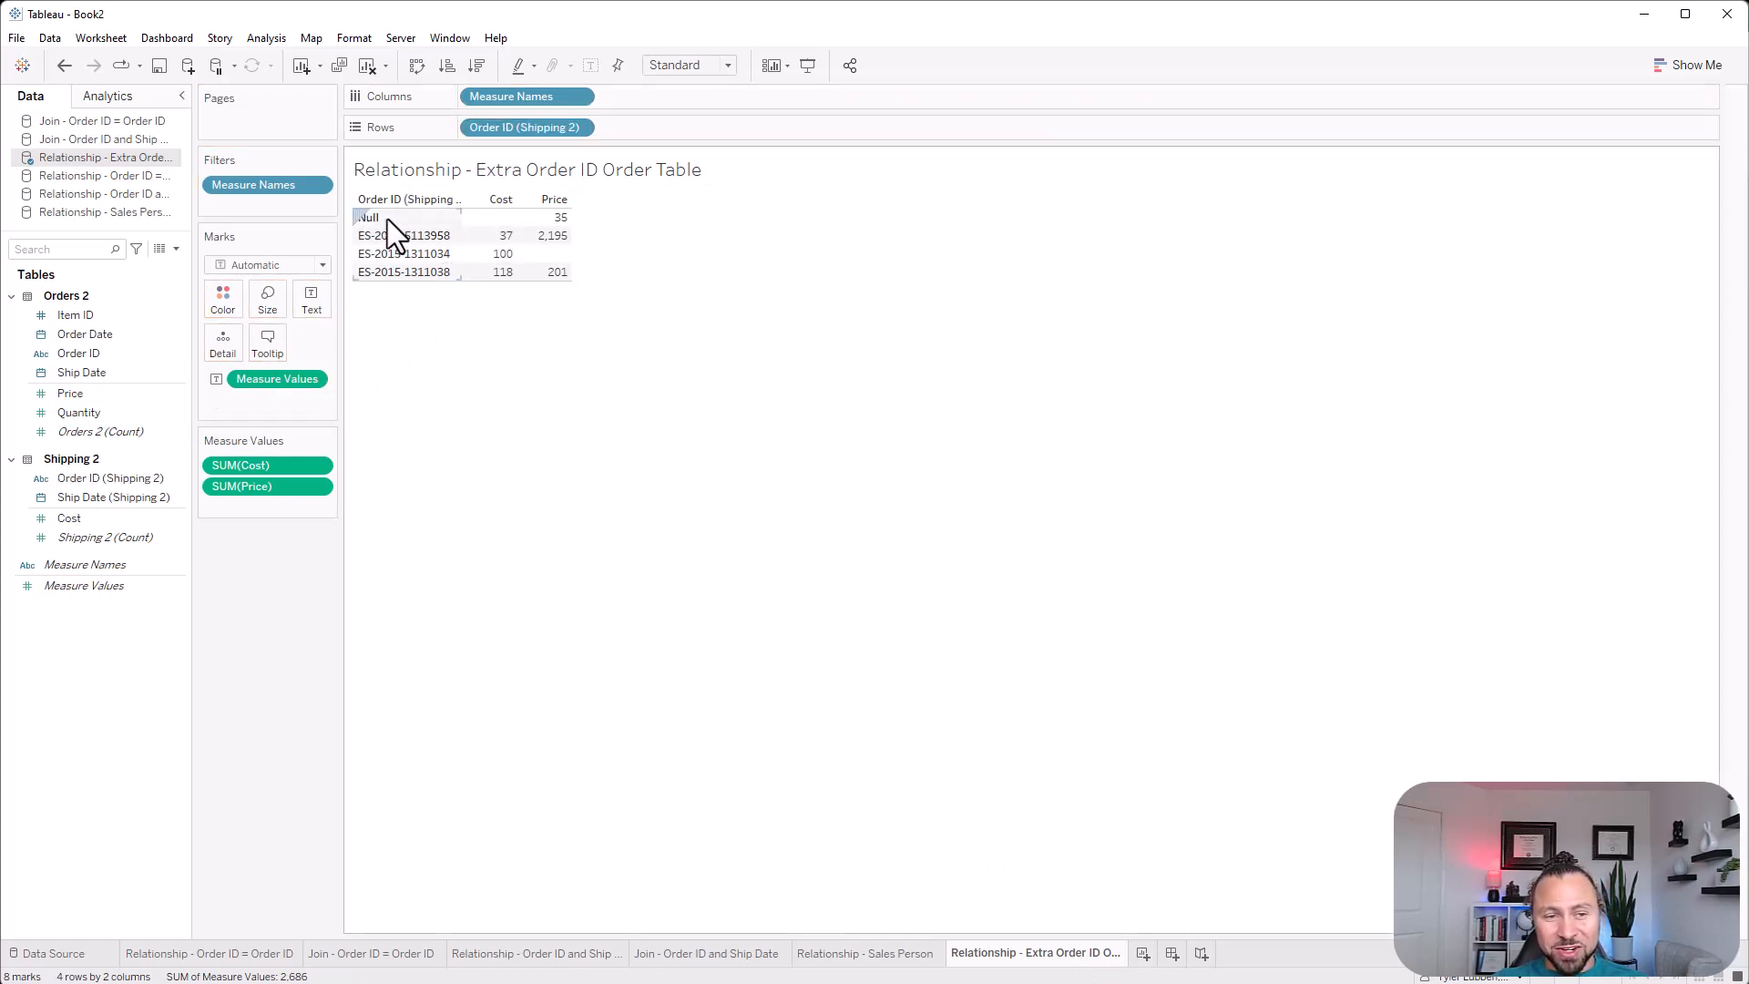
mouse_move(546, 224)
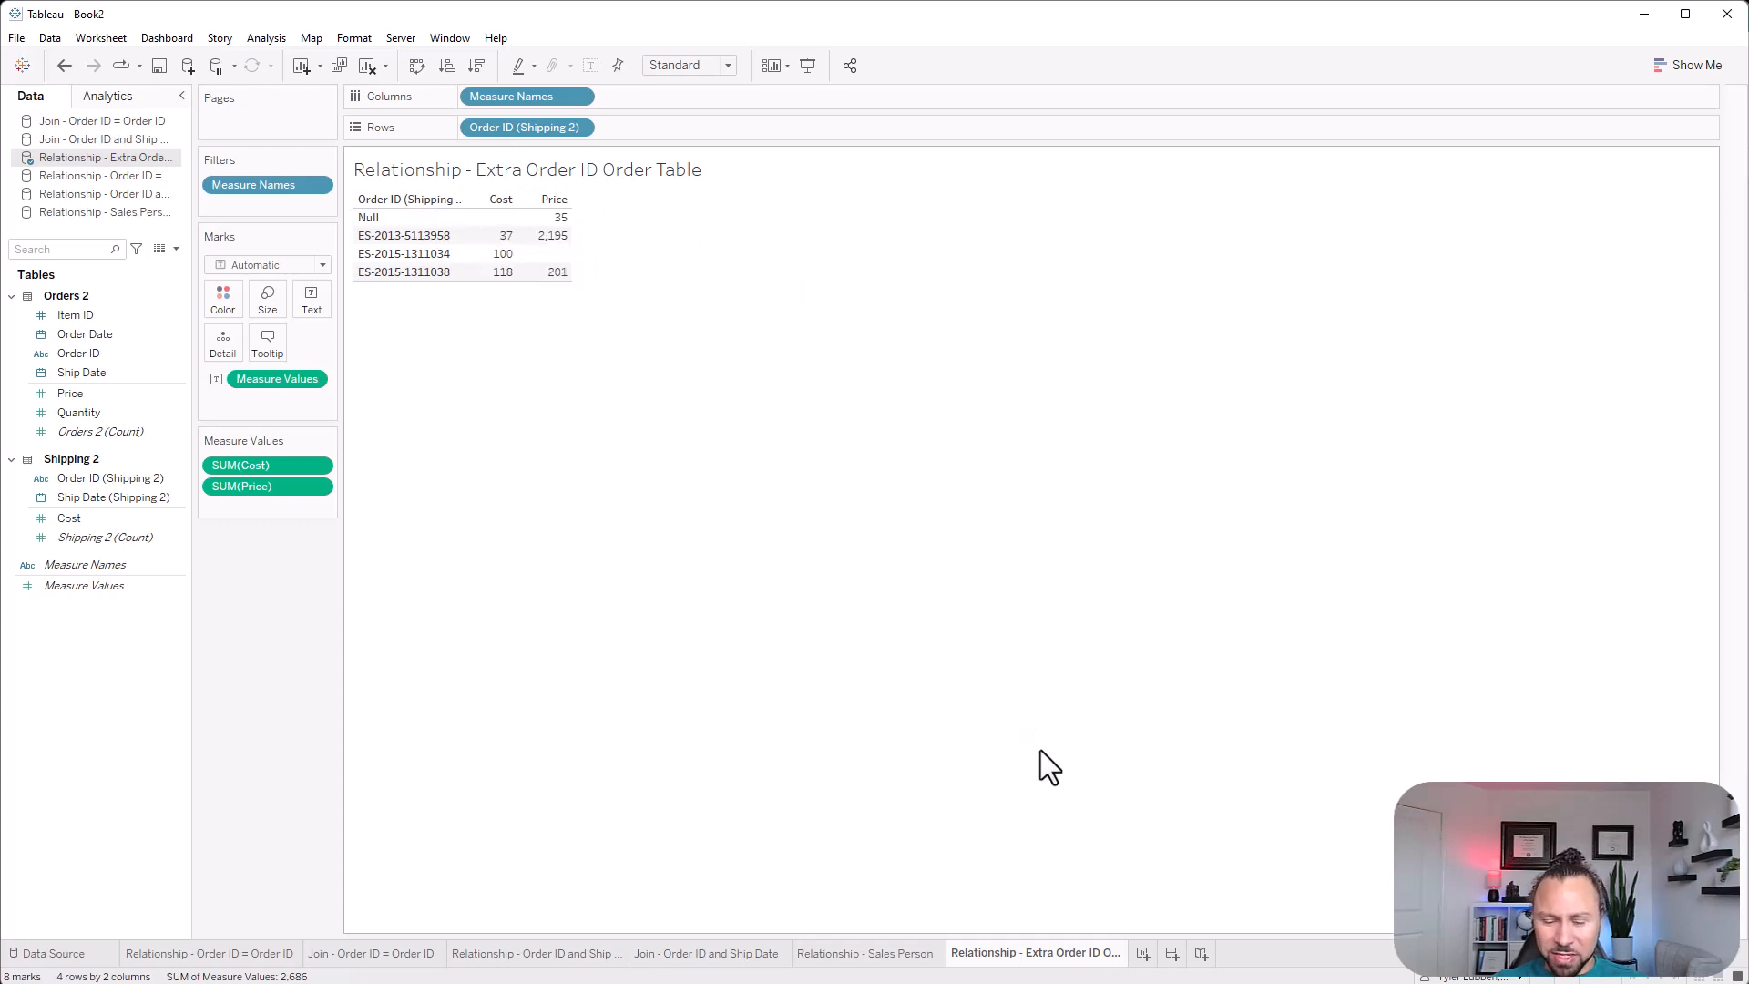
Add a new worksheet and duplicate the "Join - Order ID and Ship Date" data source
click(1144, 953)
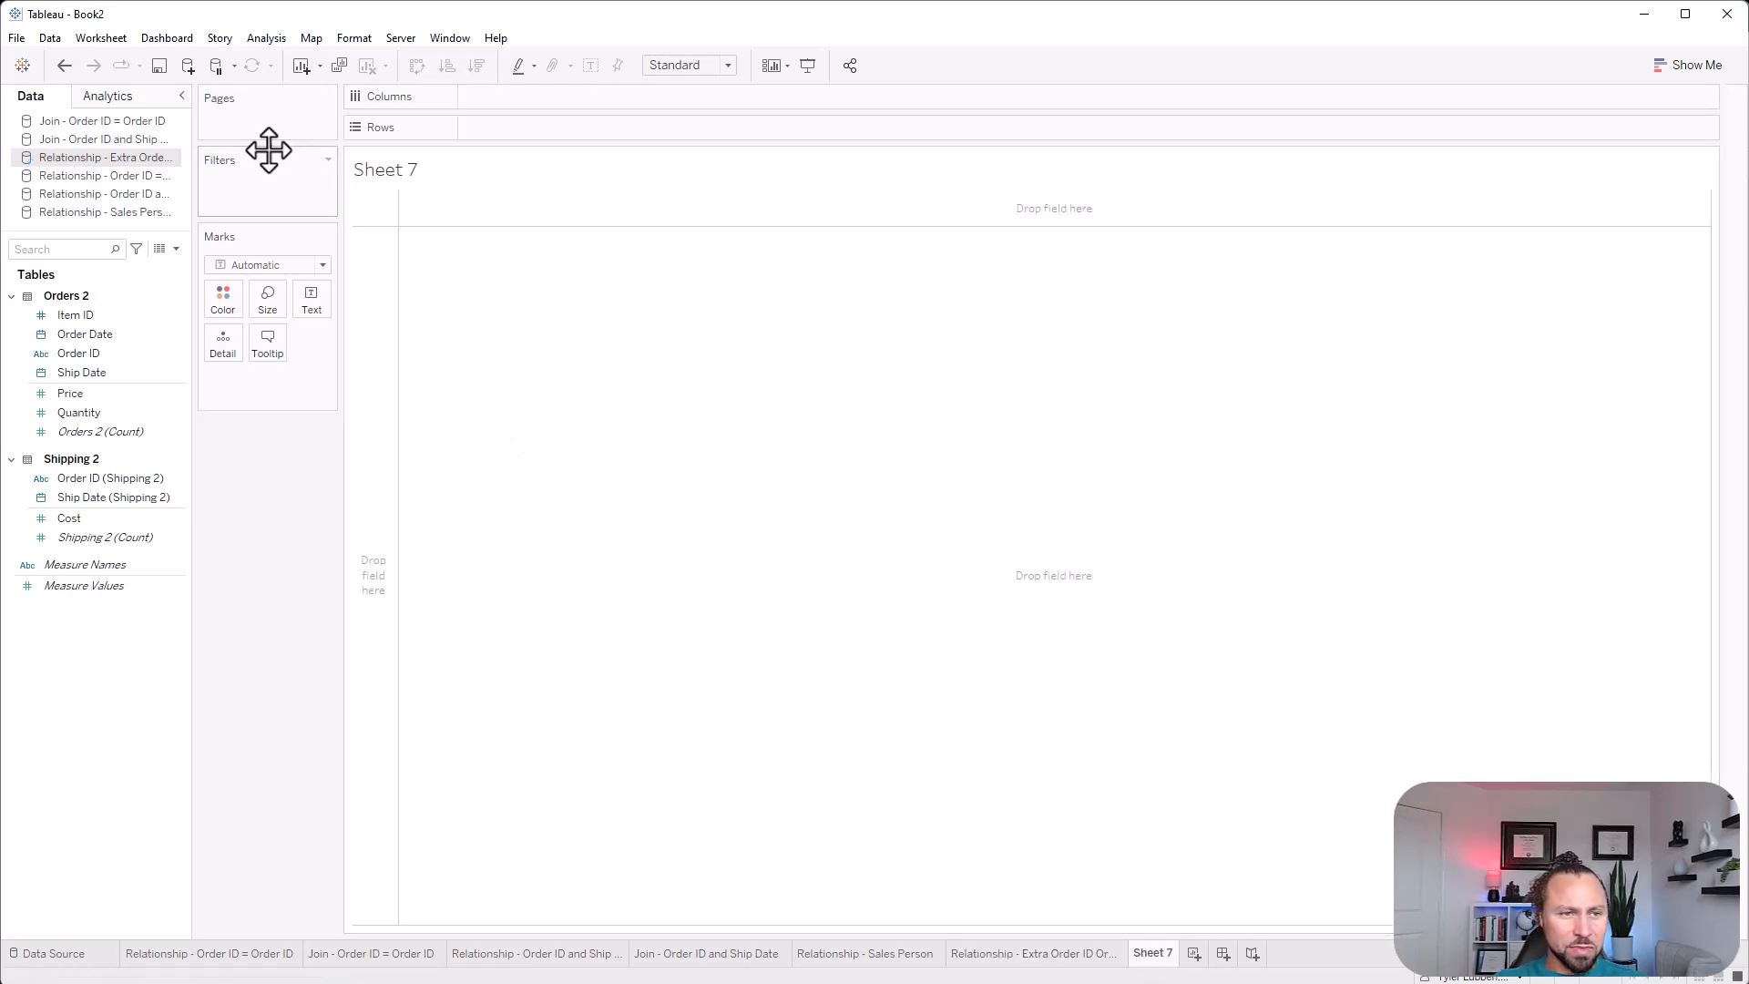
click(102, 141)
right_click(102, 140)
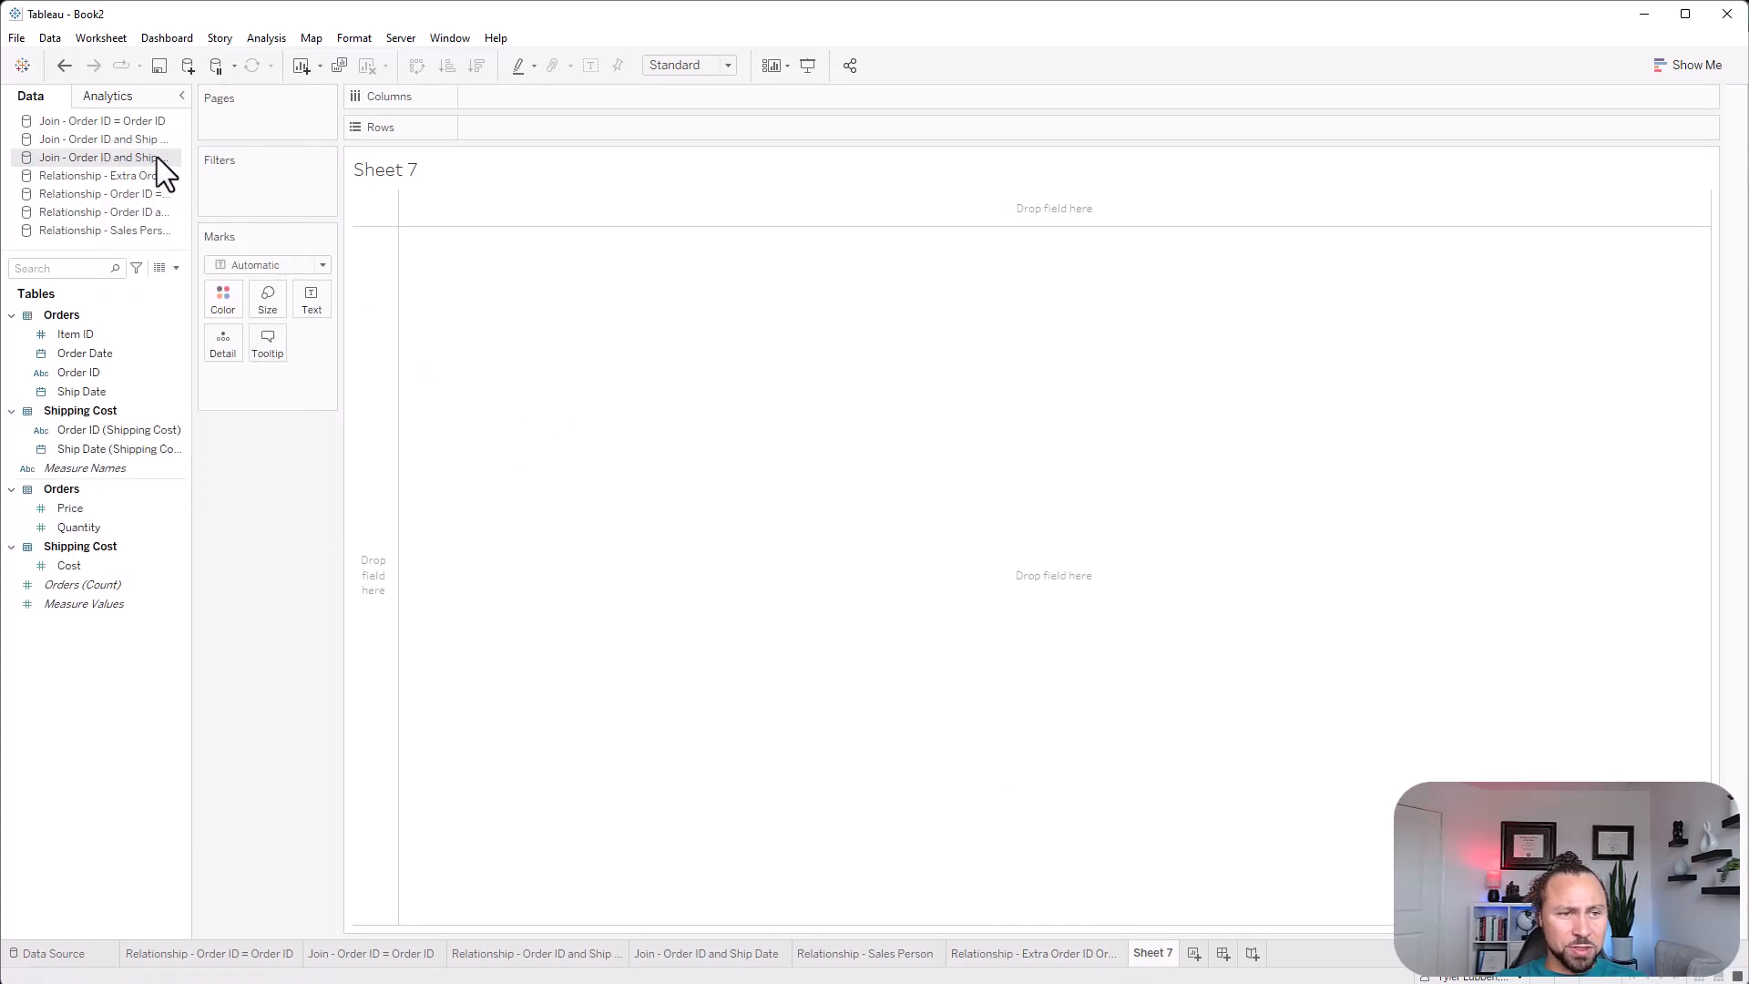
Open the duplicated join data source for editing and inspect the join between Orders and Shipping Cost
right_click(157, 157)
click(202, 166)
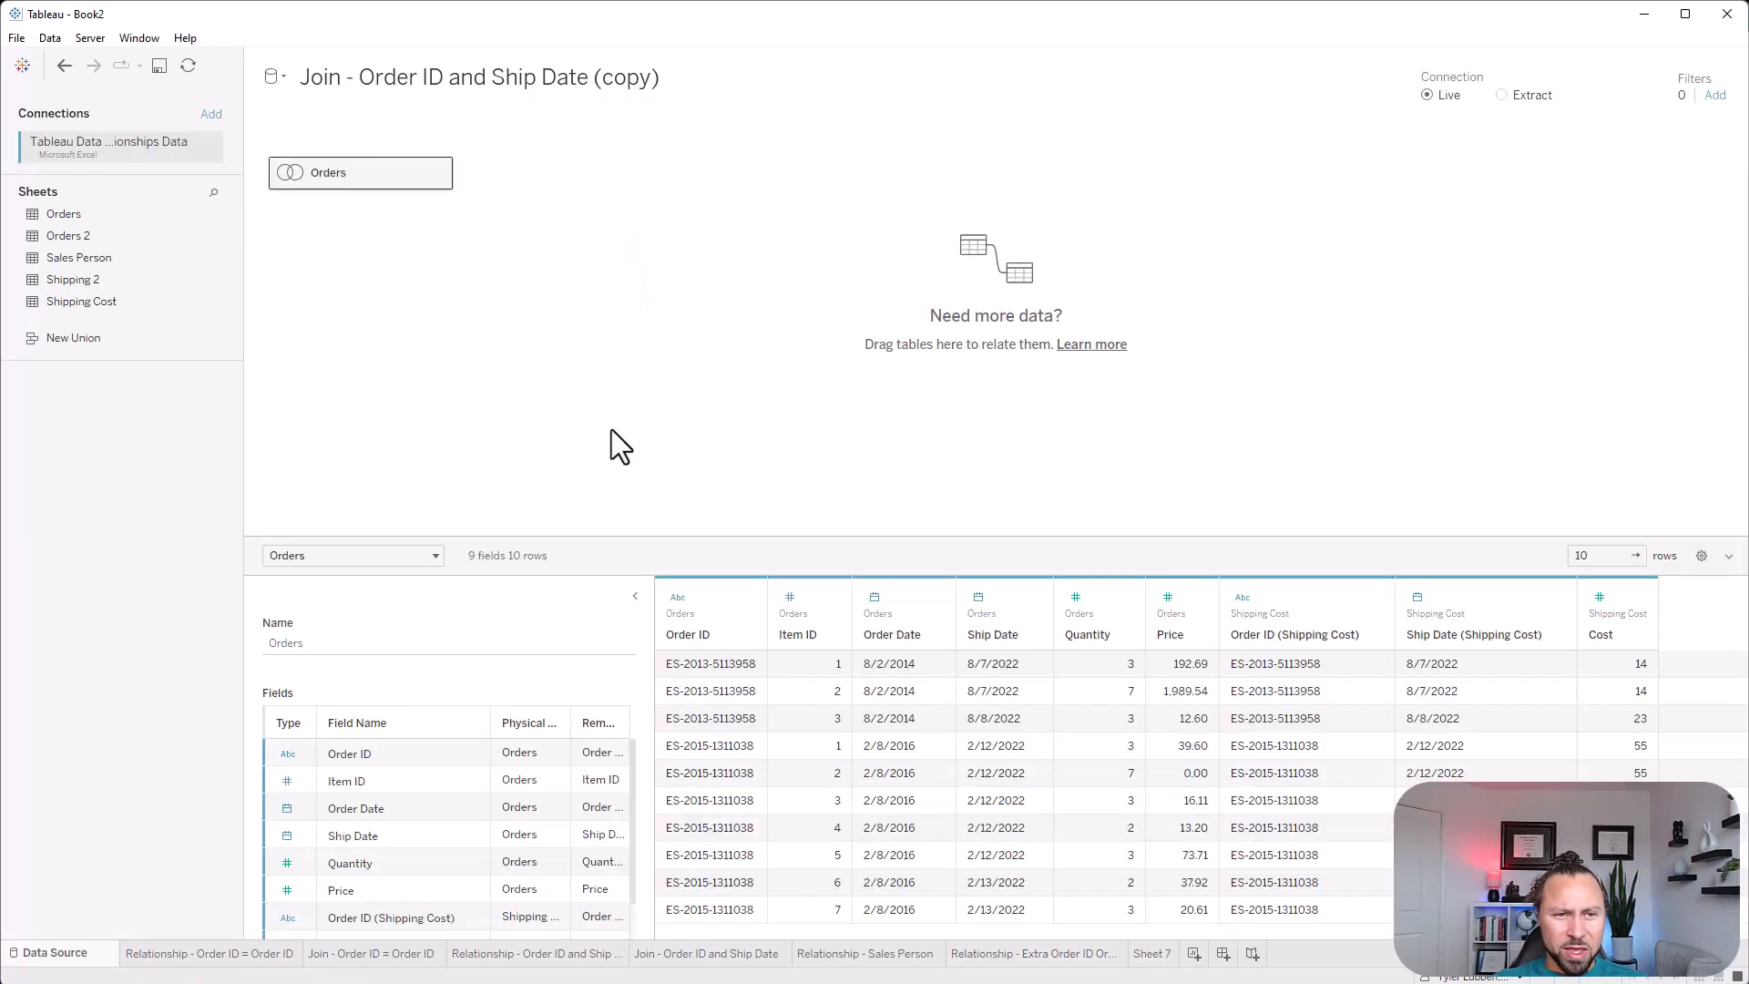
double_click(346, 173)
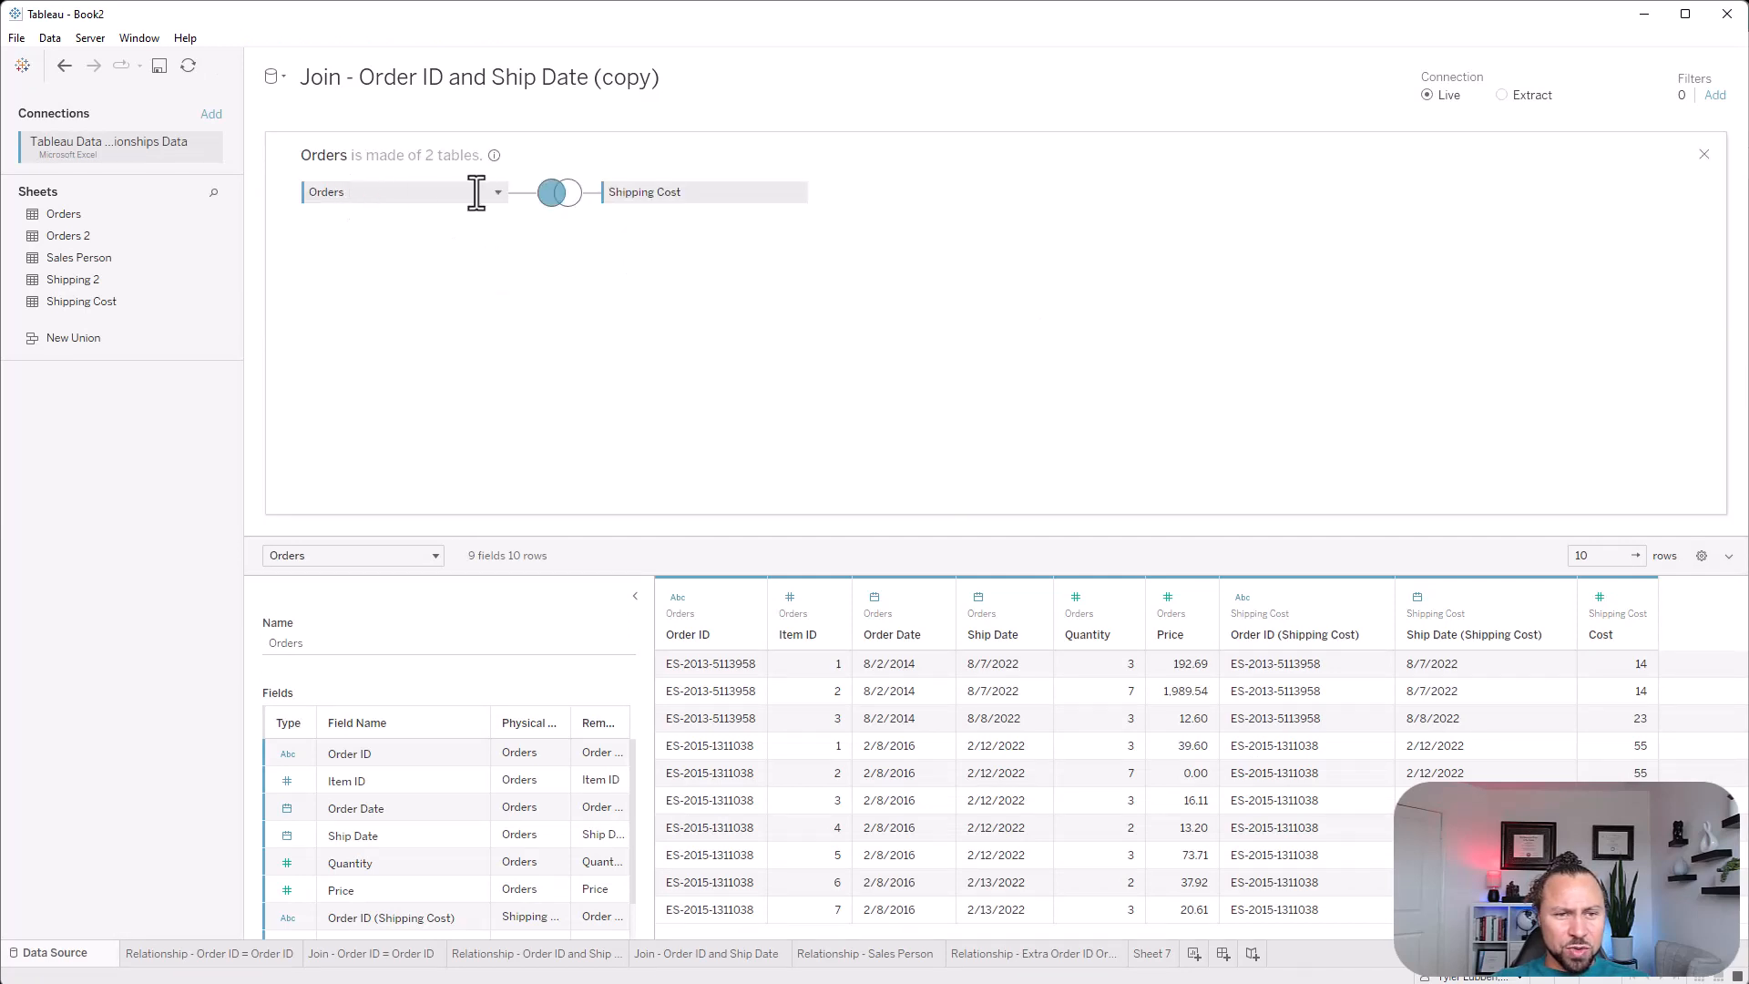
click(1703, 155)
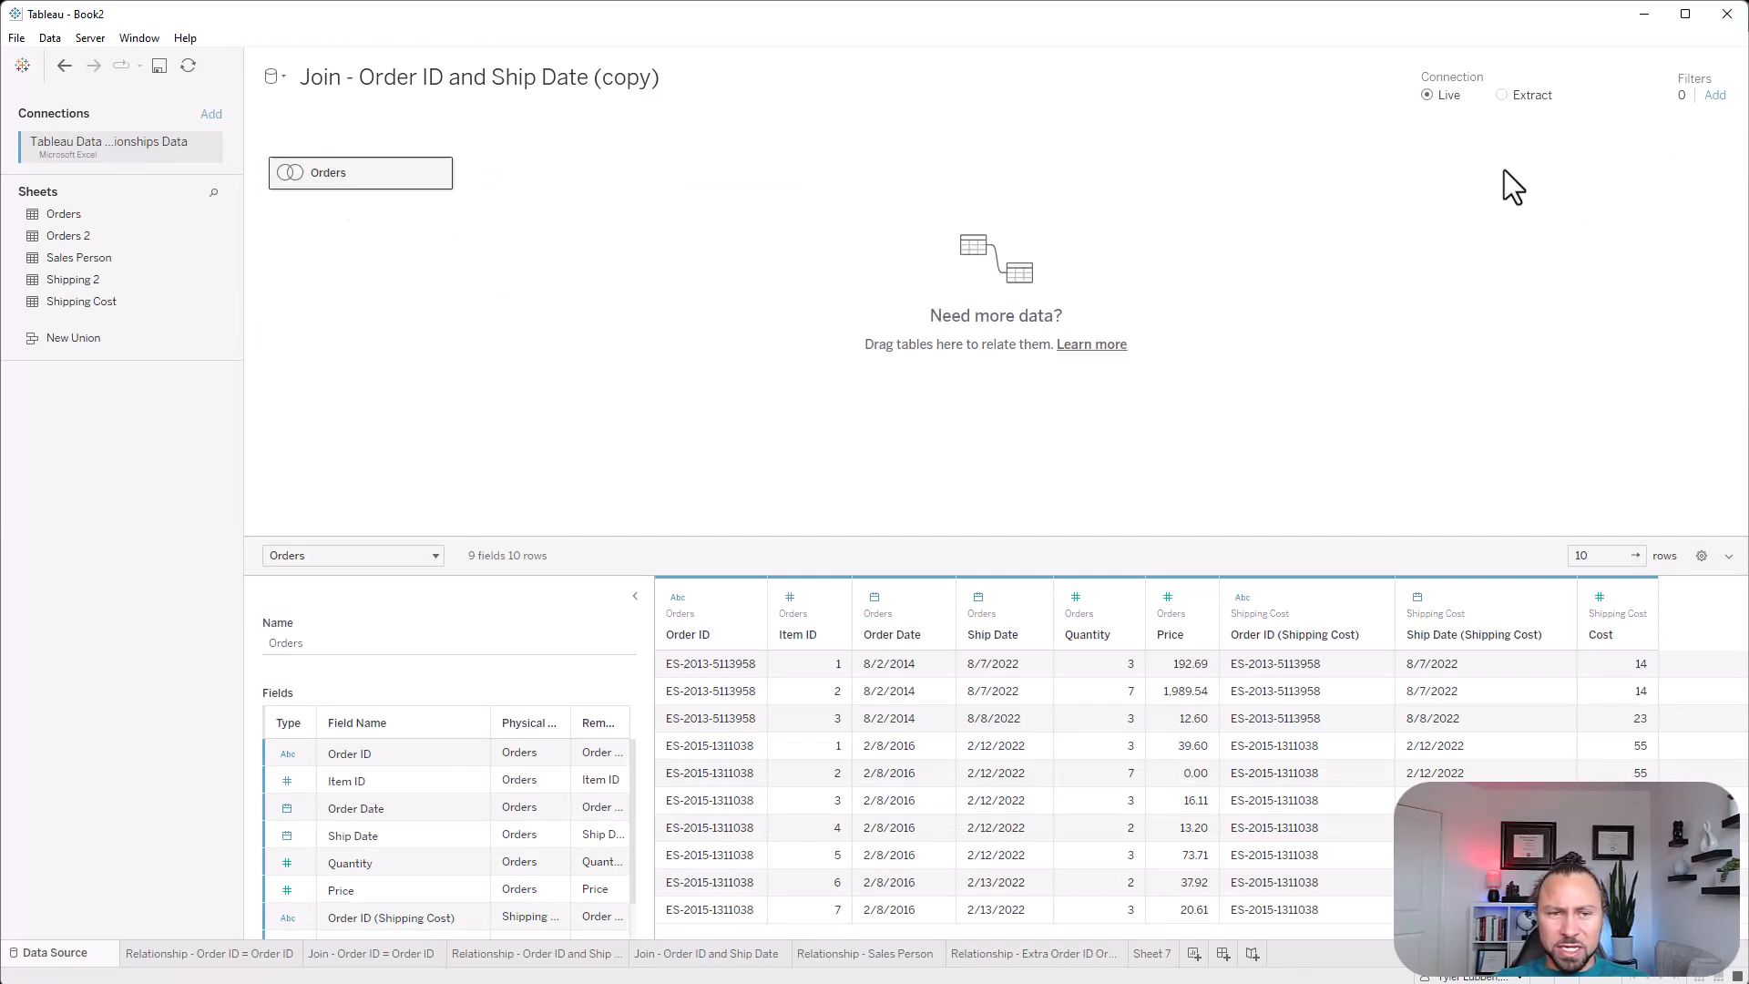
Replace the joined Orders table in the duplicated data source with the Orders 2 table and review its rows
click(438, 171)
click(488, 221)
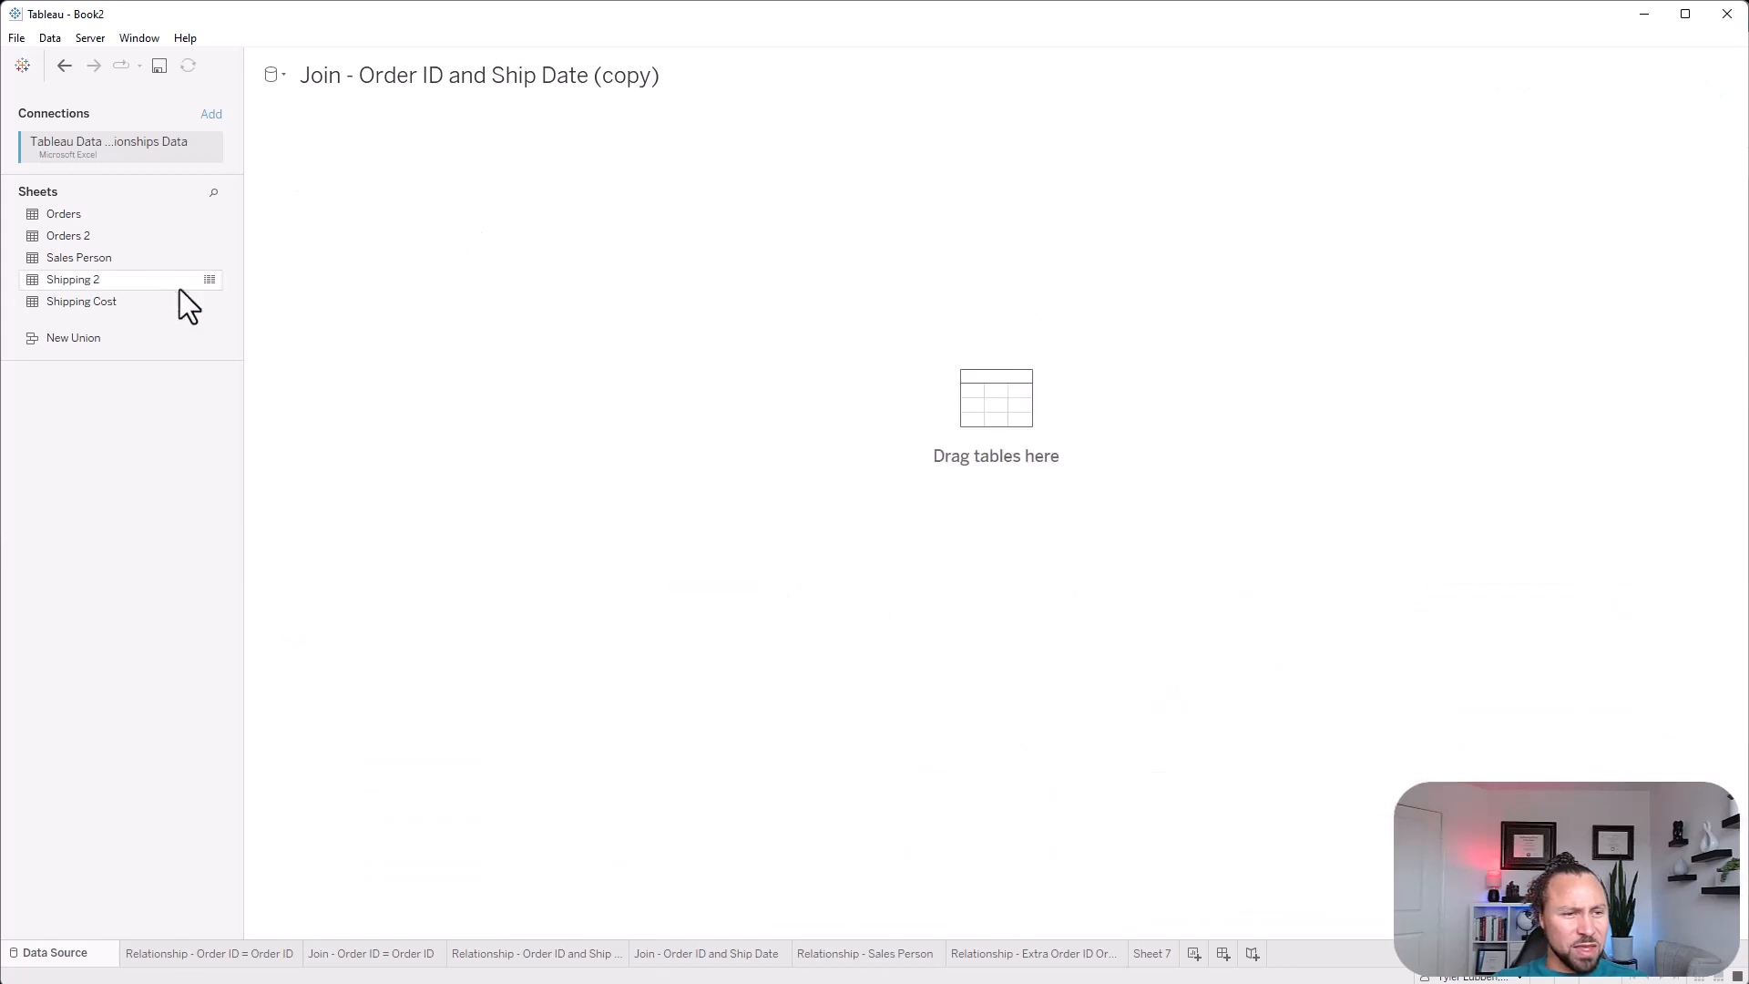
drag(87, 230, 418, 227)
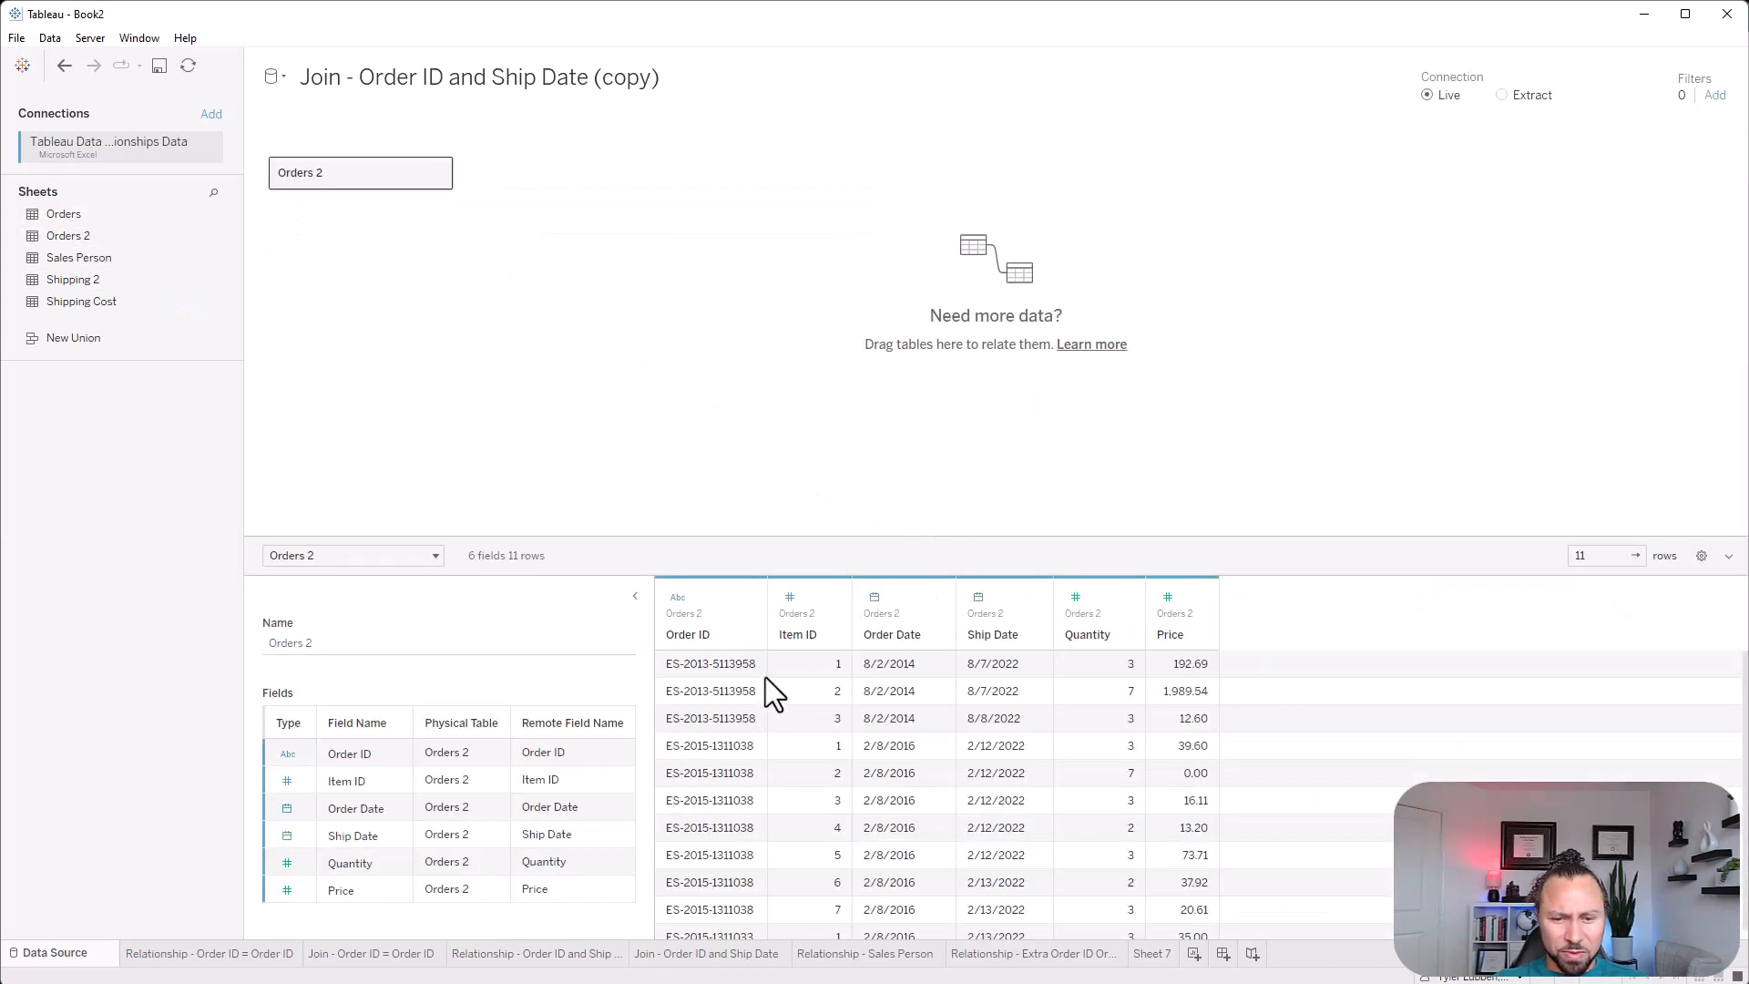
scroll(770, 847, down, 1)
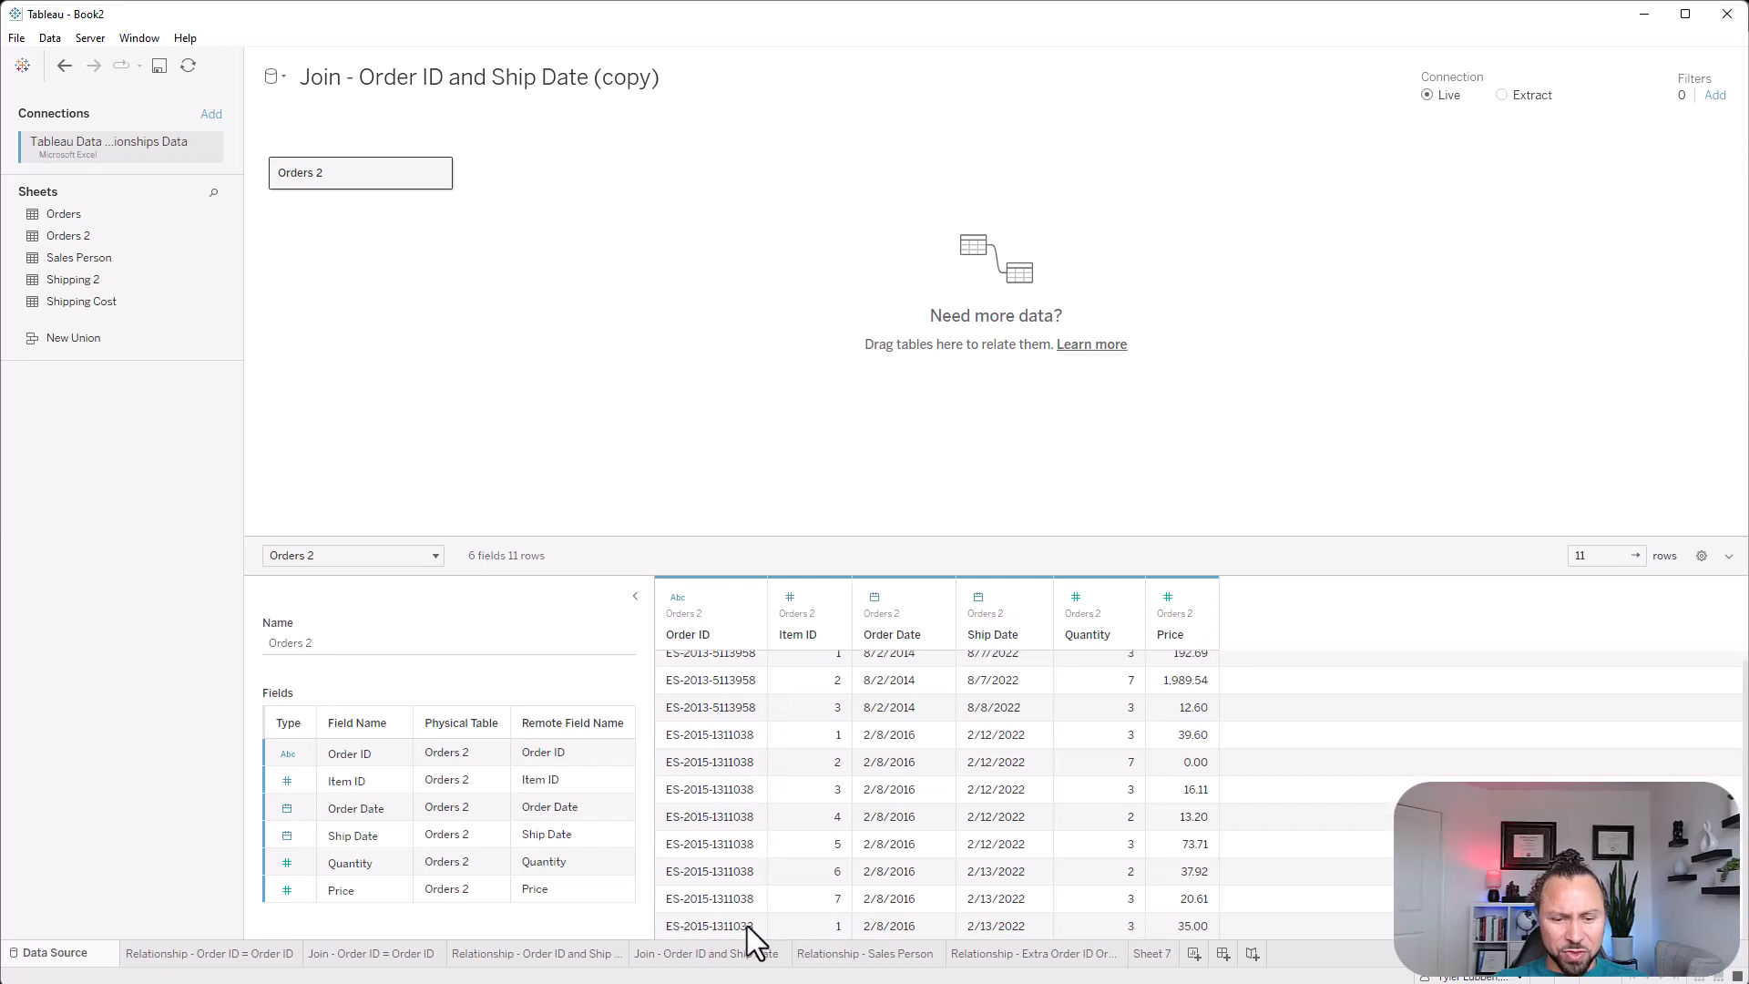
Join Shipping Cost to Orders 2 inside the Orders 2 physical table, using a left join on Order ID
double_click(321, 171)
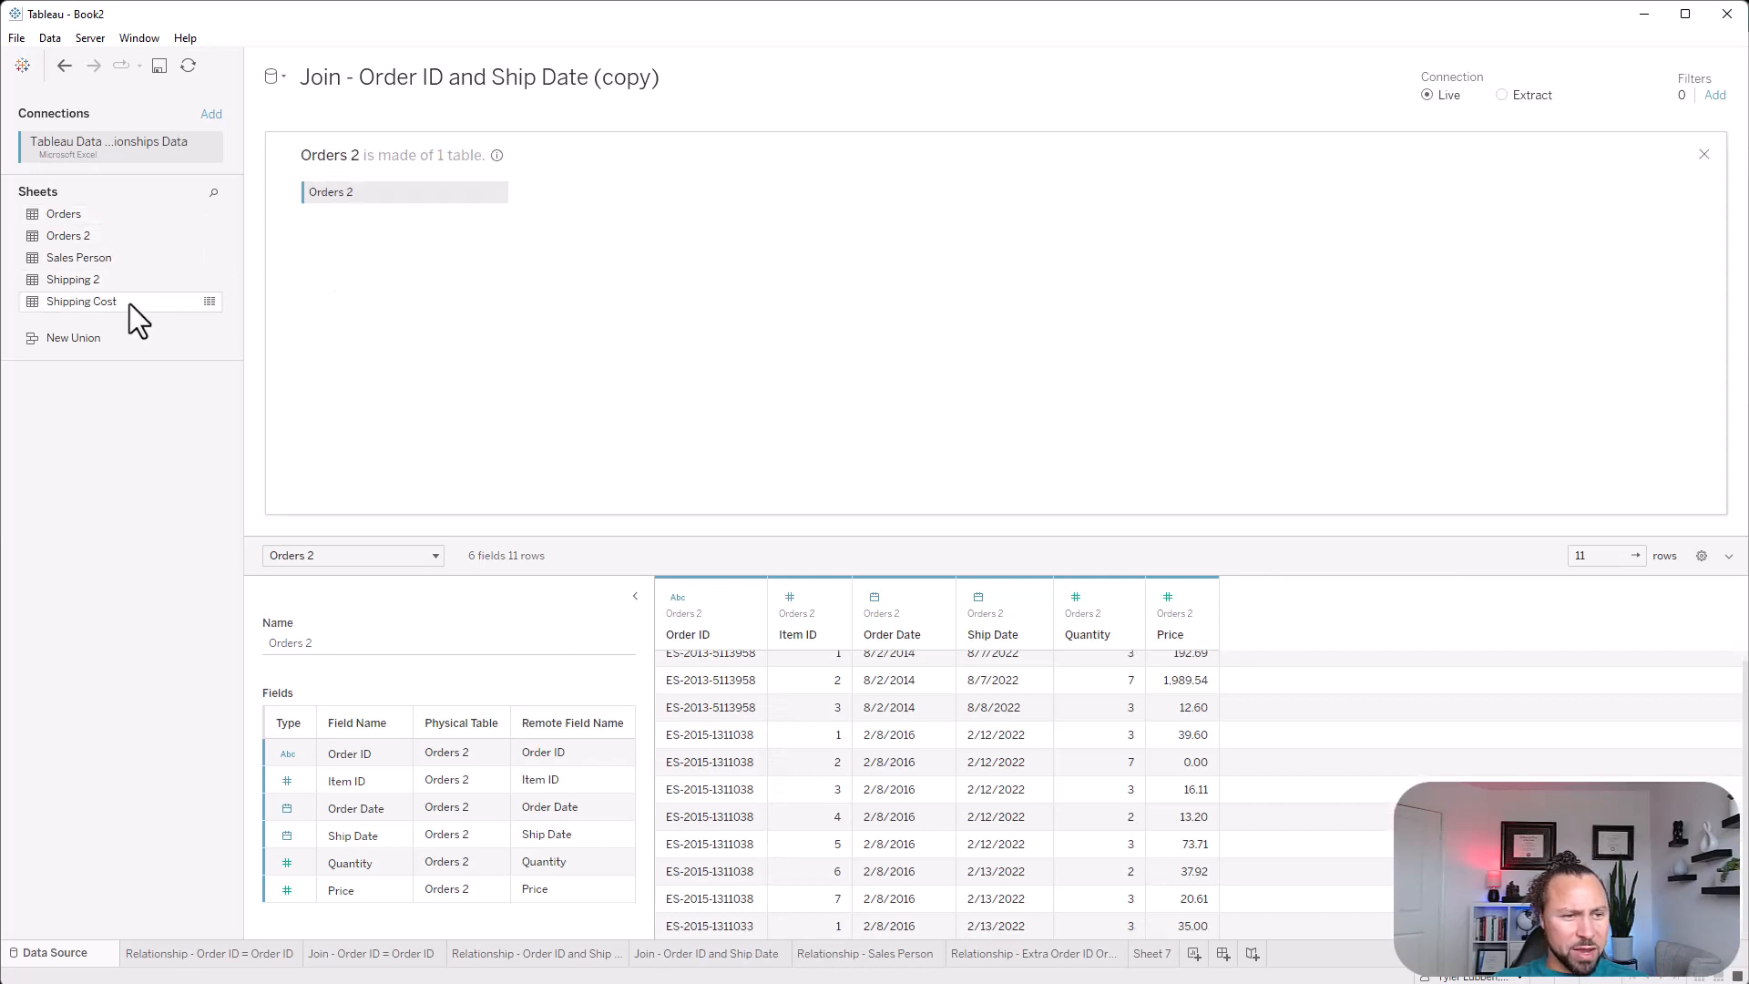
drag(129, 304, 643, 197)
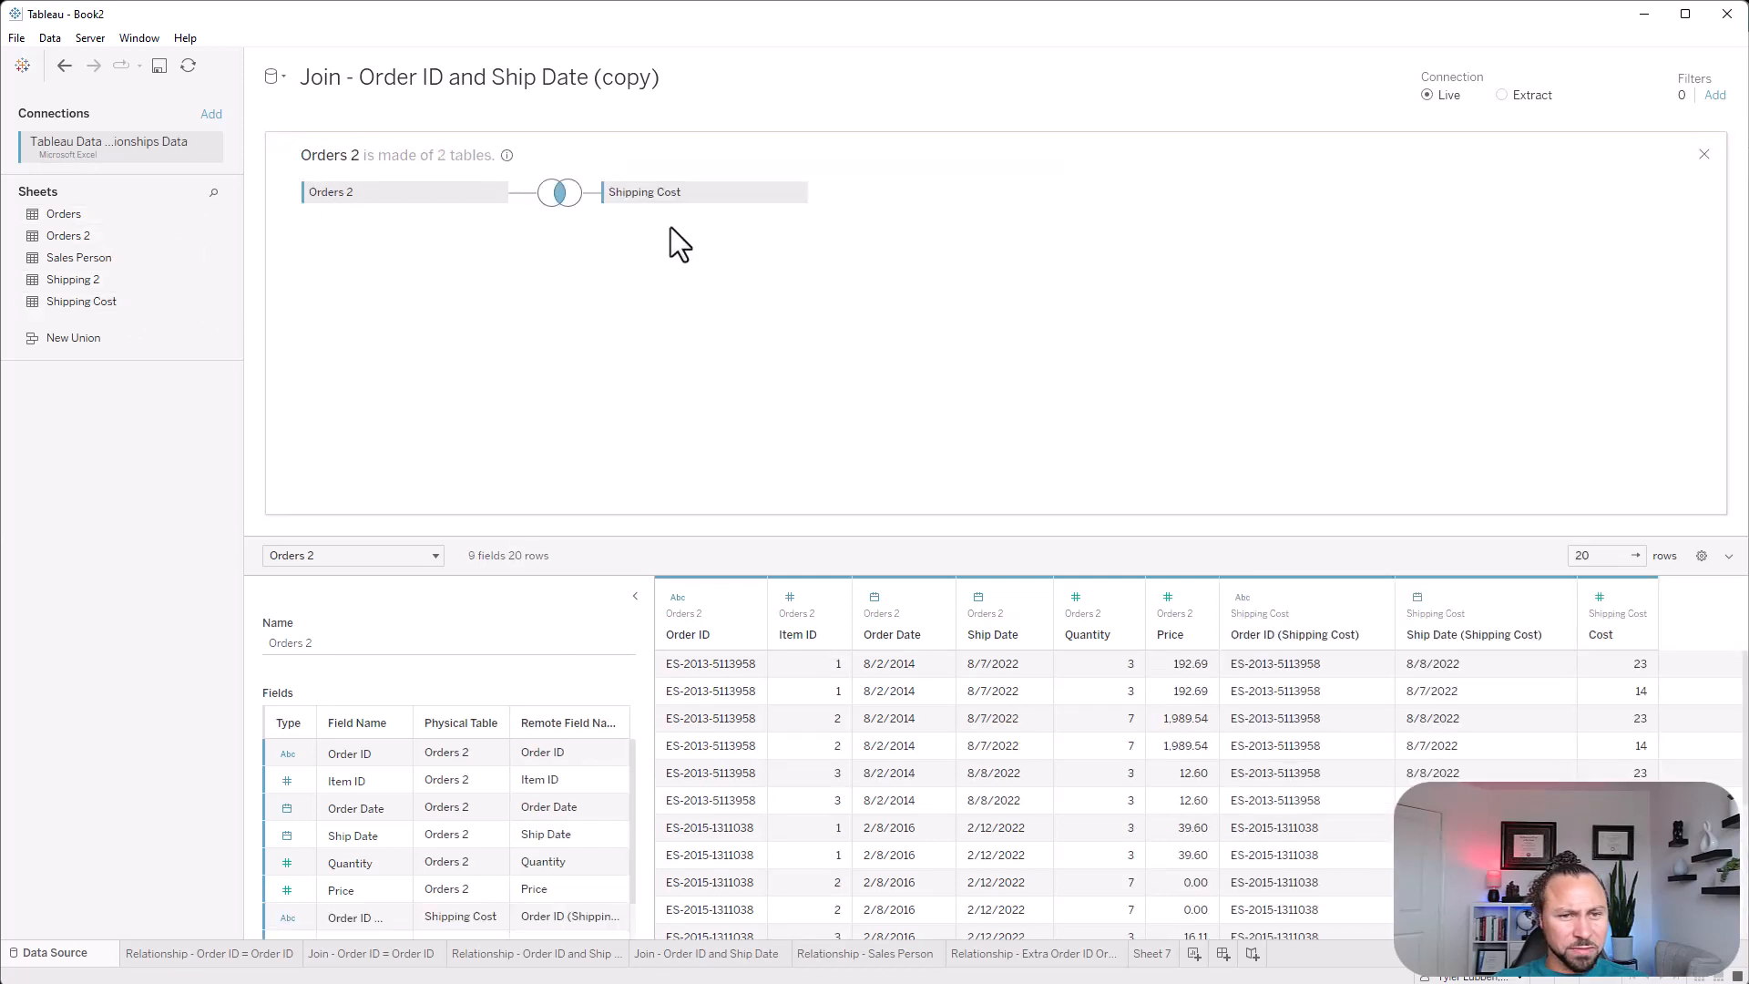
click(561, 197)
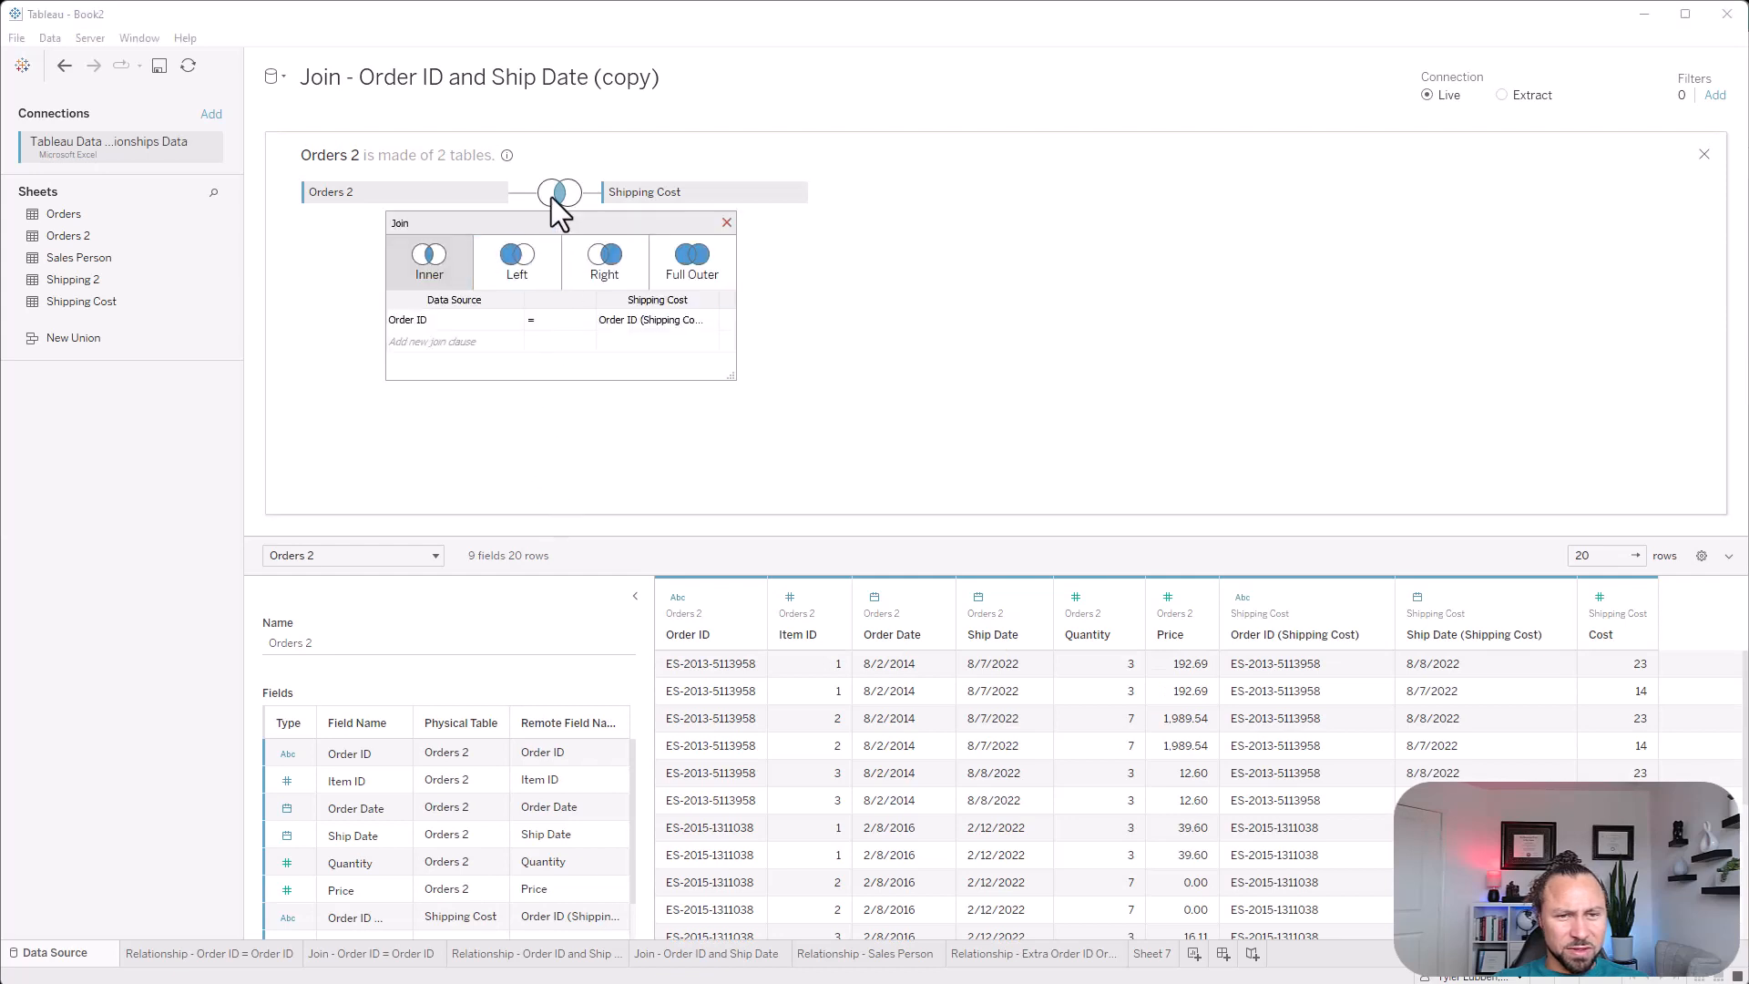
click(516, 260)
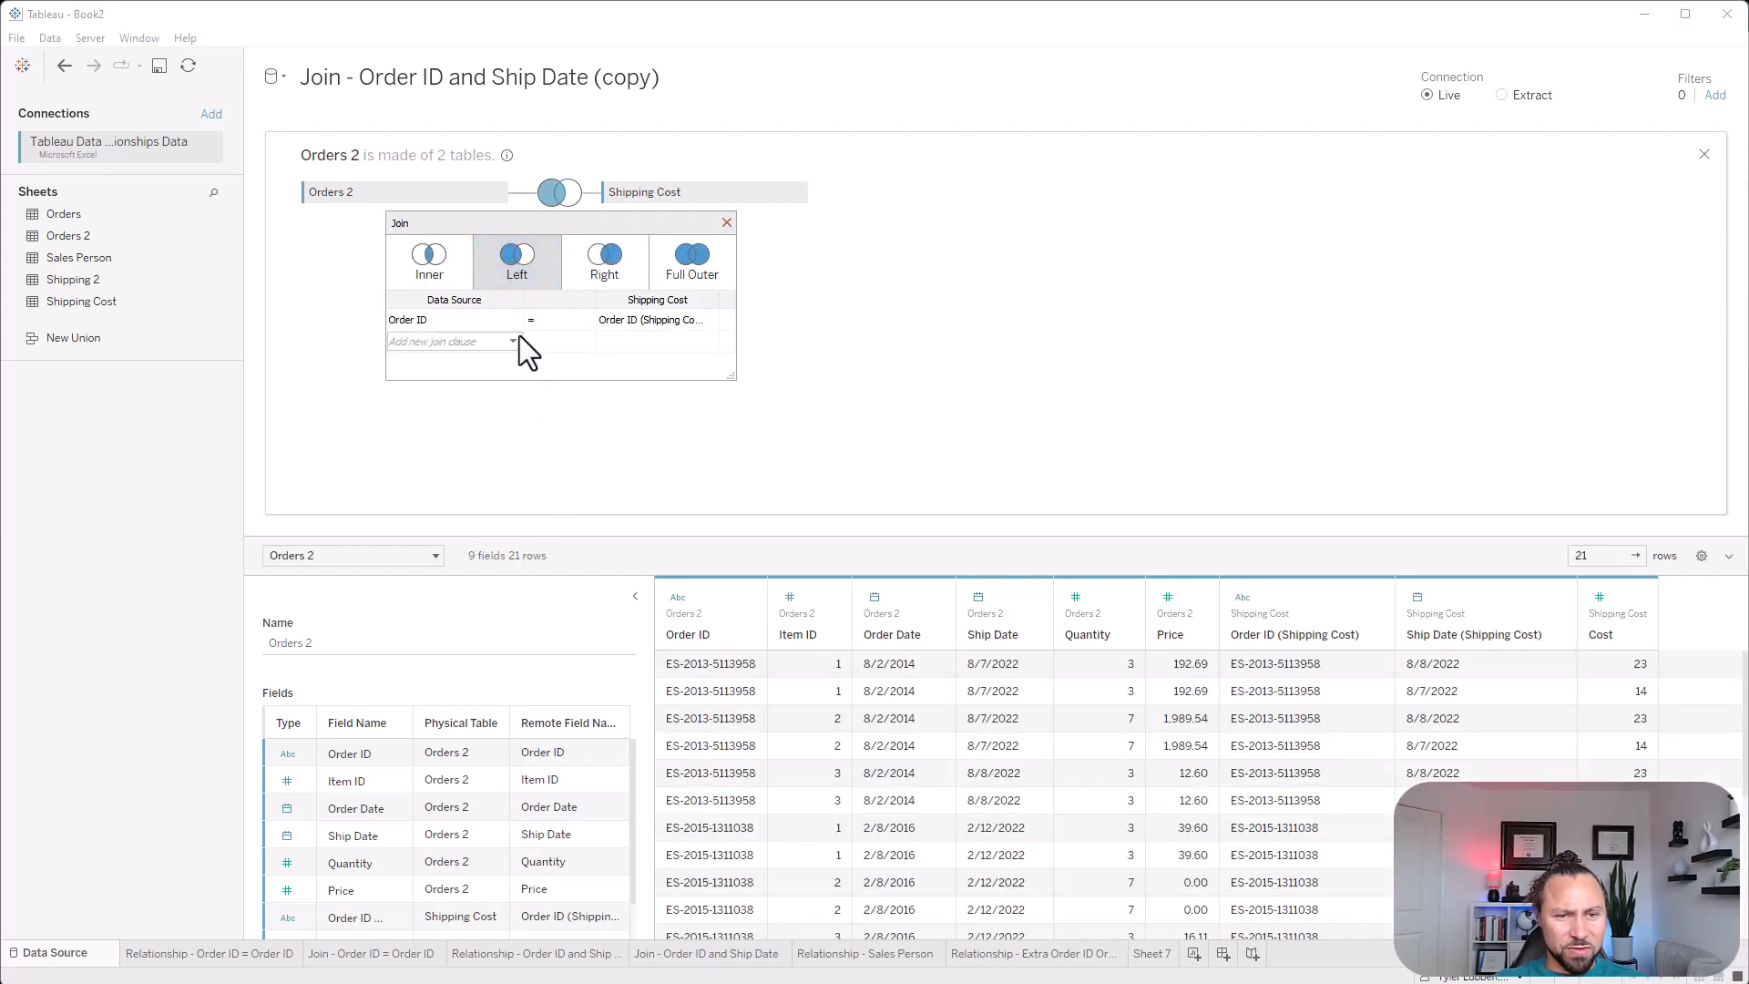
click(726, 223)
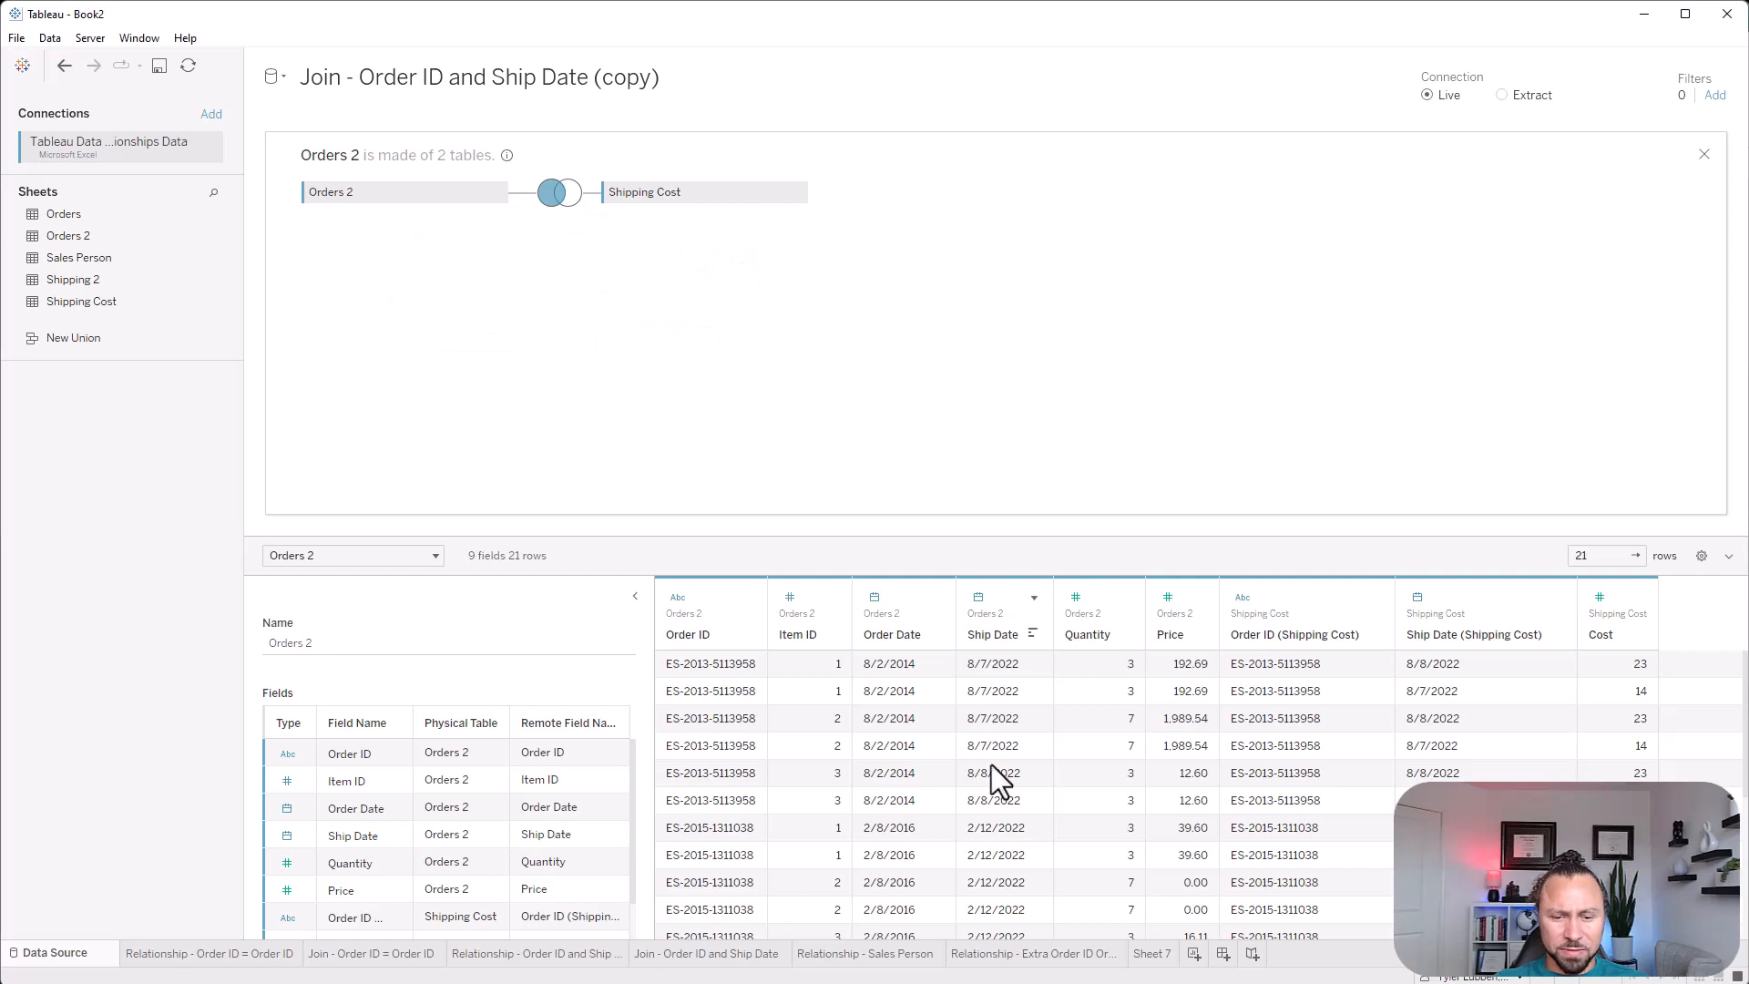
Build a table on Sheet 7 from the duplicated join source, with Order ID on Rows and Price and Cost as values
click(1155, 953)
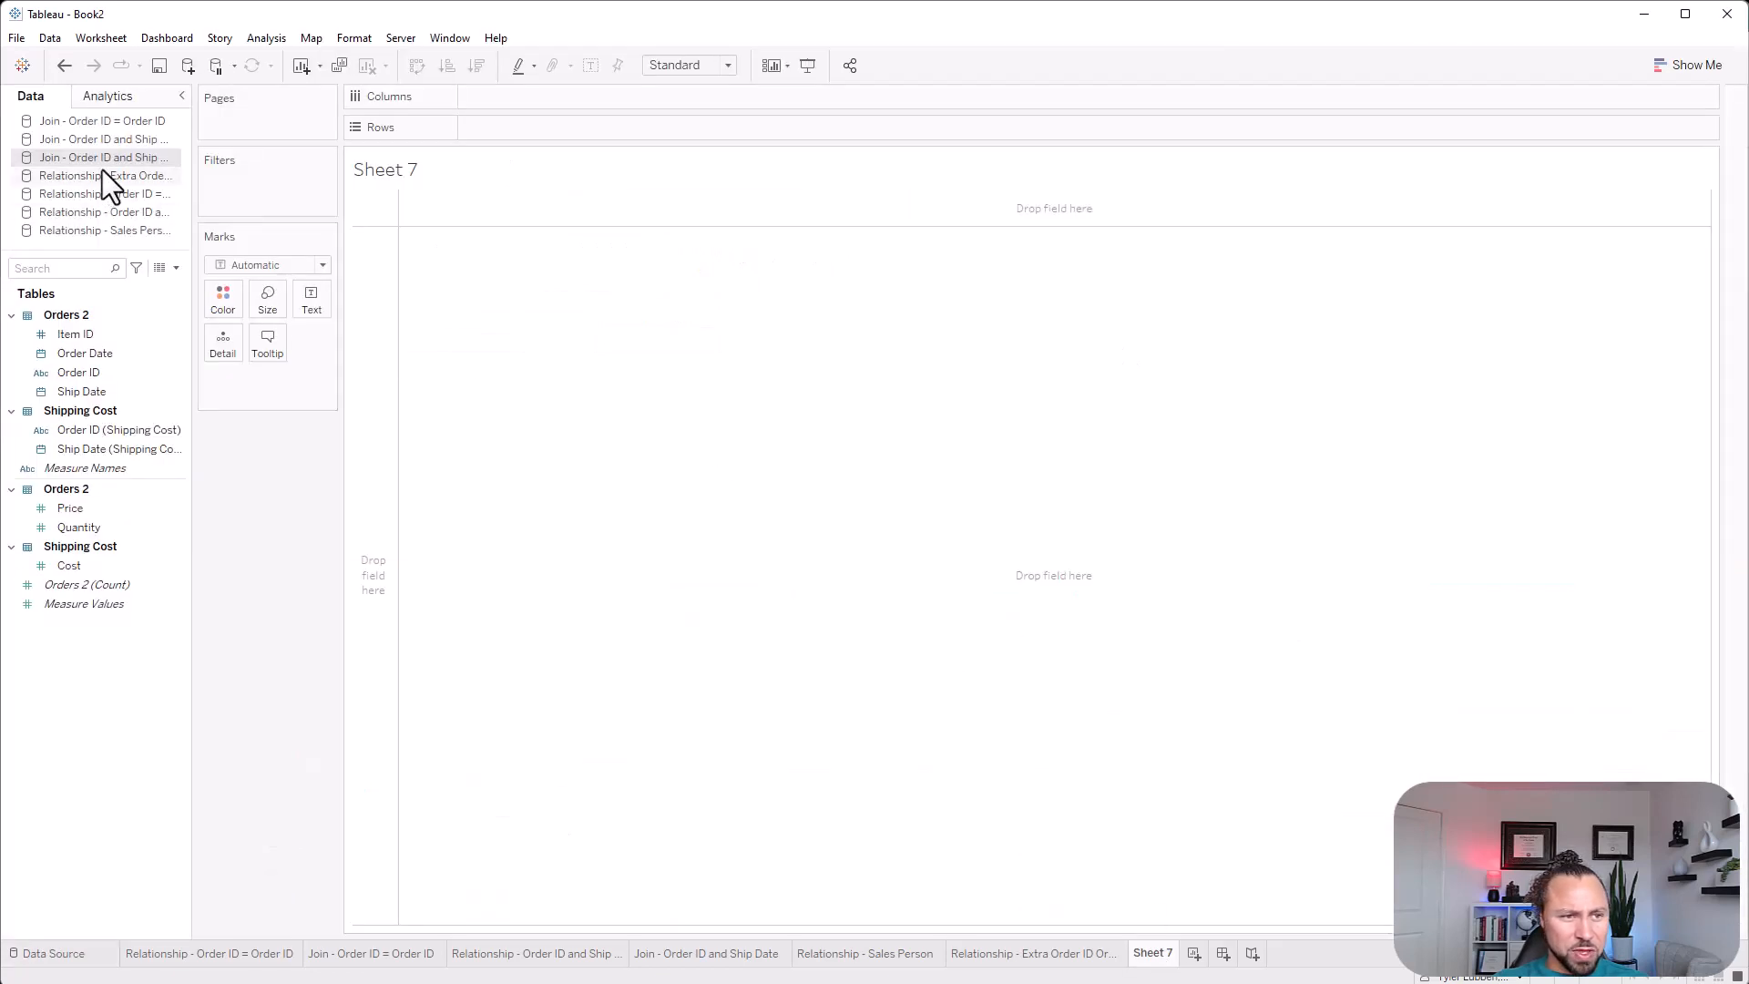
click(123, 370)
drag(122, 370, 516, 127)
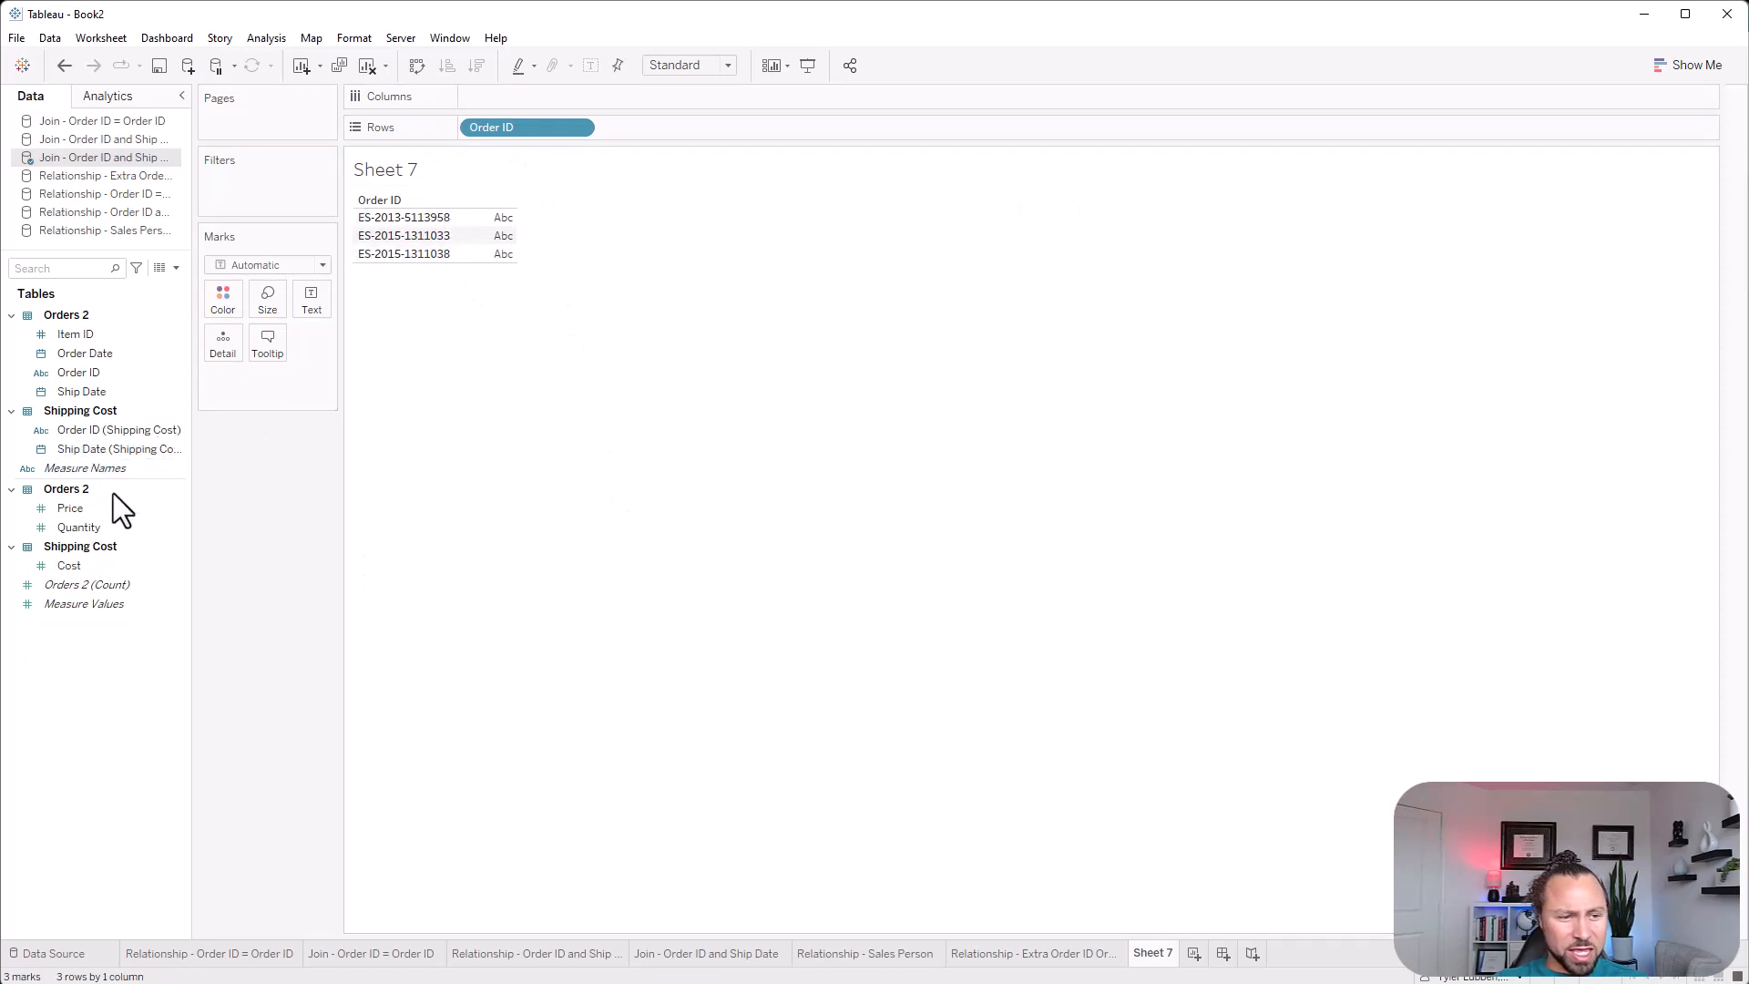
drag(95, 507, 481, 230)
drag(69, 565, 508, 262)
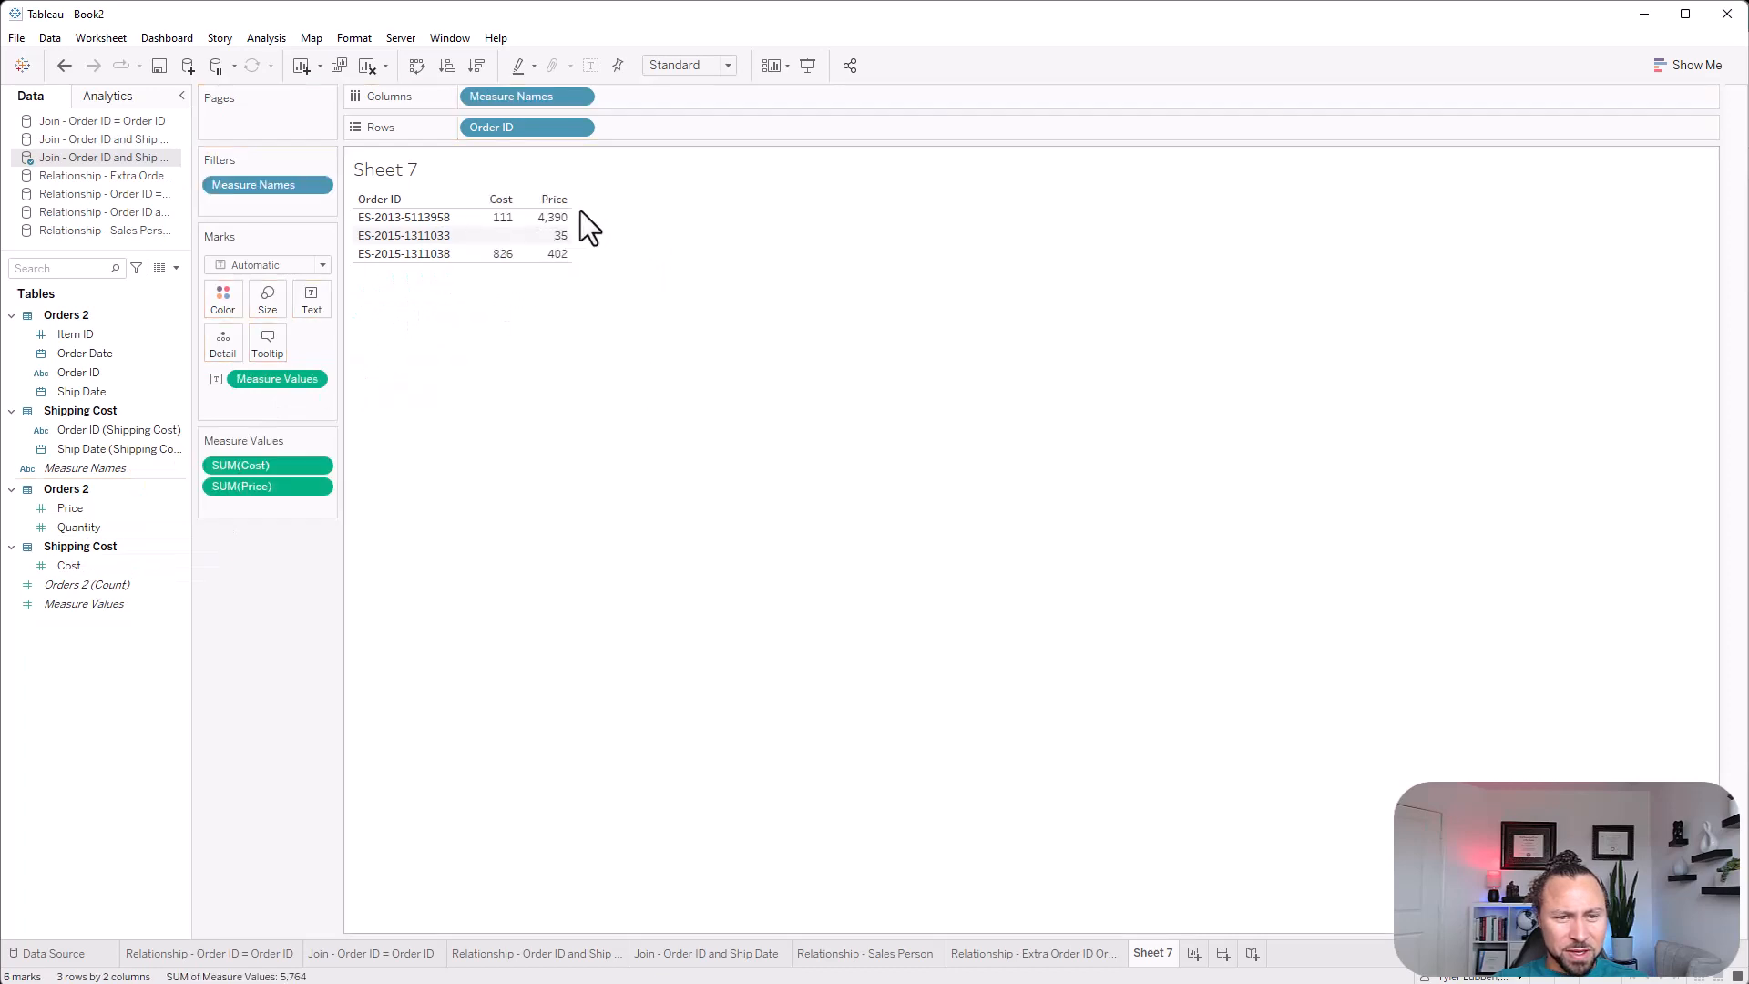
Check the Order ID and Cost in the last row of the Shipping 2 Excel sheet against the Sheet 7 table in Tableau
mouse_move(516, 224)
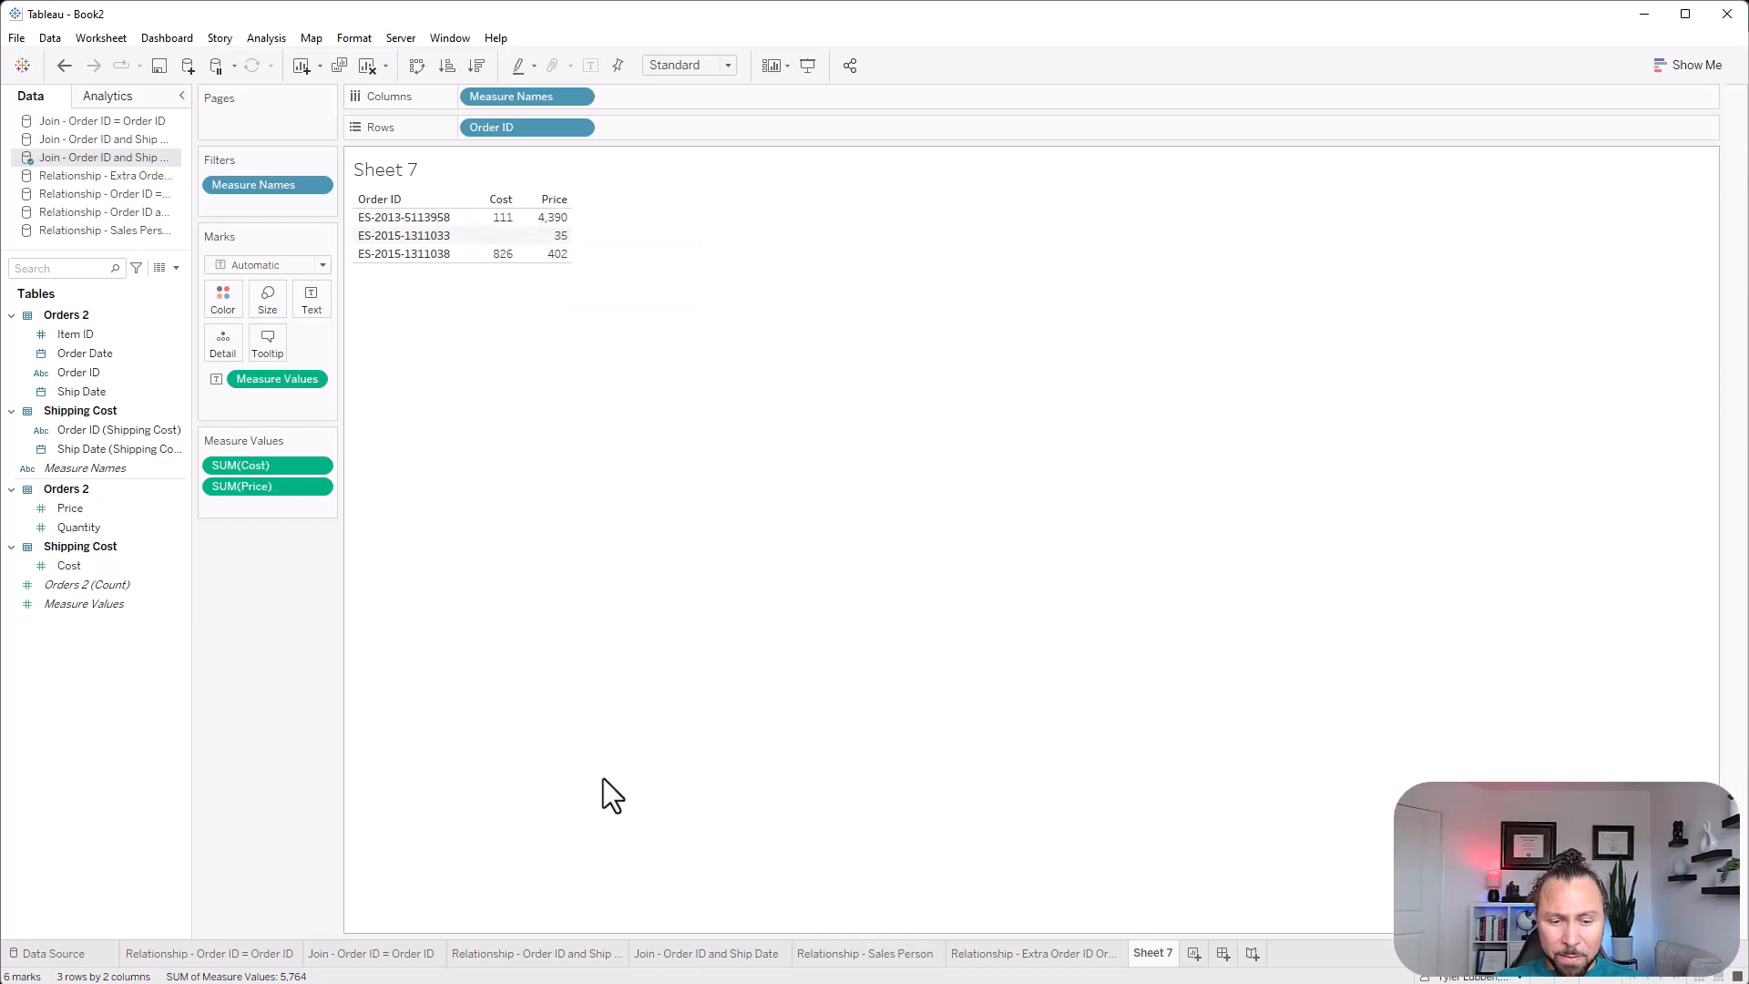
click(745, 983)
click(454, 952)
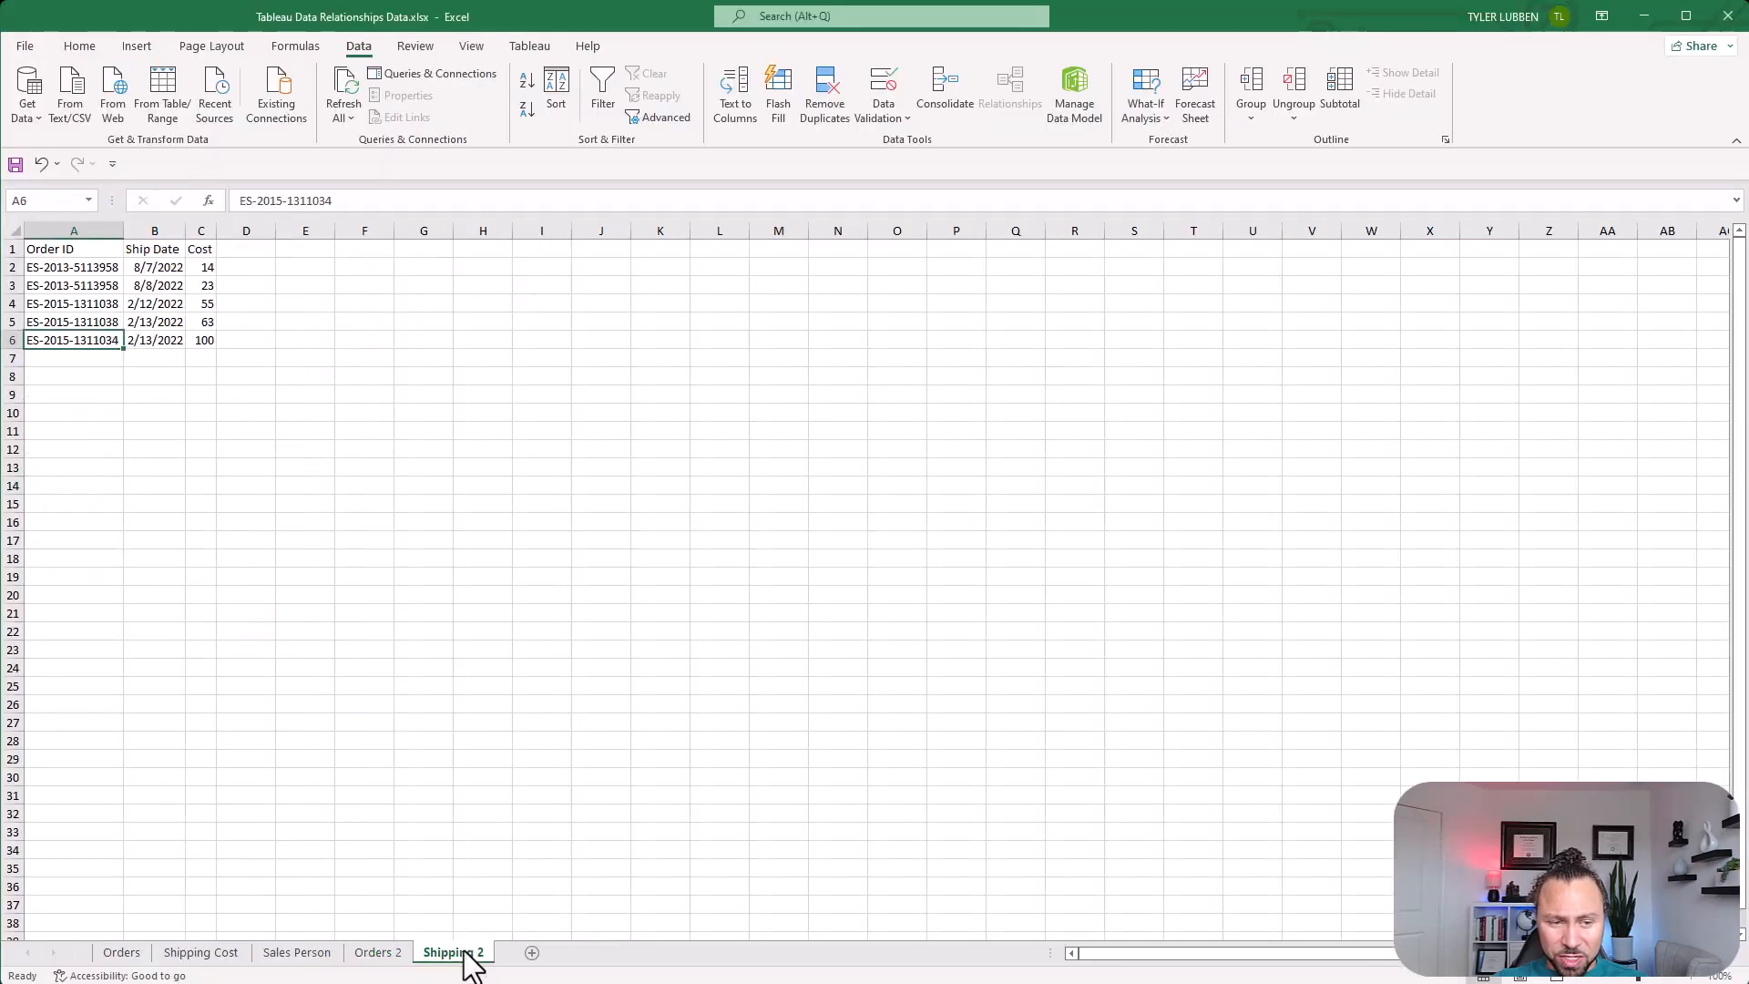
drag(266, 416, 258, 401)
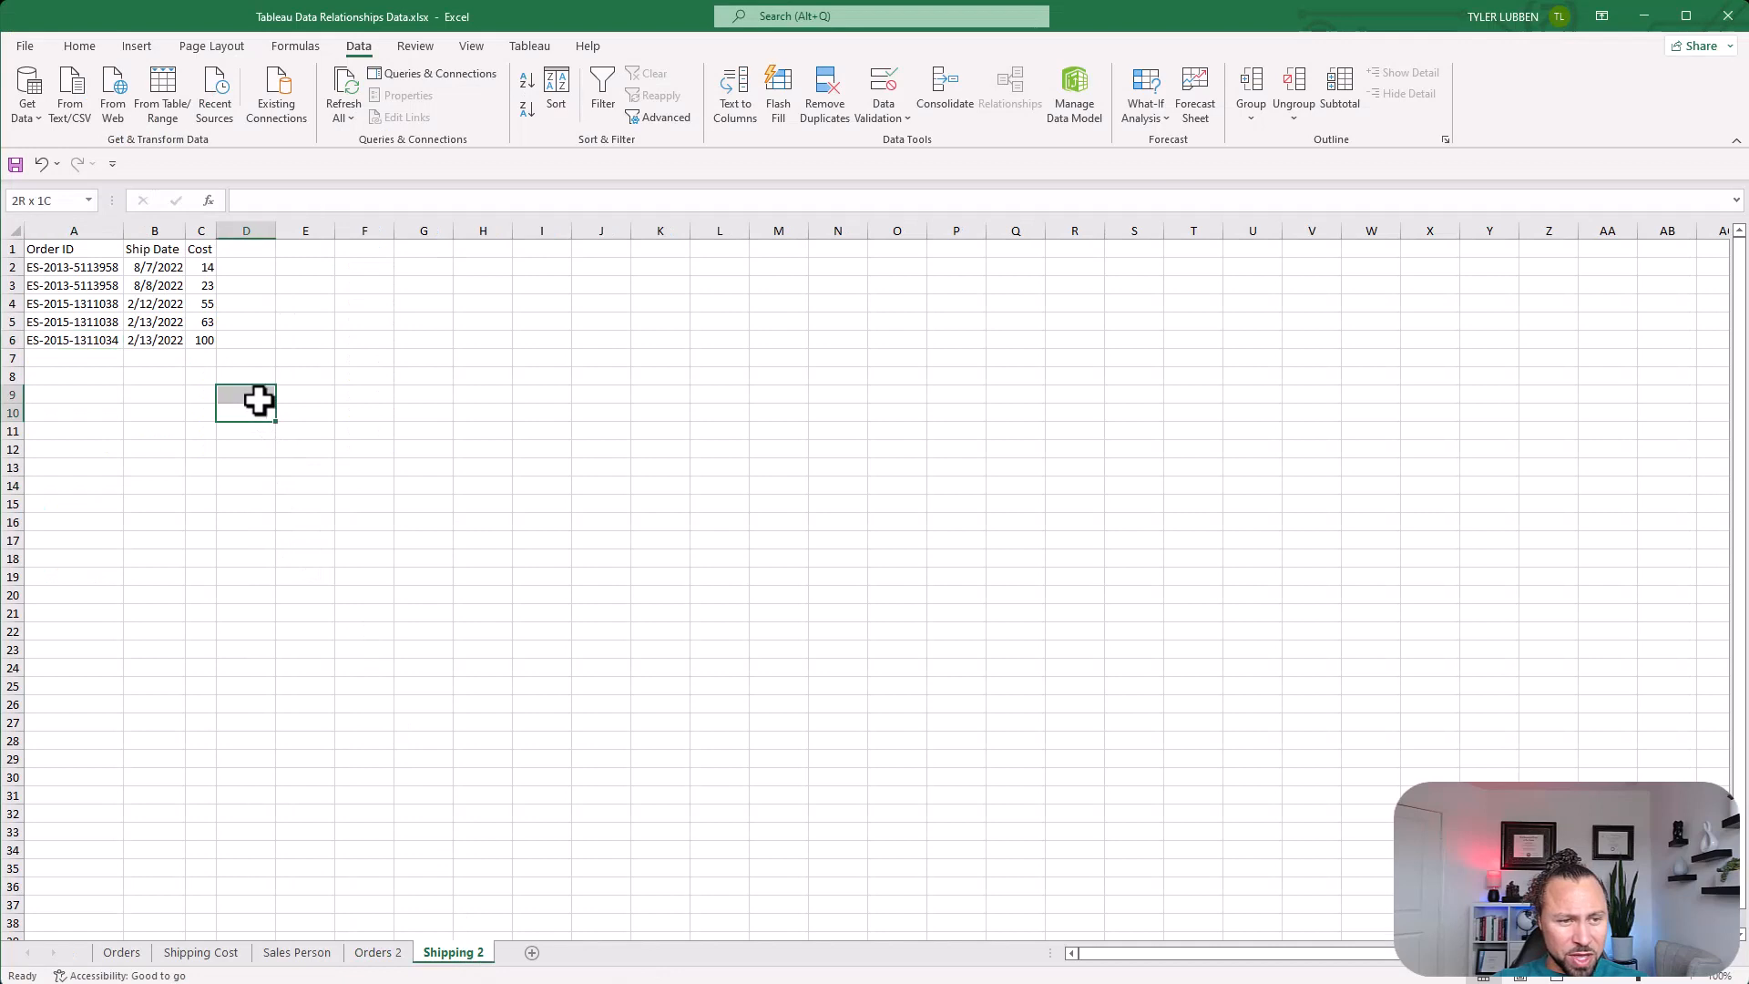
click(98, 343)
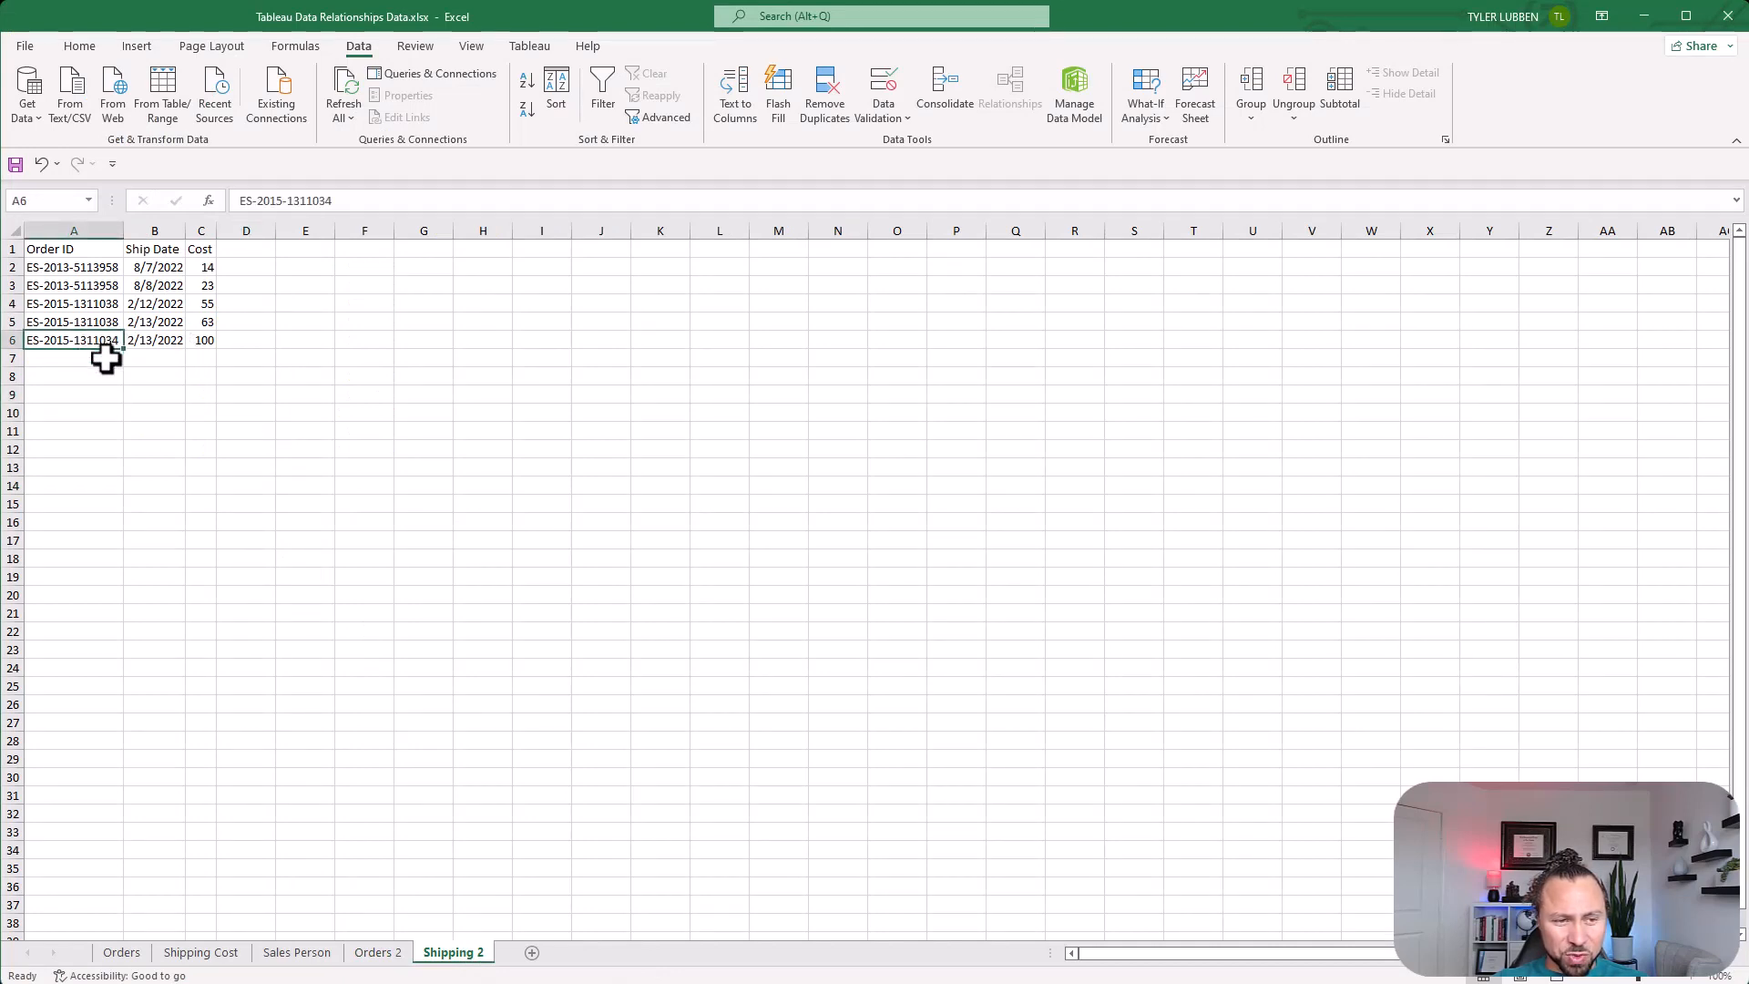
click(199, 343)
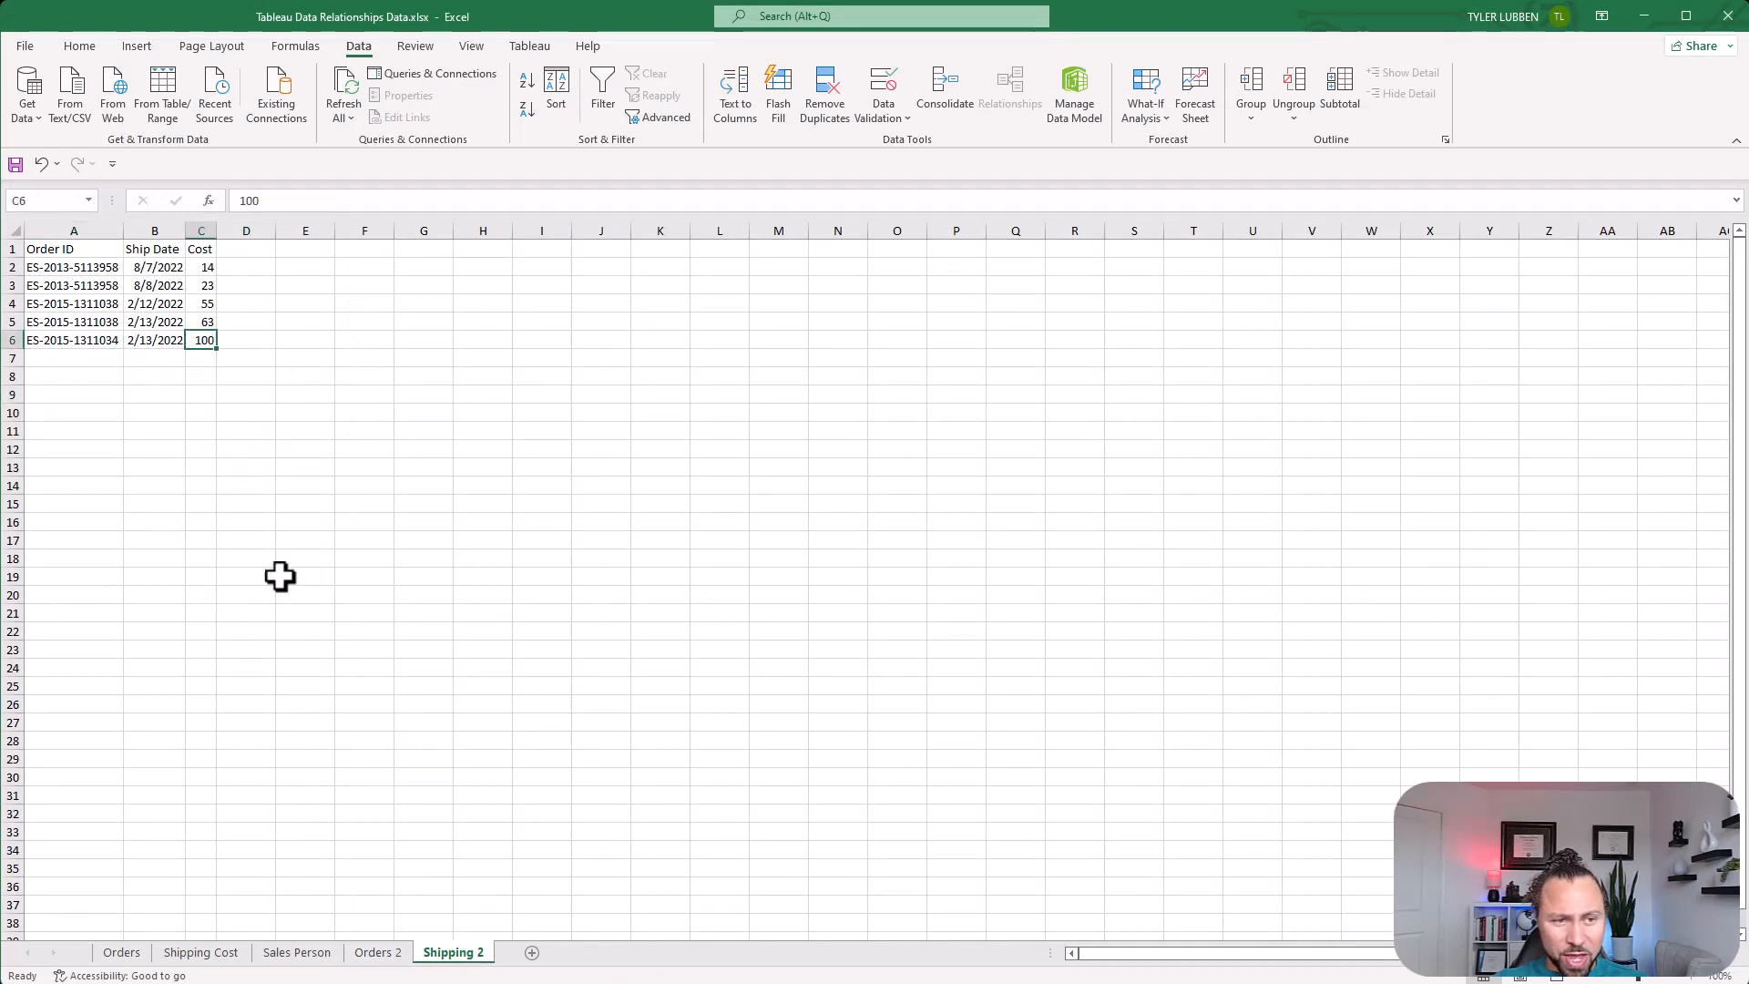
mouse_move(868, 982)
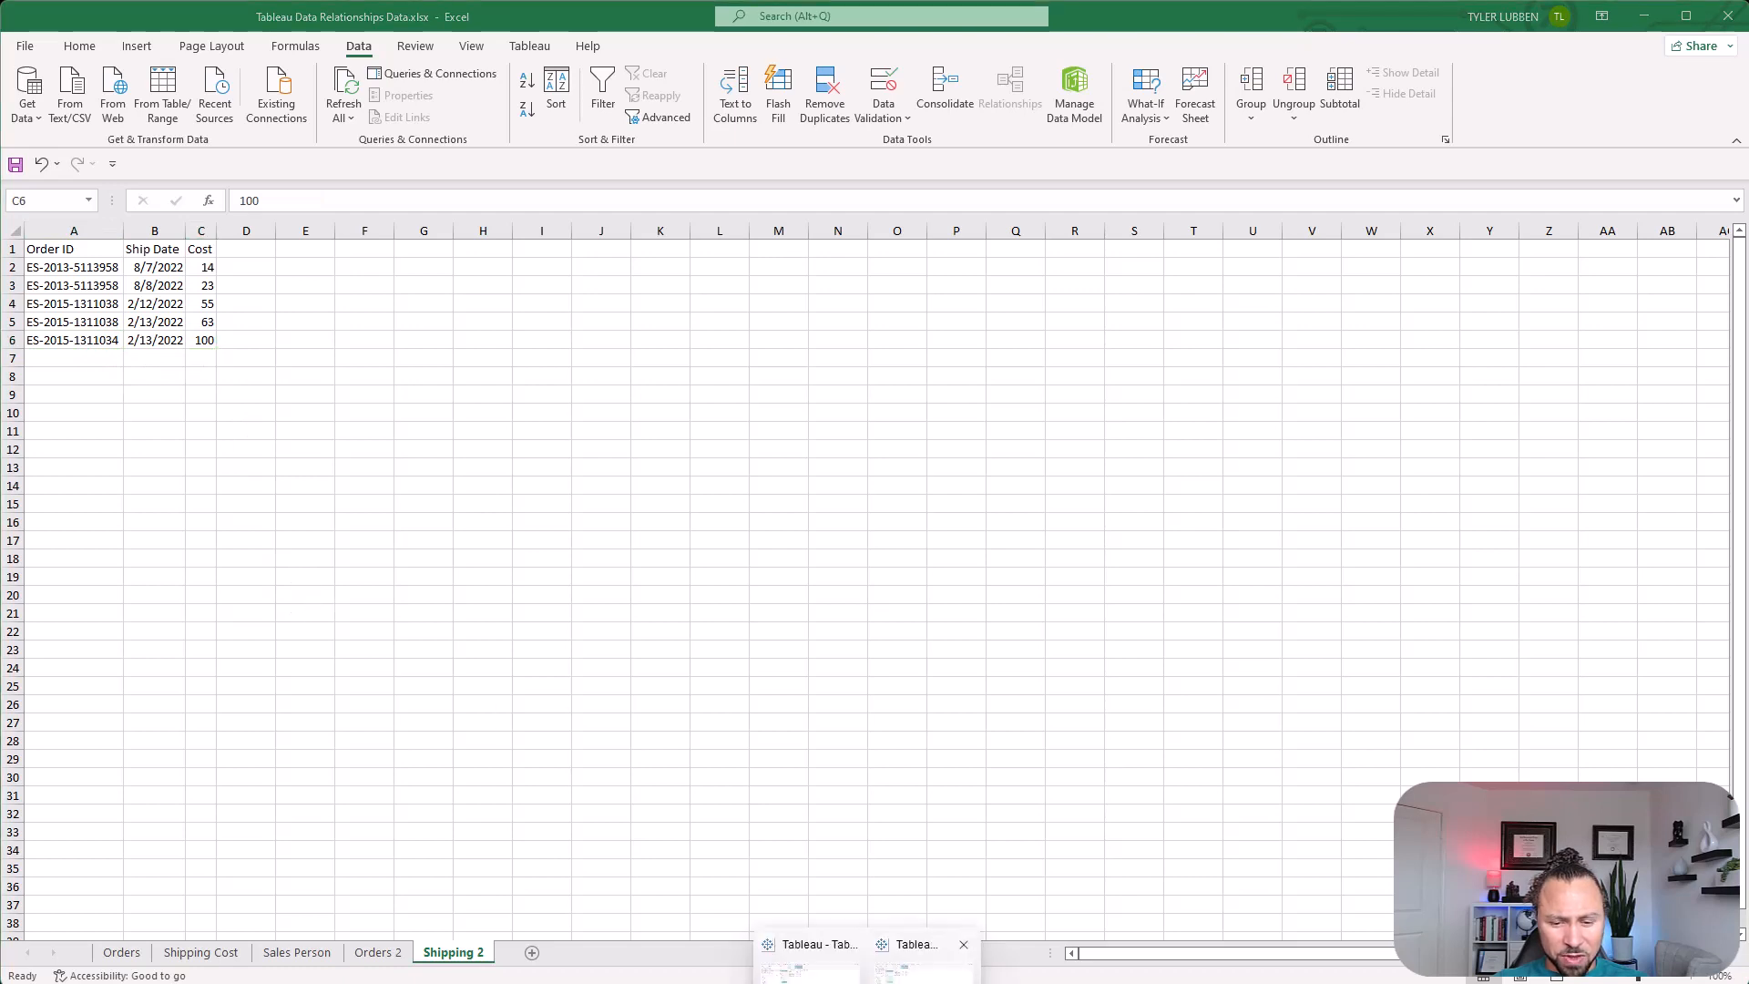
click(926, 962)
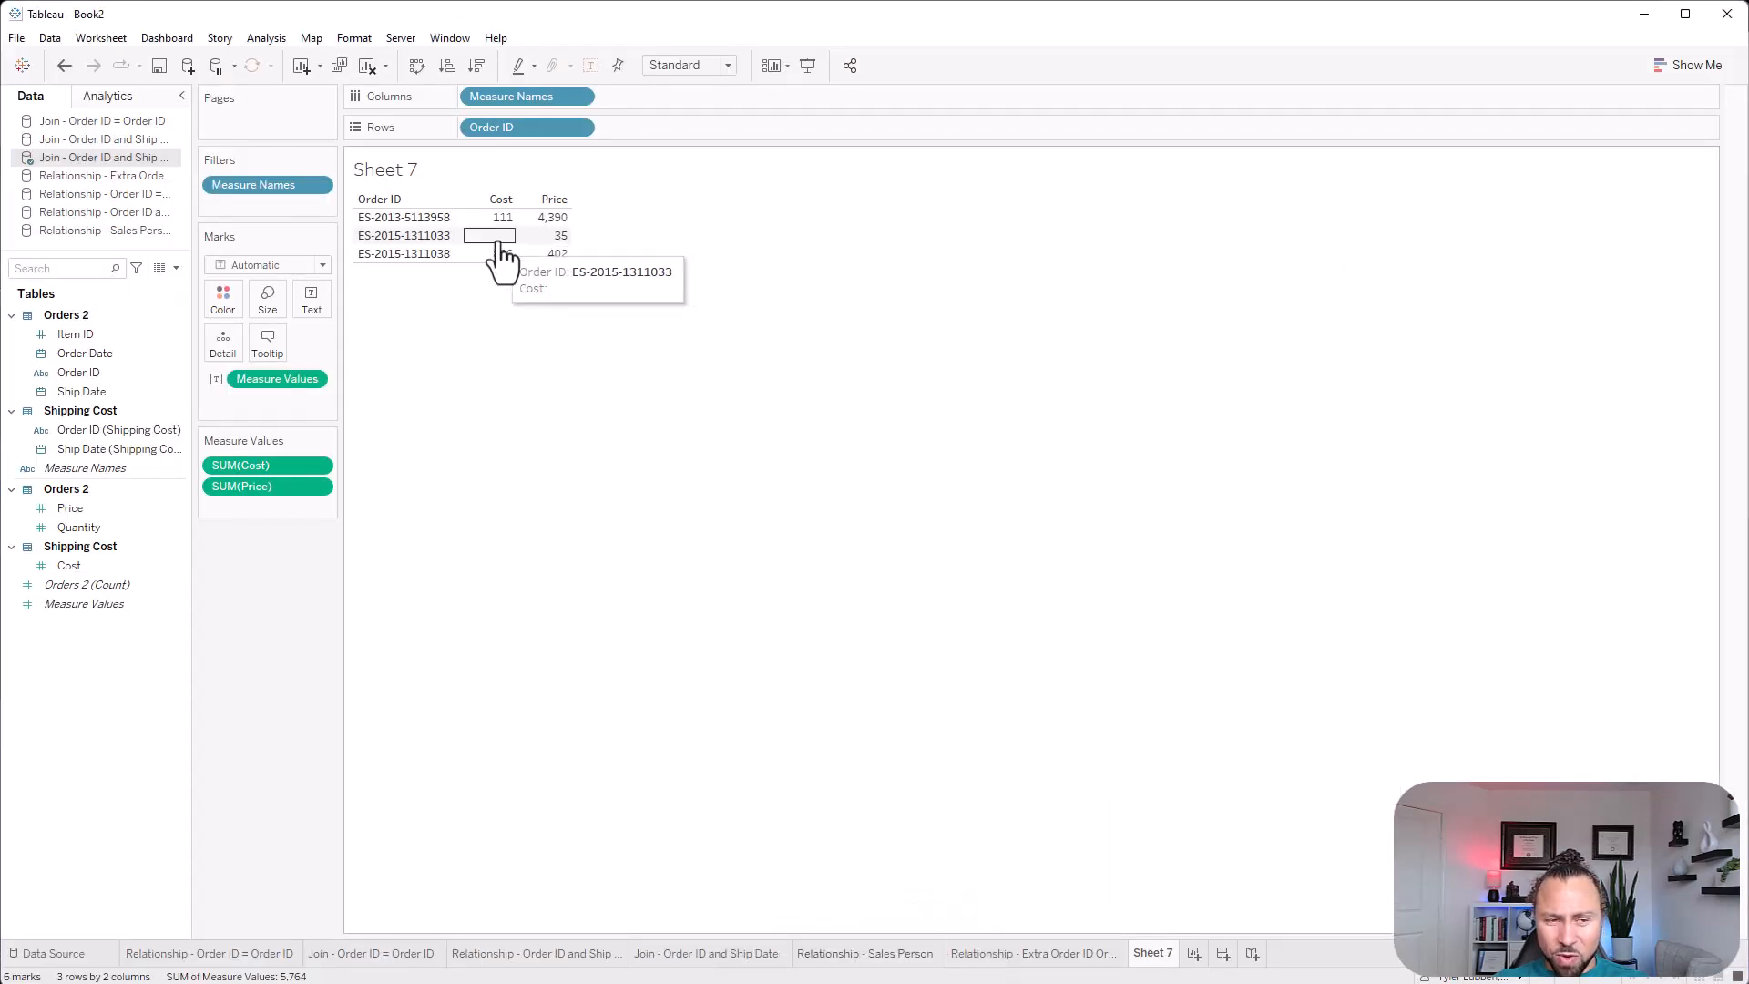
mouse_move(484, 264)
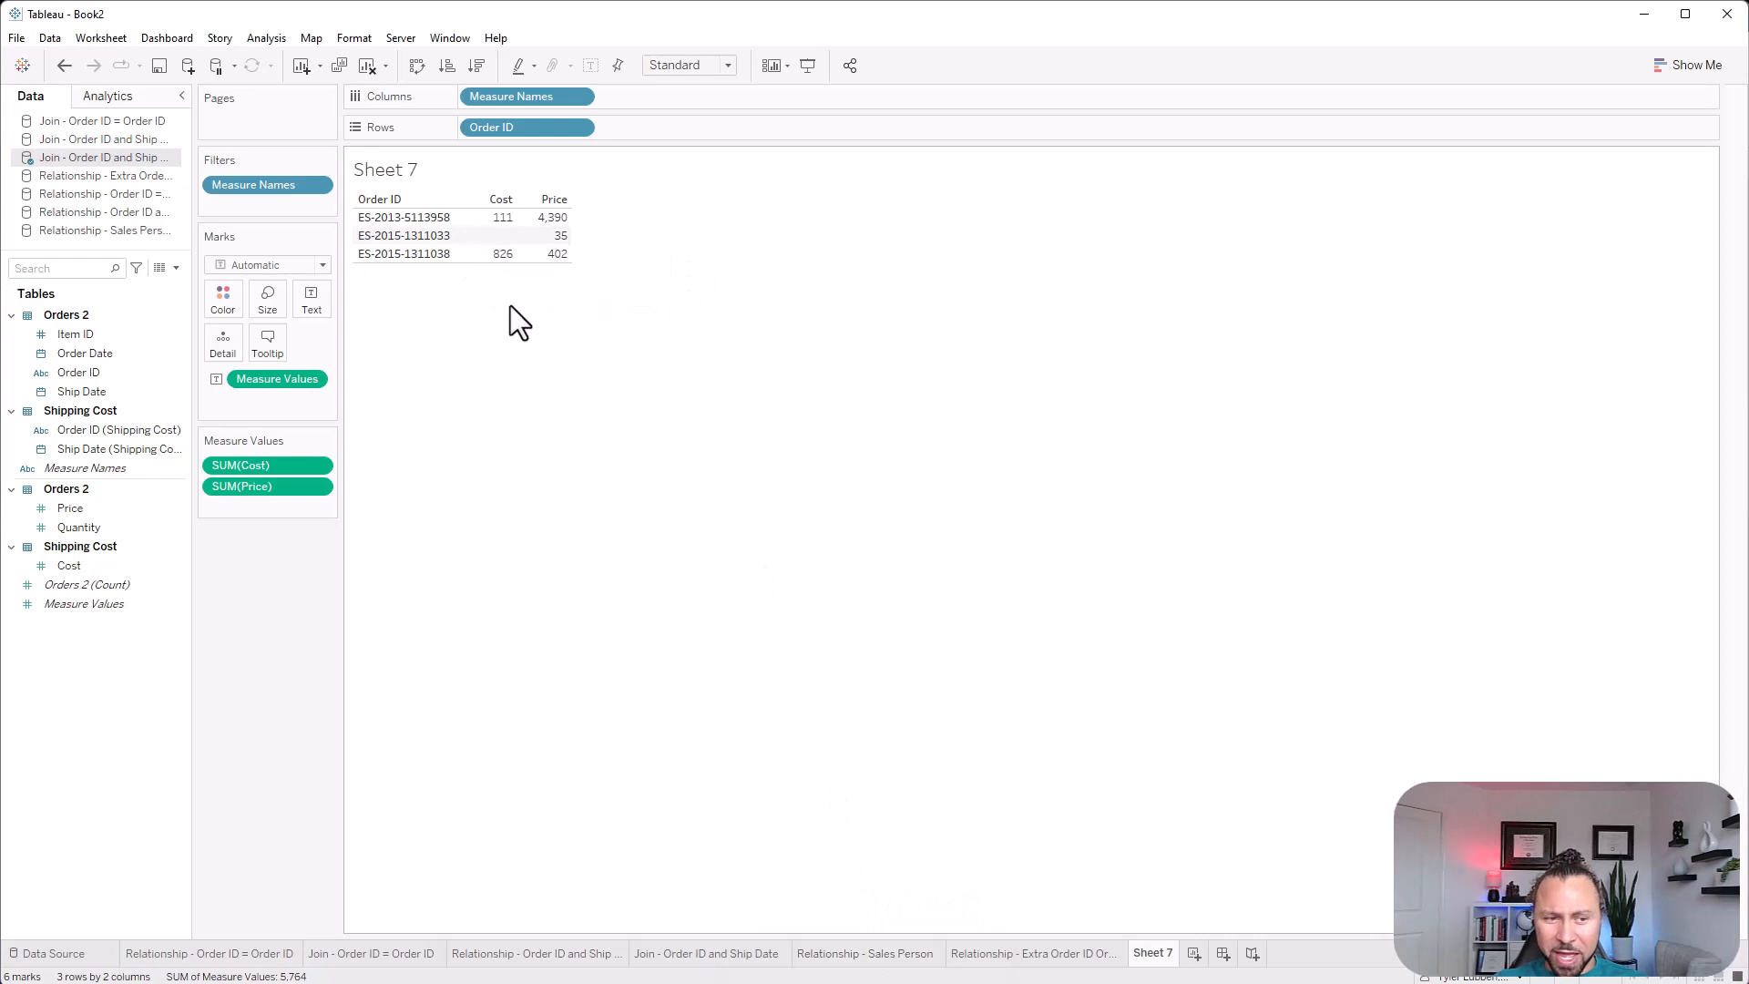
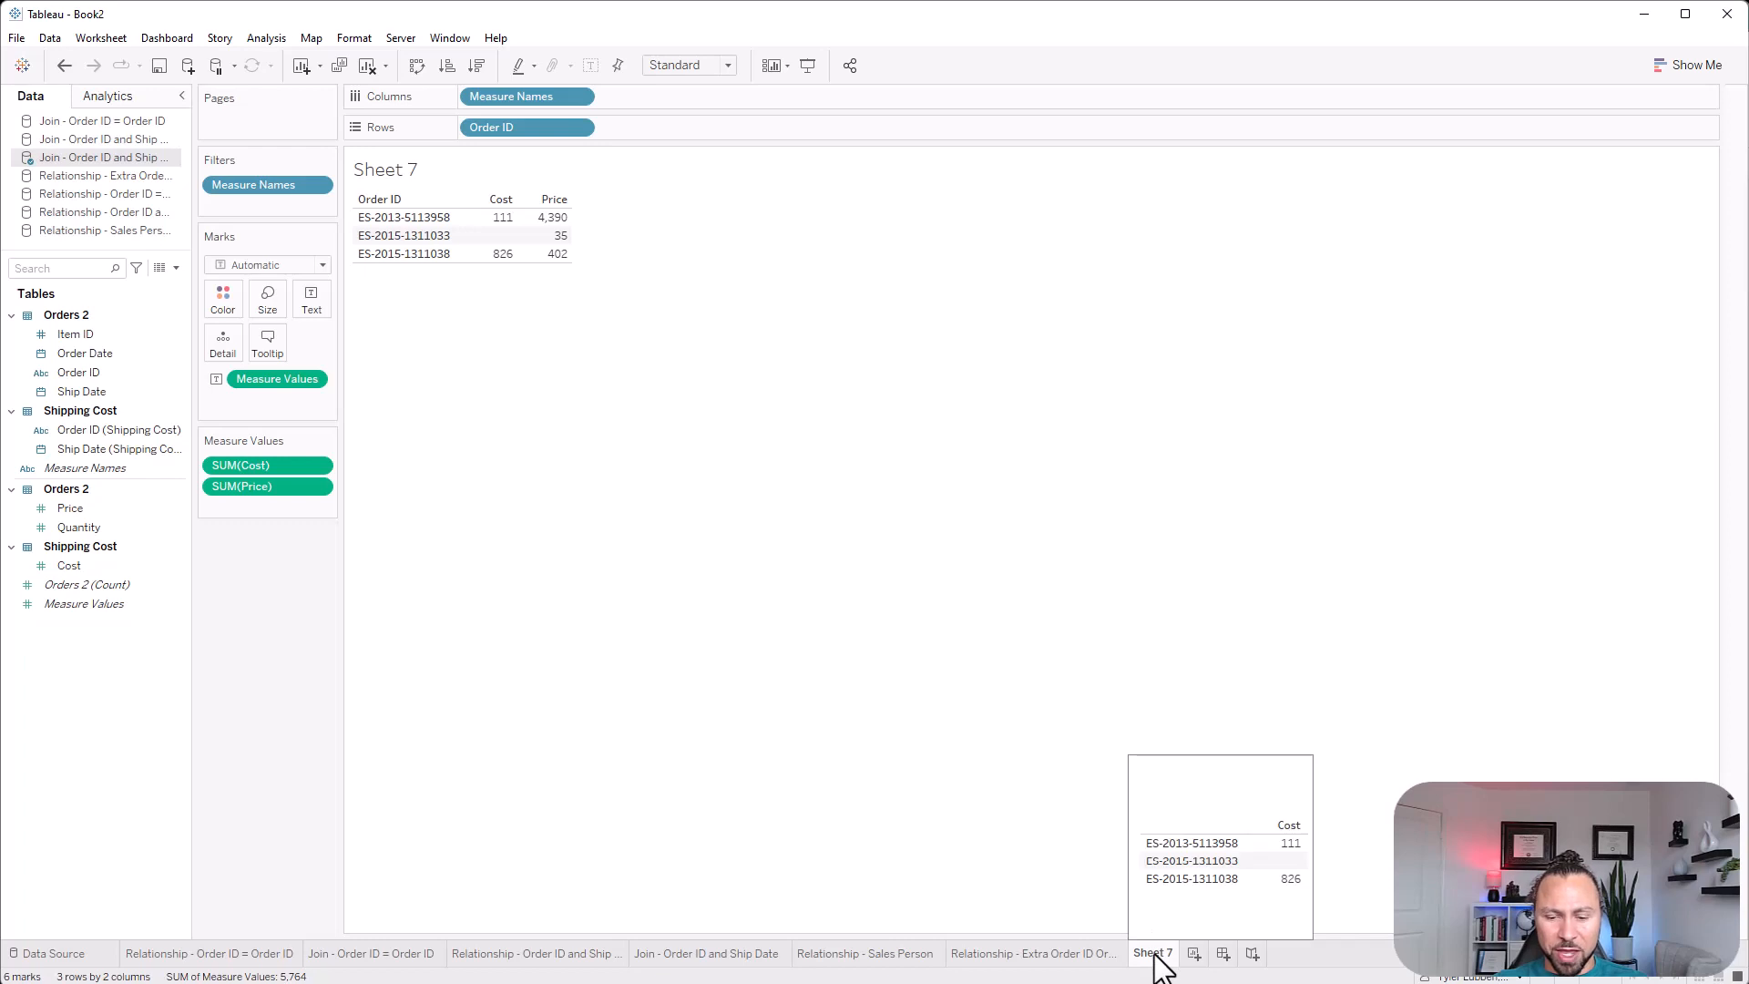
Move the "Relationship - Extra Order ID Order Table" worksheet after Sheet 7 and add Order ID before Order ID (Shipping 2) on Rows
click(1083, 956)
drag(1185, 964, 1187, 964)
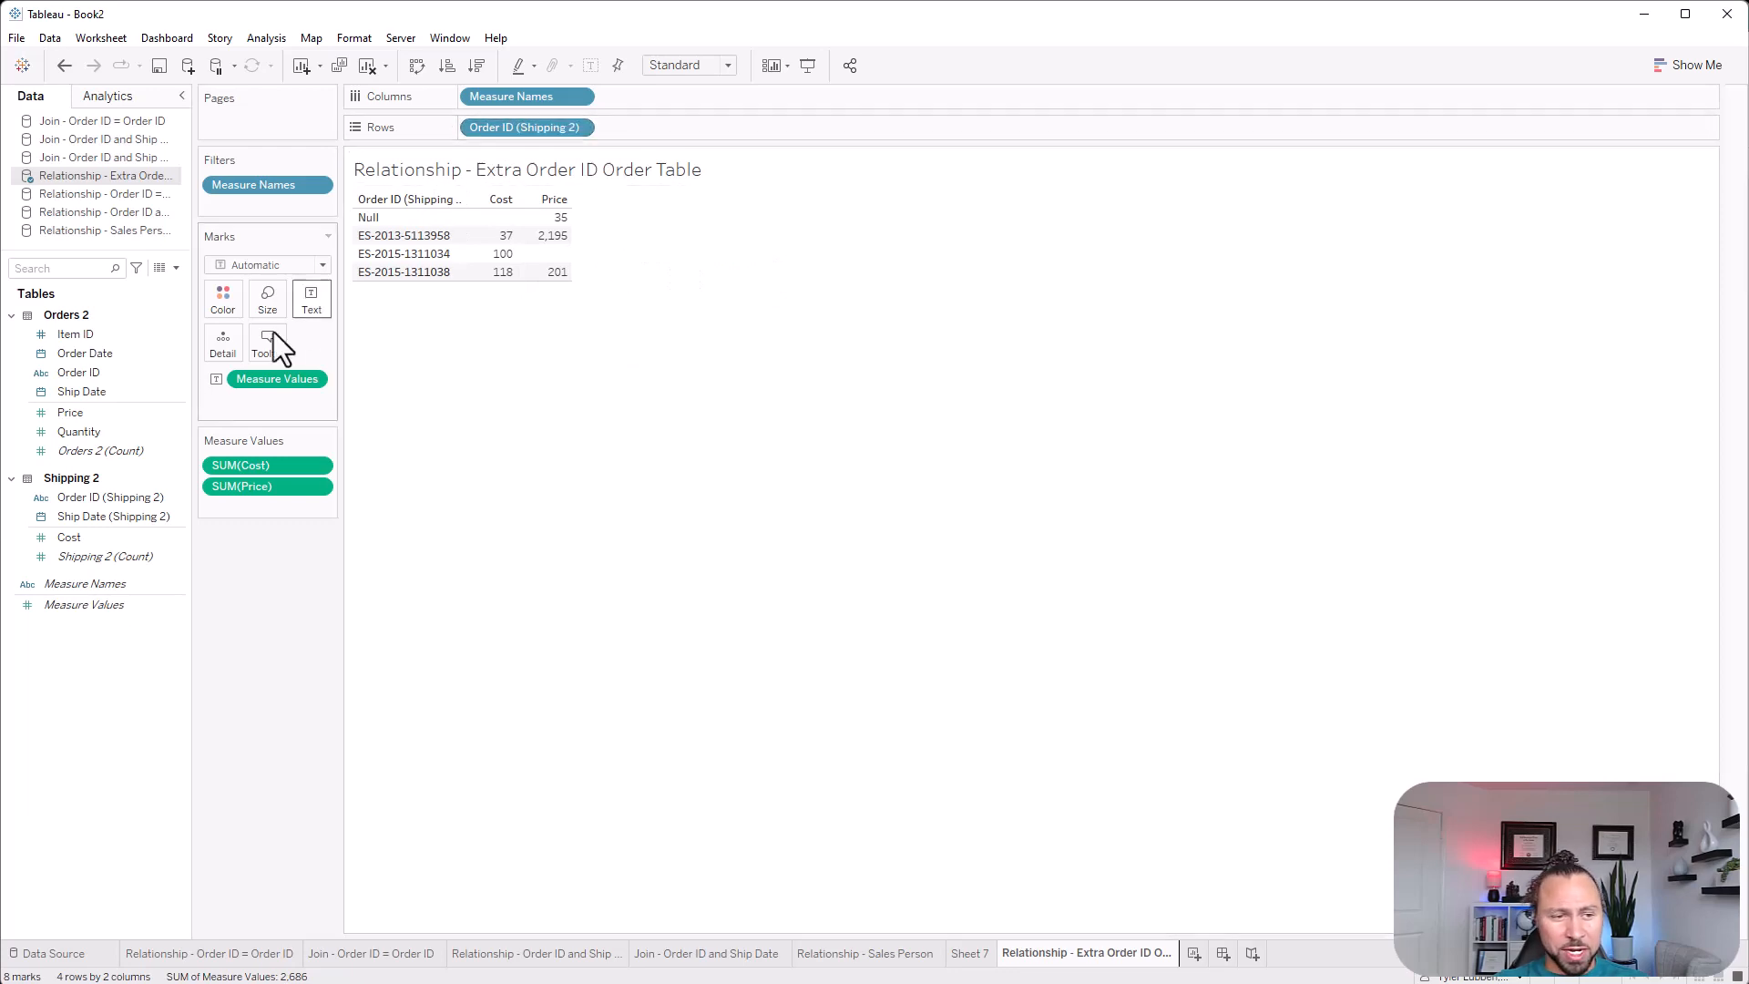
drag(91, 374, 485, 129)
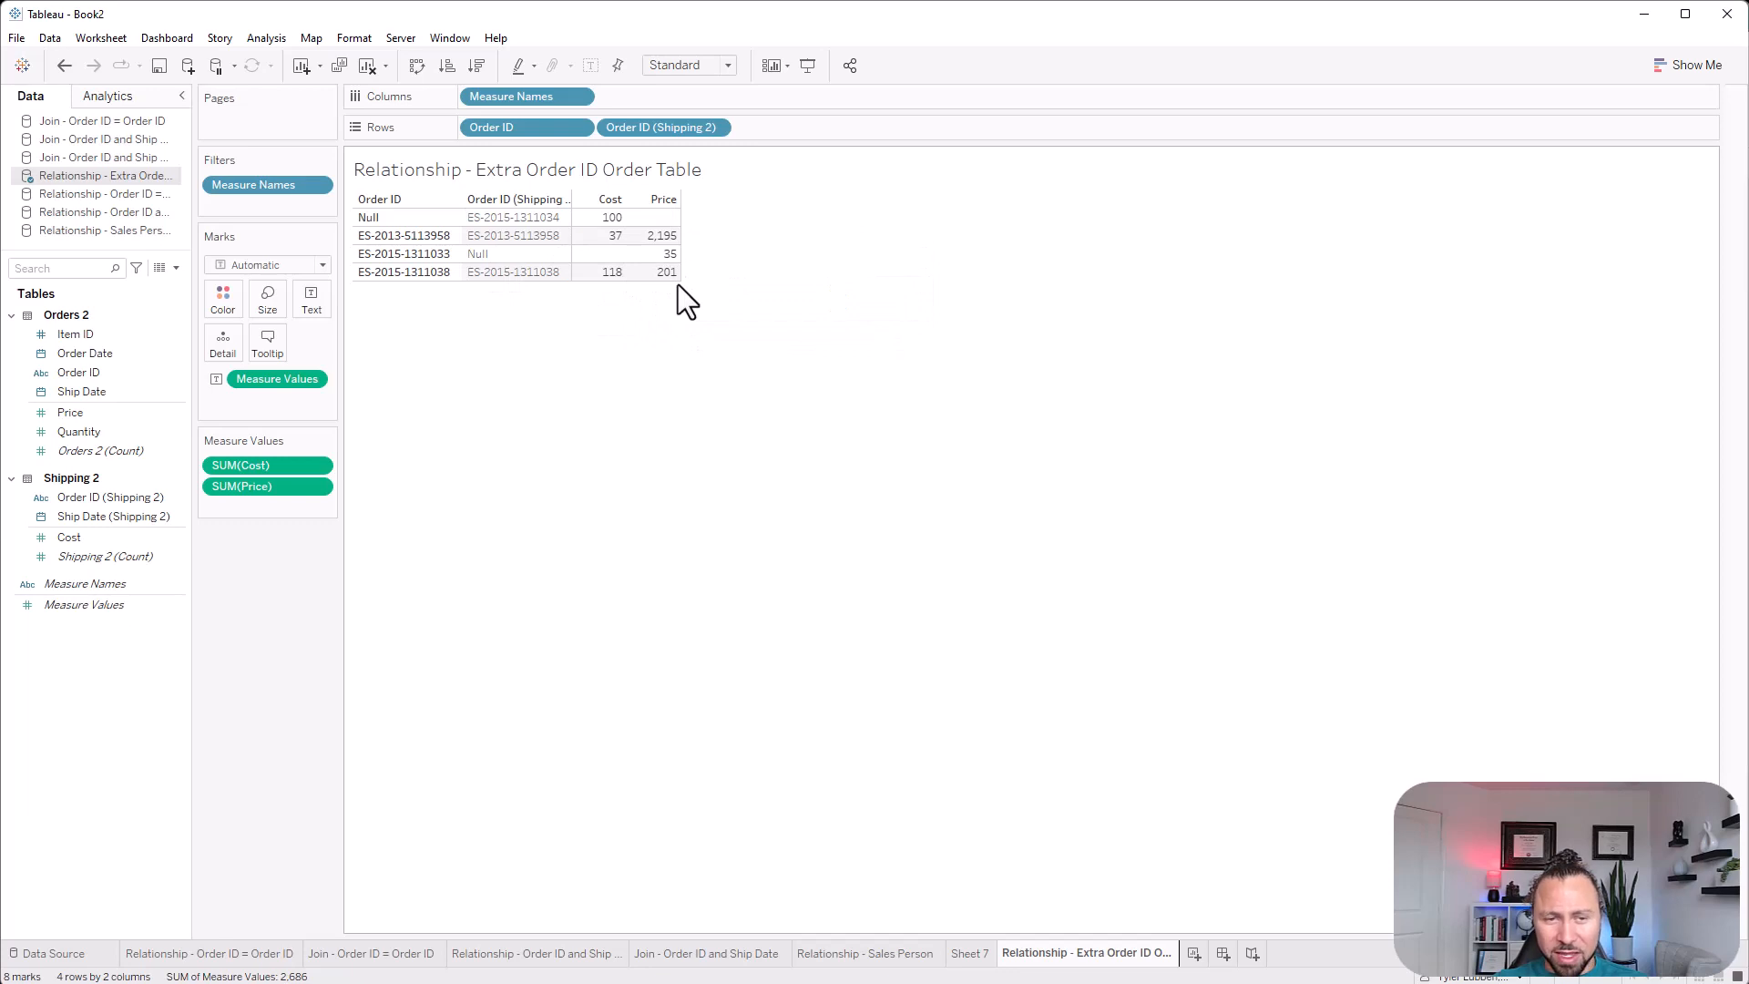
Start a new calculated field named "Combo Order ID" in the relationship data source
click(176, 268)
click(144, 287)
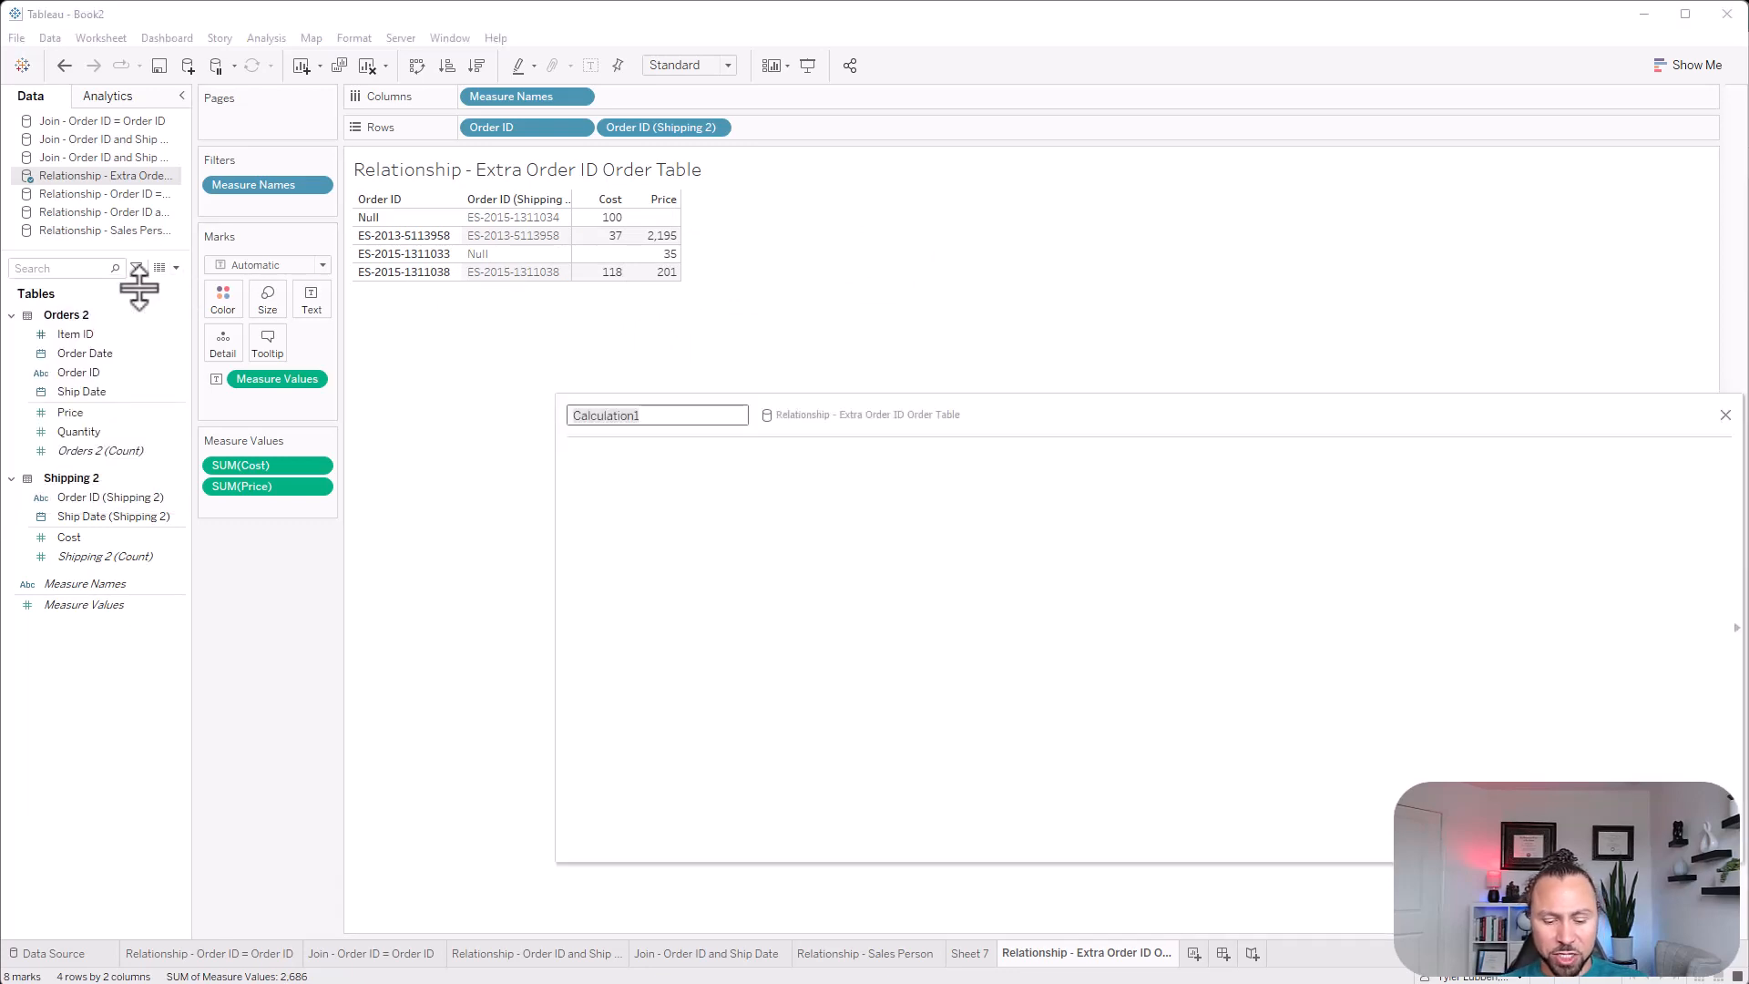
text(Combo)
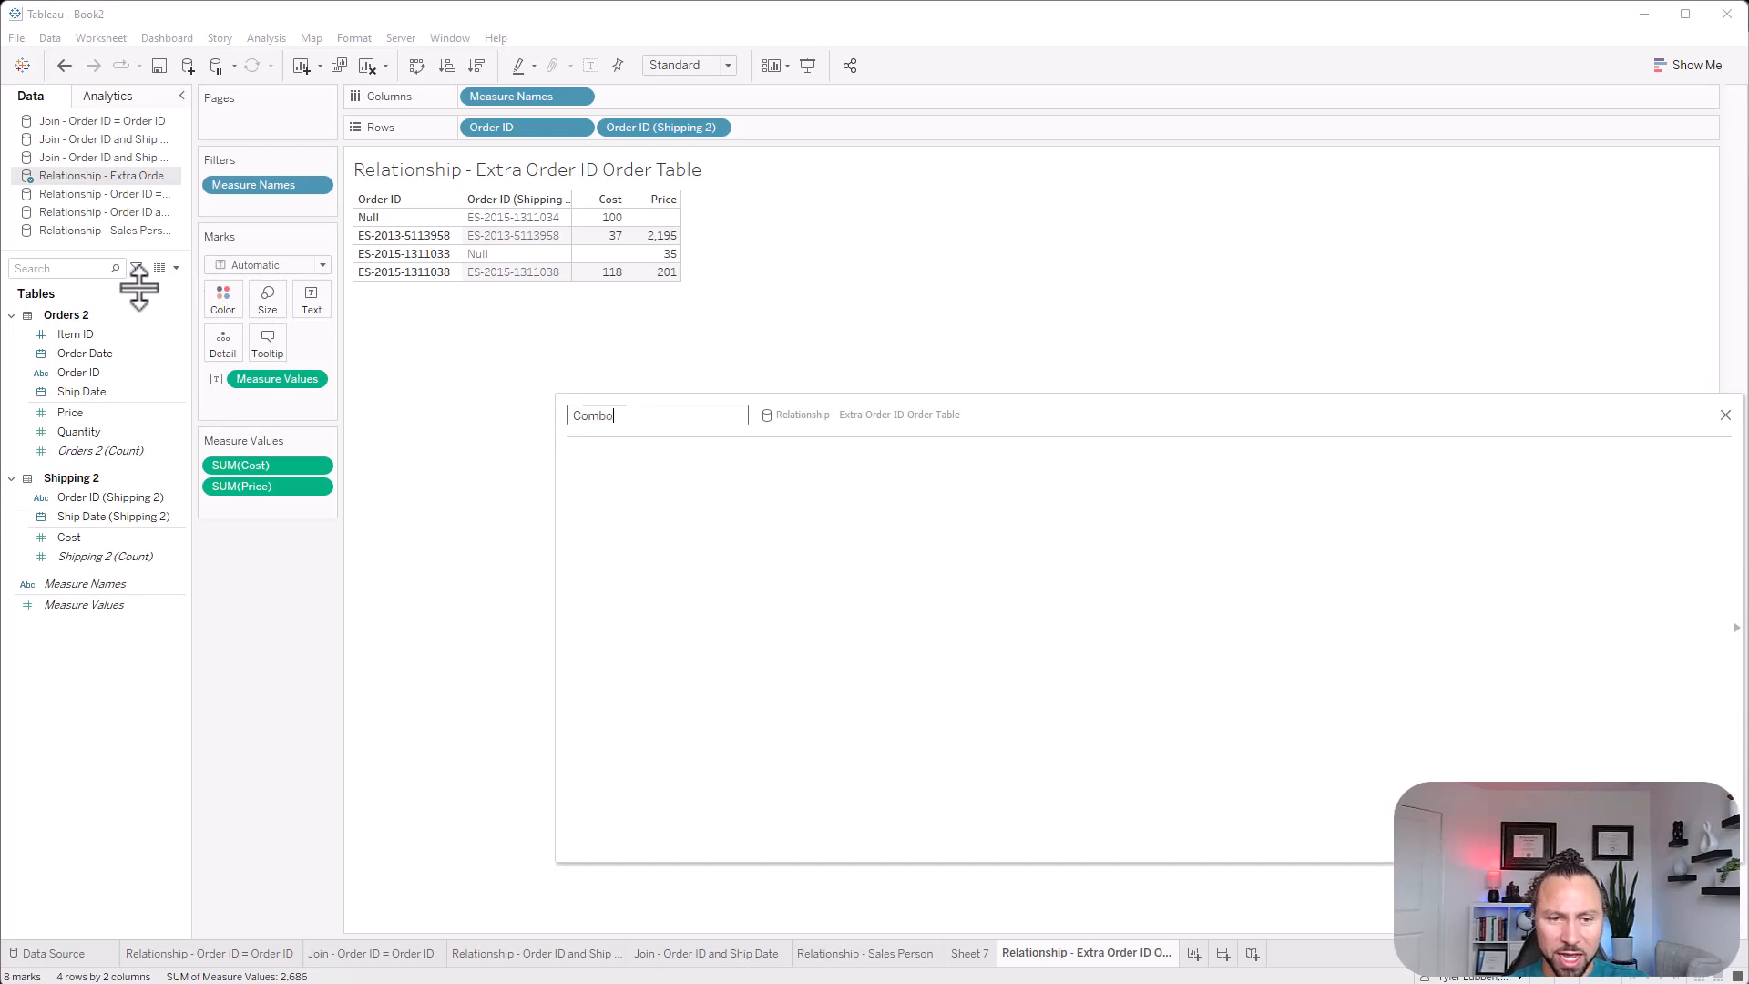
text( Order IU)
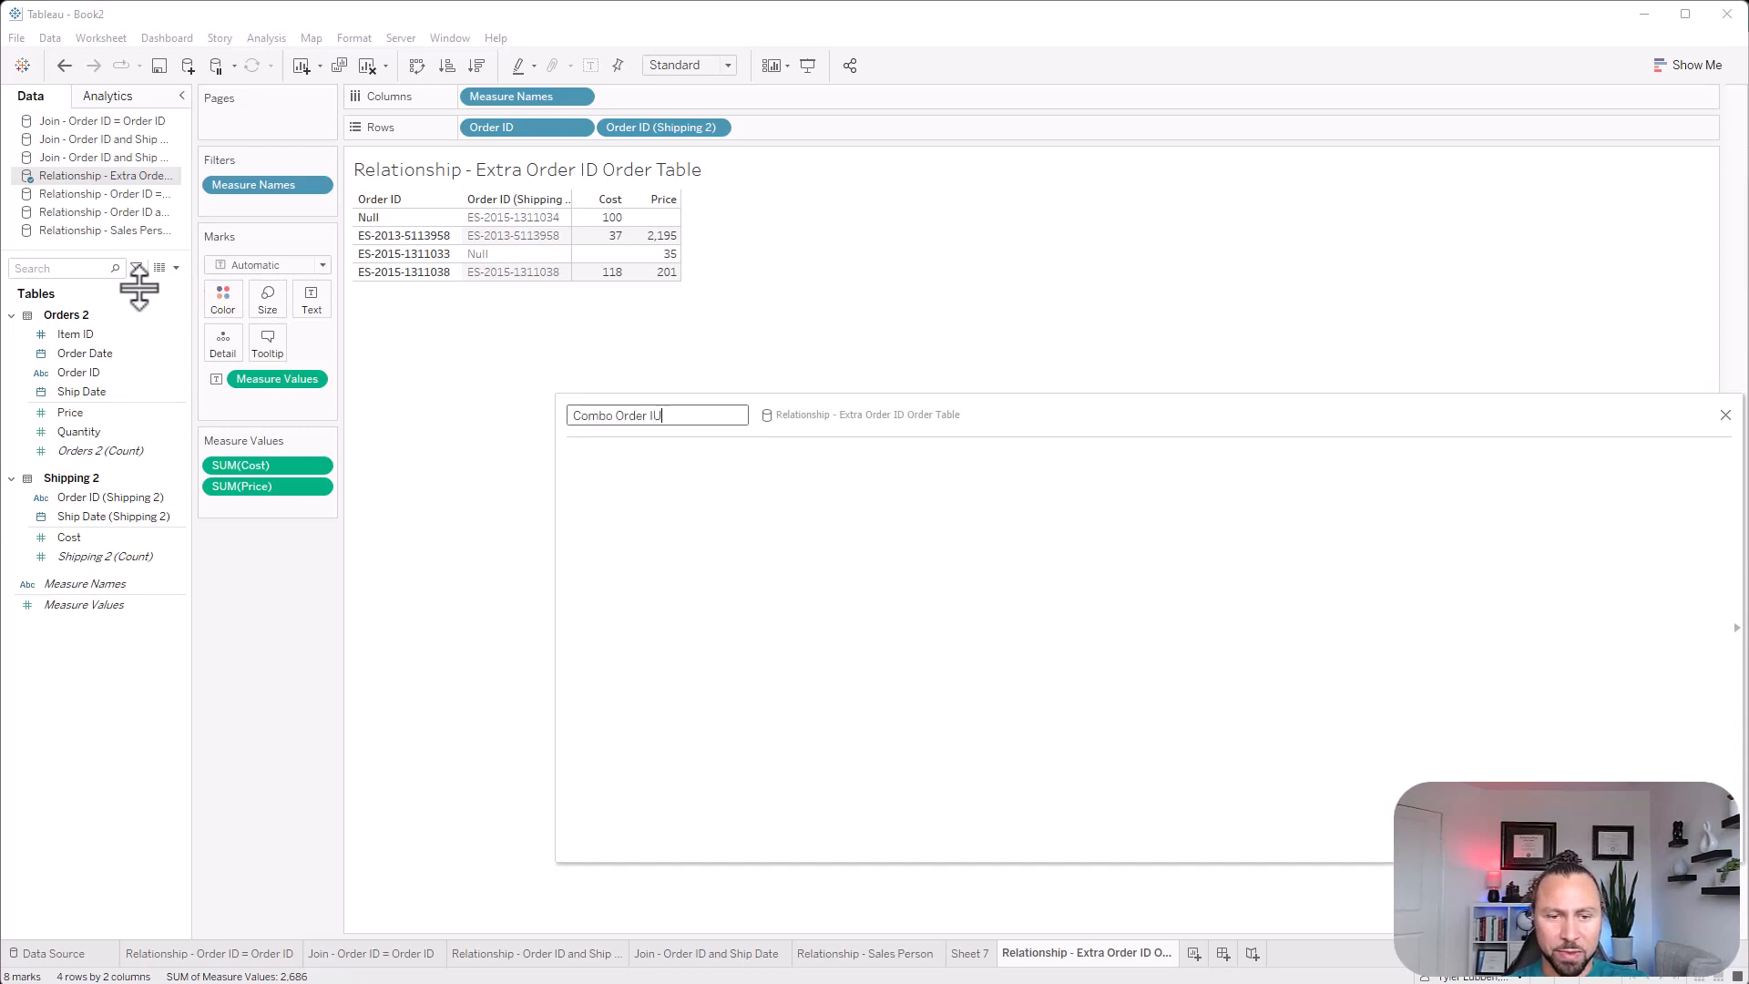
key(BackSpace)
text(D)
Define the calculation as IFNULL([Order ID],[Order ID (Shipping 2)]) and save the field
key(Tab)
text(if)
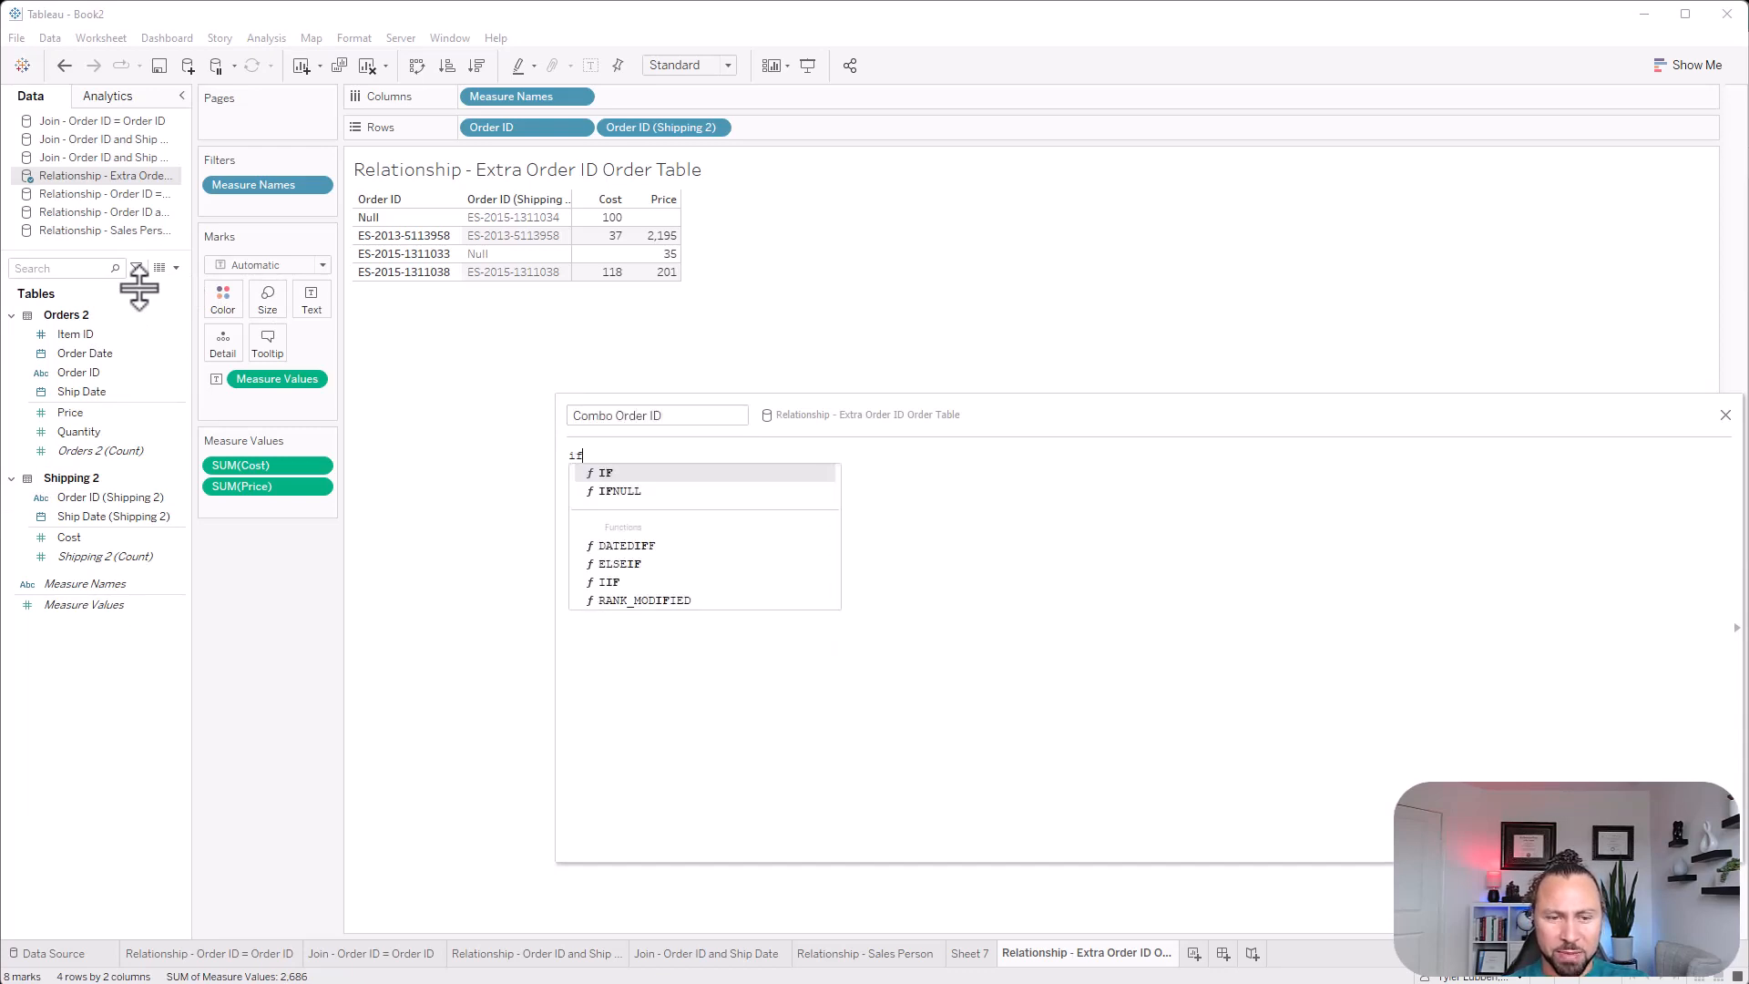
key(Down)
key(Return)
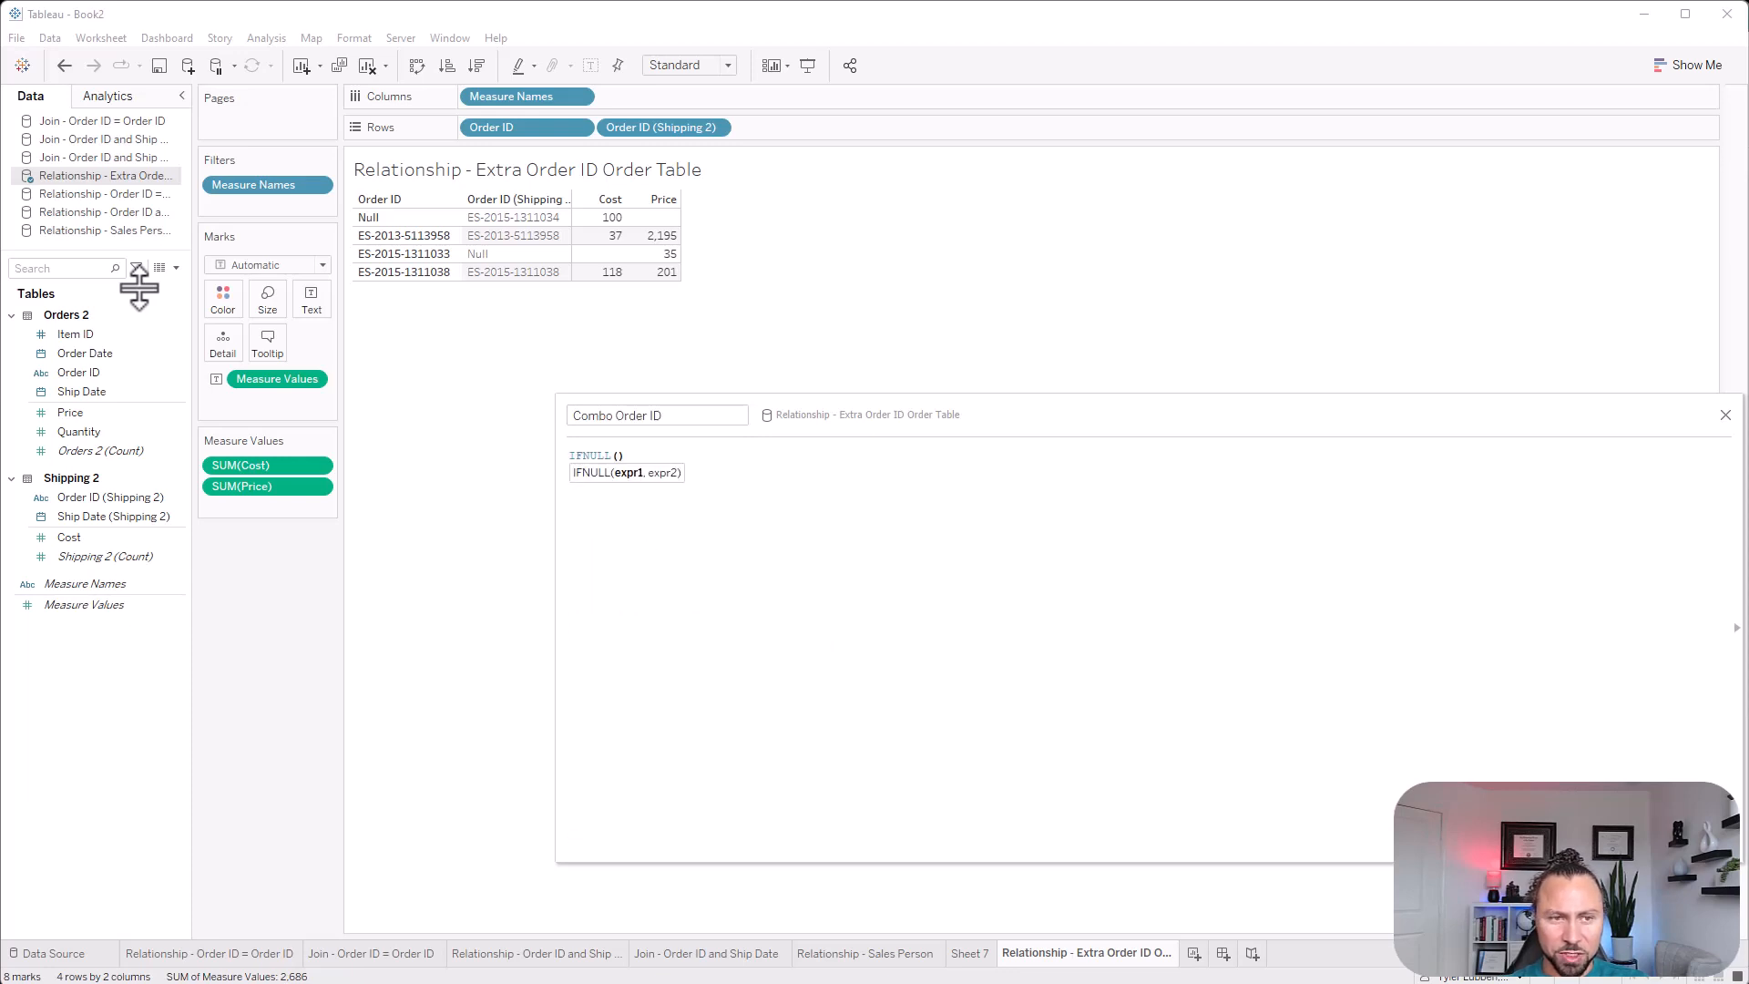
text(ord)
key(Down)
key(Return)
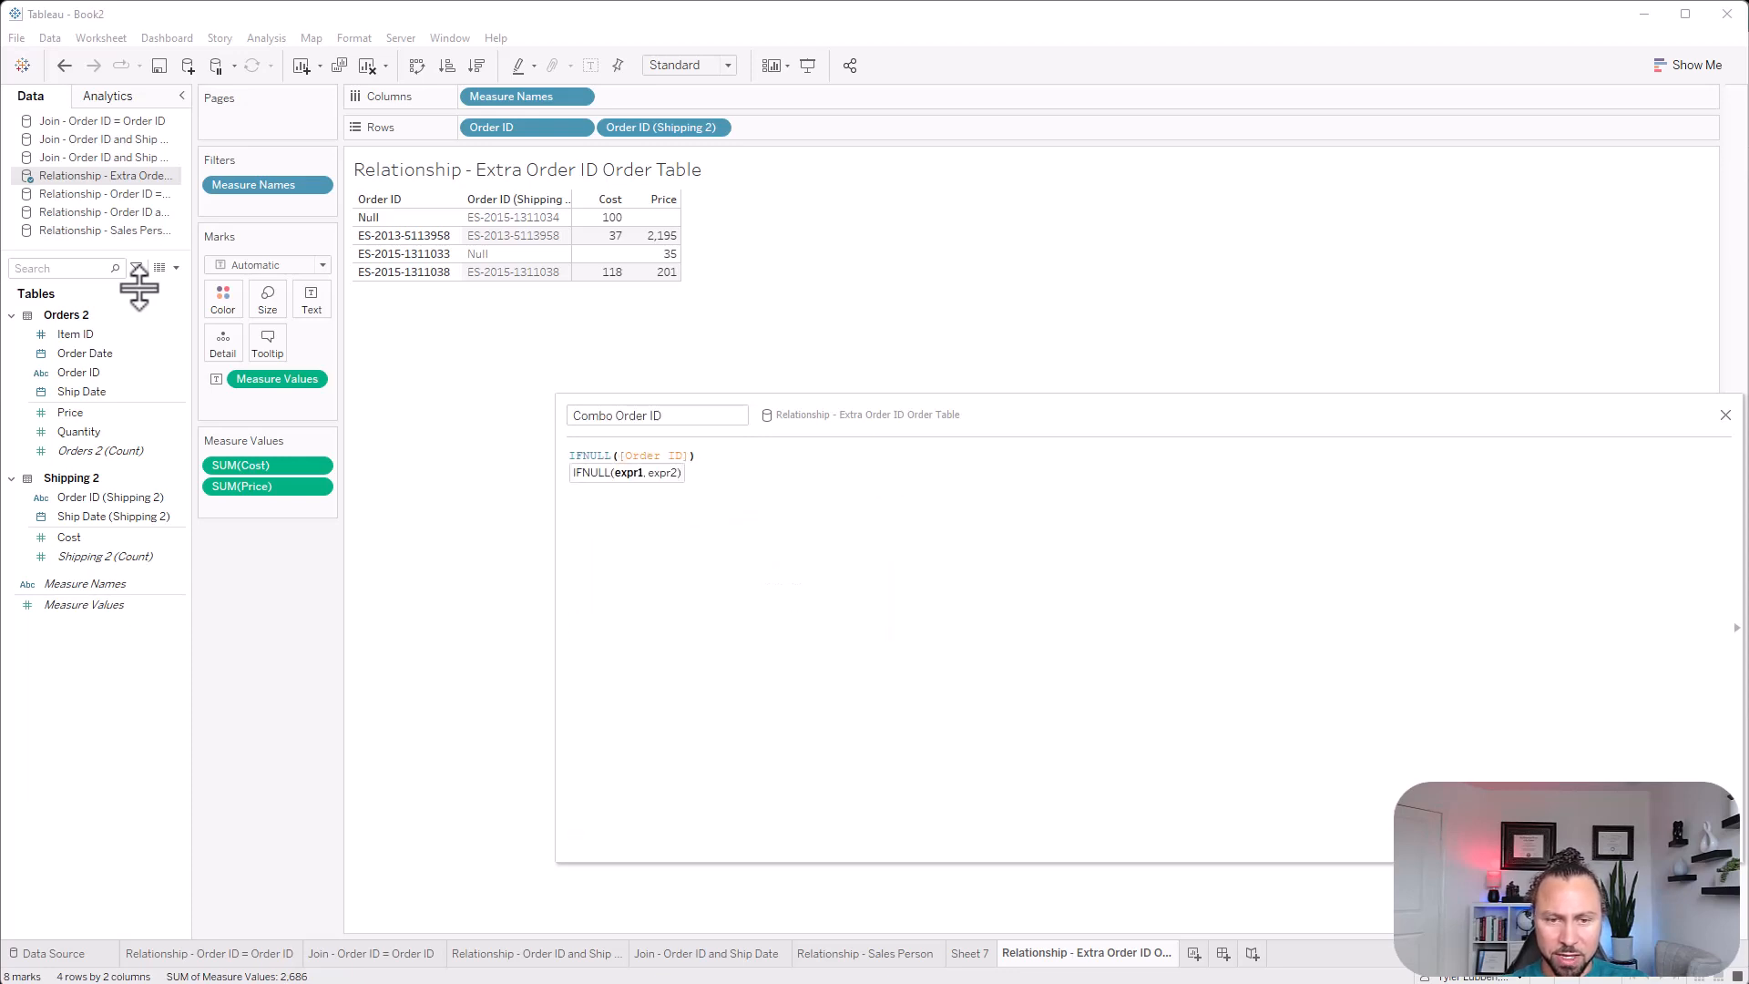
text(,)
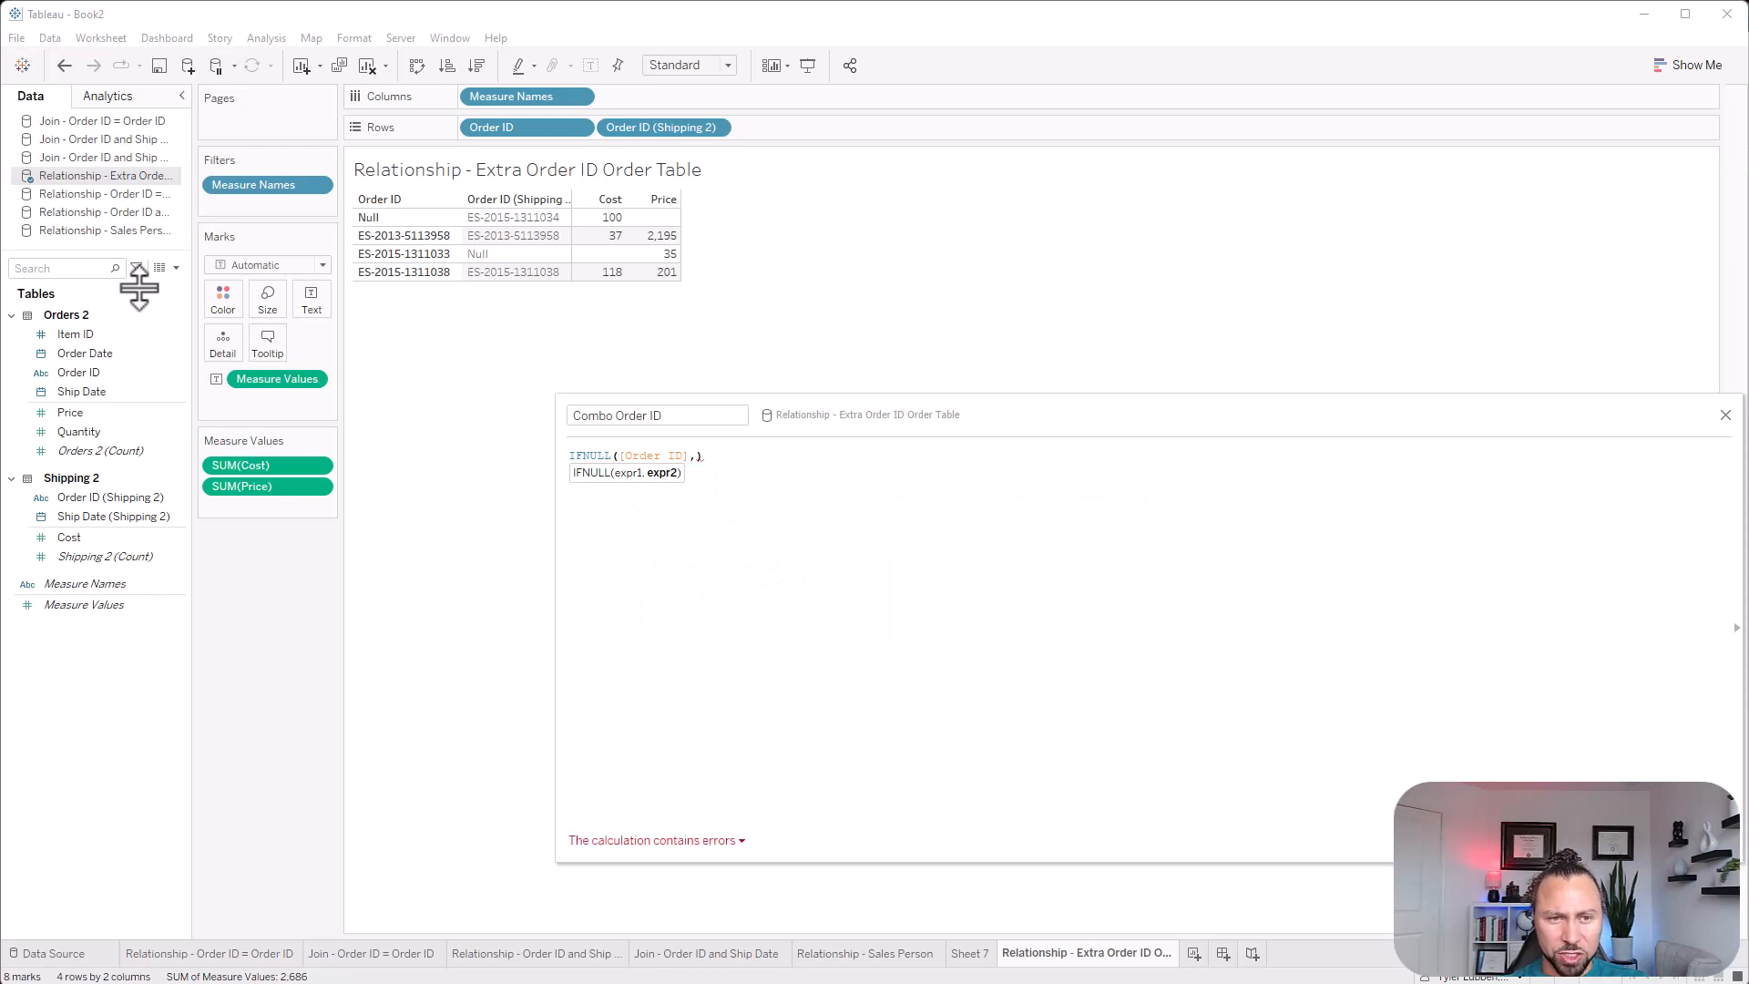
text(ord)
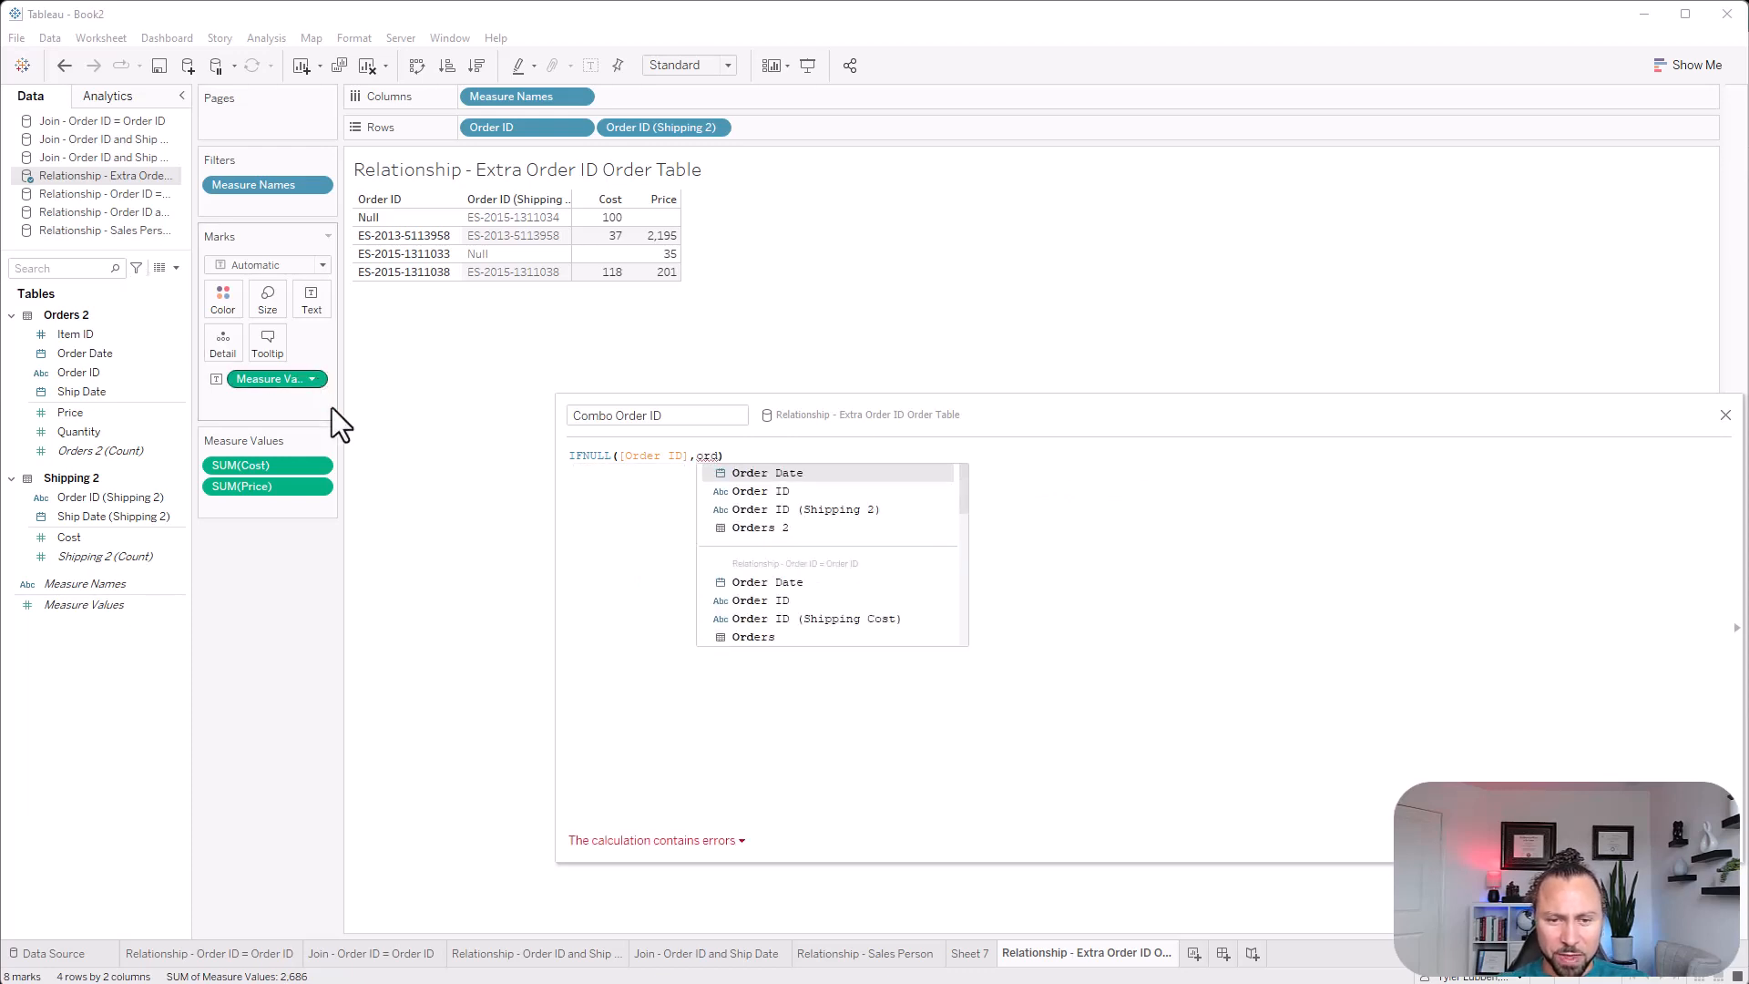
click(865, 509)
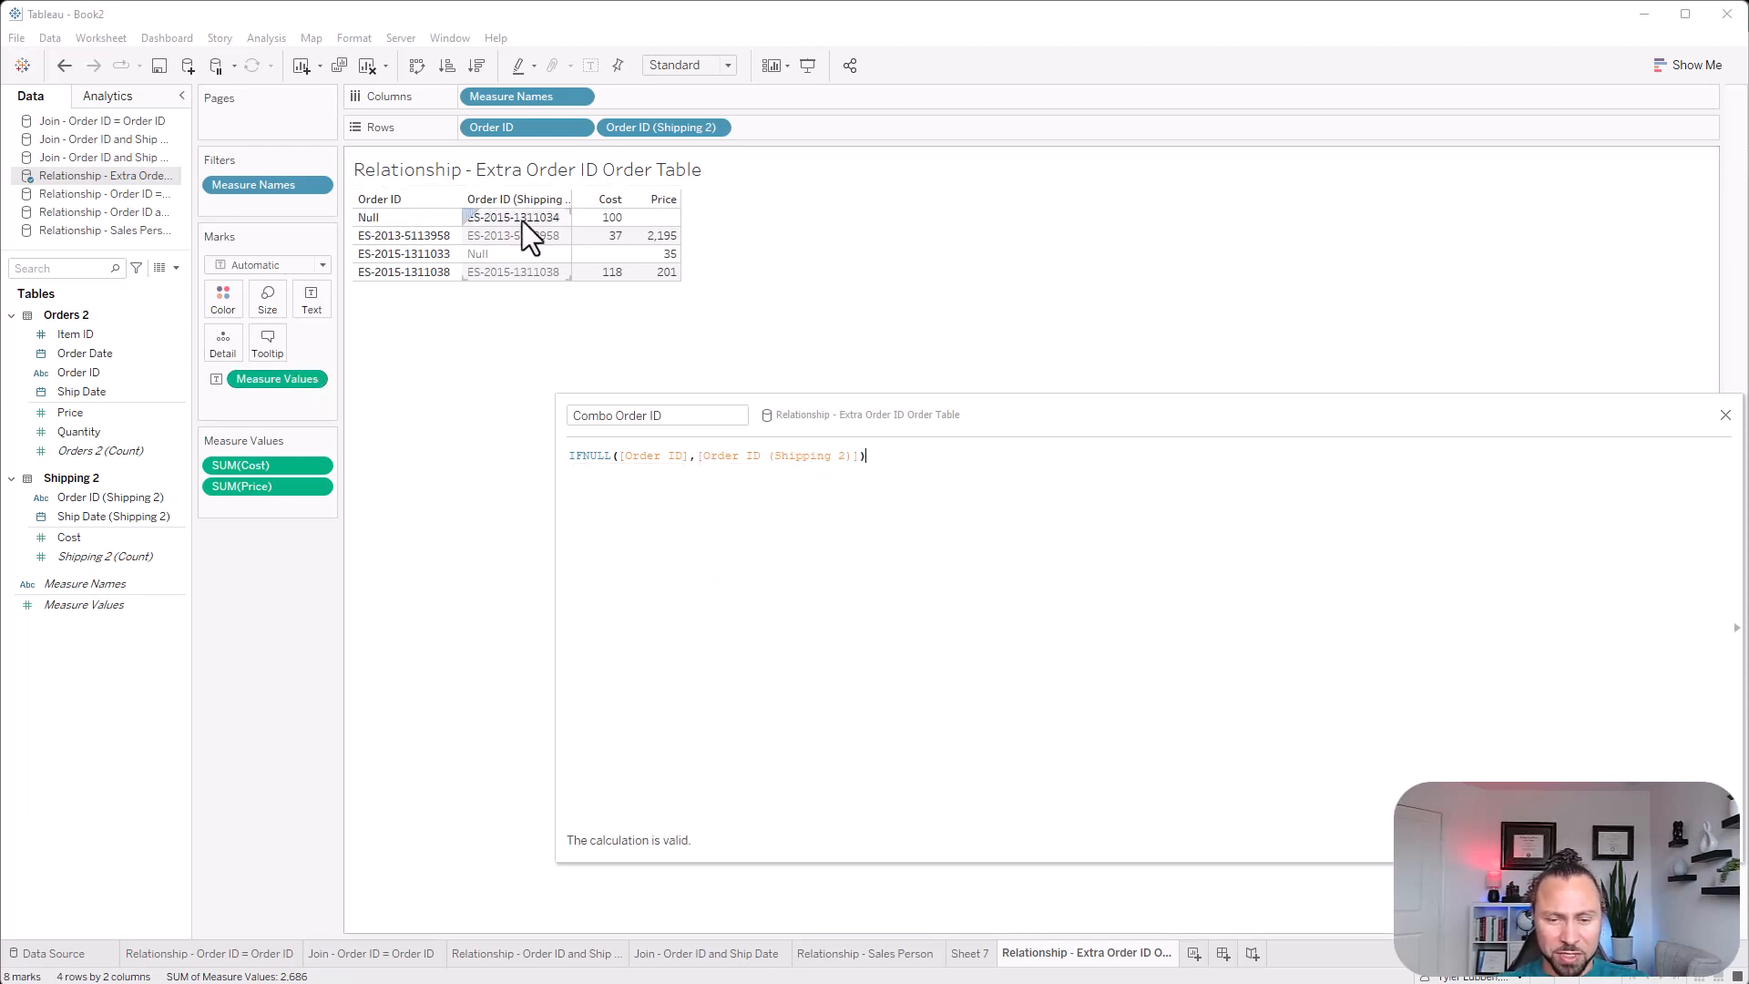
click(1699, 841)
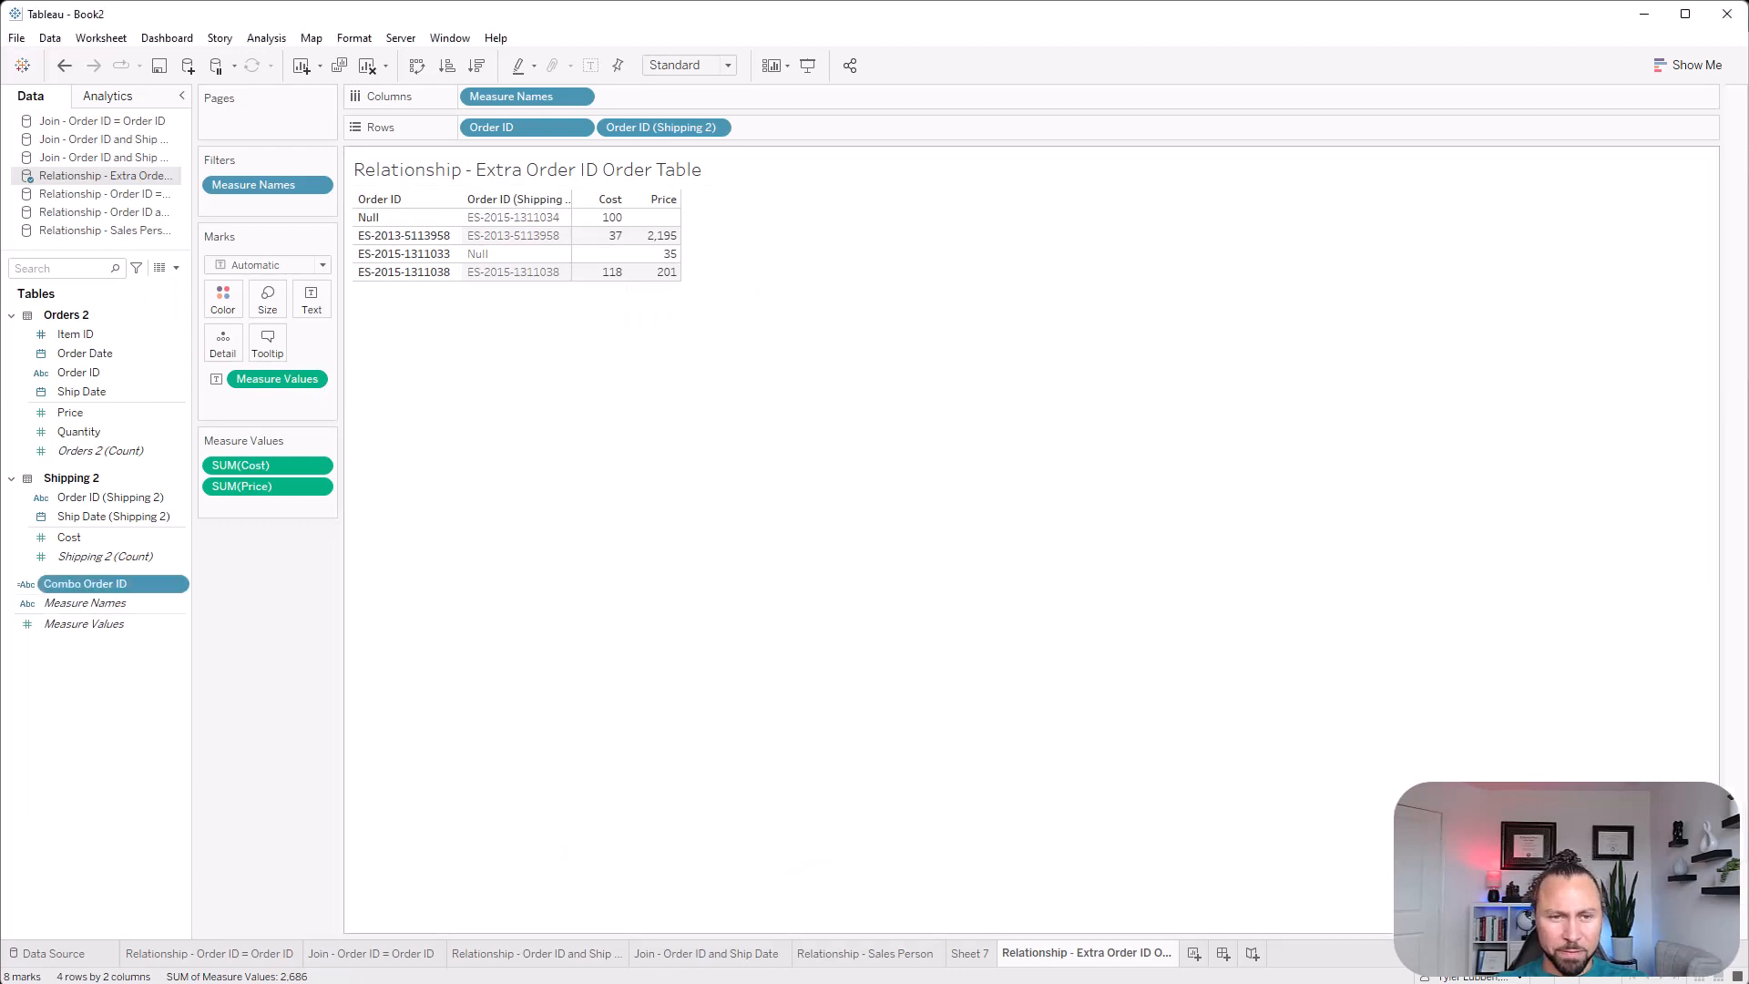
Add Combo Order ID to Rows, remove Order ID and Order ID (Shipping 2), and check each combined row's Cost and Price
drag(93, 584, 829, 132)
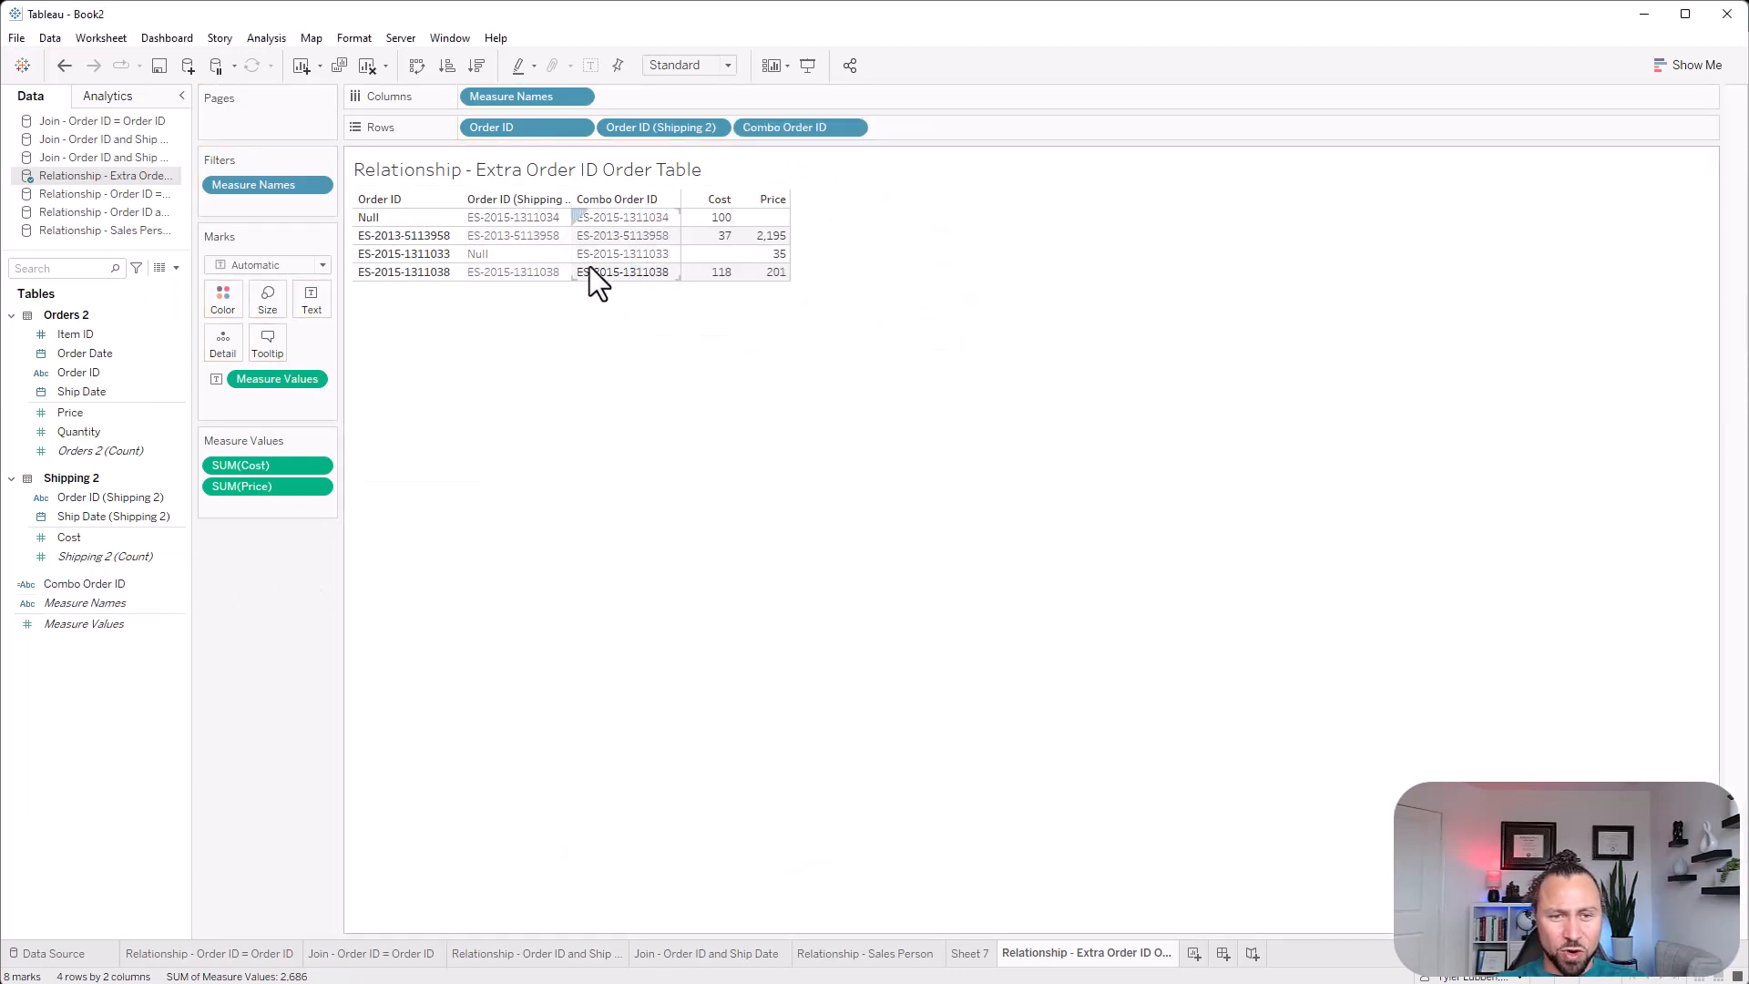
drag(676, 132, 309, 643)
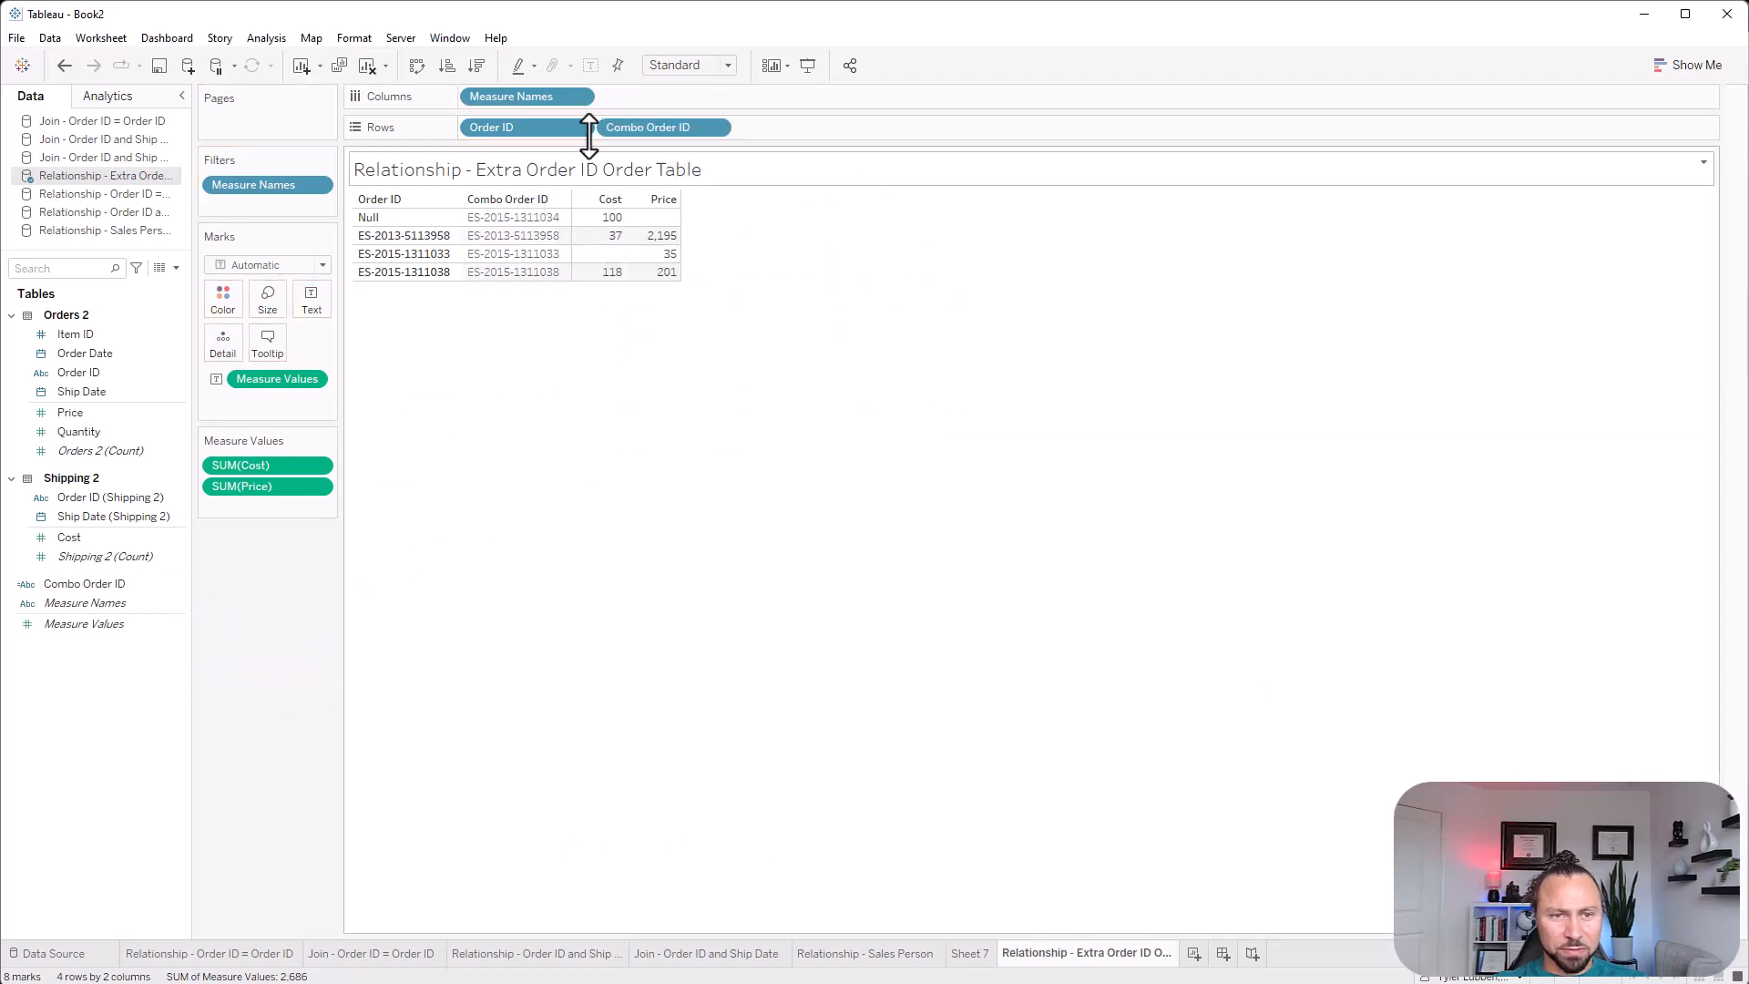
drag(558, 127, 266, 675)
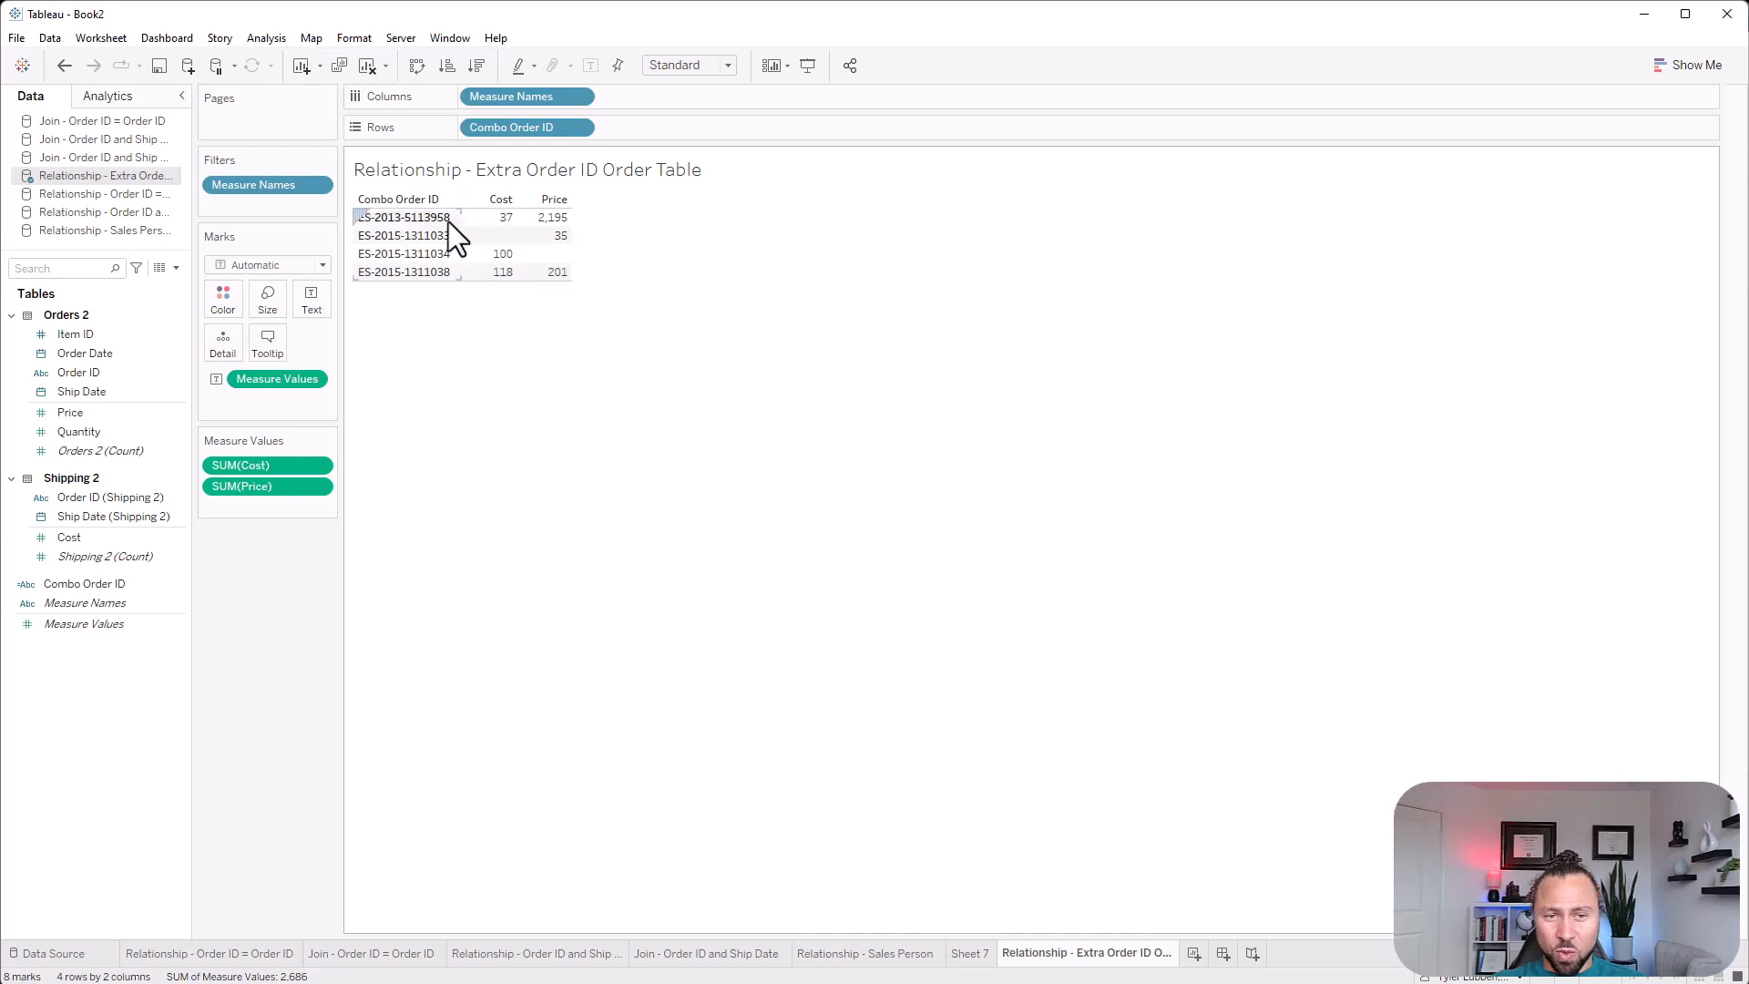
mouse_move(501, 223)
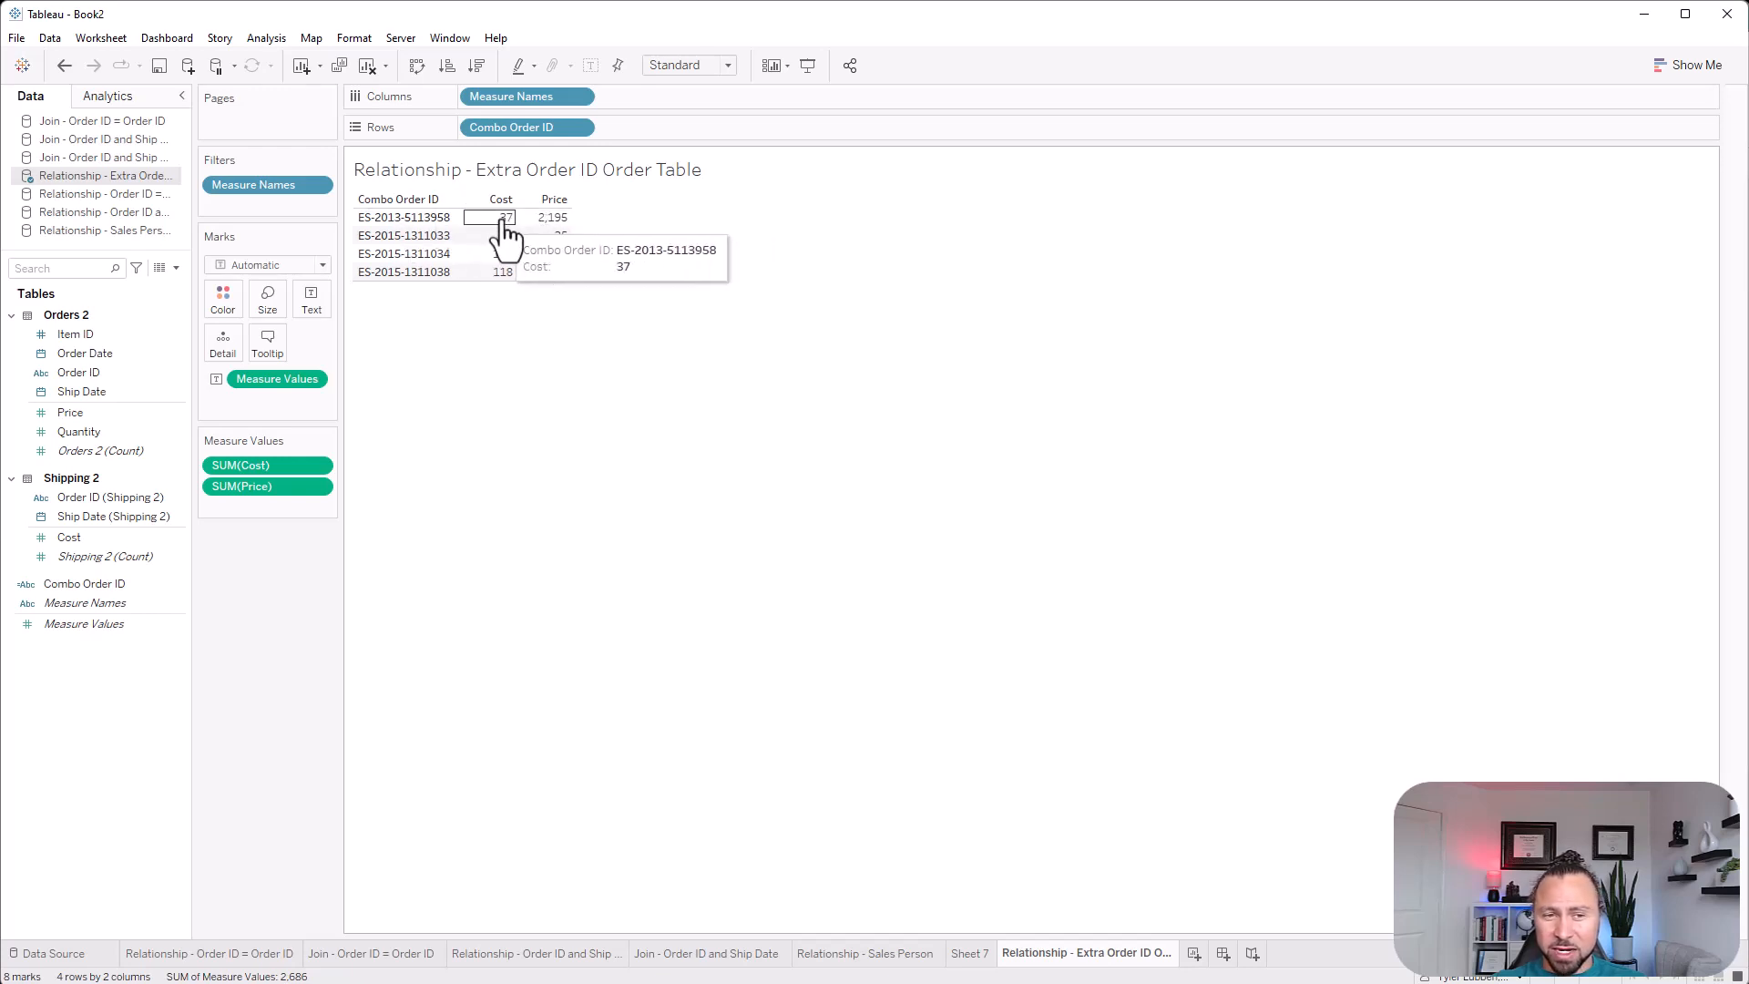
mouse_move(551, 238)
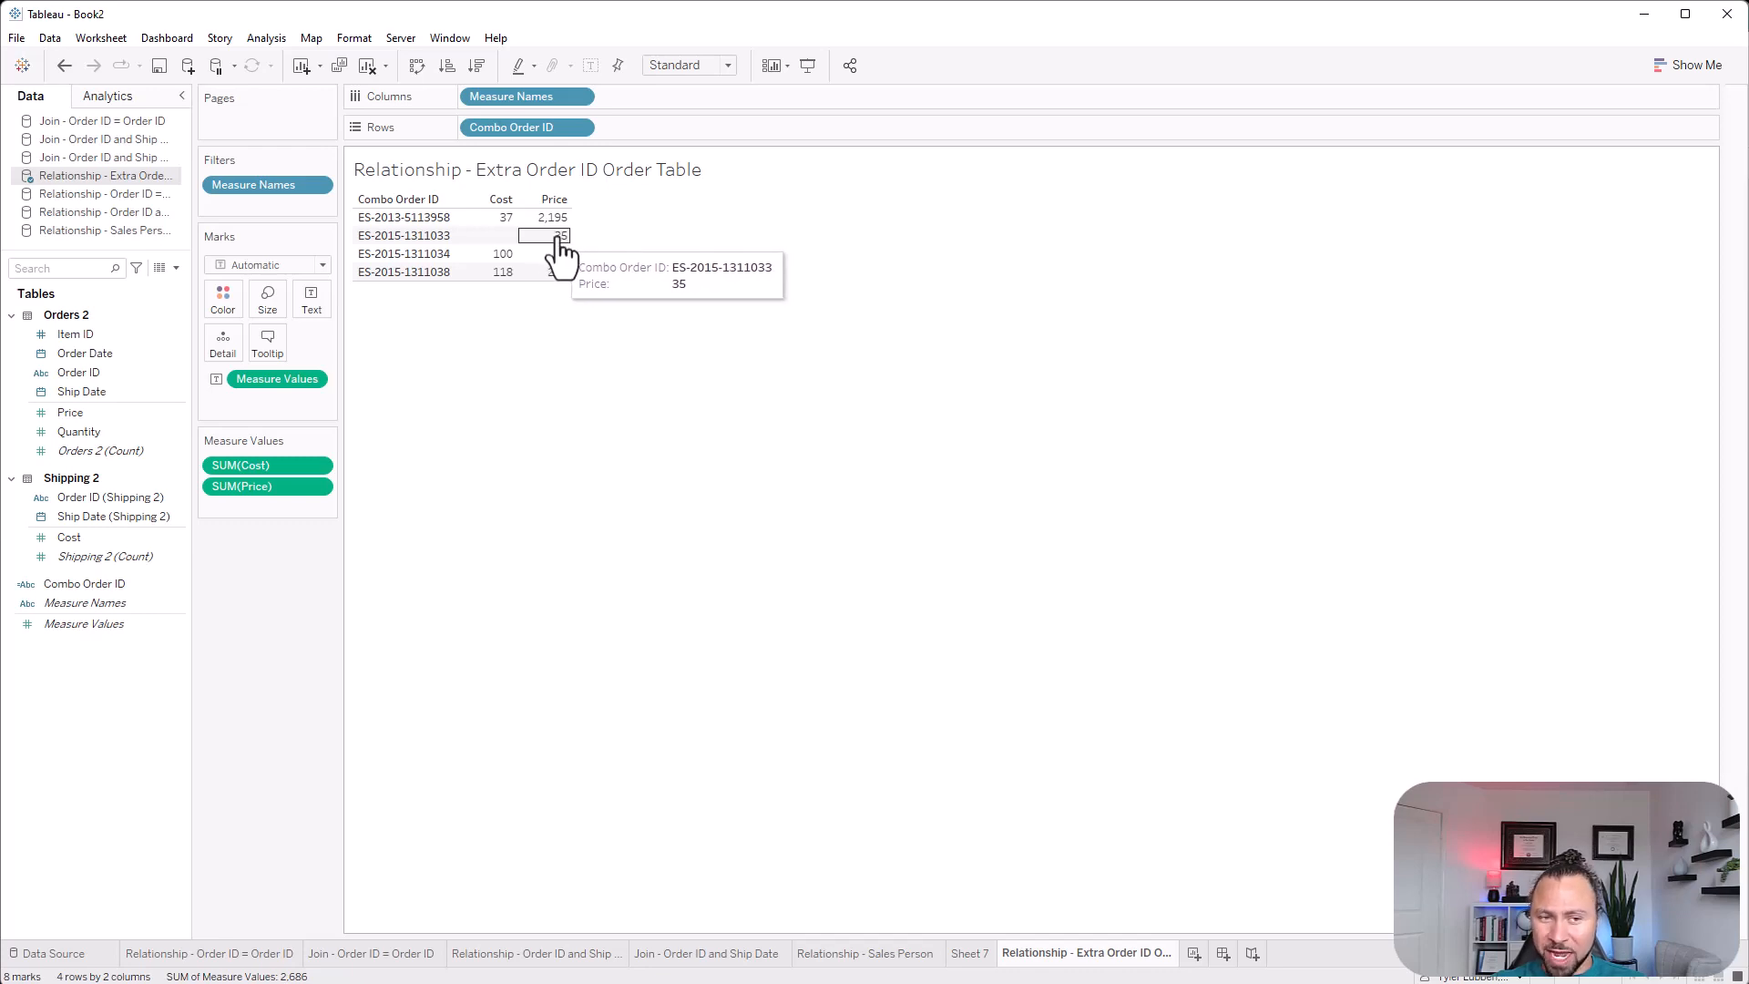
mouse_move(491, 257)
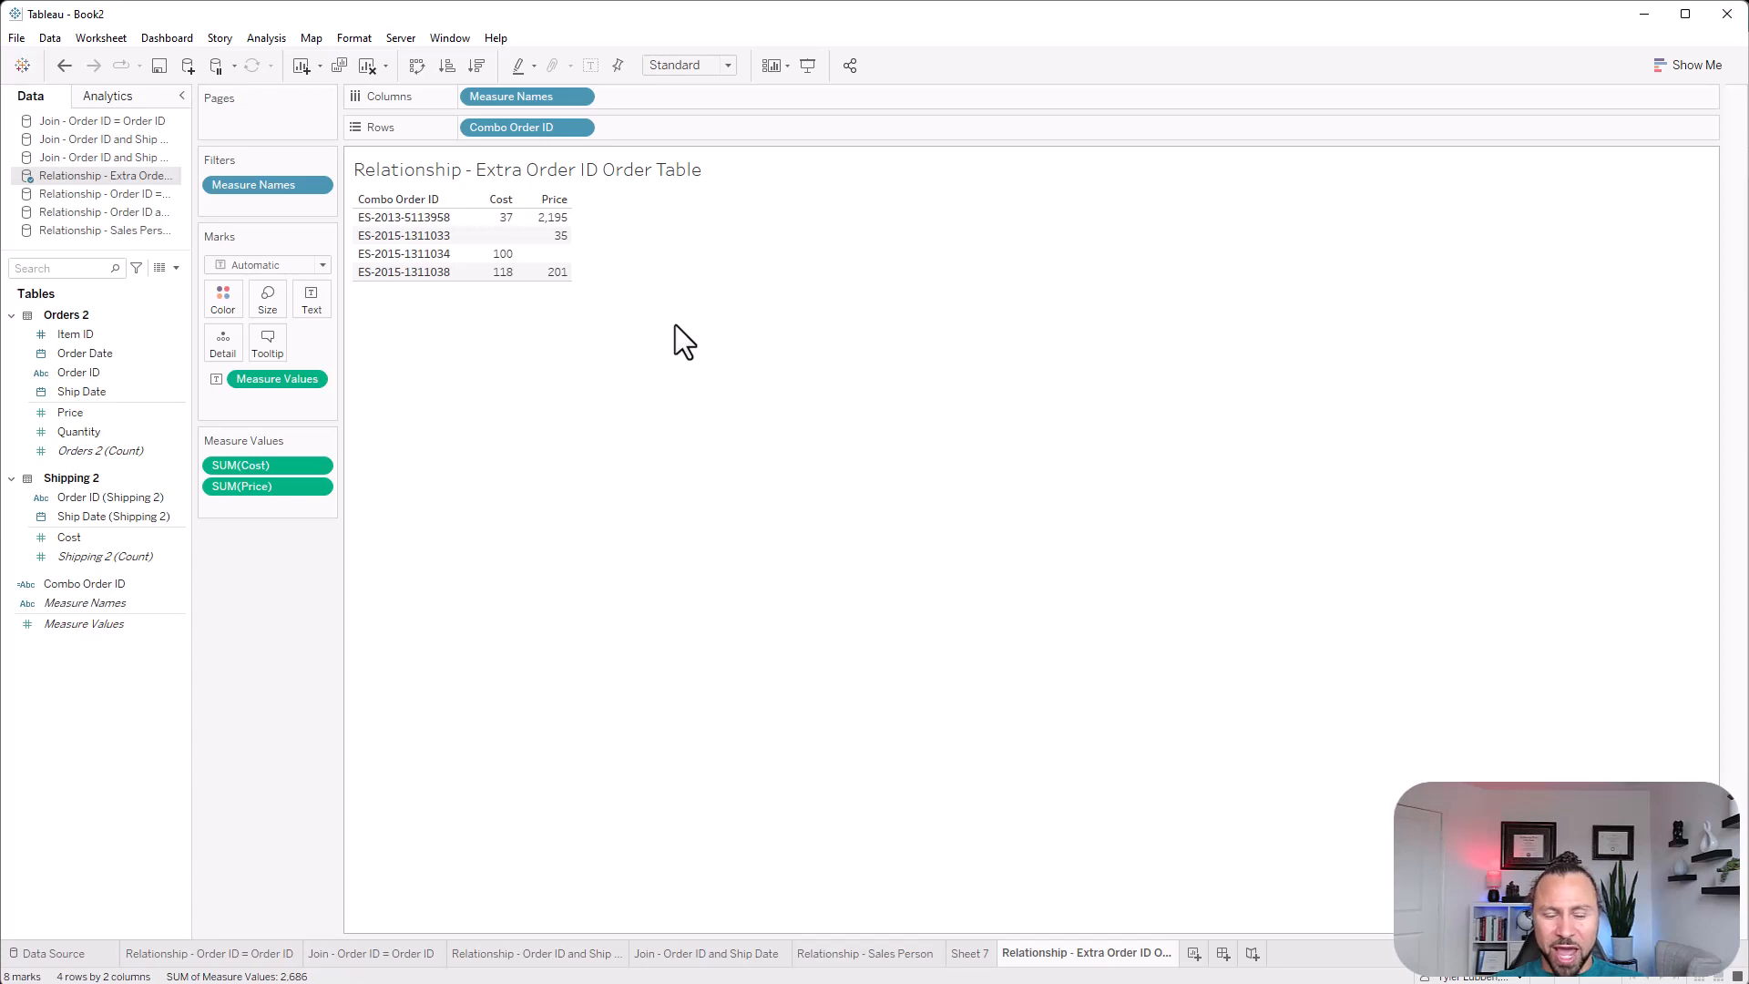
key(ctrl+z)
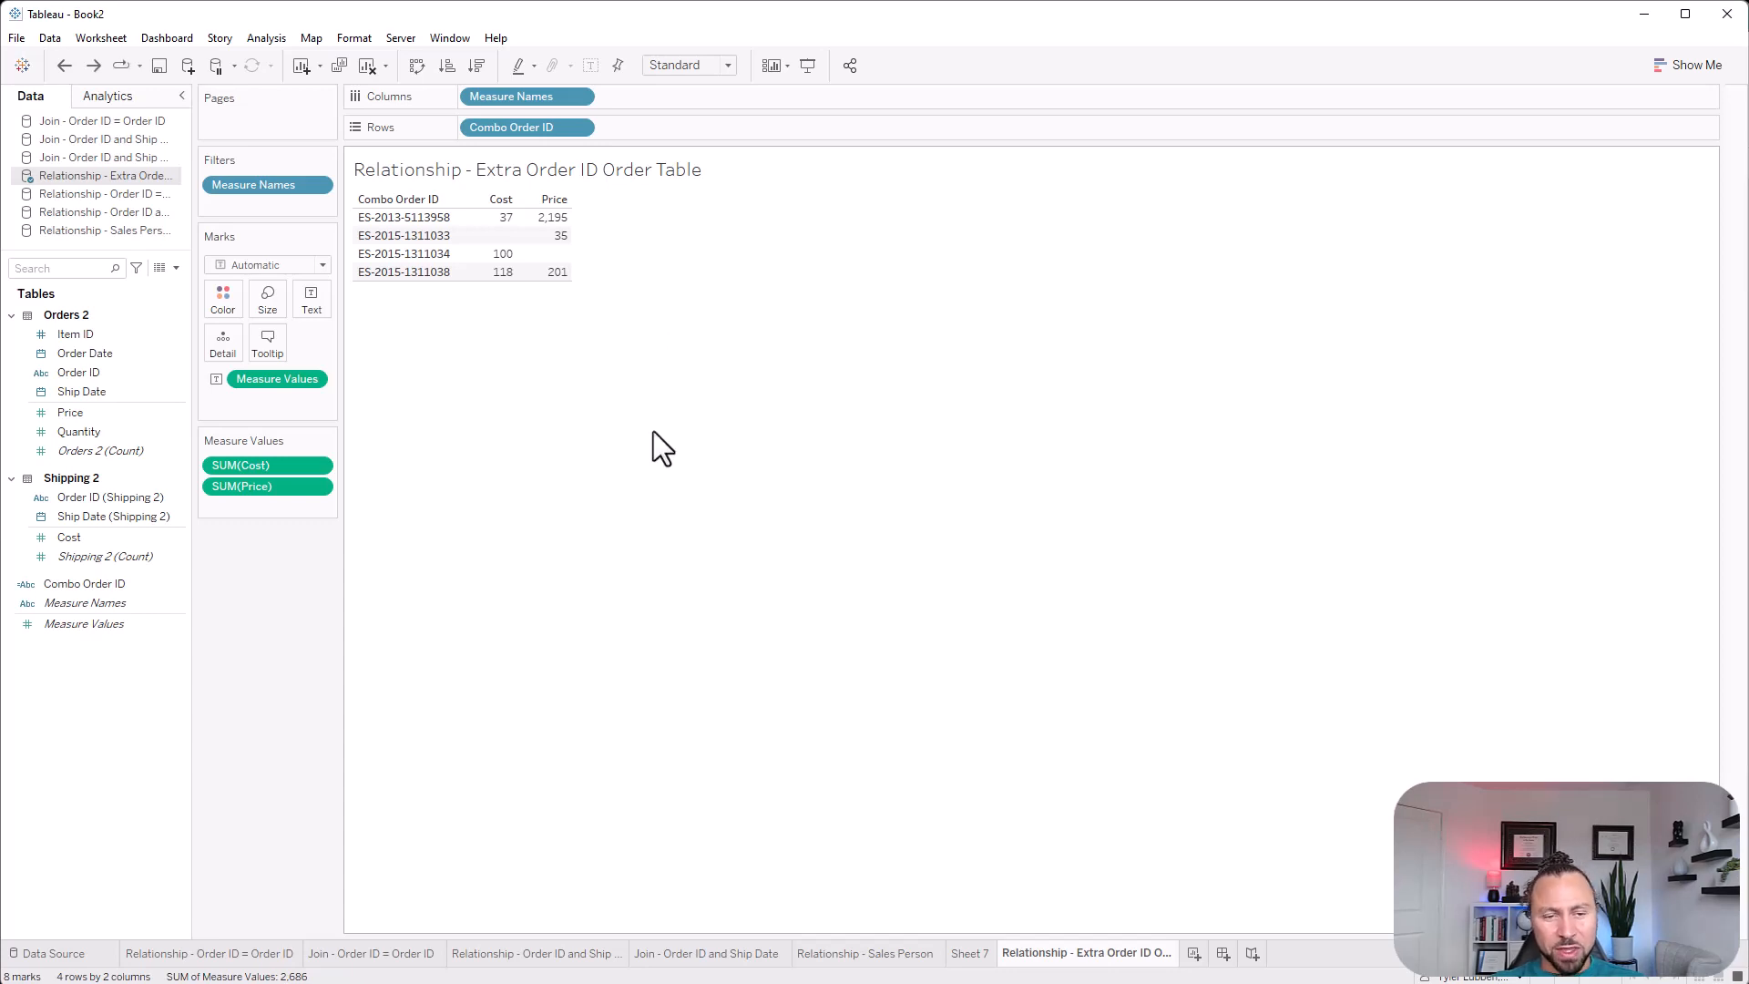